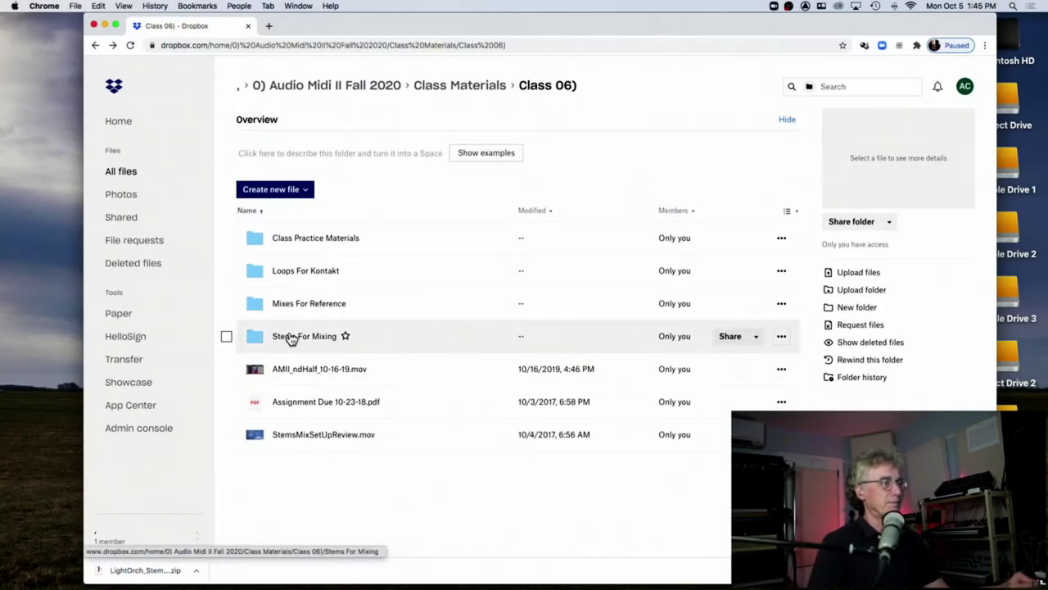
Look through the Stems For Mixing folder in Dropbox and return to the Class 06) folder.
{"action": "left_click", "coordinate": [319, 337]}
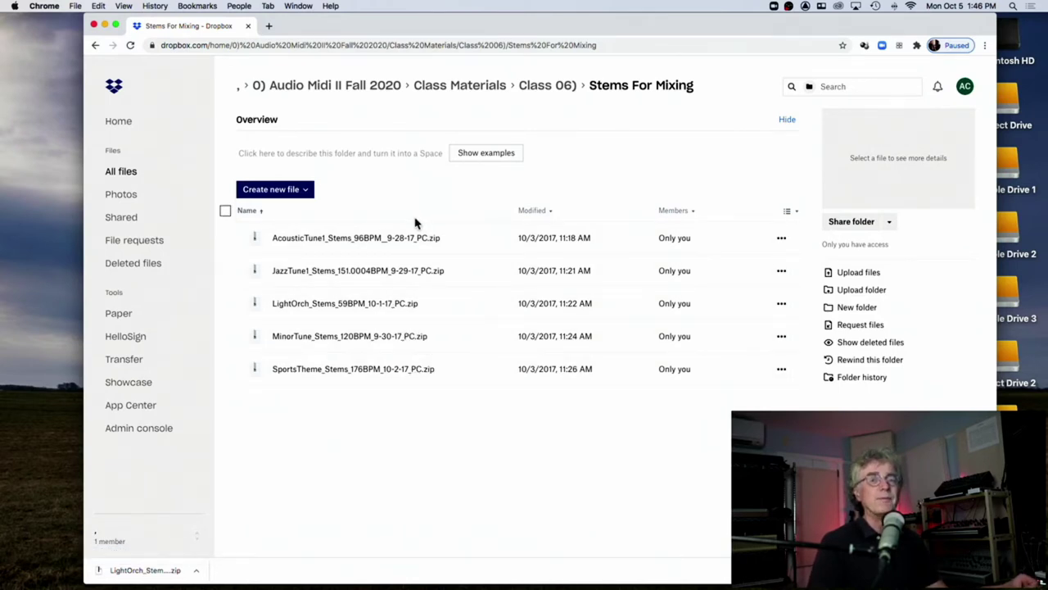
{"action": "left_click", "coordinate": [95, 45]}
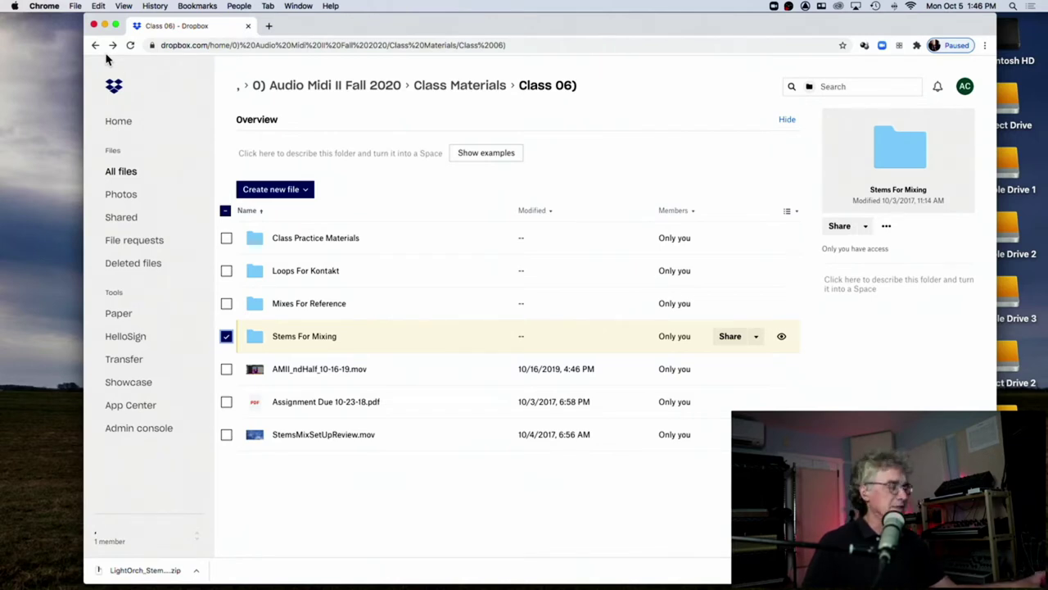
{"action": "left_click", "coordinate": [285, 305]}
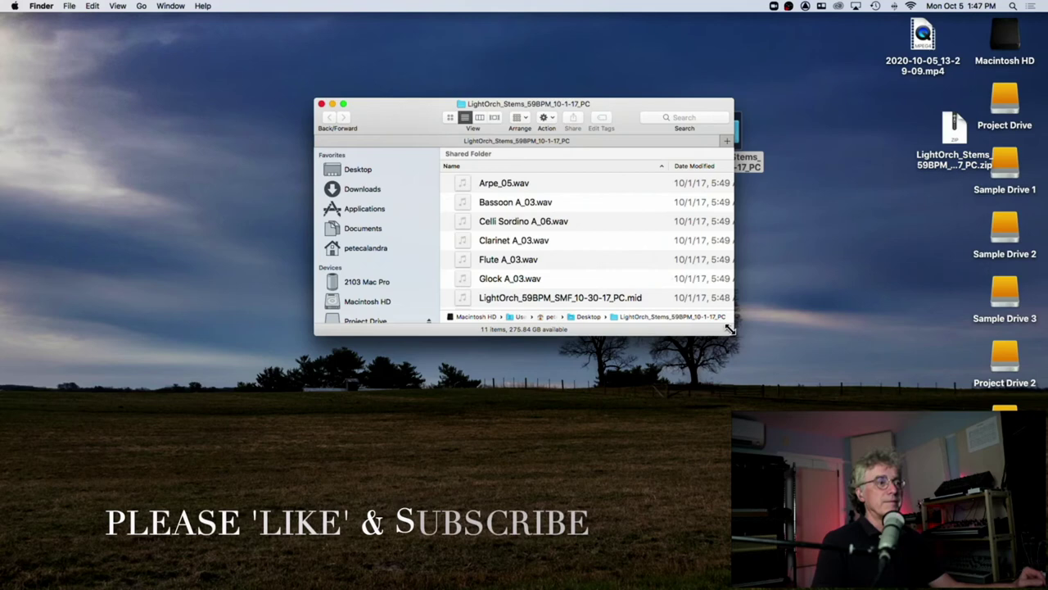
Enlarge the LightOrch_Stems_59BPM_10-1-17_PC folder window and examine its MIDI file and WAV stems.
{"action": "left_click_drag", "start_coordinate": [730, 335], "coordinate": [954, 472]}
{"action": "left_click", "coordinate": [539, 300]}
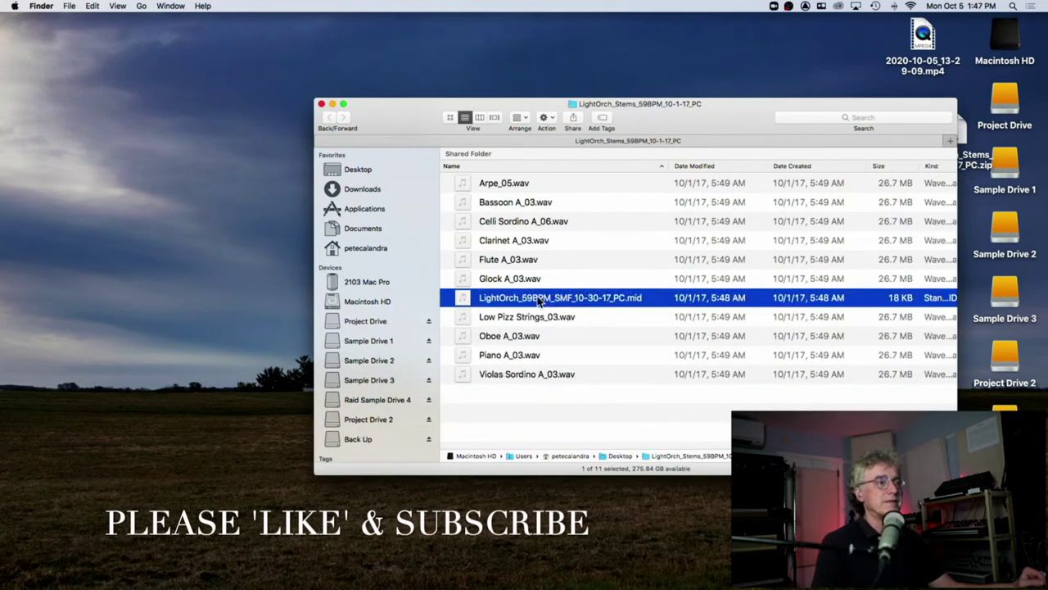
{"action": "left_click", "coordinate": [510, 277]}
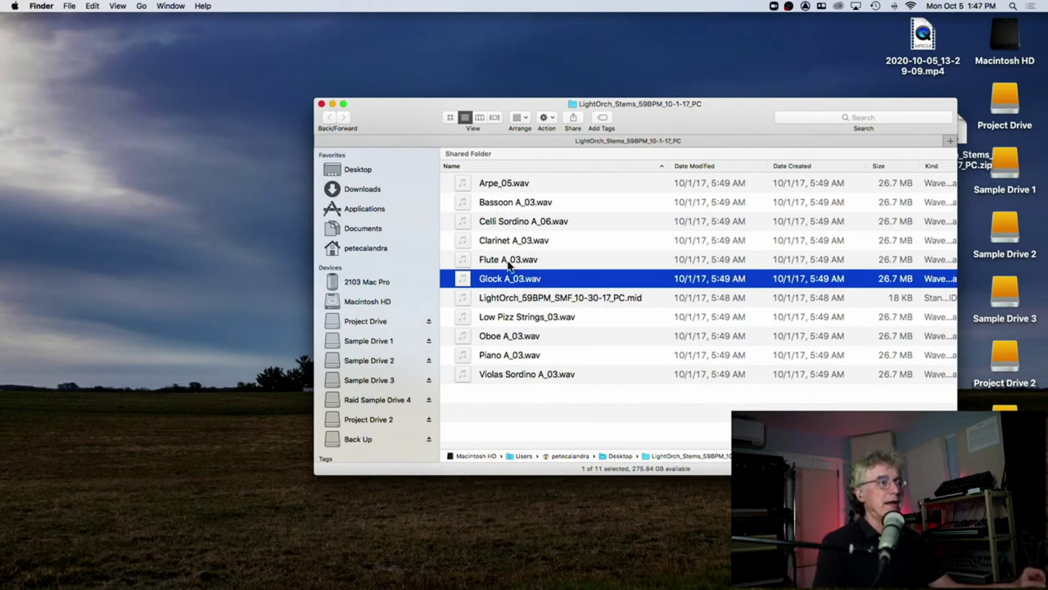
{"action": "left_click", "coordinate": [888, 185]}
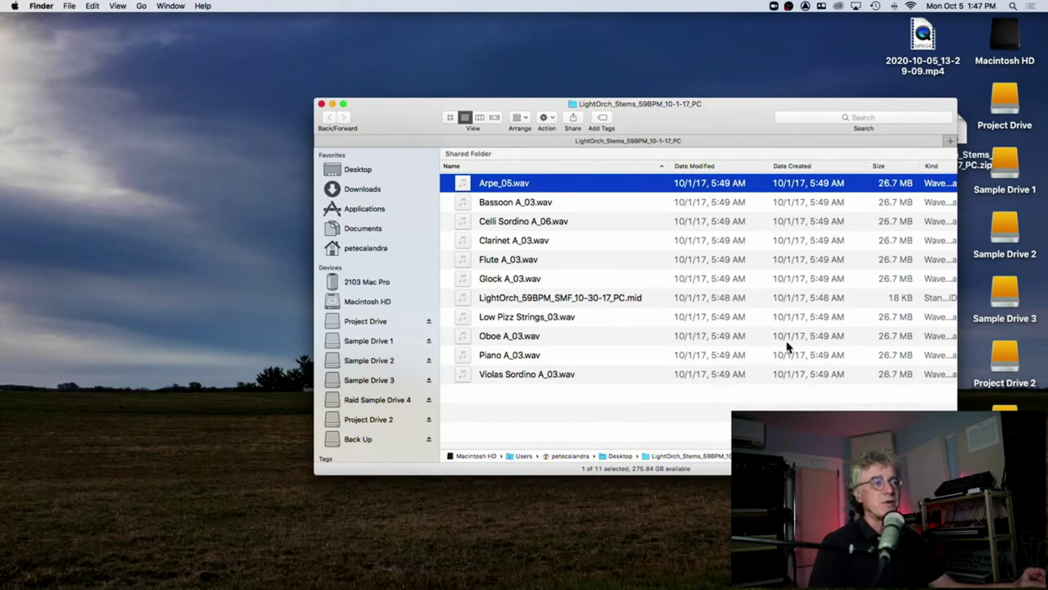
{"action": "left_click", "coordinate": [513, 298]}
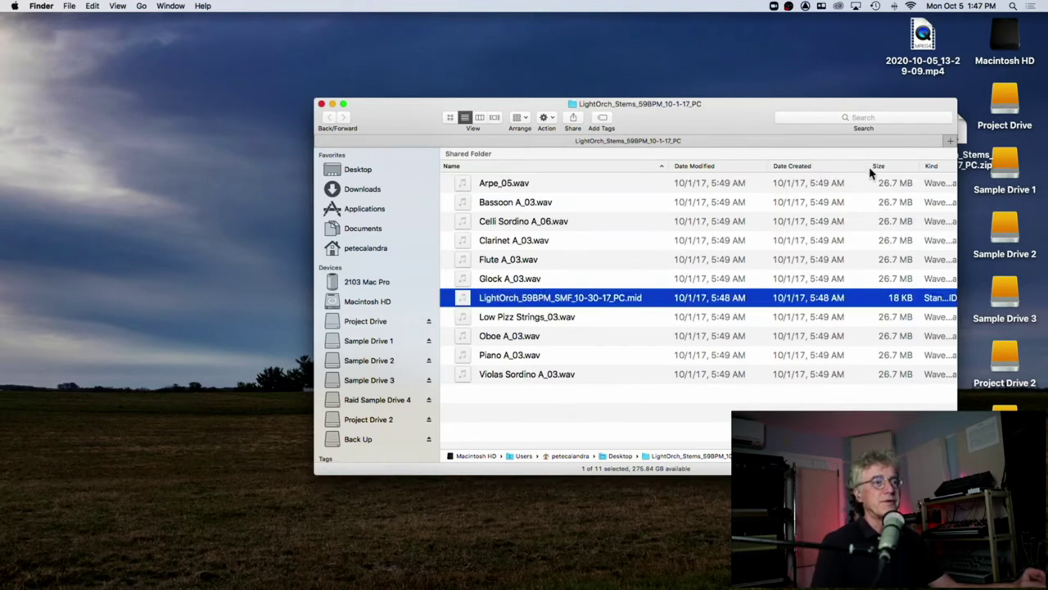
Sort the stems folder by kind and compare the file sizes of the WAV stems and the MIDI file.
{"action": "left_click", "coordinate": [938, 165]}
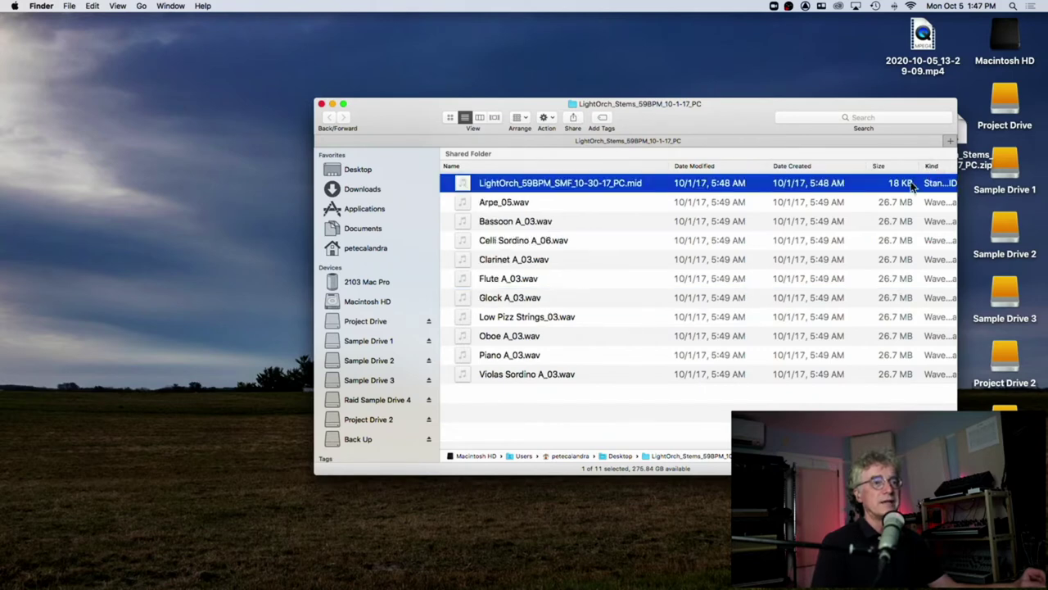
{"action": "left_click", "coordinate": [889, 204]}
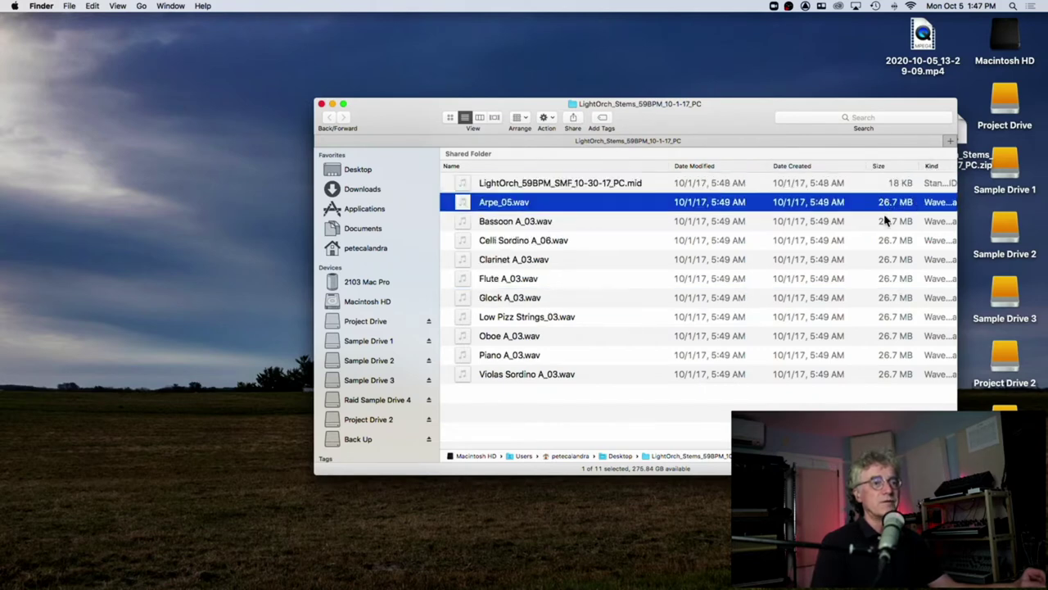
{"action": "left_click", "coordinate": [888, 377], "text": "shift"}
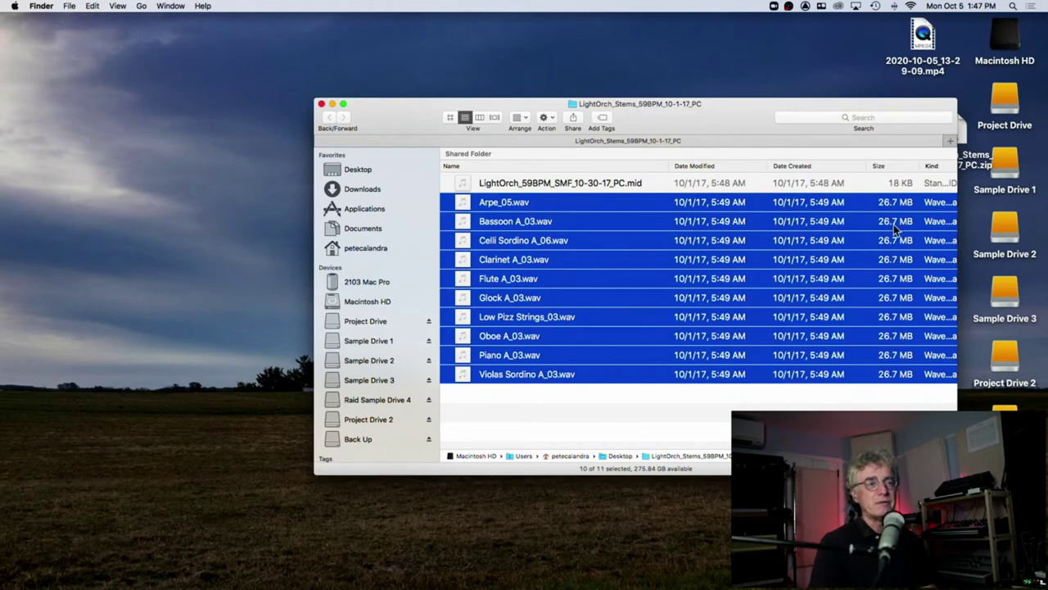
{"action": "left_click", "coordinate": [869, 190]}
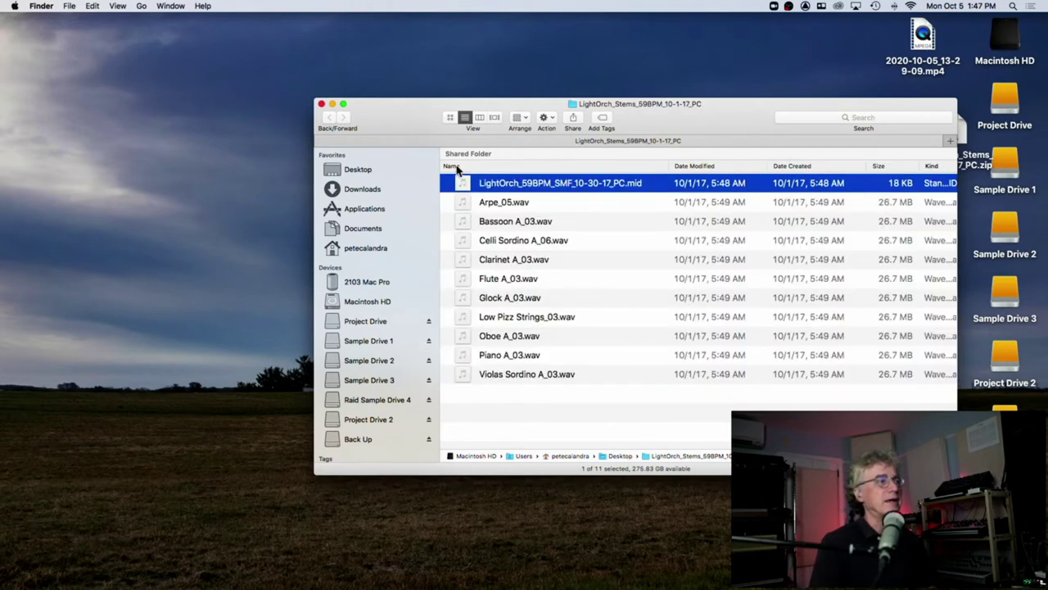
Close the stems folder window and launch Pro Tools.
{"action": "left_click", "coordinate": [321, 104]}
{"action": "mouse_move", "coordinate": [557, 582]}
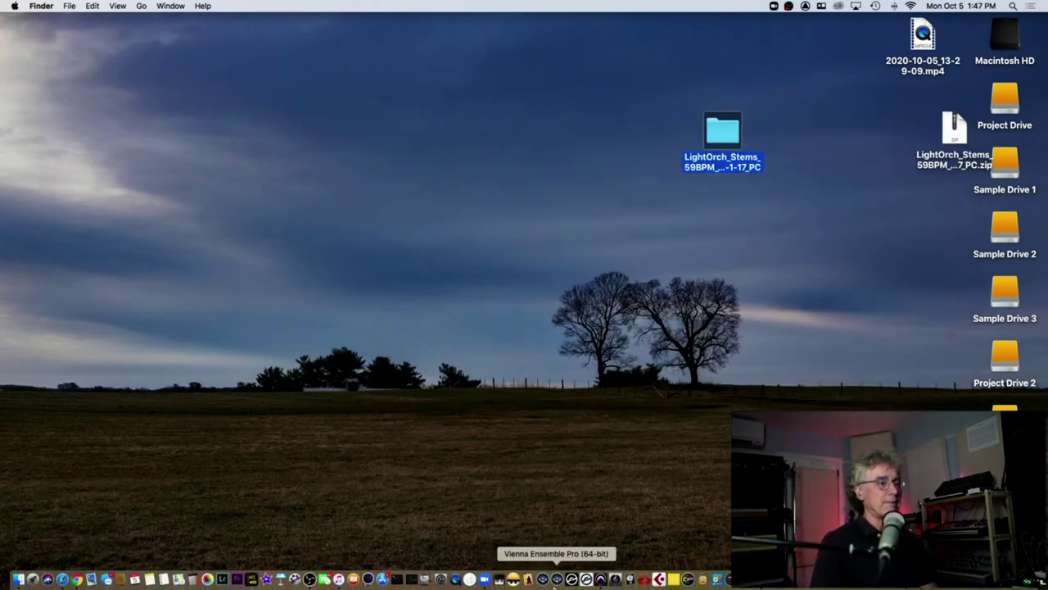
{"action": "left_click", "coordinate": [600, 579]}
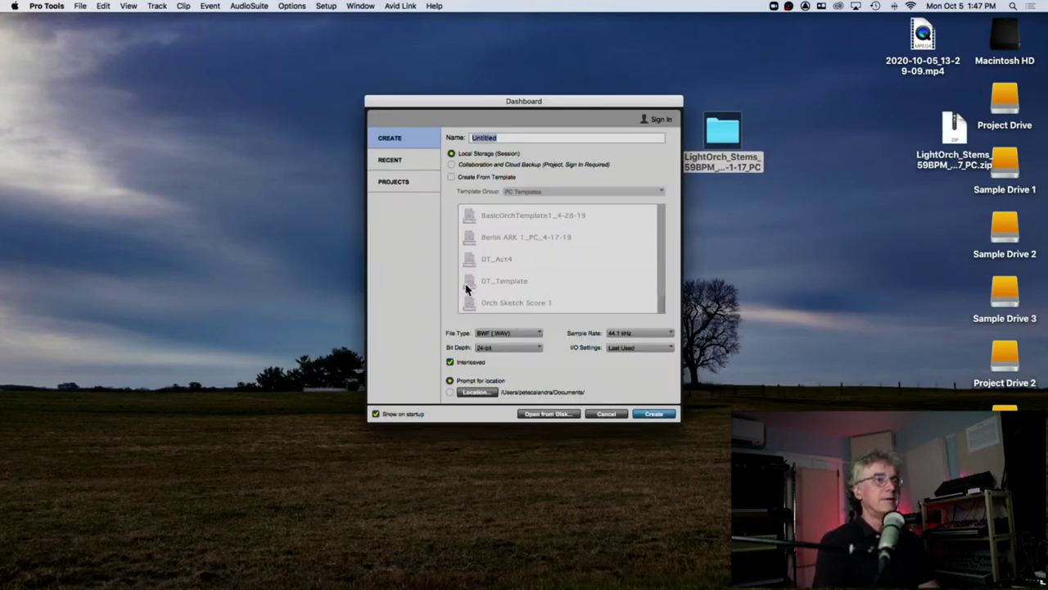
Name the new local session LightOrchMix_10-5-20_PC.
{"action": "type", "text": "LightOrch"}
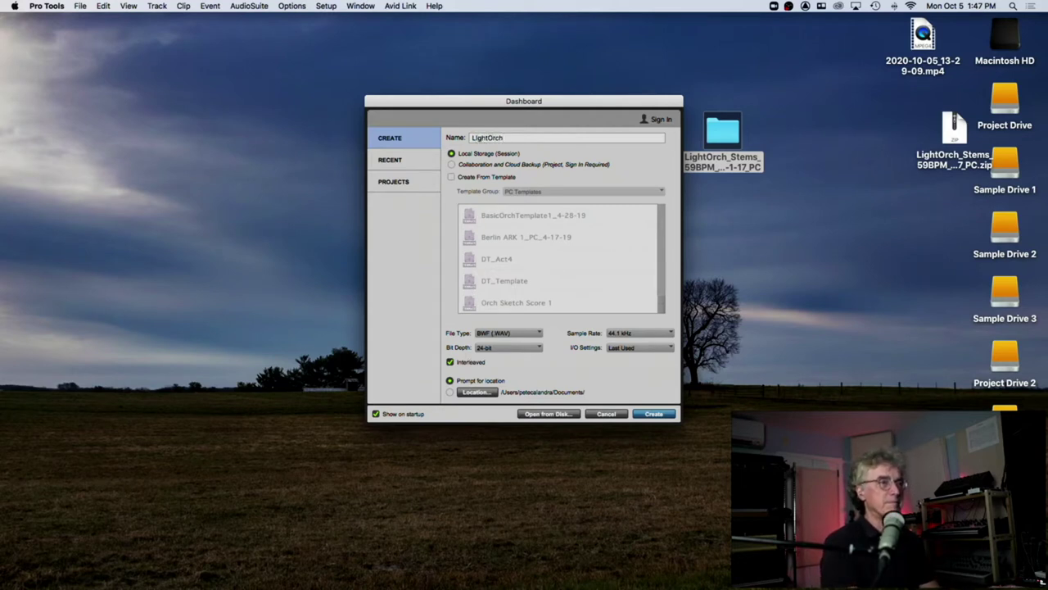
{"action": "type", "text": "Mix"}
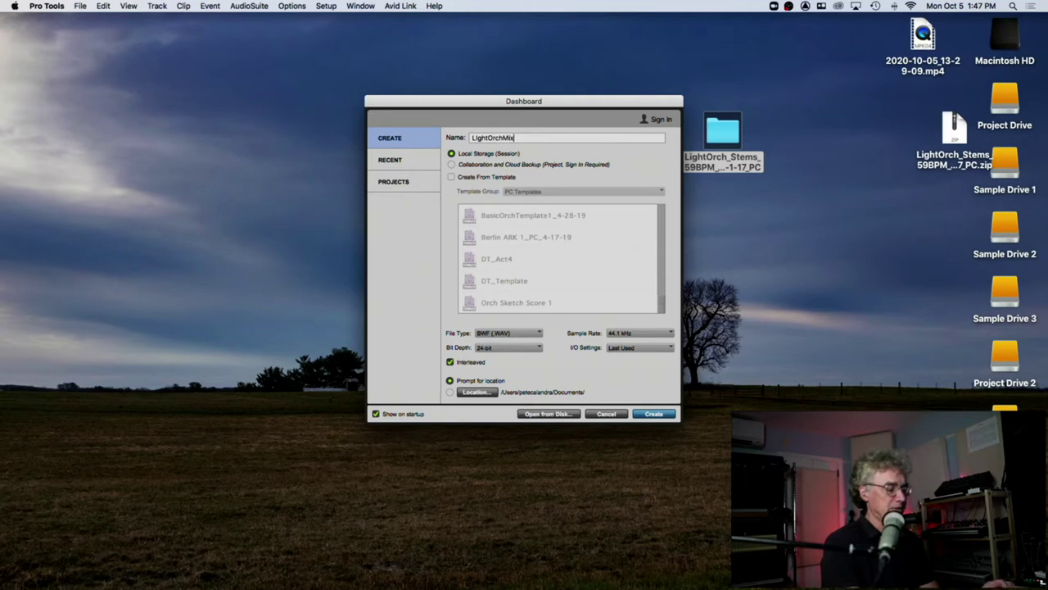
{"action": "type", "text": "_105-20_PC"}
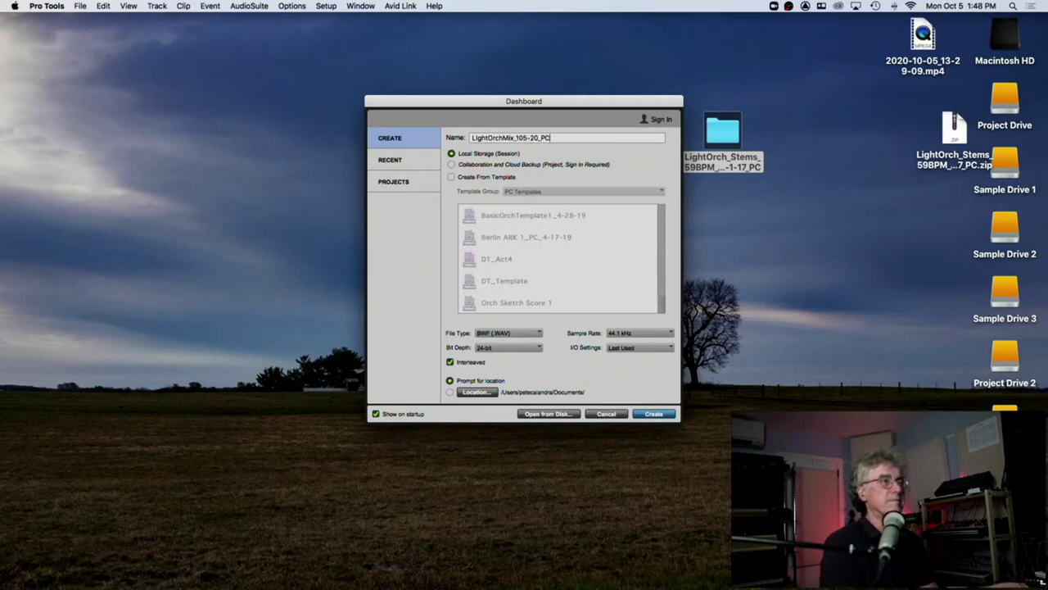
{"action": "left_click", "coordinate": [524, 138]}
{"action": "type", "text": "-"}
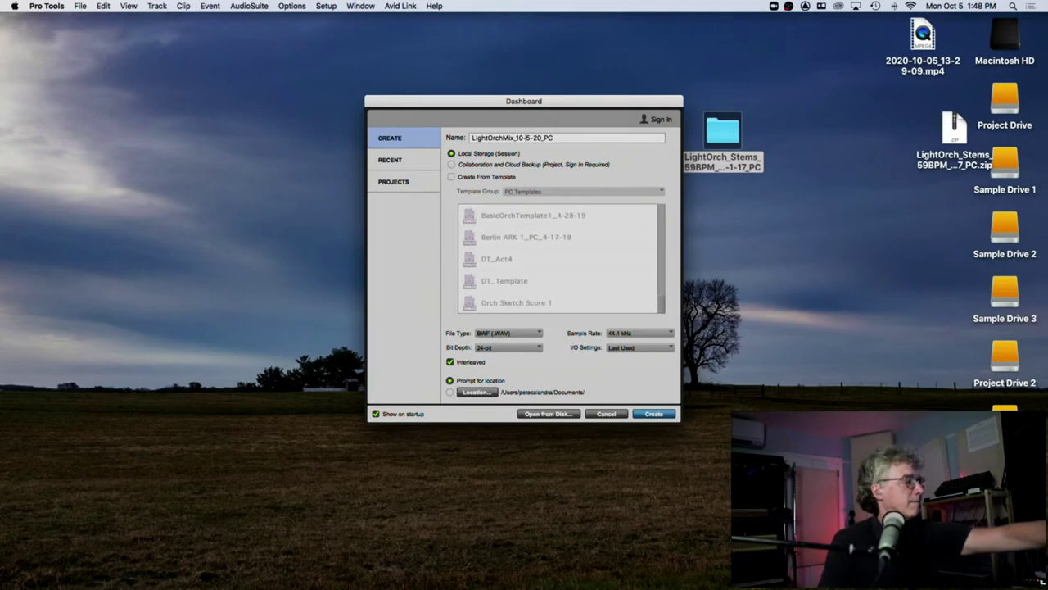
Create the session and save it on the Desktop.
{"action": "left_click", "coordinate": [648, 413]}
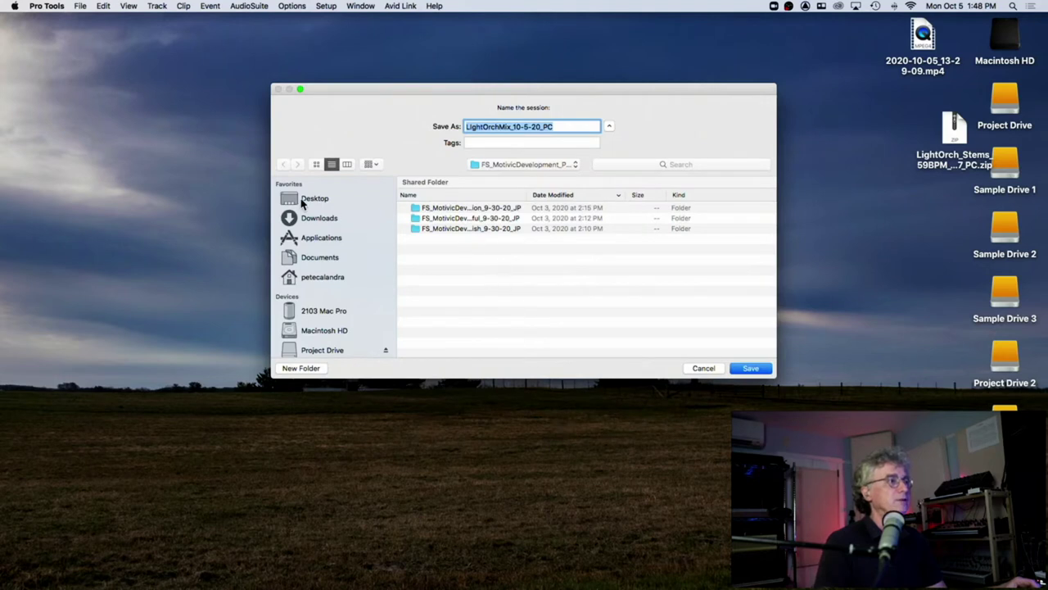
{"action": "left_click", "coordinate": [302, 204]}
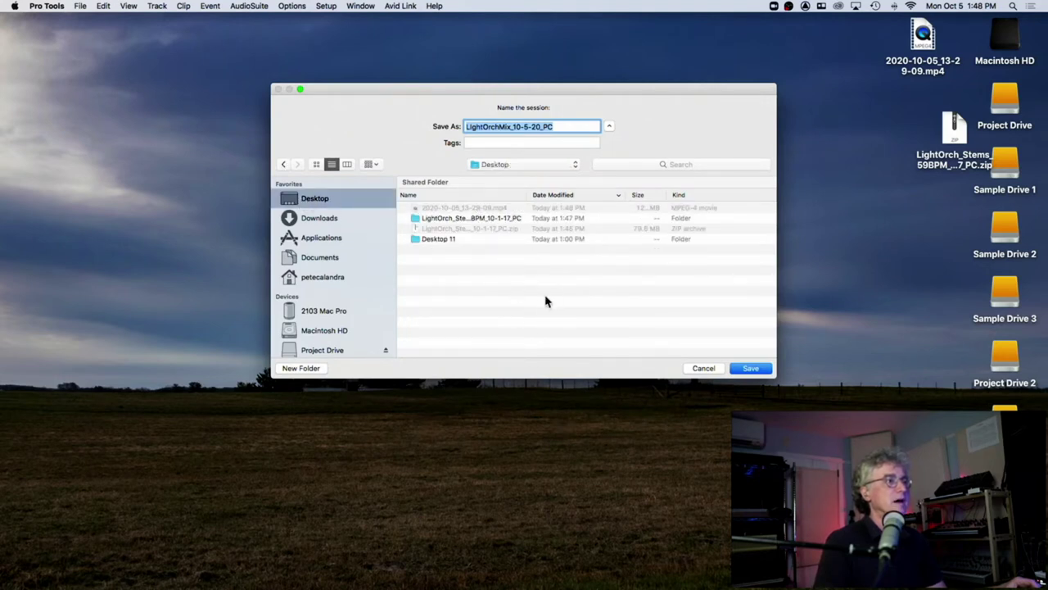
{"action": "left_click", "coordinate": [750, 369]}
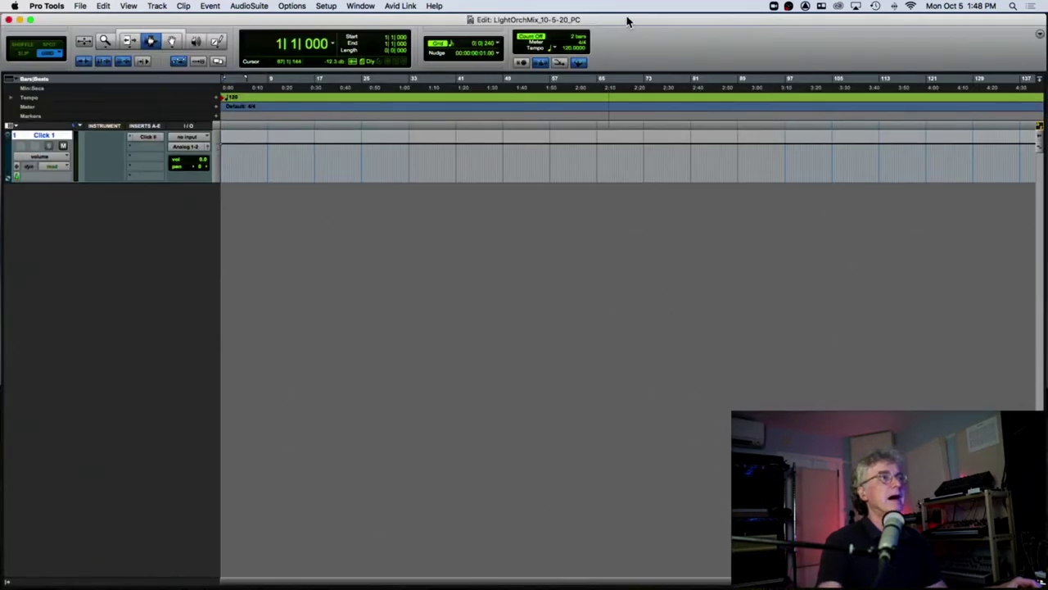
Uncover the desktop to read the tempo in the stems folder's full name, and move the Edit window back up.
{"action": "left_click_drag", "start_coordinate": [627, 21], "coordinate": [624, 229]}
{"action": "left_click", "coordinate": [667, 77]}
{"action": "left_click", "coordinate": [694, 121]}
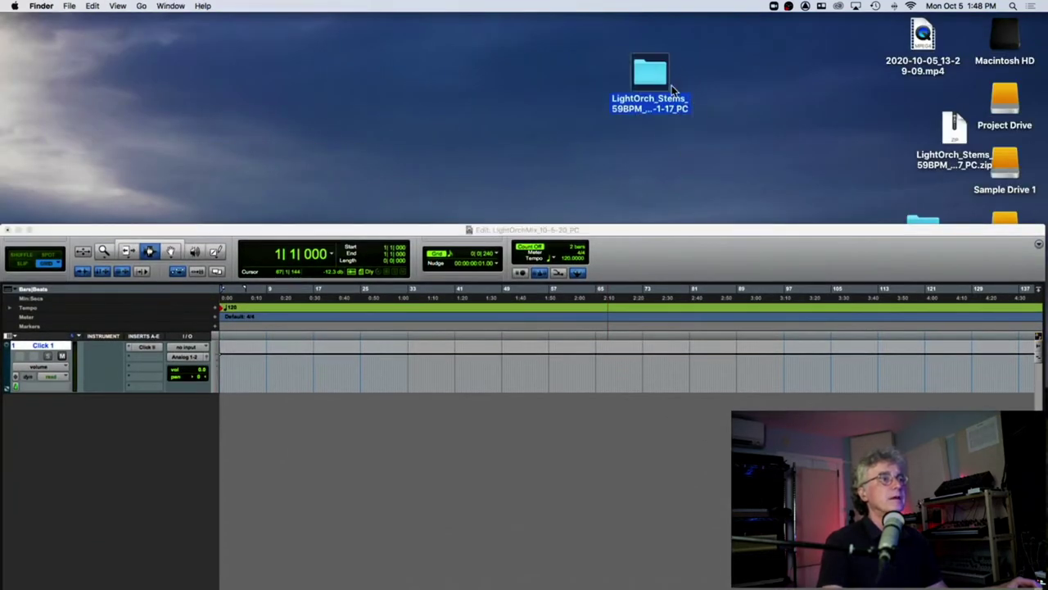
{"action": "left_click", "coordinate": [642, 112]}
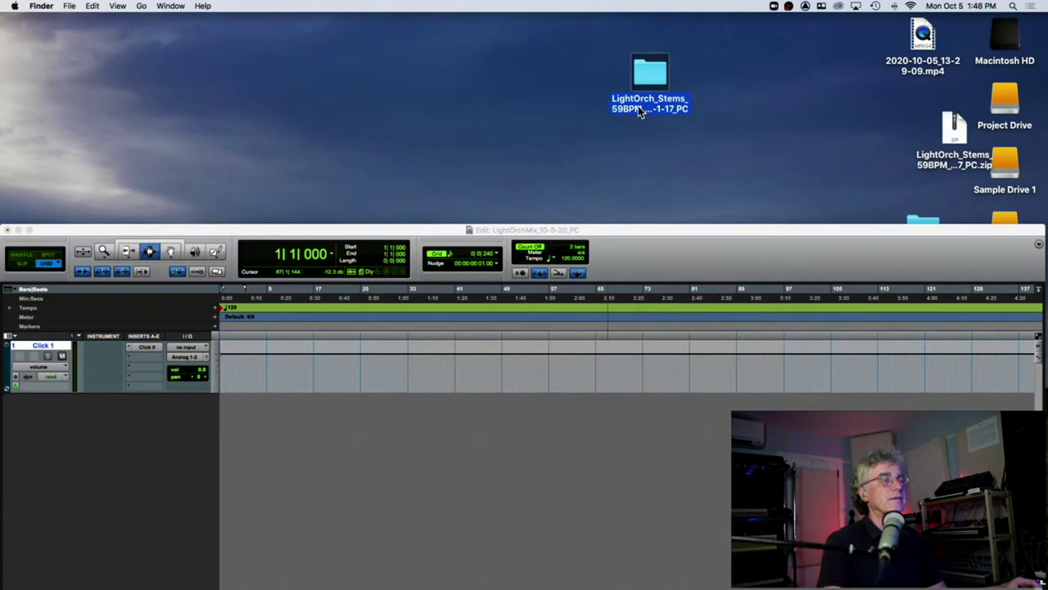
{"action": "key", "text": "Return"}
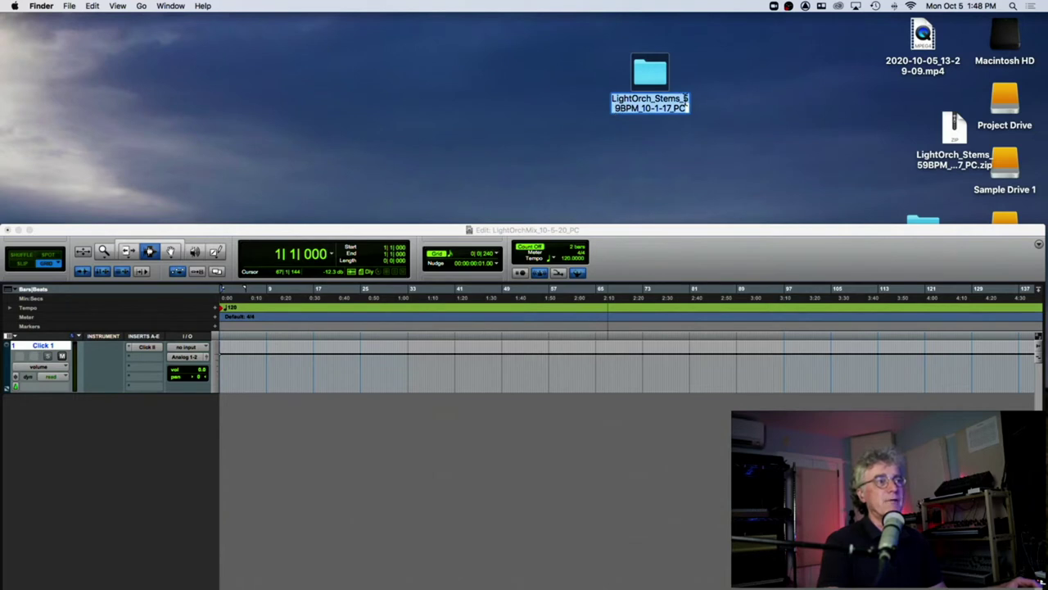
{"action": "left_click", "coordinate": [722, 100]}
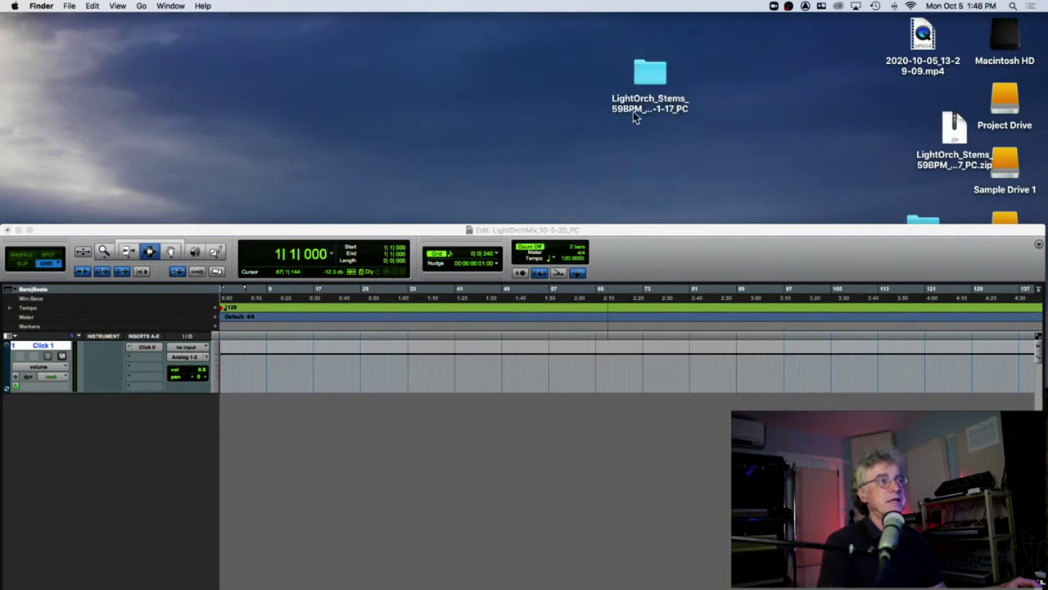
{"action": "left_click_drag", "start_coordinate": [613, 235], "coordinate": [650, 35]}
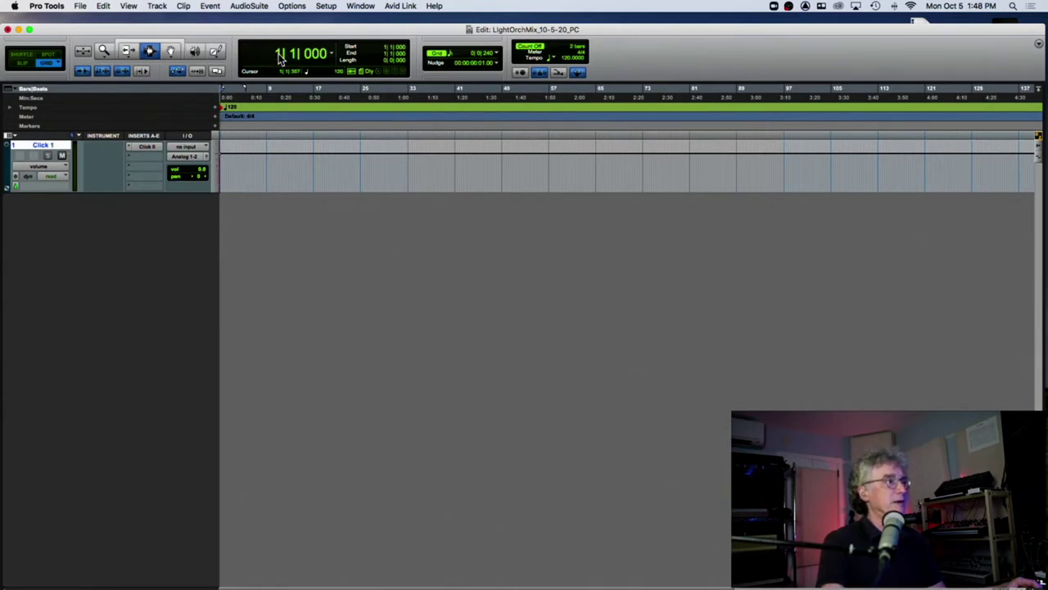
Set the session's tempo at bar 1 to 59 BPM.
{"action": "double_click", "coordinate": [219, 110]}
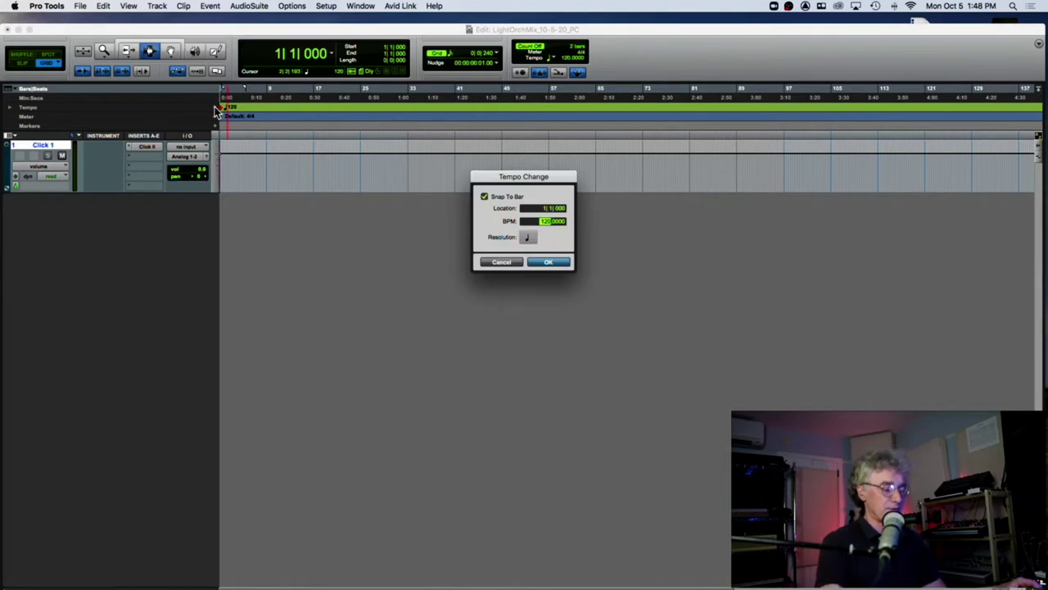
{"action": "type", "text": "50"}
{"action": "key", "text": "Return"}
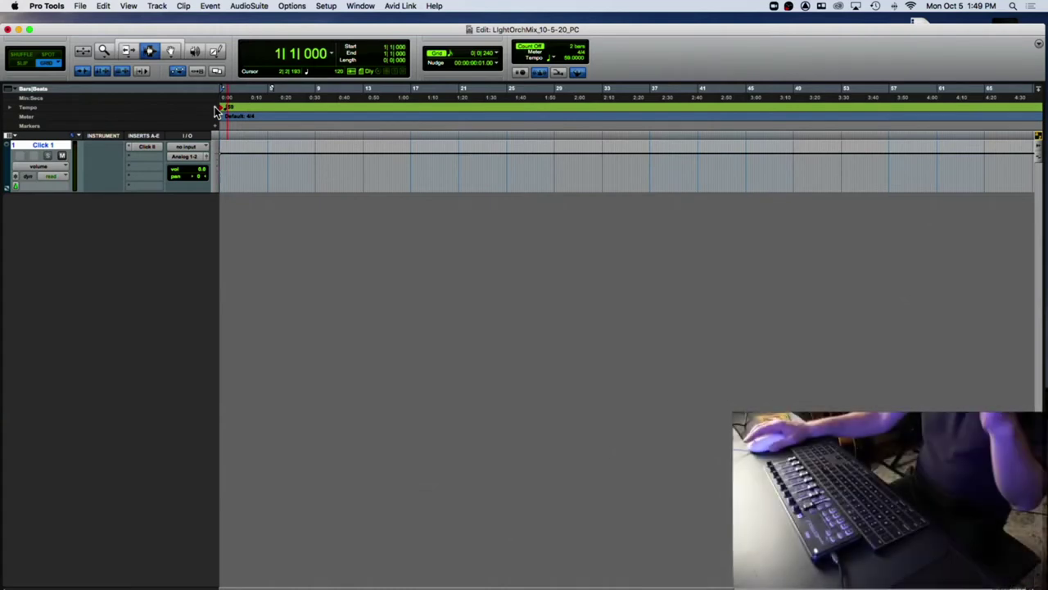
{"action": "left_click", "coordinate": [79, 7]}
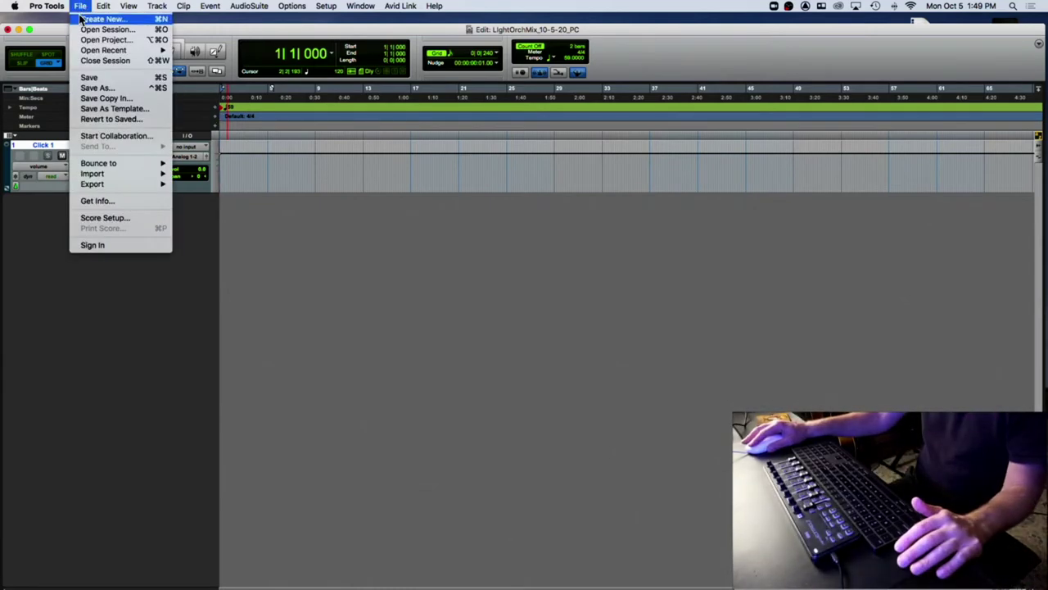
{"action": "mouse_move", "coordinate": [95, 176]}
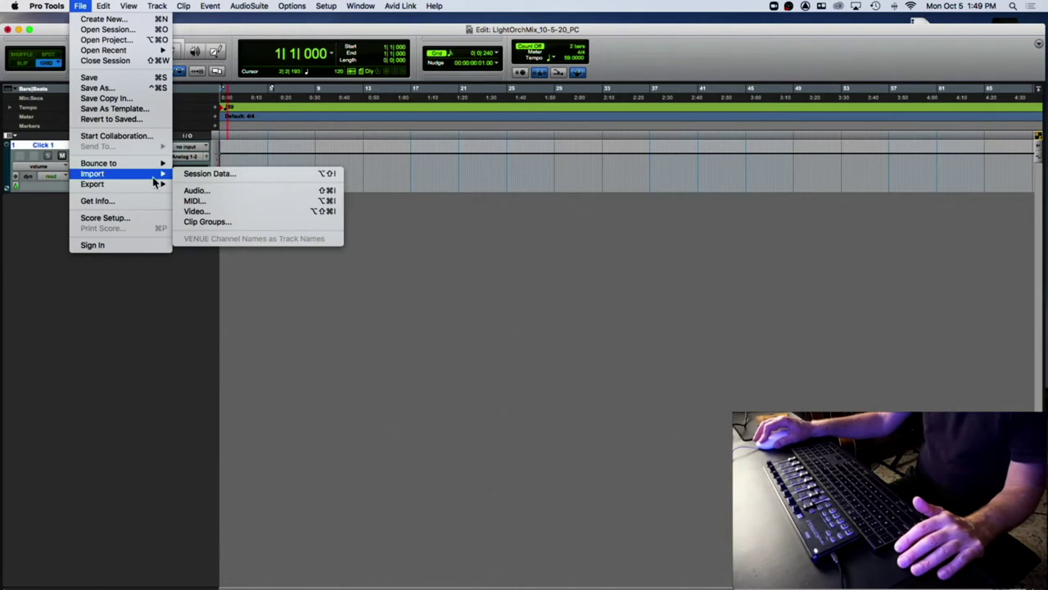
{"action": "left_click", "coordinate": [505, 277]}
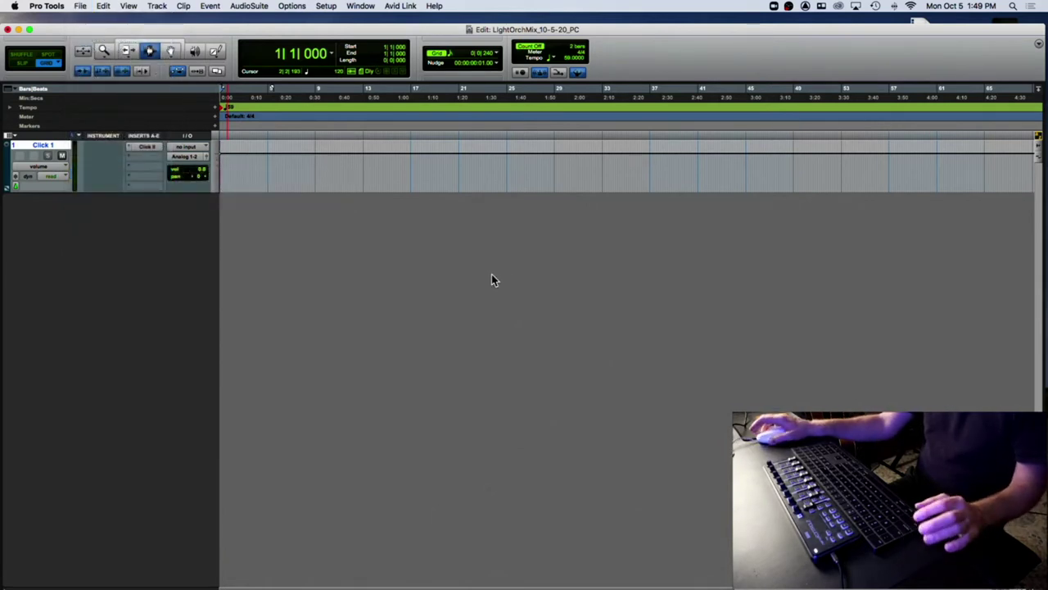
Start an audio import and browse to the LightOrch_Stems_59BPM_10-1-17_PC folder on the Desktop.
{"action": "key", "text": "super+shift+i"}
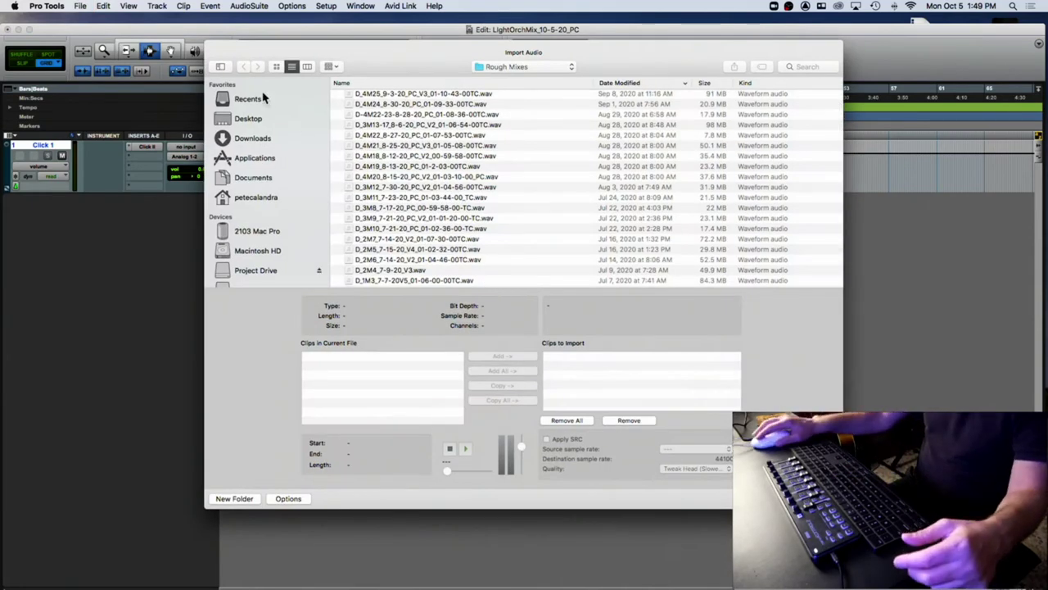
{"action": "left_click", "coordinate": [248, 120]}
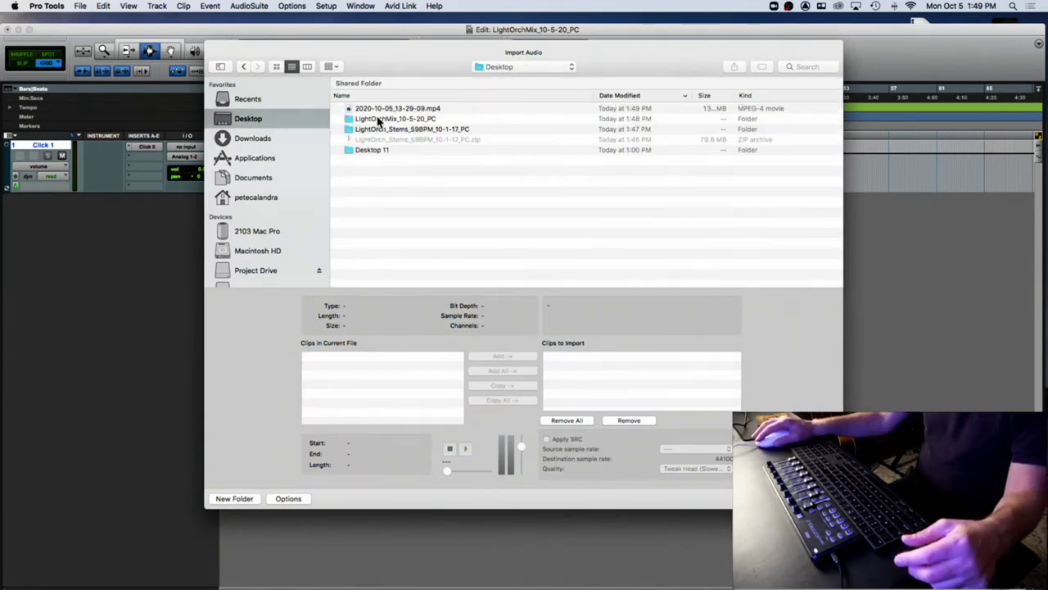
{"action": "left_click", "coordinate": [397, 131]}
{"action": "double_click", "coordinate": [397, 131]}
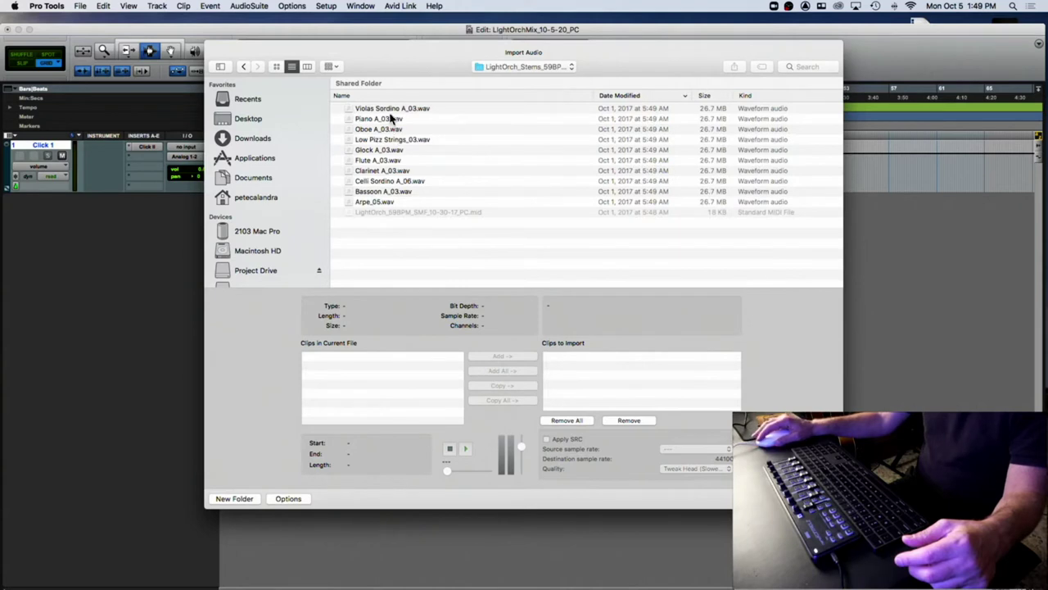
{"action": "left_click", "coordinate": [393, 108]}
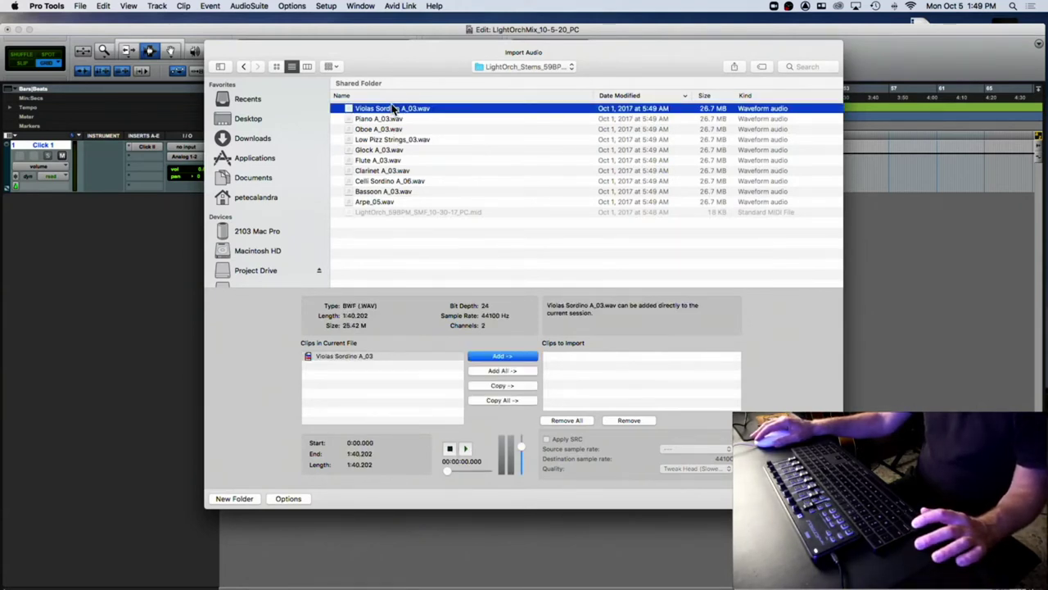
{"action": "left_click", "coordinate": [382, 203], "text": "shift"}
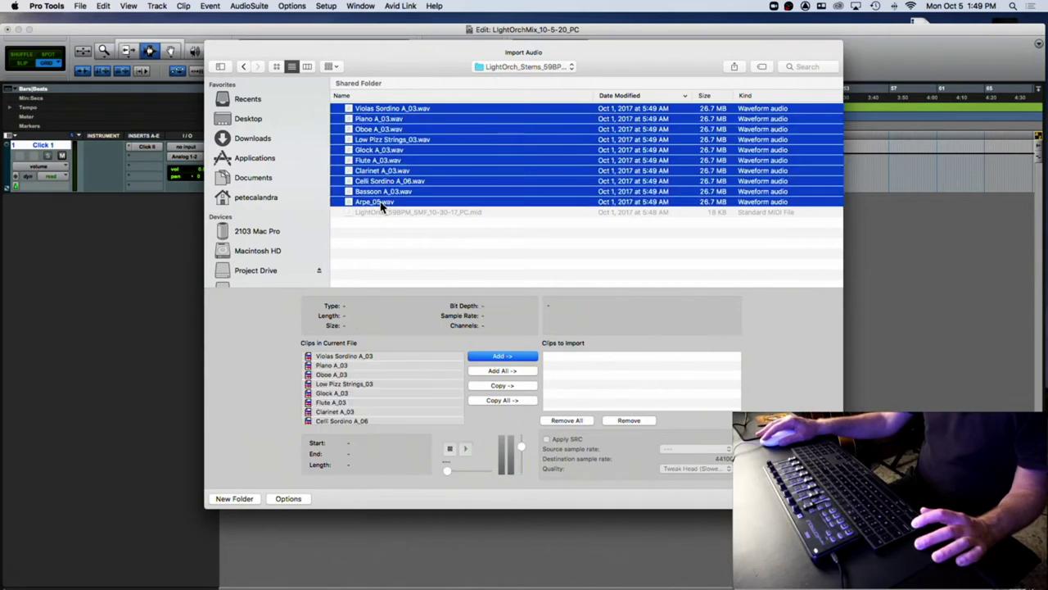
{"action": "left_click", "coordinate": [509, 387]}
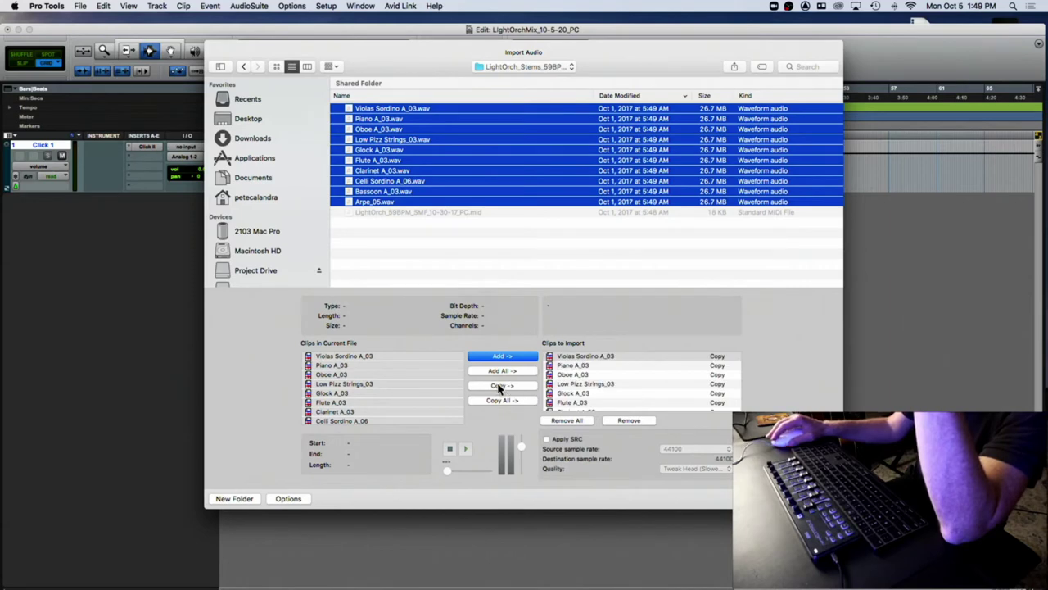
Switch to Finder, open the LightOrchMix_10-5-20_PC session folder on the Desktop, and dismiss the pending audio import in Pro Tools.
{"action": "mouse_move", "coordinate": [117, 583]}
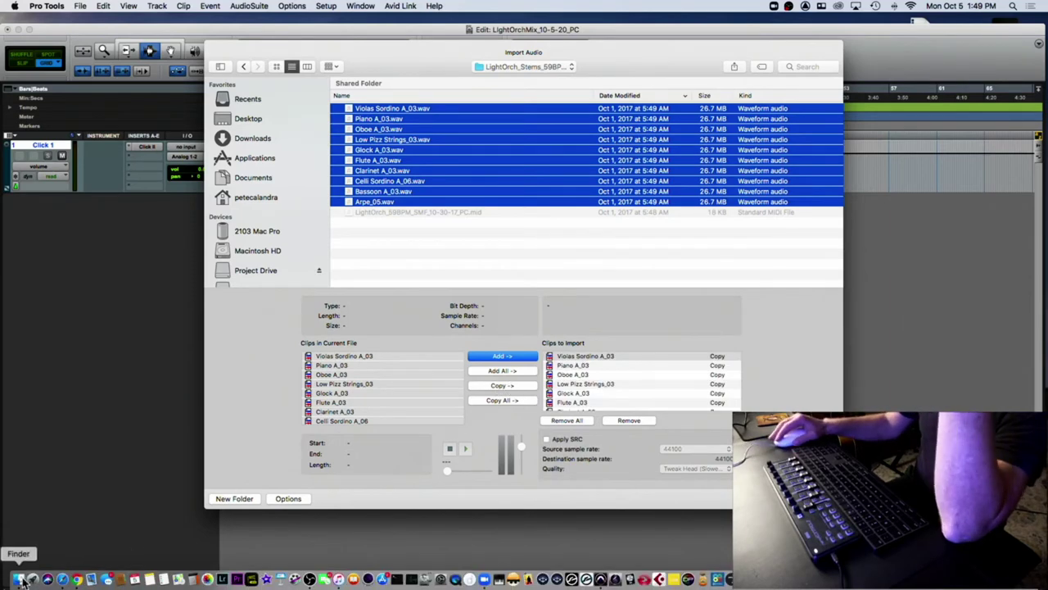
{"action": "left_click", "coordinate": [18, 580]}
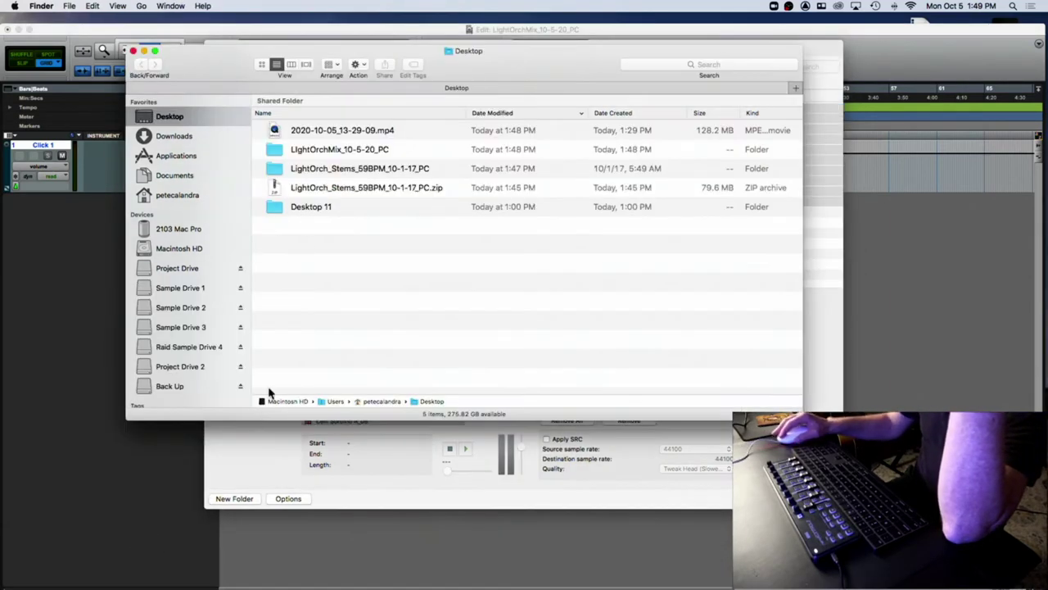
{"action": "double_click", "coordinate": [272, 155]}
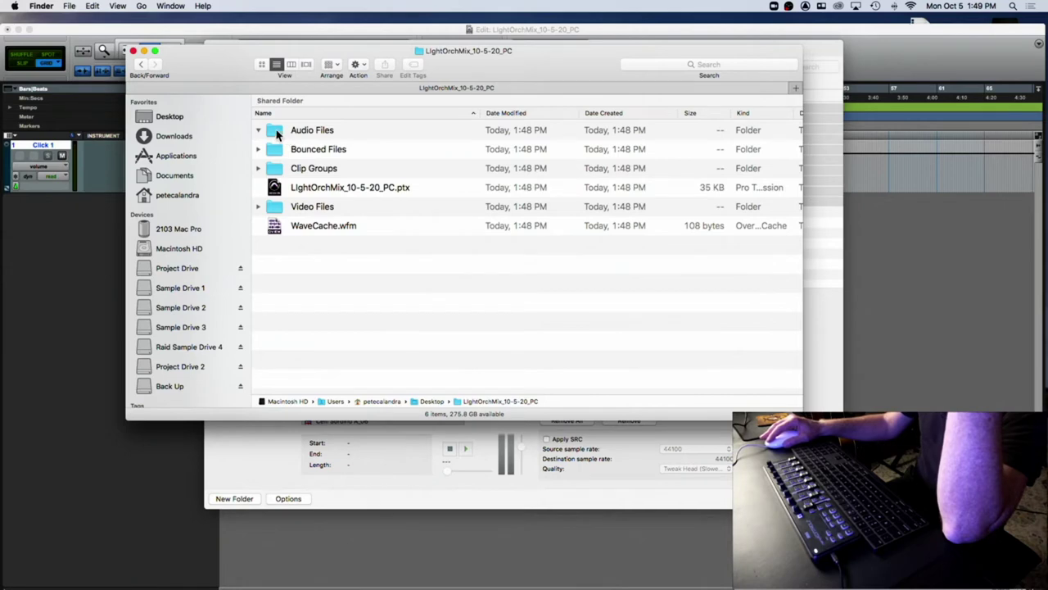
{"action": "left_click", "coordinate": [666, 31]}
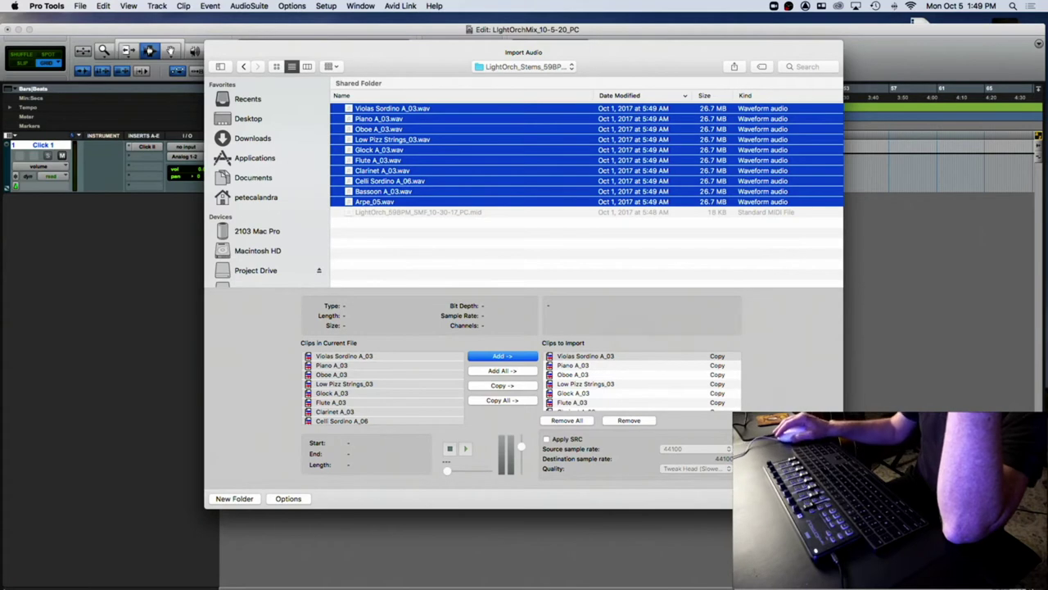
{"action": "key", "text": "Return"}
Narrow the Edit window and arrange it beside the Finder window showing the session's Audio Files folder.
{"action": "double_click", "coordinate": [764, 23]}
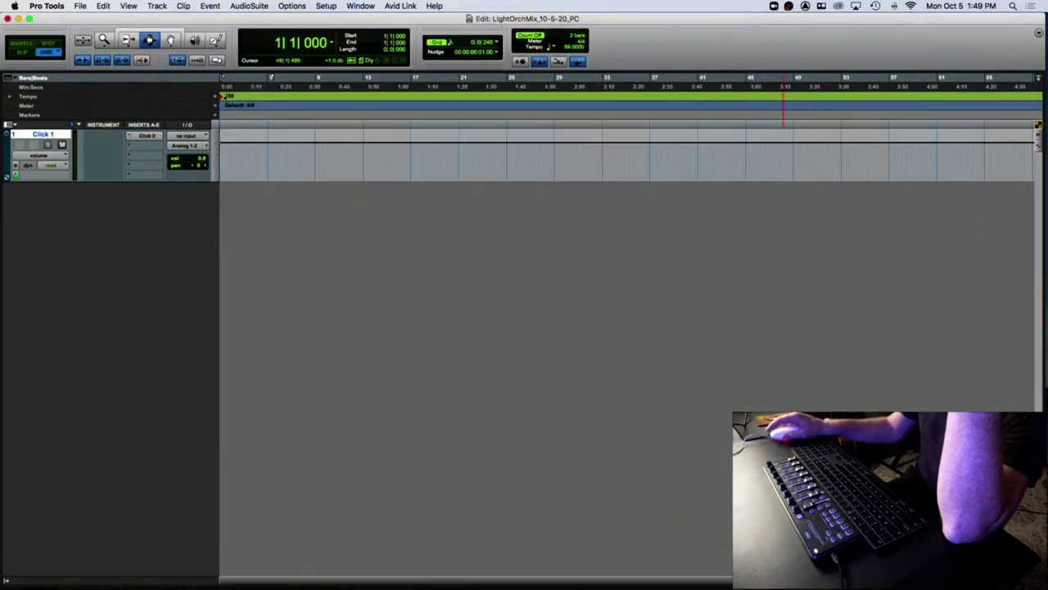
{"action": "double_click", "coordinate": [764, 18]}
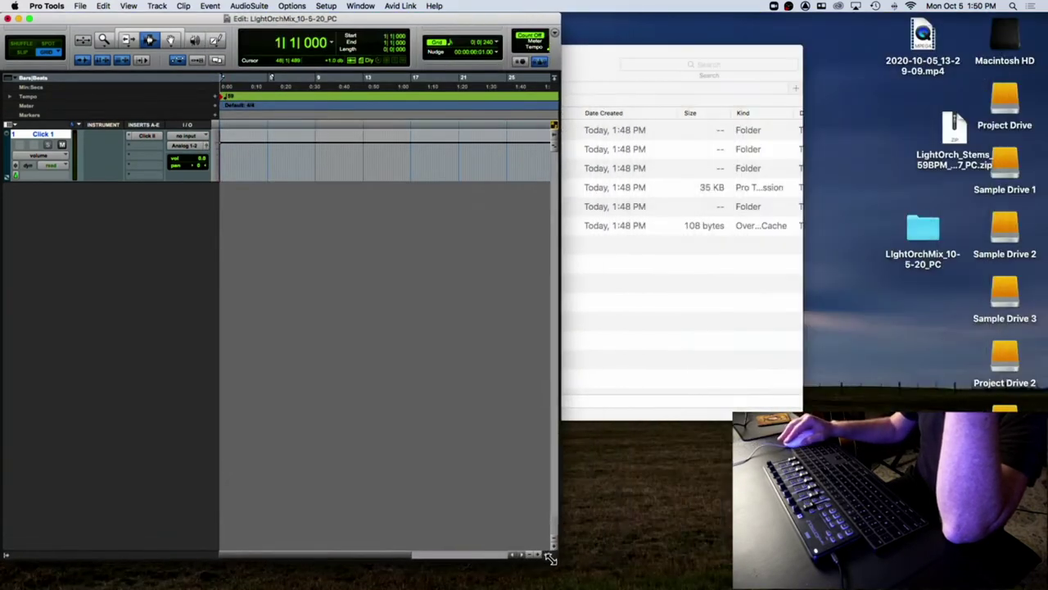
{"action": "left_click", "coordinate": [578, 90]}
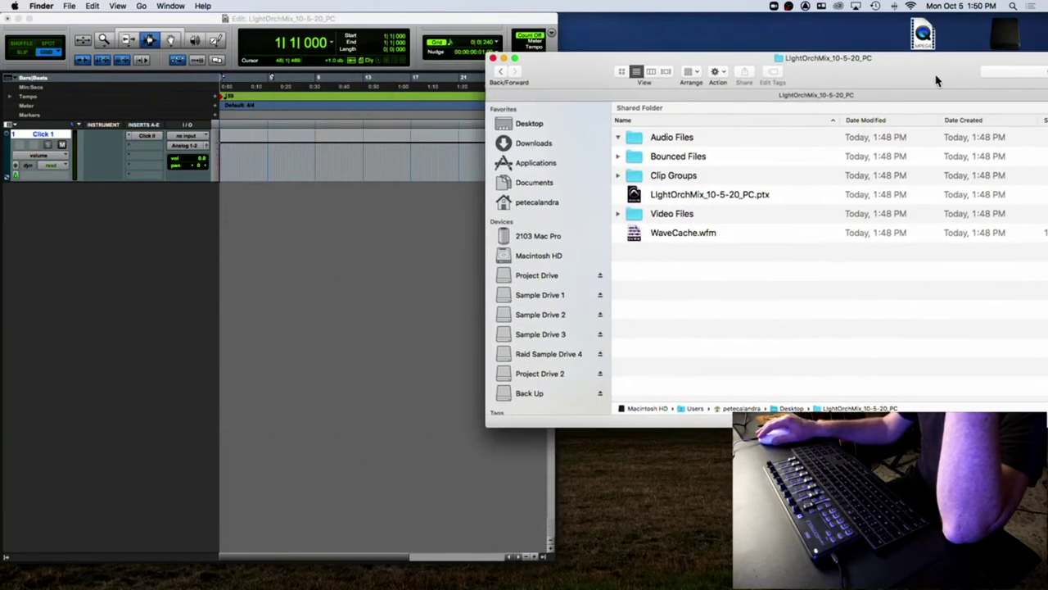
{"action": "left_click_drag", "start_coordinate": [601, 77], "coordinate": [651, 71]}
{"action": "left_click", "coordinate": [483, 24]}
{"action": "left_click_drag", "start_coordinate": [483, 24], "coordinate": [464, 29]}
Start the audio import again and queue all ten stem WAV files, from Violas Sordino A_03 to Arpe_05, as copies.
{"action": "key", "text": "super+shift+i"}
{"action": "left_click_drag", "start_coordinate": [307, 66], "coordinate": [174, 49]}
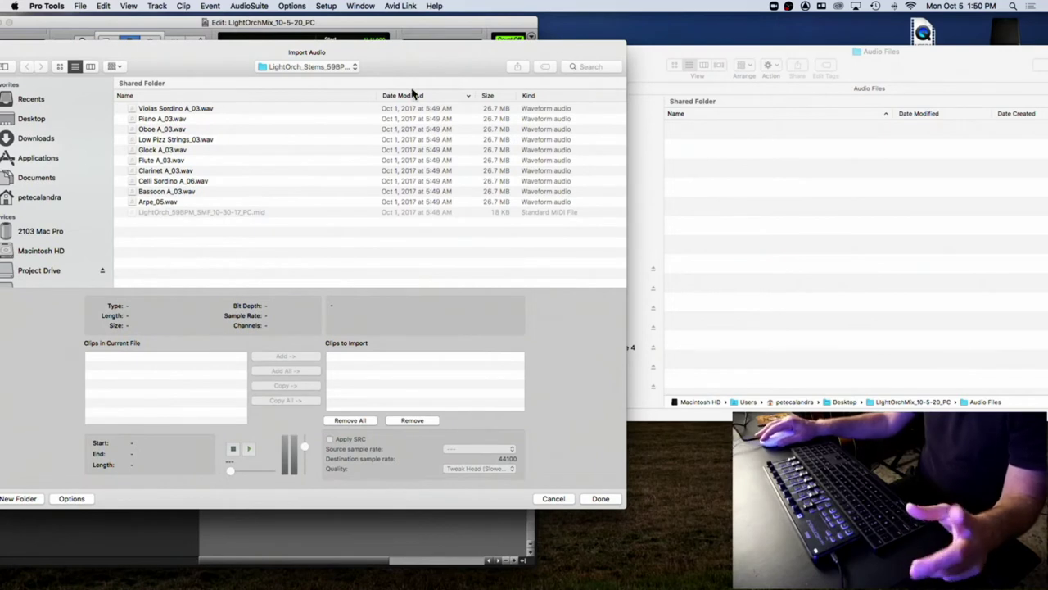
{"action": "left_click", "coordinate": [156, 108]}
{"action": "left_click", "coordinate": [168, 204], "text": "shift"}
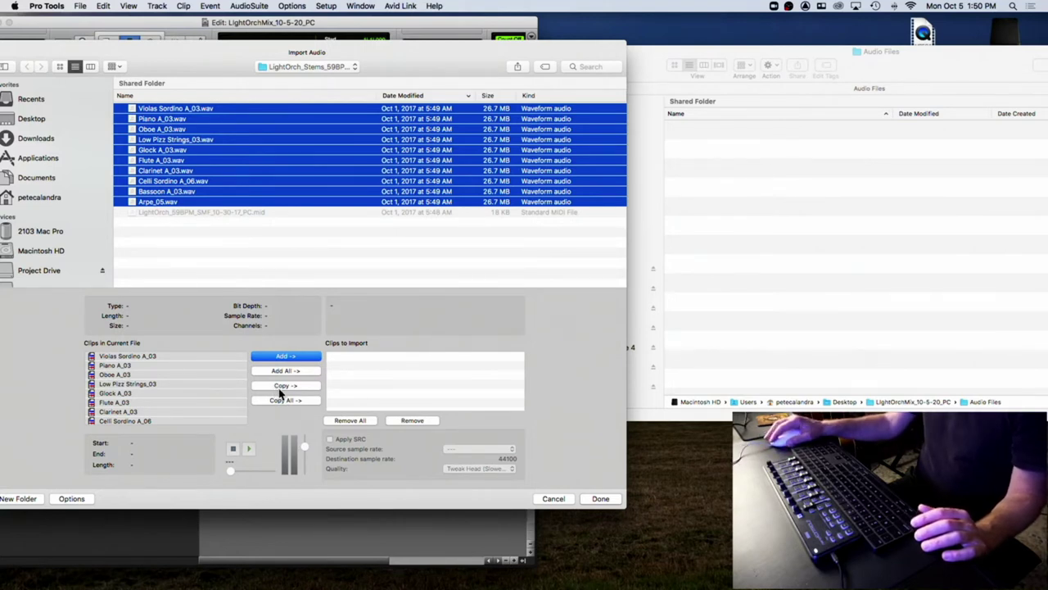
{"action": "left_click", "coordinate": [281, 388]}
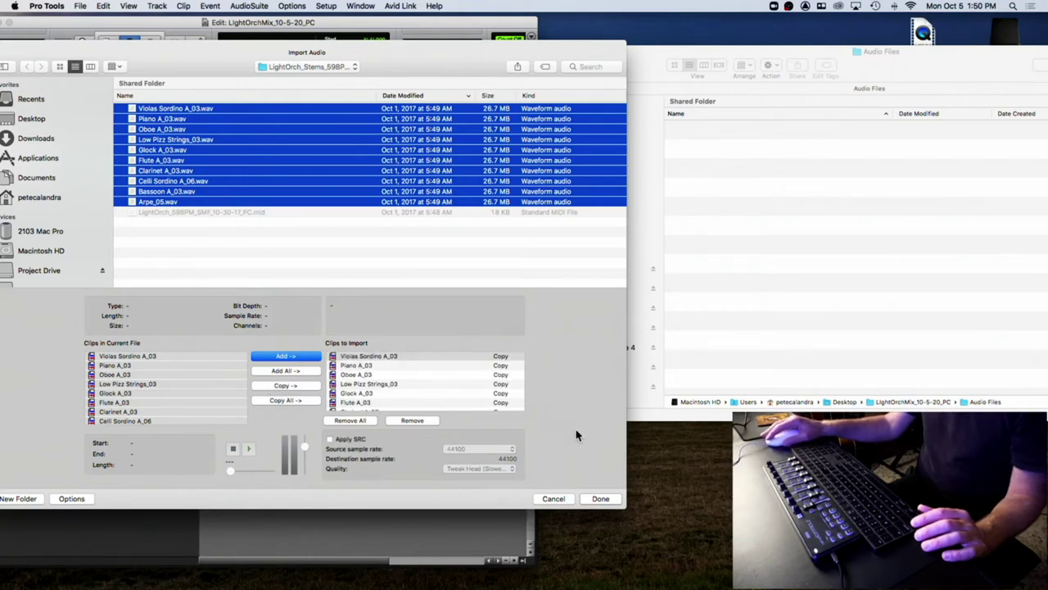
Import the queued stems into the session's Audio Files folder and place them on new tracks at Session Start.
{"action": "left_click", "coordinate": [601, 500]}
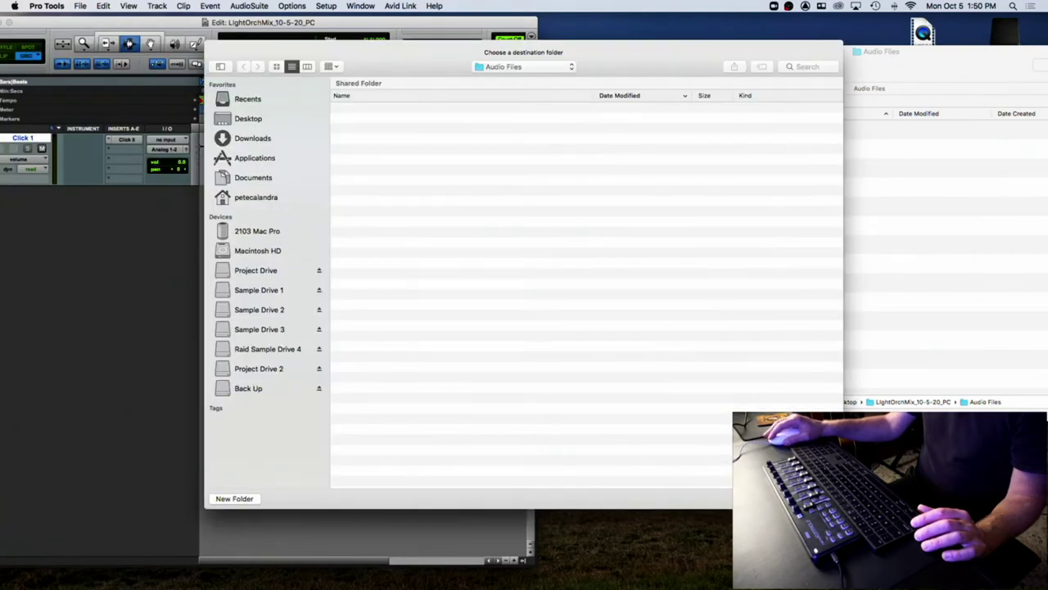
{"action": "key", "text": "Return"}
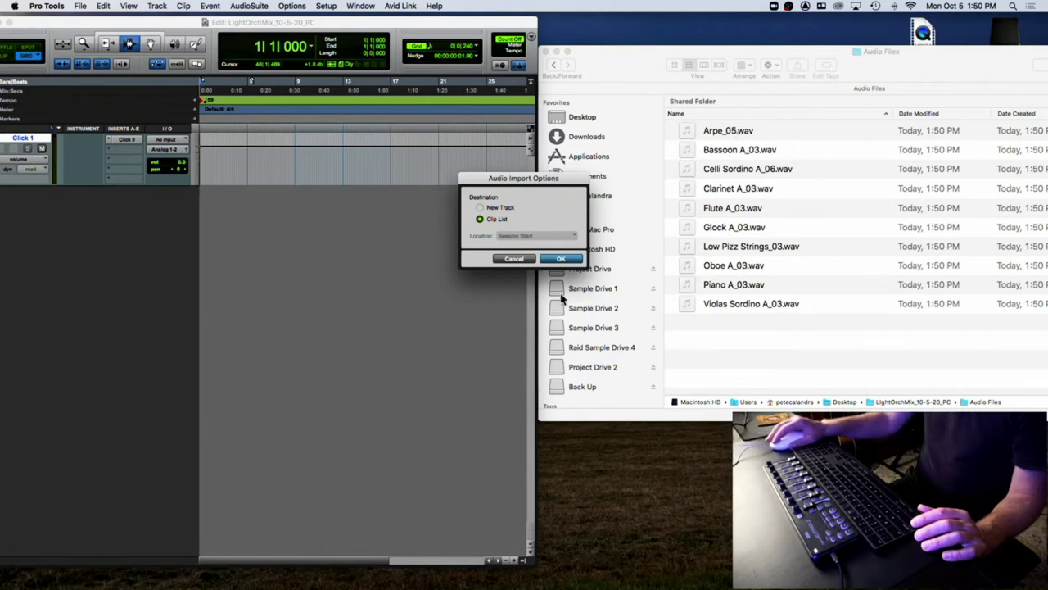
{"action": "left_click", "coordinate": [479, 207]}
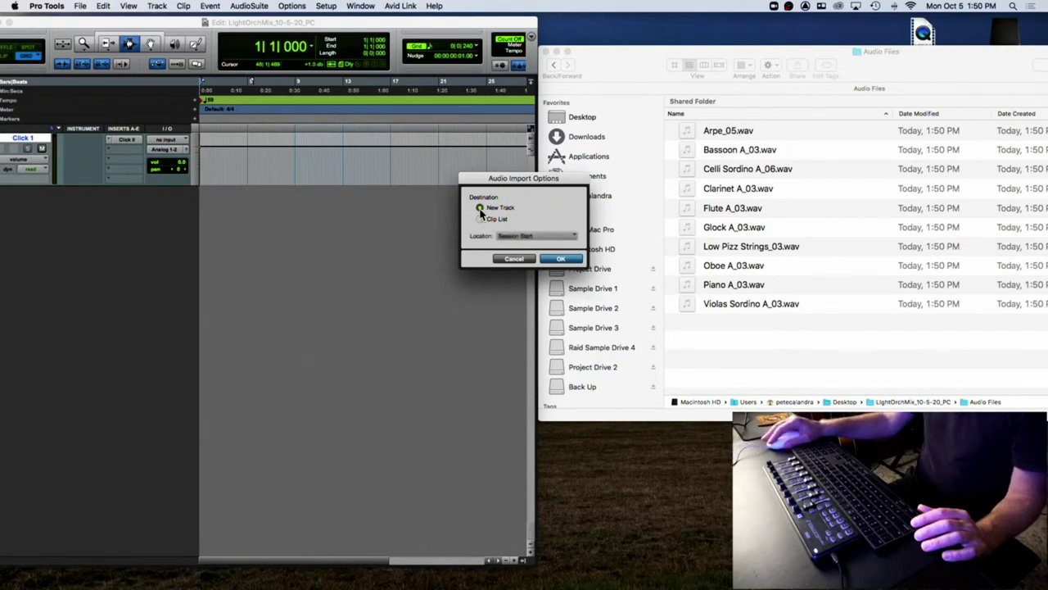
{"action": "left_click", "coordinate": [561, 260]}
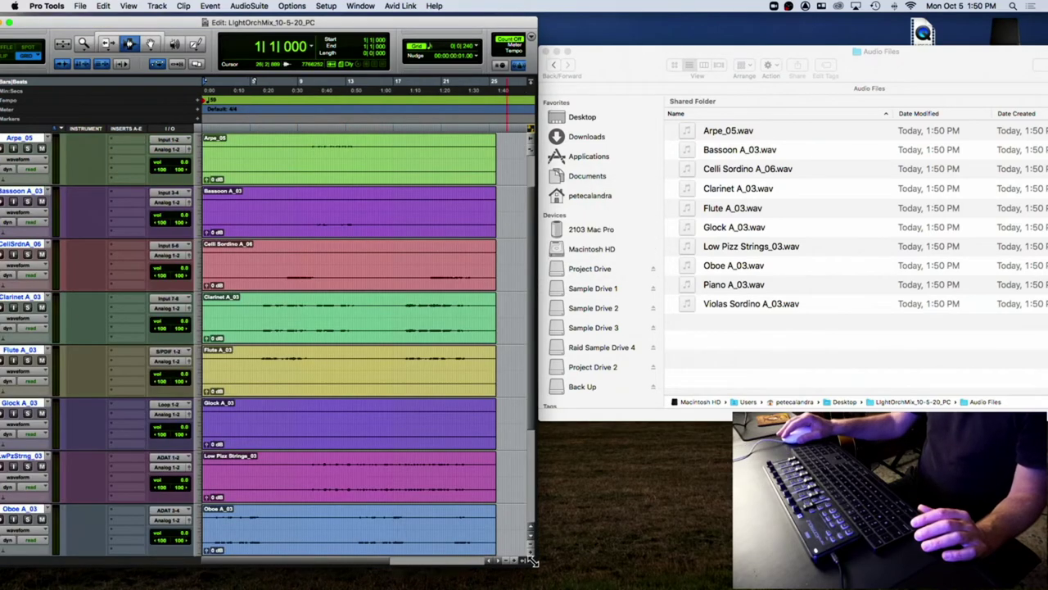
Close the Audio Files folder window and widen the Edit window across the desktop.
{"action": "left_click", "coordinate": [546, 52]}
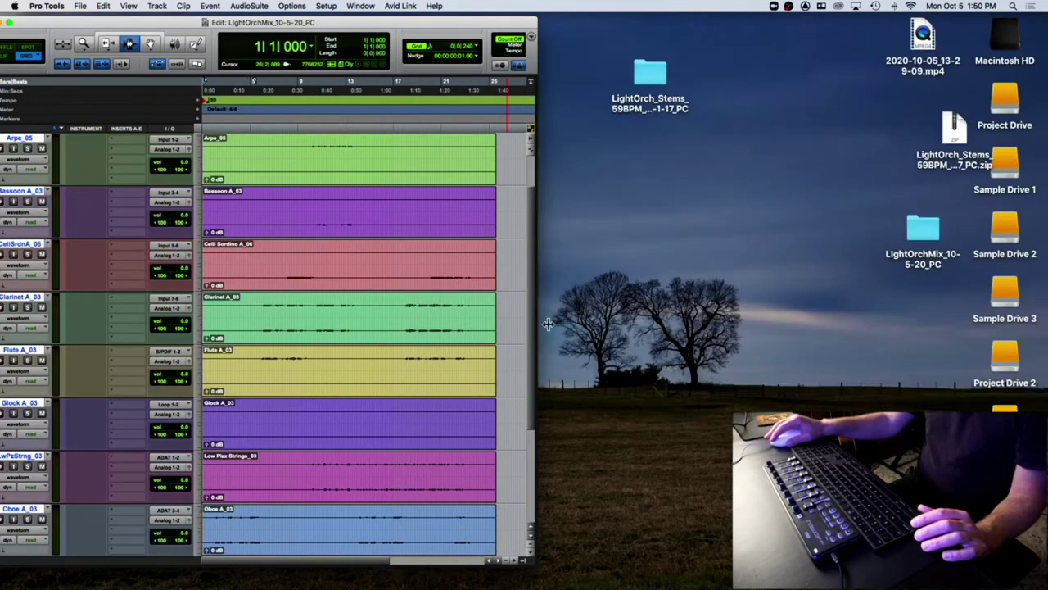
{"action": "left_click_drag", "start_coordinate": [548, 324], "coordinate": [1004, 323]}
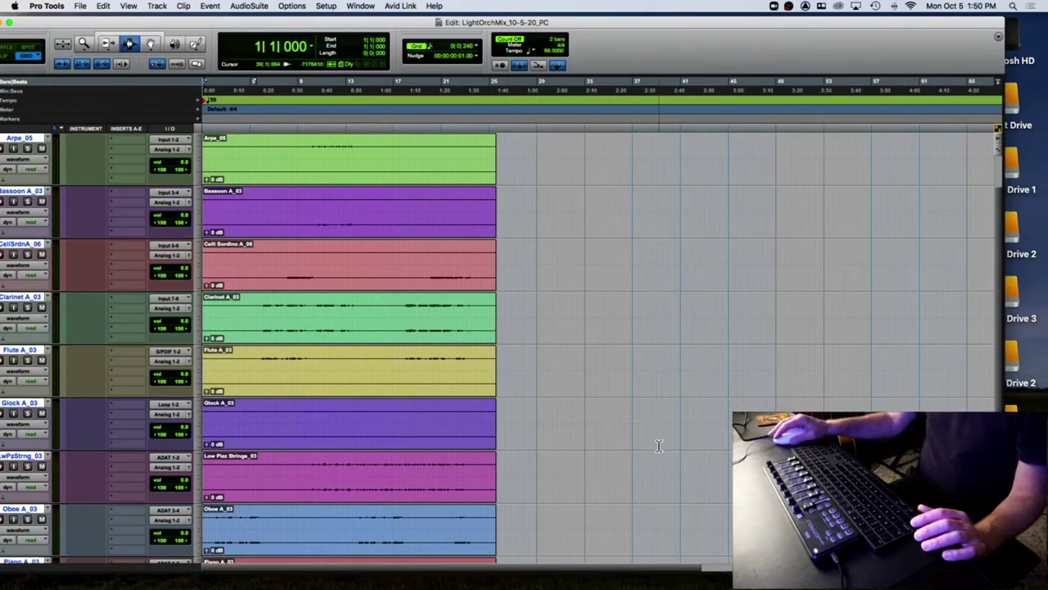
{"action": "left_click", "coordinate": [588, 267]}
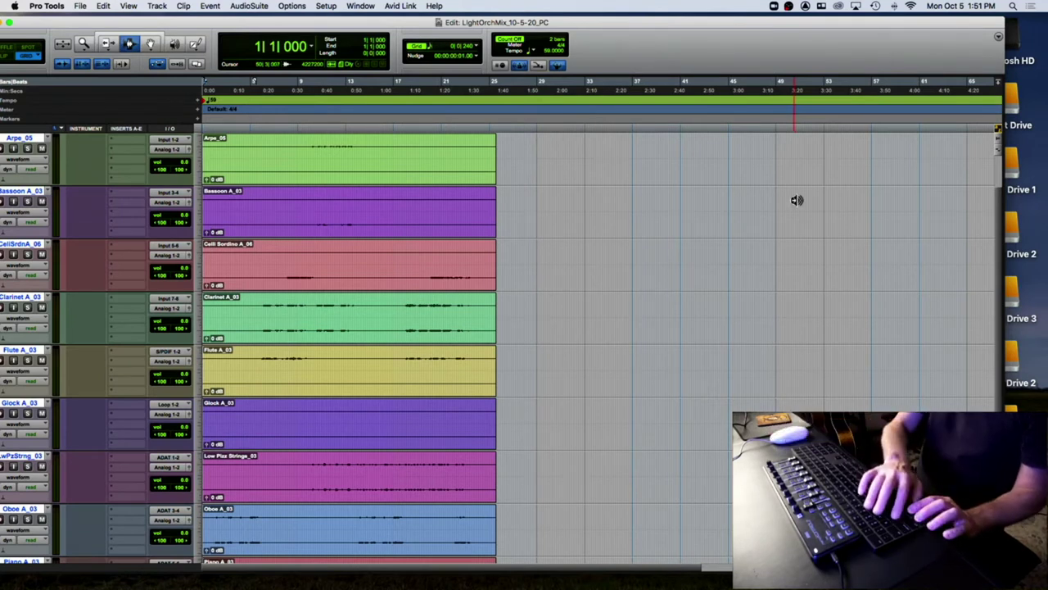
{"action": "key", "text": "super+bracketright"}
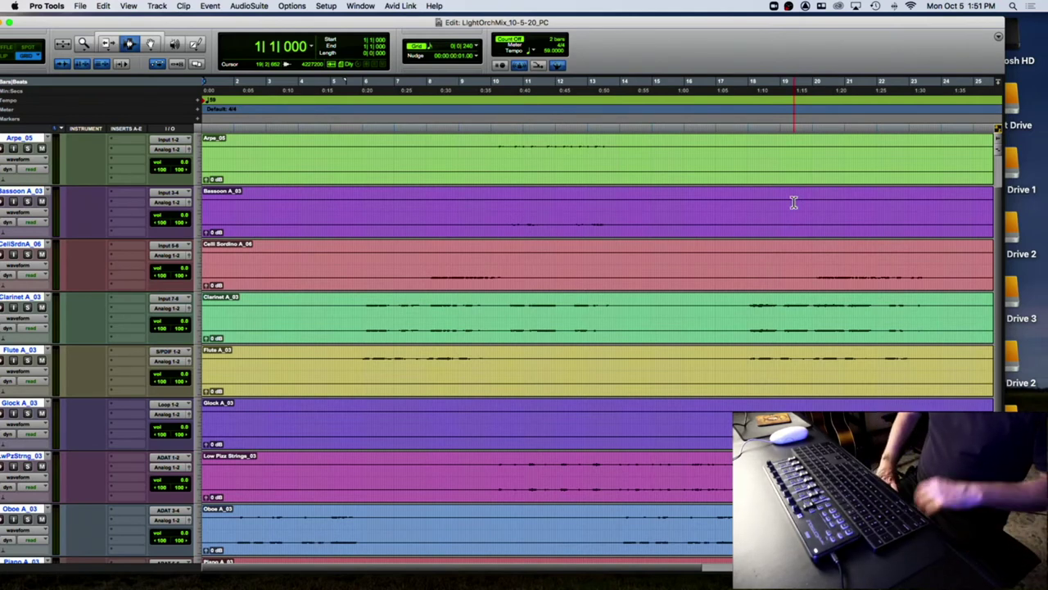
{"action": "key", "text": "super+bracketleft"}
{"action": "key", "text": "super+bracketleft"}
{"action": "key", "text": "super+bracketleft"}
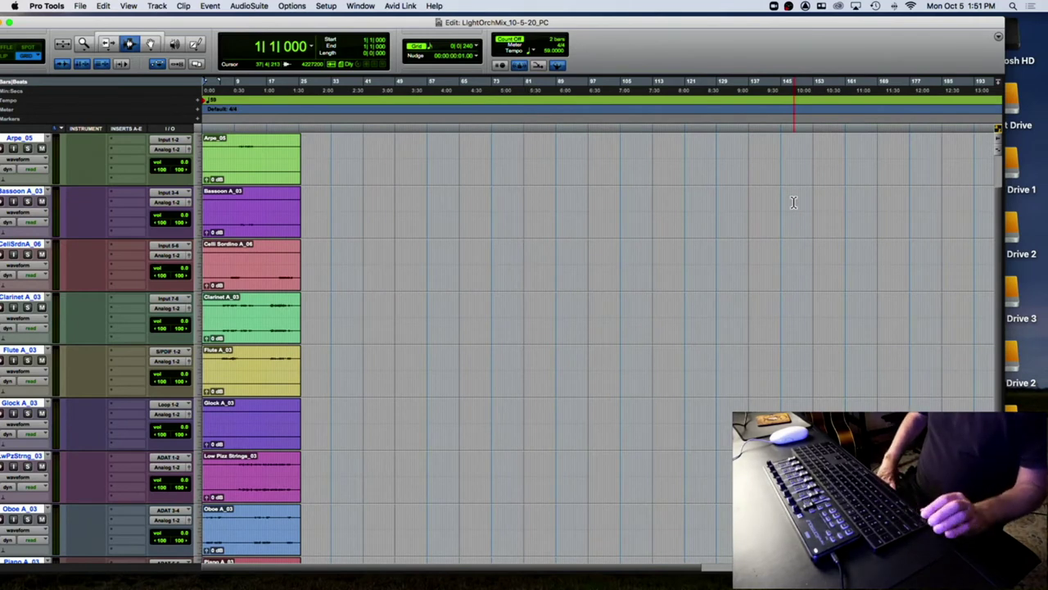
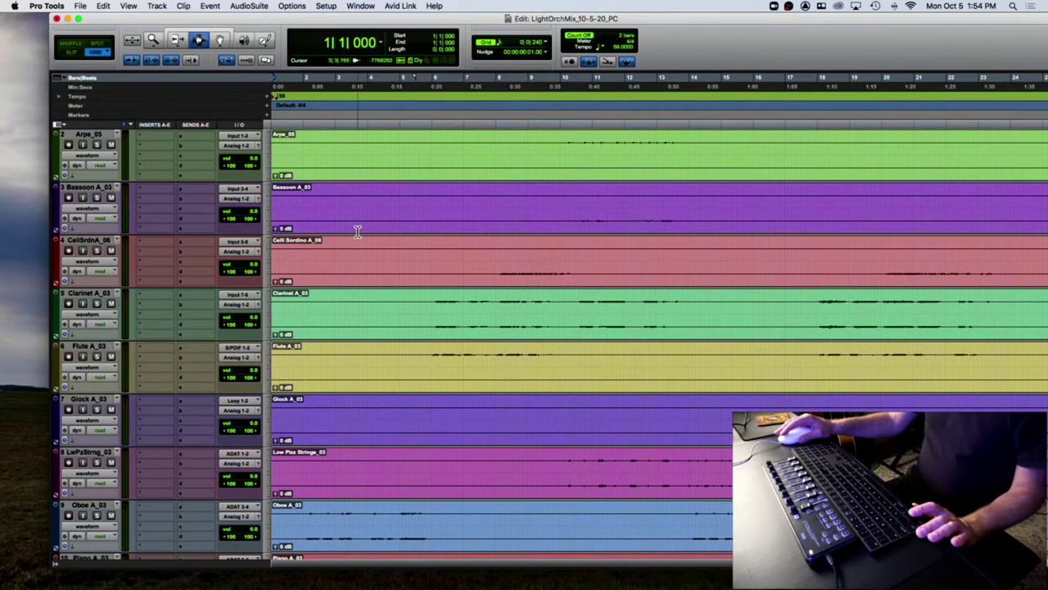
Reorder the tracks so Flute A_03, Clarinet A_03 and Bassoon A_03 follow the Click track, above Arpe_05.
{"action": "scroll", "coordinate": [133, 242], "scroll_direction": "down", "scroll_amount": 5}
{"action": "scroll", "coordinate": [133, 242], "scroll_direction": "up", "scroll_amount": 10}
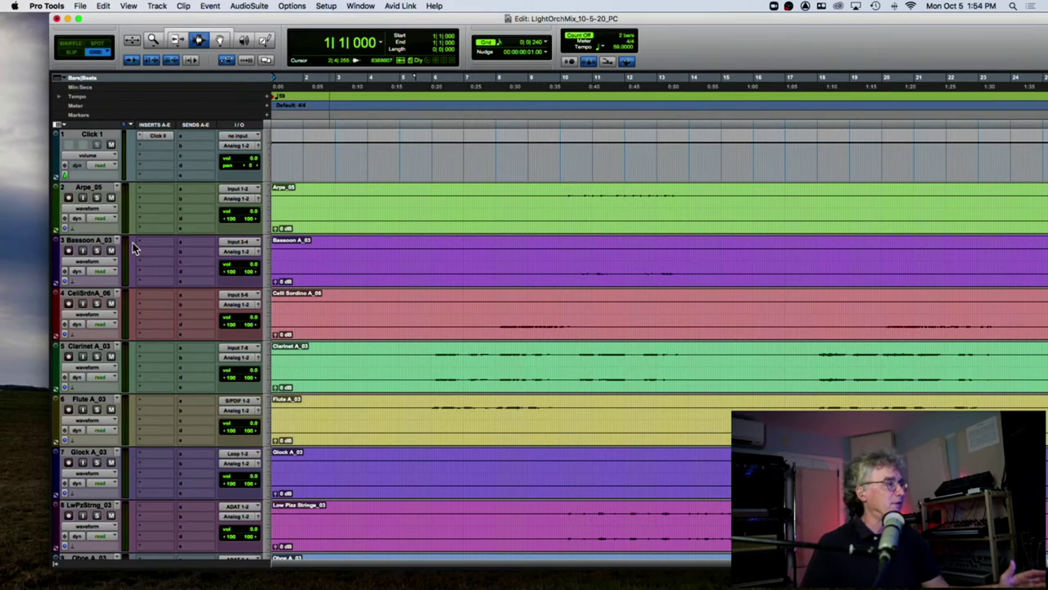
{"action": "scroll", "coordinate": [134, 244], "scroll_direction": "down", "scroll_amount": 5}
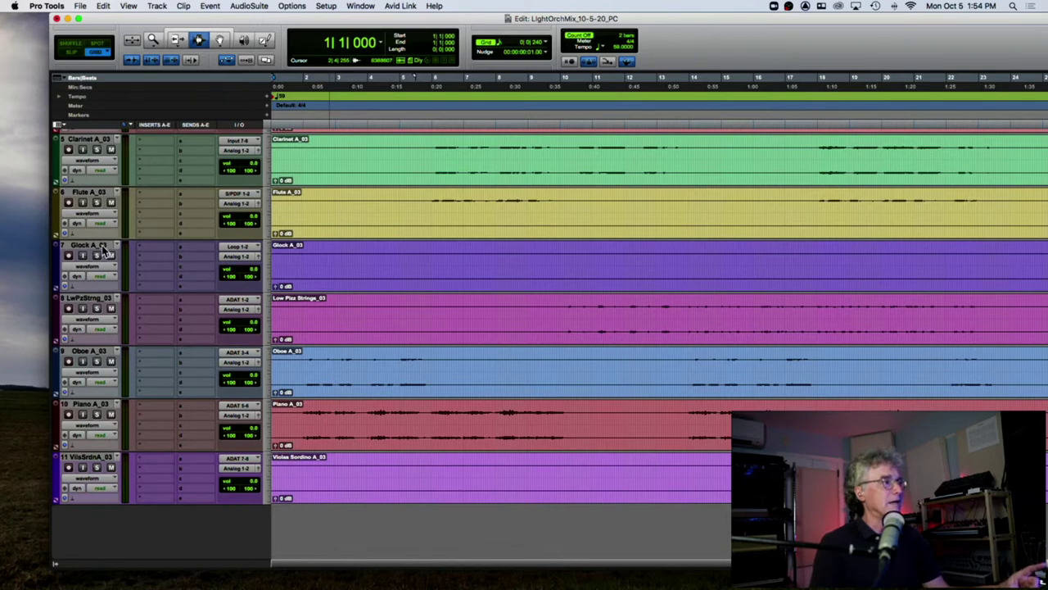
{"action": "scroll", "coordinate": [101, 245], "scroll_direction": "up", "scroll_amount": 3}
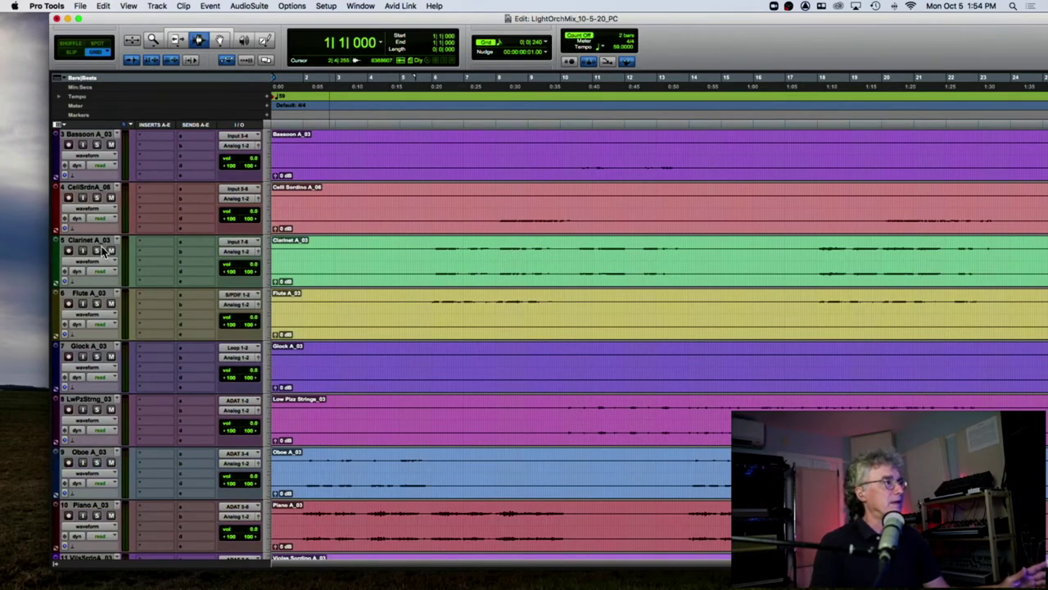
{"action": "scroll", "coordinate": [104, 251], "scroll_direction": "up", "scroll_amount": 3}
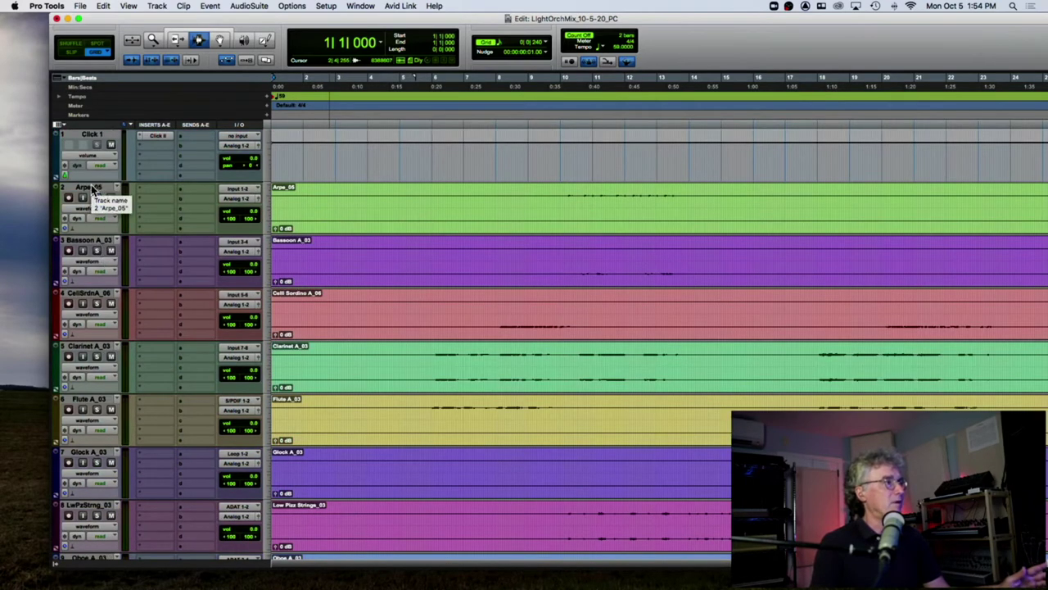
{"action": "scroll", "coordinate": [131, 348], "scroll_direction": "down", "scroll_amount": 3}
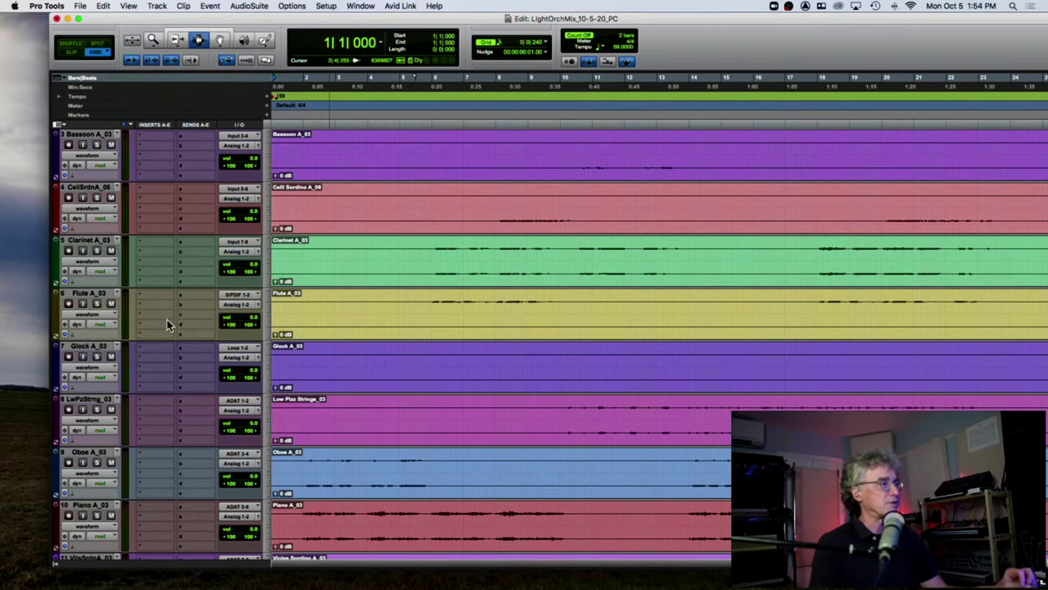
{"action": "scroll", "coordinate": [167, 319], "scroll_direction": "up", "scroll_amount": 1}
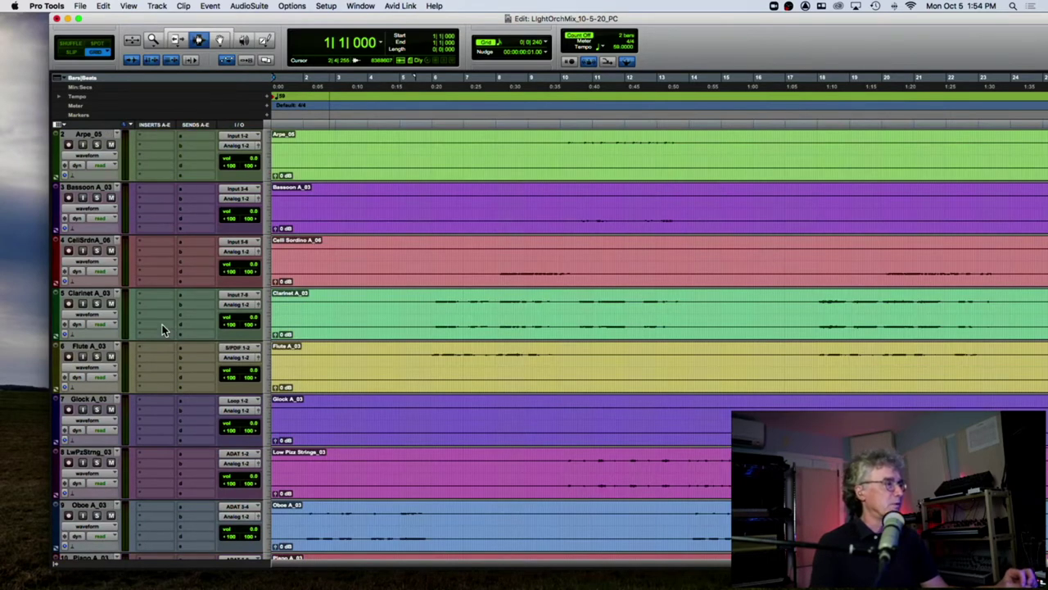
{"action": "left_click", "coordinate": [93, 347]}
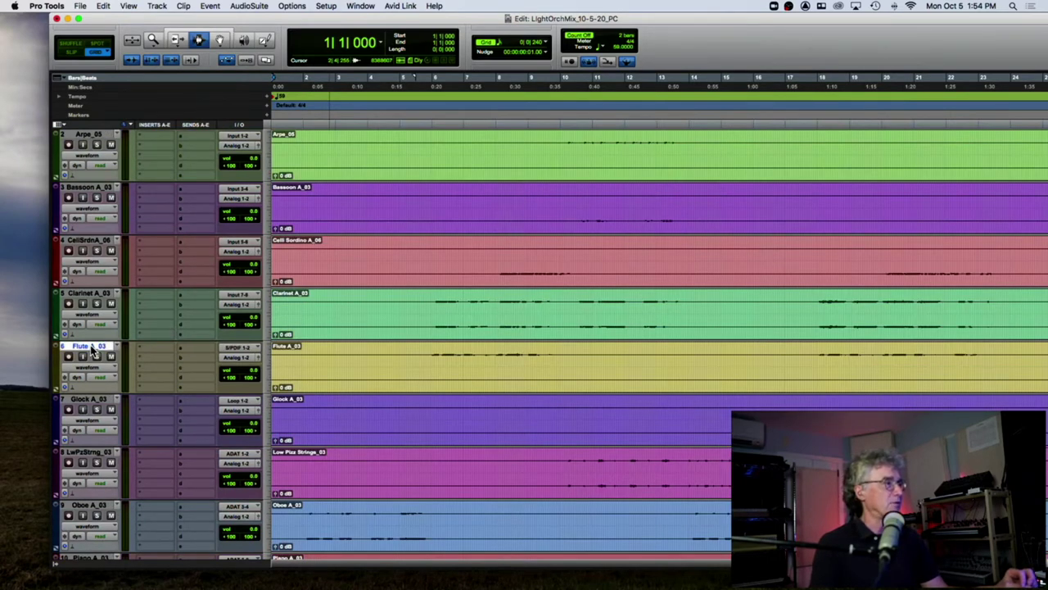
{"action": "scroll", "coordinate": [109, 164], "scroll_direction": "up", "scroll_amount": 1}
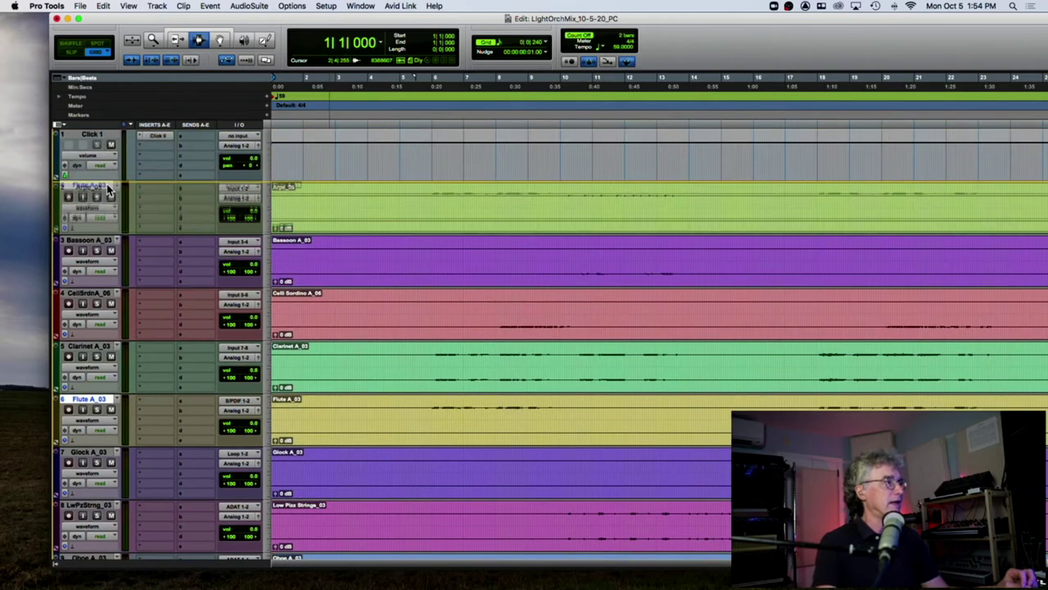
{"action": "left_click_drag", "start_coordinate": [109, 191], "coordinate": [119, 203]}
{"action": "left_click_drag", "start_coordinate": [113, 296], "coordinate": [106, 261]}
{"action": "left_click_drag", "start_coordinate": [103, 403], "coordinate": [106, 250]}
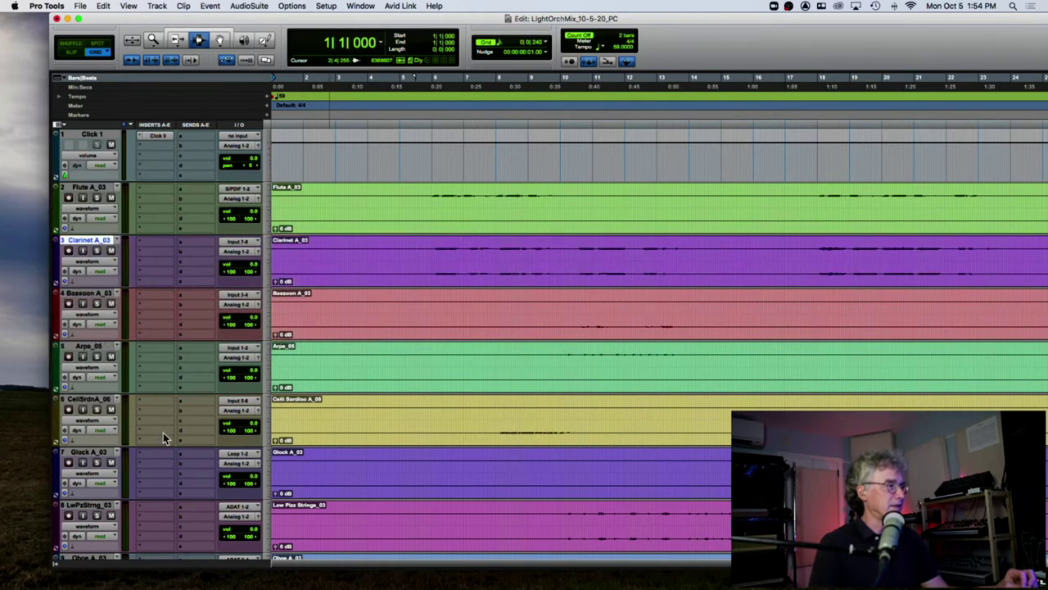
Place the Oboe A_03 track between Flute and Clarinet, and the Piano A_03 track between Bassoon A_03 and Arpe_05.
{"action": "scroll", "coordinate": [163, 432], "scroll_direction": "down", "scroll_amount": 3}
{"action": "left_click_drag", "start_coordinate": [103, 401], "coordinate": [135, 226]}
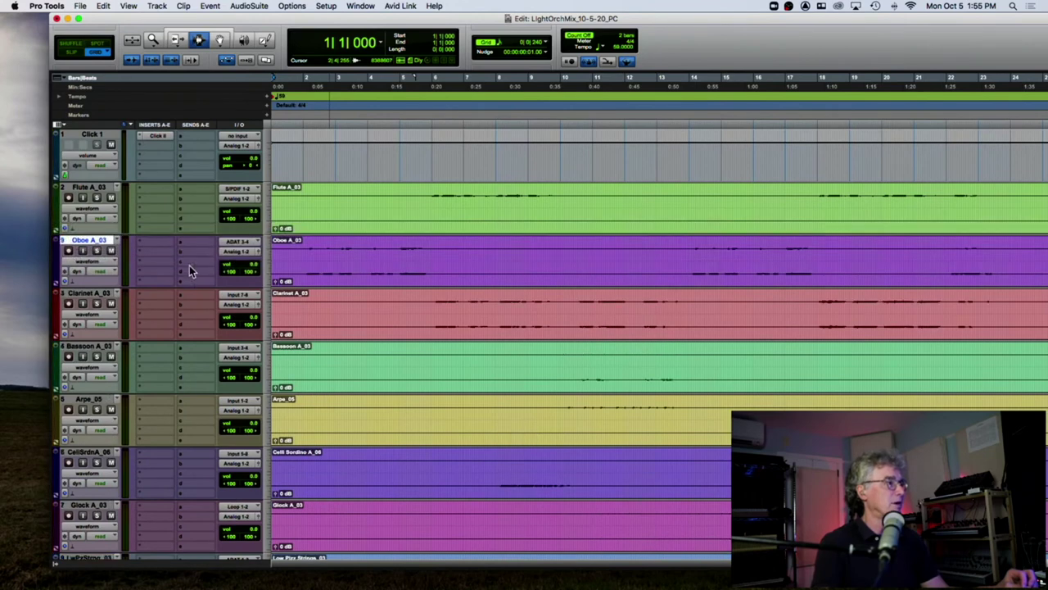
{"action": "scroll", "coordinate": [148, 244], "scroll_direction": "down", "scroll_amount": 4}
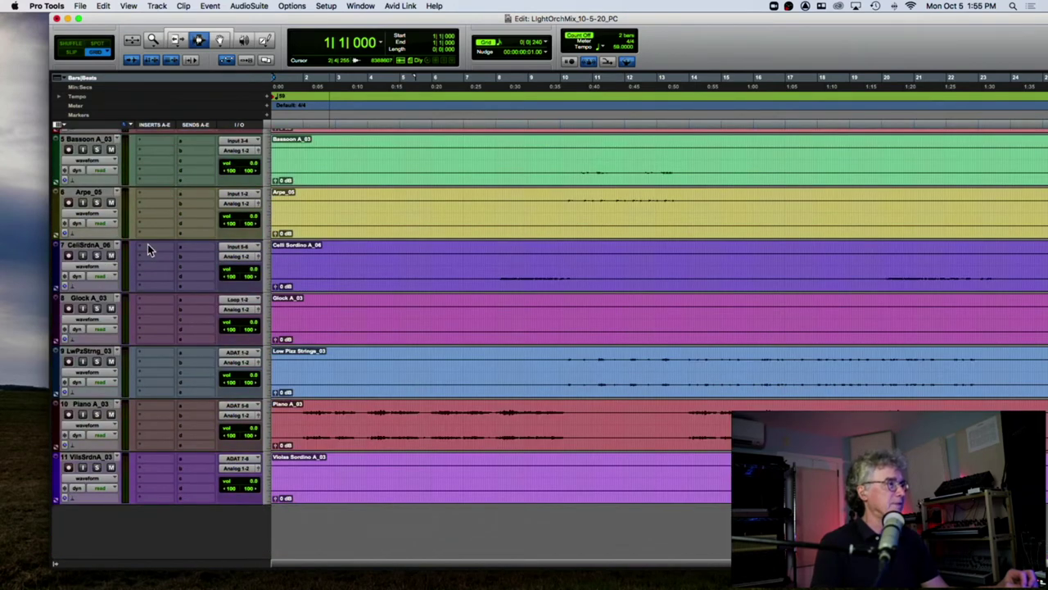
{"action": "left_click_drag", "start_coordinate": [92, 404], "coordinate": [129, 207]}
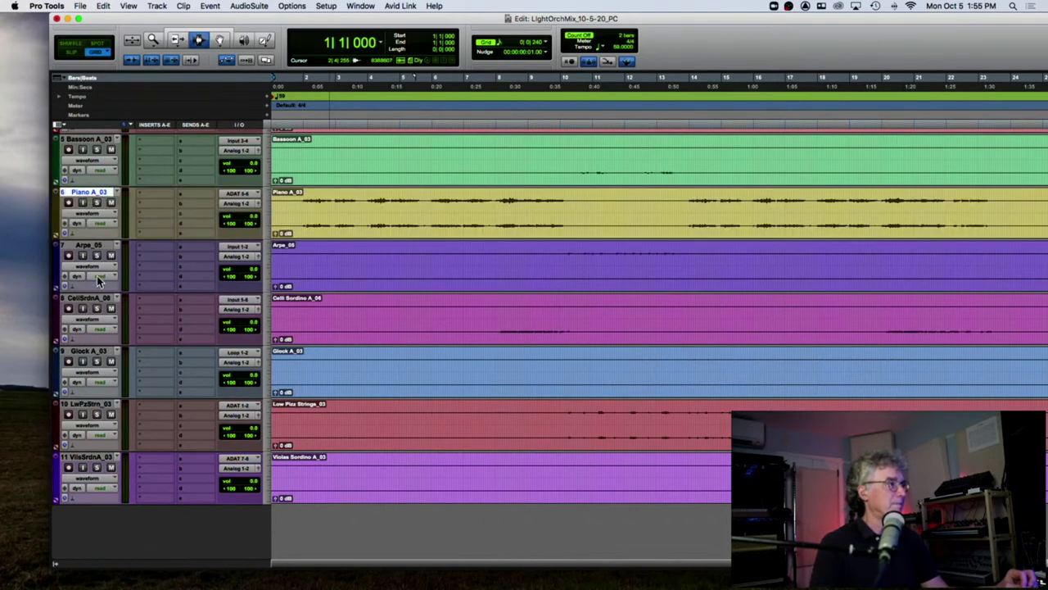
Reorder the remaining tracks below Arpe_05 so Glock A_03 comes first, followed by Violas Sordino A_03 above Celli Sordino A_06.
{"action": "scroll", "coordinate": [118, 164], "scroll_direction": "up", "scroll_amount": 3}
{"action": "scroll", "coordinate": [119, 163], "scroll_direction": "up", "scroll_amount": 3}
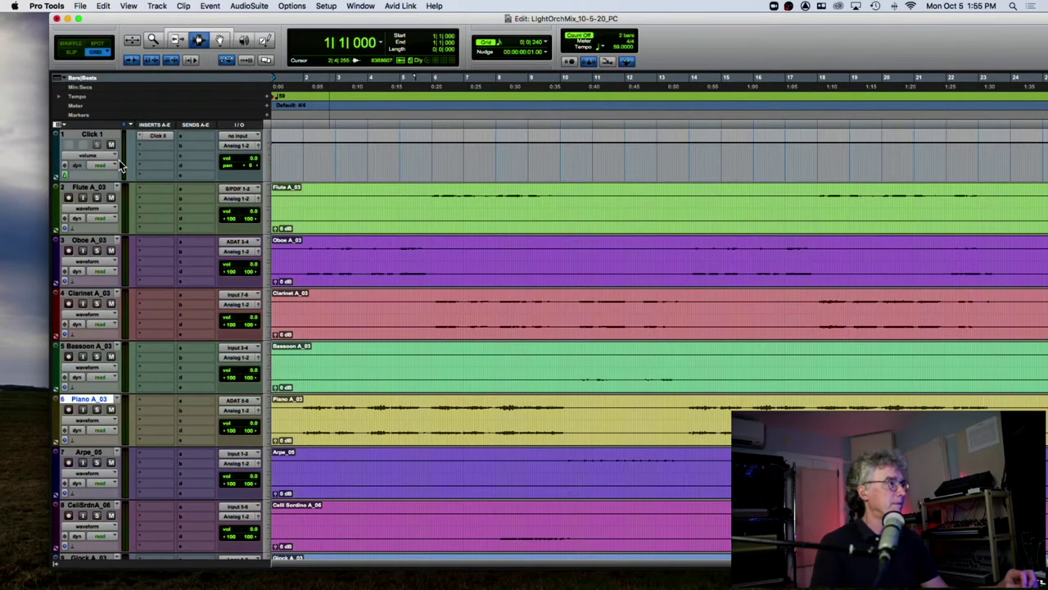
{"action": "scroll", "coordinate": [102, 190], "scroll_direction": "down", "scroll_amount": 4}
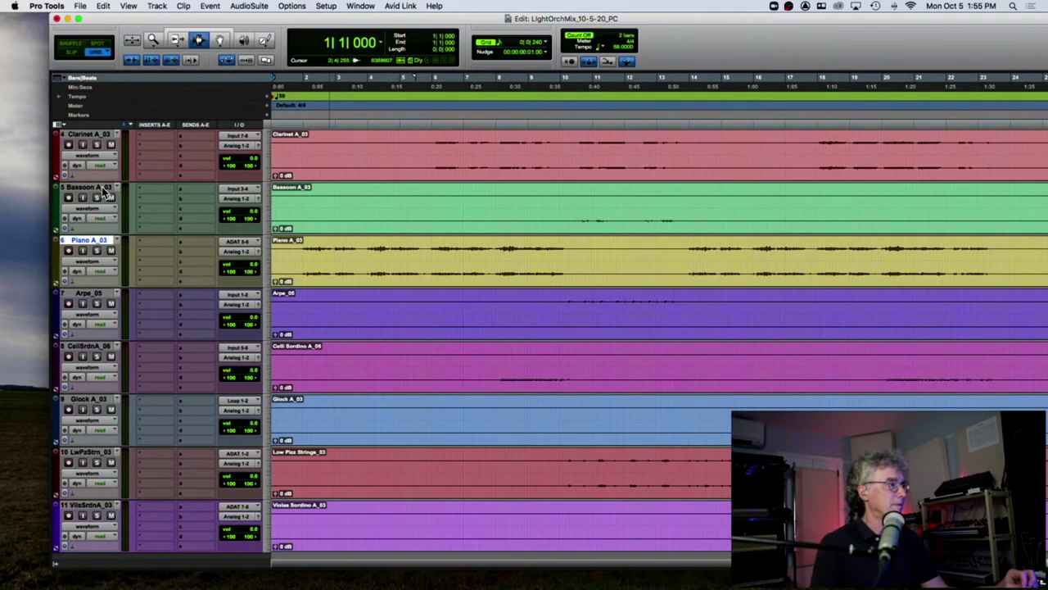
{"action": "left_click_drag", "start_coordinate": [90, 400], "coordinate": [127, 383]}
{"action": "left_click_drag", "start_coordinate": [82, 506], "coordinate": [102, 405]}
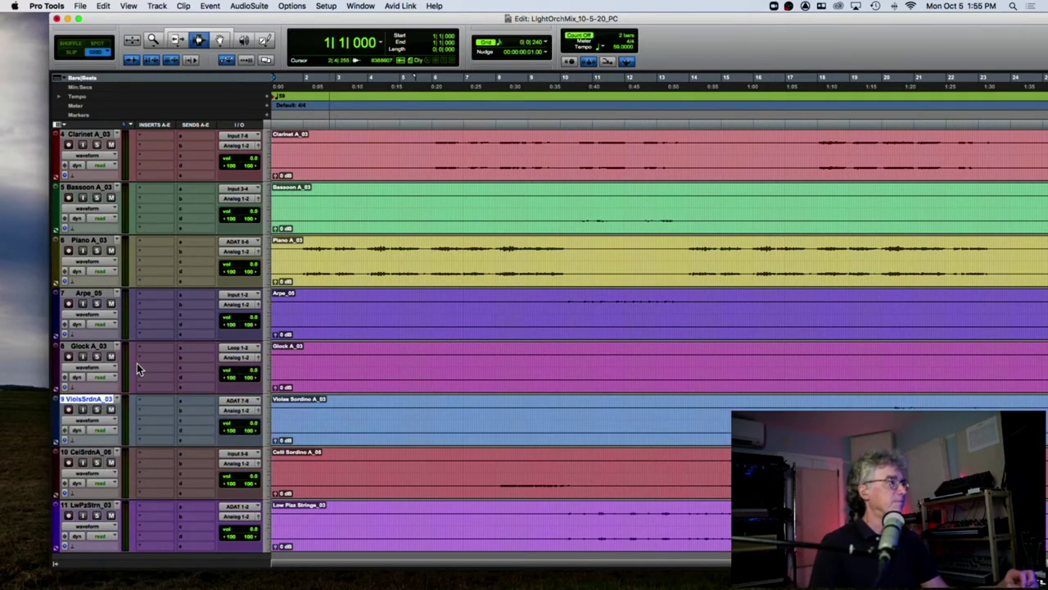
Reduce the height of all tracks so the Click track and all ten stems fit in the Edit window.
{"action": "scroll", "coordinate": [145, 163], "scroll_direction": "up", "scroll_amount": 3}
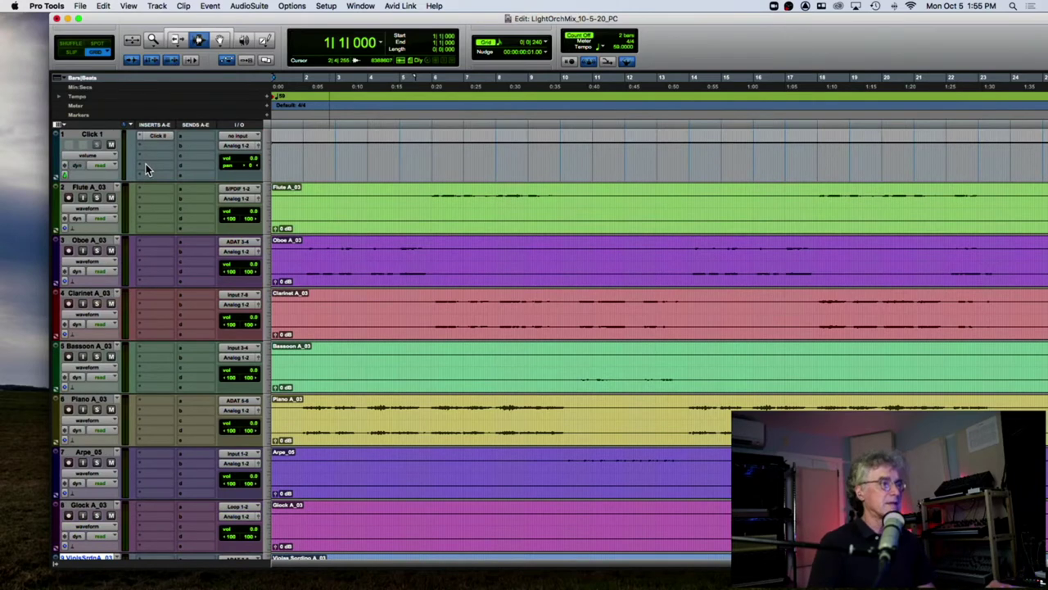
{"action": "key", "text": "ctrl+alt+Up"}
{"action": "key", "text": "ctrl+alt+Down"}
{"action": "key", "text": "ctrl+alt+Down"}
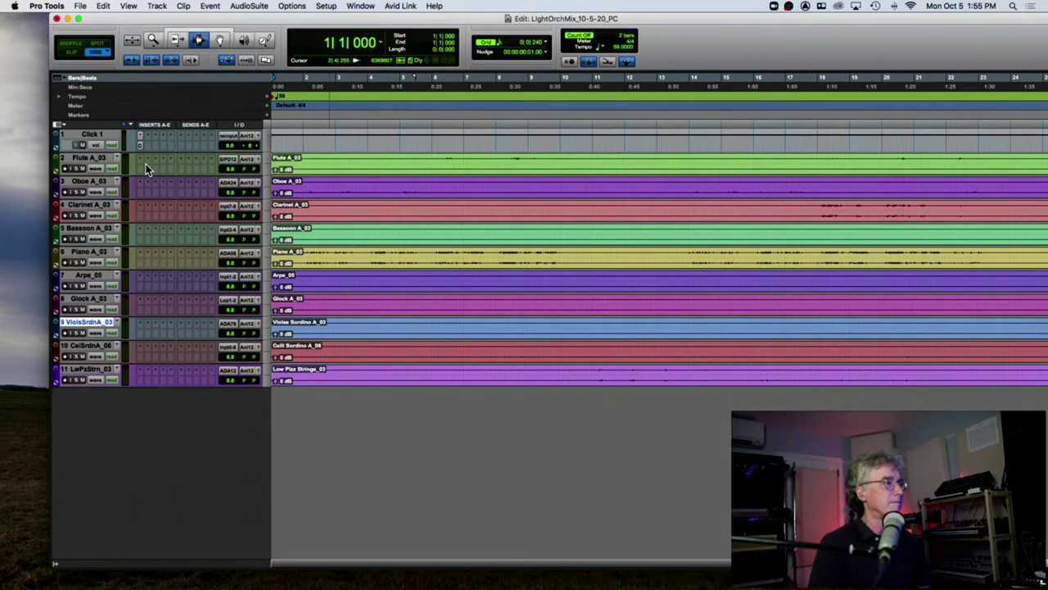
Assign the blue-violet track color to Flute A_03, Oboe A_03 and Clarinet A_03 together.
{"action": "left_click", "coordinate": [75, 159]}
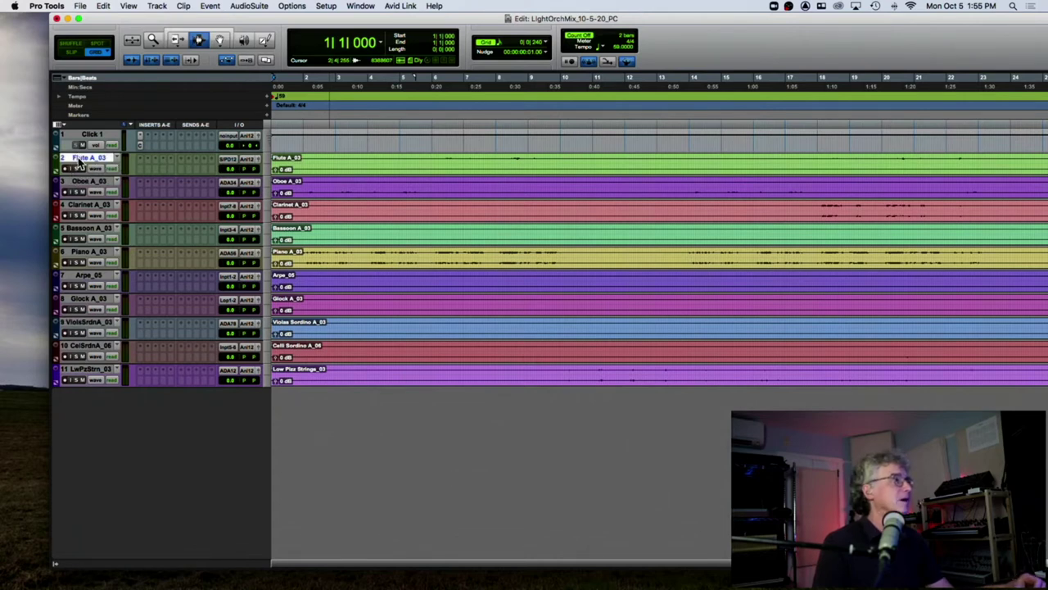
{"action": "left_click", "coordinate": [79, 205], "text": "shift"}
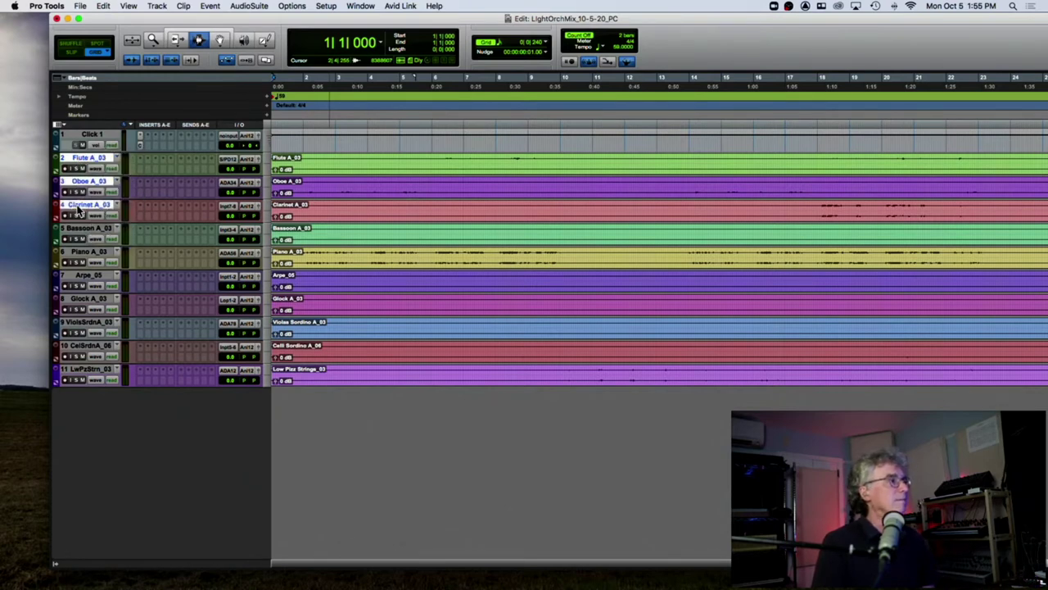
{"action": "double_click", "coordinate": [57, 170]}
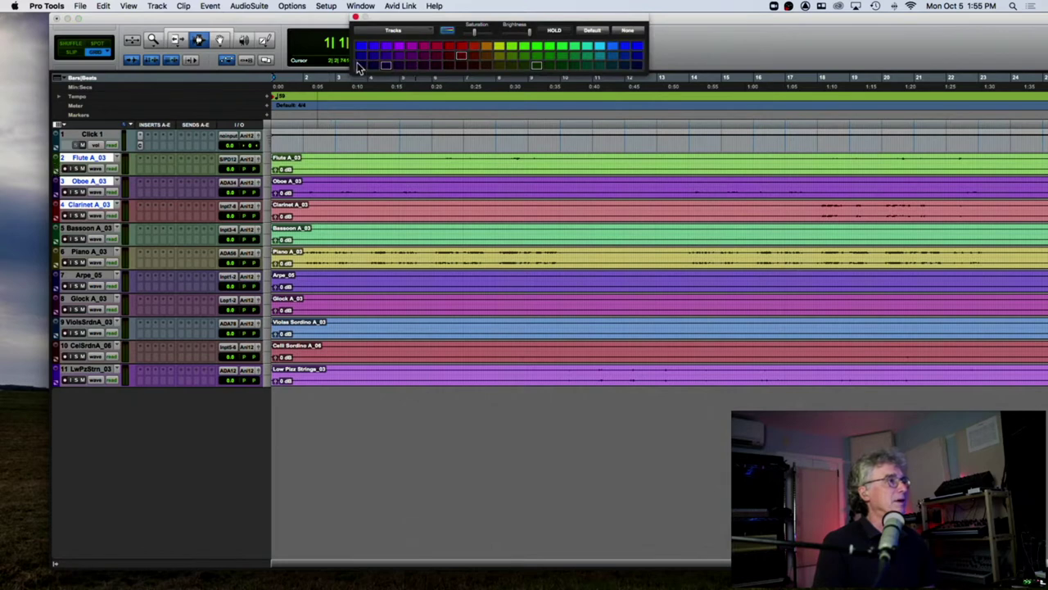
{"action": "left_click", "coordinate": [366, 49]}
{"action": "left_click", "coordinate": [356, 17]}
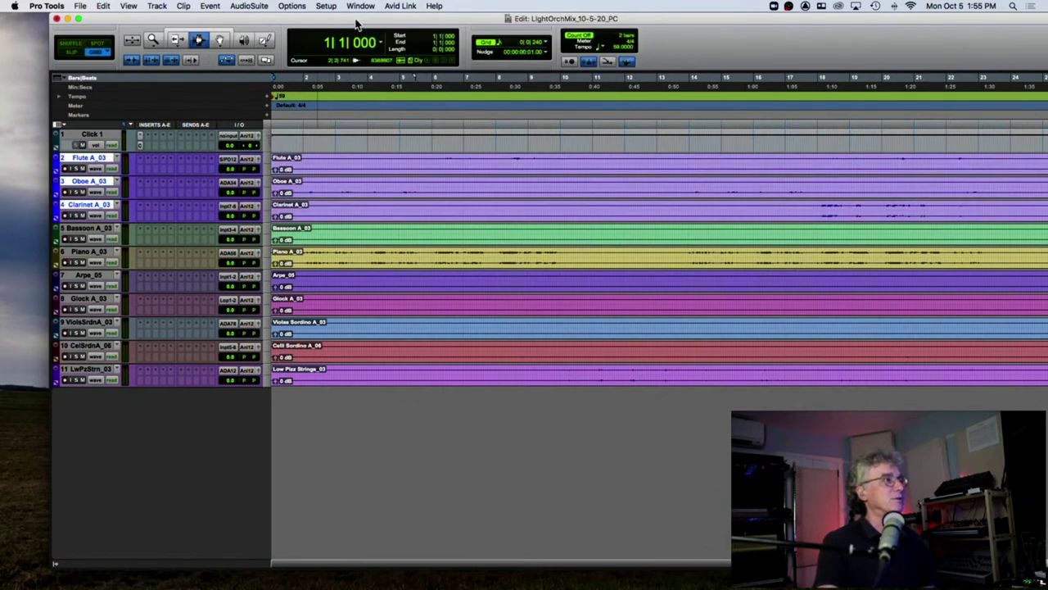
{"action": "left_click", "coordinate": [82, 230], "text": "shift"}
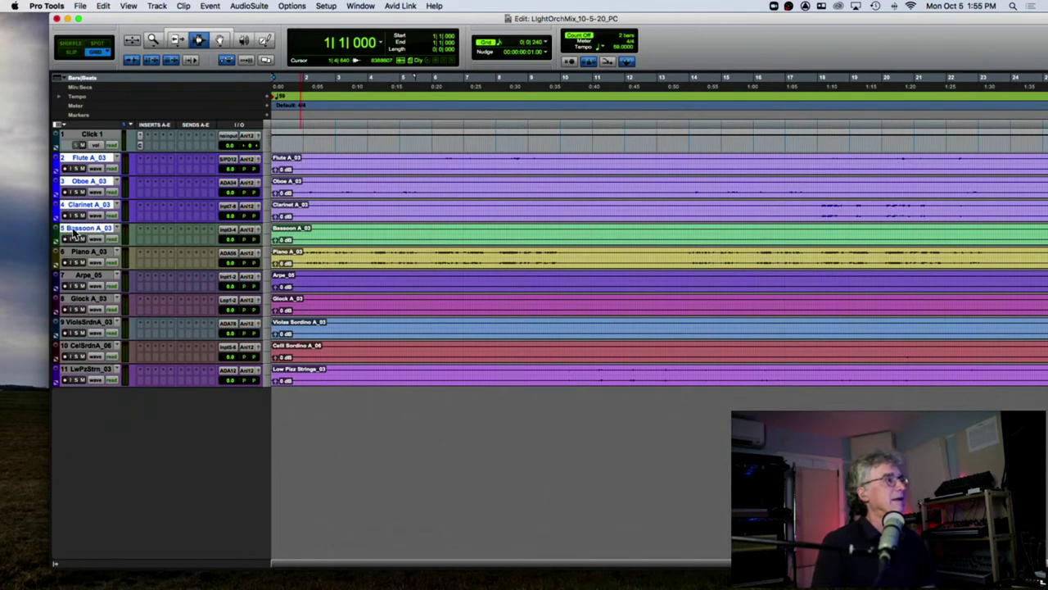
{"action": "left_click", "coordinate": [83, 232]}
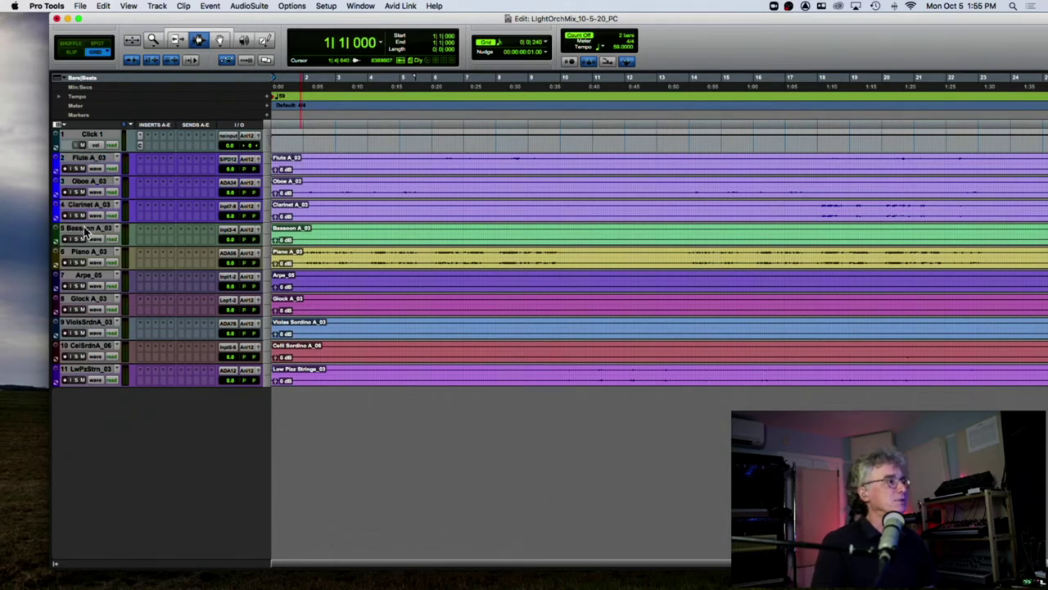
{"action": "double_click", "coordinate": [83, 231]}
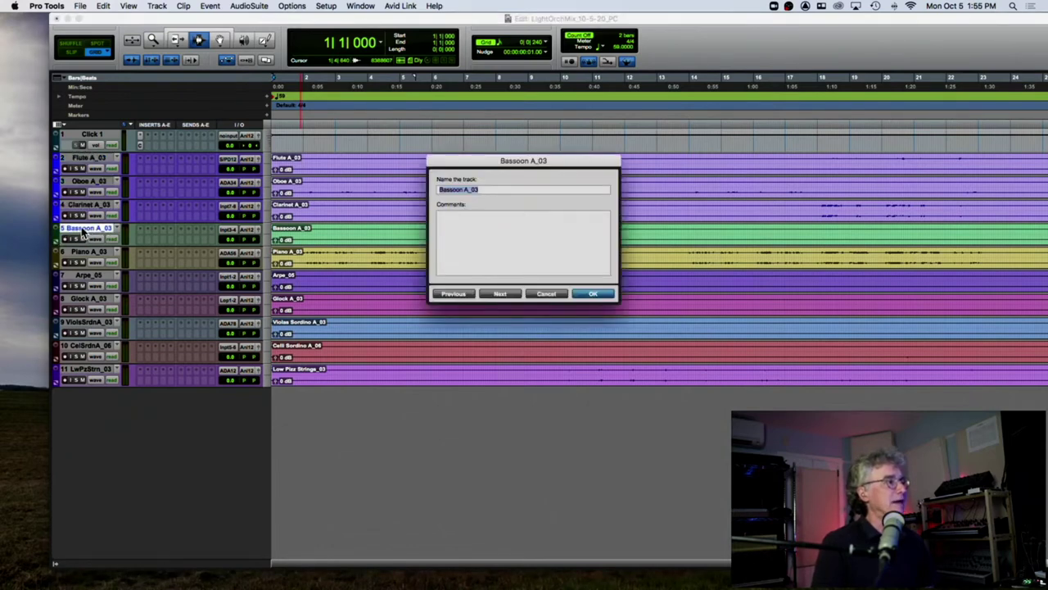
{"action": "left_click", "coordinate": [555, 295]}
Select the four woodwind tracks from Flute A_03 to Bassoon A_03 and give them all the same blue-violet color.
{"action": "left_click", "coordinate": [86, 158]}
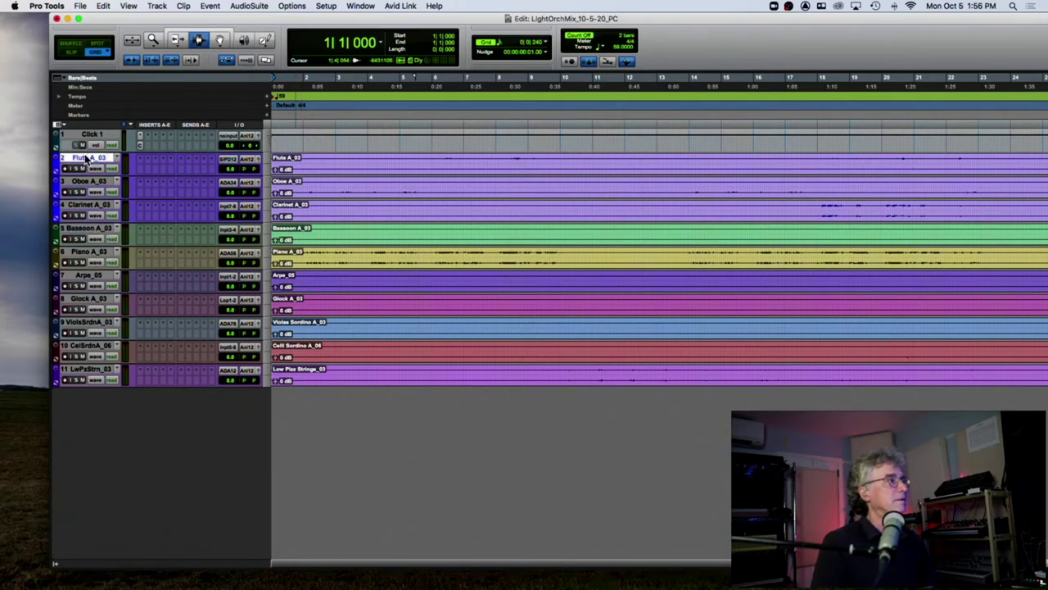
{"action": "left_click", "coordinate": [89, 205], "text": "shift"}
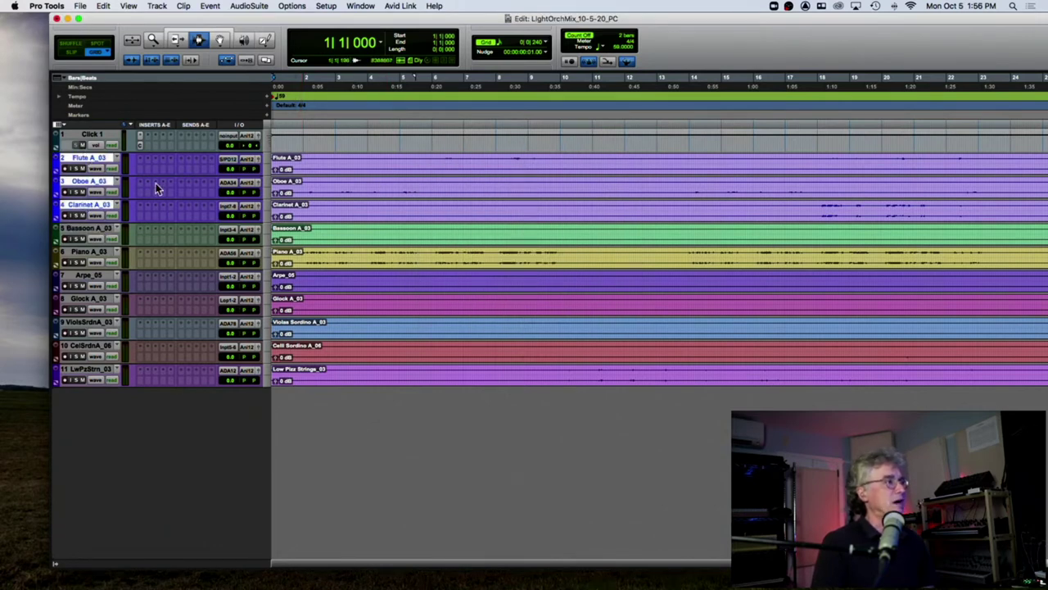
{"action": "left_click", "coordinate": [89, 229], "text": "shift"}
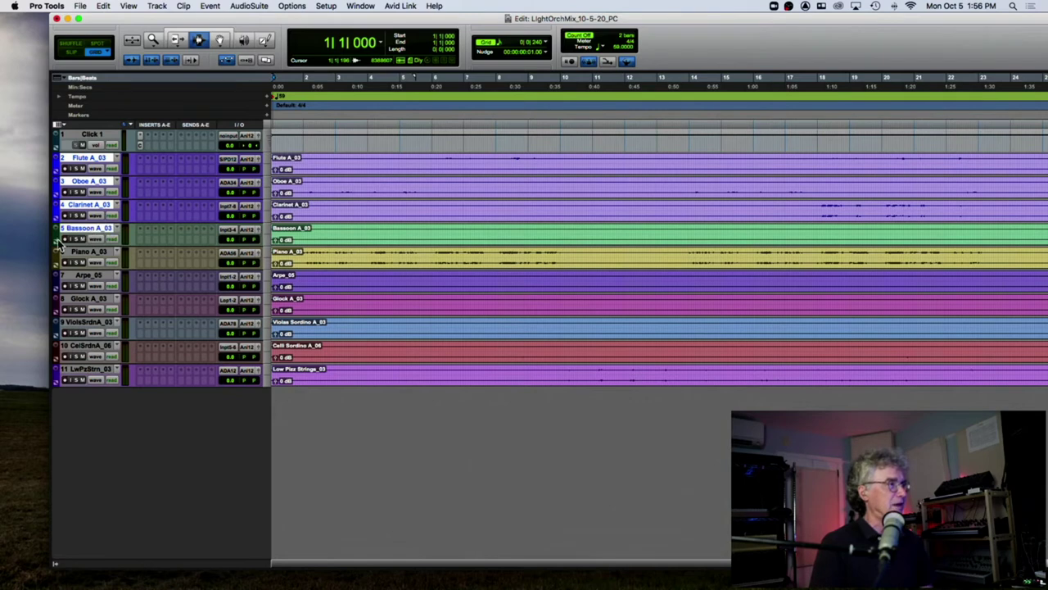
{"action": "double_click", "coordinate": [56, 238]}
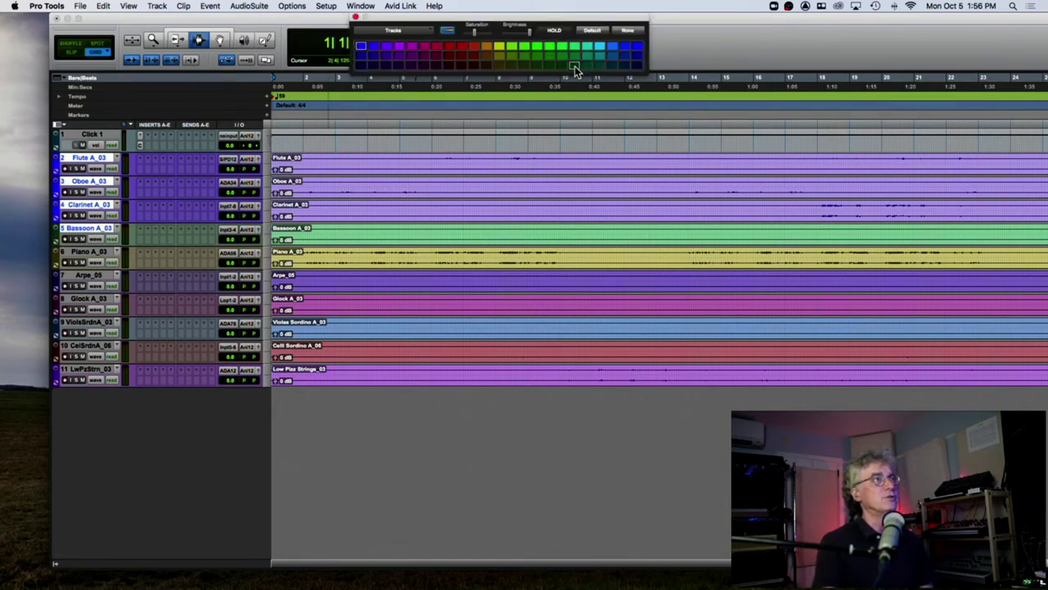
{"action": "left_click", "coordinate": [361, 47]}
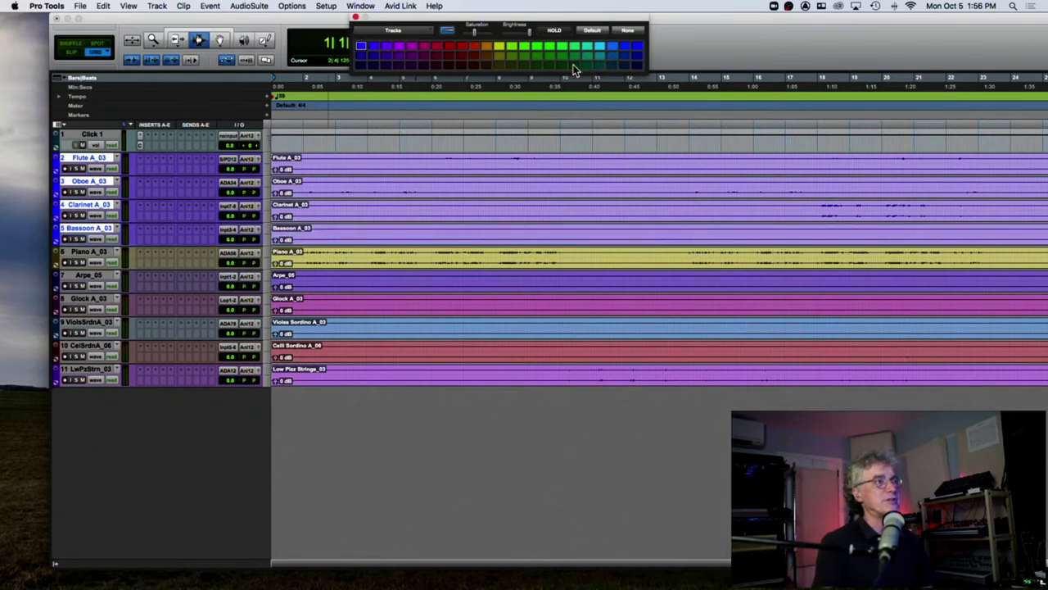
{"action": "left_click", "coordinate": [356, 18]}
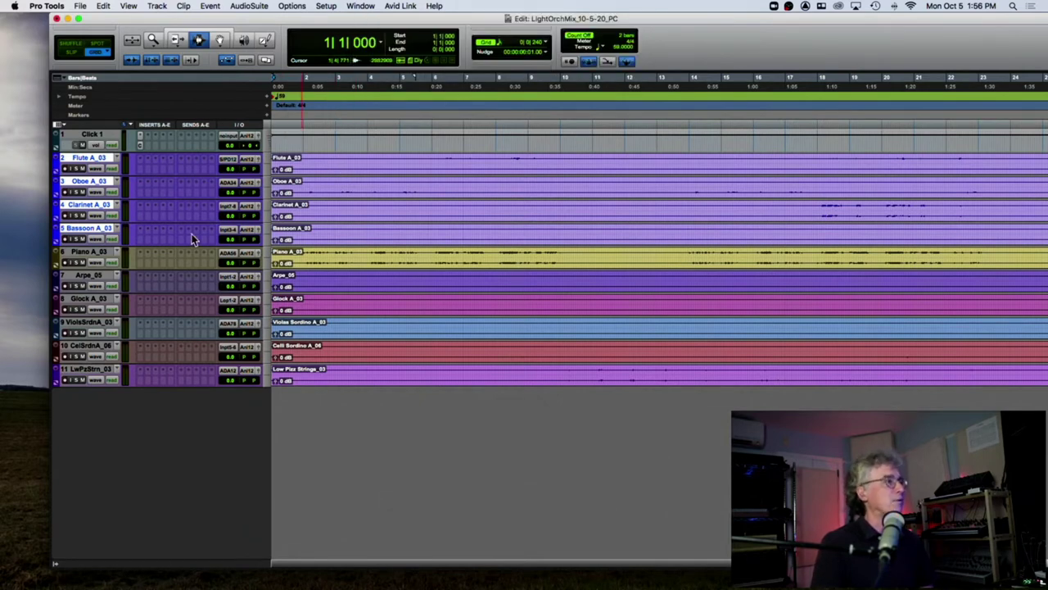
Color the Piano A_03, Arpe_05 and Glock A_03 tracks magenta-pink as one group.
{"action": "left_click", "coordinate": [90, 251]}
{"action": "left_click", "coordinate": [95, 299], "text": "shift"}
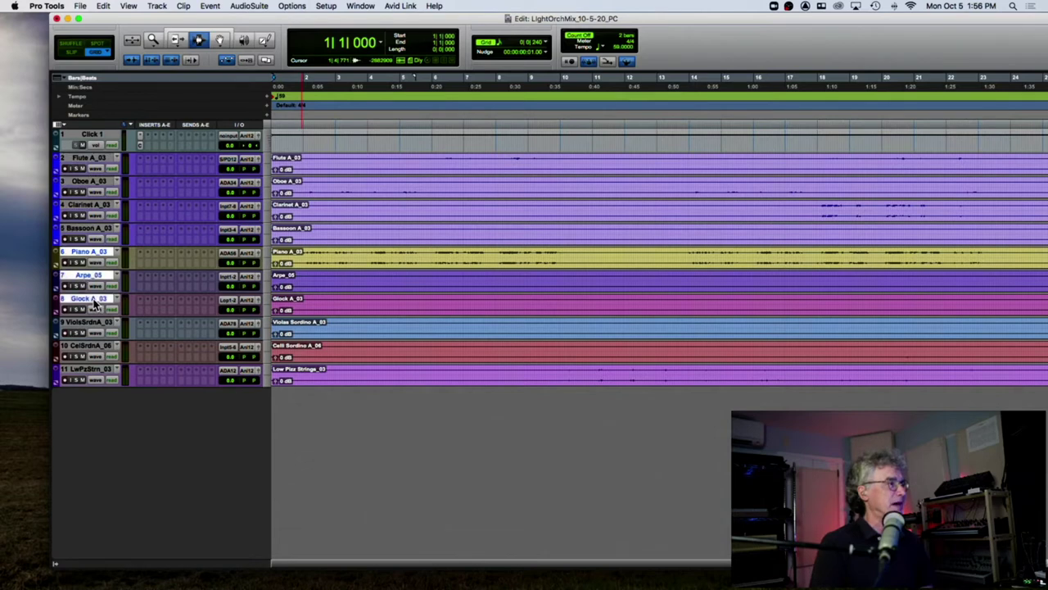
{"action": "double_click", "coordinate": [57, 261]}
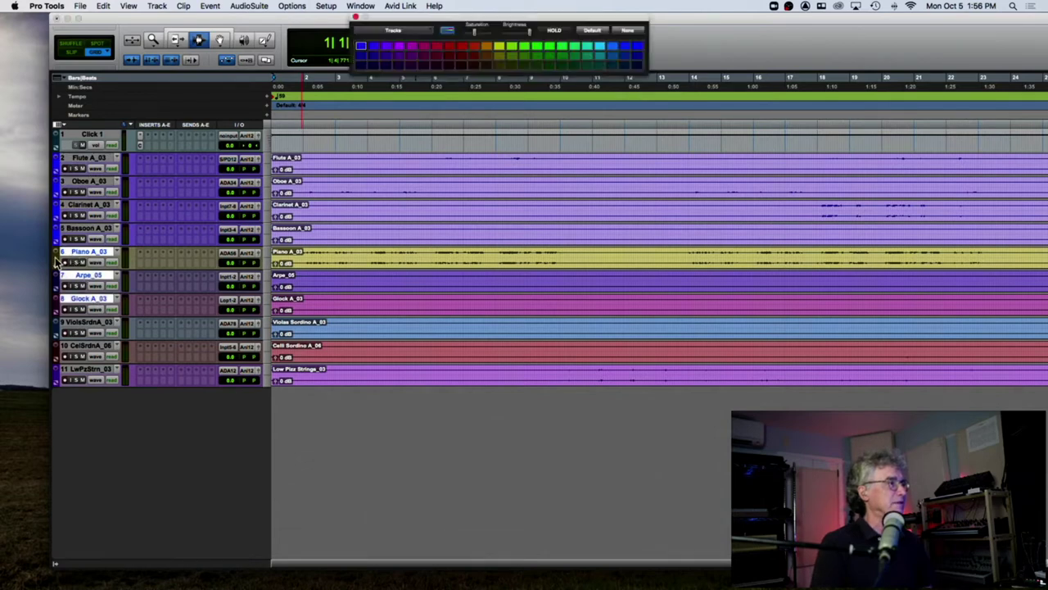
{"action": "left_click", "coordinate": [433, 56]}
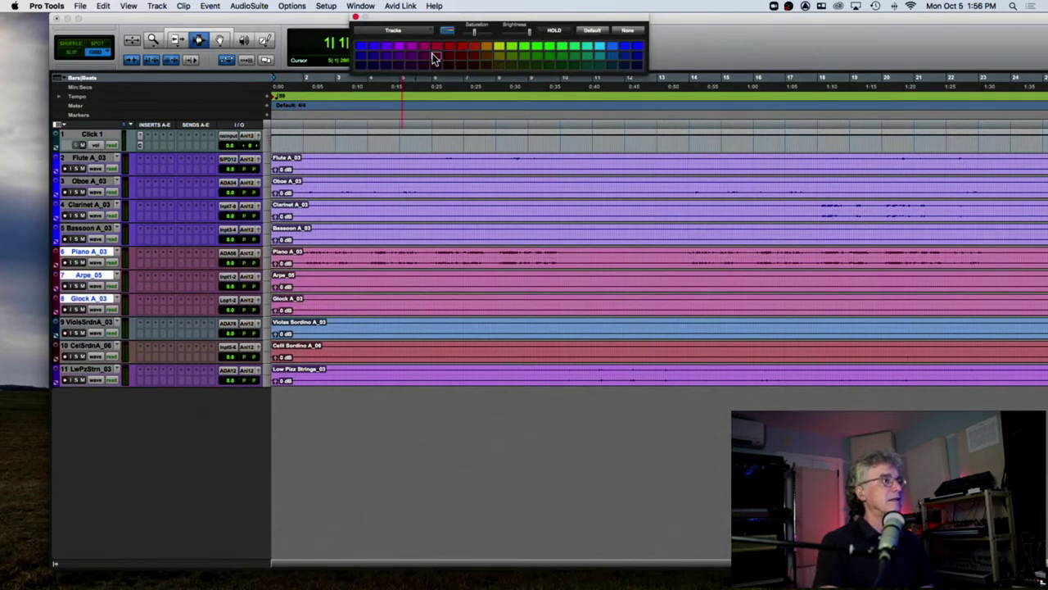
{"action": "left_click", "coordinate": [356, 17]}
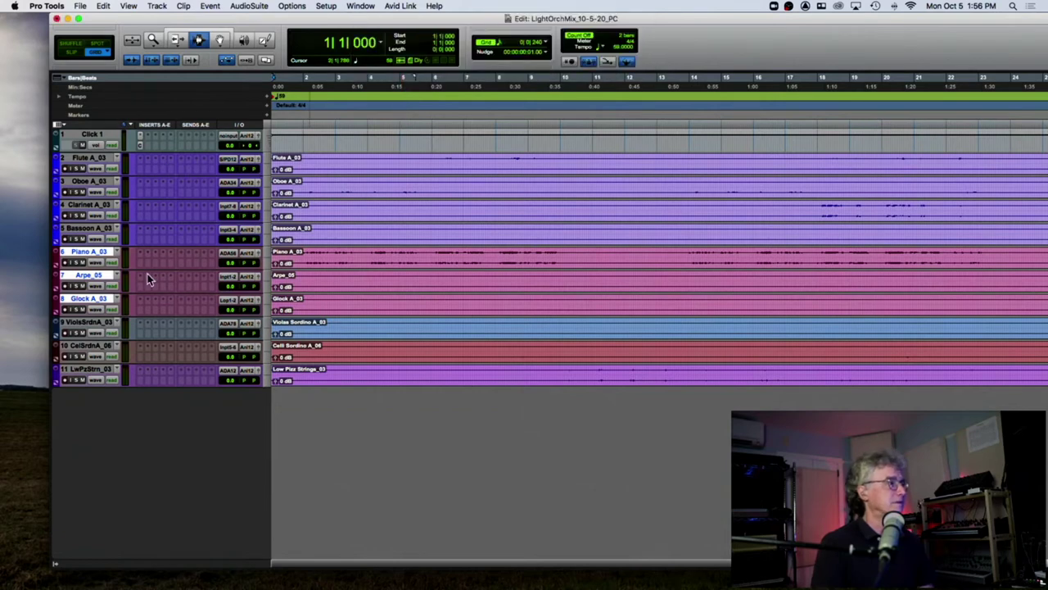
Try teal and blue shades on the Violas, Celli and Low Pizz Strings tracks, settling on a tan-orange color for the group.
{"action": "left_click", "coordinate": [92, 322]}
{"action": "left_click", "coordinate": [94, 372], "text": "shift"}
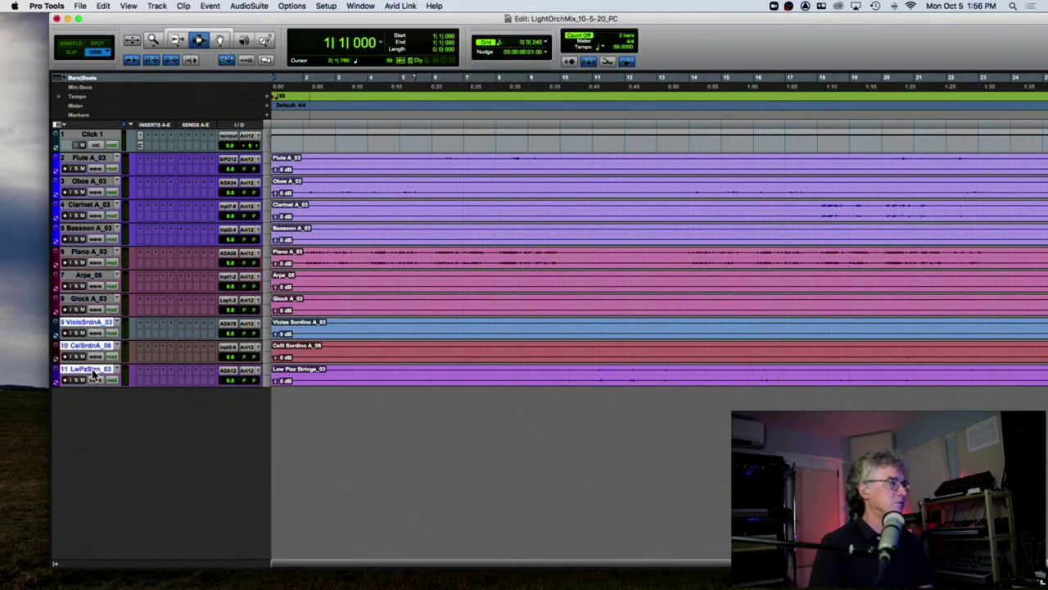
{"action": "double_click", "coordinate": [56, 329]}
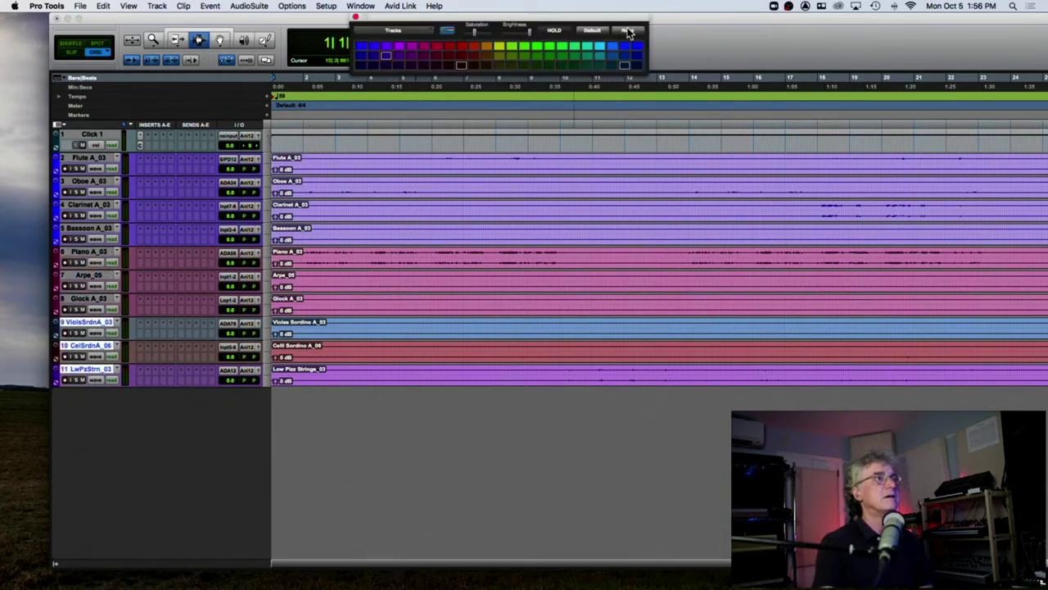
{"action": "left_click", "coordinate": [599, 65]}
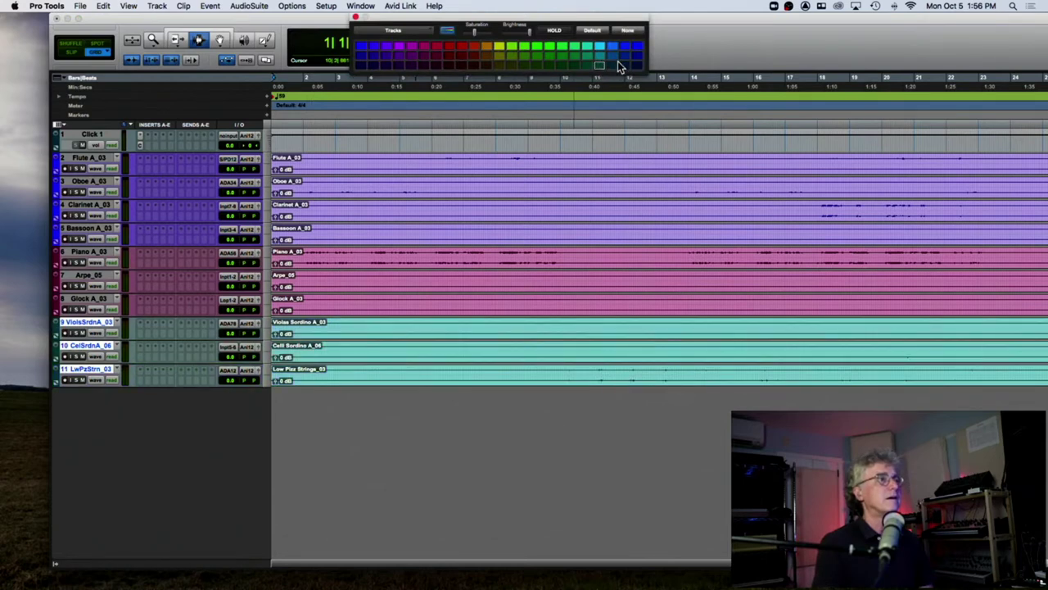
{"action": "left_click", "coordinate": [613, 64]}
{"action": "left_click", "coordinate": [627, 65]}
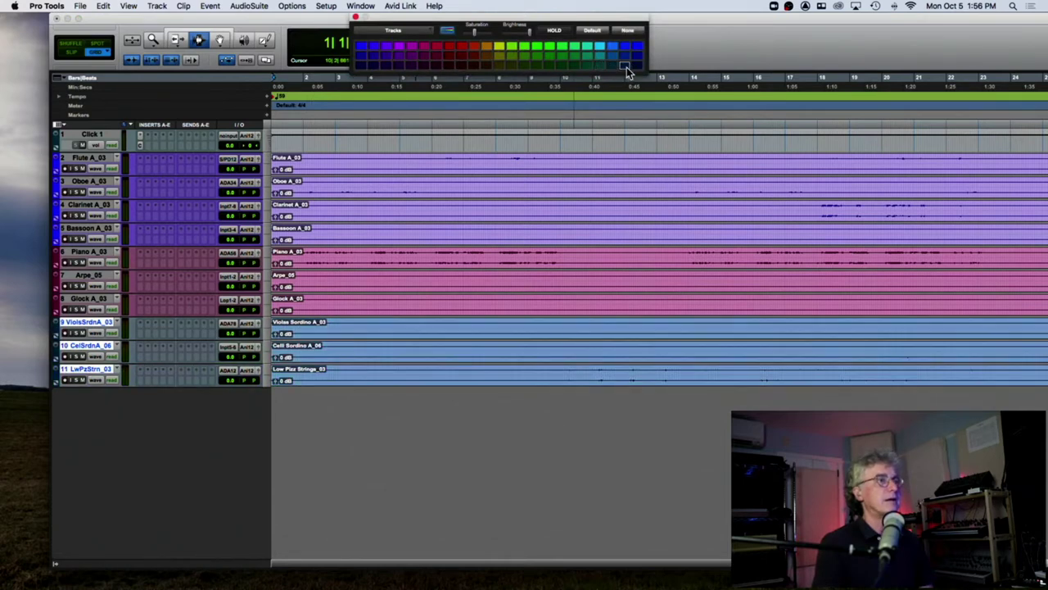
{"action": "left_click", "coordinate": [611, 55]}
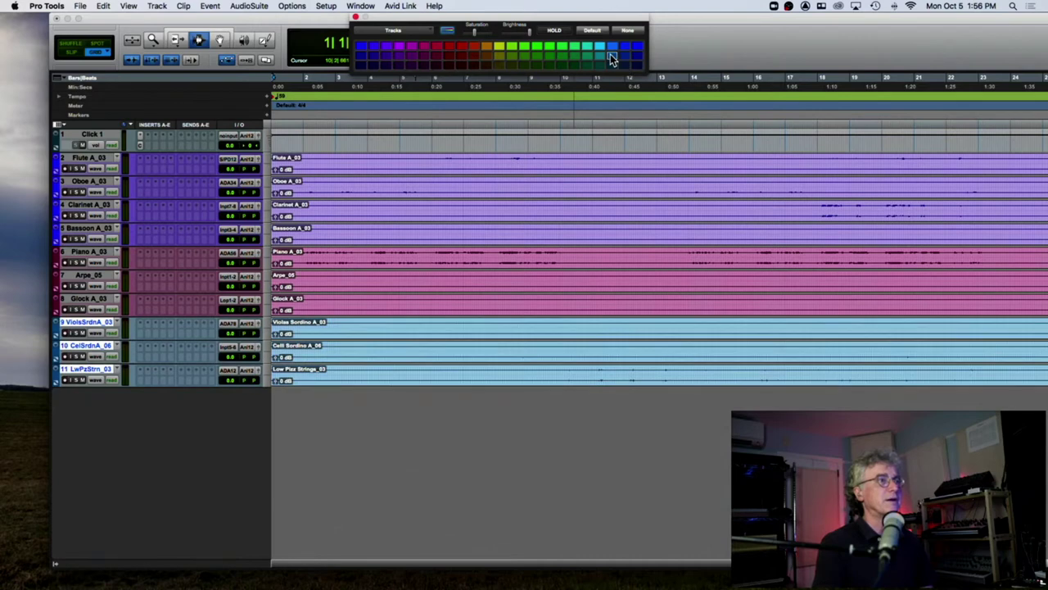
{"action": "left_click", "coordinate": [624, 48]}
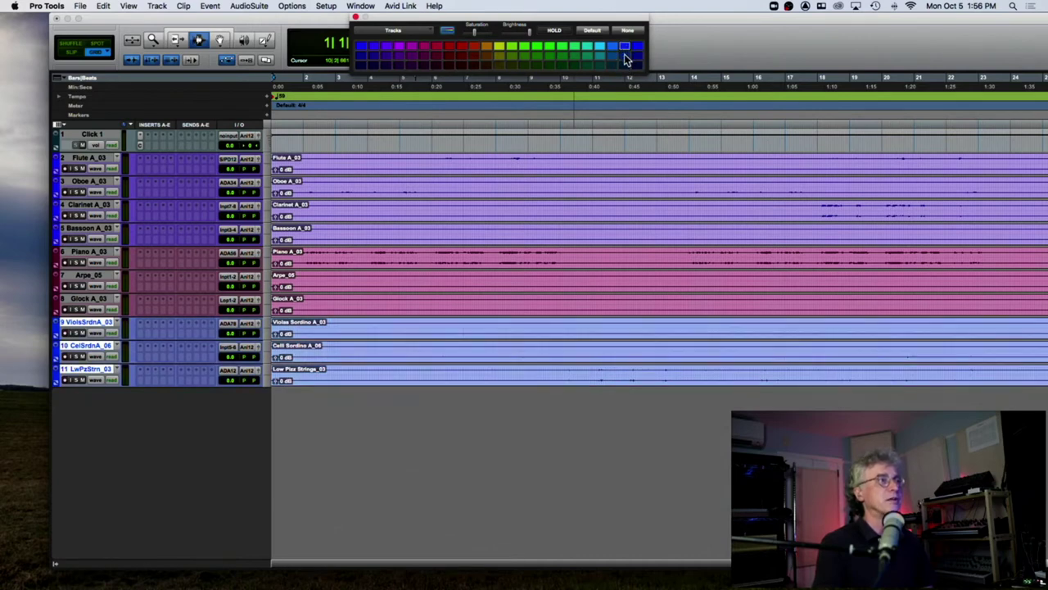
{"action": "left_click", "coordinate": [485, 54]}
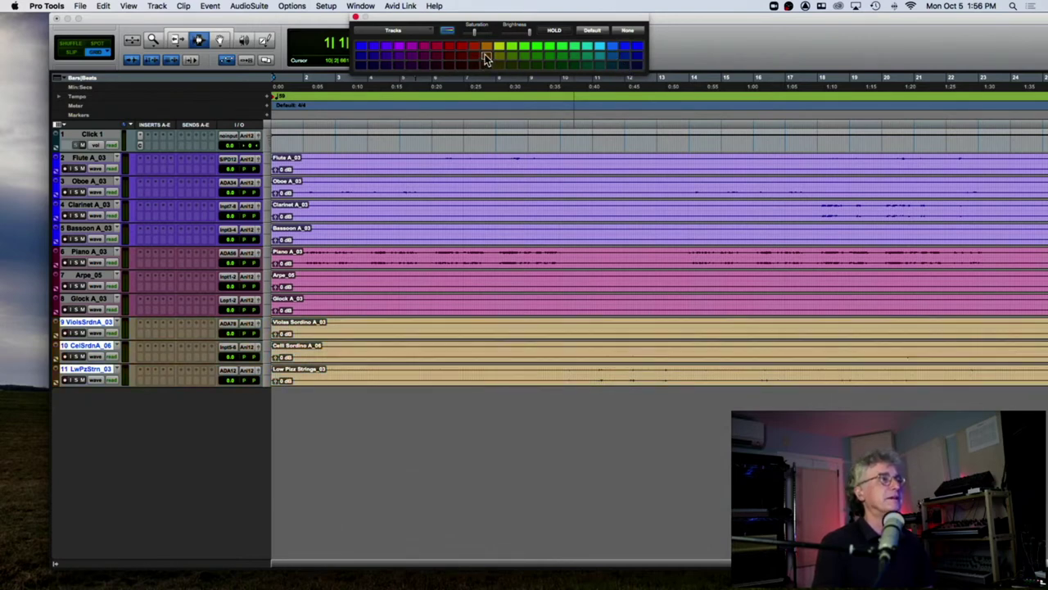
{"action": "left_click", "coordinate": [355, 16]}
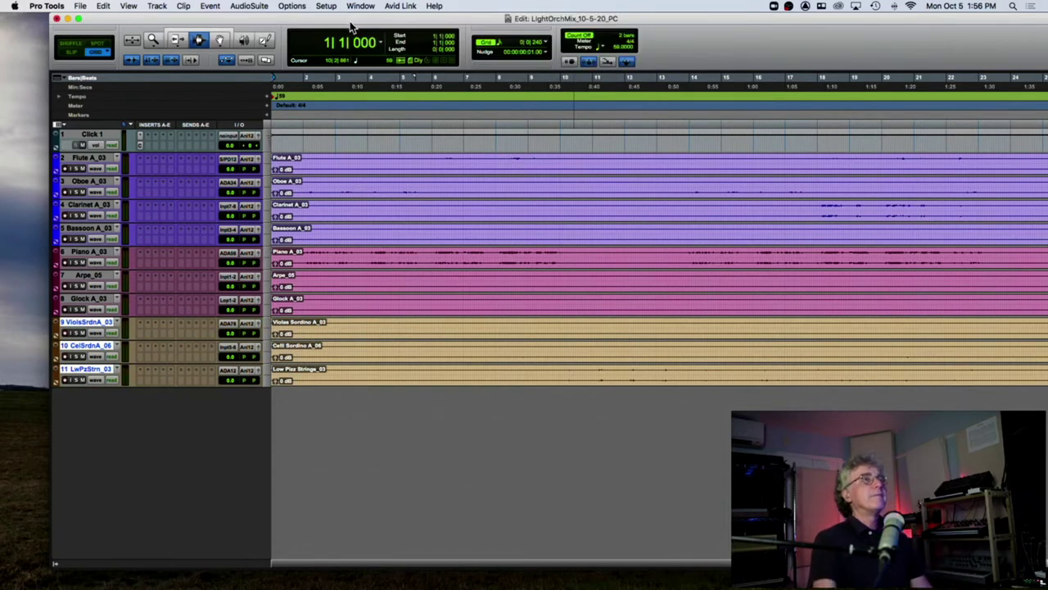
Reposition the Edit window so its full width fits on the screen, and play the session from the start.
{"action": "left_click_drag", "start_coordinate": [344, 24], "coordinate": [304, 20]}
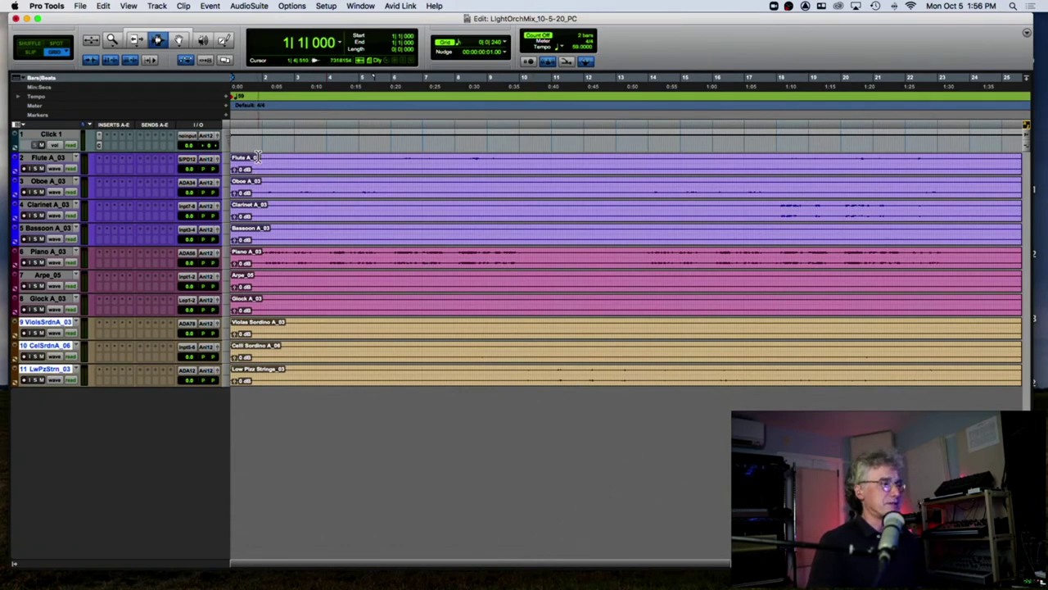
{"action": "key", "text": "space"}
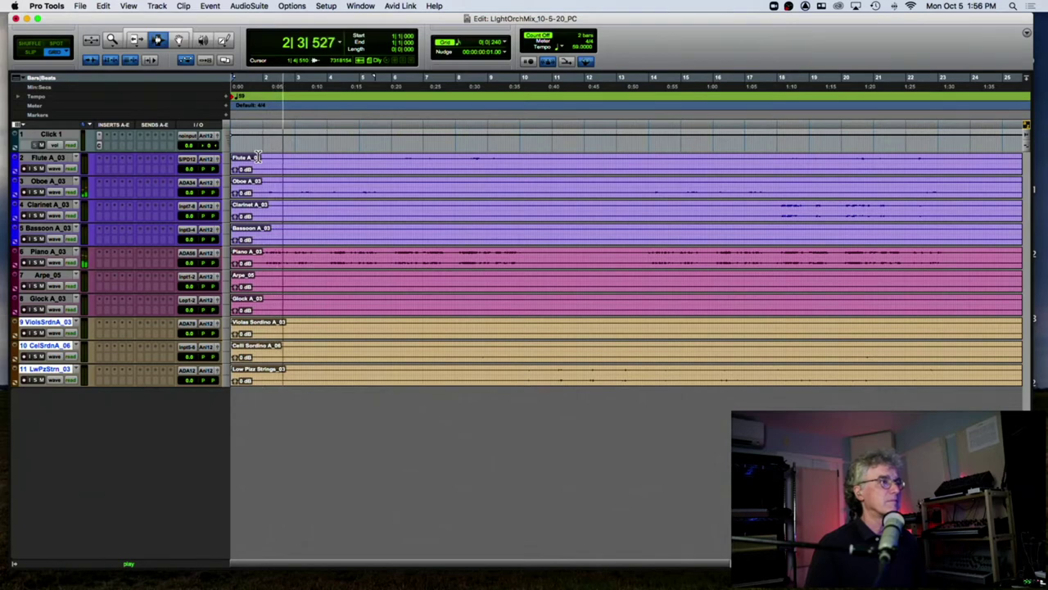
Stop playback and display the output meters in the Edit window's toolbar.
{"action": "key", "text": "space"}
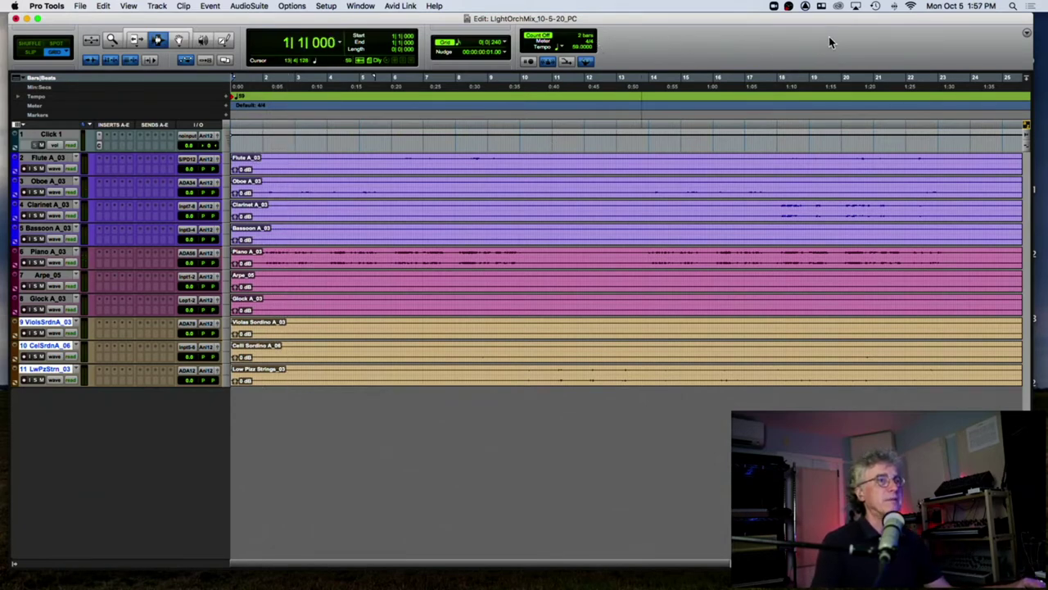
{"action": "left_click", "coordinate": [1027, 34]}
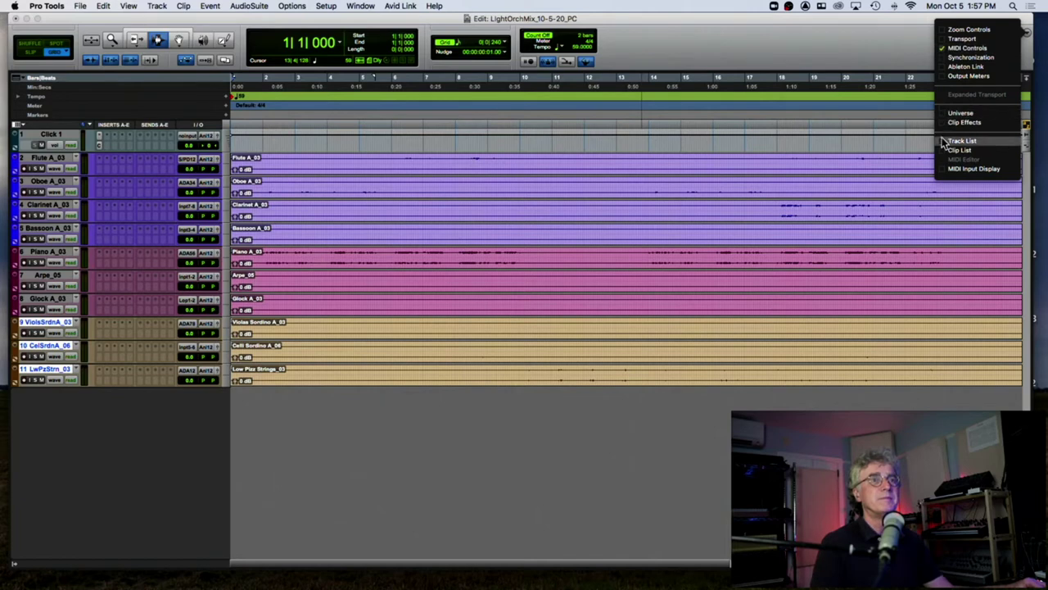
{"action": "left_click", "coordinate": [947, 76]}
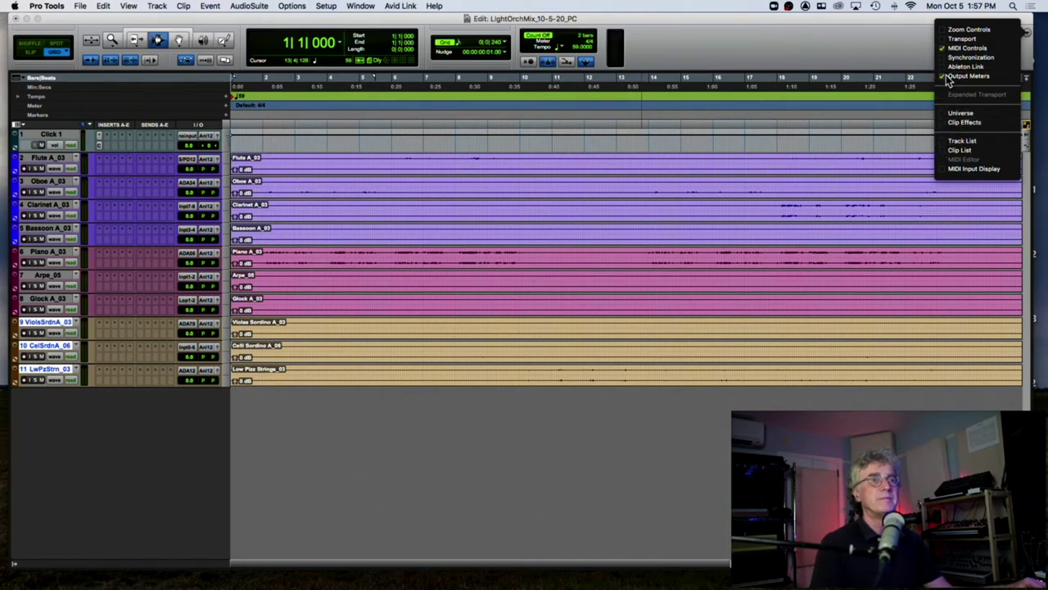
{"action": "left_click", "coordinate": [851, 44]}
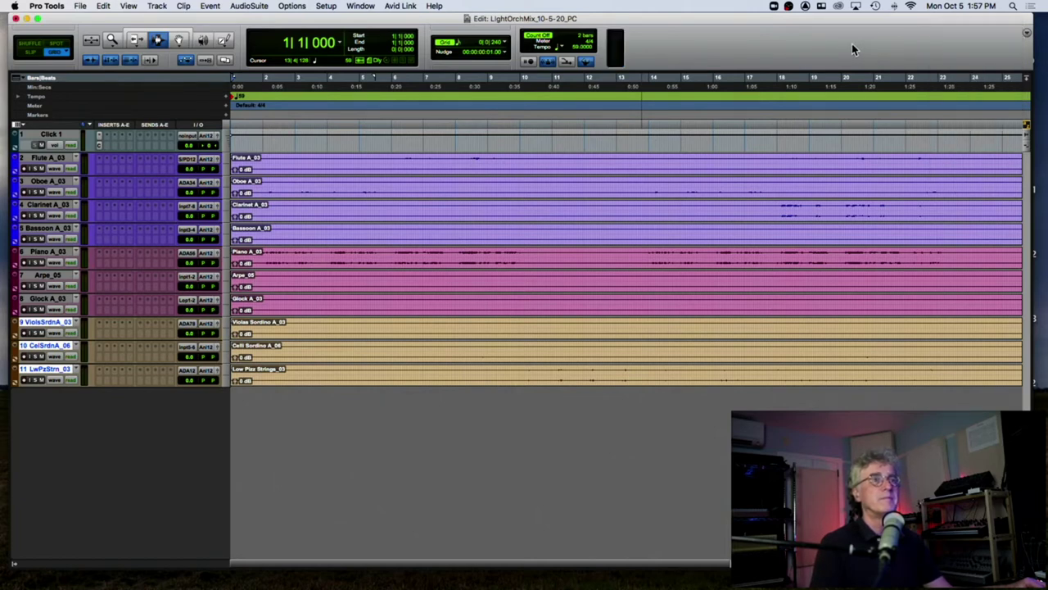
Play the session from bar 1 beat 4 and again from bar 9 to check the output level.
{"action": "left_click", "coordinate": [254, 129]}
{"action": "key", "text": "space"}
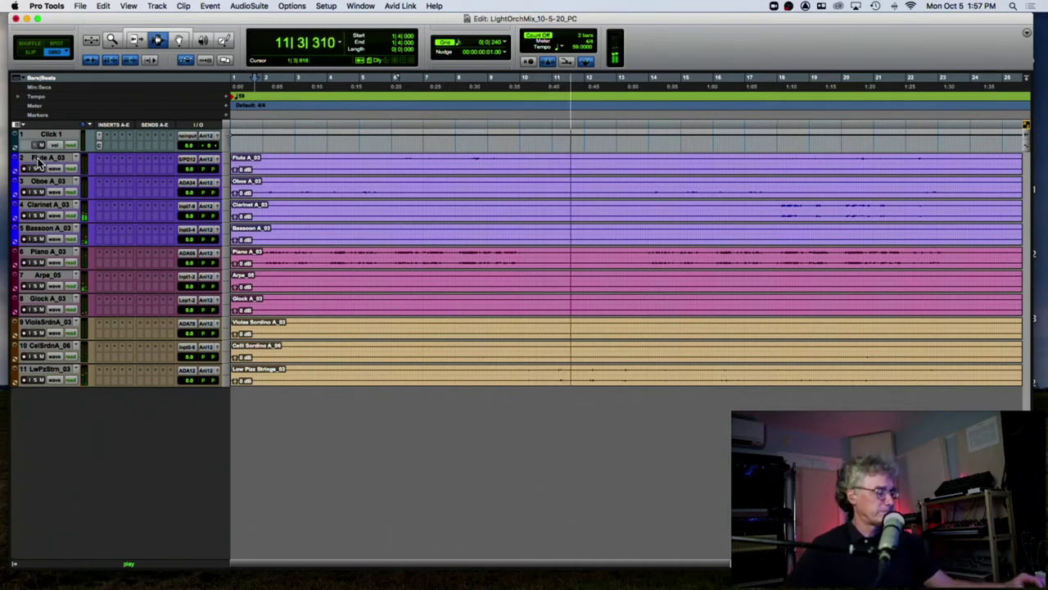
{"action": "key", "text": "space"}
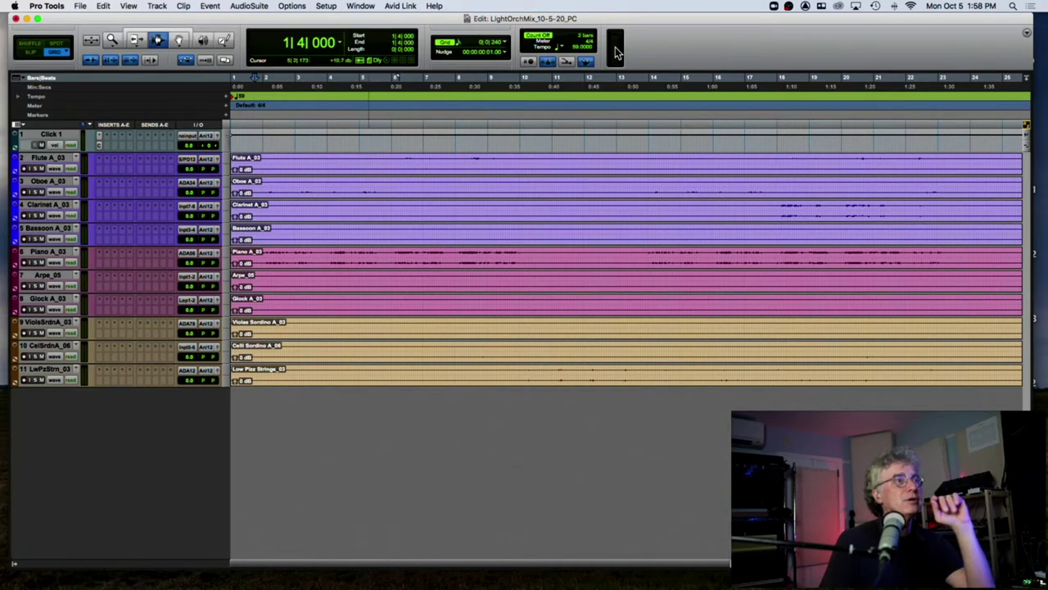
{"action": "left_click", "coordinate": [493, 135]}
{"action": "key", "text": "space"}
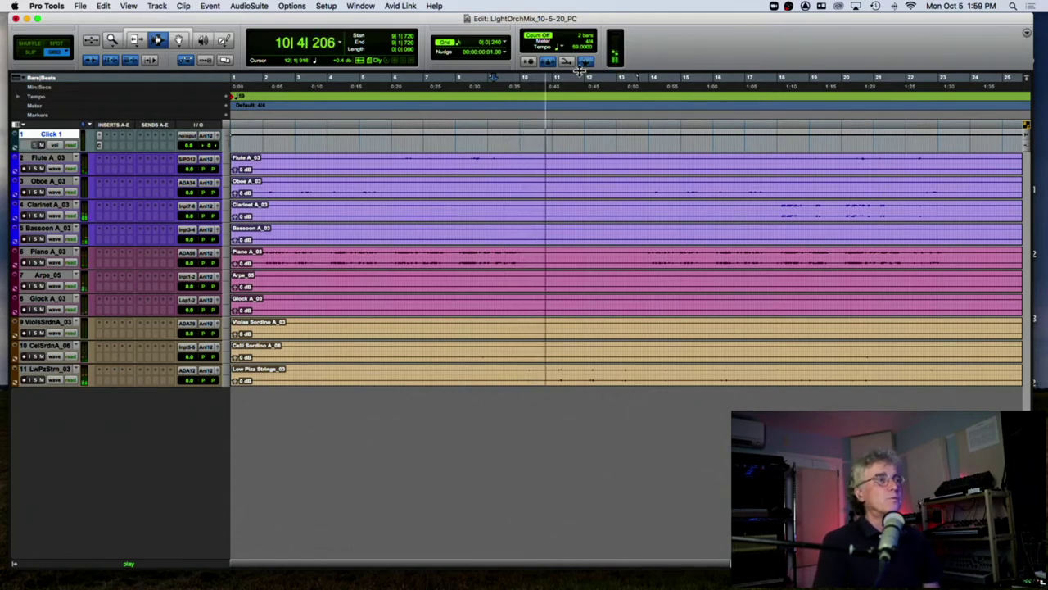
{"action": "key", "text": "space"}
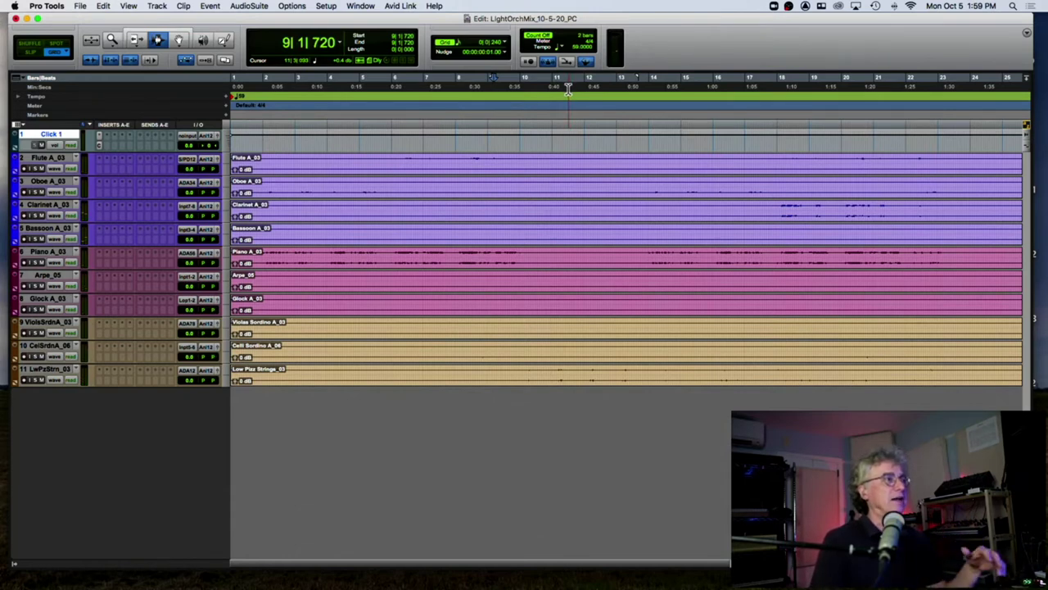
Select the clips on all audio tracks from Flute to Low Pizz Strings, enlarge their track heights and raise their clip gain to +10.0 dB.
{"action": "left_click", "coordinate": [308, 170]}
{"action": "left_click_drag", "start_coordinate": [307, 194], "coordinate": [280, 375]}
{"action": "key", "text": "super+a"}
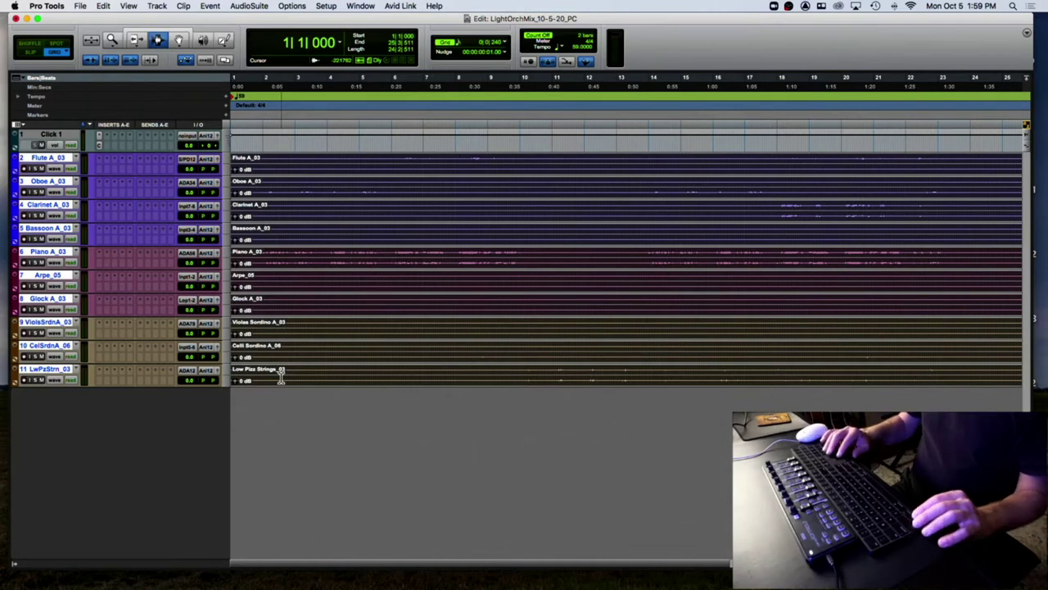
{"action": "key", "text": "ctrl+Up"}
{"action": "key", "text": "ctrl+Up"}
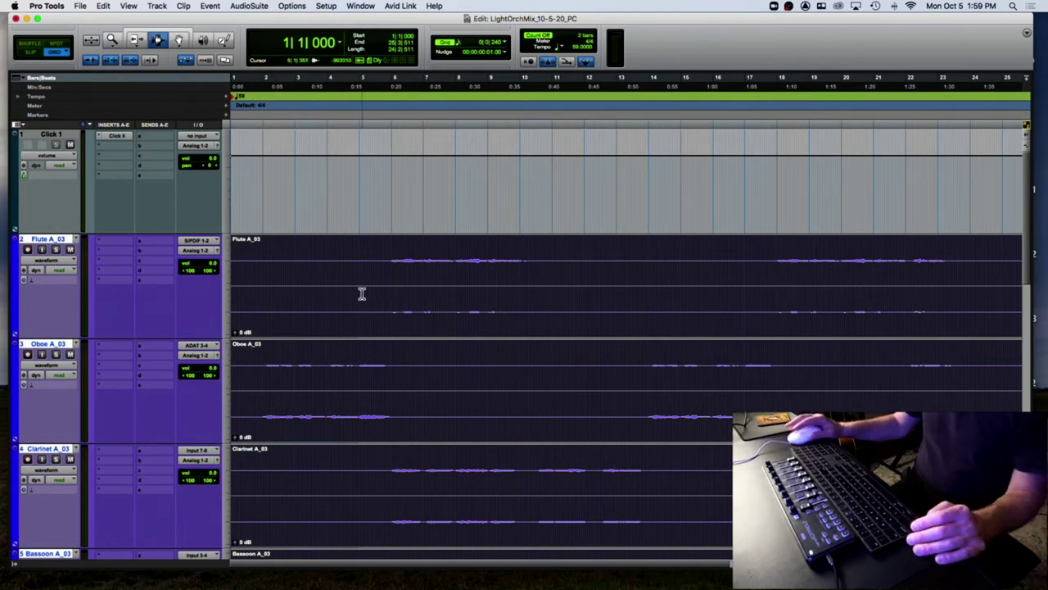
{"action": "key", "text": "ctrl+shift+Up"}
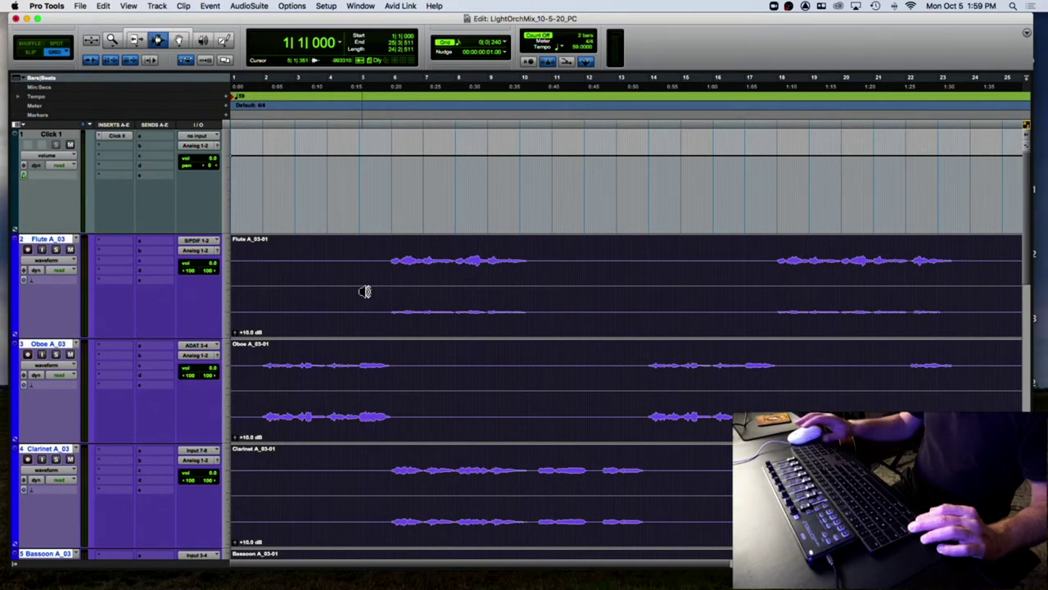
Play the boosted clips from bar 6 beat 4 to check the output level, and stop playback.
{"action": "left_click", "coordinate": [415, 251]}
{"action": "key", "text": "space"}
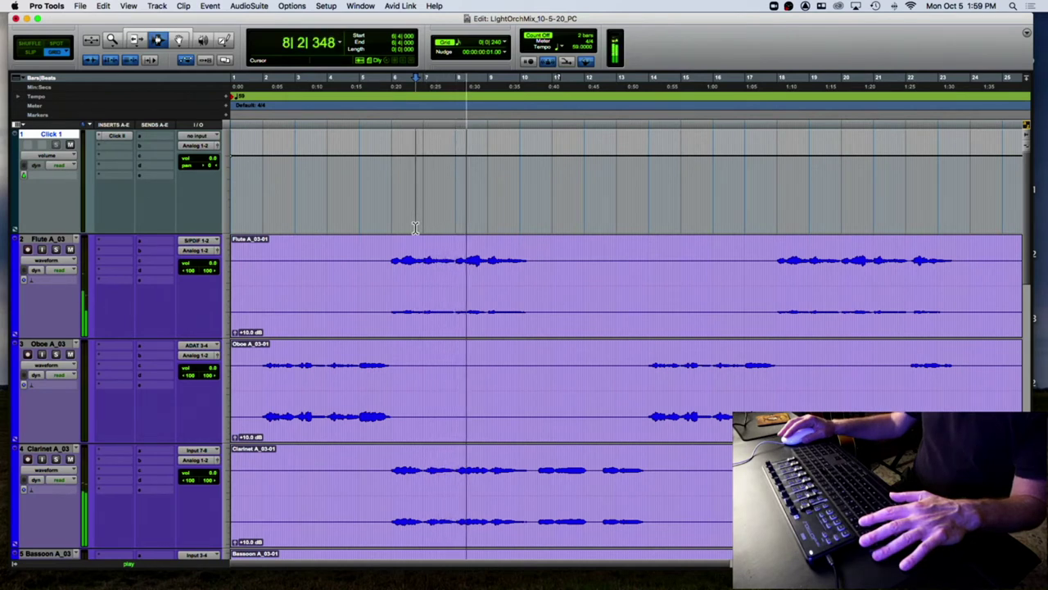
{"action": "key", "text": "space"}
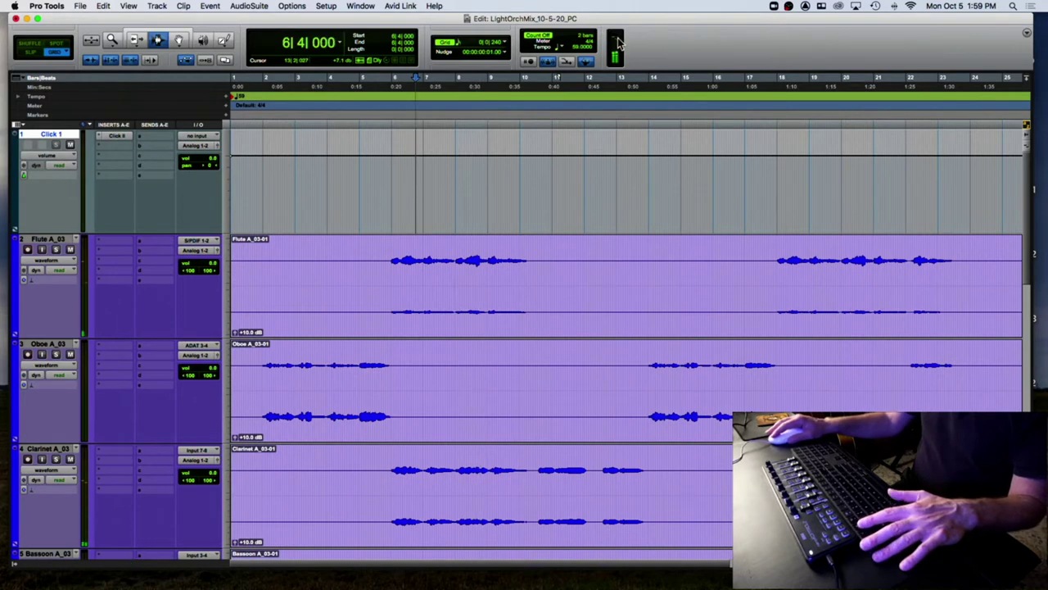
Reselect all audio clips from Flute A_03 down to Low Pizz Strings and lower their clip gain to +5.0 dB.
{"action": "double_click", "coordinate": [373, 275]}
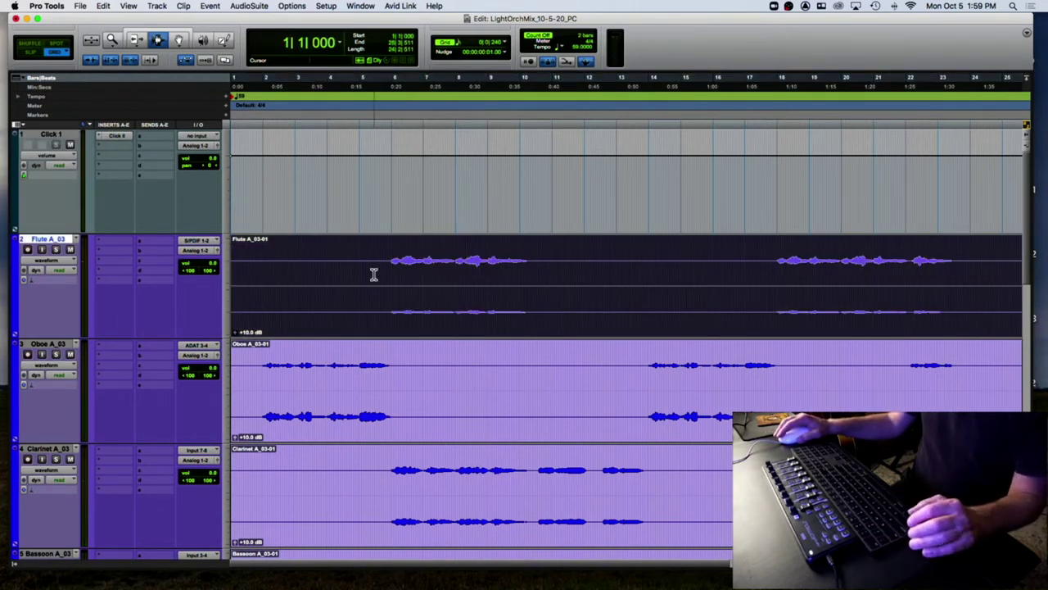
{"action": "scroll", "coordinate": [335, 343], "scroll_direction": "down", "scroll_amount": 3}
{"action": "left_click_drag", "start_coordinate": [339, 344], "coordinate": [343, 508]}
{"action": "scroll", "coordinate": [339, 443], "scroll_direction": "down", "scroll_amount": 5}
{"action": "scroll", "coordinate": [344, 507], "scroll_direction": "down", "scroll_amount": 6}
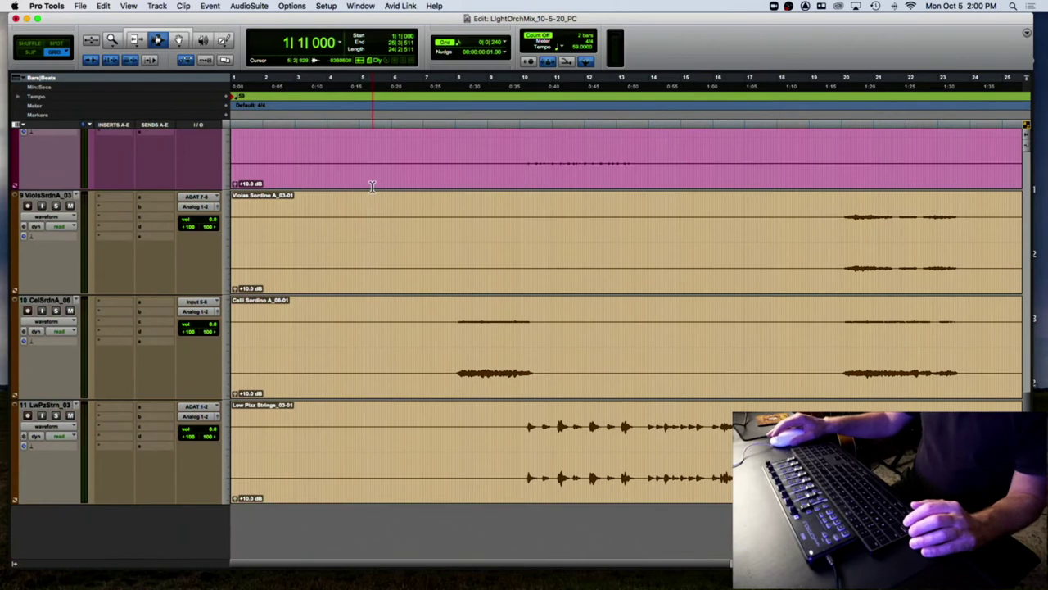
{"action": "scroll", "coordinate": [370, 188], "scroll_direction": "up", "scroll_amount": 4}
{"action": "left_click_drag", "start_coordinate": [354, 370], "coordinate": [344, 486]}
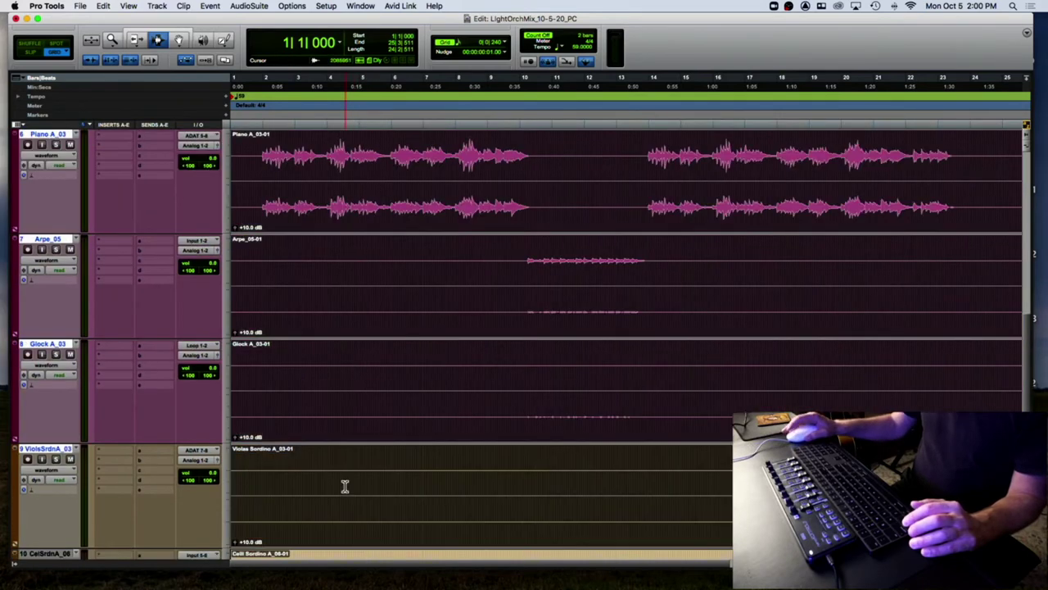
{"action": "scroll", "coordinate": [344, 485], "scroll_direction": "down", "scroll_amount": 3}
{"action": "left_click_drag", "start_coordinate": [363, 374], "coordinate": [357, 439]}
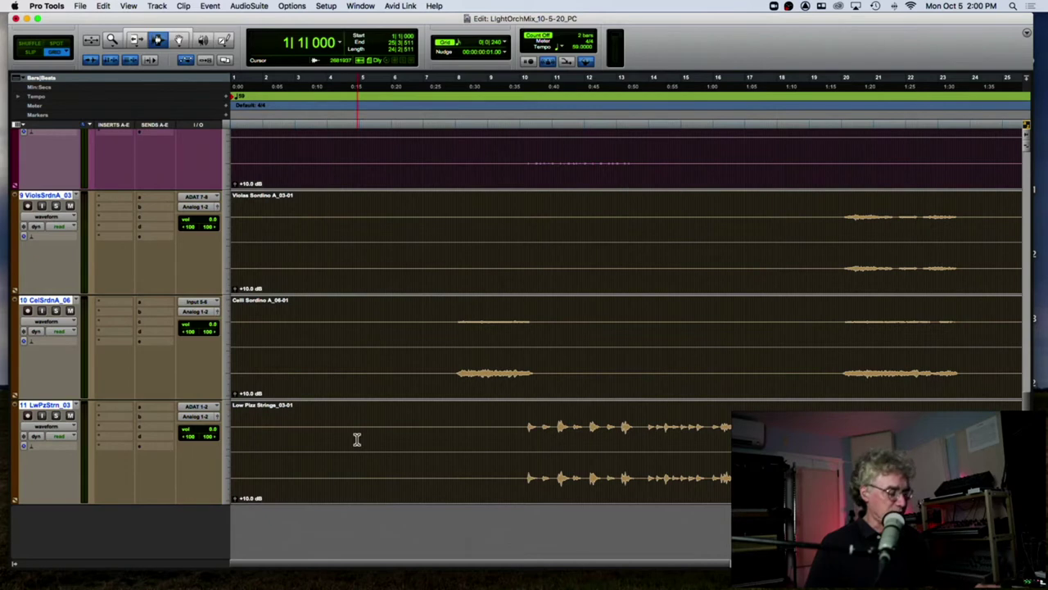
{"action": "key", "text": "super+alt+bracketleft"}
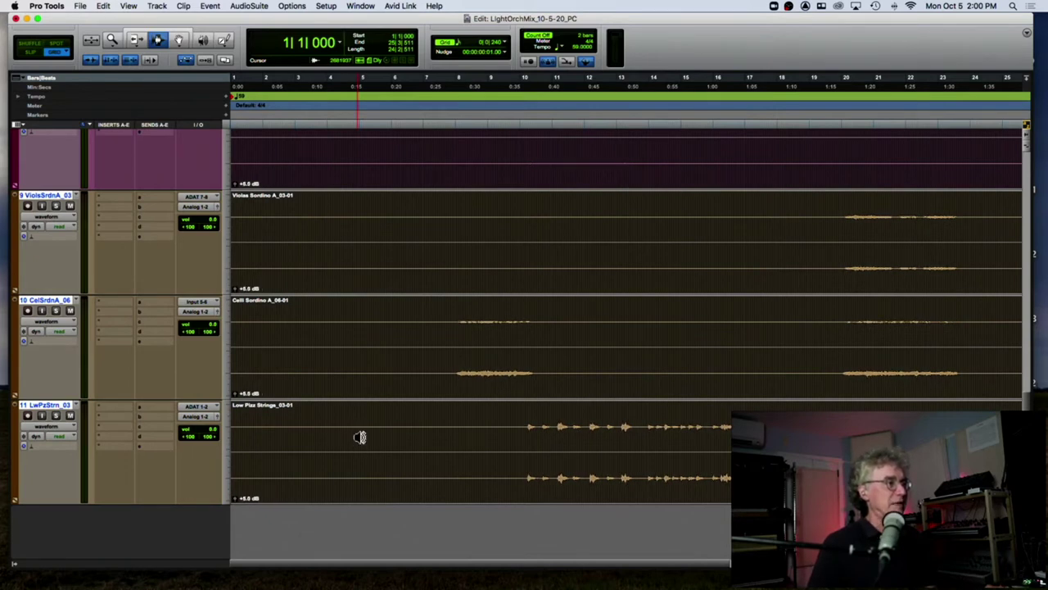
Play the session from bar 13 beat 2 and reduce the Piano clip's gain to +1.7 dB.
{"action": "left_click", "coordinate": [622, 173]}
{"action": "key", "text": "space"}
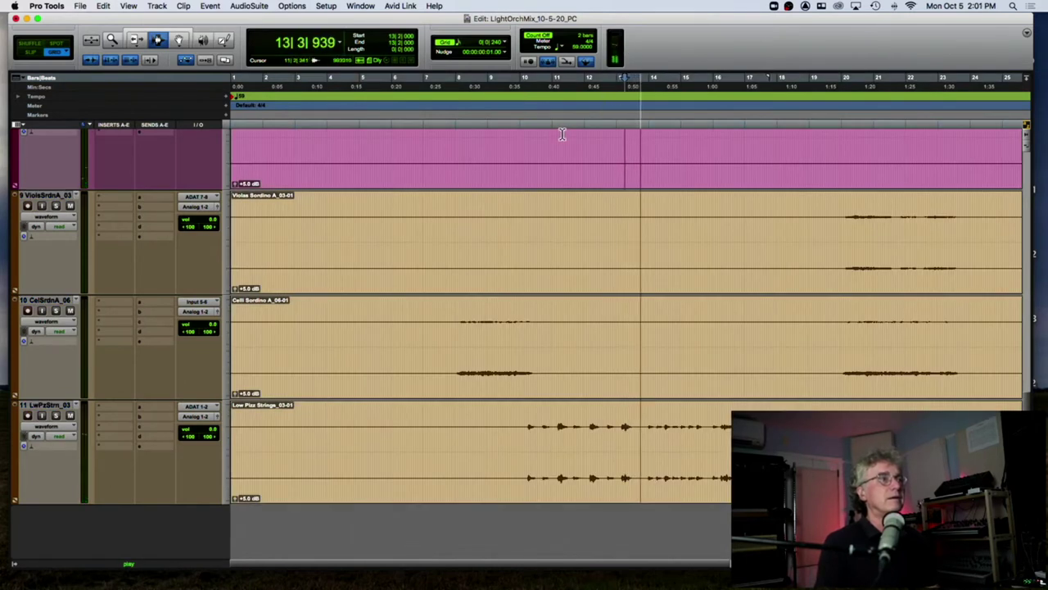
{"action": "key", "text": "super+bracketleft"}
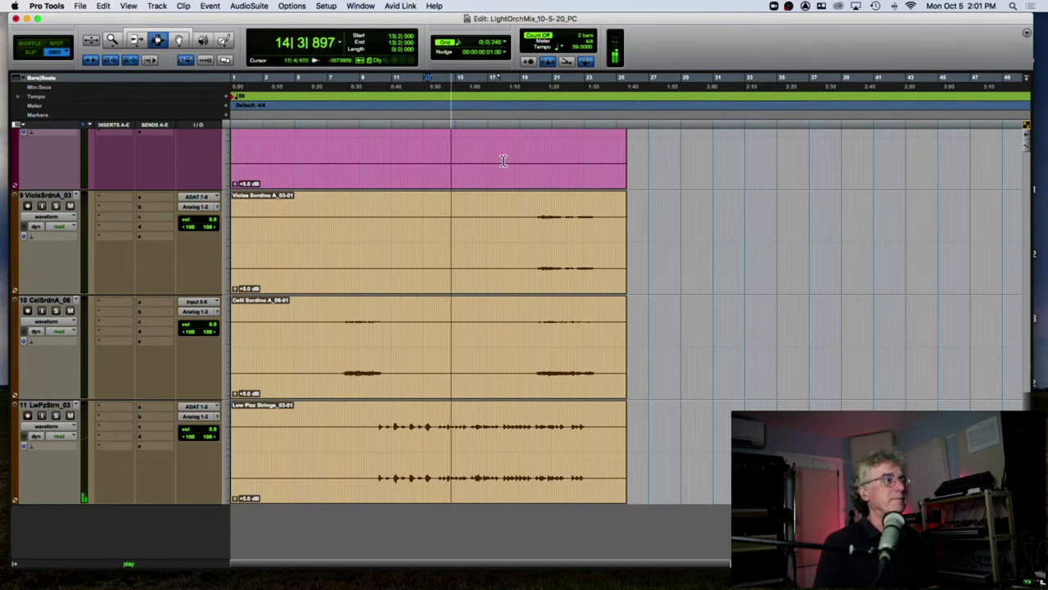
{"action": "scroll", "coordinate": [501, 159], "scroll_direction": "up", "scroll_amount": 5}
{"action": "scroll", "coordinate": [497, 199], "scroll_direction": "up", "scroll_amount": 3}
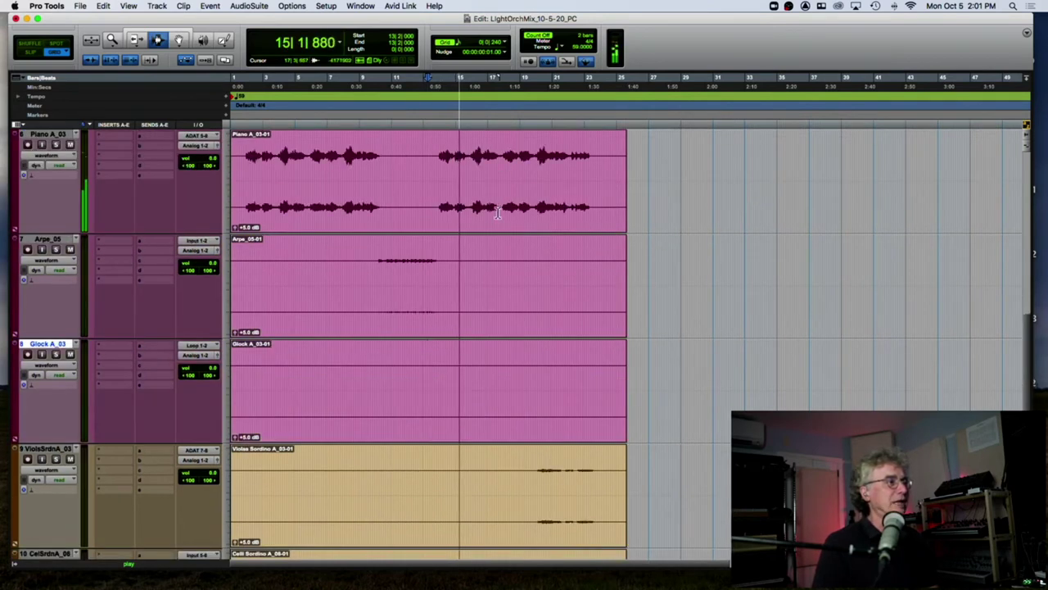
{"action": "left_click", "coordinate": [235, 229]}
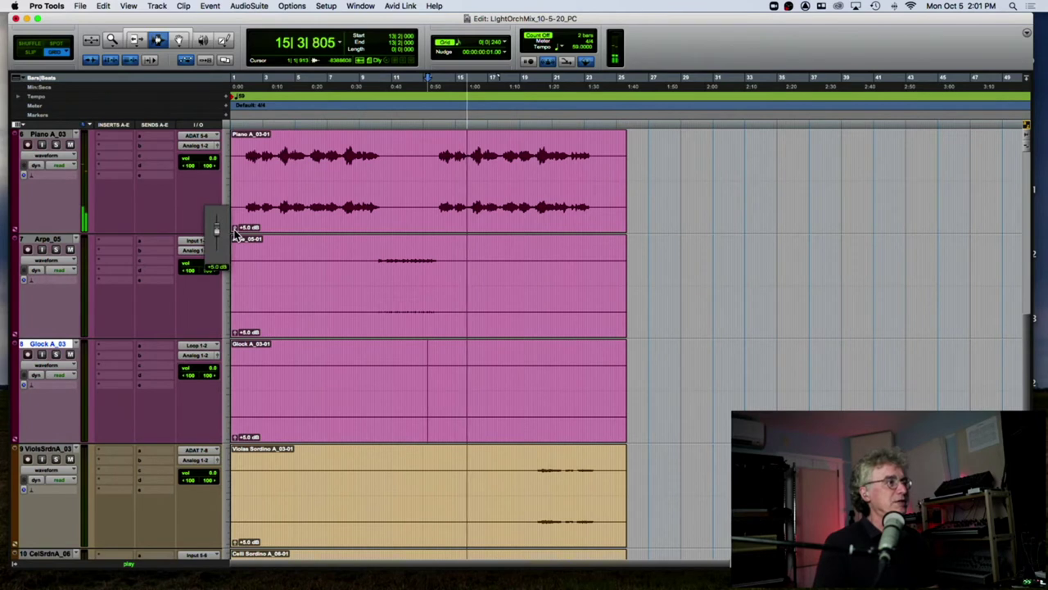
{"action": "left_click_drag", "start_coordinate": [235, 235], "coordinate": [237, 235]}
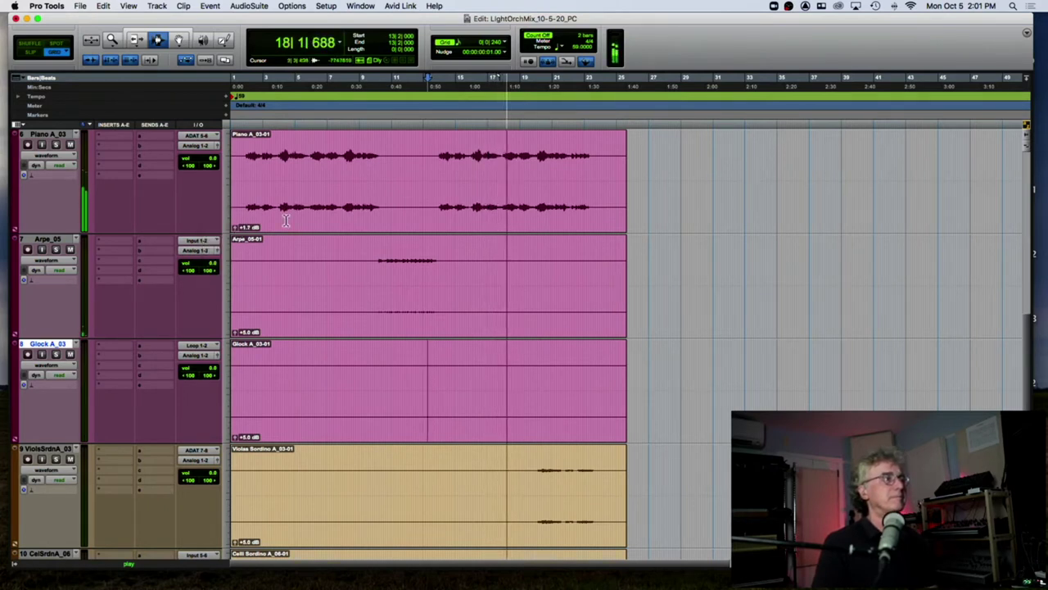
Stop playback, fit the full length of the clips across the timeline, and shrink all tracks to a compact height.
{"action": "key", "text": "super+bracketleft"}
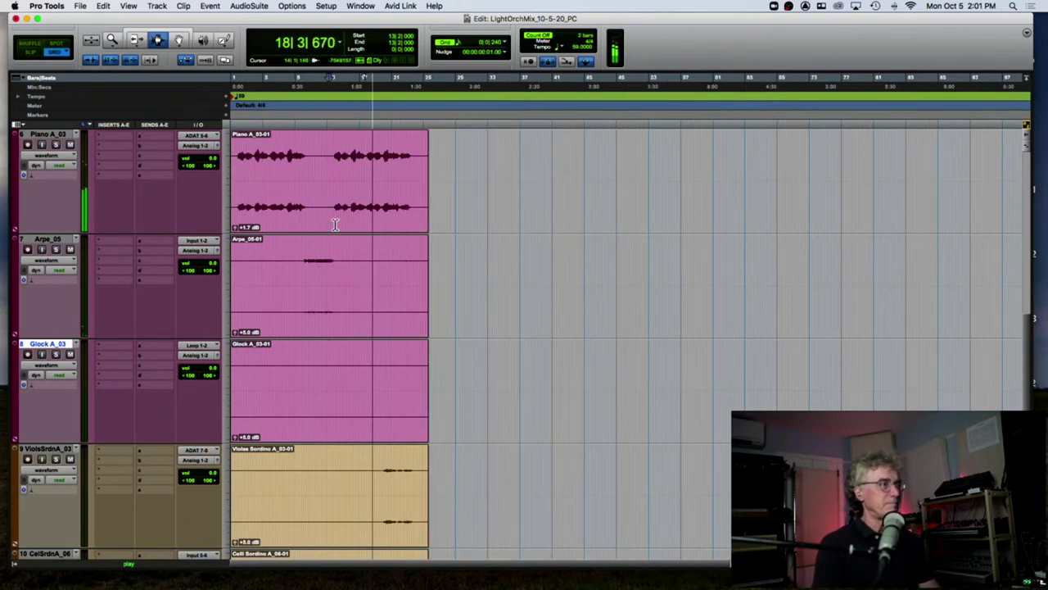
{"action": "key", "text": "space"}
{"action": "scroll", "coordinate": [306, 216], "scroll_direction": "right", "scroll_amount": 5}
{"action": "scroll", "coordinate": [304, 215], "scroll_direction": "left", "scroll_amount": 5}
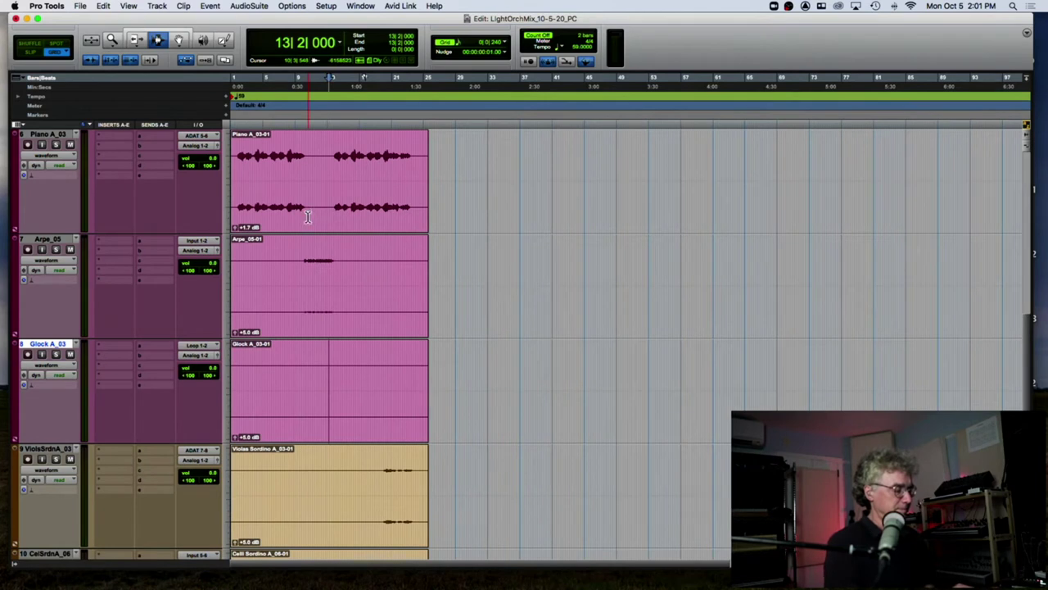
{"action": "key", "text": "super+bracketright"}
{"action": "key", "text": "super+bracketright"}
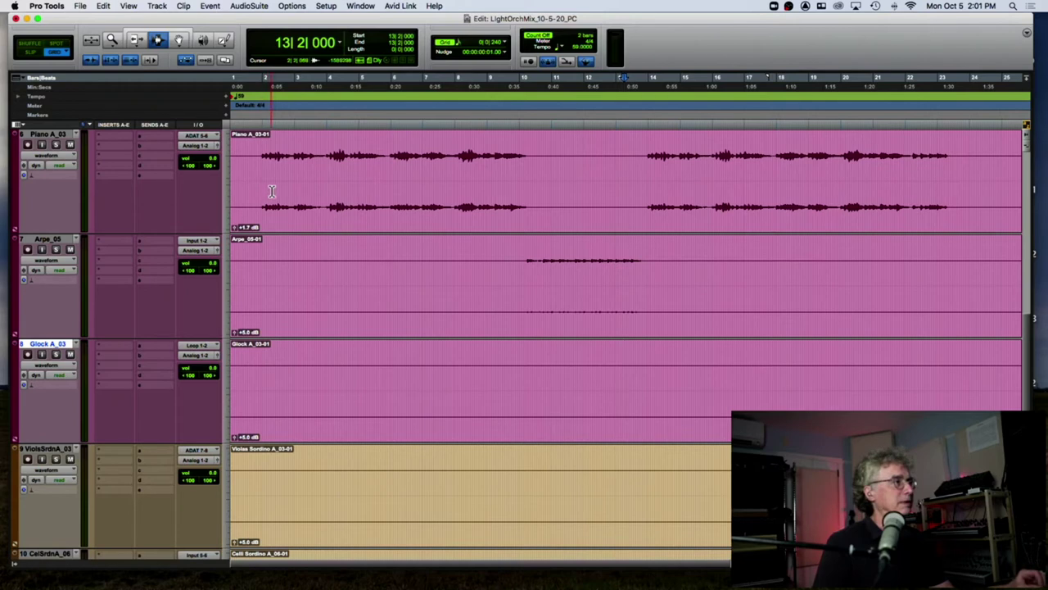
{"action": "key", "text": "ctrl+alt+Down"}
{"action": "key", "text": "ctrl+alt+Down"}
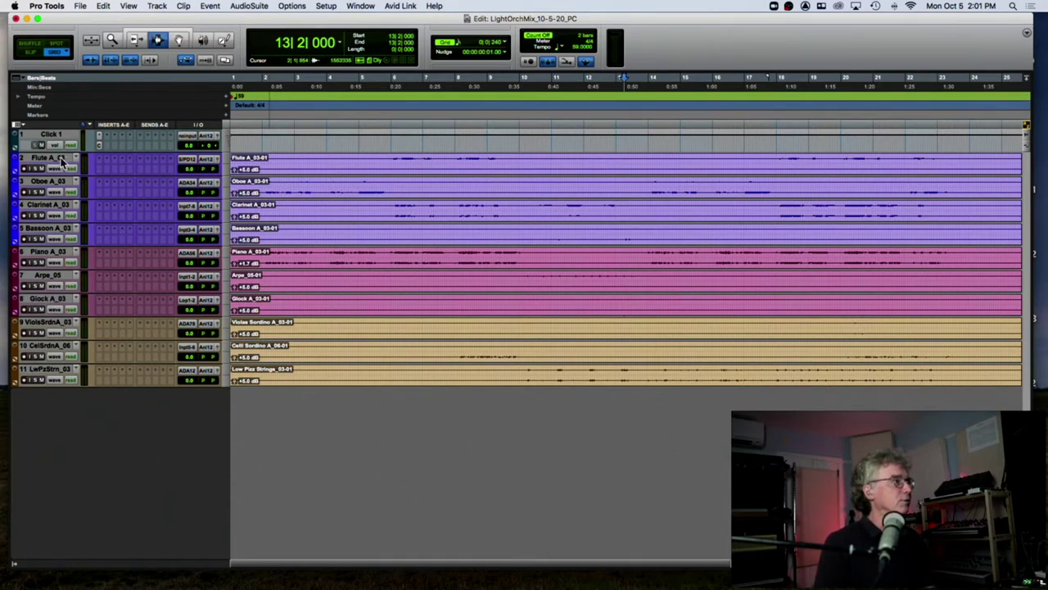
Select the Flute, Oboe, Clarinet and Bassoon tracks and start a new group of them named Winds.
{"action": "left_click", "coordinate": [49, 252]}
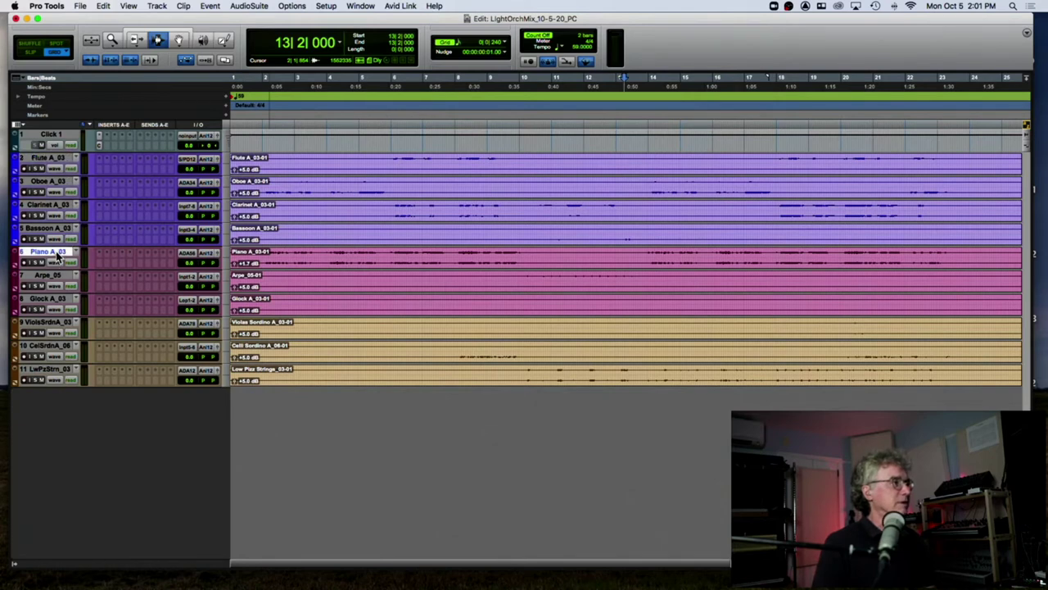
{"action": "left_click", "coordinate": [52, 323]}
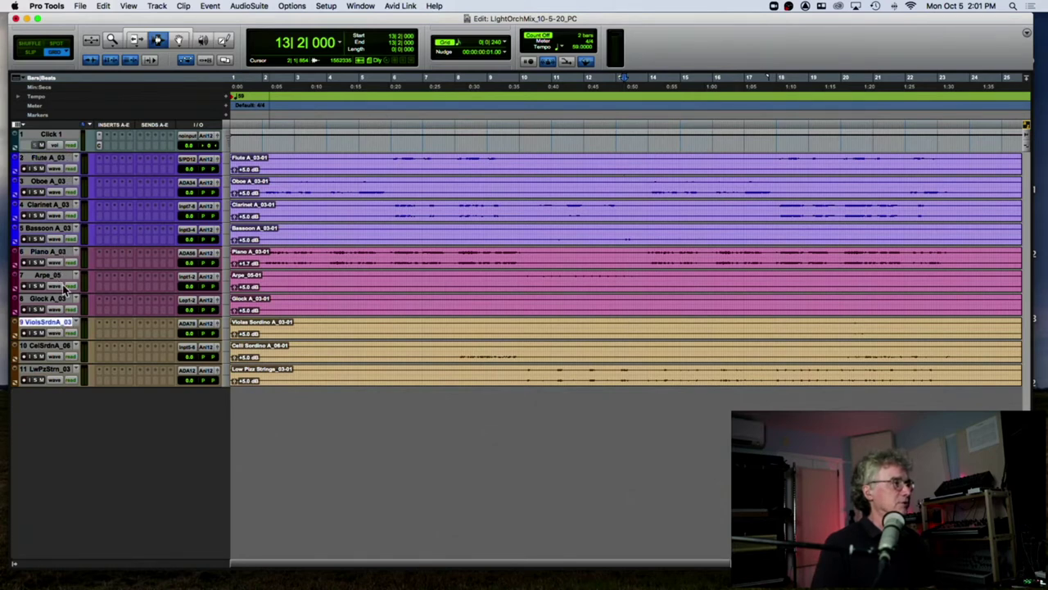
{"action": "left_click", "coordinate": [55, 160]}
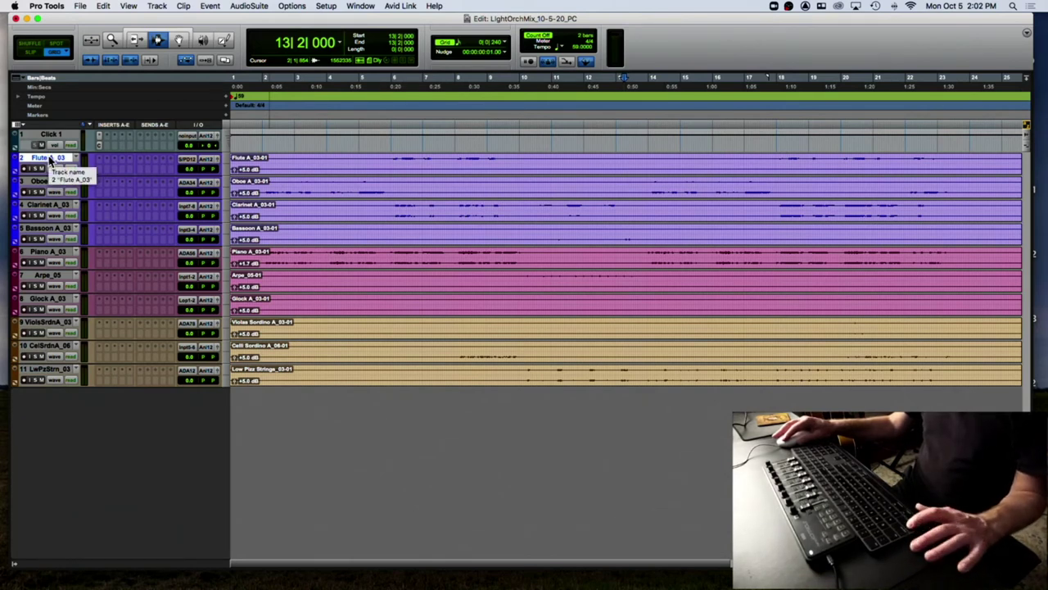
{"action": "left_click", "coordinate": [51, 233], "text": "shift"}
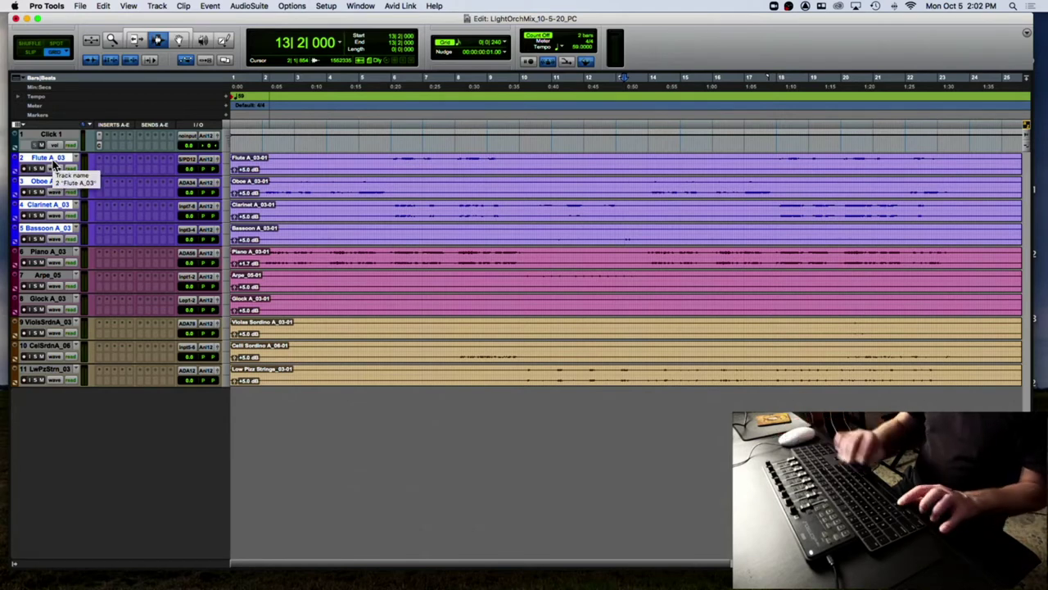
{"action": "key", "text": "super+g"}
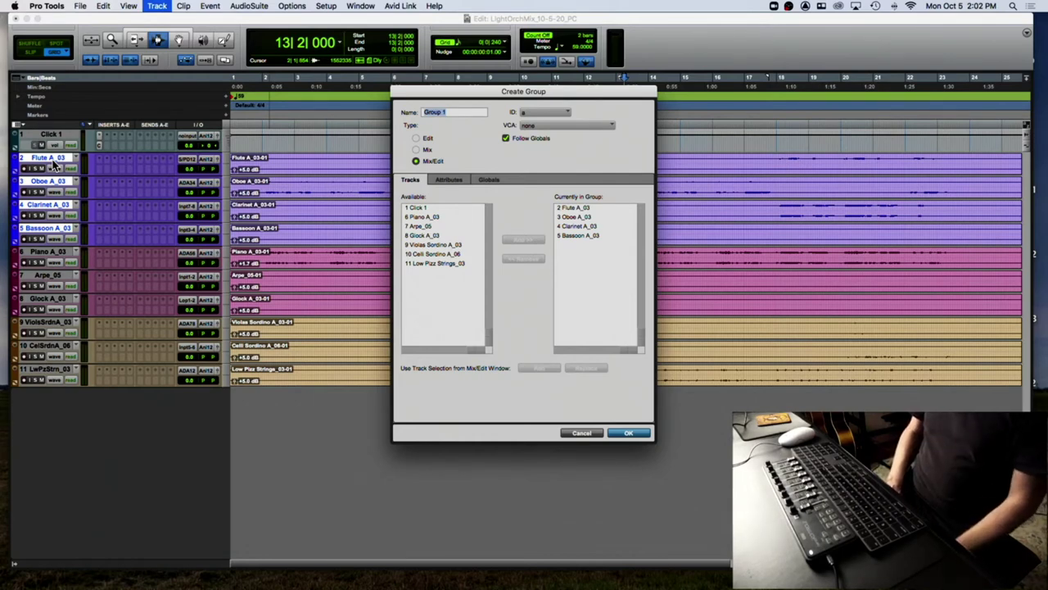
{"action": "type", "text": "W"}
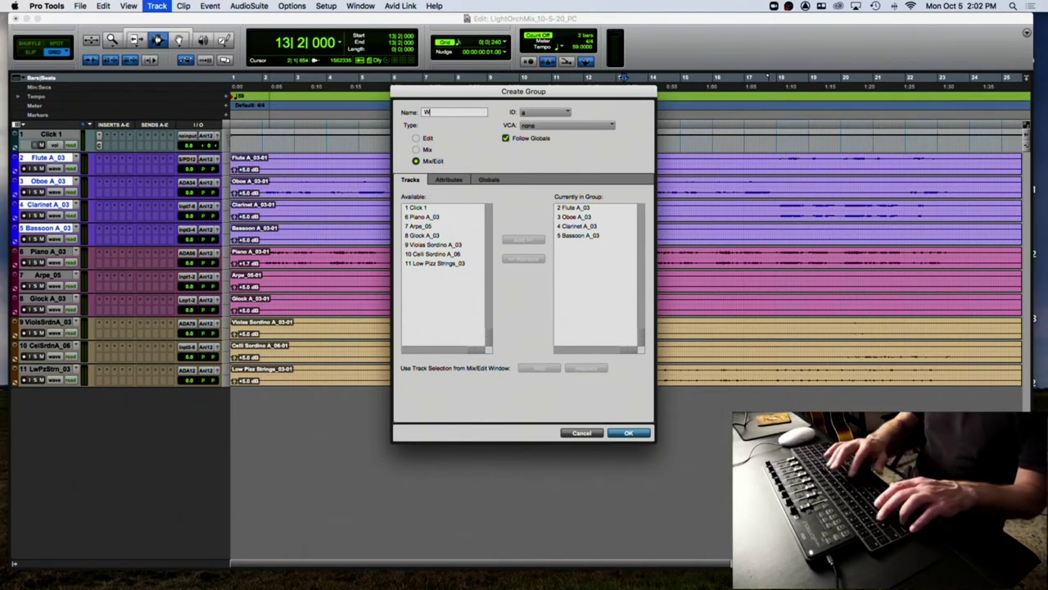
{"action": "type", "text": "inds"}
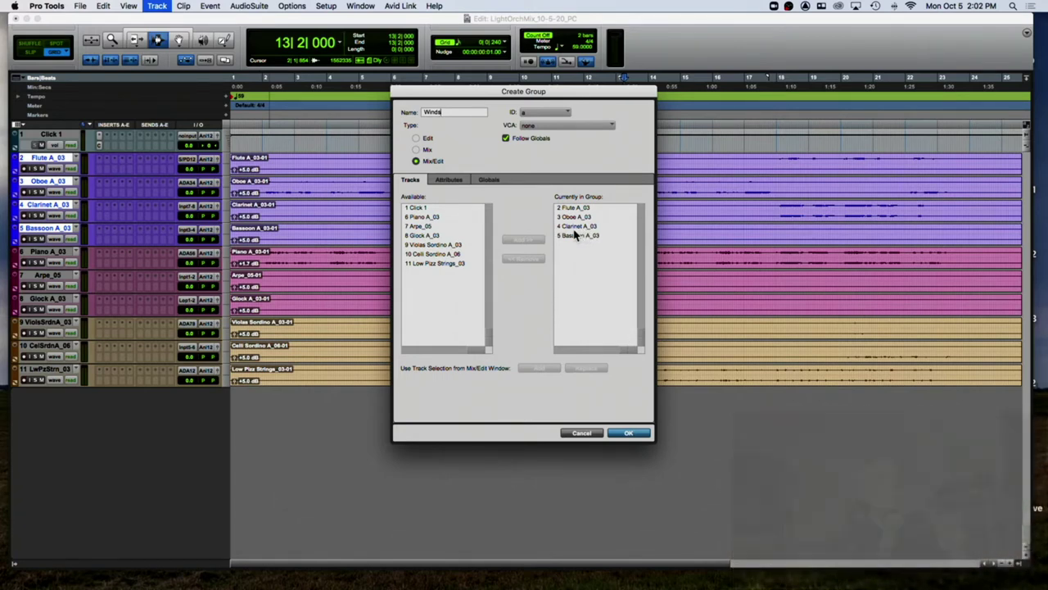
Add Piano A_03 to the new group's members, remove it again, and create the Winds group.
{"action": "left_click", "coordinate": [426, 217]}
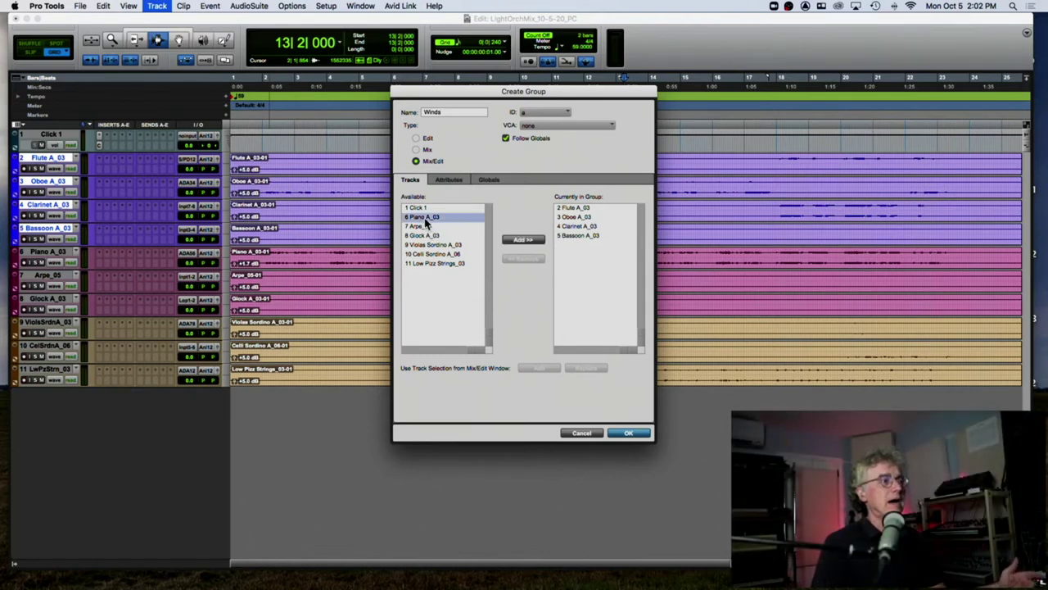
{"action": "left_click", "coordinate": [516, 240]}
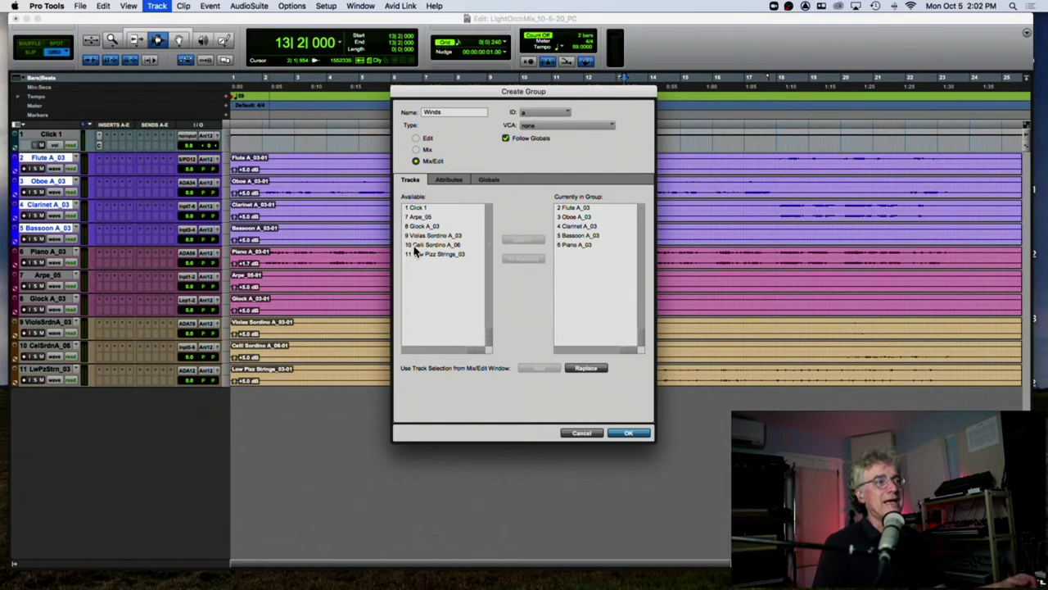
{"action": "left_click", "coordinate": [578, 246]}
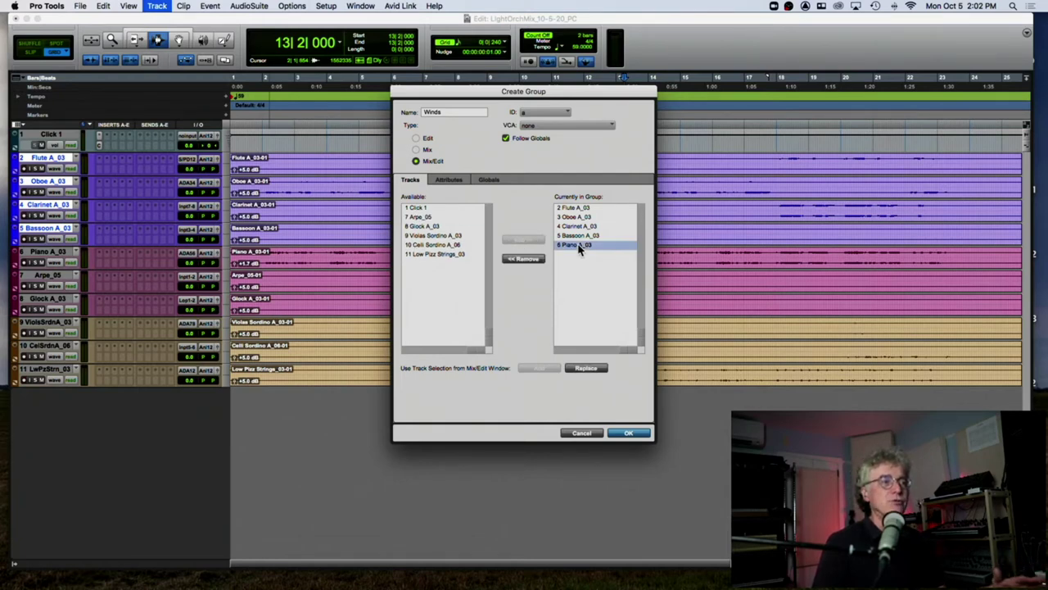
{"action": "left_click", "coordinate": [521, 260]}
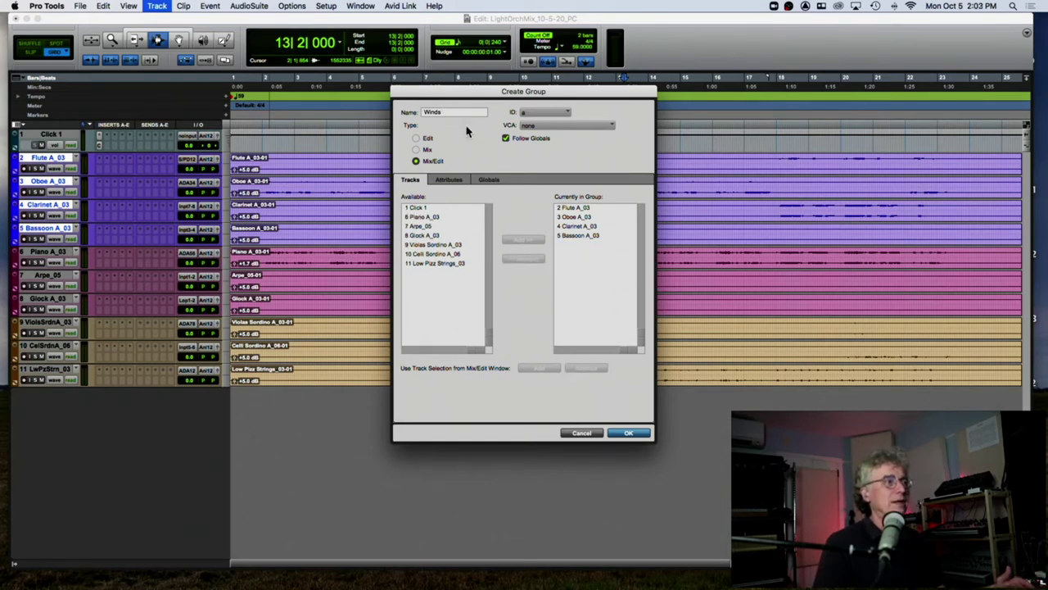
{"action": "left_click", "coordinate": [628, 434]}
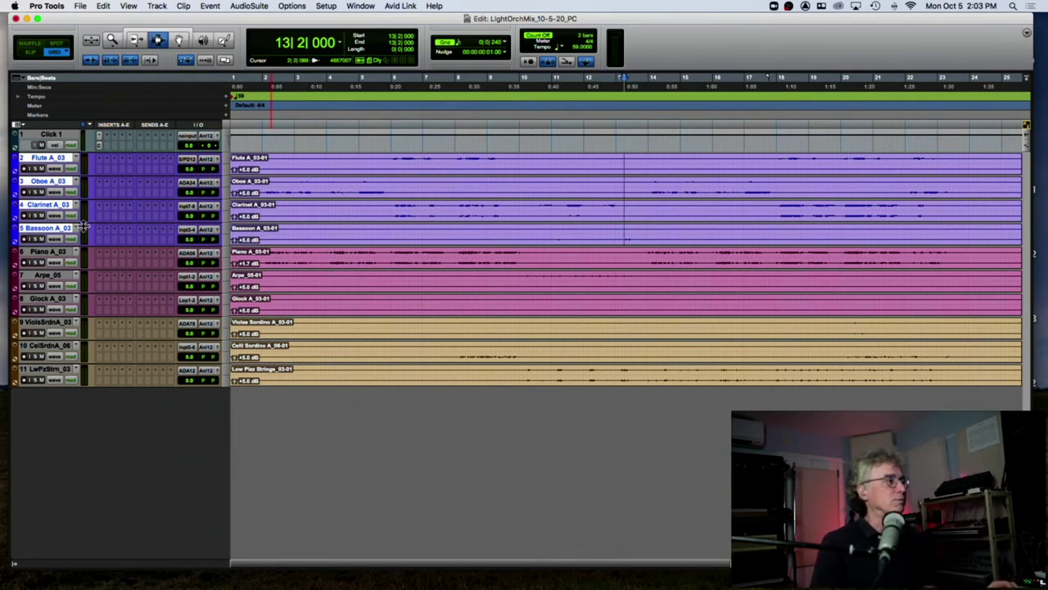
Create a group named Pitch Perc from the Piano A_03, Arpe_05 and Glock A_03 tracks.
{"action": "left_click", "coordinate": [61, 254]}
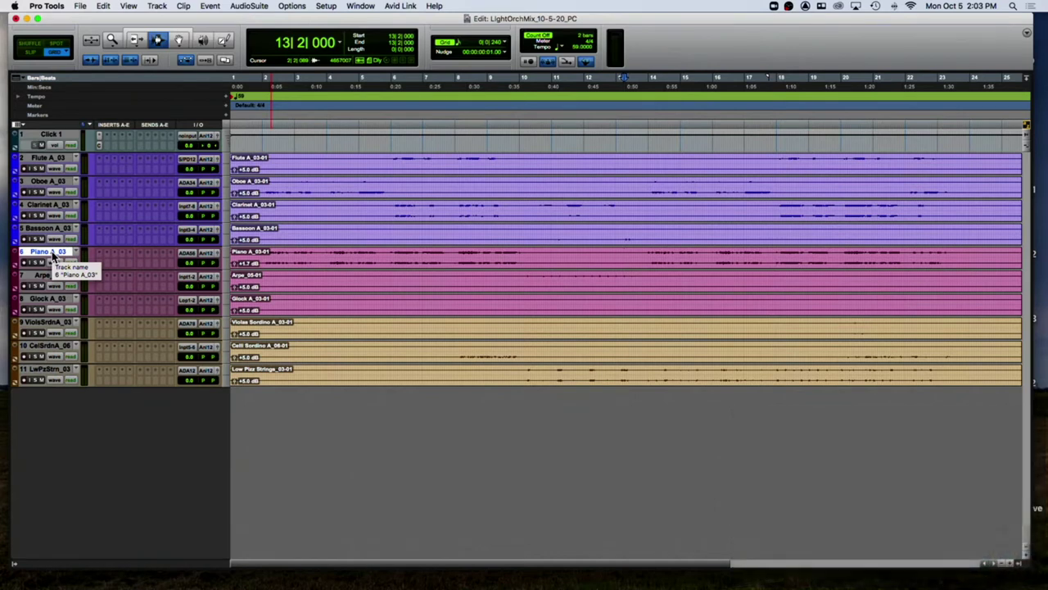
{"action": "left_click", "coordinate": [54, 301], "text": "shift"}
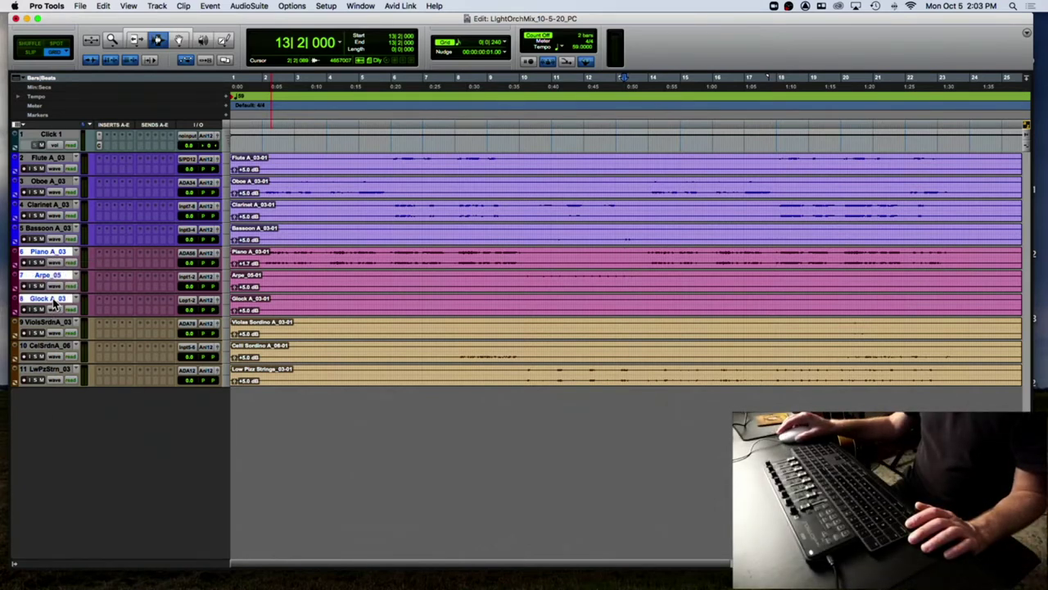
{"action": "right_click", "coordinate": [54, 301]}
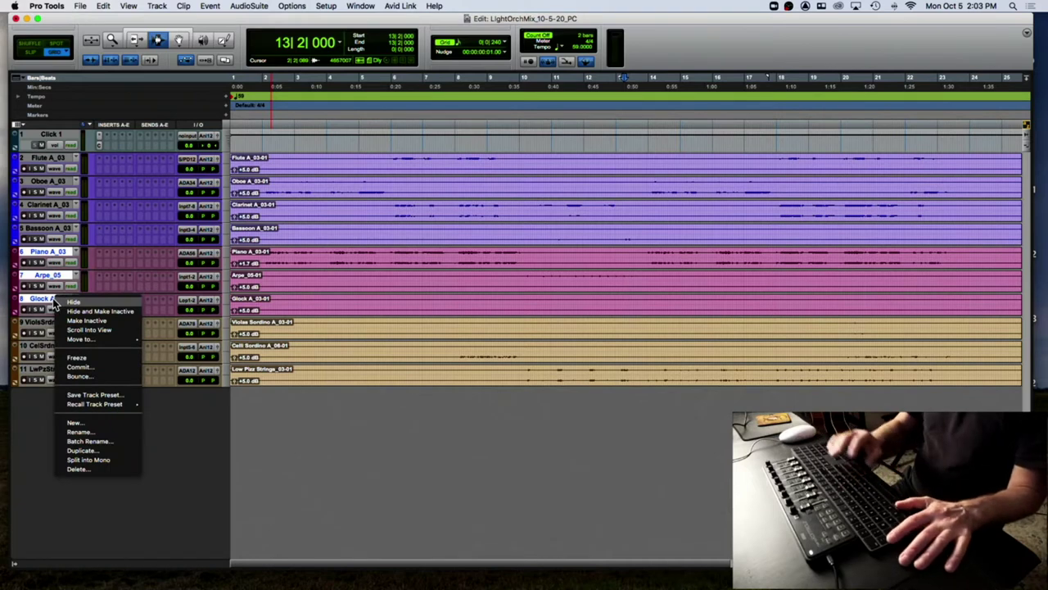
{"action": "key", "text": "Escape"}
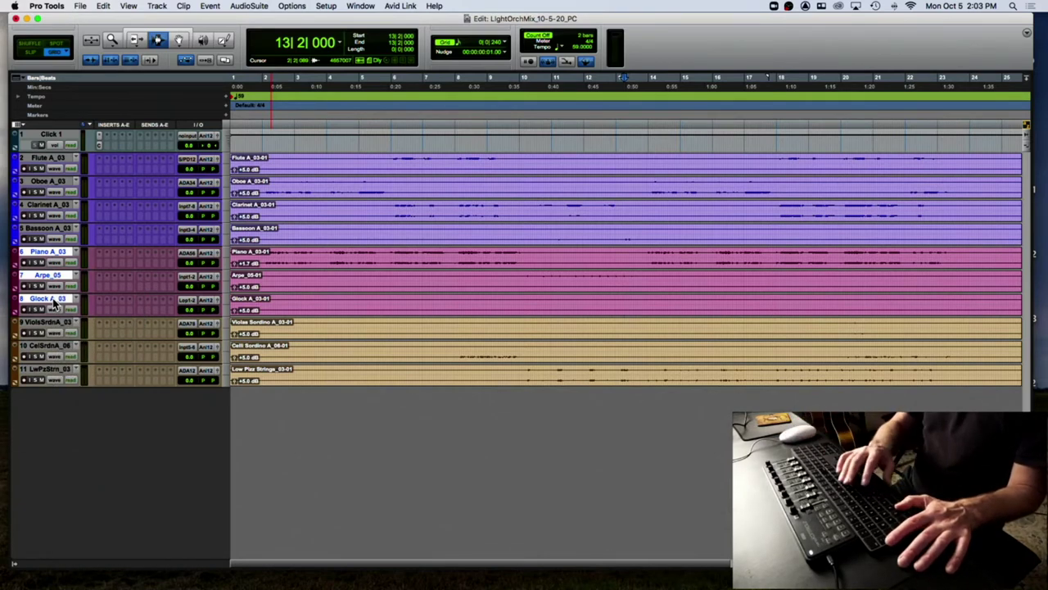
{"action": "key", "text": "super+g"}
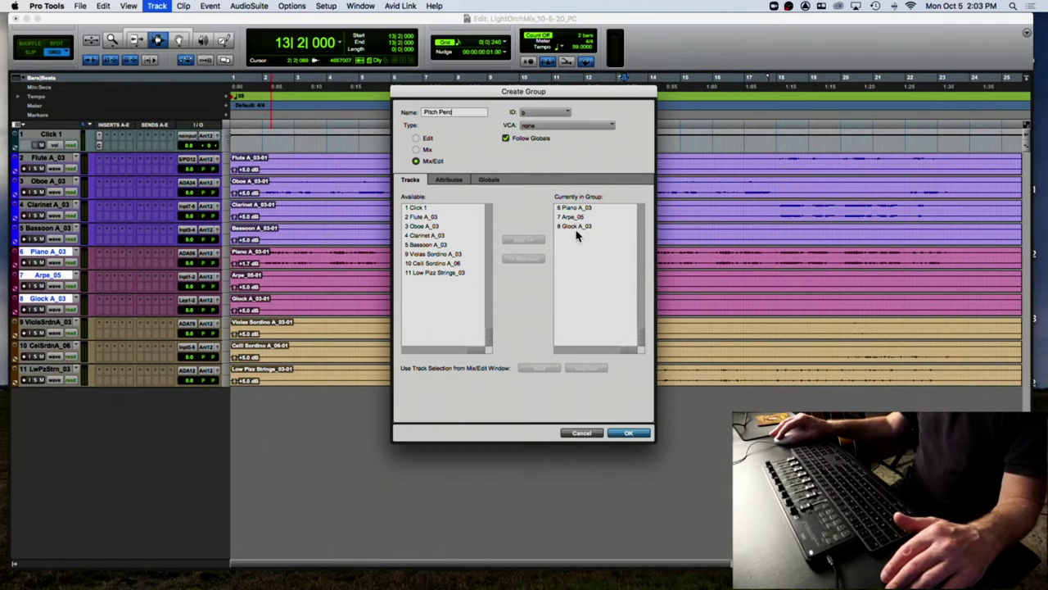
{"action": "left_click", "coordinate": [629, 434]}
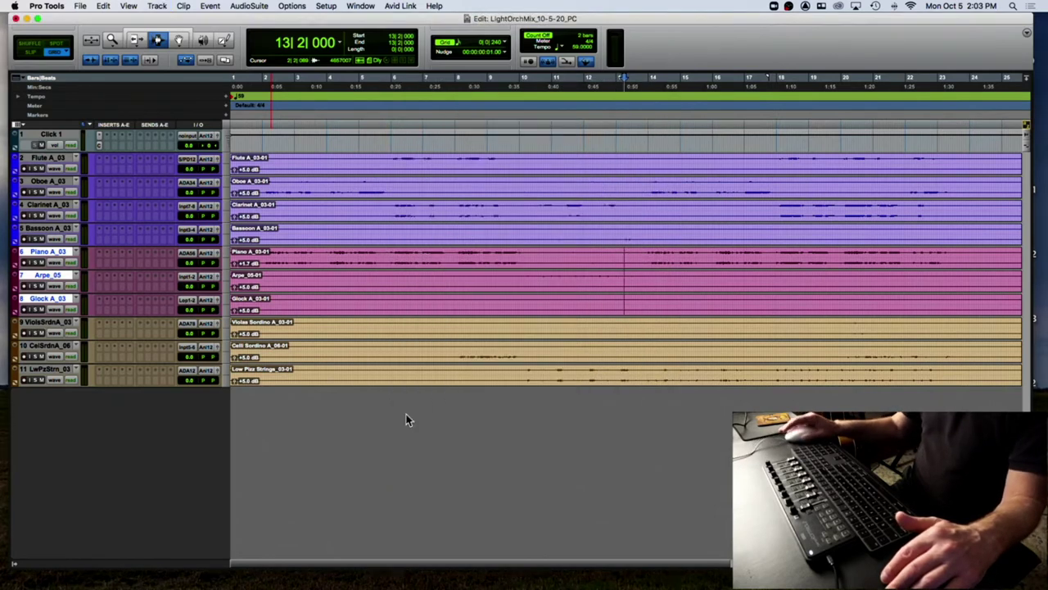
Create a group named Strings from the Violas Sordino, Celli Sordino and Low Pizz Strings tracks.
{"action": "left_click", "coordinate": [59, 325]}
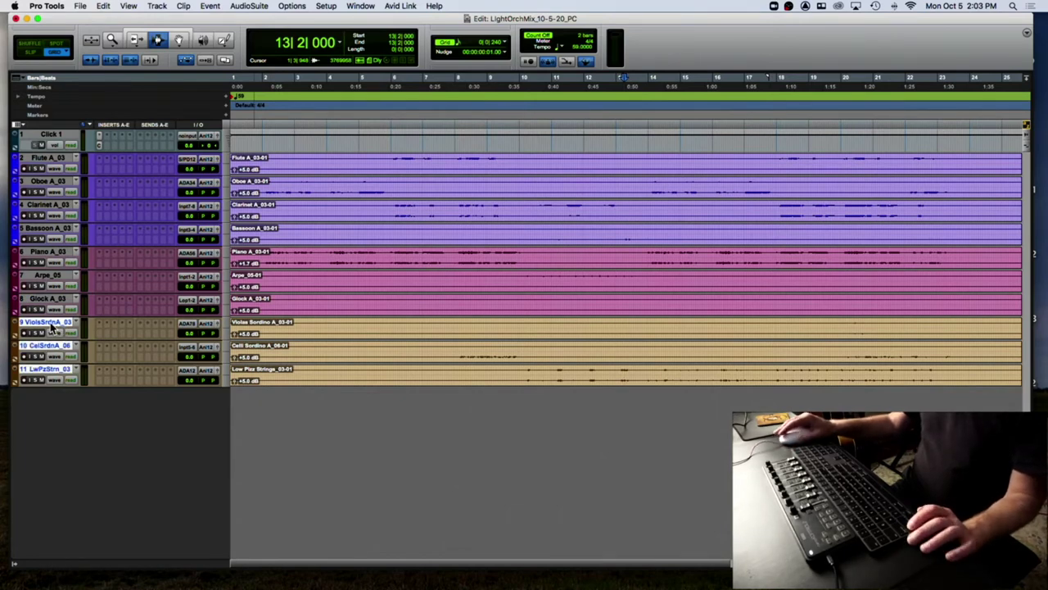
{"action": "key", "text": "super+g"}
{"action": "type", "text": "Strings"}
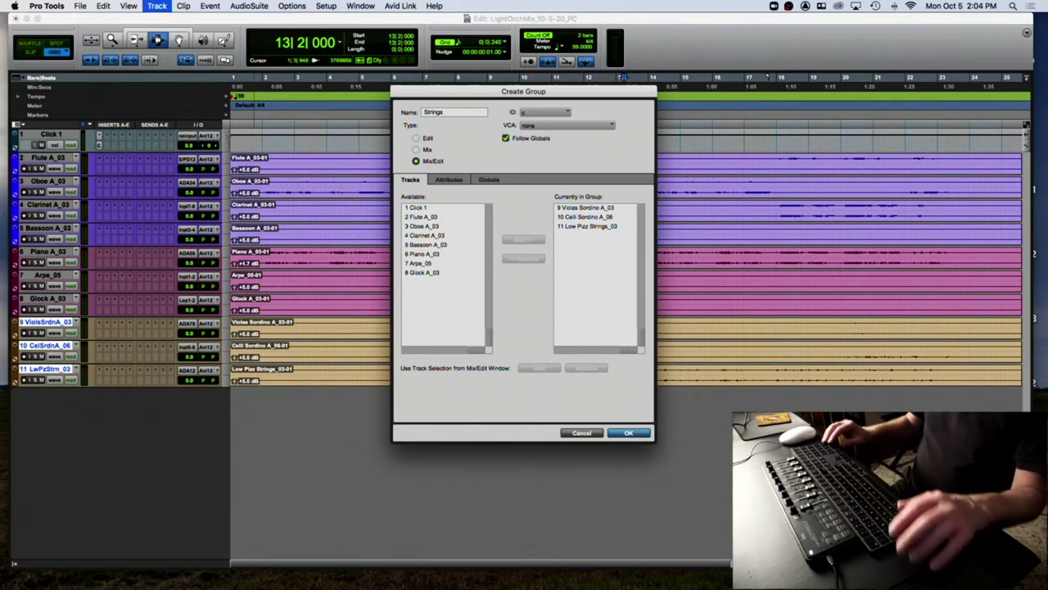
{"action": "key", "text": "Return"}
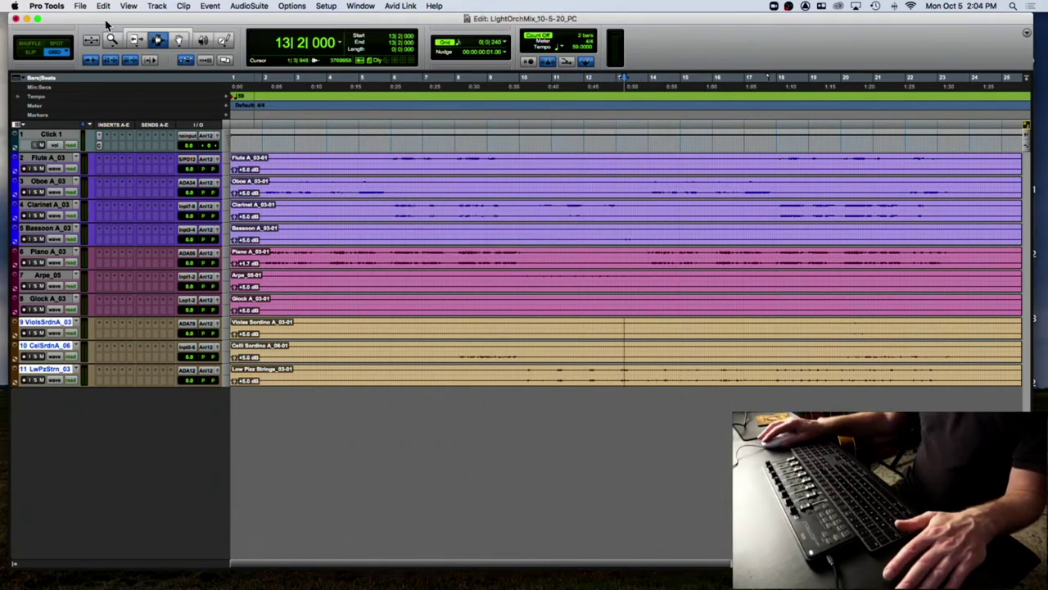
Show the Tracks and Groups lists in the Edit window and enlarge the Groups list.
{"action": "left_click_drag", "start_coordinate": [106, 21], "coordinate": [121, 20]}
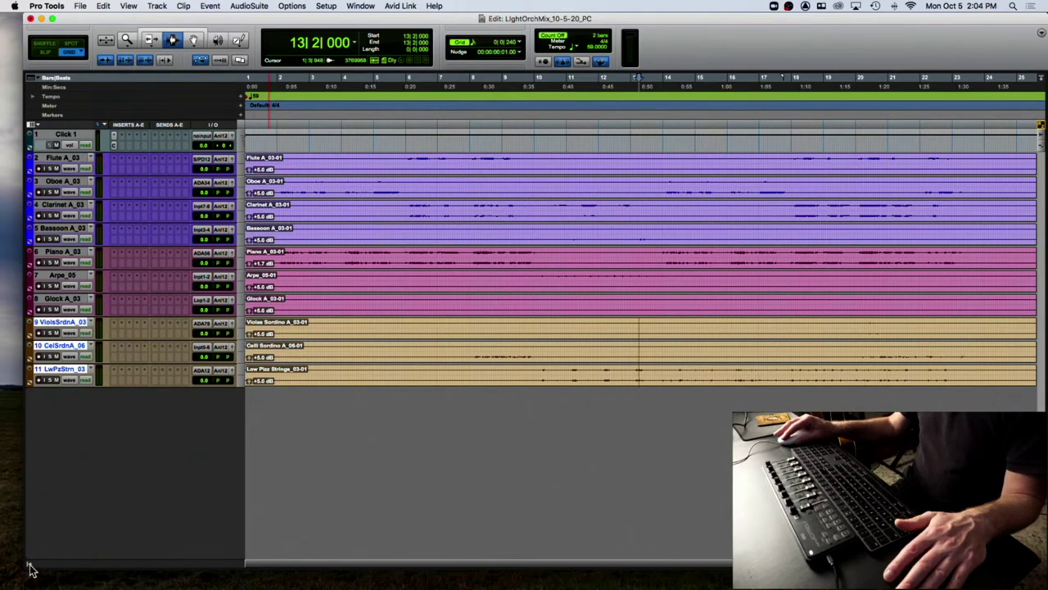
{"action": "left_click", "coordinate": [30, 568]}
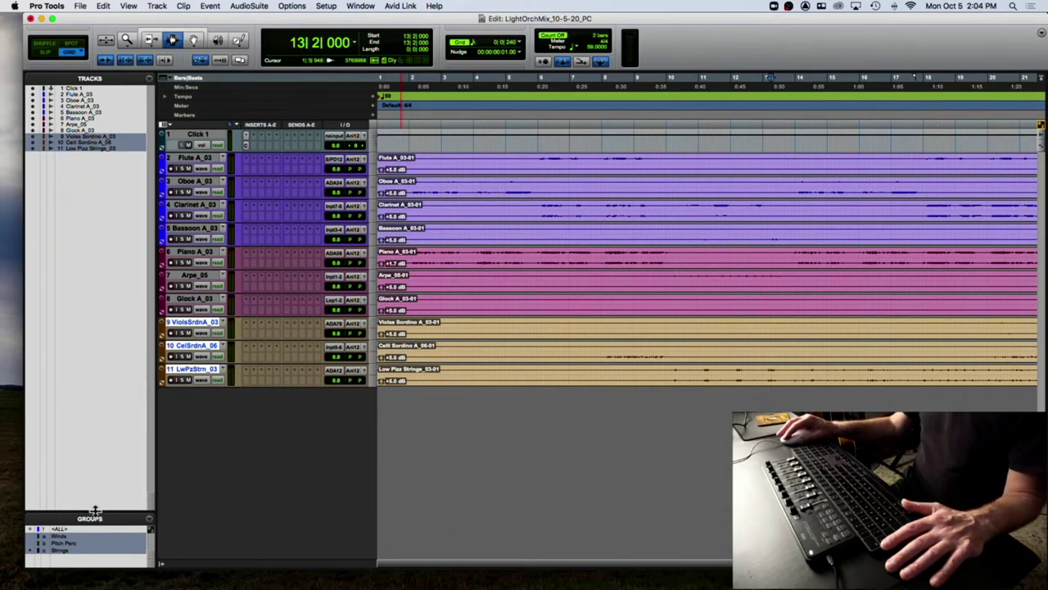
{"action": "left_click_drag", "start_coordinate": [95, 510], "coordinate": [104, 351]}
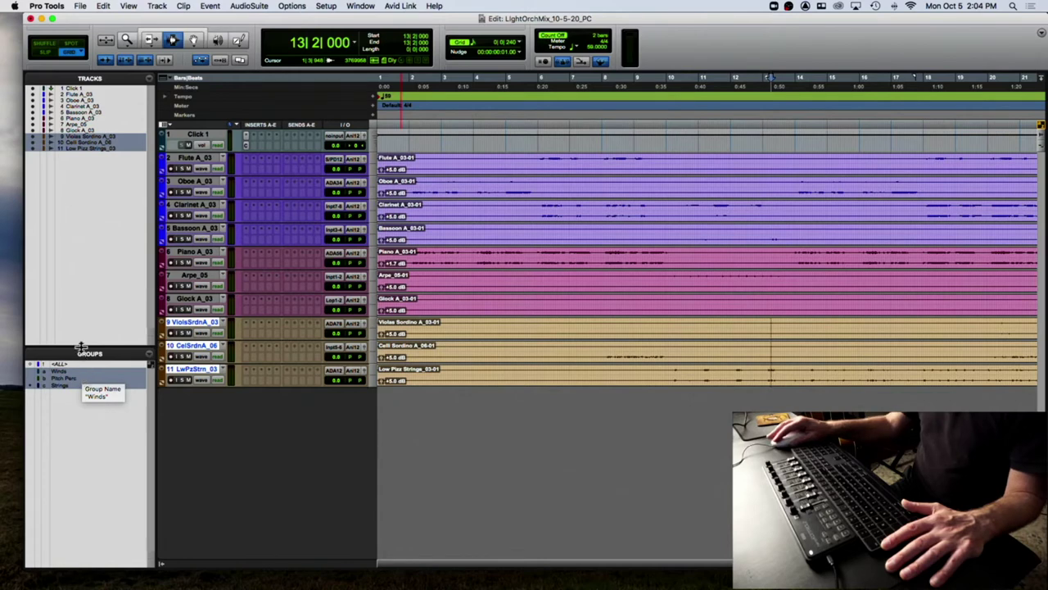
{"action": "left_click_drag", "start_coordinate": [85, 346], "coordinate": [92, 419]}
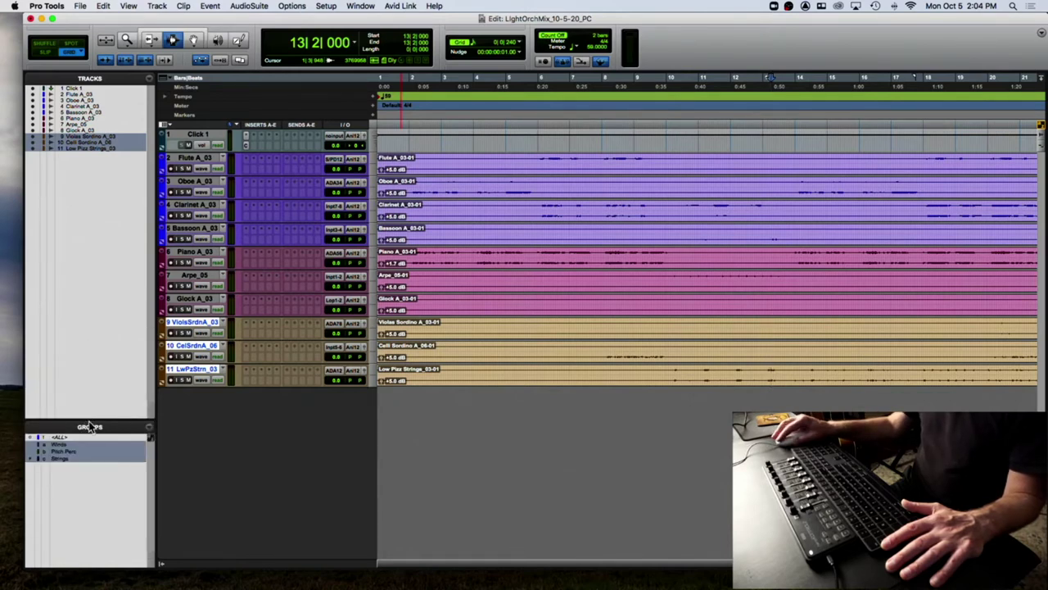
{"action": "left_click_drag", "start_coordinate": [89, 420], "coordinate": [88, 360]}
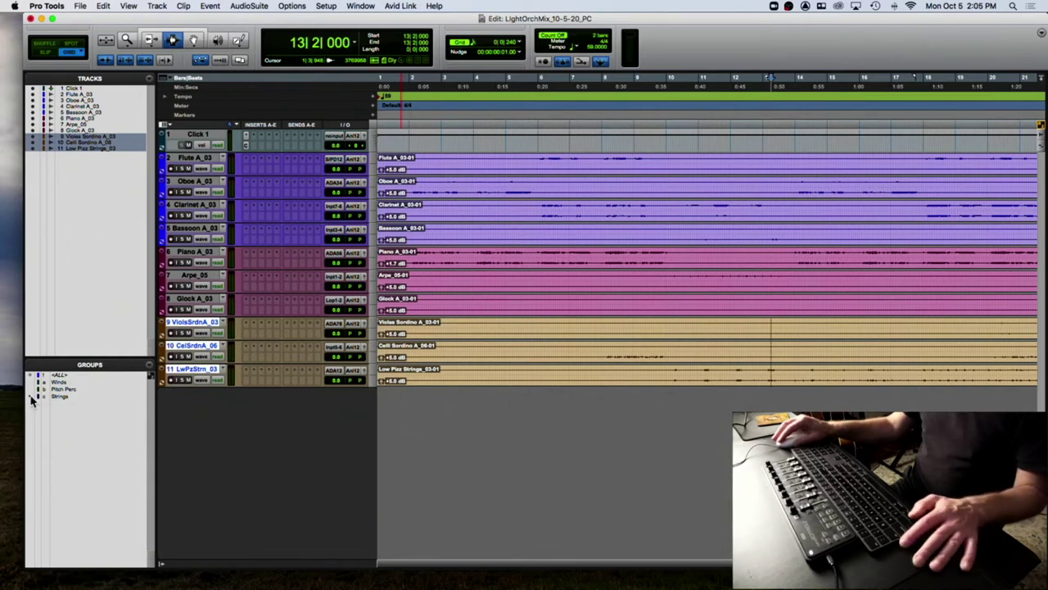
Open the Strings group's settings, close them without changes, and deselect all tracks.
{"action": "double_click", "coordinate": [33, 399]}
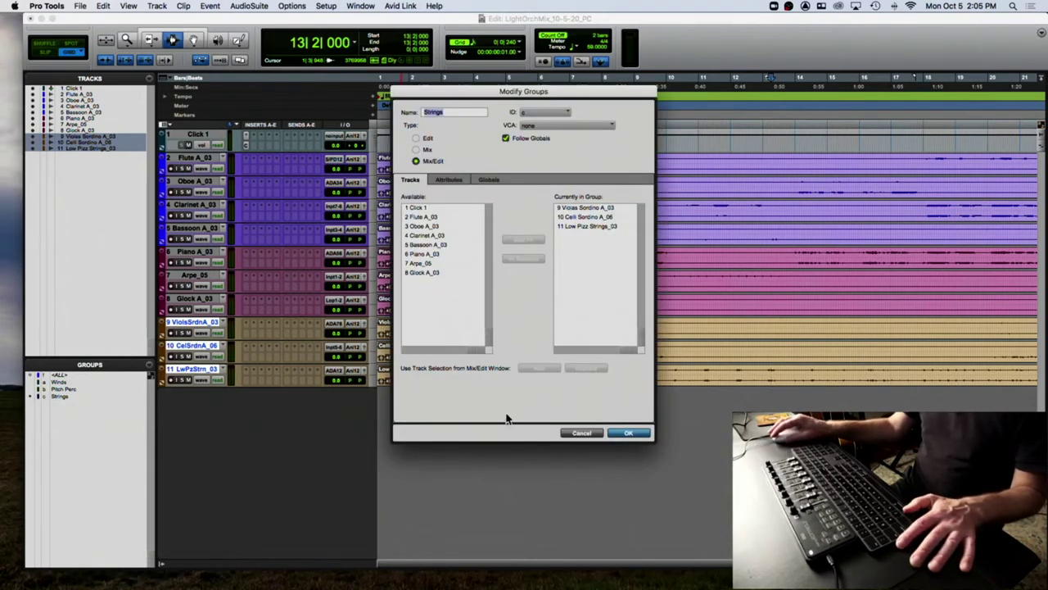
{"action": "left_click", "coordinate": [581, 433]}
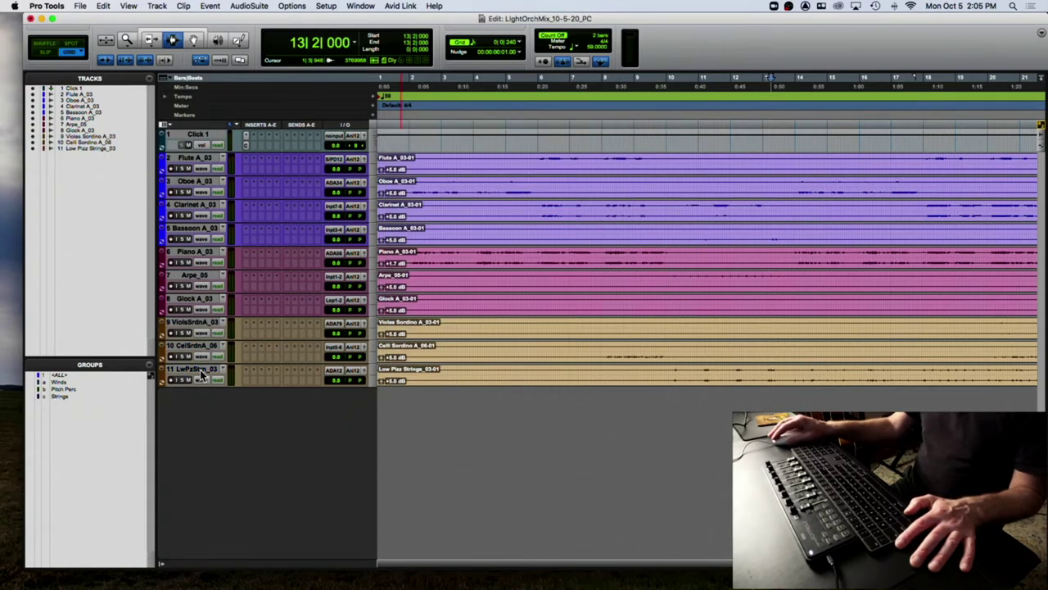
{"action": "left_click", "coordinate": [197, 370], "text": "alt"}
{"action": "left_click", "coordinate": [197, 372], "text": "alt"}
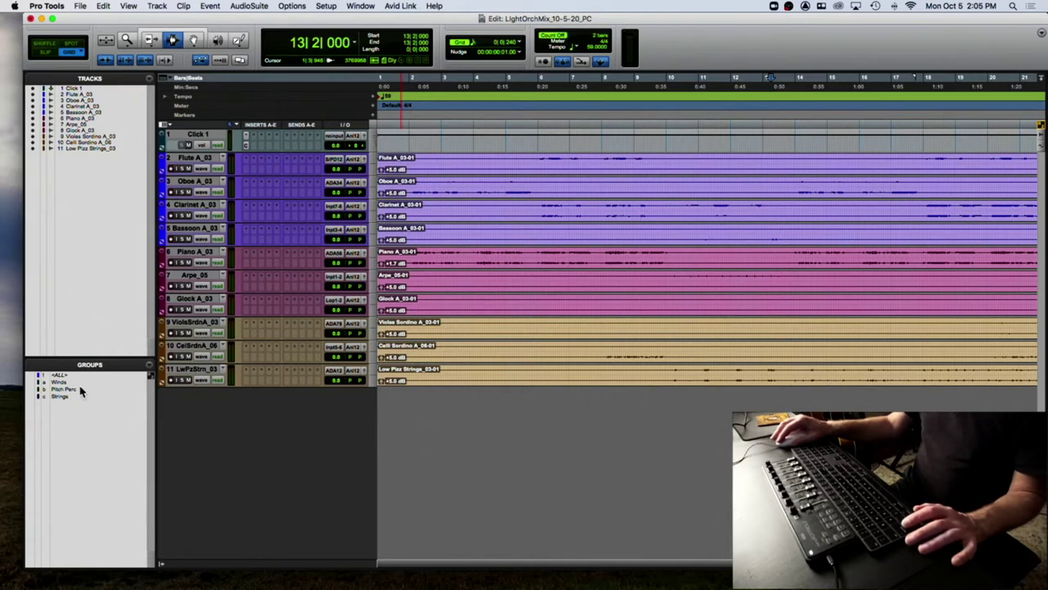
Switch the Strings group on and off again, and clear the track selection.
{"action": "left_click", "coordinate": [67, 397]}
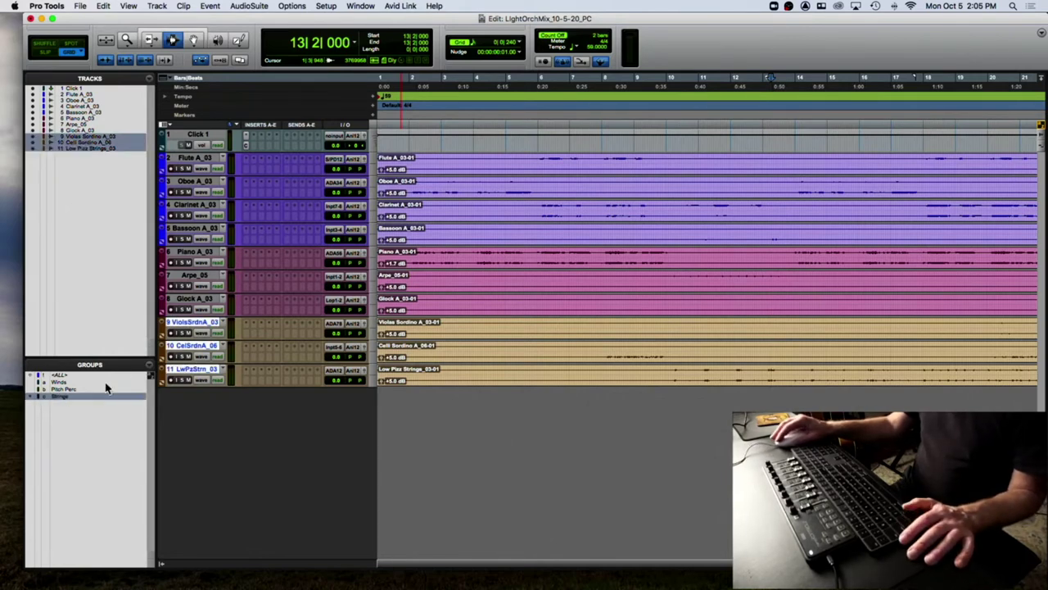
{"action": "left_click", "coordinate": [59, 397]}
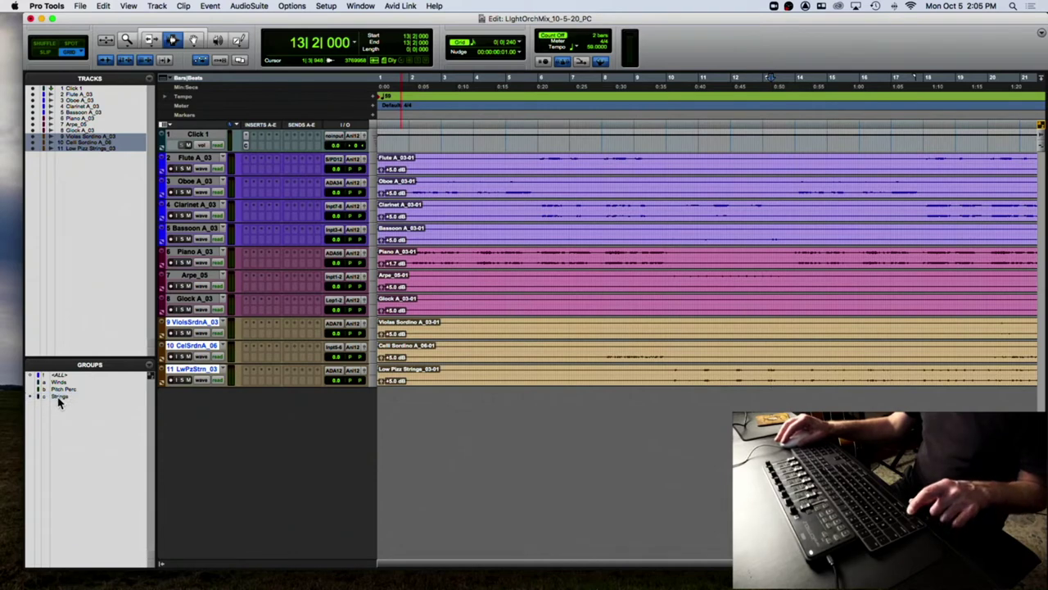
{"action": "left_click", "coordinate": [198, 373], "text": "alt"}
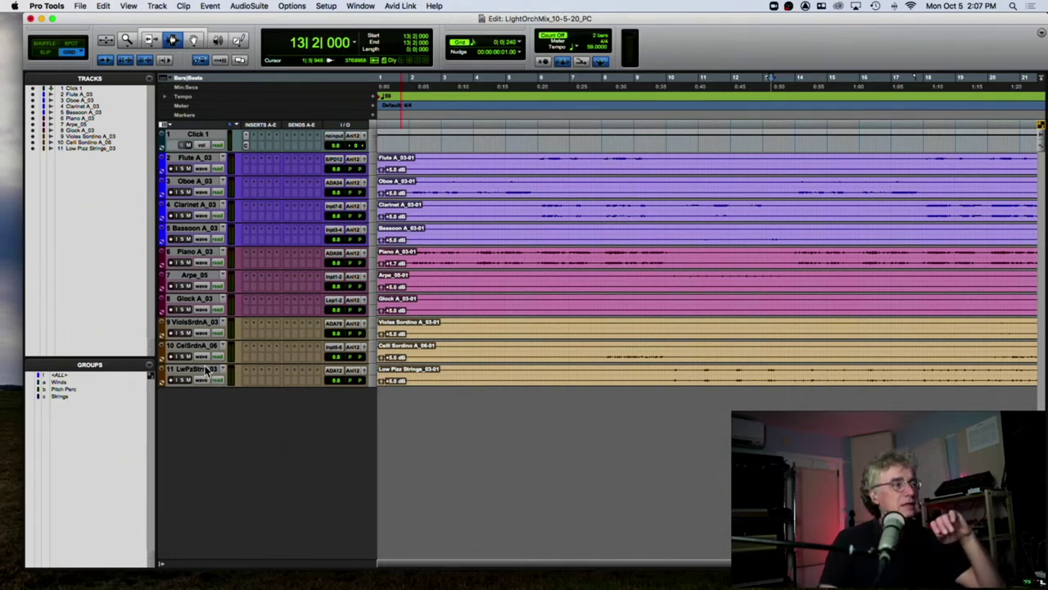
Create three new VCA Master tracks below the Low Pizz Strings track.
{"action": "left_click", "coordinate": [199, 372]}
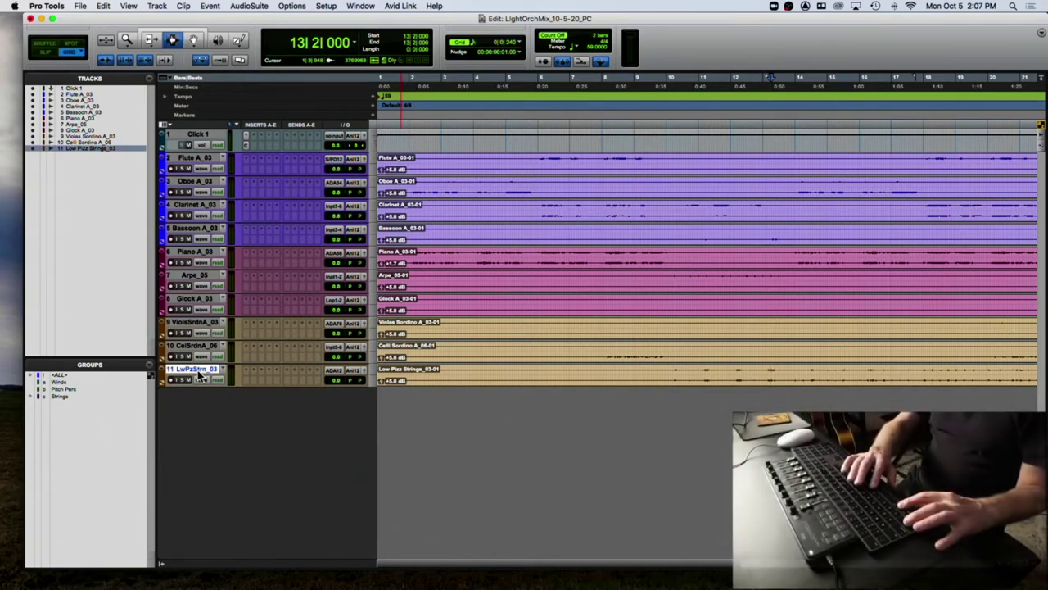
{"action": "key", "text": "super+shift+n"}
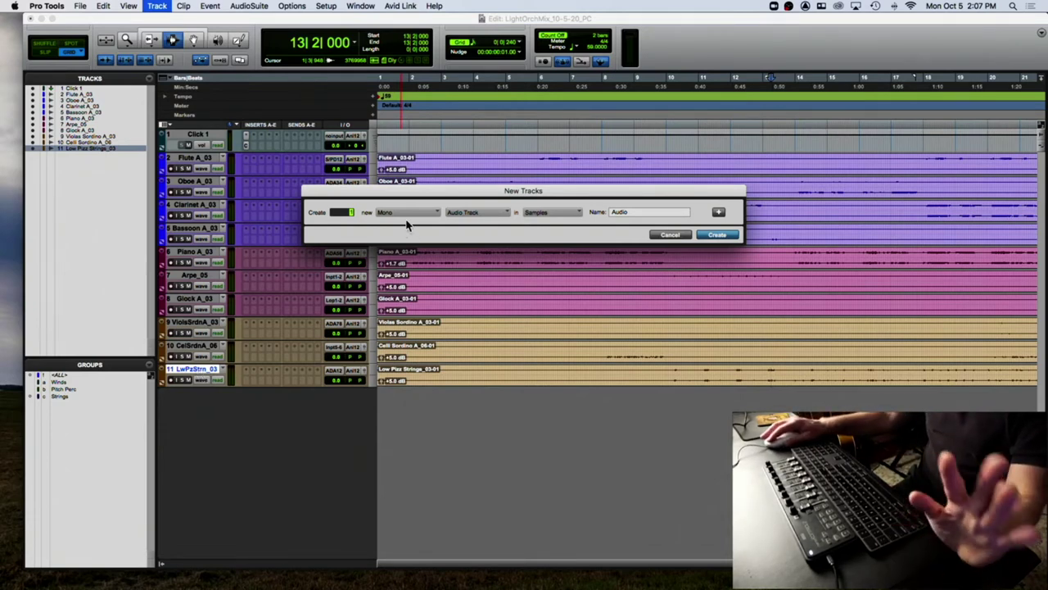
{"action": "left_click", "coordinate": [476, 209]}
{"action": "left_click", "coordinate": [481, 242]}
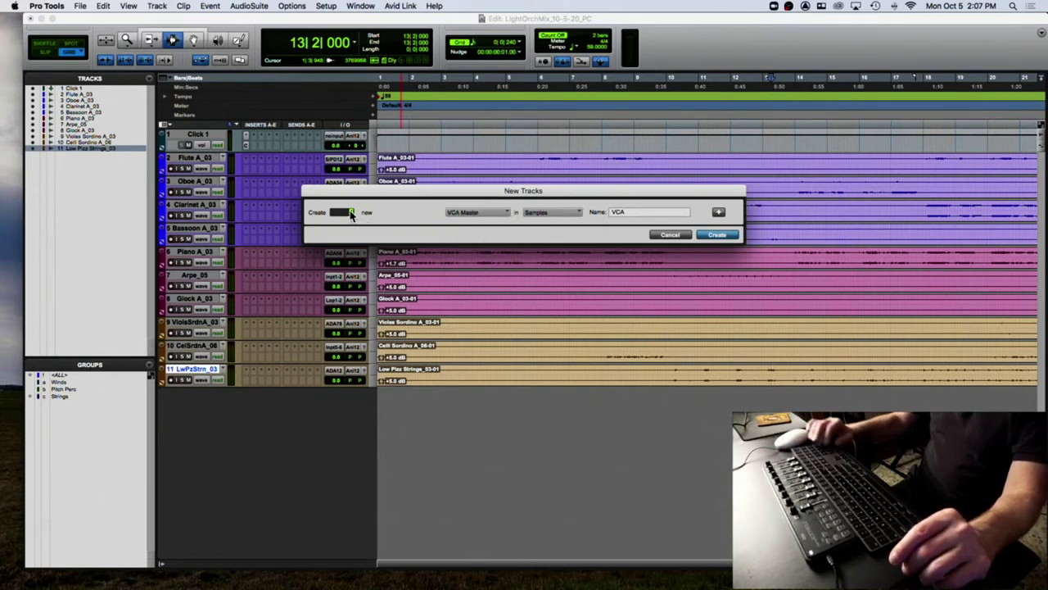
{"action": "left_click", "coordinate": [720, 236]}
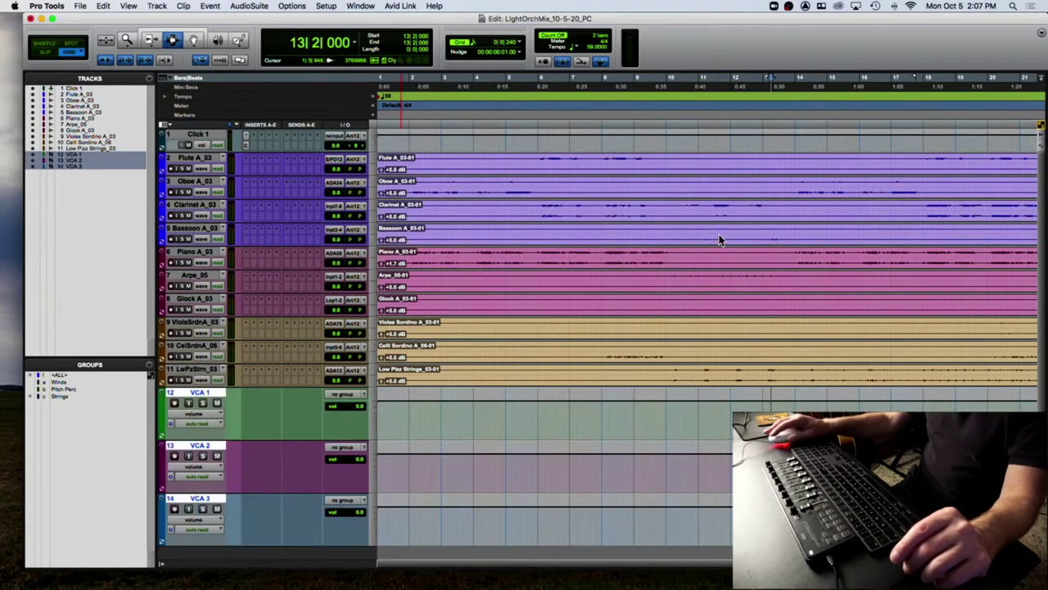
Select the three VCA tracks and set their track color to None in the Color Palette.
{"action": "left_click", "coordinate": [201, 395]}
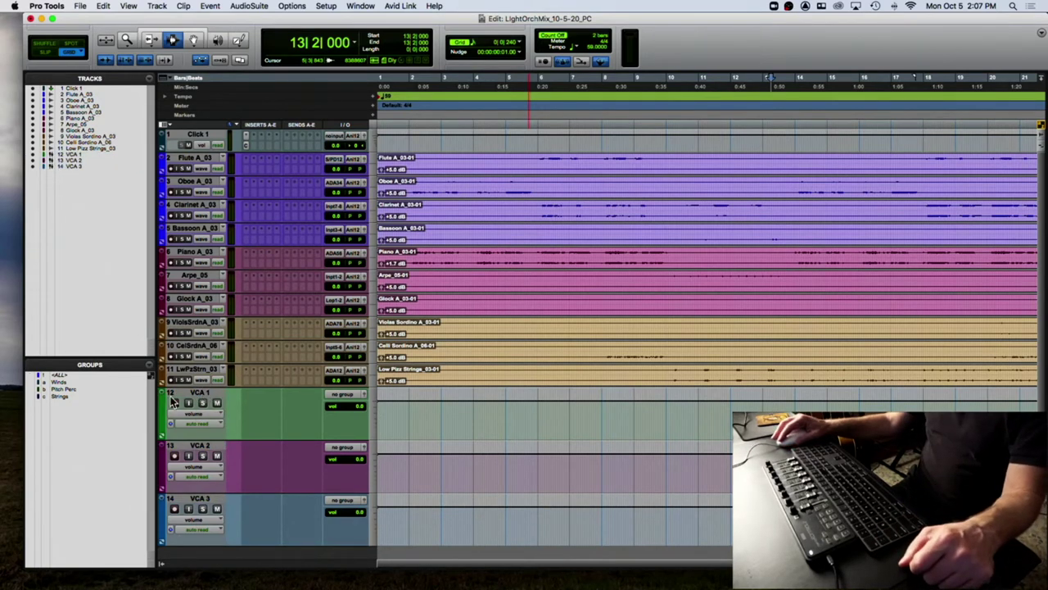
{"action": "left_click", "coordinate": [201, 395]}
{"action": "left_click", "coordinate": [201, 499], "text": "shift"}
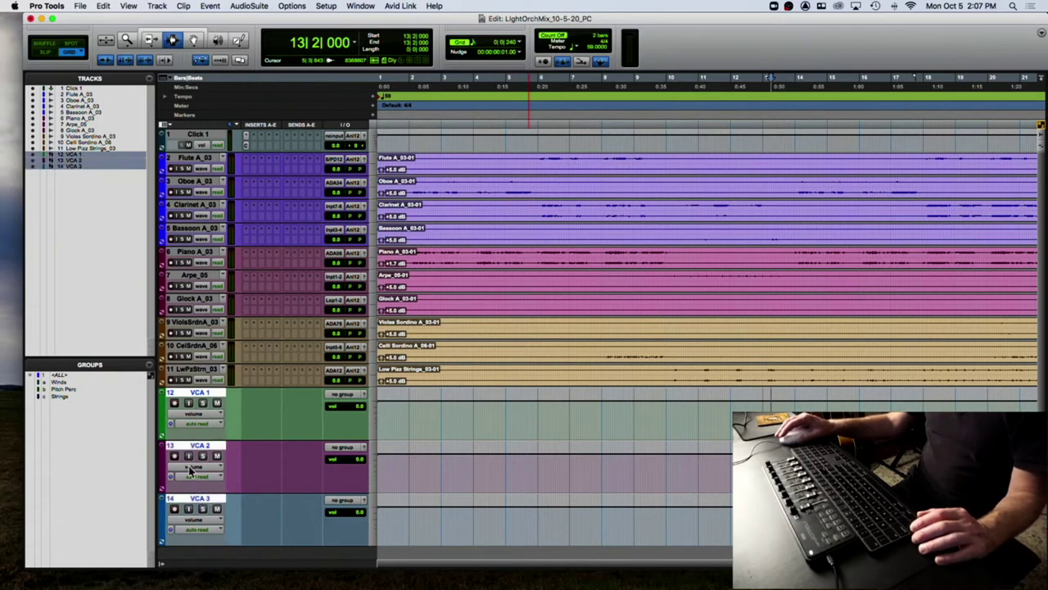
{"action": "double_click", "coordinate": [163, 412]}
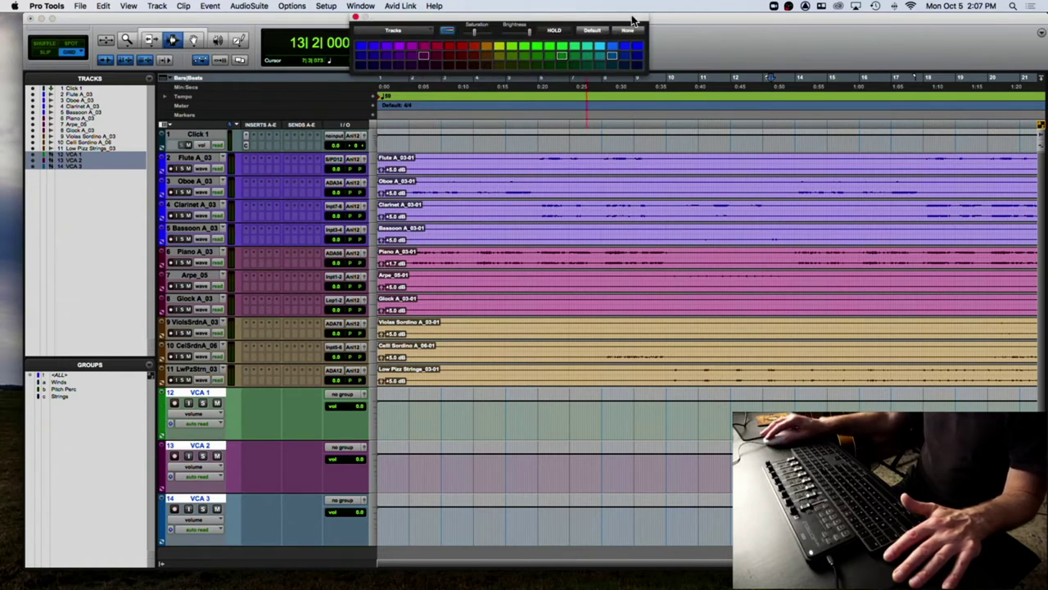
{"action": "left_click_drag", "start_coordinate": [631, 25], "coordinate": [643, 174]}
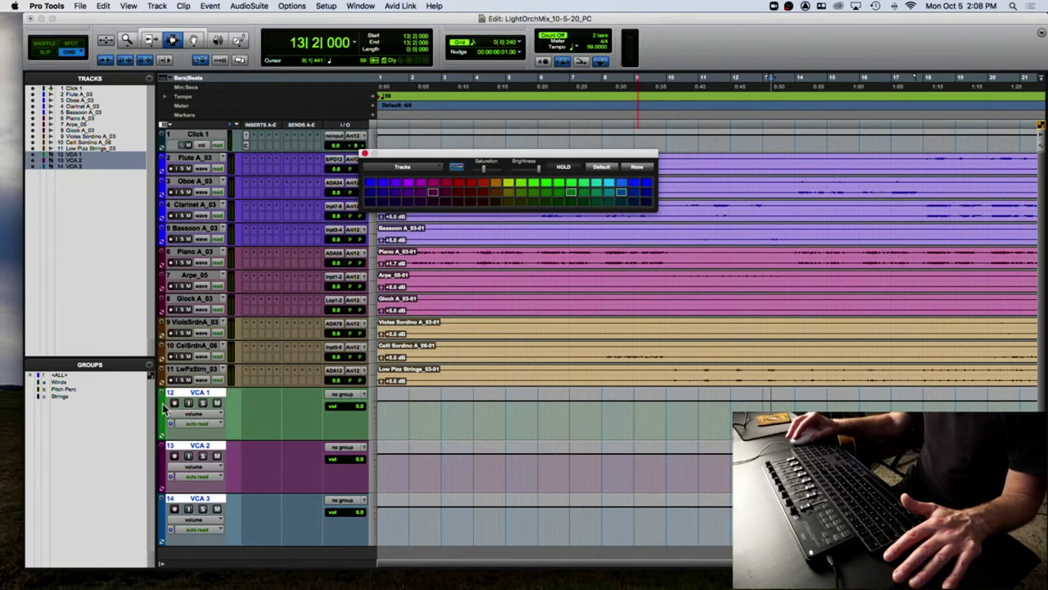
{"action": "left_click", "coordinate": [647, 167]}
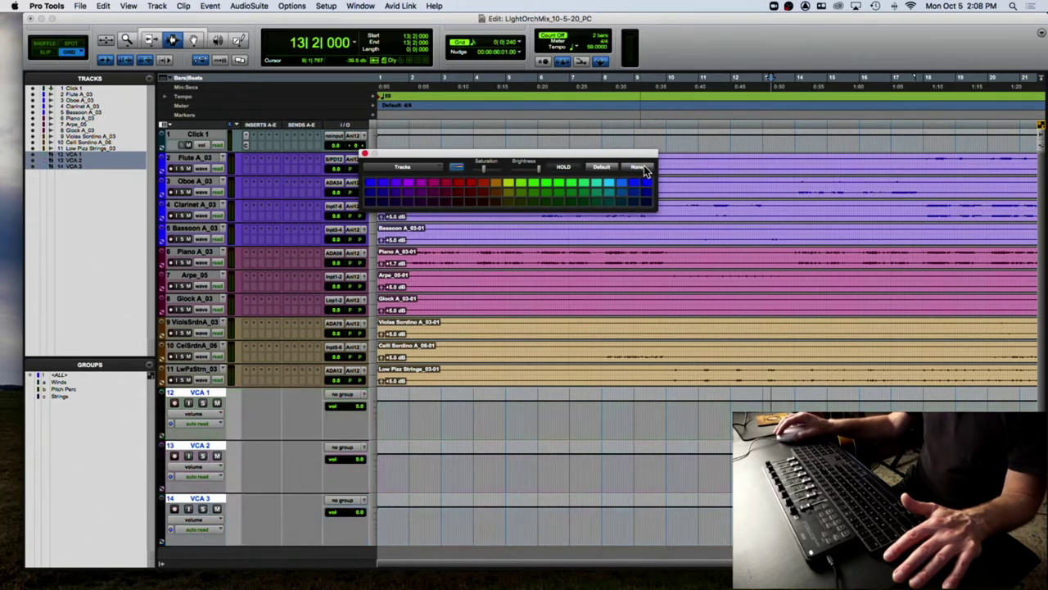
{"action": "left_click", "coordinate": [366, 155]}
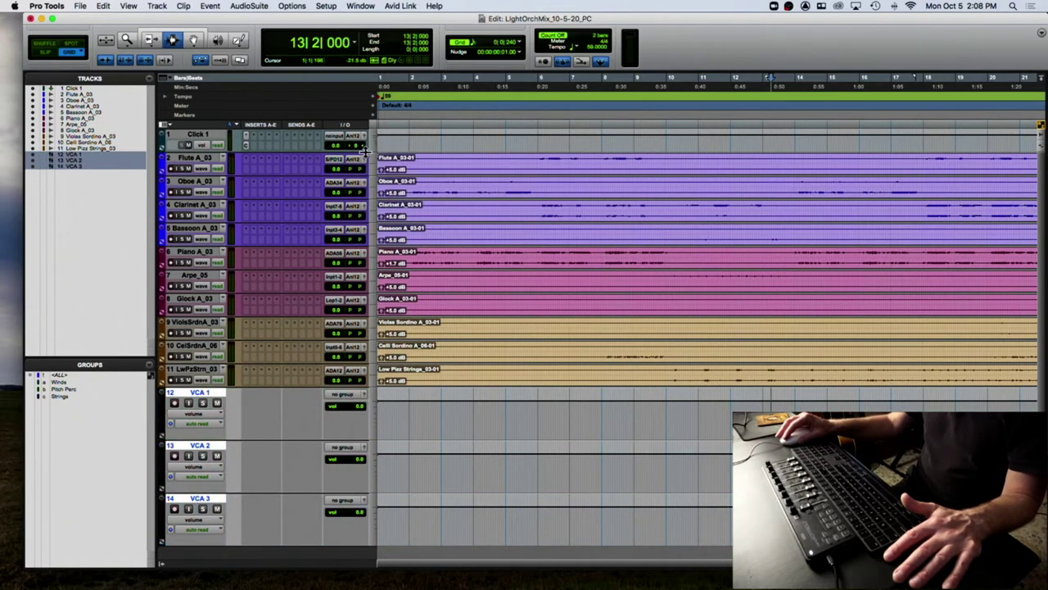
Move VCA 1 directly below the Bassoon track and VCA 2 directly below the Glock track.
{"action": "left_click", "coordinate": [201, 392]}
{"action": "left_click", "coordinate": [203, 393]}
{"action": "left_click_drag", "start_coordinate": [205, 393], "coordinate": [215, 256]}
{"action": "left_click_drag", "start_coordinate": [204, 446], "coordinate": [214, 377]}
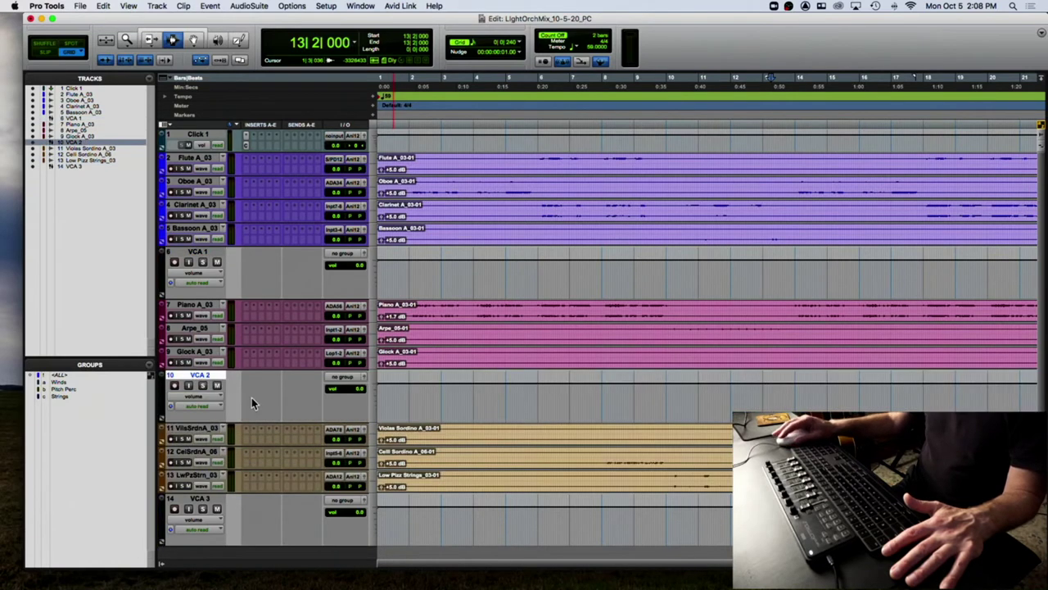
{"action": "left_click", "coordinate": [207, 501]}
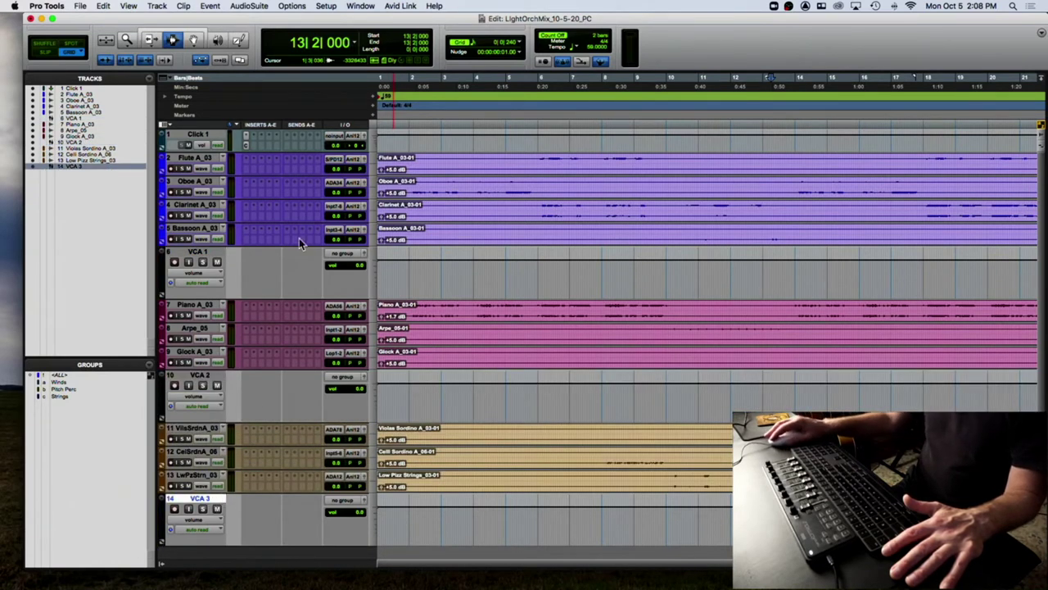
Assign VCA 1 to the Winds group, VCA 2 to Pitch Perc and VCA 3 to Strings.
{"action": "left_click", "coordinate": [347, 257]}
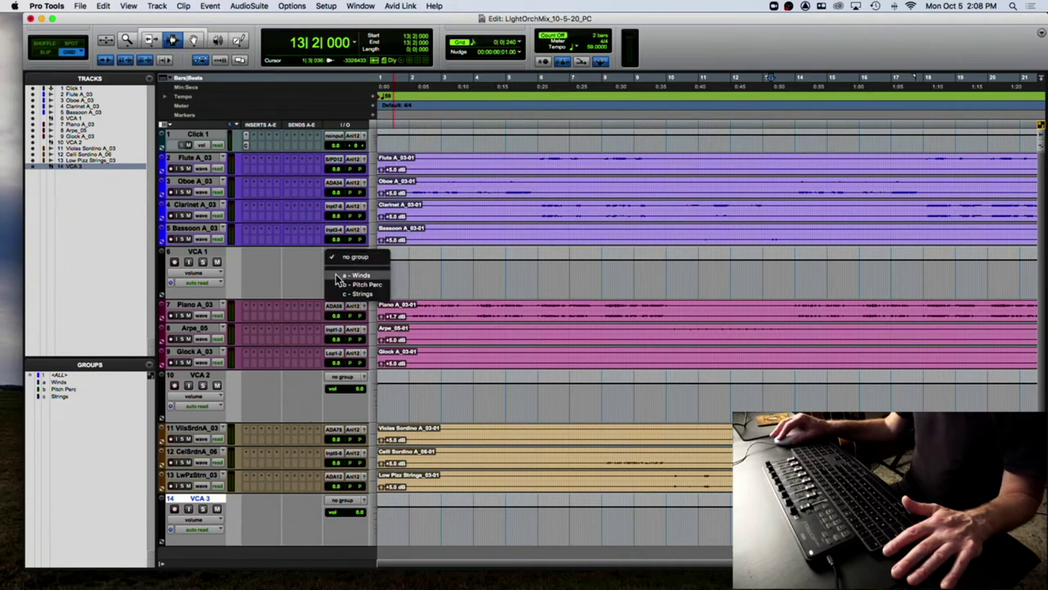
{"action": "left_click", "coordinate": [277, 279]}
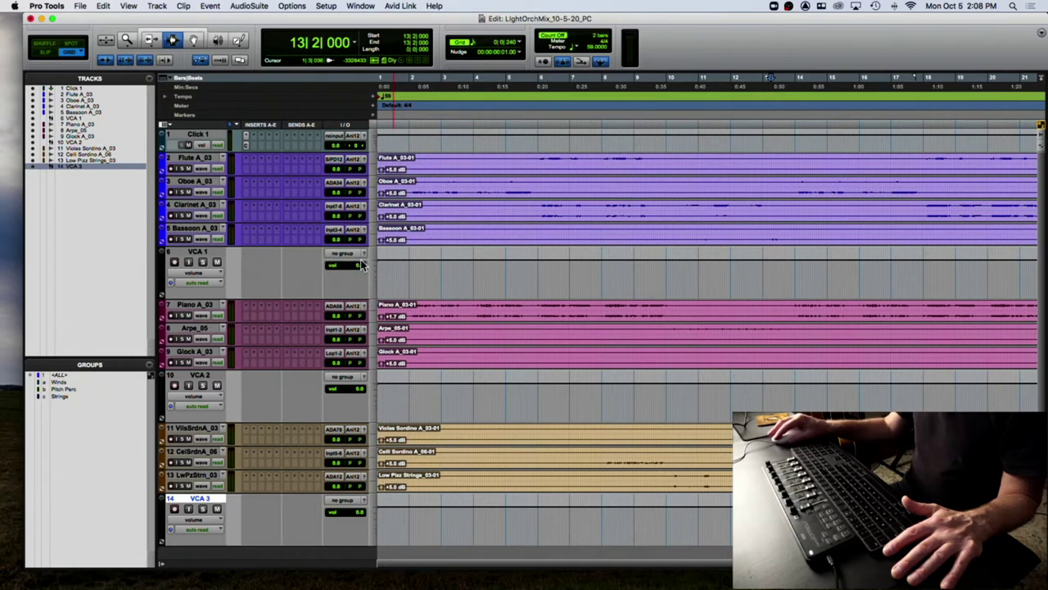
{"action": "left_click", "coordinate": [348, 255]}
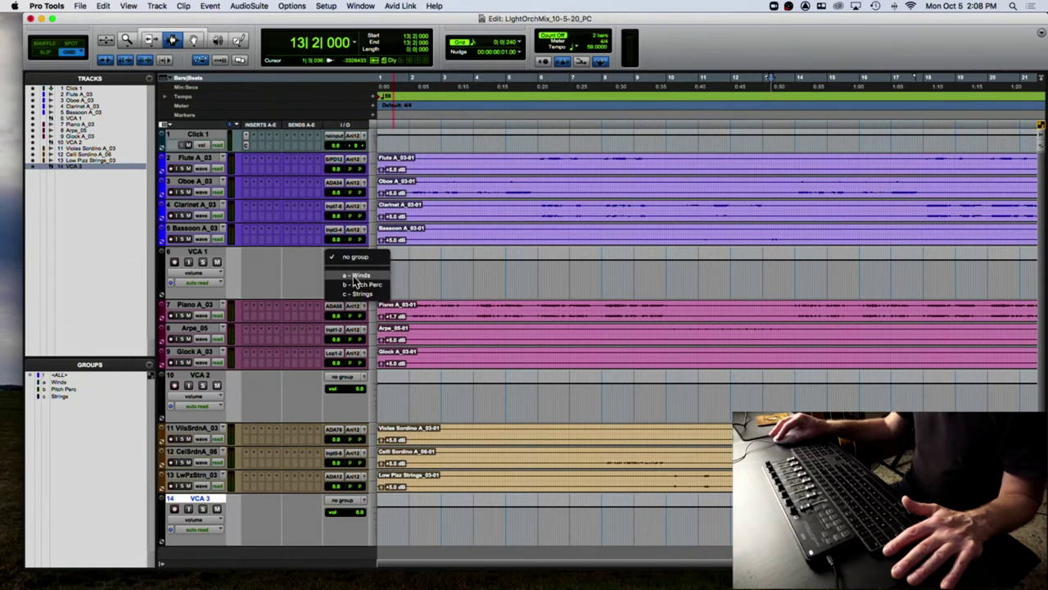
{"action": "left_click", "coordinate": [354, 276]}
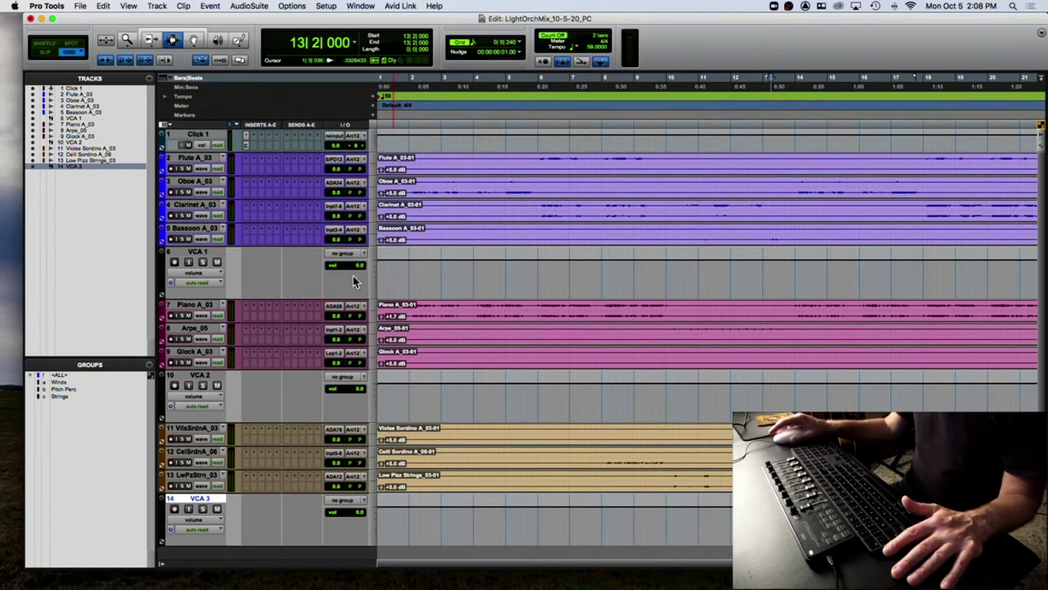
{"action": "left_click", "coordinate": [346, 380]}
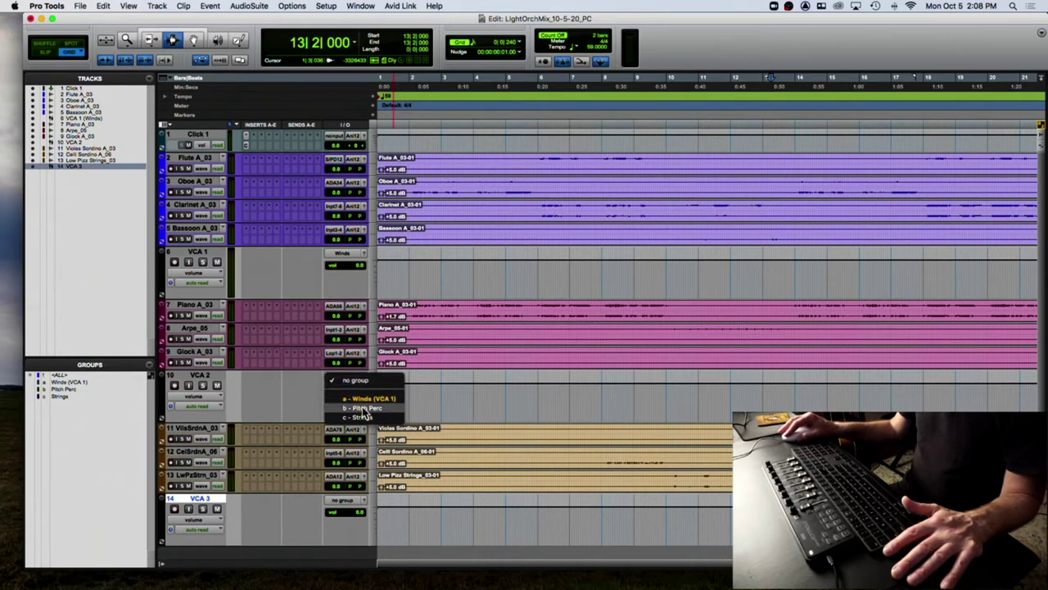
{"action": "left_click", "coordinate": [364, 408]}
{"action": "scroll", "coordinate": [344, 392], "scroll_direction": "down", "scroll_amount": 2}
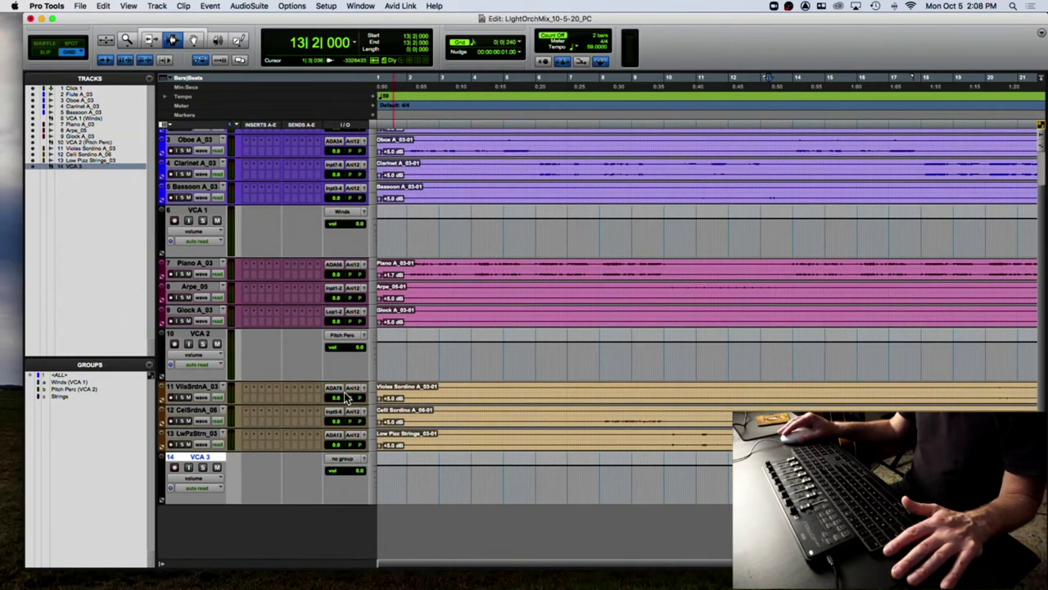
{"action": "left_click", "coordinate": [348, 459]}
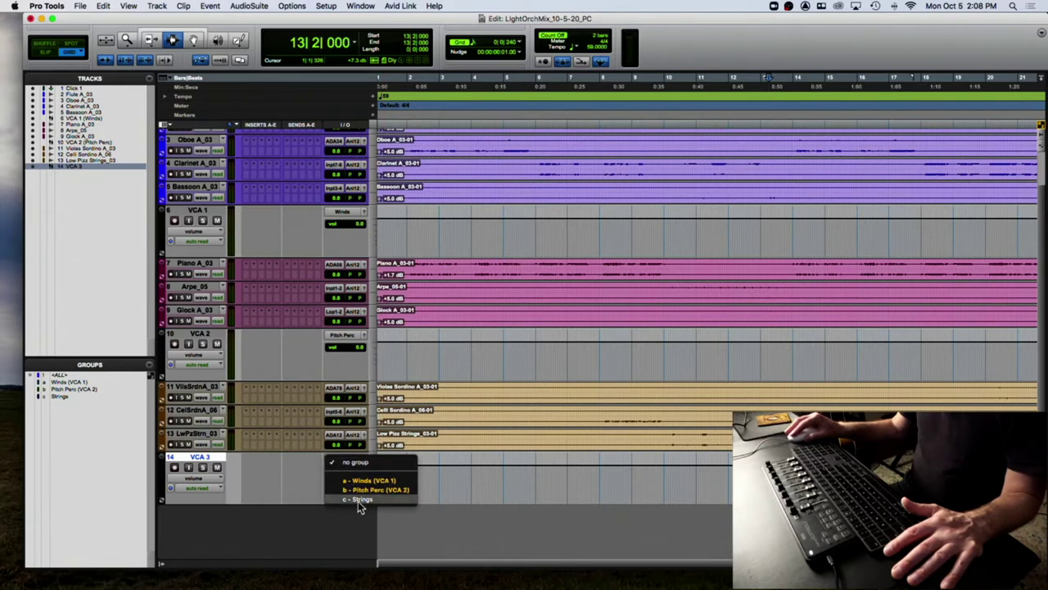
{"action": "left_click", "coordinate": [359, 501]}
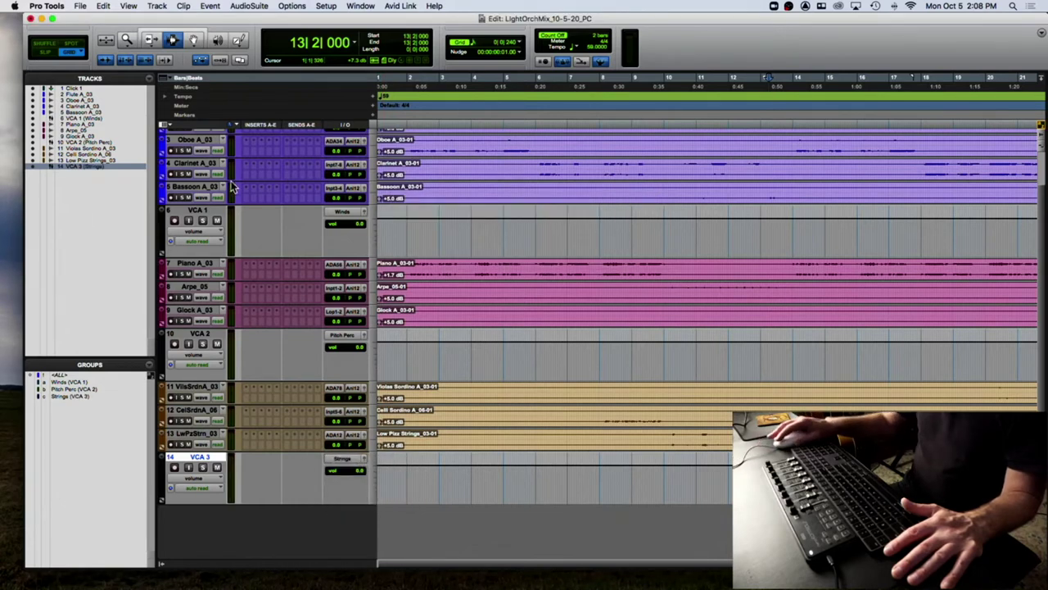
Rename the VCA 1 track as Winds VCA.
{"action": "scroll", "coordinate": [218, 227], "scroll_direction": "right", "scroll_amount": 1}
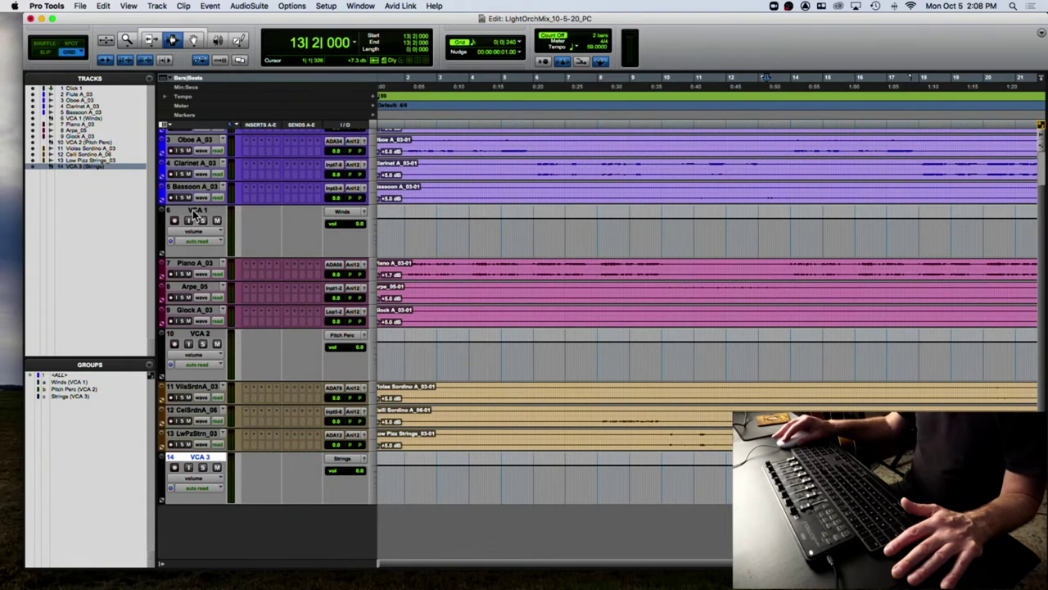
{"action": "double_click", "coordinate": [196, 212]}
{"action": "type", "text": "Winds VCA"}
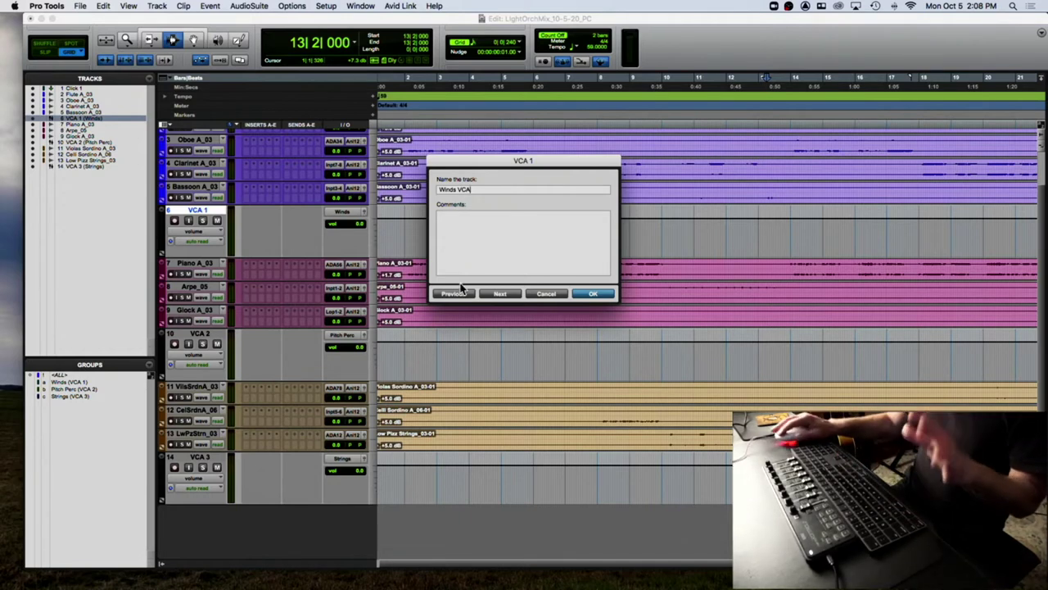
{"action": "left_click", "coordinate": [594, 293]}
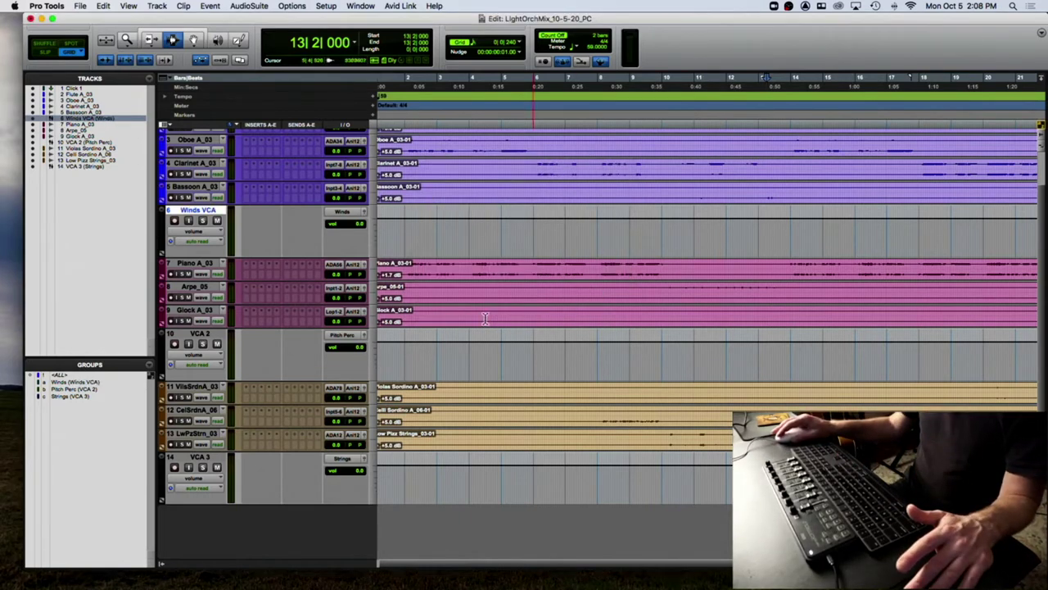
Rename the VCA 2 track as Pitch Perc VCA.
{"action": "left_click", "coordinate": [197, 335]}
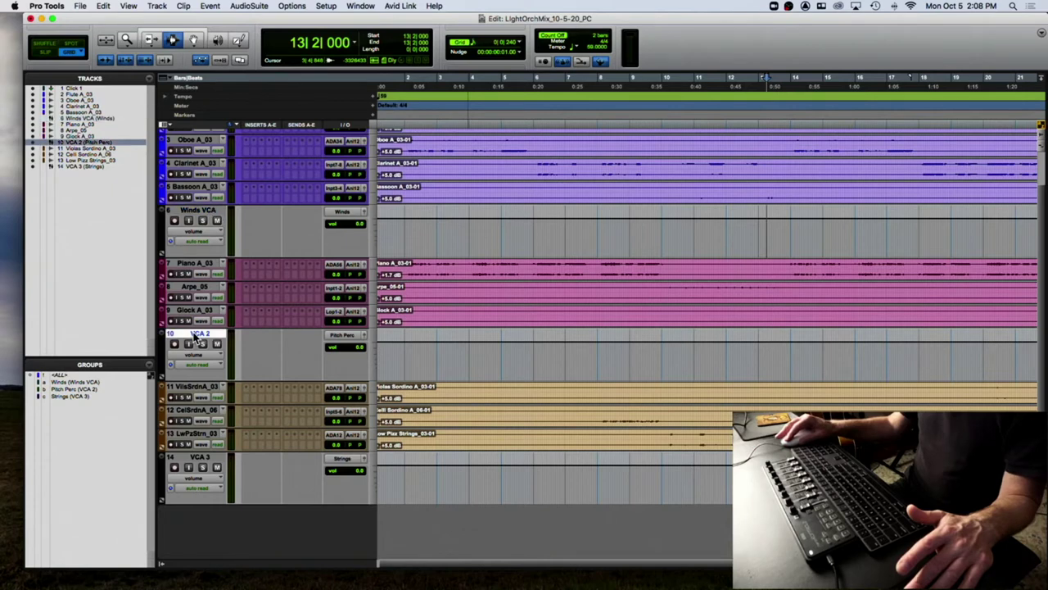
{"action": "double_click", "coordinate": [196, 335]}
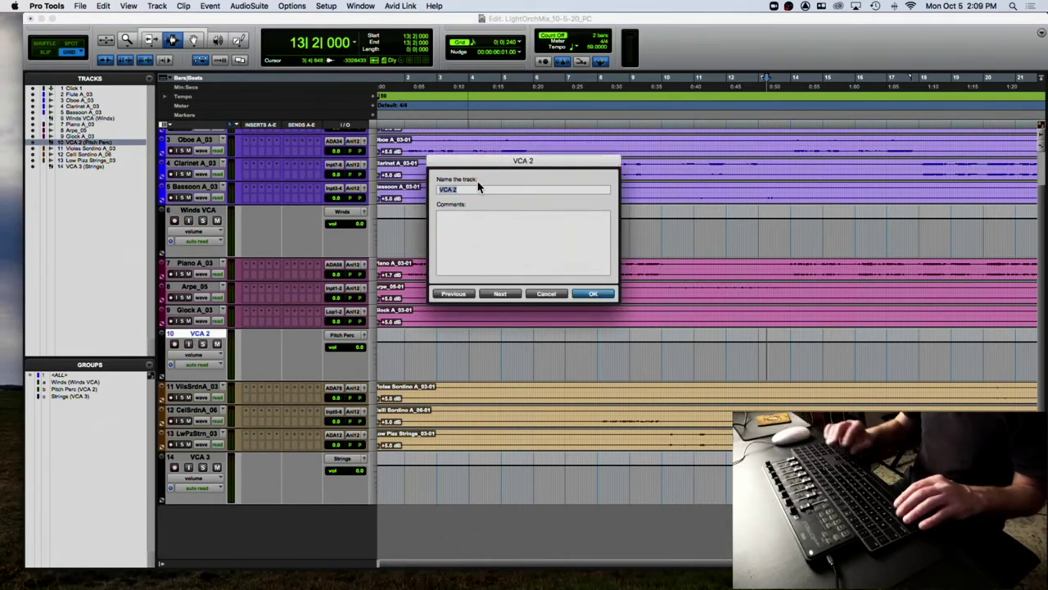
{"action": "type", "text": "Pitch"}
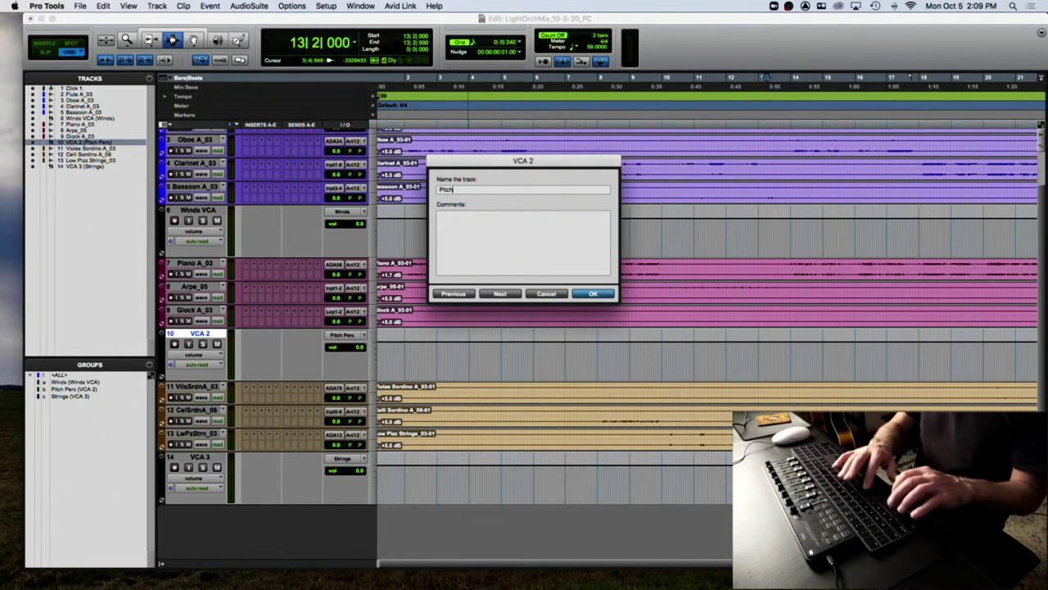
{"action": "type", "text": " Perc VCA"}
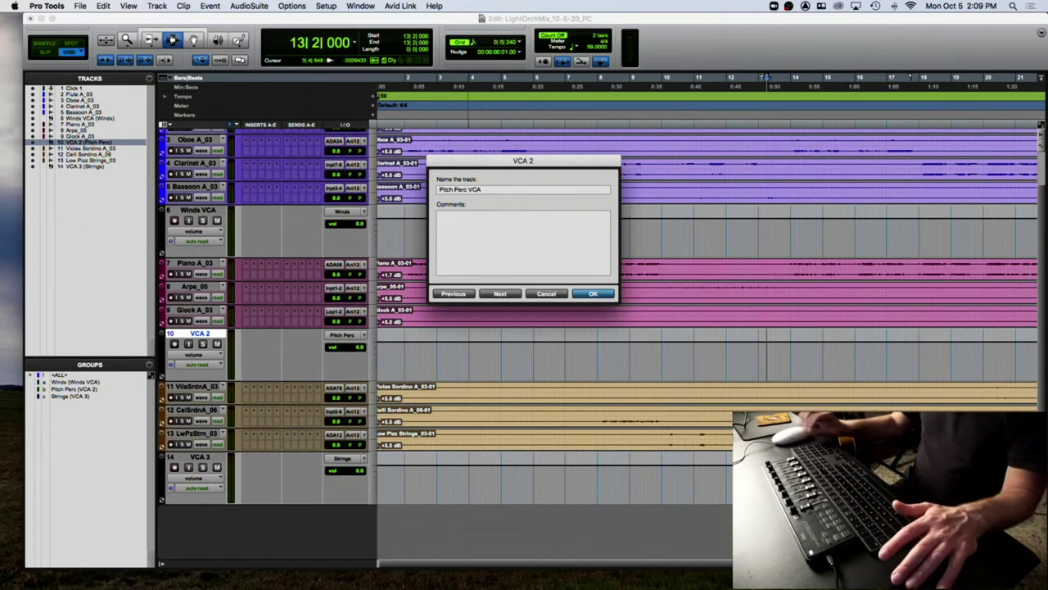
{"action": "key", "text": "Return"}
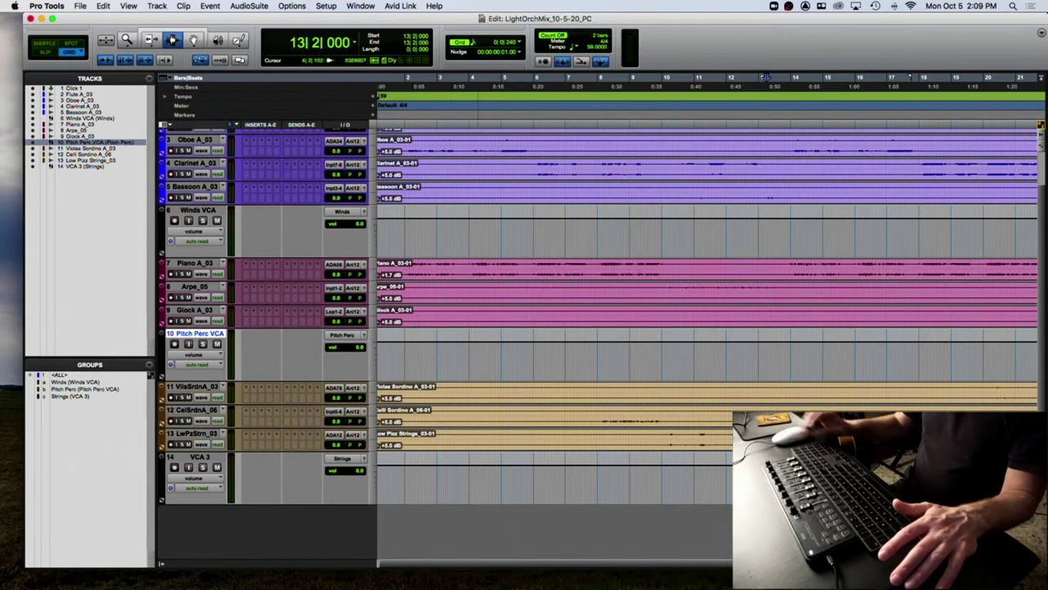
Rename the VCA 3 track as Strings VCA and reduce the VCA tracks to the same height as the audio tracks.
{"action": "double_click", "coordinate": [200, 456]}
{"action": "type", "text": "Strings VCA"}
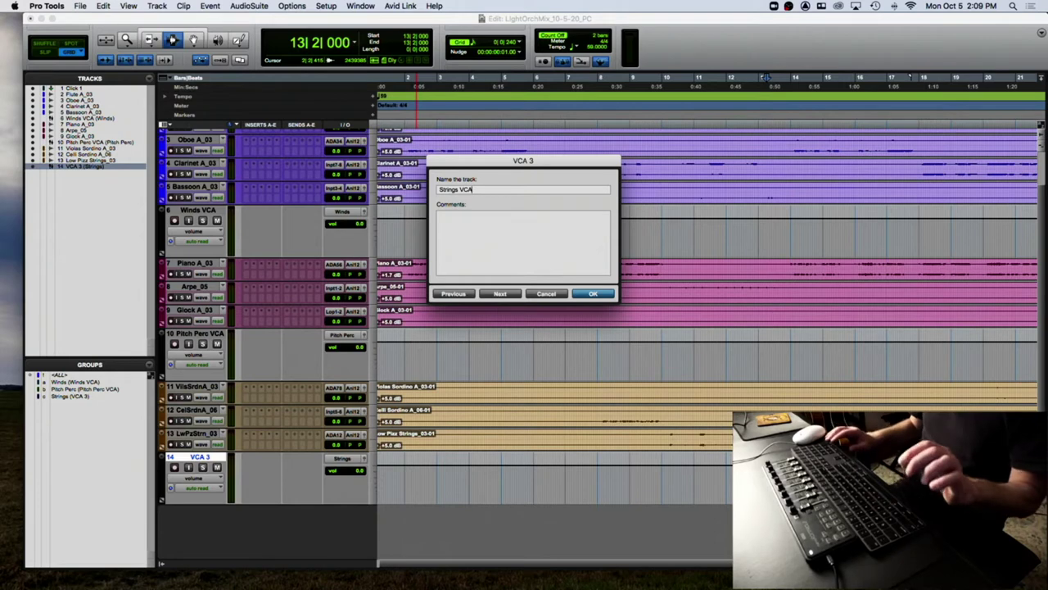
{"action": "key", "text": "Return"}
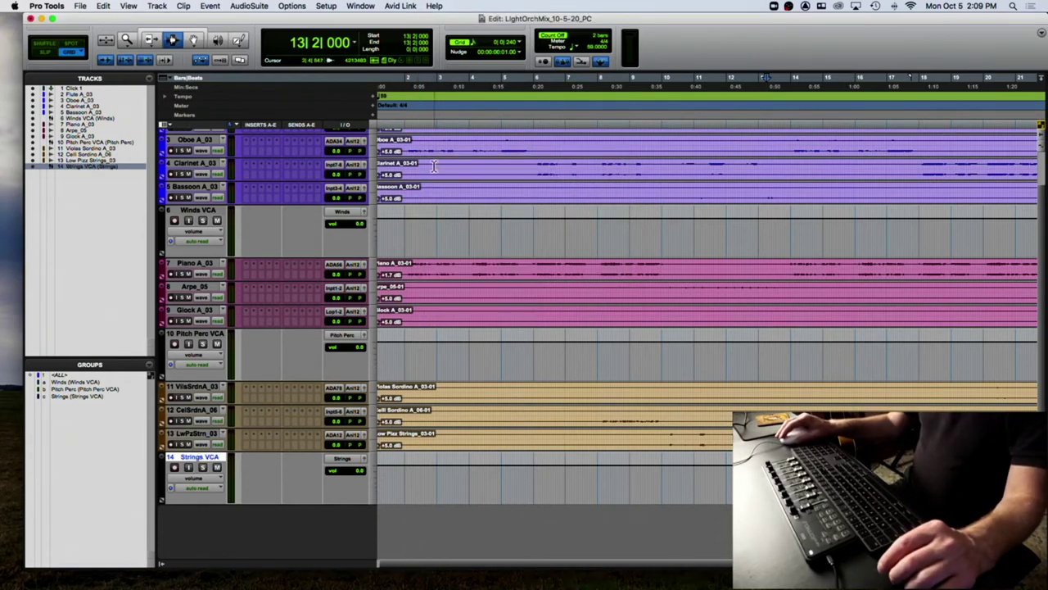
{"action": "scroll", "coordinate": [430, 165], "scroll_direction": "up", "scroll_amount": 2}
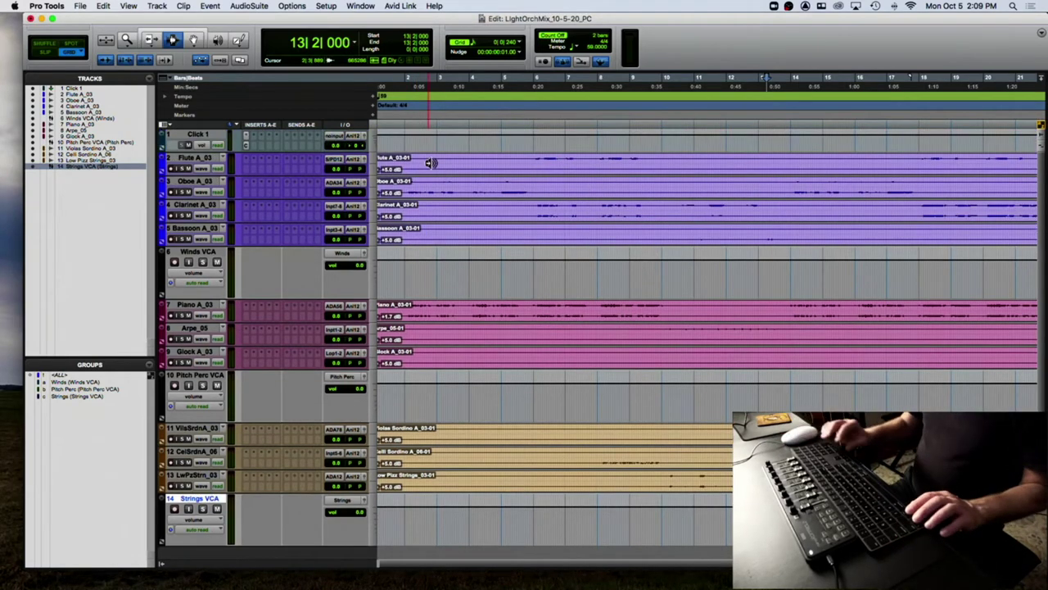
{"action": "key", "text": "ctrl+Down"}
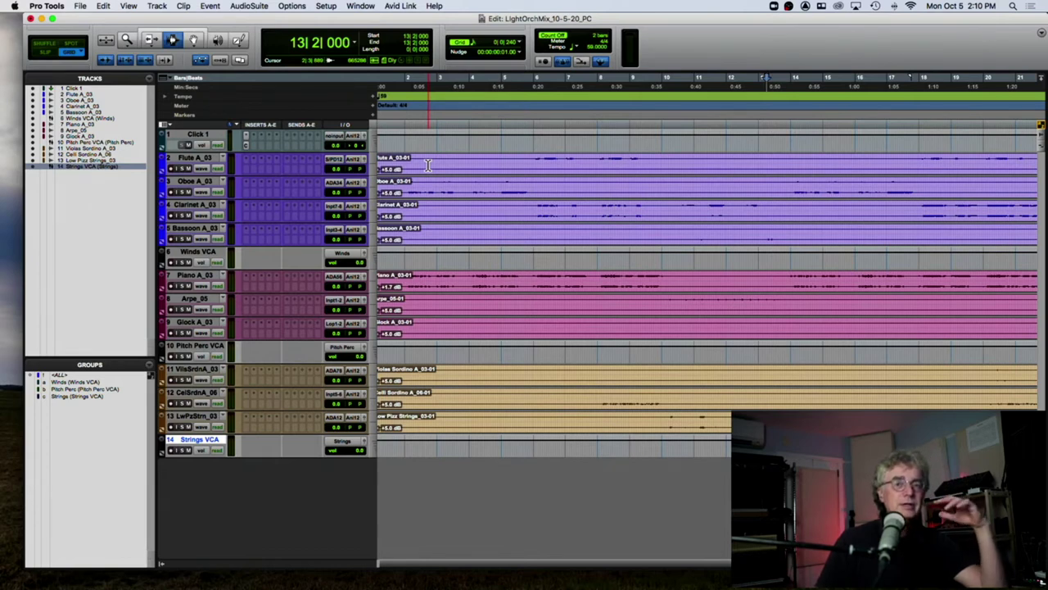
Play the mix from bar 4 and audition the instrument families using the mute and solo controls on their VCA tracks.
{"action": "left_click", "coordinate": [475, 173]}
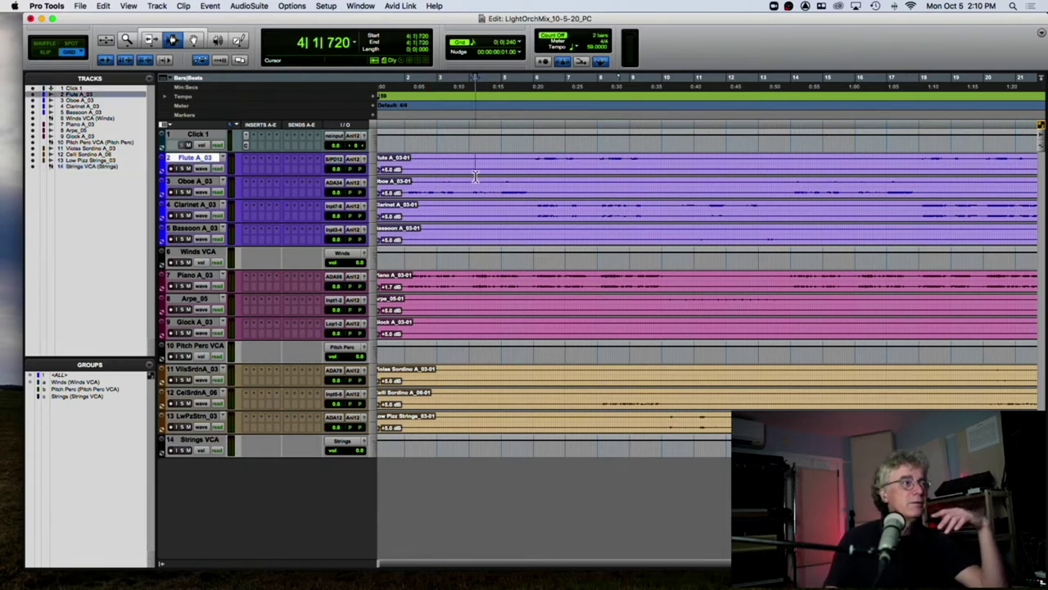
{"action": "key", "text": "space"}
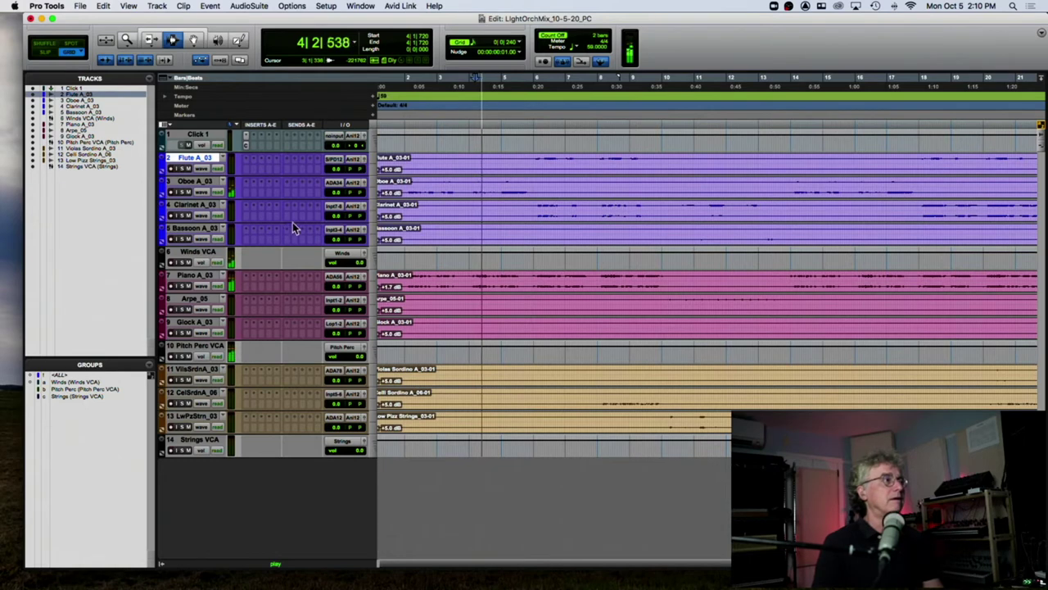
{"action": "left_click", "coordinate": [186, 262]}
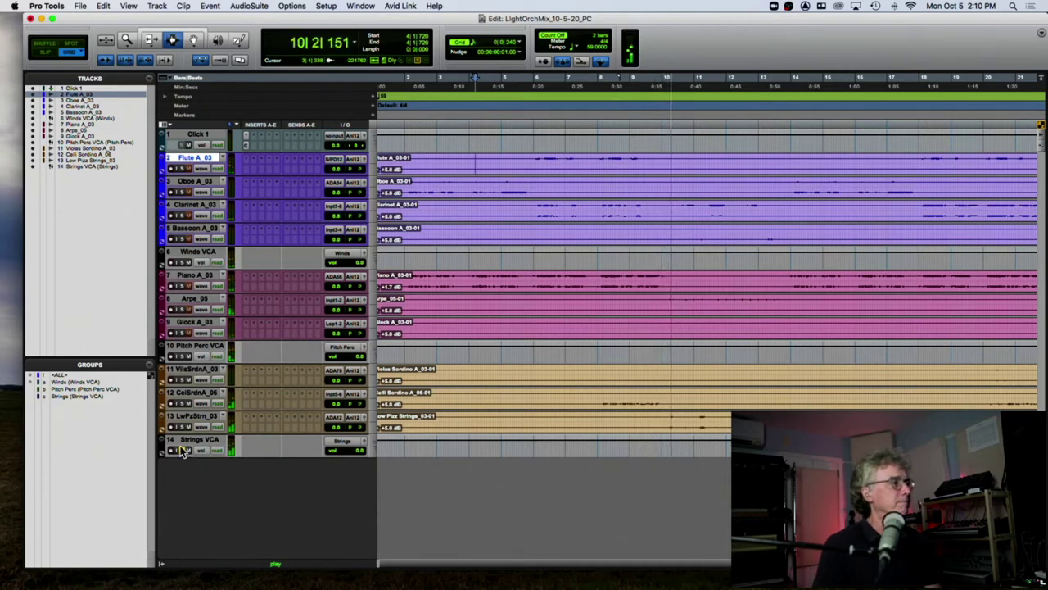
{"action": "key", "text": "space"}
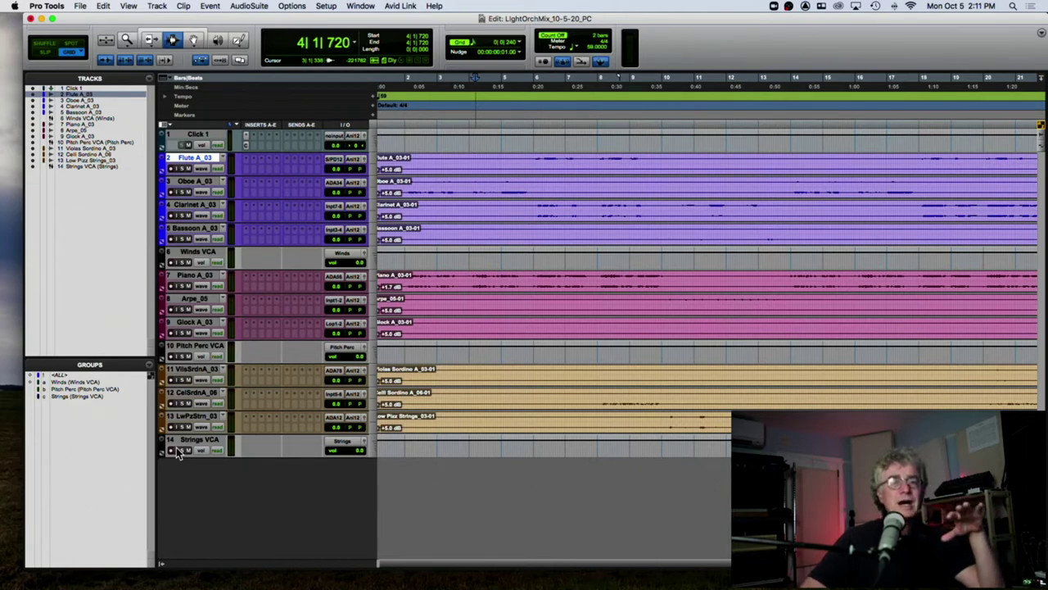
Check the installed software version in the About information and close it.
{"action": "scroll", "coordinate": [180, 307], "scroll_direction": "right", "scroll_amount": 5}
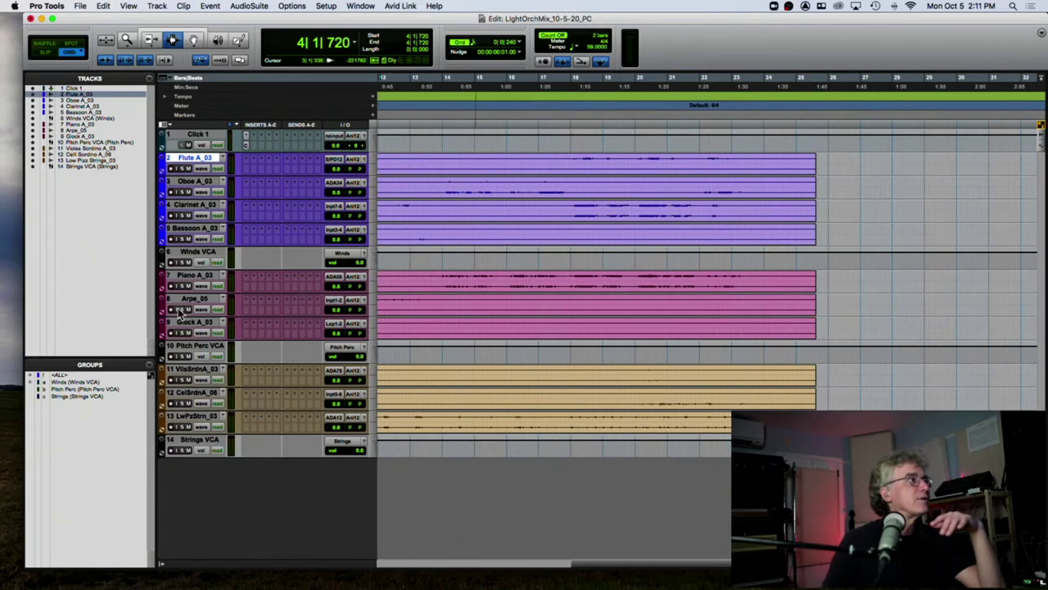
{"action": "left_click", "coordinate": [51, 6]}
{"action": "left_click", "coordinate": [70, 16]}
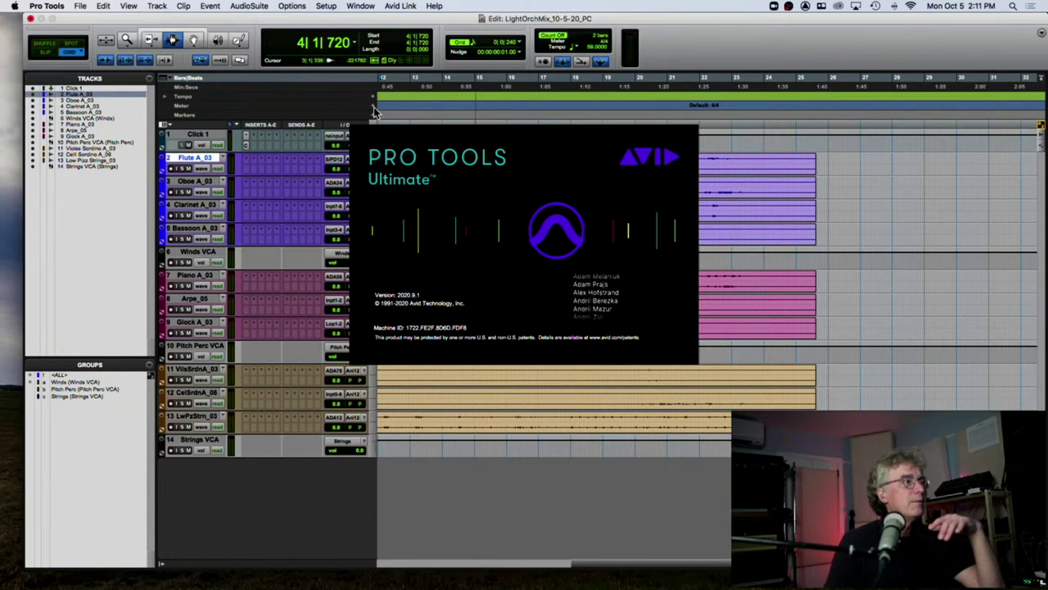
{"action": "left_click", "coordinate": [442, 199]}
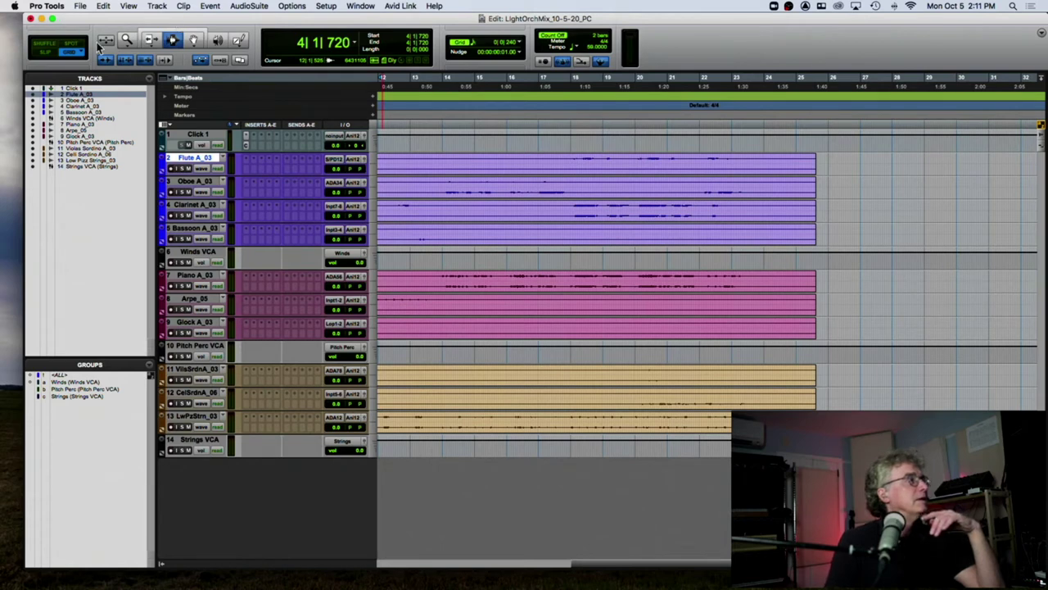
Create three Basic Folder tracks directly below the Click 1 track.
{"action": "left_click", "coordinate": [192, 135]}
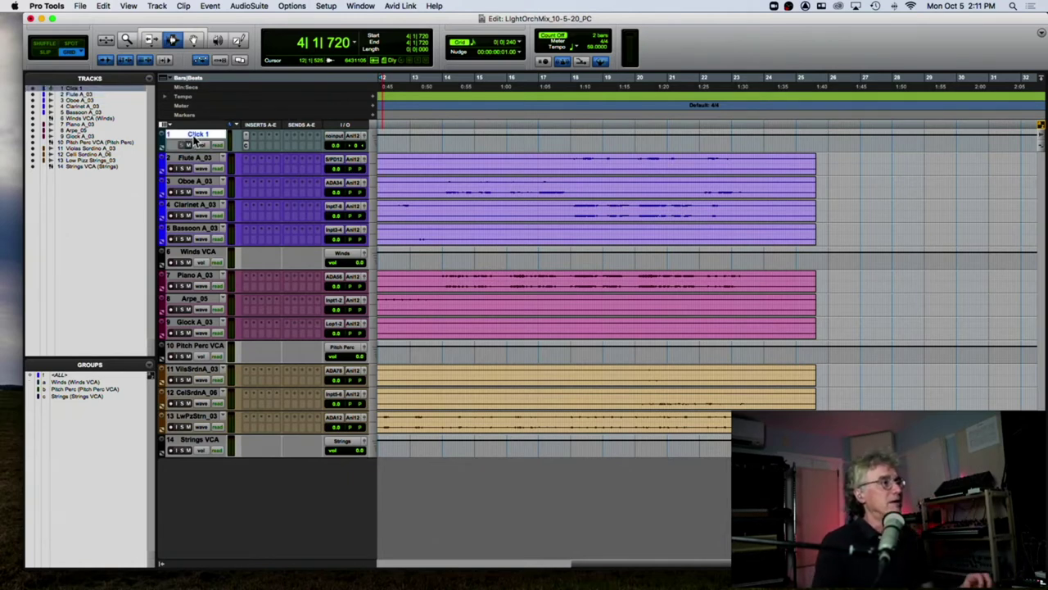
{"action": "key", "text": "super+shift+n"}
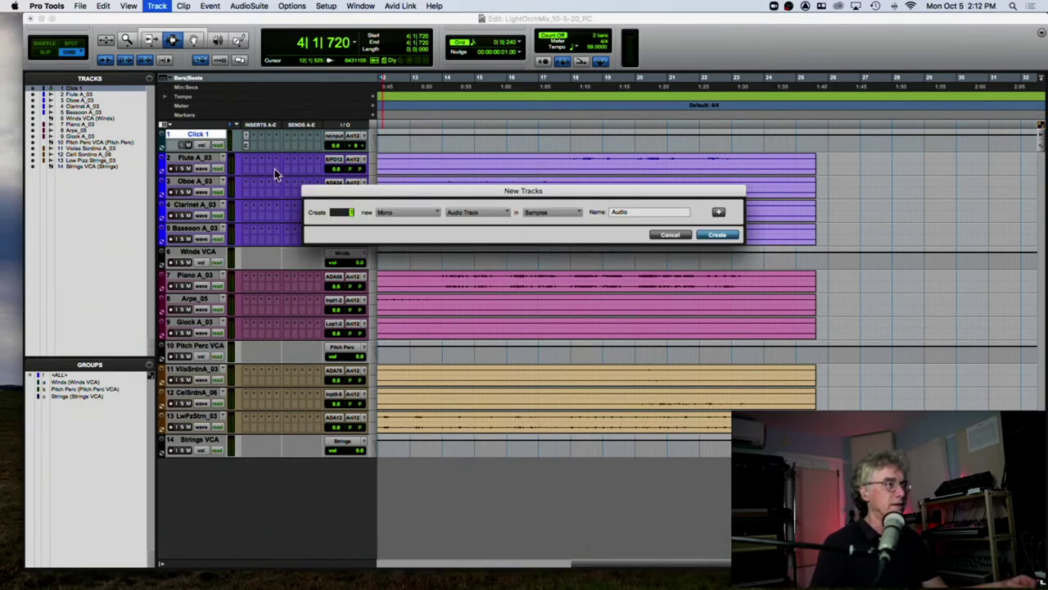
{"action": "left_click", "coordinate": [463, 213]}
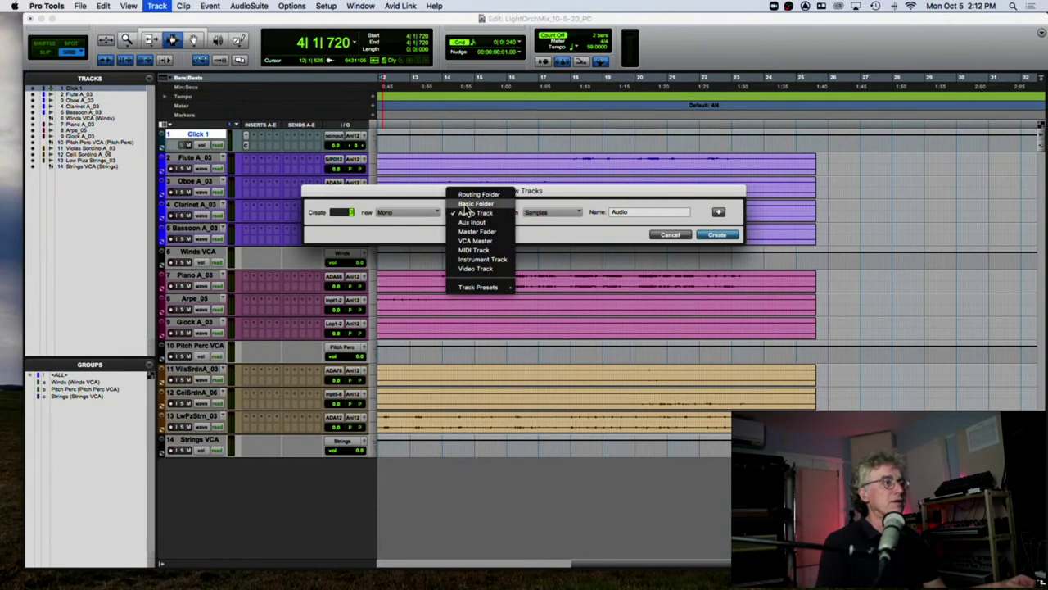
{"action": "left_click", "coordinate": [466, 204]}
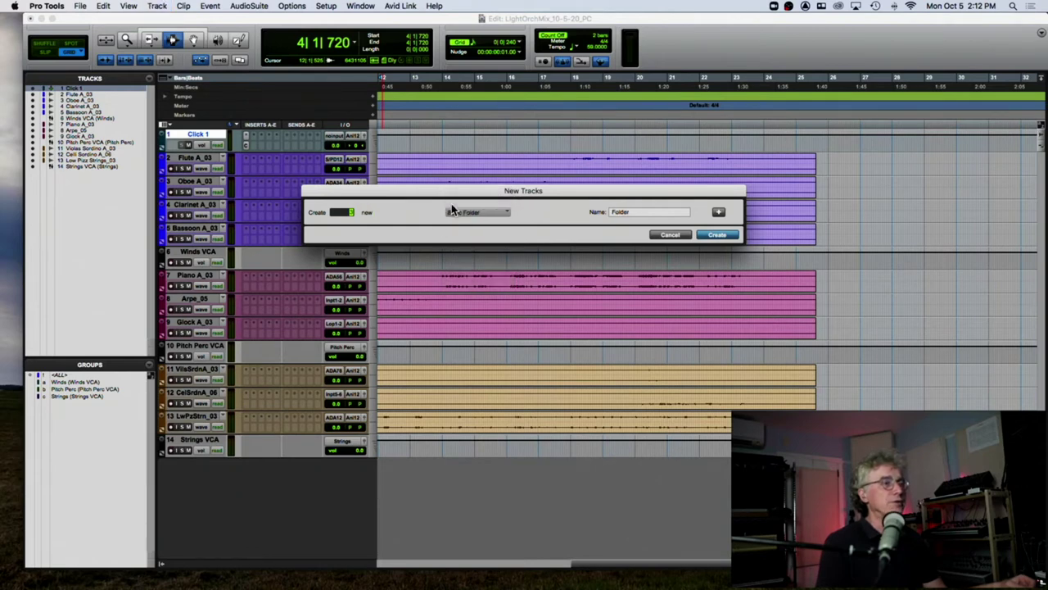
{"action": "left_click", "coordinate": [716, 235]}
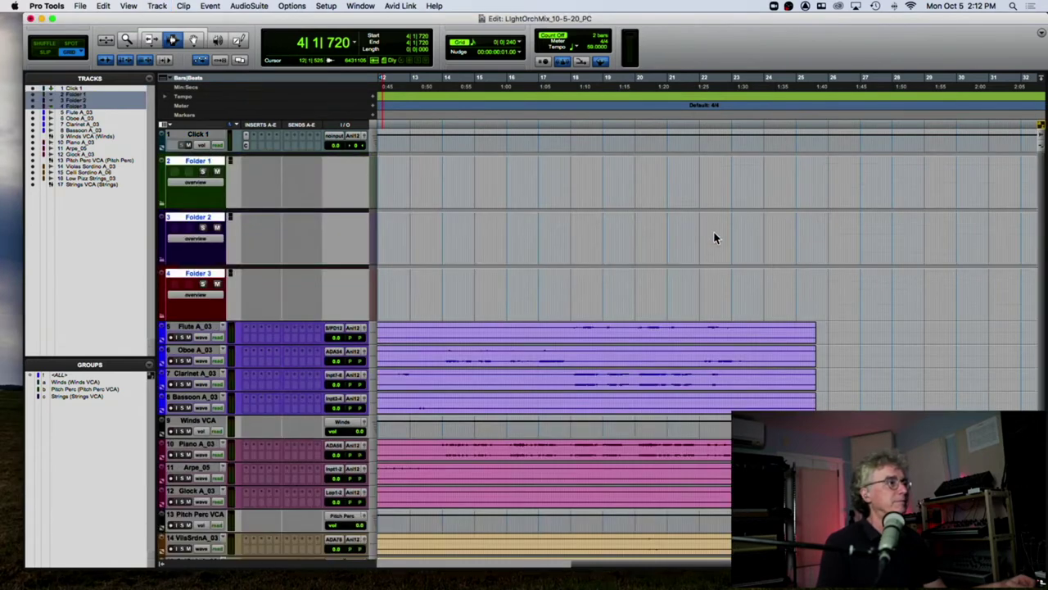
Rename the three new folder tracks, in order, as Winds, Pitch Perc and Strings.
{"action": "double_click", "coordinate": [186, 164]}
{"action": "type", "text": "W"}
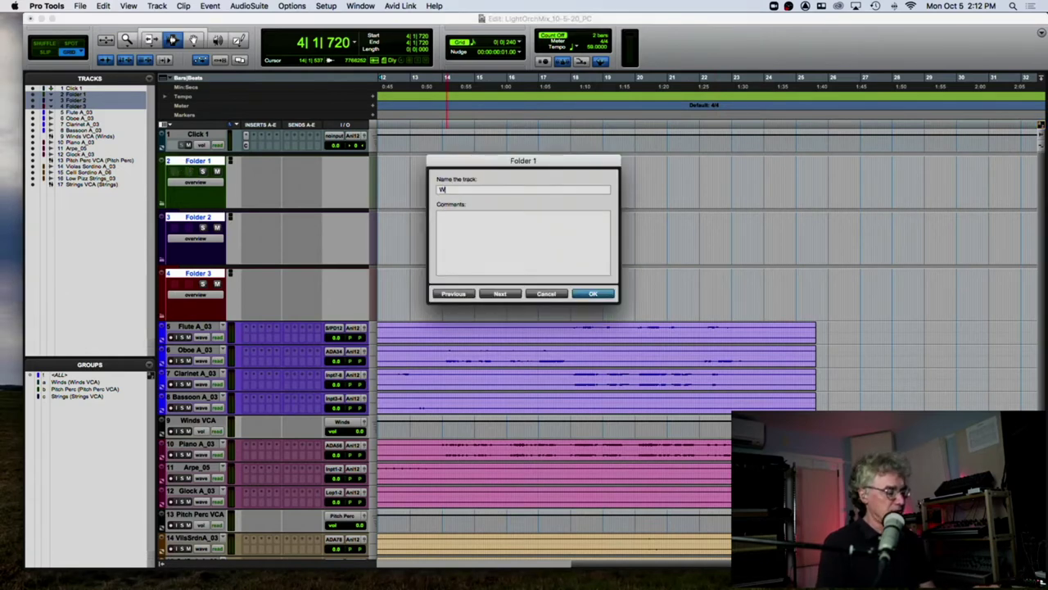
{"action": "type", "text": "inds"}
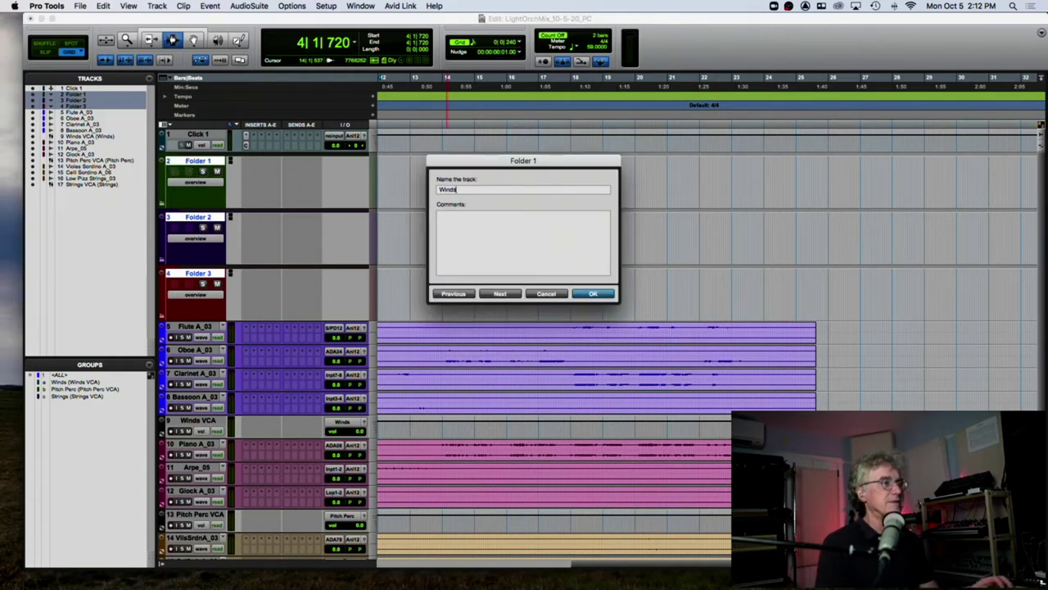
{"action": "left_click", "coordinate": [500, 294]}
{"action": "type", "text": "Pitc"}
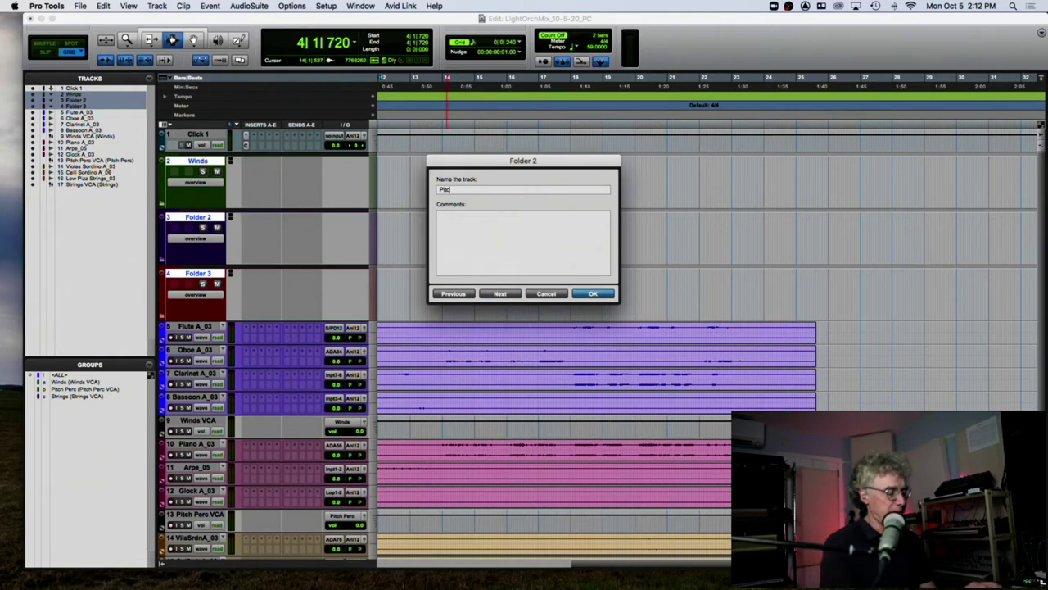
{"action": "type", "text": "h Perc"}
{"action": "left_click", "coordinate": [515, 296]}
{"action": "type", "text": "Strings"}
{"action": "key", "text": "Return"}
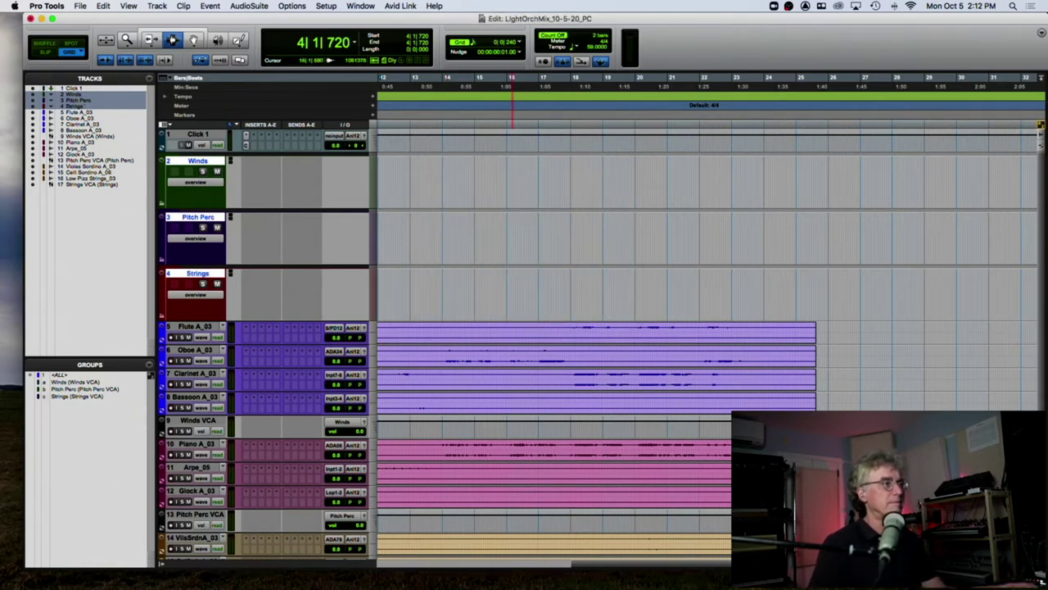
Move the Flute, Oboe, Clarinet and Bassoon tracks together into the Winds folder.
{"action": "left_click", "coordinate": [197, 327]}
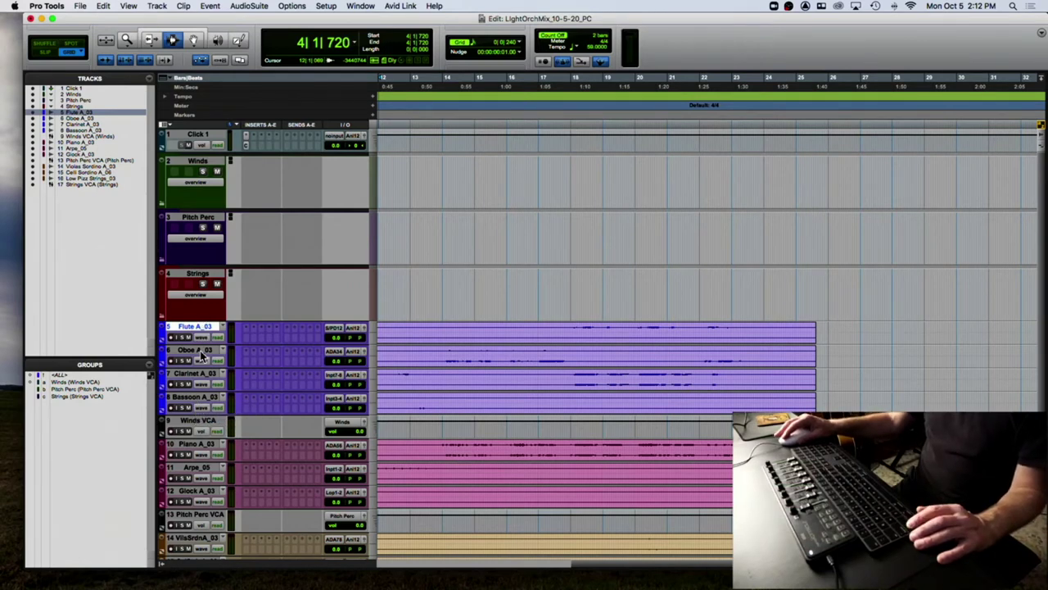
{"action": "left_click", "coordinate": [201, 398], "text": "shift"}
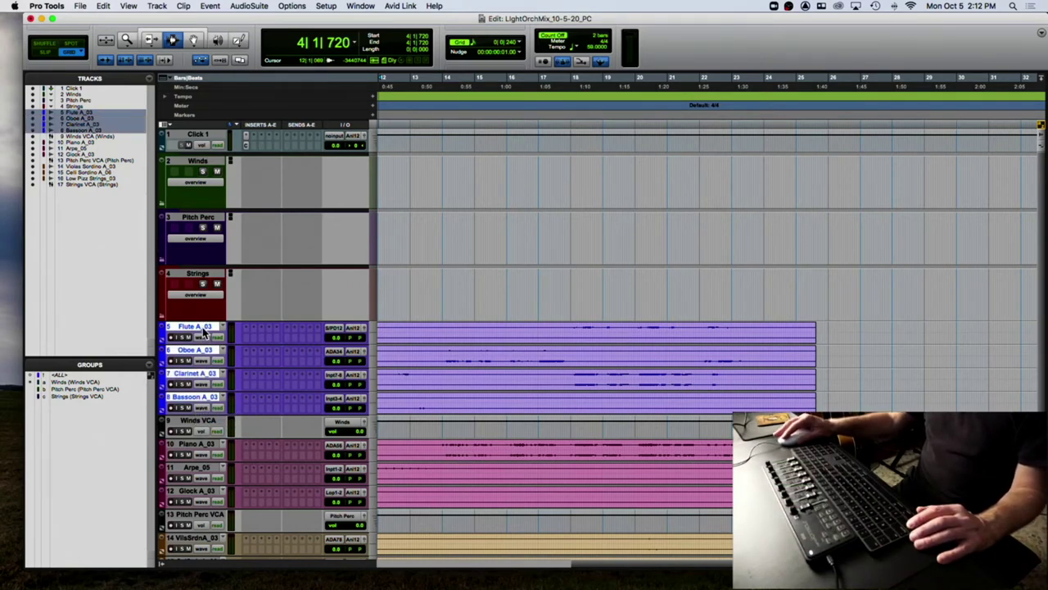
{"action": "left_click_drag", "start_coordinate": [204, 329], "coordinate": [208, 196]}
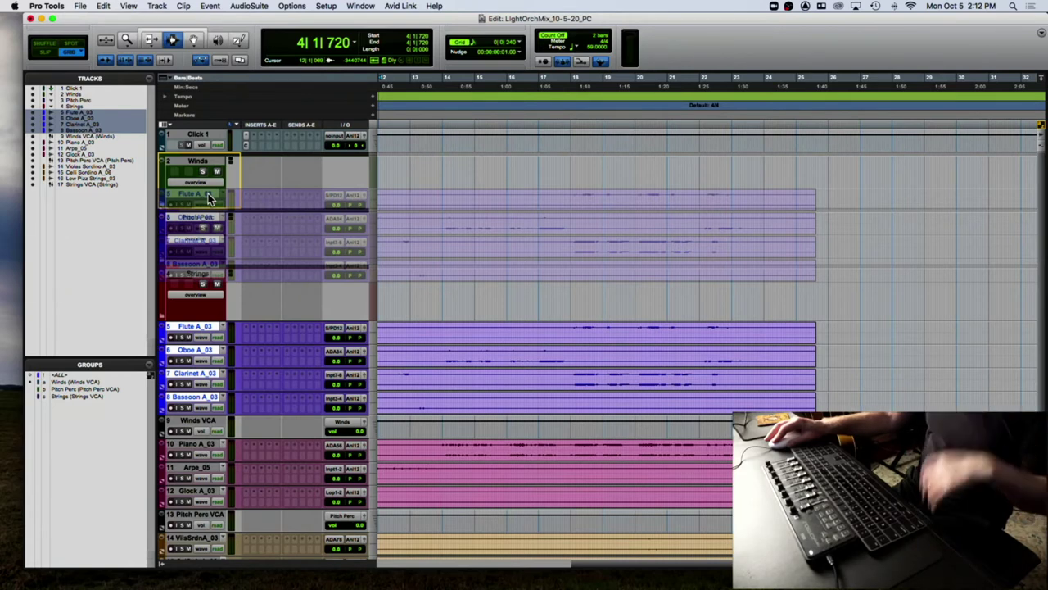
{"action": "left_click_drag", "start_coordinate": [208, 193], "coordinate": [209, 192]}
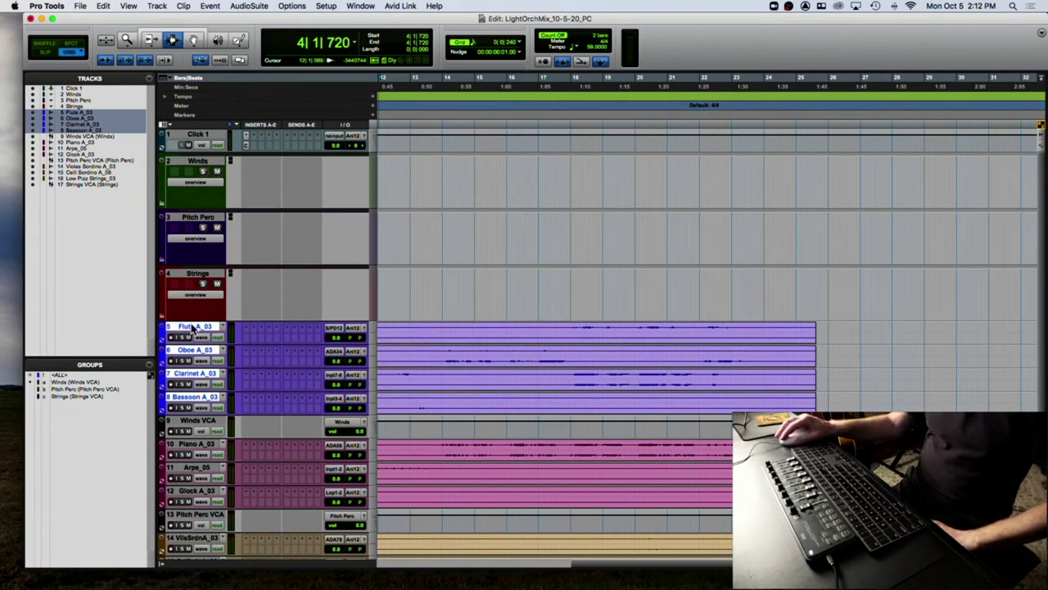
{"action": "left_click_drag", "start_coordinate": [193, 325], "coordinate": [196, 184]}
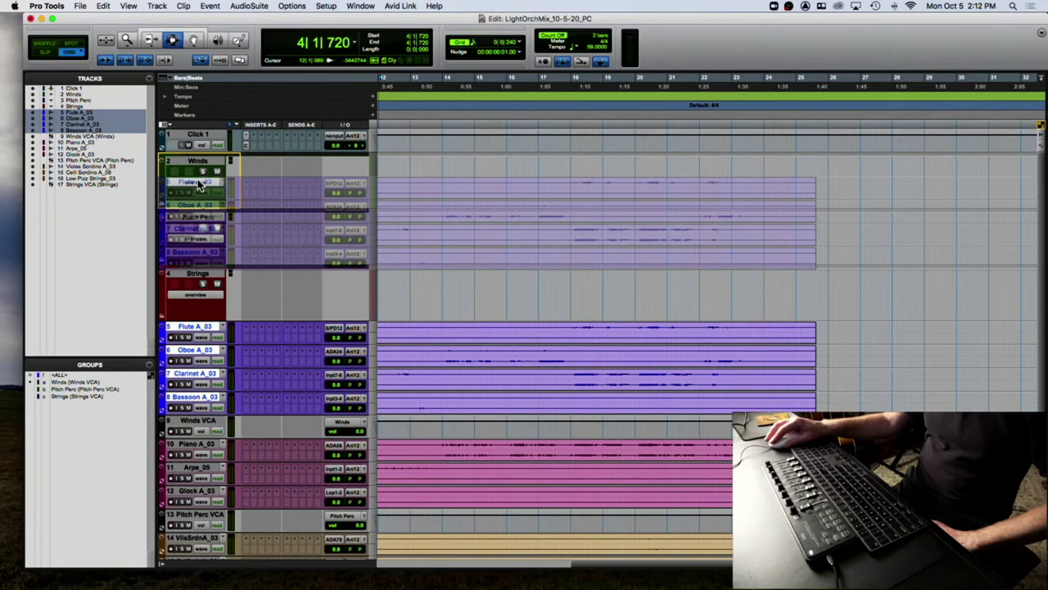
{"action": "left_click_drag", "start_coordinate": [196, 184], "coordinate": [198, 185]}
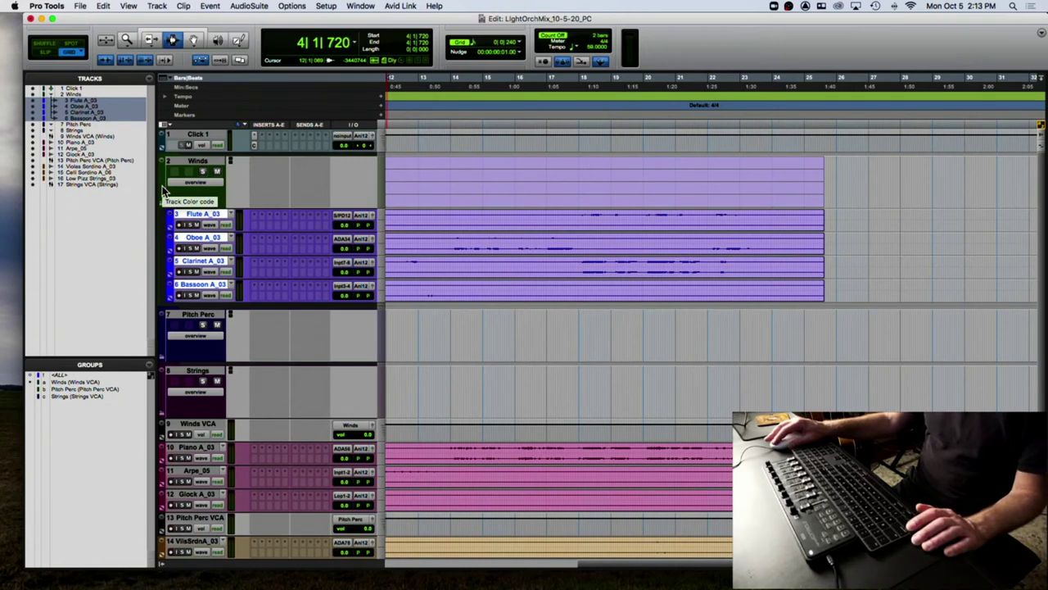
Color the Winds folder and its four wind tracks the same blue.
{"action": "left_click", "coordinate": [163, 191]}
{"action": "left_click", "coordinate": [196, 286], "text": "shift"}
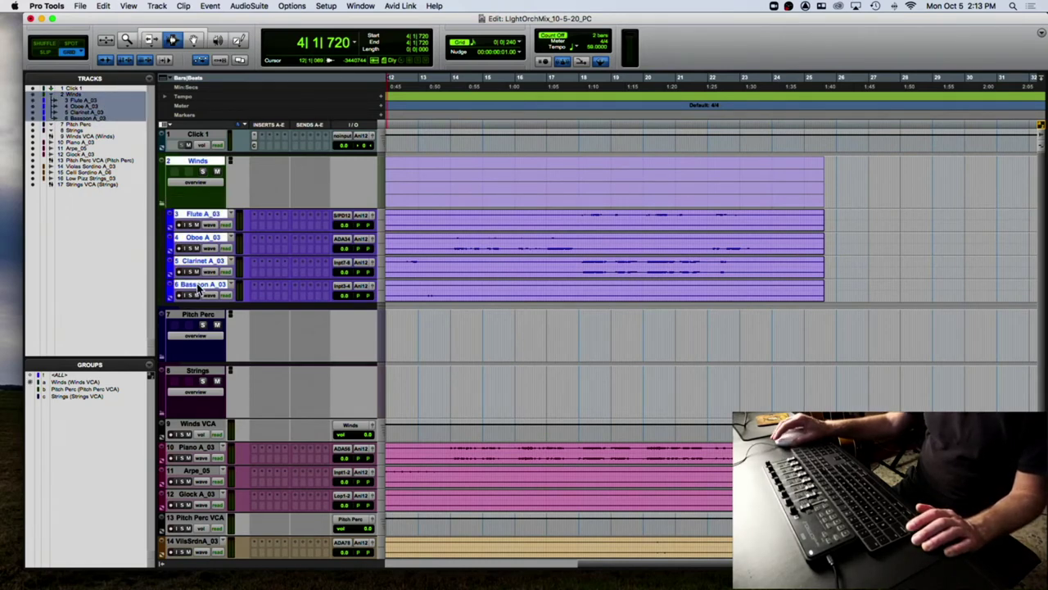
{"action": "double_click", "coordinate": [164, 180]}
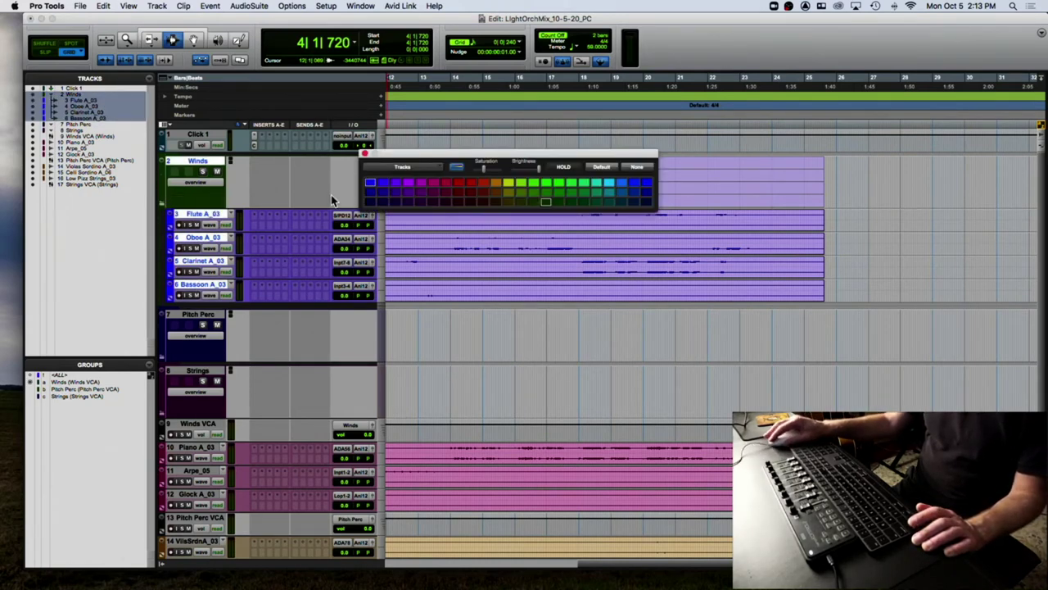
{"action": "left_click", "coordinate": [374, 182]}
{"action": "left_click", "coordinate": [365, 153]}
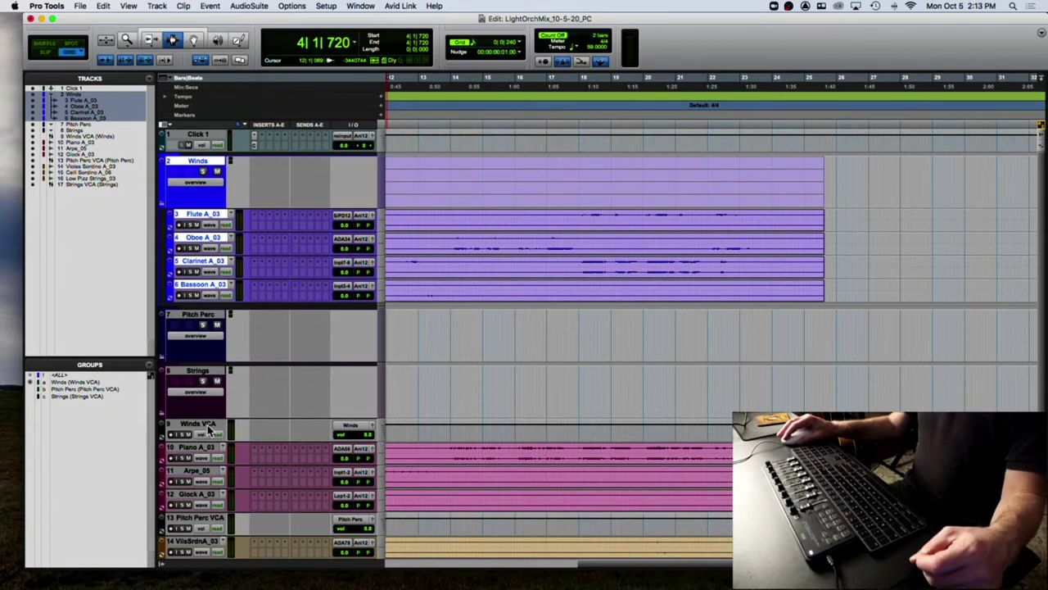
Solo and unsolo the Winds folder, and collapse it to hide its member tracks.
{"action": "left_click", "coordinate": [204, 173]}
{"action": "left_click", "coordinate": [203, 172]}
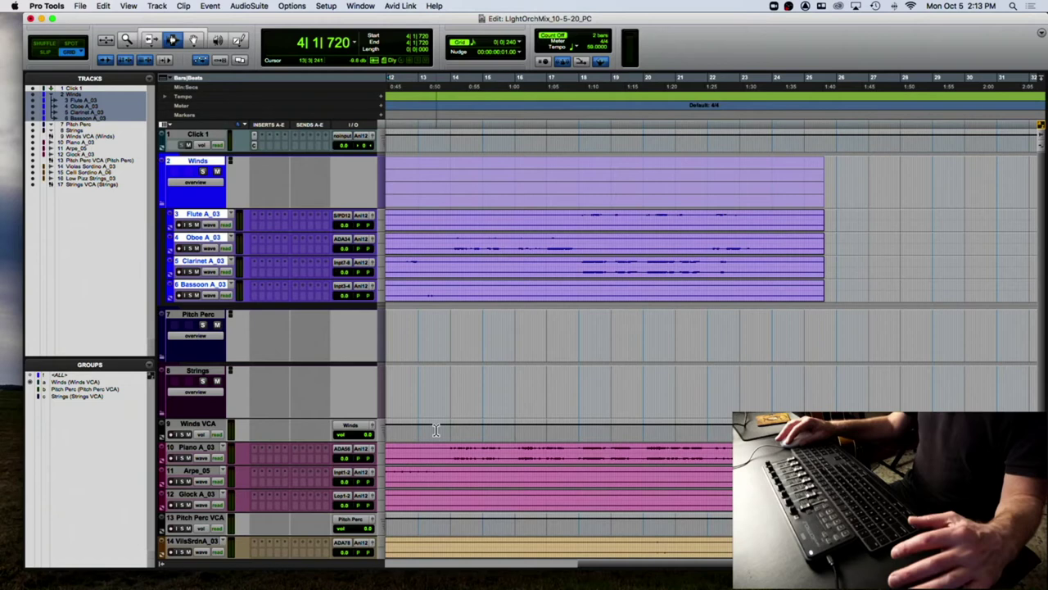
{"action": "left_click", "coordinate": [162, 202]}
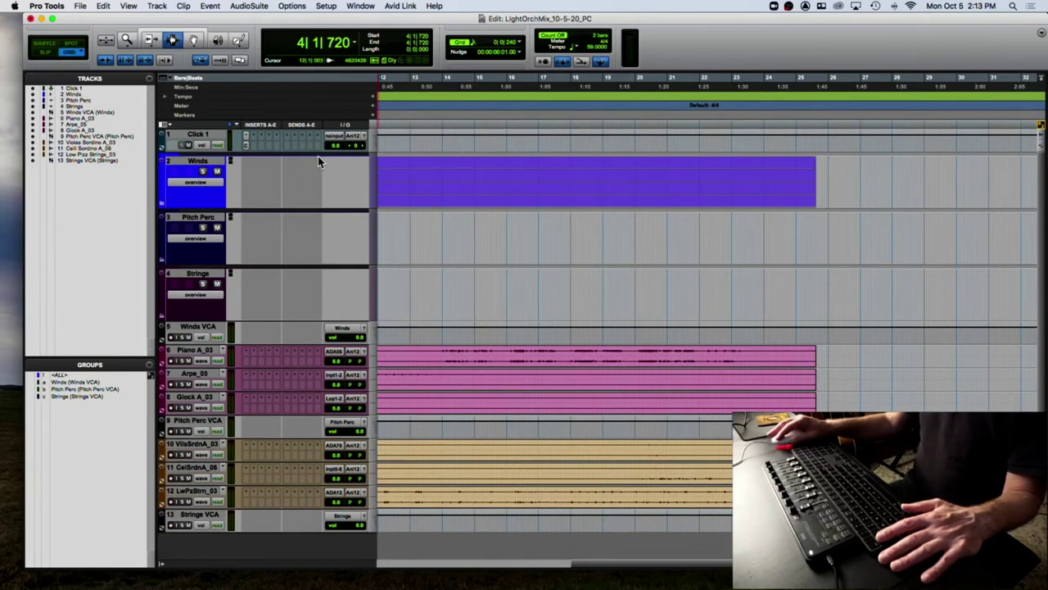
Move the Pitch Perc folder below the Pitch Perc VCA and the Strings folder below the Low Pizz Strings track.
{"action": "left_click", "coordinate": [193, 227]}
{"action": "left_click_drag", "start_coordinate": [196, 275], "coordinate": [195, 443]}
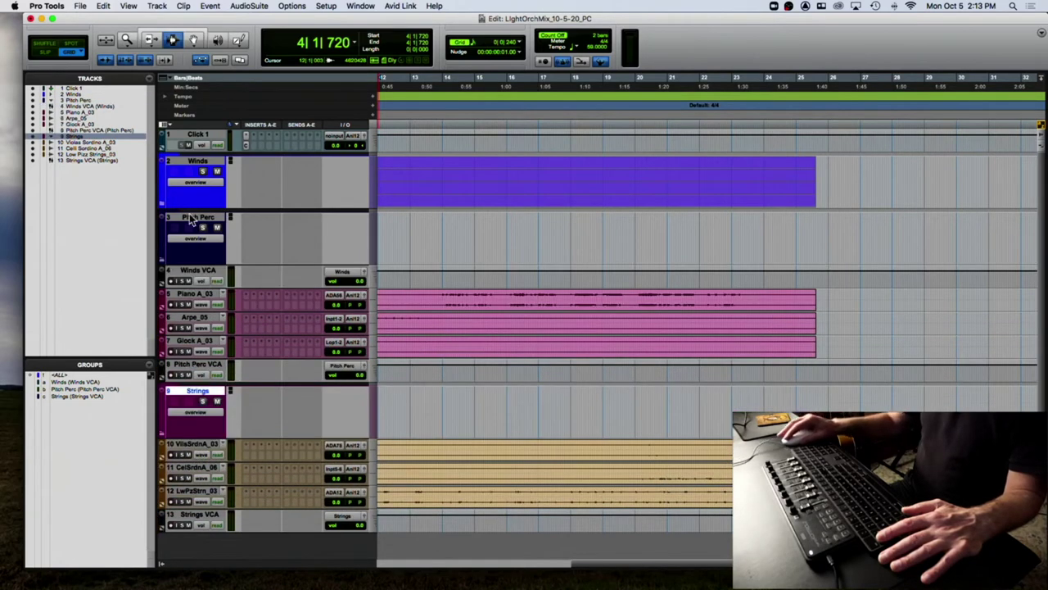
{"action": "left_click_drag", "start_coordinate": [190, 220], "coordinate": [190, 519]}
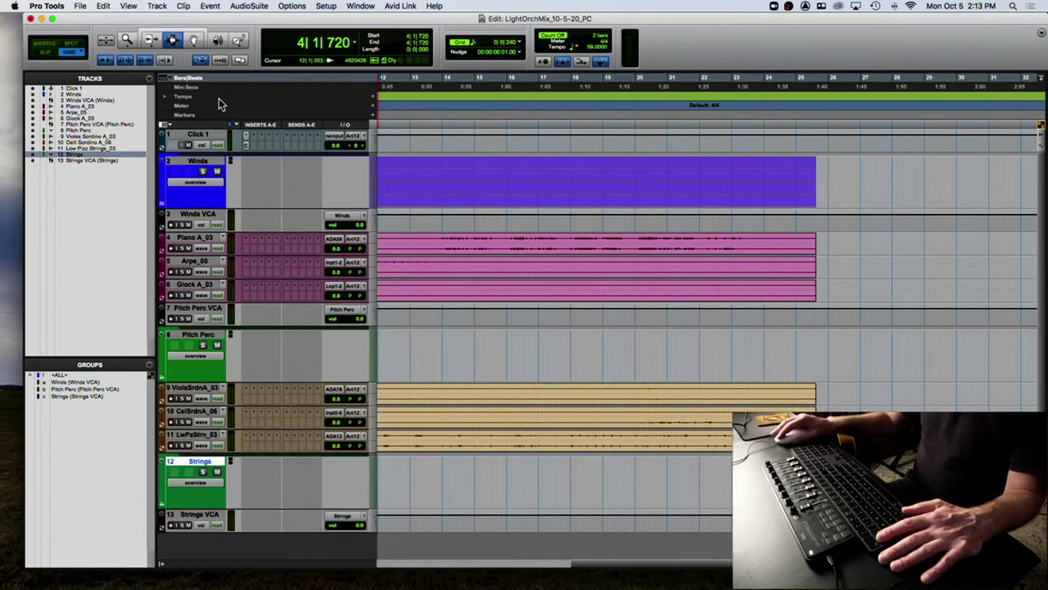
Move the Piano, Arpe, Glock and Pitch Perc VCA tracks into the Pitch Perc folder and collapse it.
{"action": "left_click", "coordinate": [201, 236]}
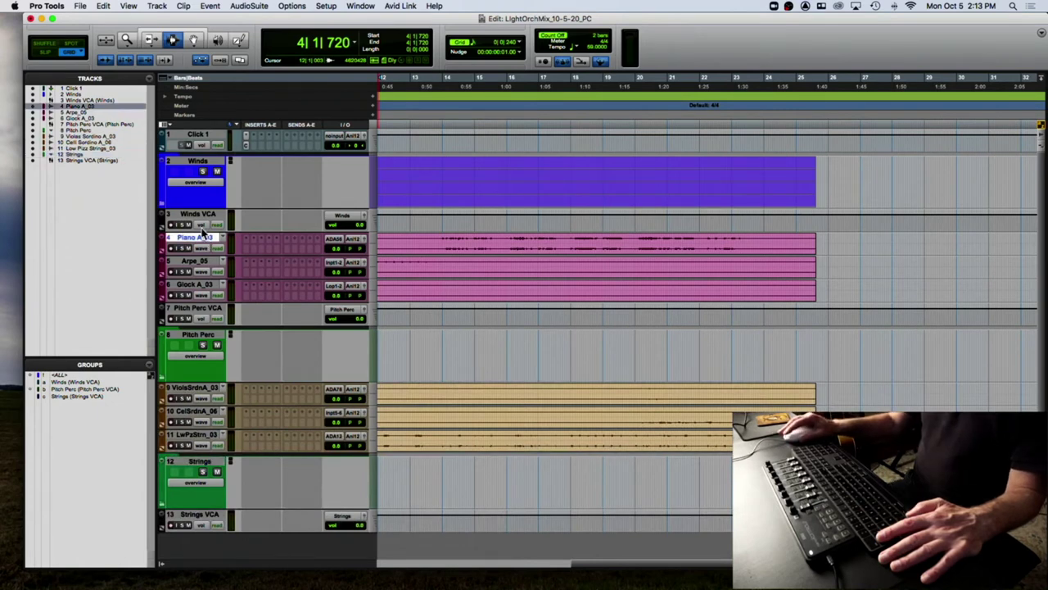
{"action": "left_click", "coordinate": [196, 309], "text": "shift"}
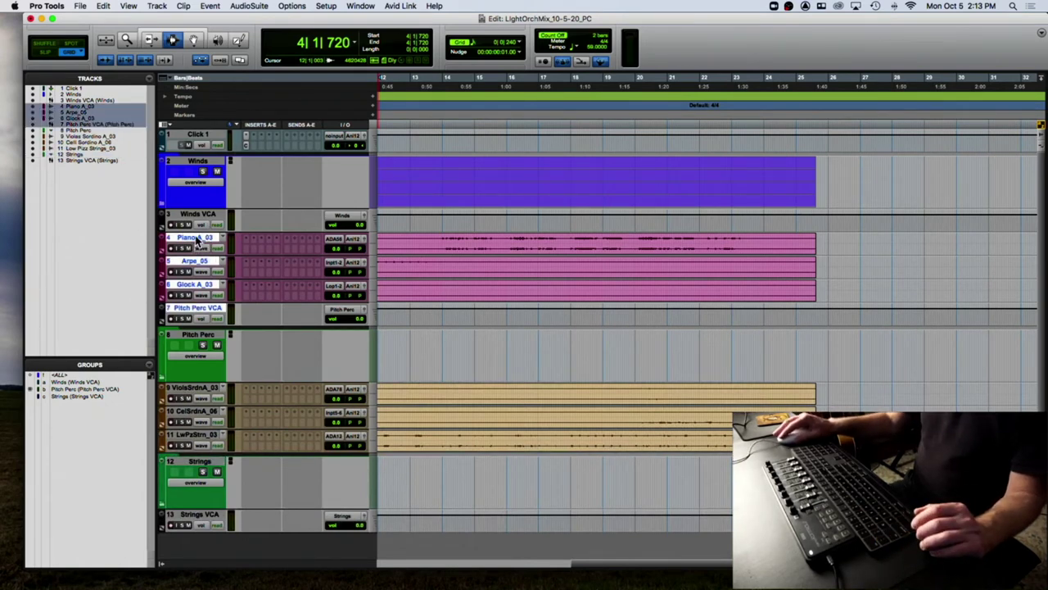
{"action": "left_click_drag", "start_coordinate": [197, 239], "coordinate": [200, 344]}
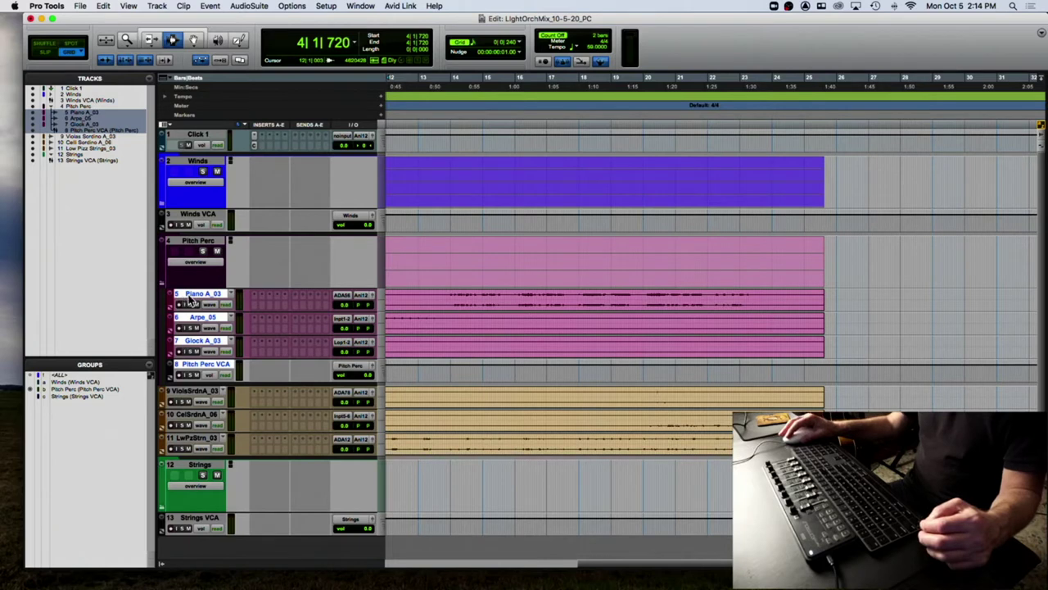
{"action": "left_click", "coordinate": [162, 288]}
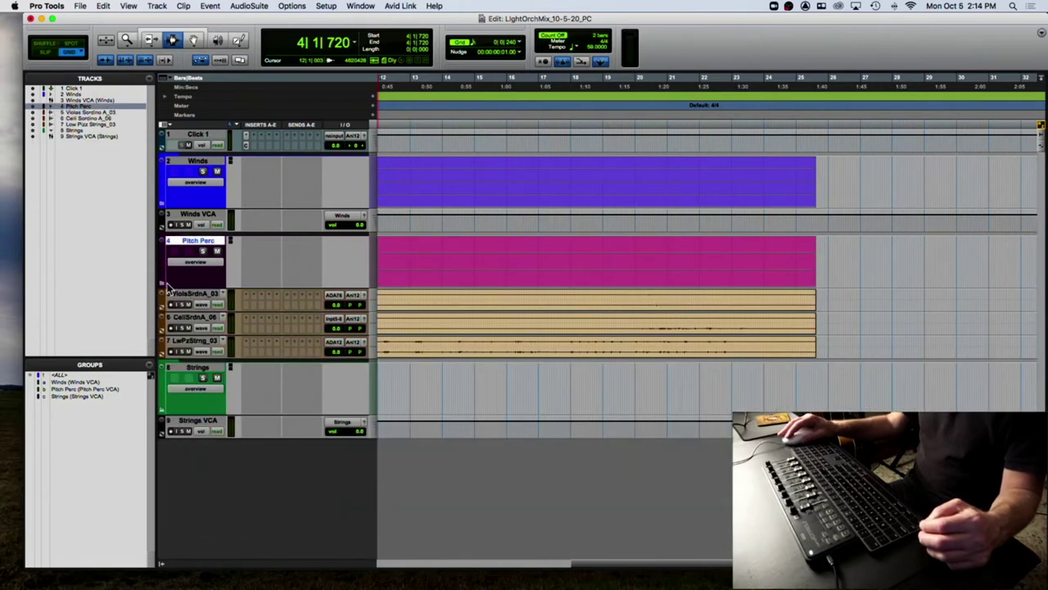
Move the Violas Sordino, Celli Sordino and Low Pizz Strings tracks into the Strings folder.
{"action": "left_click", "coordinate": [195, 293]}
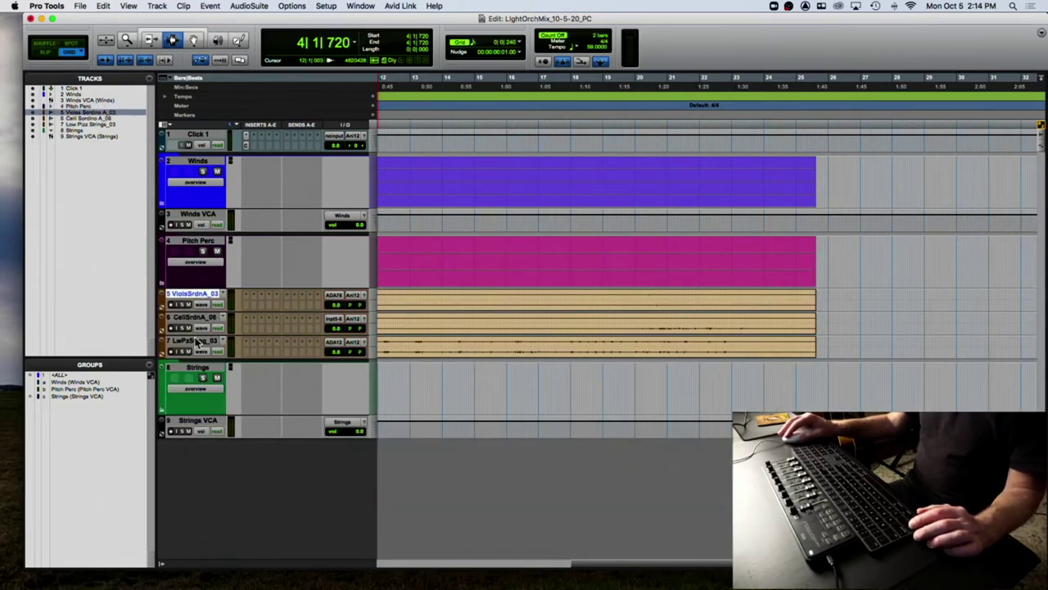
{"action": "left_click", "coordinate": [193, 340], "text": "shift"}
{"action": "left_click_drag", "start_coordinate": [191, 299], "coordinate": [165, 381]}
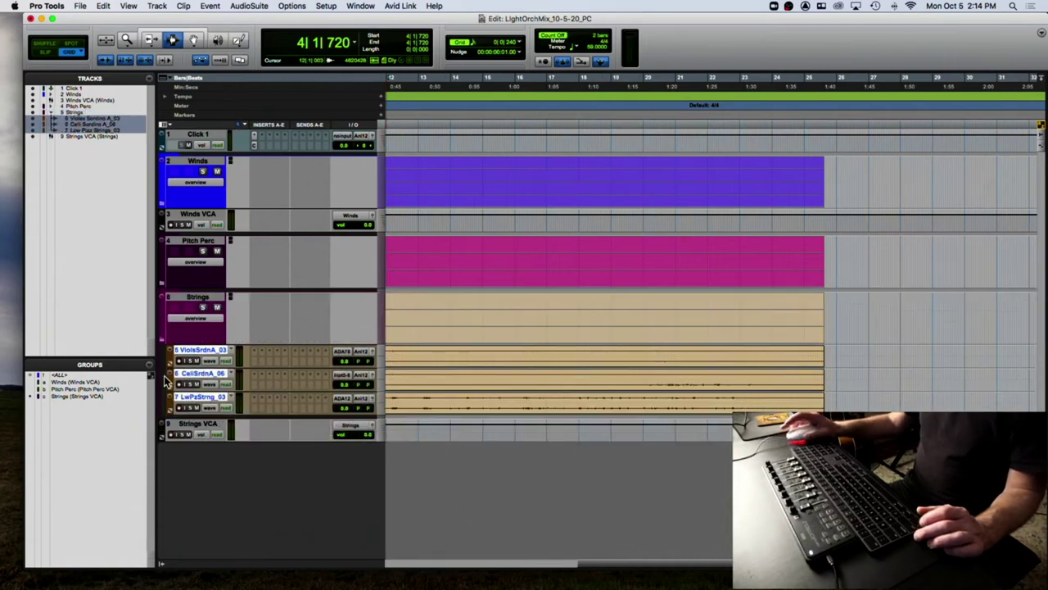
Recolor the Strings folder and its Violas Sordino, Celli Sordino and Low Pizz Strings tracks dark green.
{"action": "left_click", "coordinate": [162, 319]}
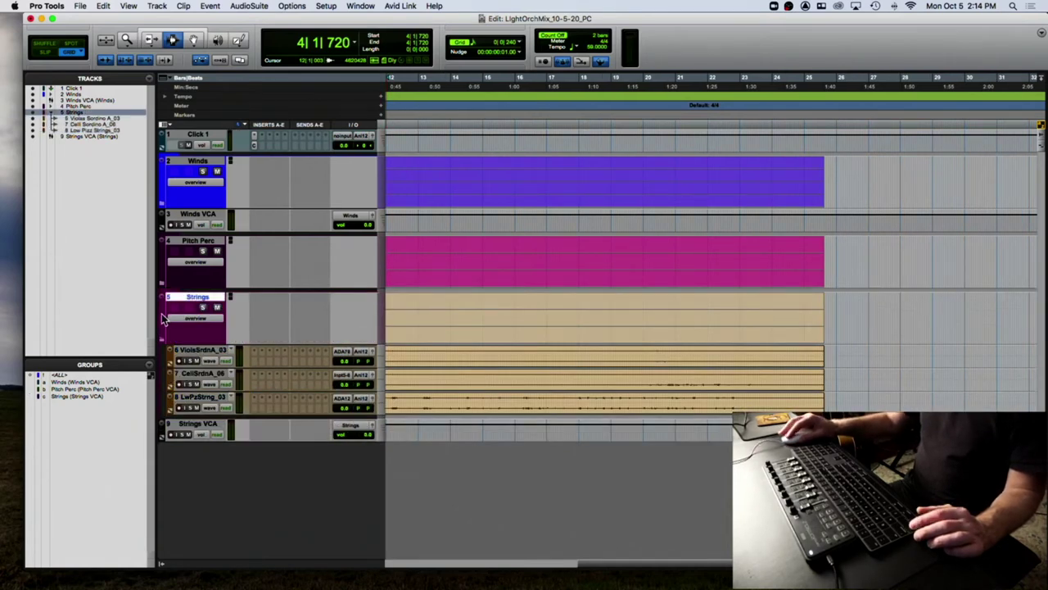
{"action": "left_click", "coordinate": [200, 398], "text": "shift"}
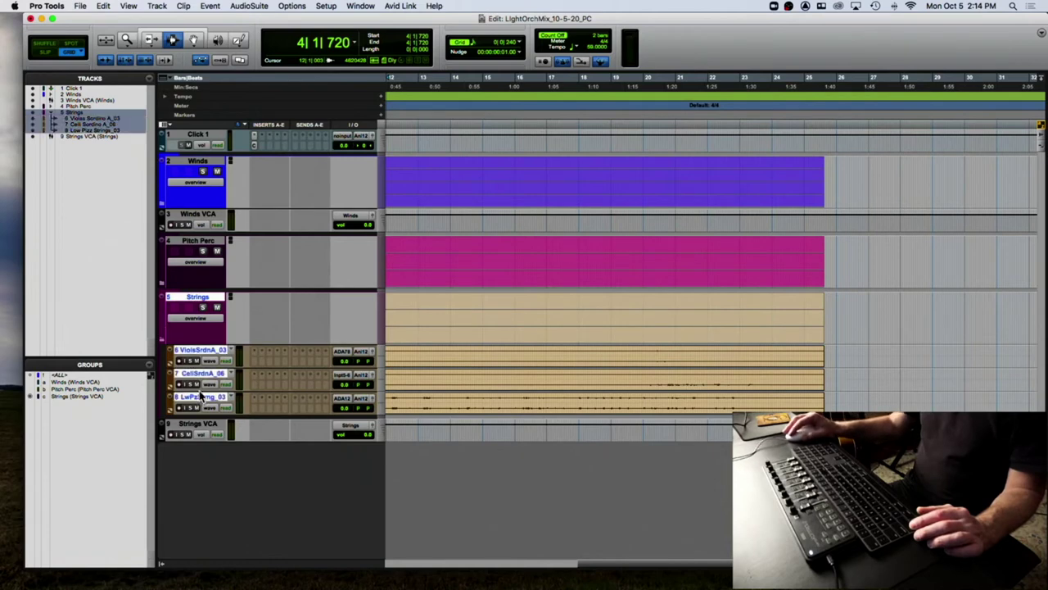
{"action": "double_click", "coordinate": [161, 326]}
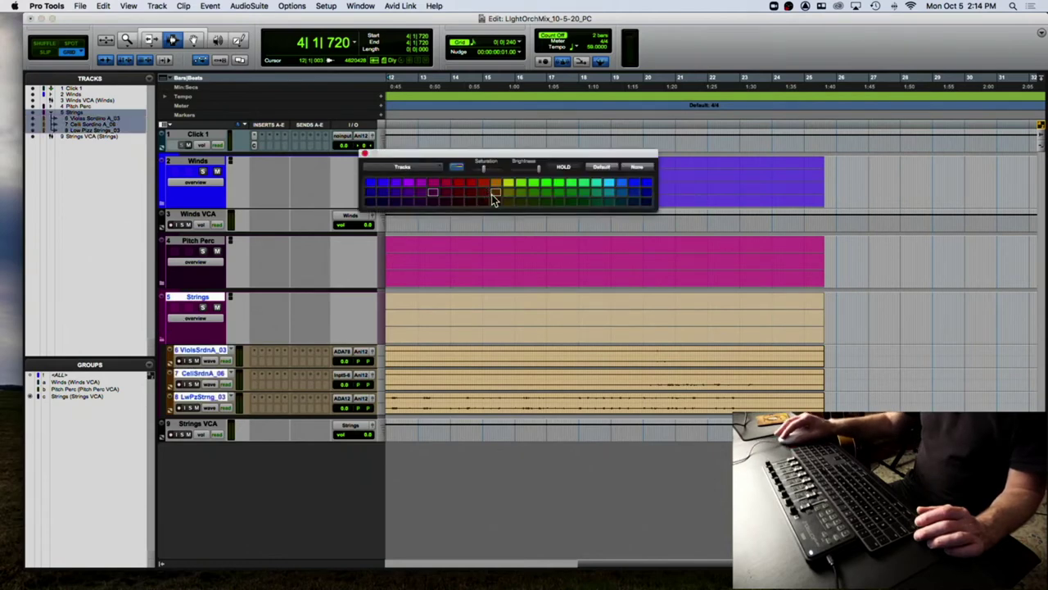
{"action": "left_click", "coordinate": [533, 194]}
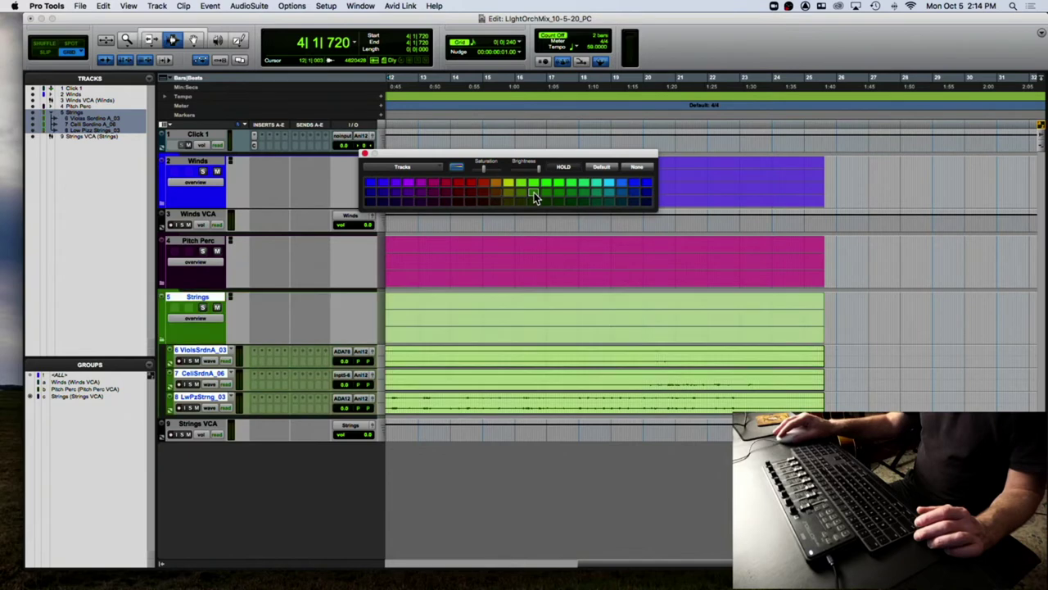
{"action": "left_click", "coordinate": [546, 201]}
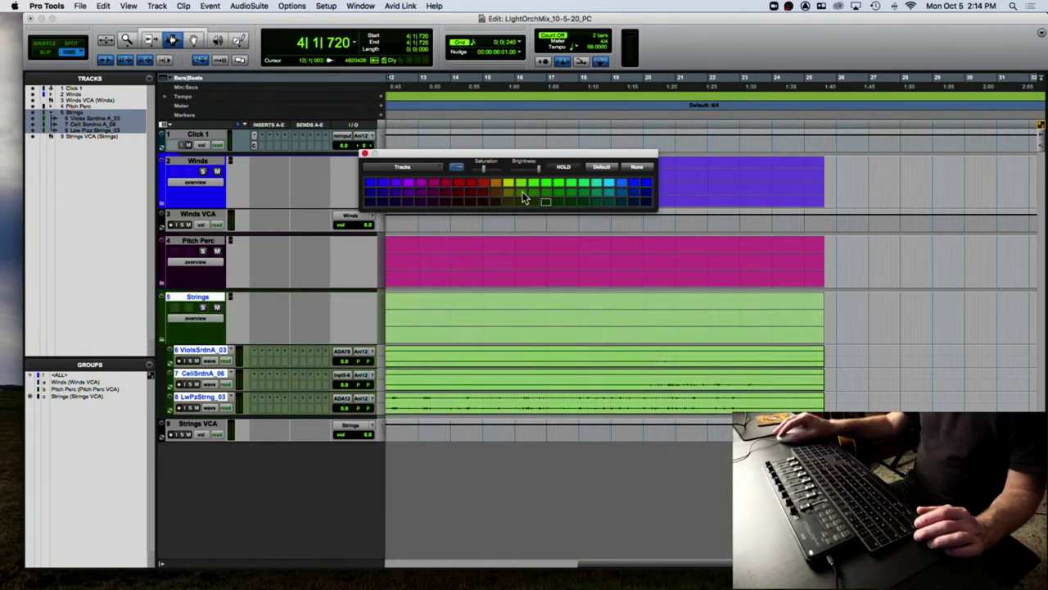
{"action": "left_click", "coordinate": [365, 155]}
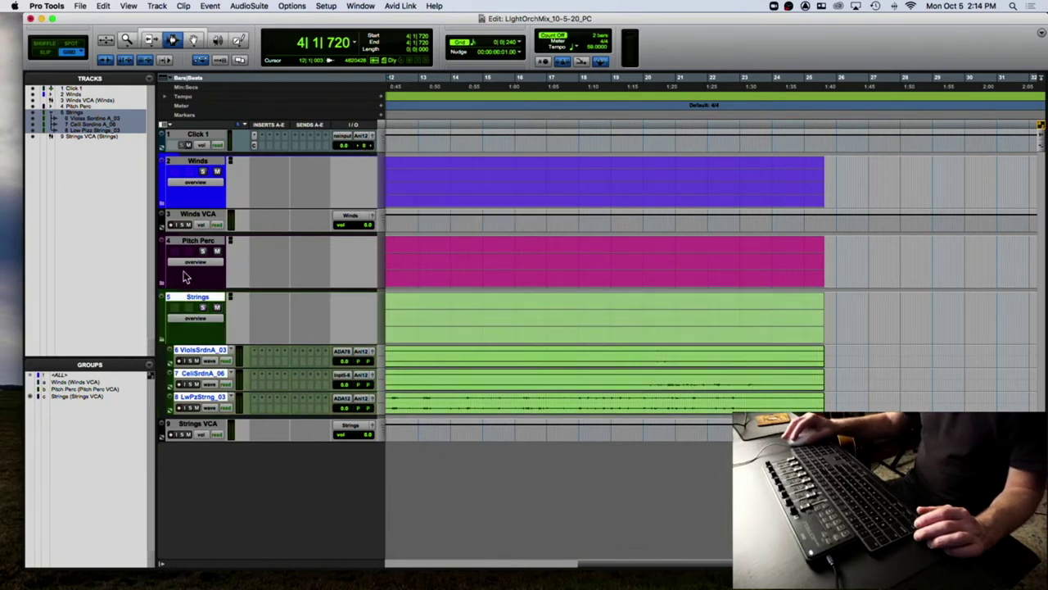
Collapse the Strings folder and enlarge all tracks to a taller uniform height.
{"action": "left_click", "coordinate": [166, 334]}
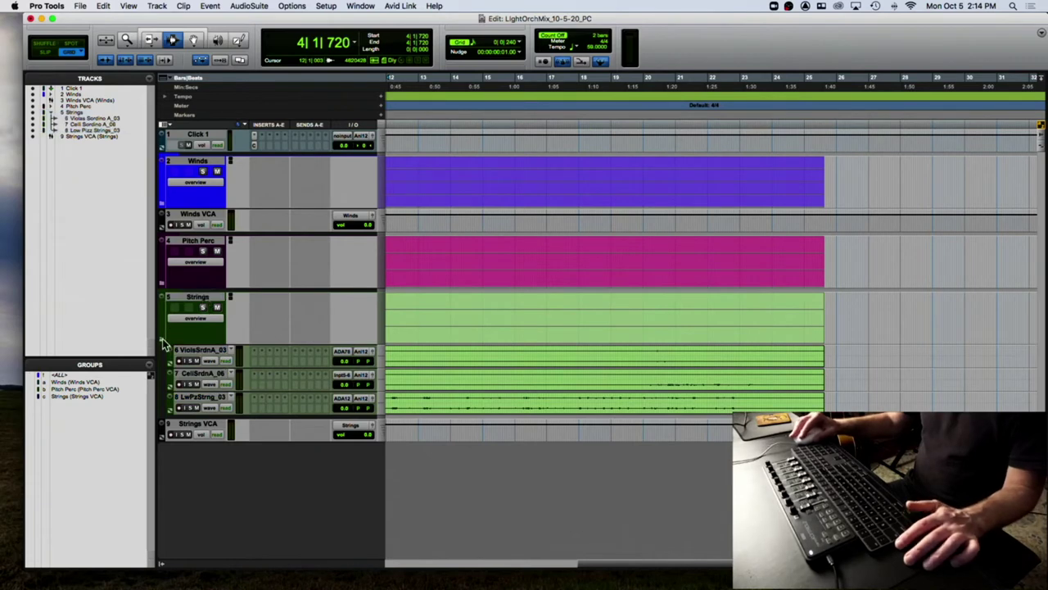
{"action": "left_click", "coordinate": [163, 337]}
{"action": "key", "text": "ctrl+alt+Up"}
{"action": "key", "text": "ctrl+alt+Up"}
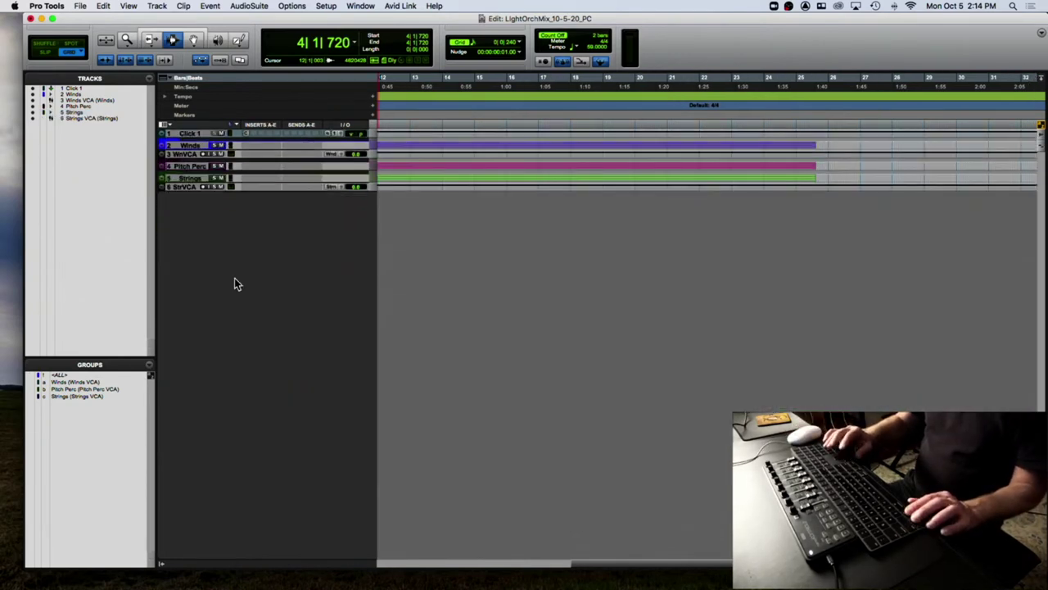
{"action": "key", "text": "ctrl+alt+Down"}
{"action": "key", "text": "ctrl+alt+Down"}
{"action": "key", "text": "ctrl+alt+Down"}
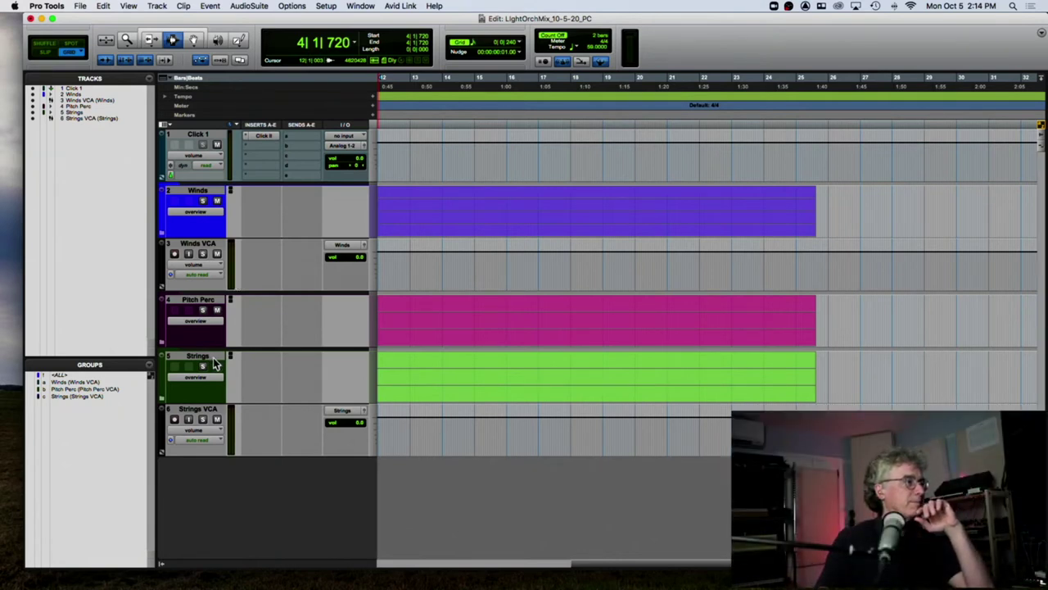
Move the Pitch Perc VCA out of the Pitch Perc folder to the end of the track list and collapse the folder.
{"action": "left_click", "coordinate": [163, 345]}
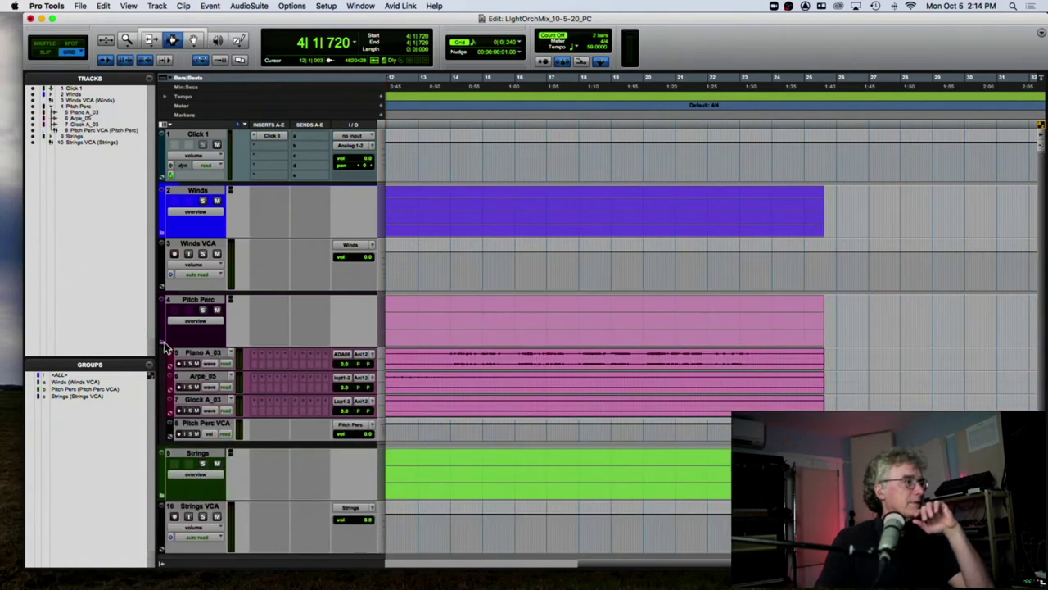
{"action": "left_click_drag", "start_coordinate": [214, 431], "coordinate": [215, 463]}
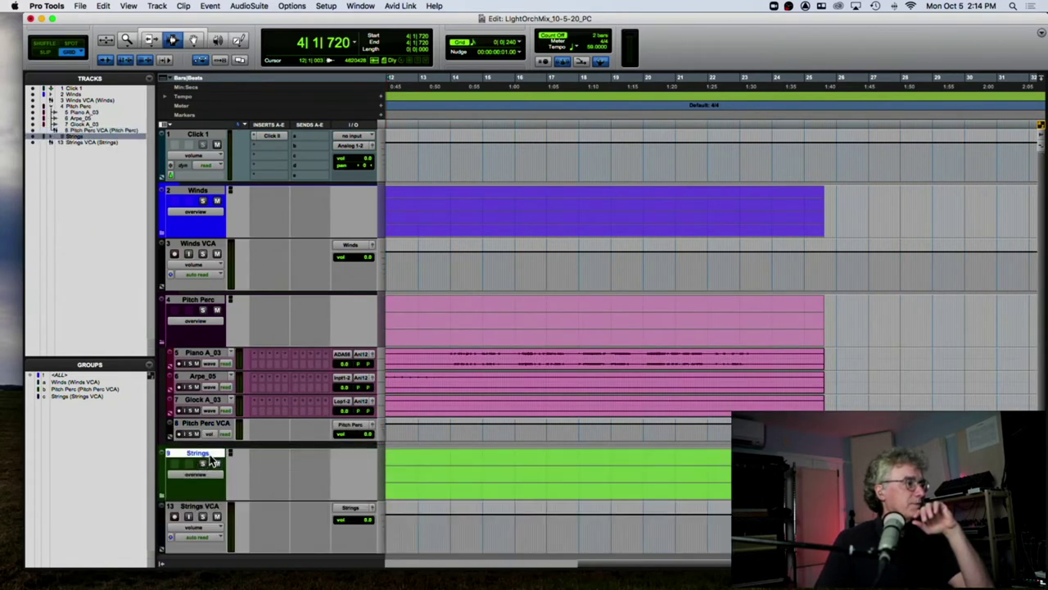
{"action": "left_click_drag", "start_coordinate": [206, 432], "coordinate": [193, 585]}
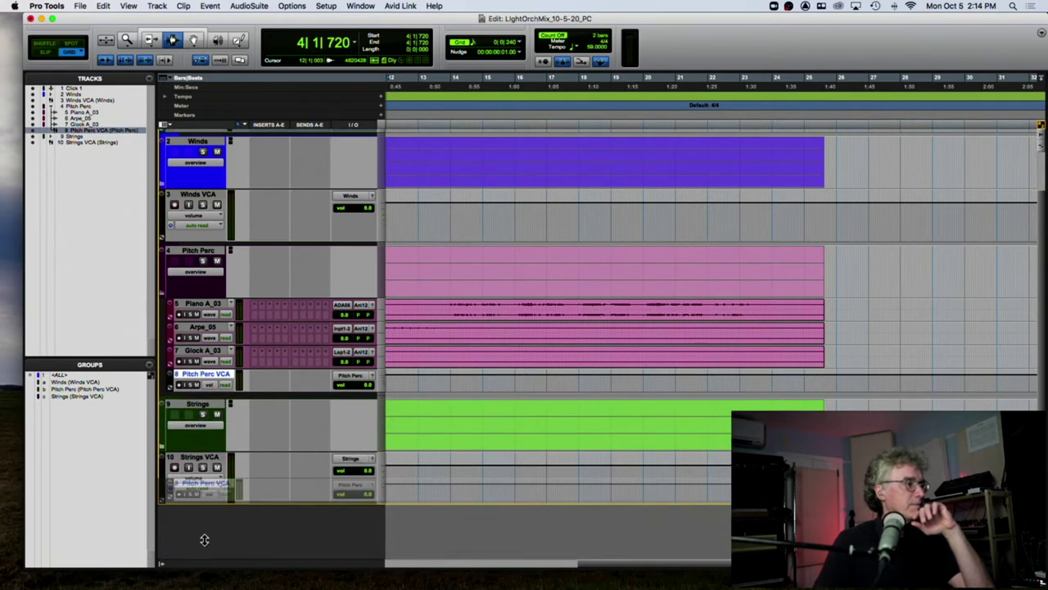
{"action": "mouse_move", "coordinate": [205, 542]}
{"action": "left_mouse_down"}
{"action": "mouse_move", "coordinate": [204, 414]}
{"action": "mouse_move", "coordinate": [189, 537]}
{"action": "left_mouse_up"}
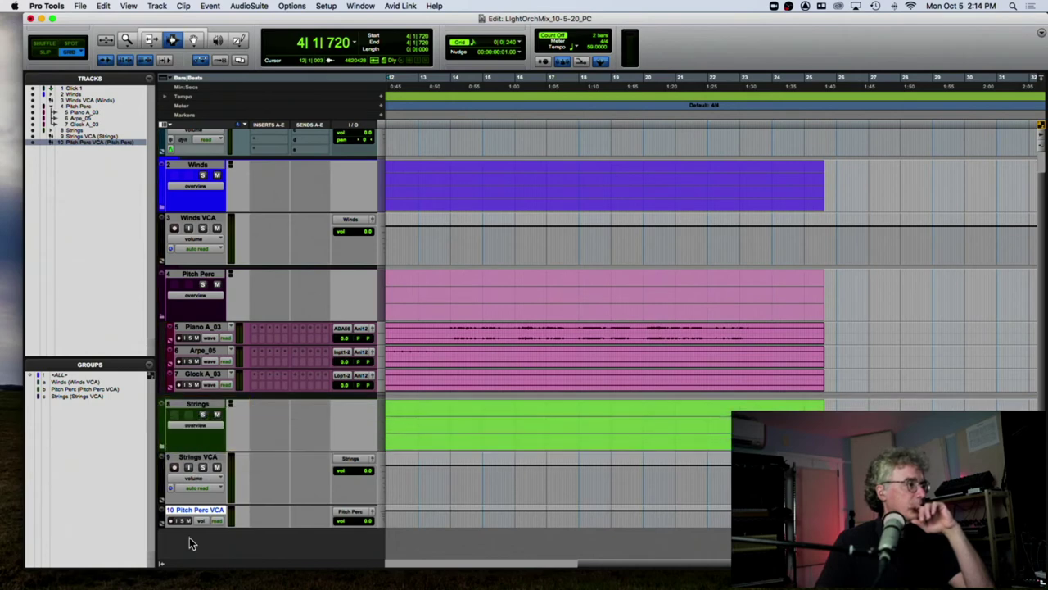
{"action": "left_click", "coordinate": [164, 319]}
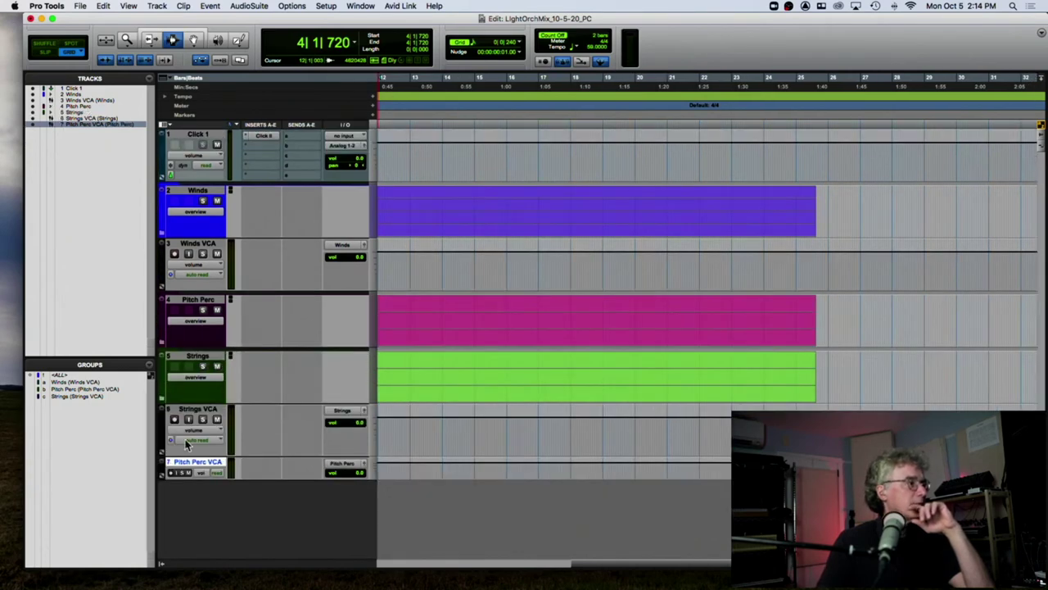
Place the Pitch Perc VCA directly below the Pitch Perc folder and match its height to the other tracks.
{"action": "left_click_drag", "start_coordinate": [195, 466], "coordinate": [208, 367]}
{"action": "right_click", "coordinate": [216, 358]}
{"action": "left_click", "coordinate": [206, 357], "text": "alt"}
{"action": "key", "text": "ctrl+alt+Up"}
{"action": "key", "text": "ctrl+alt+Up"}
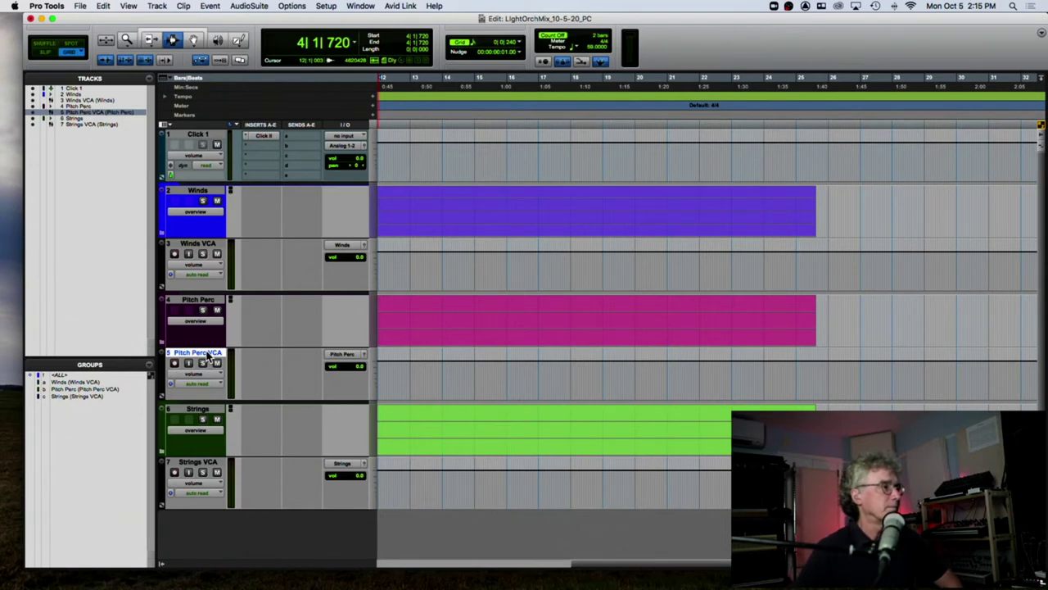
Switch to the Grabber tool and show the full length of the stems from bar 1 in the timeline.
{"action": "scroll", "coordinate": [412, 193], "scroll_direction": "left", "scroll_amount": 5}
{"action": "scroll", "coordinate": [412, 192], "scroll_direction": "left", "scroll_amount": 2}
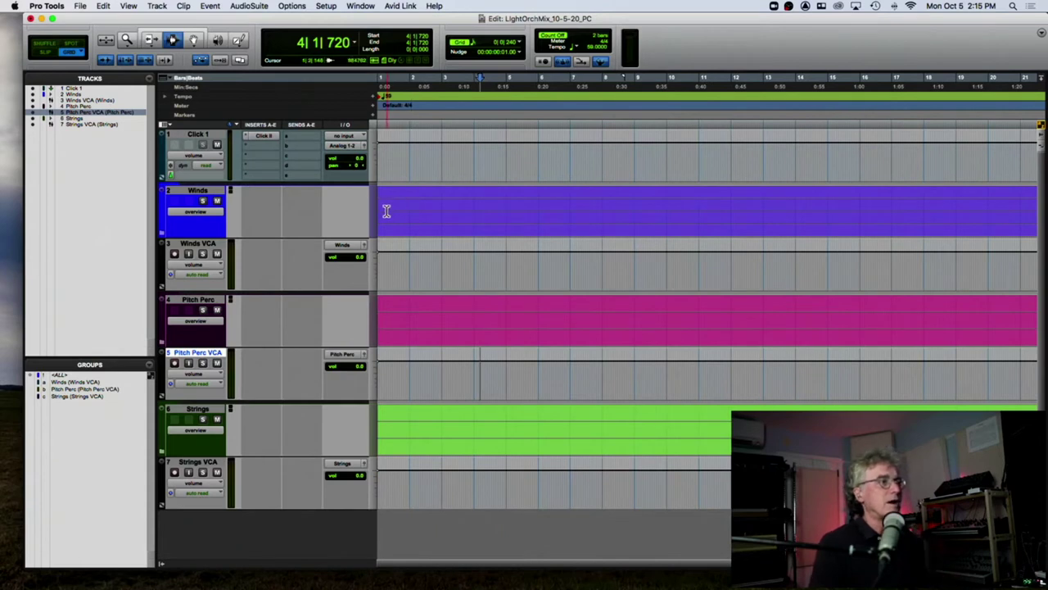
{"action": "left_click", "coordinate": [194, 40]}
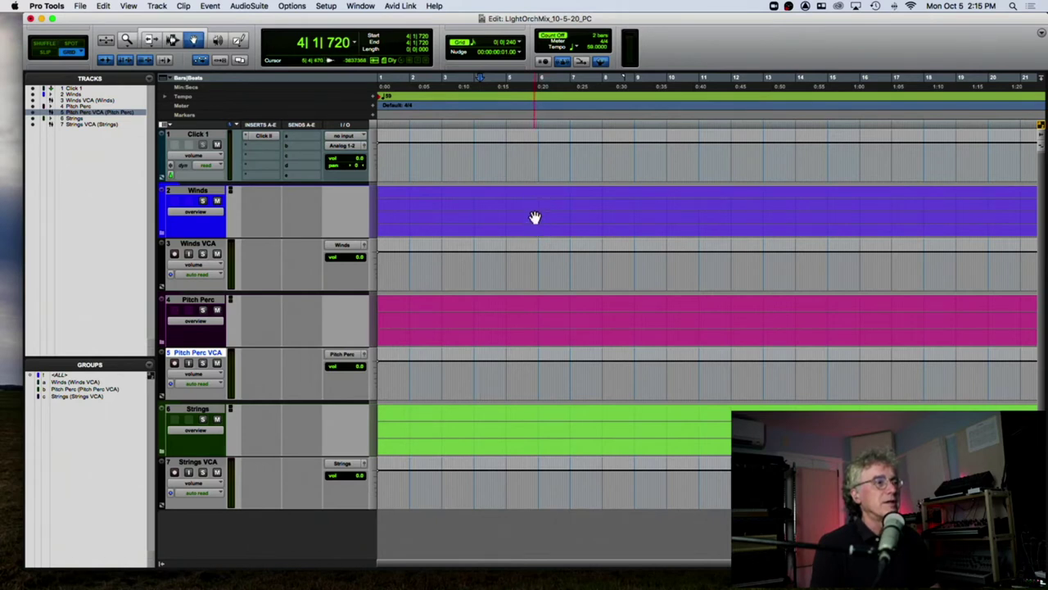
{"action": "key", "text": "super+bracketleft"}
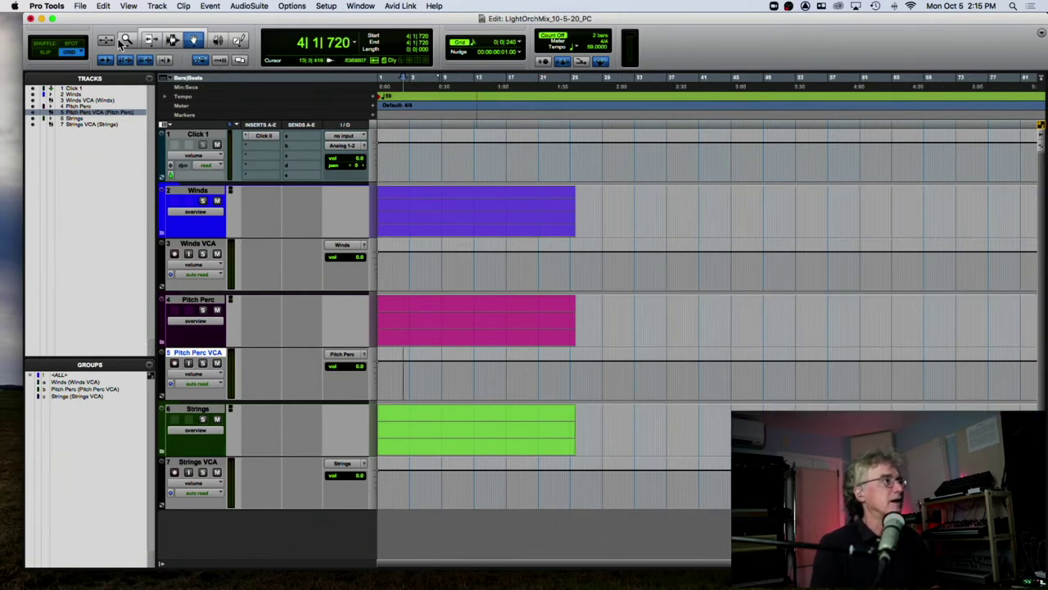
Show the Zoom Controls in the Edit window toolbar and clear the track selection.
{"action": "left_click", "coordinate": [1041, 37]}
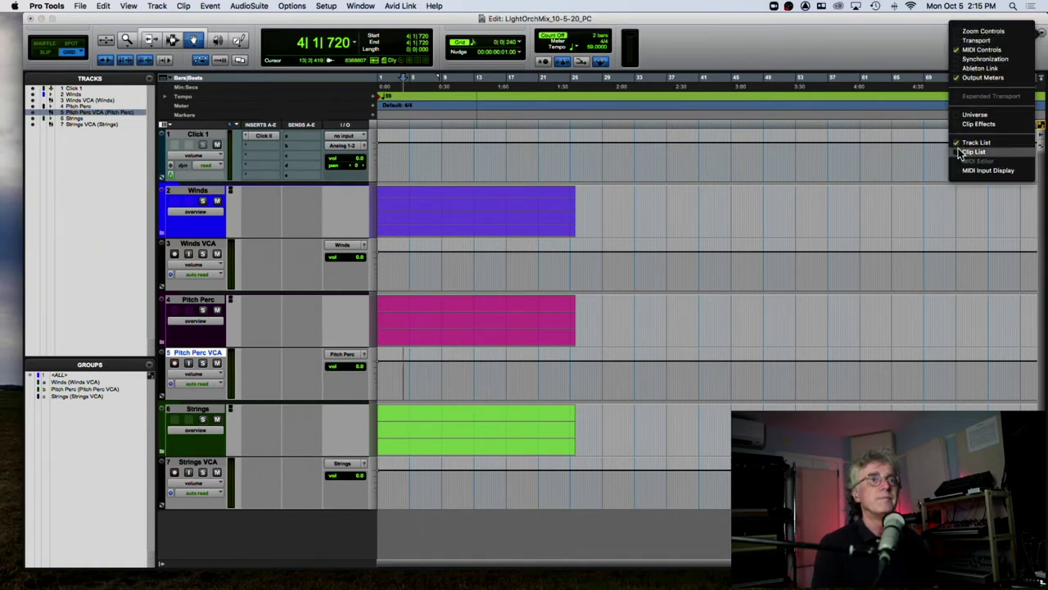
{"action": "left_click", "coordinate": [958, 32]}
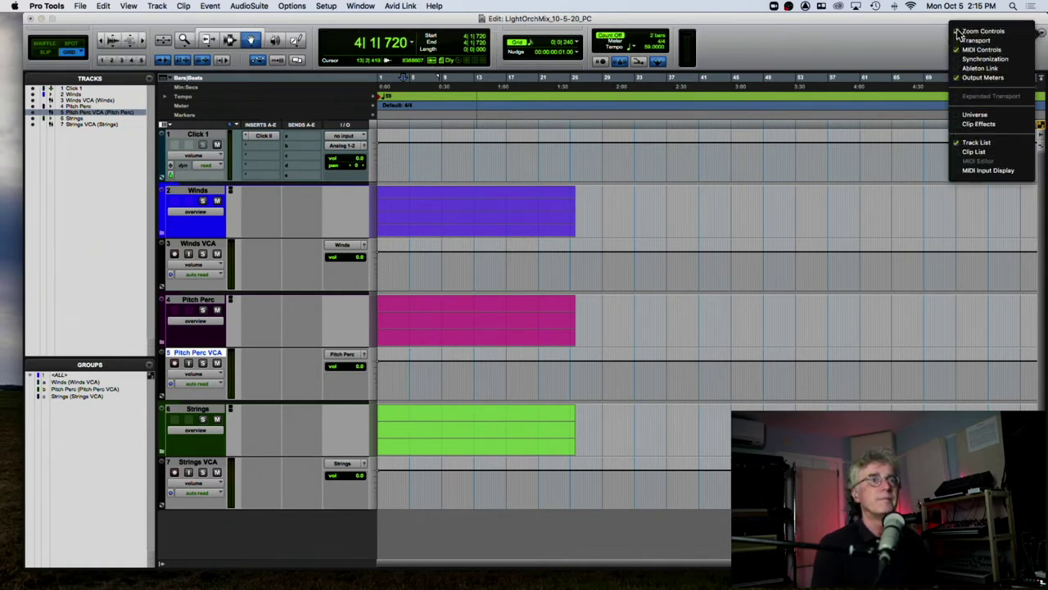
{"action": "left_click", "coordinate": [114, 41]}
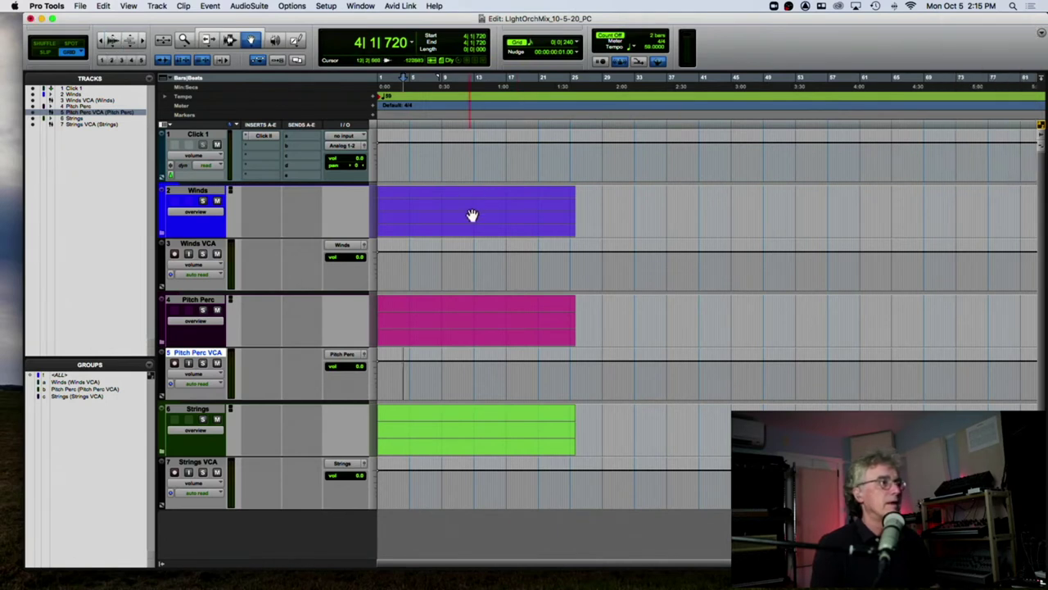
{"action": "left_click", "coordinate": [468, 319]}
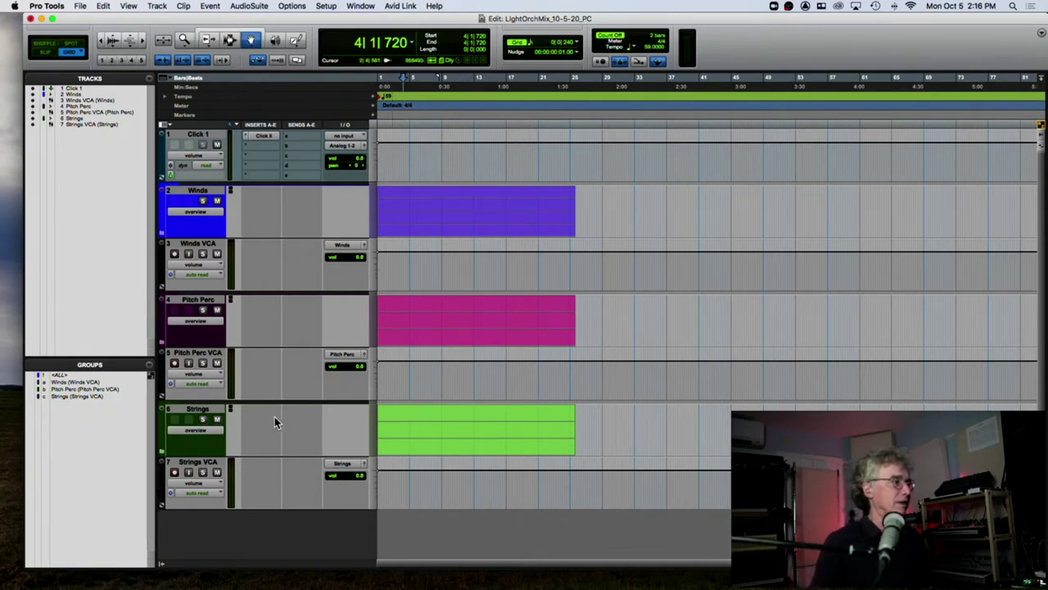
Create six new stereo Aux Input tracks below the Strings VCA track.
{"action": "left_click", "coordinate": [198, 464]}
{"action": "key", "text": "super+shift+n"}
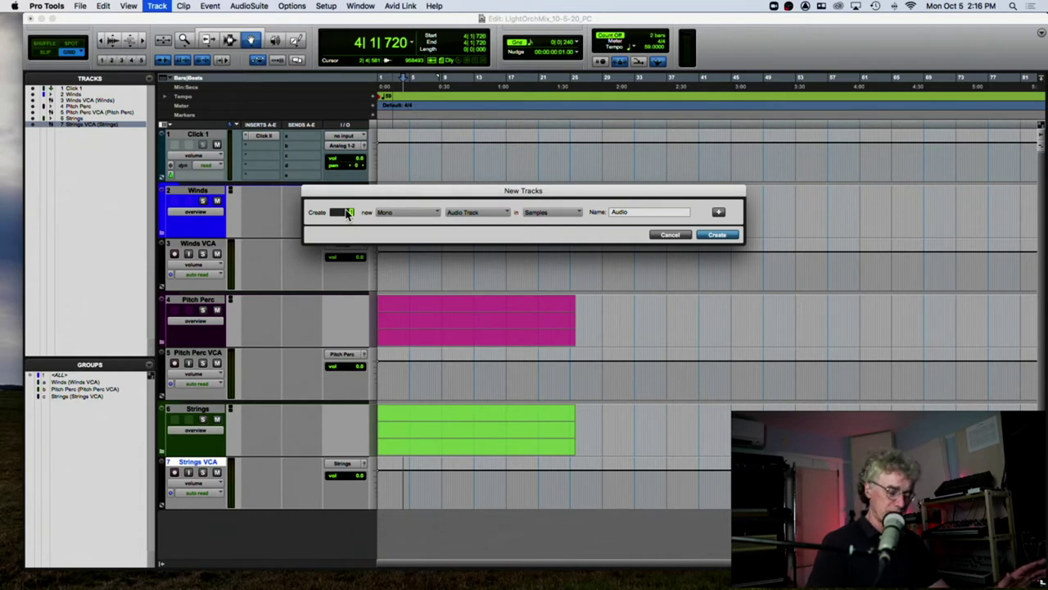
{"action": "left_click", "coordinate": [389, 216]}
{"action": "left_click", "coordinate": [396, 224]}
{"action": "left_click", "coordinate": [483, 215]}
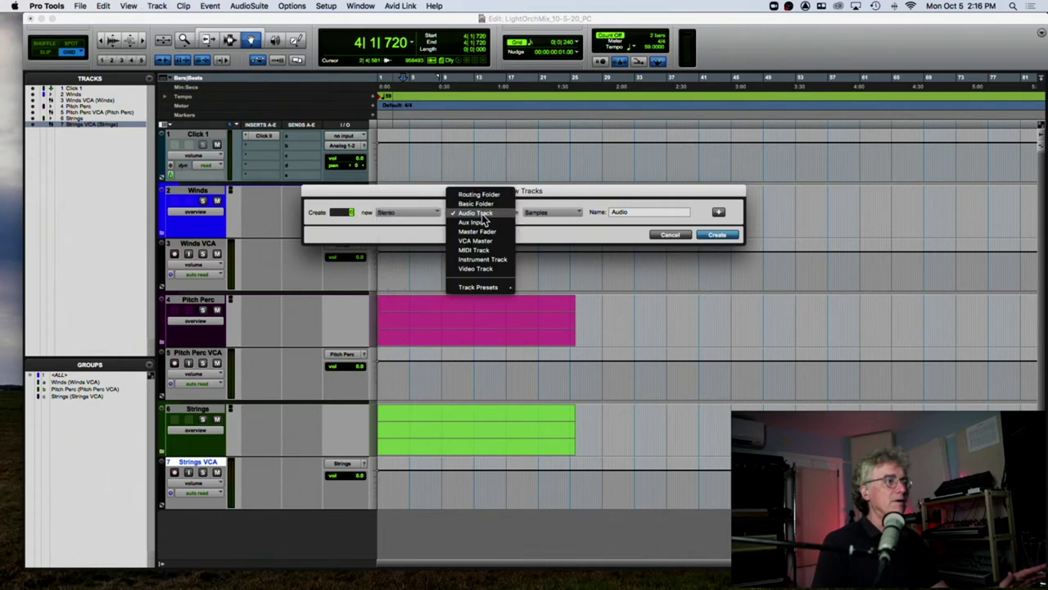
{"action": "left_click", "coordinate": [485, 222]}
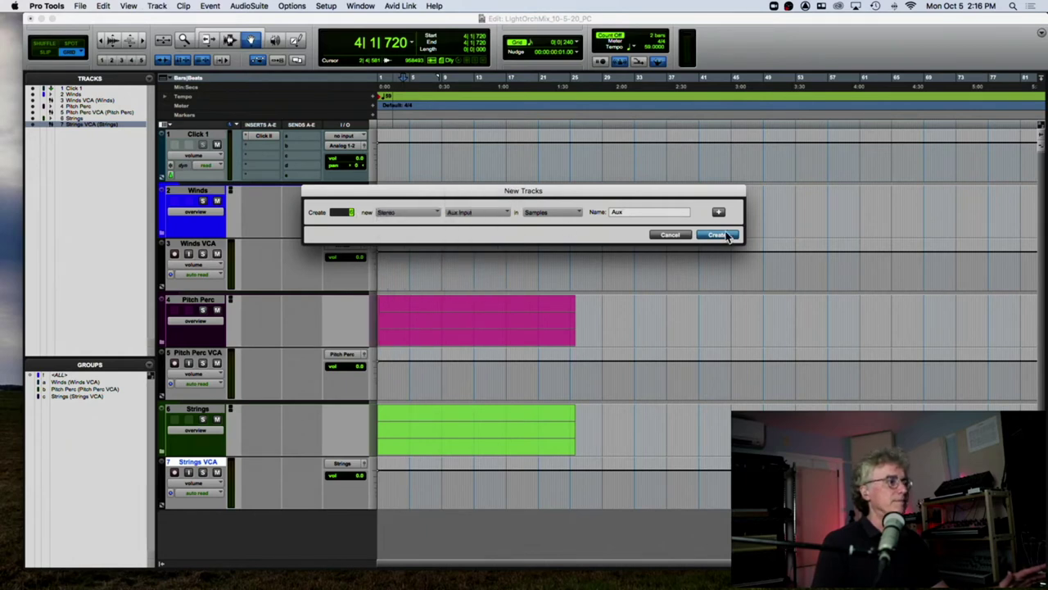
{"action": "key", "text": "Return"}
{"action": "scroll", "coordinate": [205, 291], "scroll_direction": "down", "scroll_amount": 10}
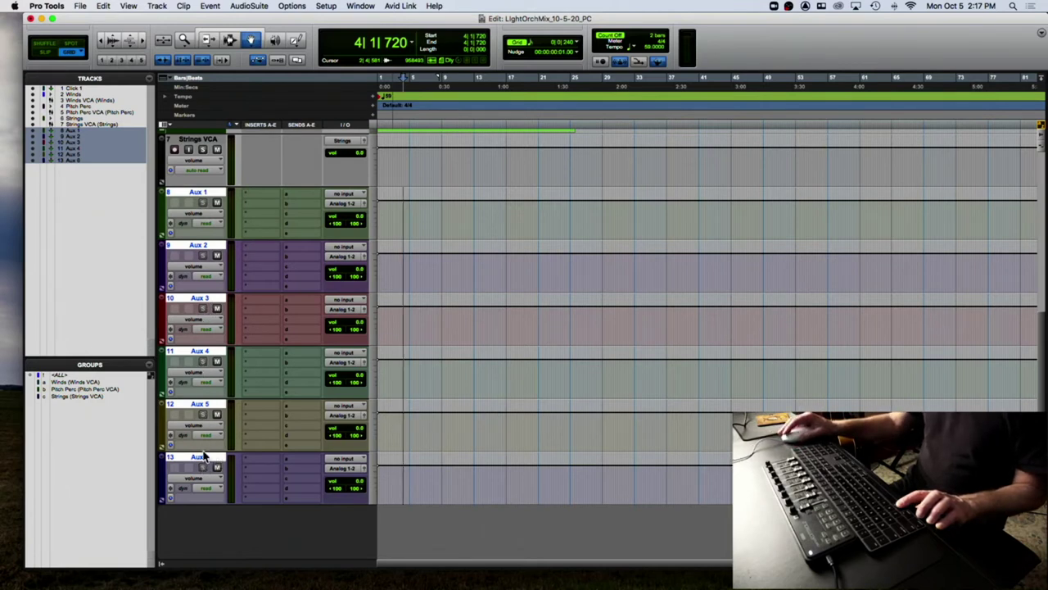
Rename the Aux 1 track as Verb 1 and the Aux 2 track as Verb 2.
{"action": "double_click", "coordinate": [201, 197]}
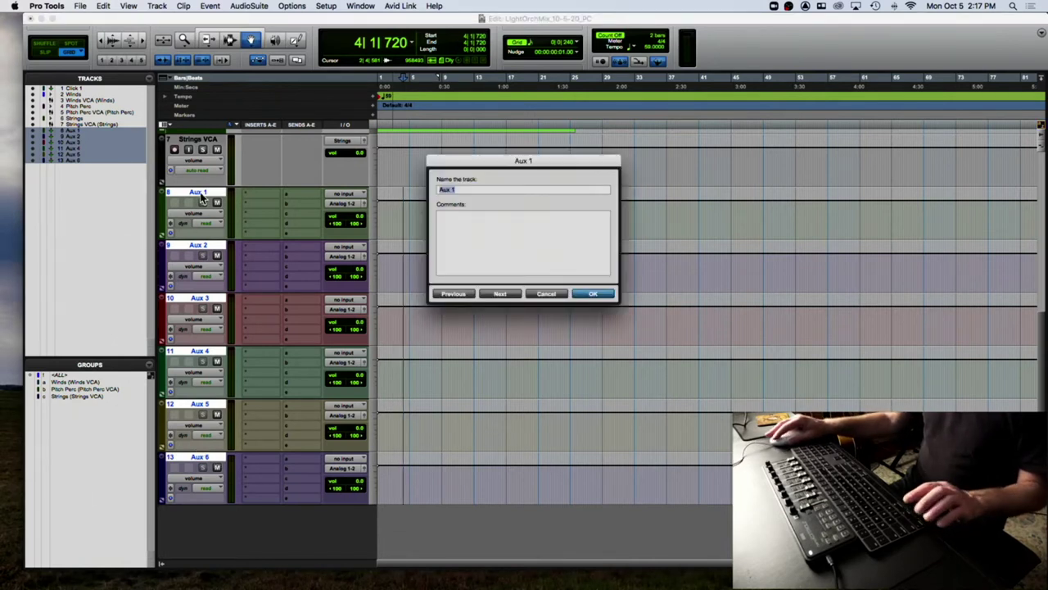
{"action": "type", "text": "Rever"}
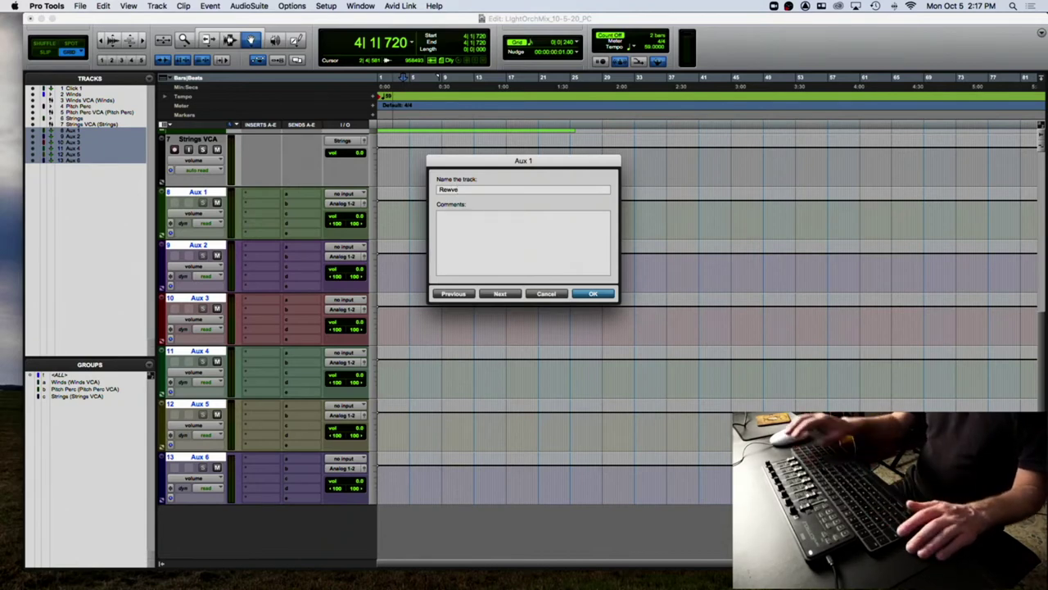
{"action": "double_click", "coordinate": [466, 189]}
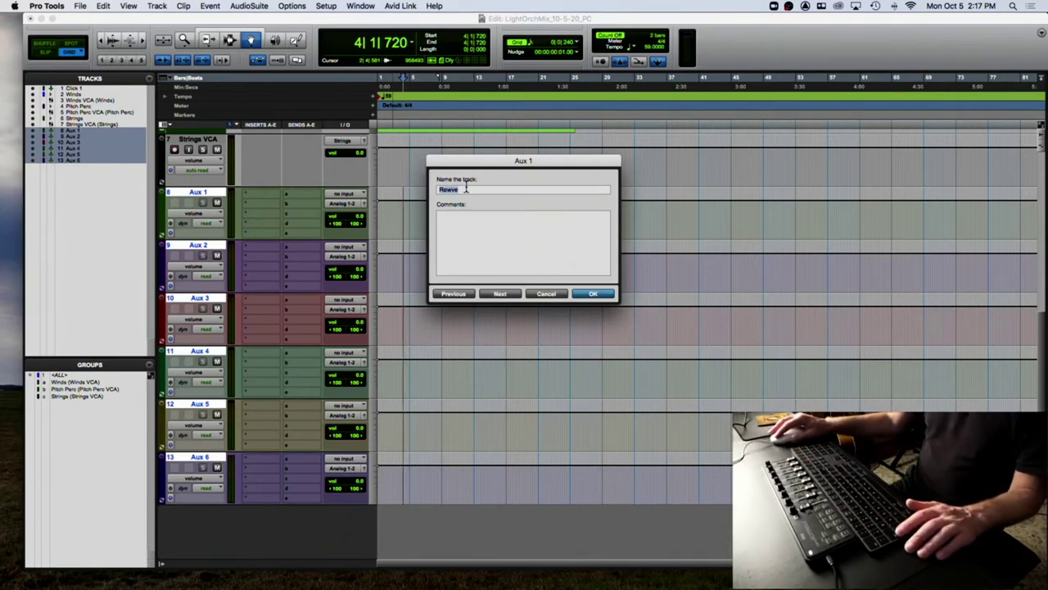
{"action": "type", "text": "Verb 1"}
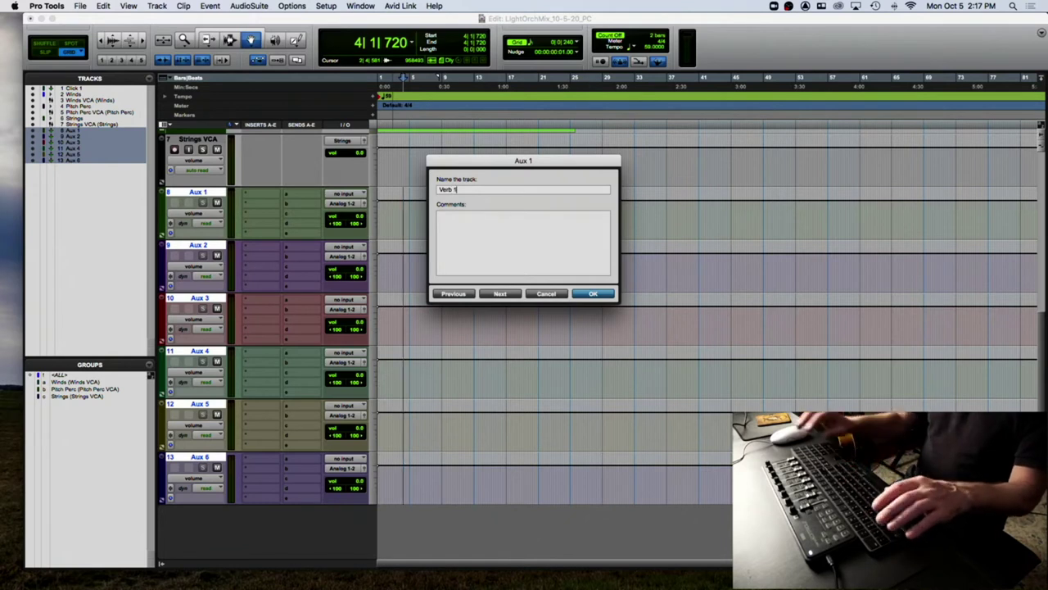
{"action": "left_click", "coordinate": [501, 294]}
{"action": "type", "text": "Verb 2"}
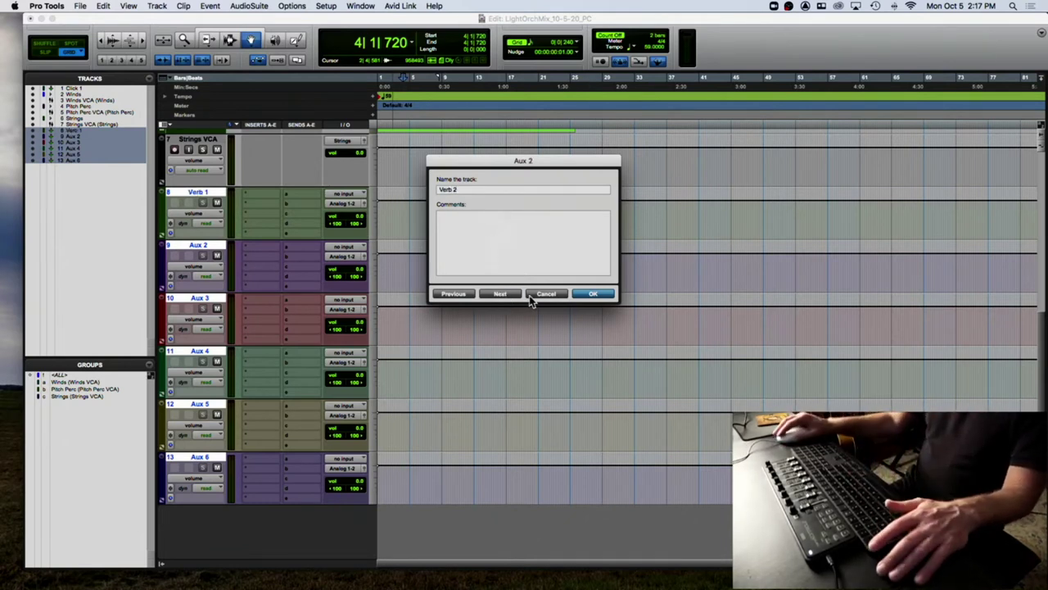
{"action": "left_click", "coordinate": [500, 294]}
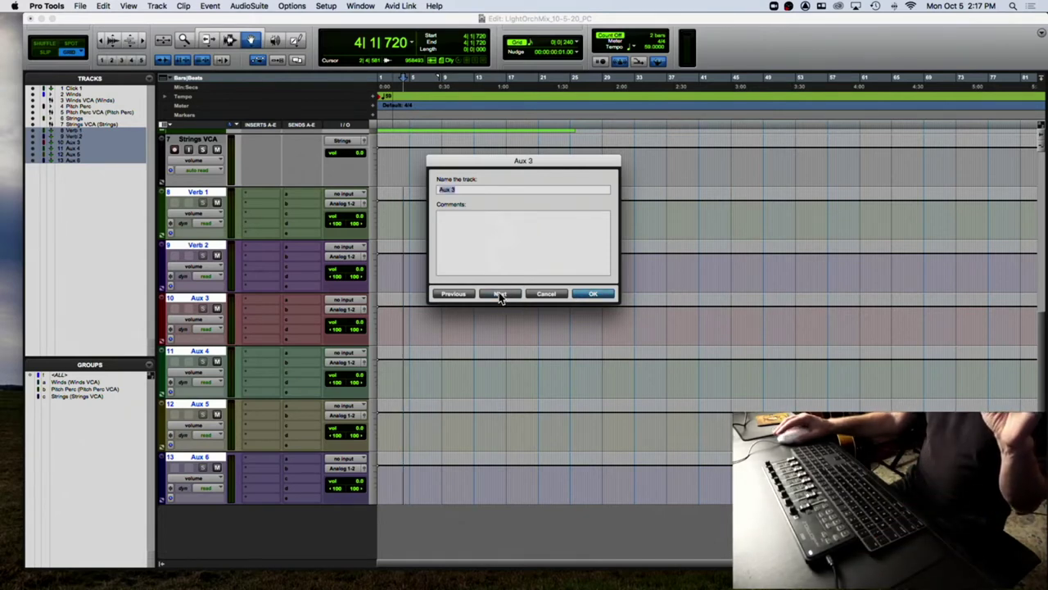
Rename the Aux 3 track as Delay and the Aux 4 track as Winds Mstr.
{"action": "type", "text": "Delay"}
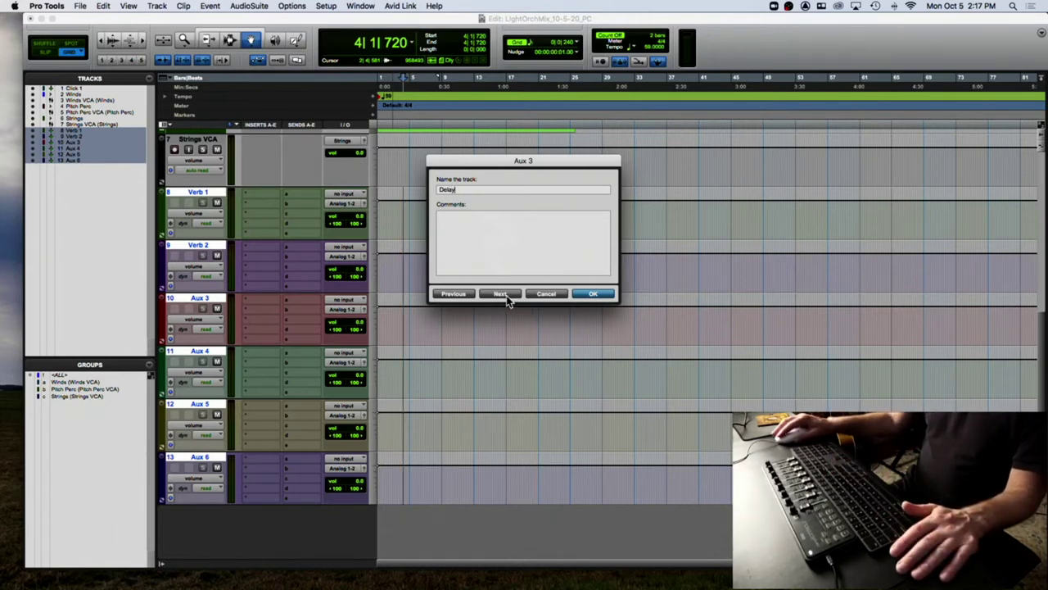
{"action": "left_click", "coordinate": [501, 293]}
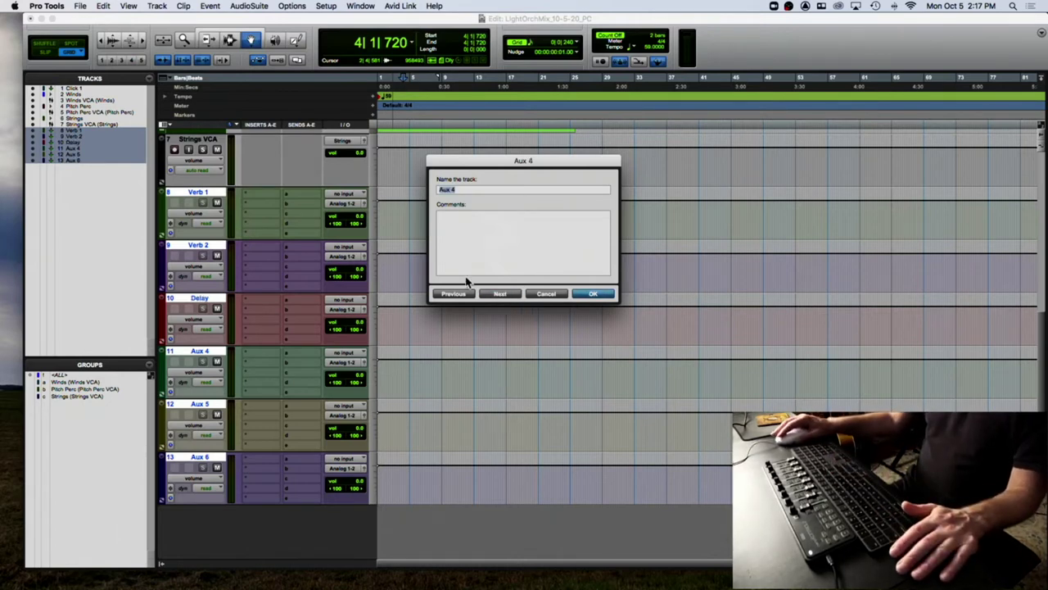
{"action": "type", "text": "Winds"}
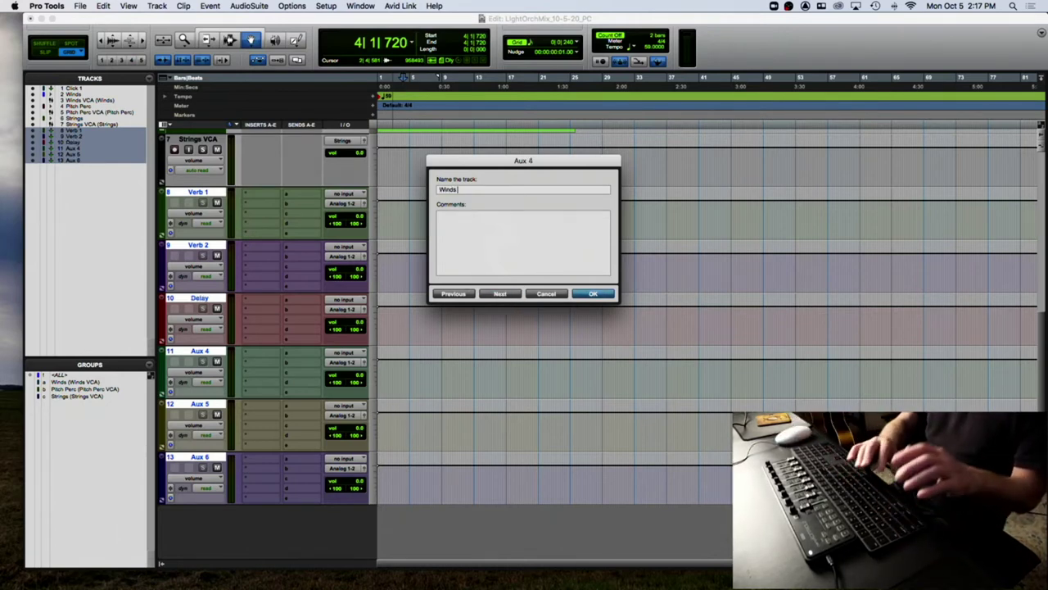
{"action": "type", "text": " Sub"}
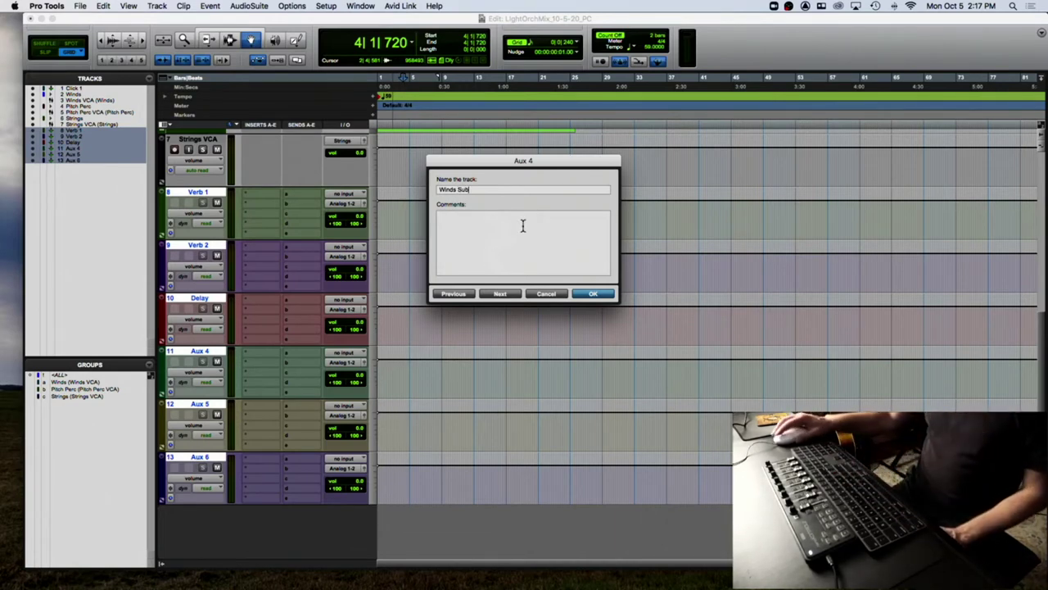
{"action": "double_click", "coordinate": [481, 190]}
{"action": "type", "text": "Mix"}
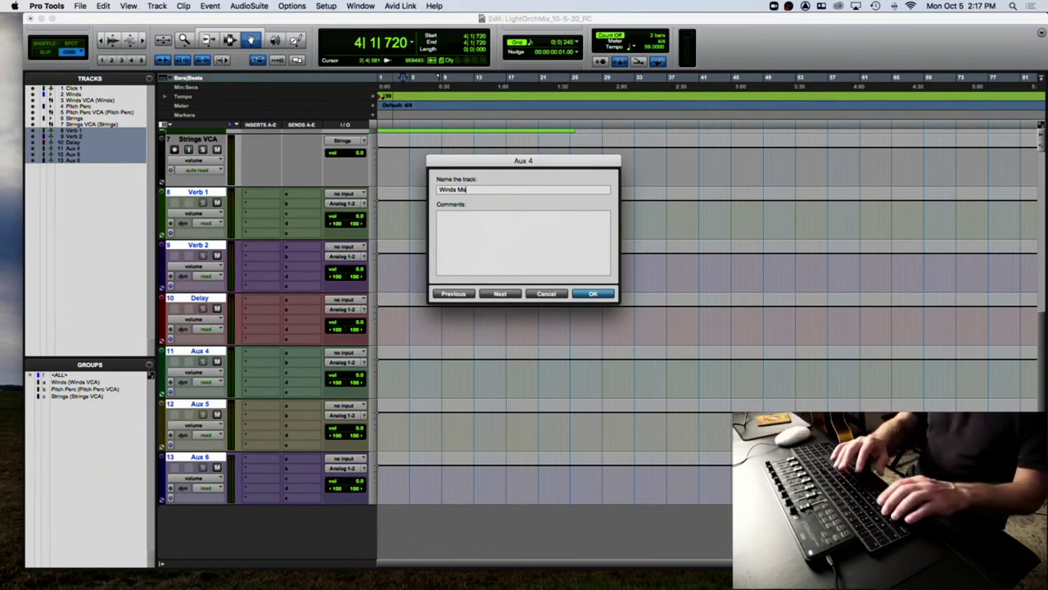
{"action": "left_click", "coordinate": [499, 293]}
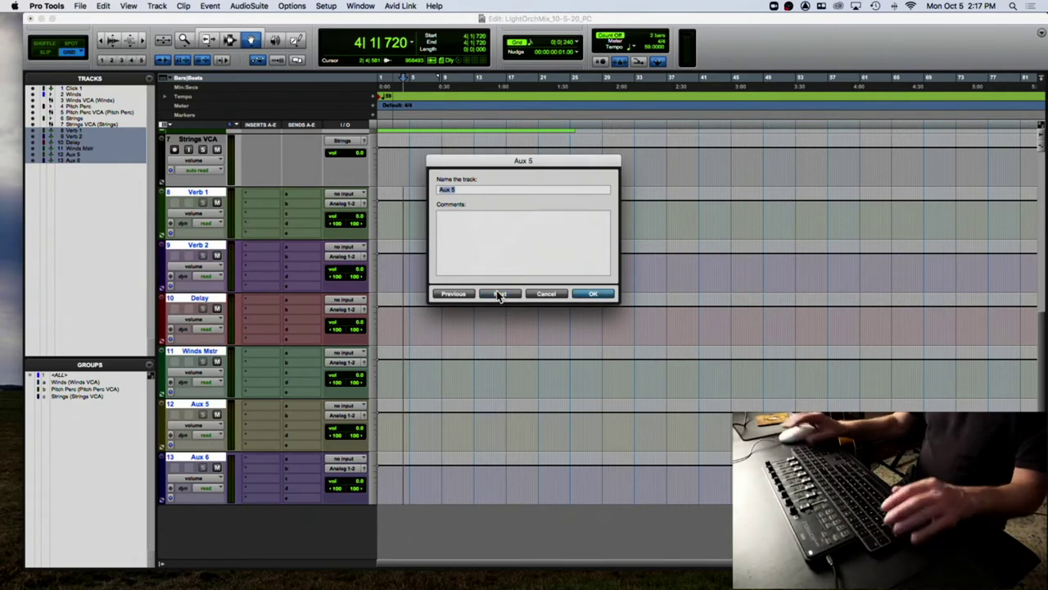
Rename the Aux 5 track as Pitch Perc Mstr and Aux 6 as Strings Mstr, leaving no tracks selected.
{"action": "type", "text": "Pitch"}
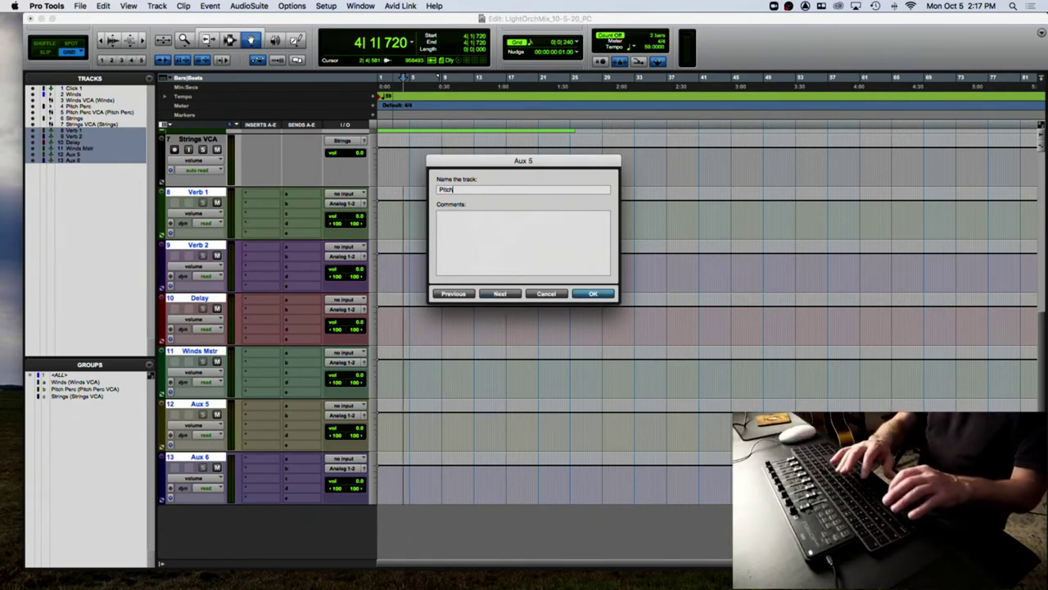
{"action": "type", "text": " Perc Mstr"}
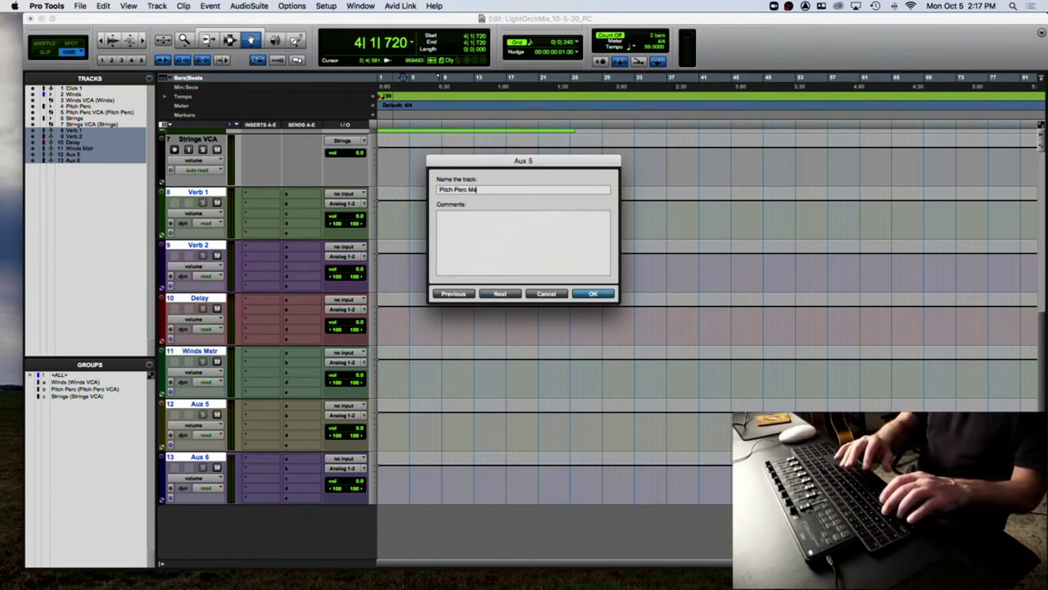
{"action": "left_click", "coordinate": [500, 294]}
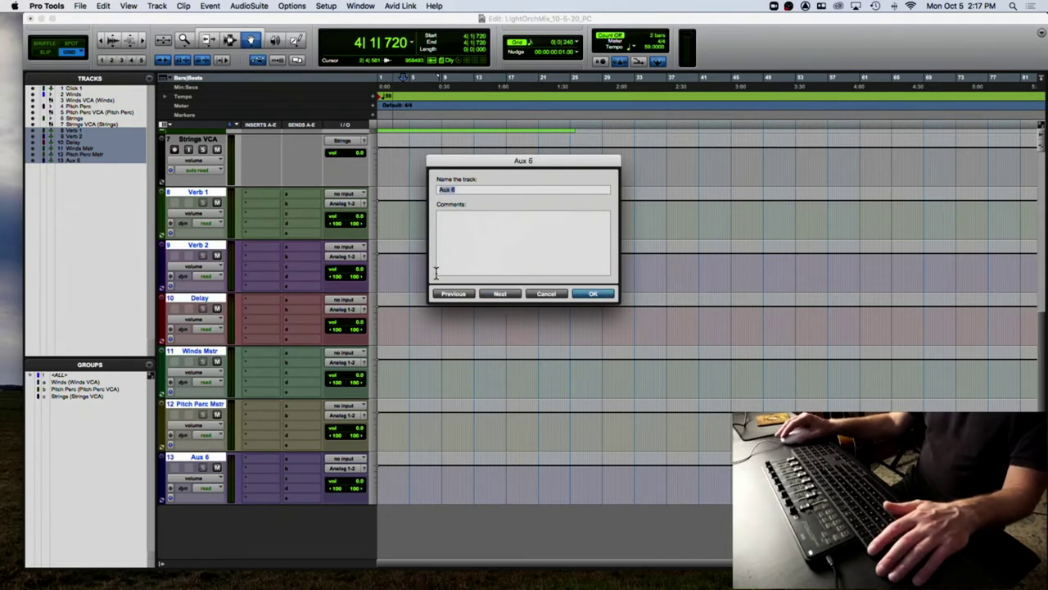
{"action": "type", "text": "Strings Mstr"}
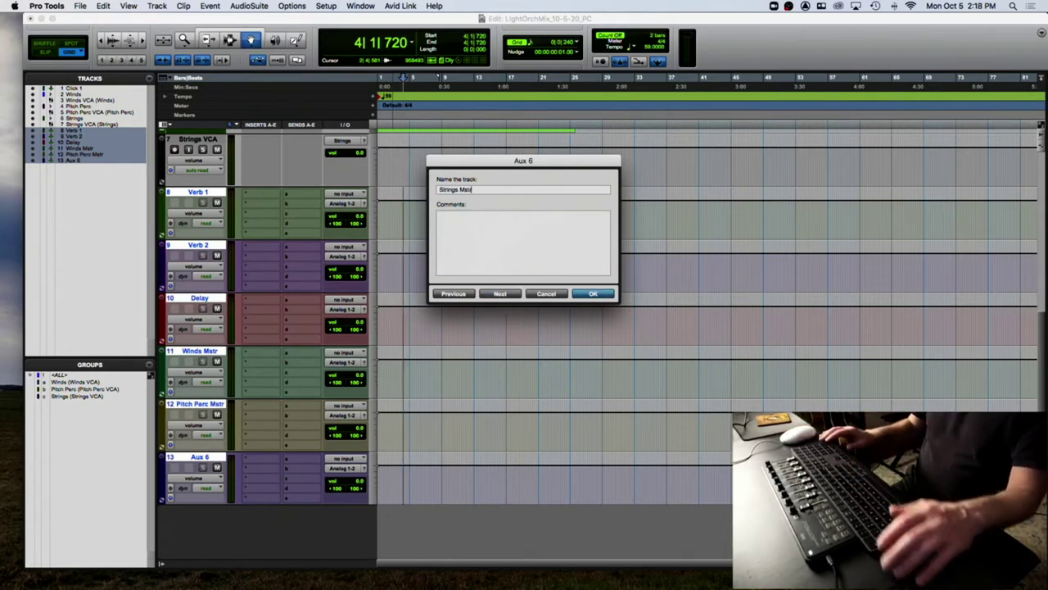
{"action": "key", "text": "Return"}
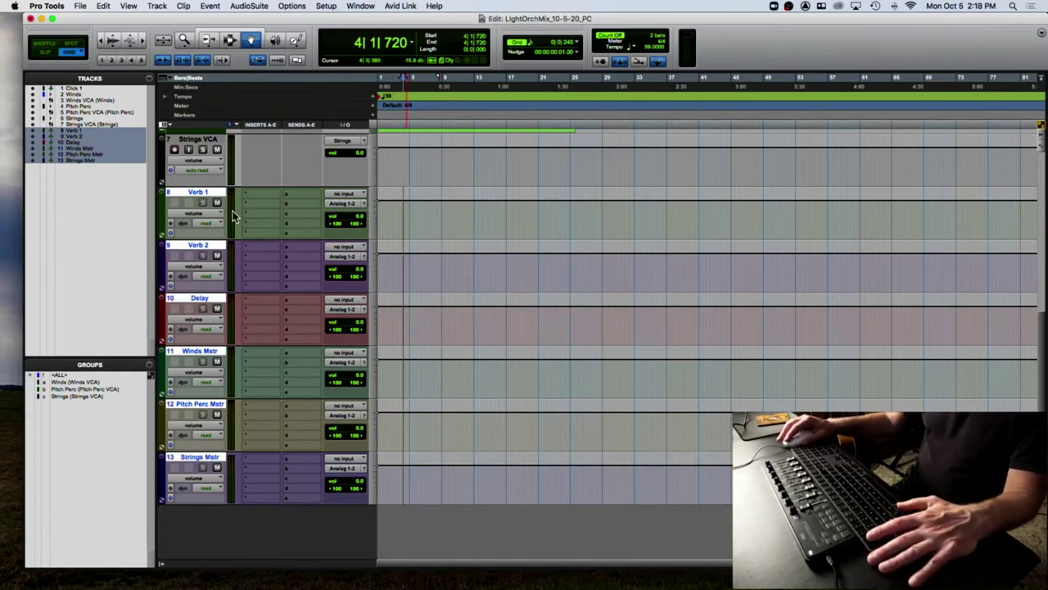
{"action": "left_click", "coordinate": [203, 246], "text": "alt"}
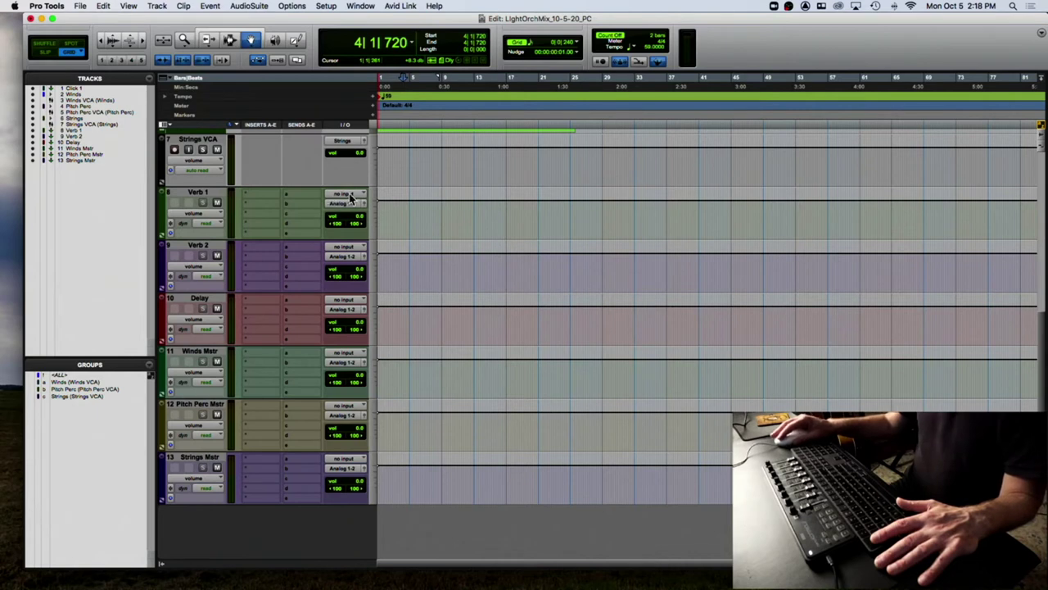
Reset the session's bus paths to the default set in the I/O Setup and apply the change.
{"action": "left_click", "coordinate": [204, 195]}
{"action": "left_click", "coordinate": [327, 6]}
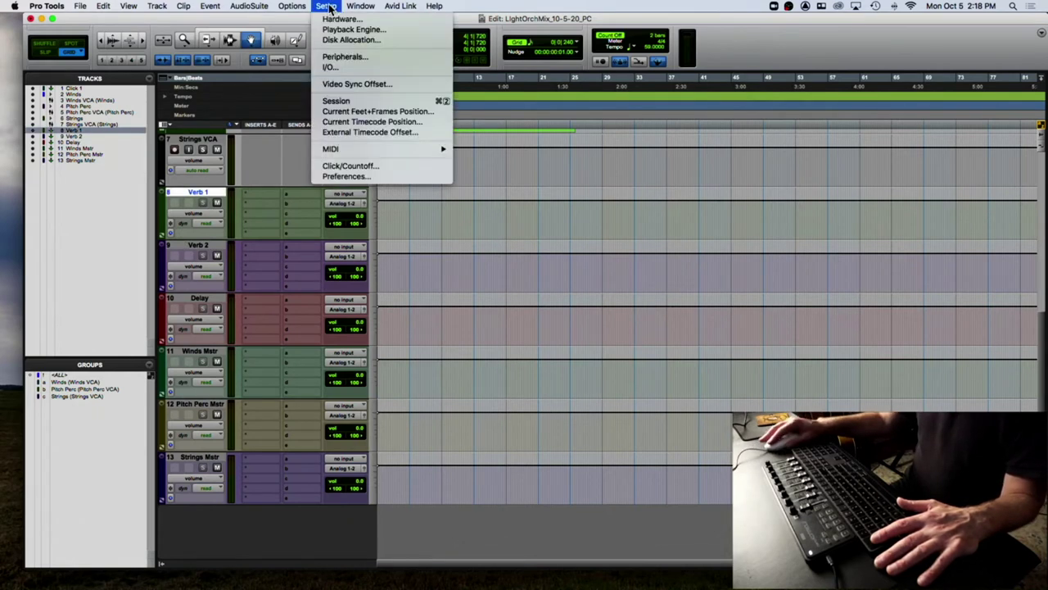
{"action": "left_click", "coordinate": [330, 67]}
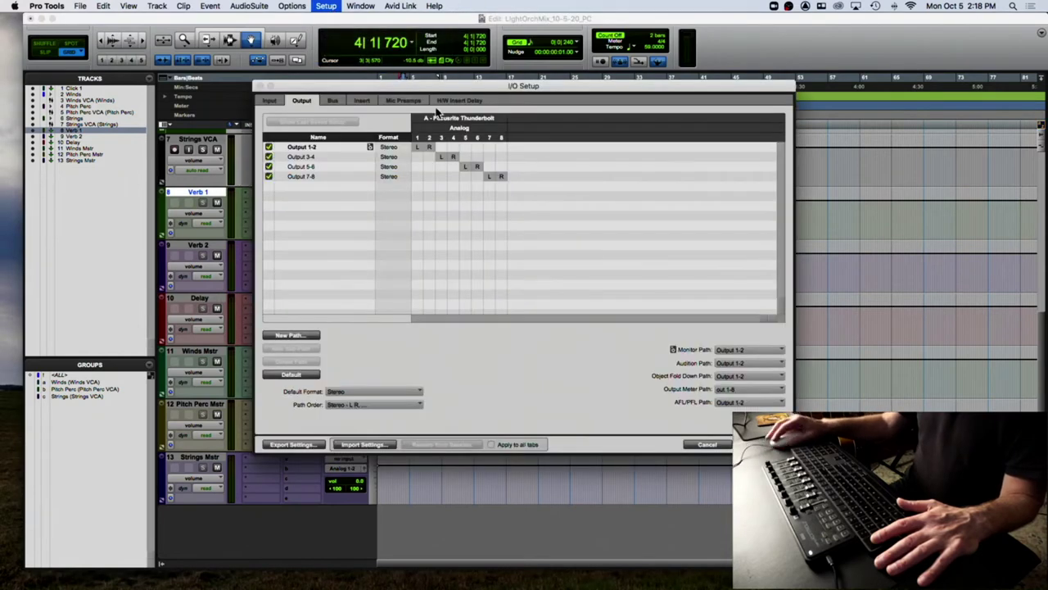
{"action": "left_click", "coordinate": [334, 101]}
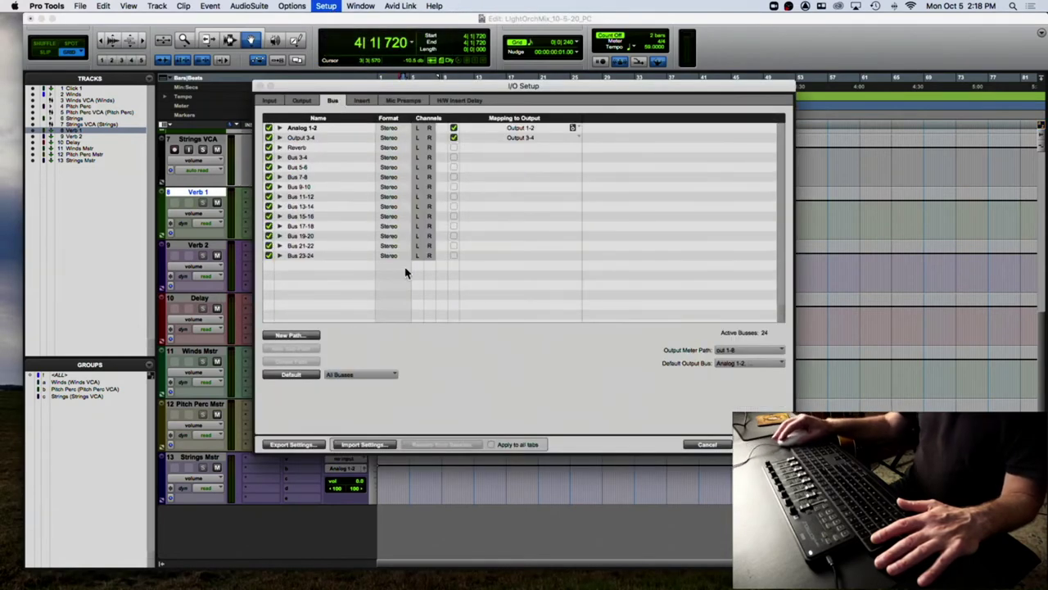
{"action": "left_click", "coordinate": [297, 375]}
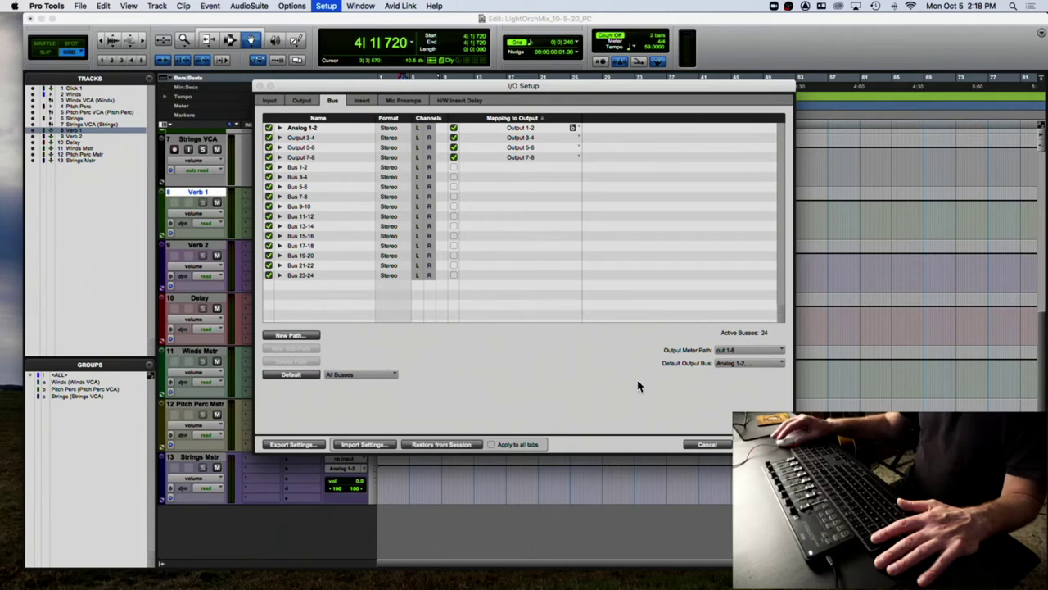
{"action": "left_click", "coordinate": [728, 443]}
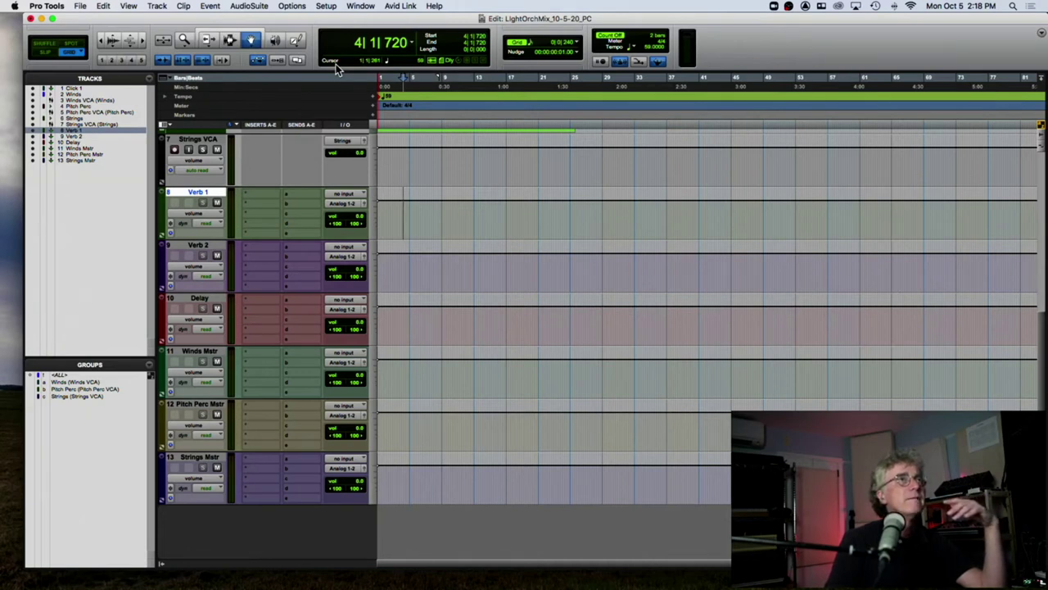
Review the output and input paths in the I/O Setup and leave it without applying anything.
{"action": "left_click", "coordinate": [327, 5]}
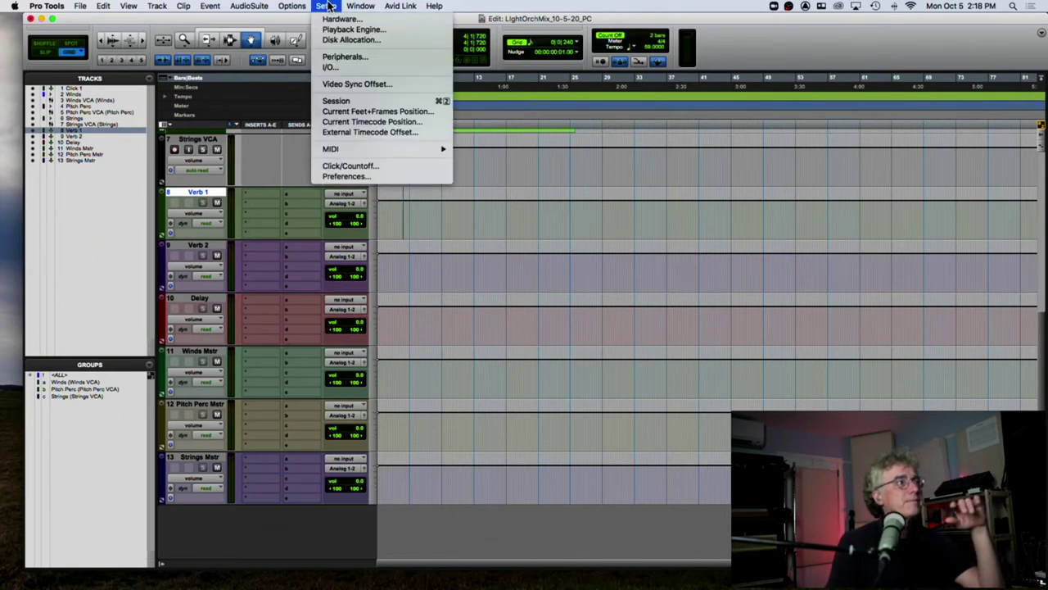
{"action": "left_click", "coordinate": [334, 68]}
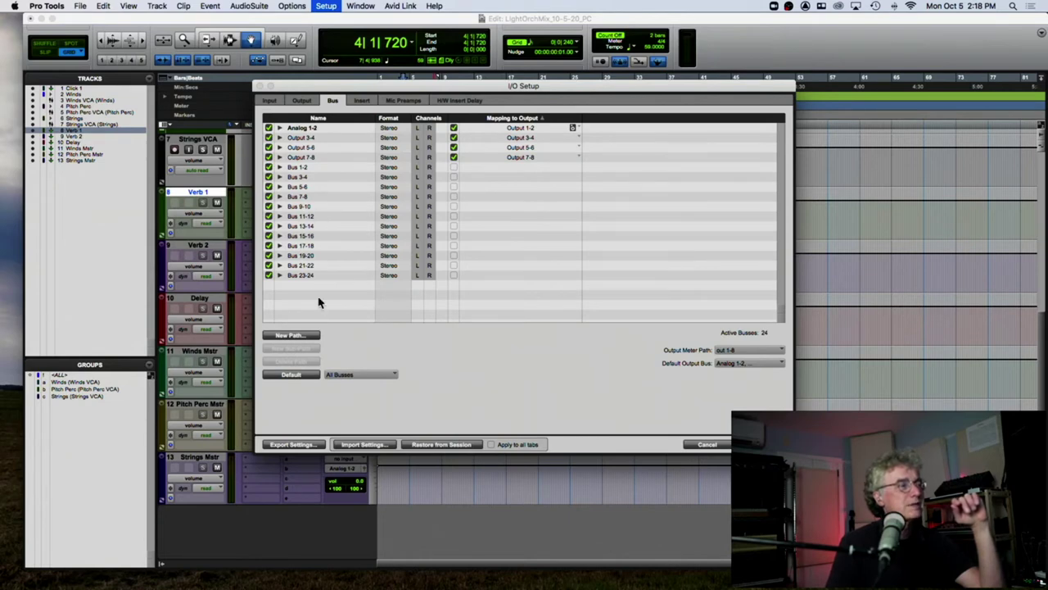
{"action": "left_click", "coordinate": [303, 101]}
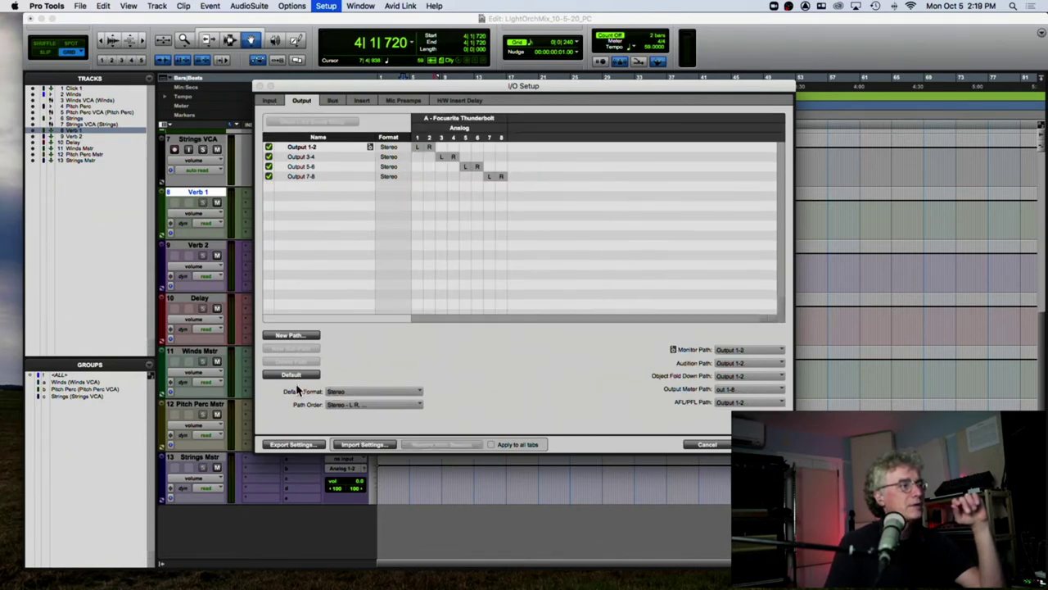
{"action": "left_click", "coordinate": [273, 101]}
{"action": "left_click", "coordinate": [297, 373]}
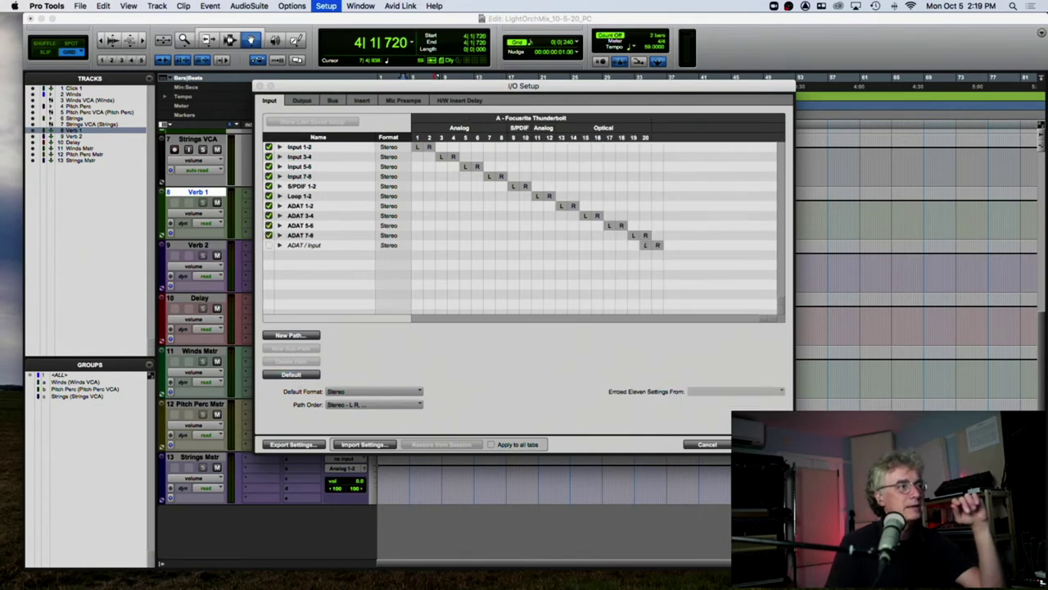
{"action": "left_click", "coordinate": [711, 444]}
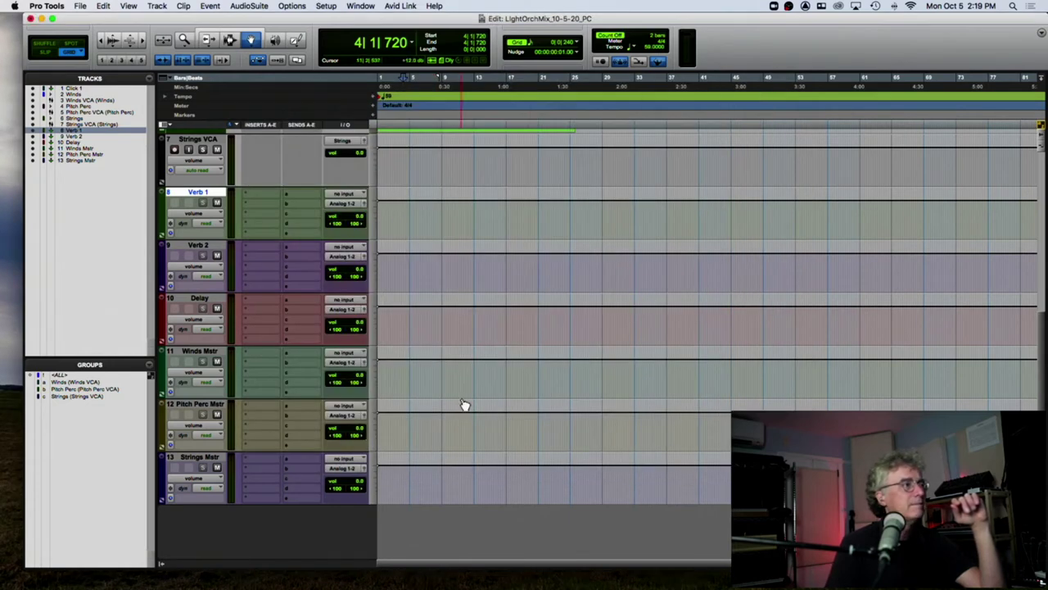
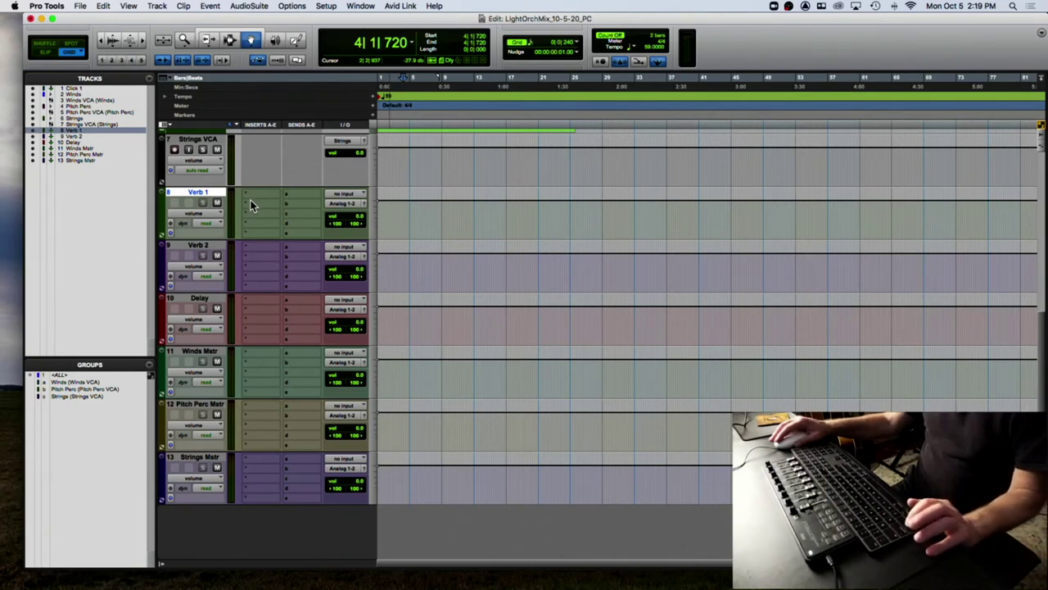
Select the tracks from Verb 1 to Strings Mstr and assign their inputs to consecutive stereo buses starting at Bus 1-2.
{"action": "left_click", "coordinate": [187, 458], "text": "shift"}
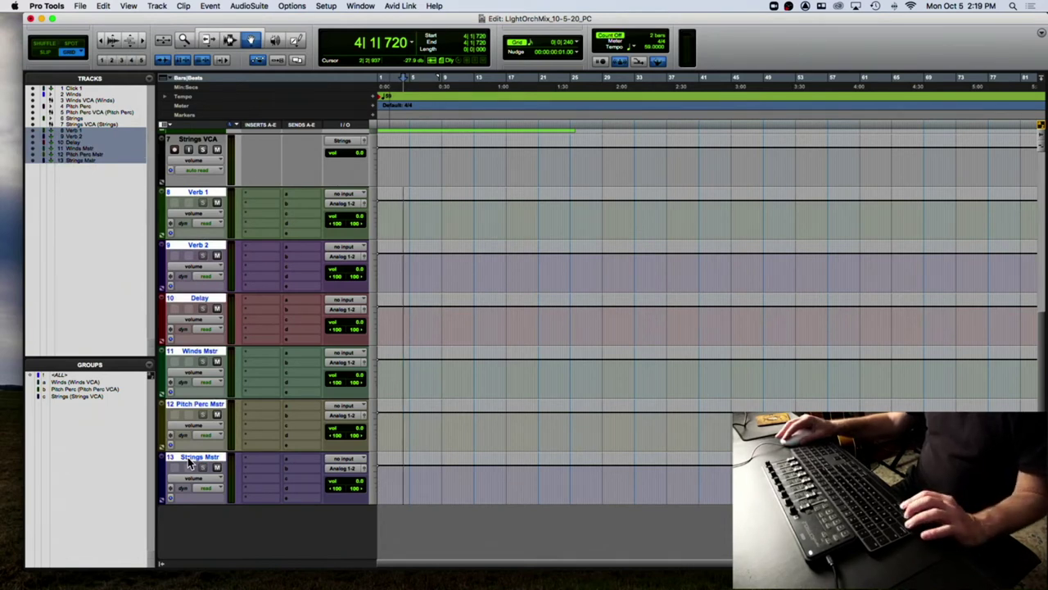
{"action": "left_click", "coordinate": [344, 193]}
{"action": "mouse_move", "coordinate": [353, 205]}
{"action": "left_click", "coordinate": [408, 215]}
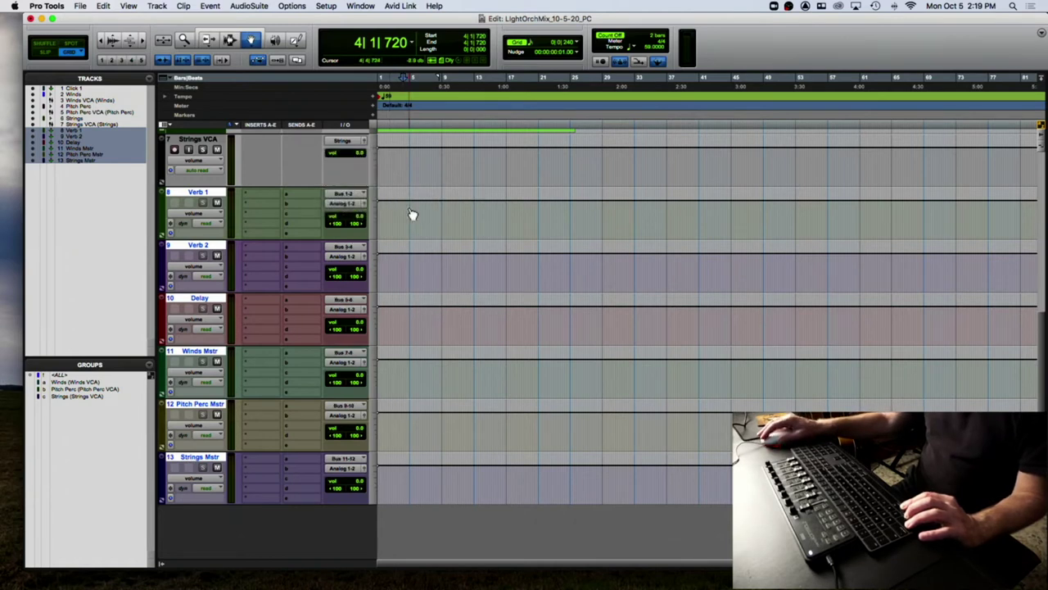
{"action": "left_click", "coordinate": [364, 196]}
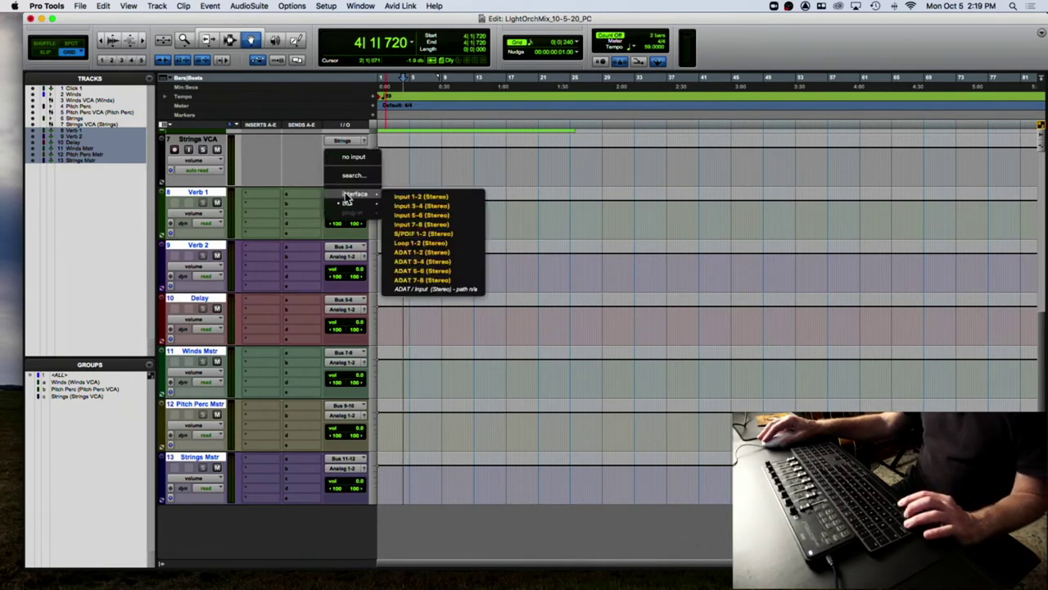
{"action": "left_click", "coordinate": [391, 206]}
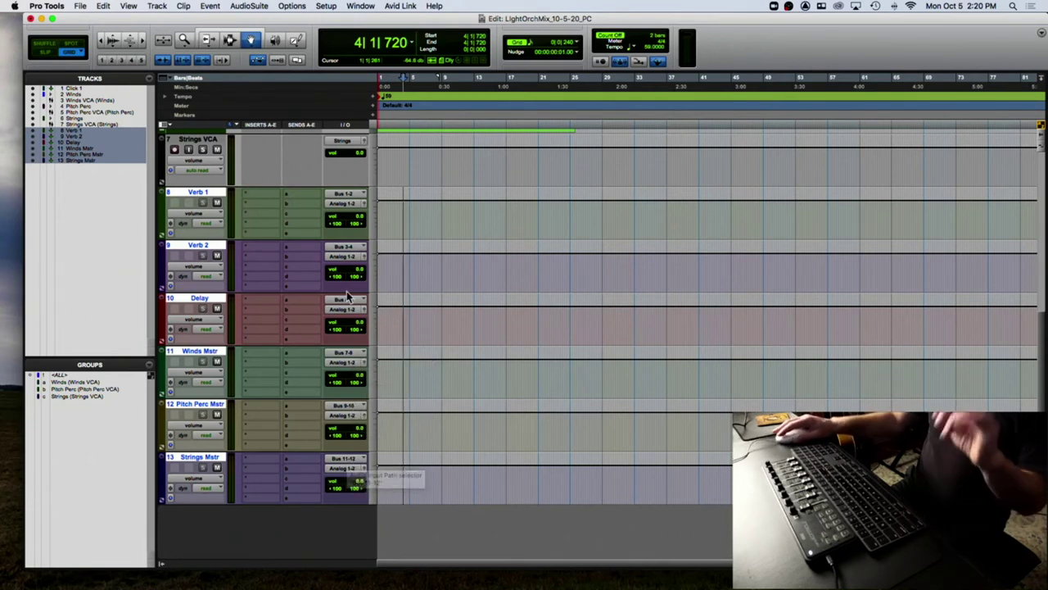
Set the input of all selected tracks, Verb 1 to Strings Mstr, to the same Bus 1-2.
{"action": "left_click", "coordinate": [348, 197]}
{"action": "mouse_move", "coordinate": [347, 204]}
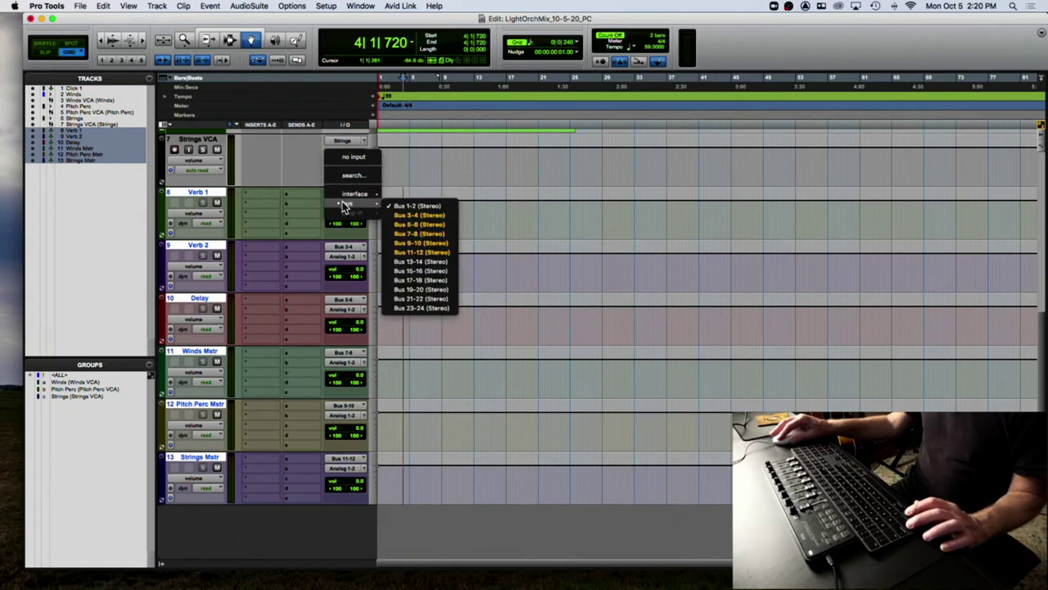
{"action": "left_click", "coordinate": [409, 207], "text": "alt+shift"}
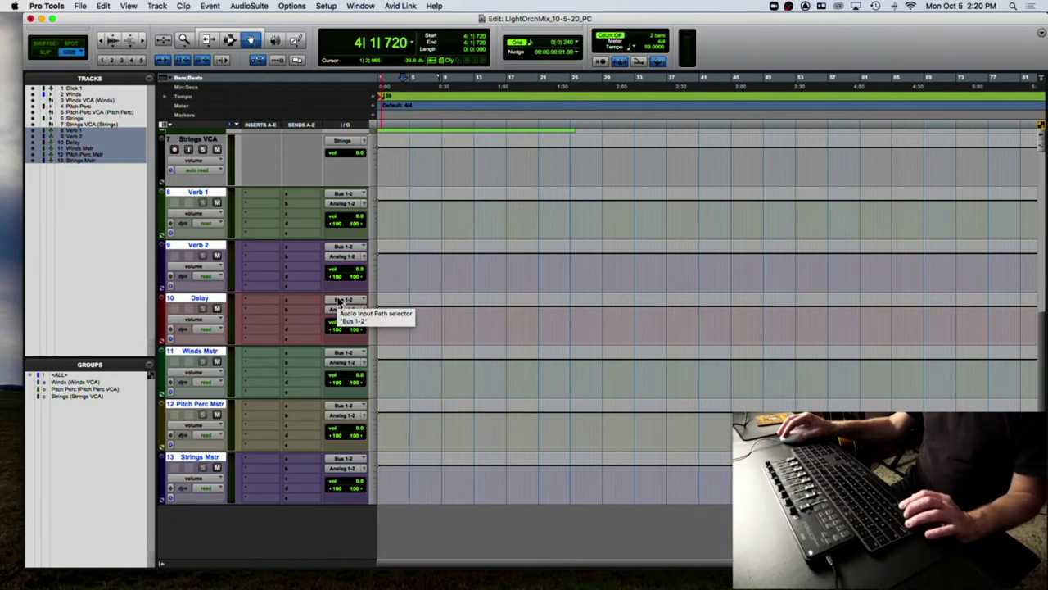
Reassign the selected tracks' inputs in ascending order, from Bus 1-2 on Verb 1 to Bus 11-12 on Strings Mstr.
{"action": "left_click", "coordinate": [344, 194]}
{"action": "mouse_move", "coordinate": [348, 202]}
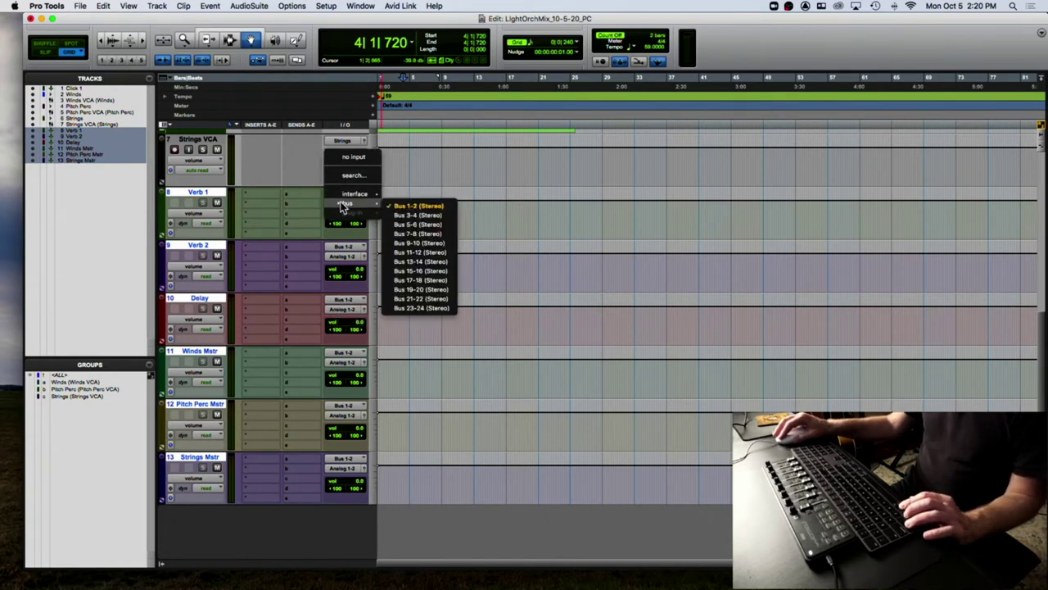
{"action": "left_click", "coordinate": [402, 205], "text": "alt+shift+super"}
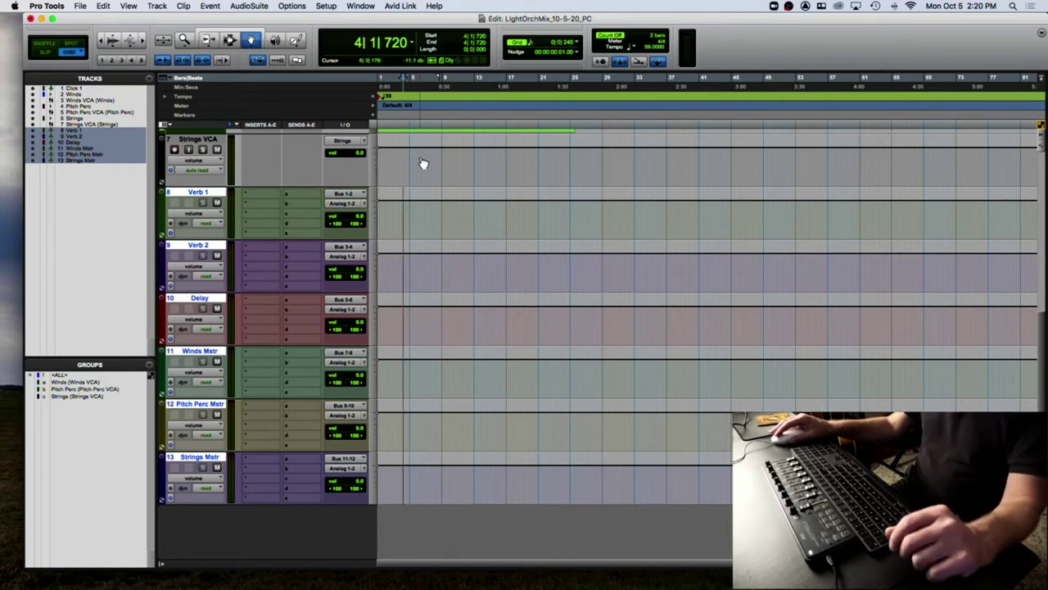
Return the playback position to the start of the session.
{"action": "scroll", "coordinate": [416, 172], "scroll_direction": "down", "scroll_amount": 4}
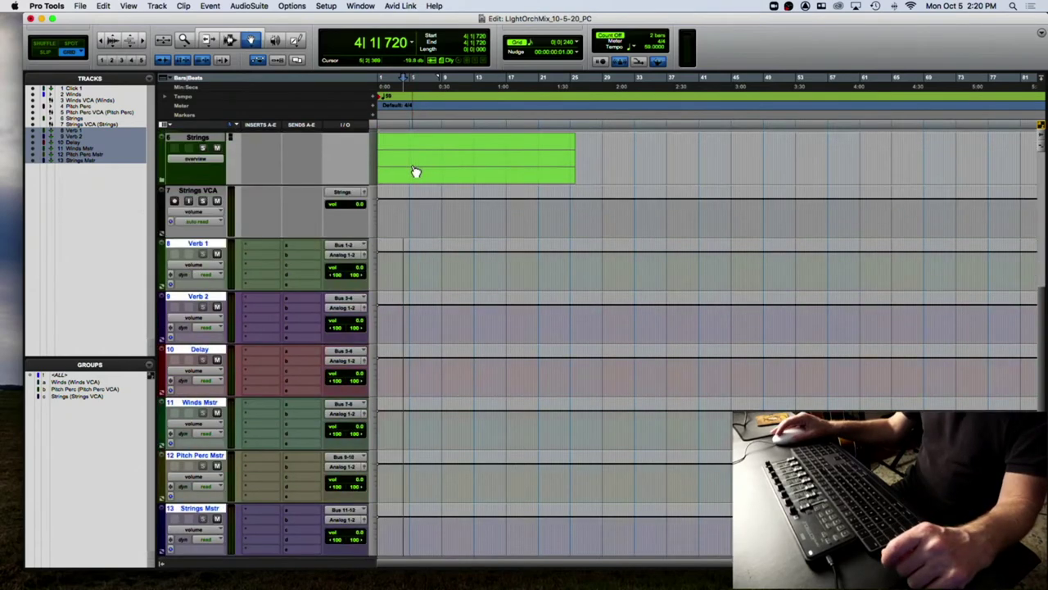
{"action": "key", "text": "Return"}
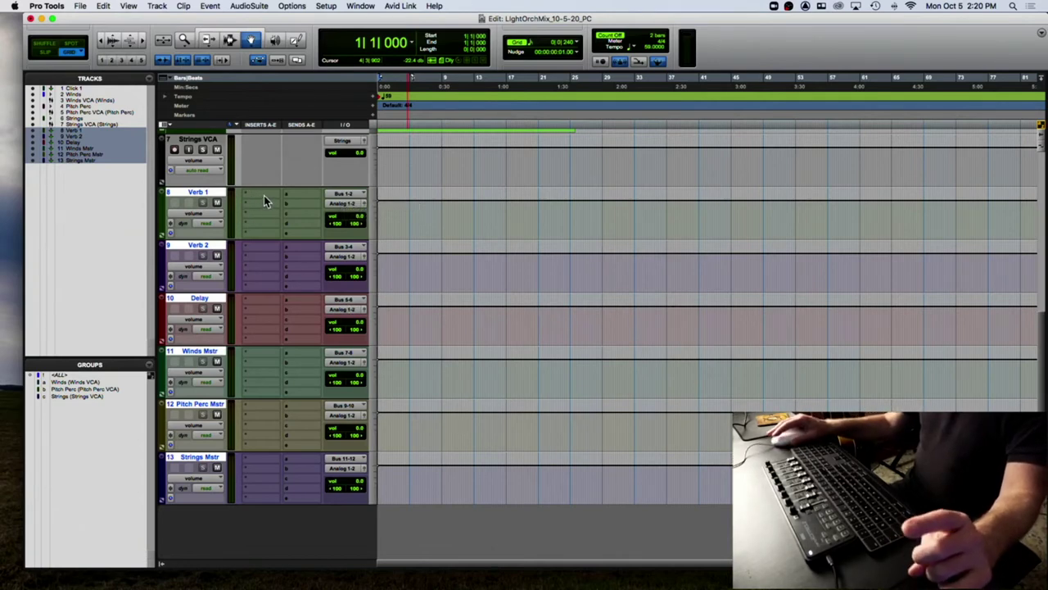
{"action": "scroll", "coordinate": [263, 196], "scroll_direction": "up", "scroll_amount": 3}
{"action": "scroll", "coordinate": [273, 234], "scroll_direction": "down", "scroll_amount": 3}
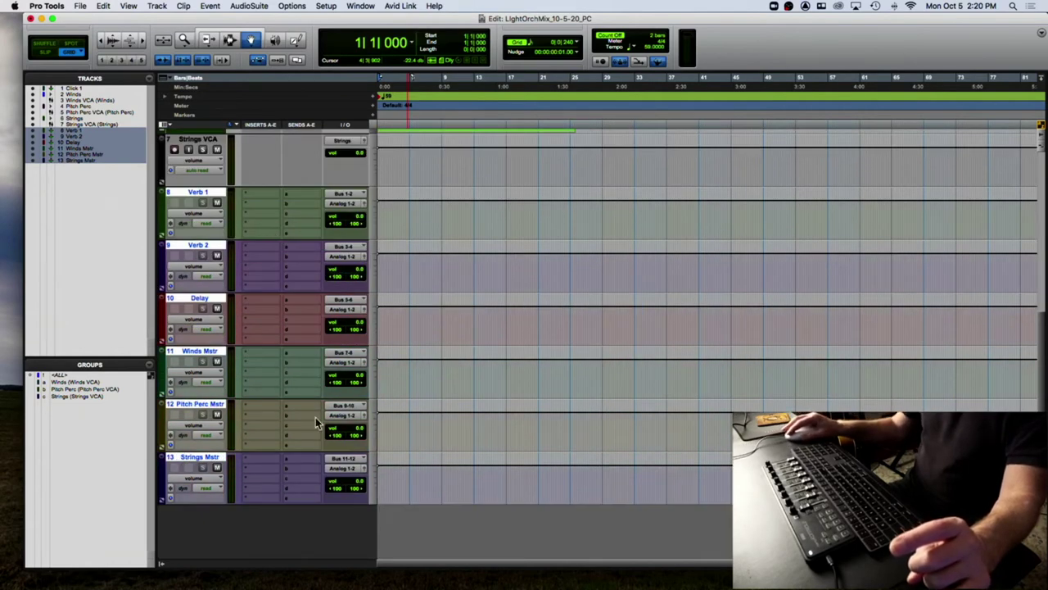
Insert Avid's Space (stereo) multichannel reverb in the first insert slot of Verb 1 and move its window clear of the track controls.
{"action": "left_click", "coordinate": [252, 195]}
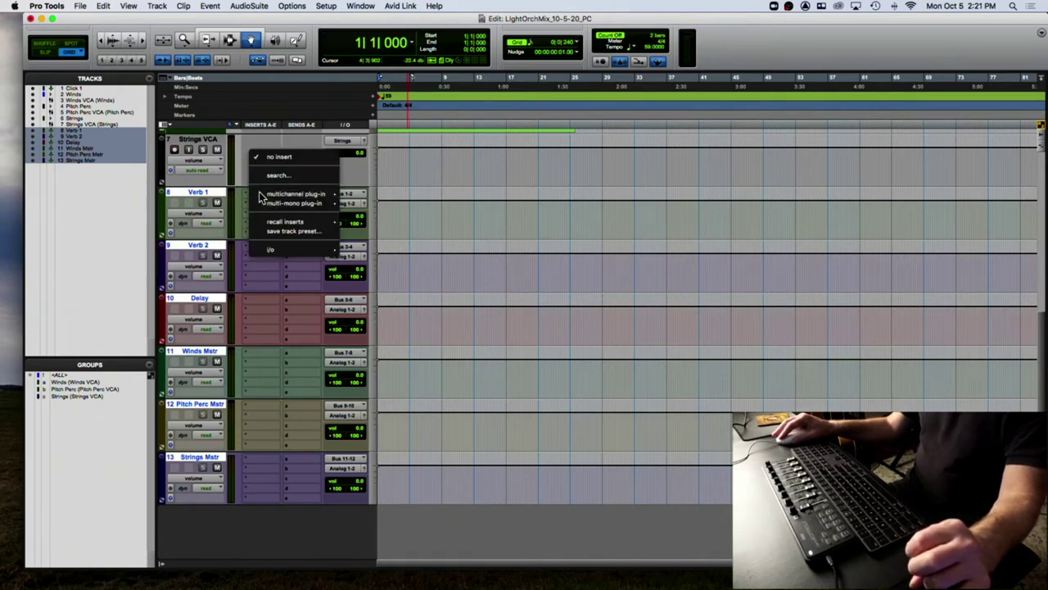
{"action": "mouse_move", "coordinate": [313, 197]}
{"action": "mouse_move", "coordinate": [343, 189]}
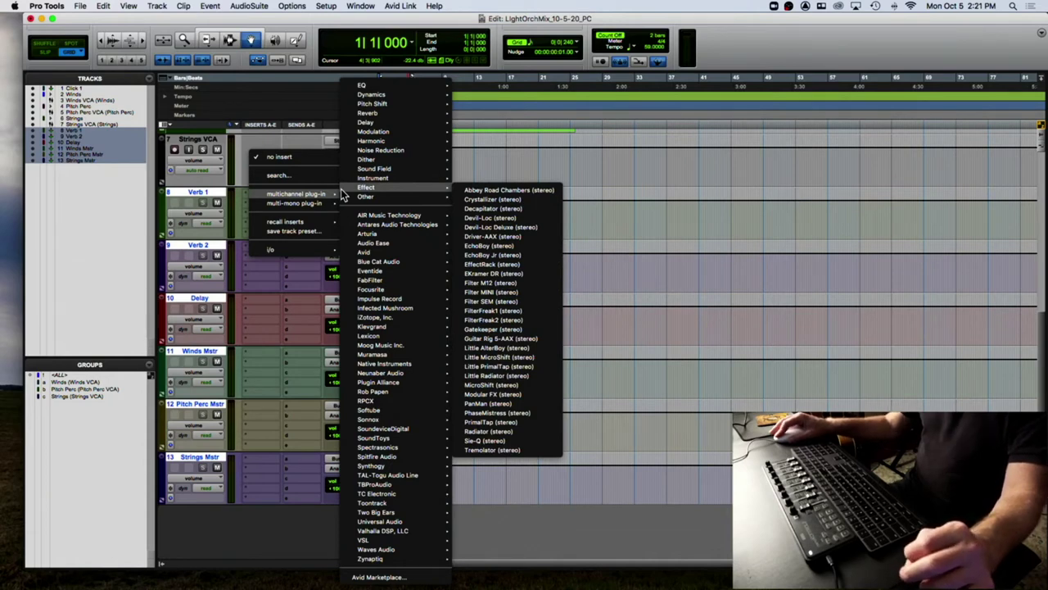
{"action": "mouse_move", "coordinate": [382, 118]}
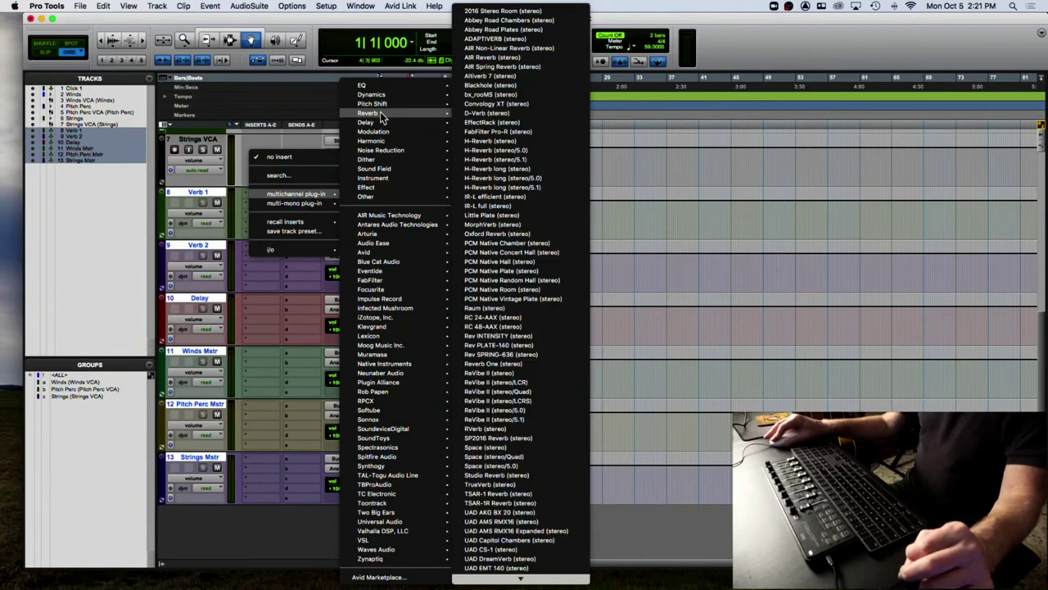
{"action": "mouse_move", "coordinate": [381, 252]}
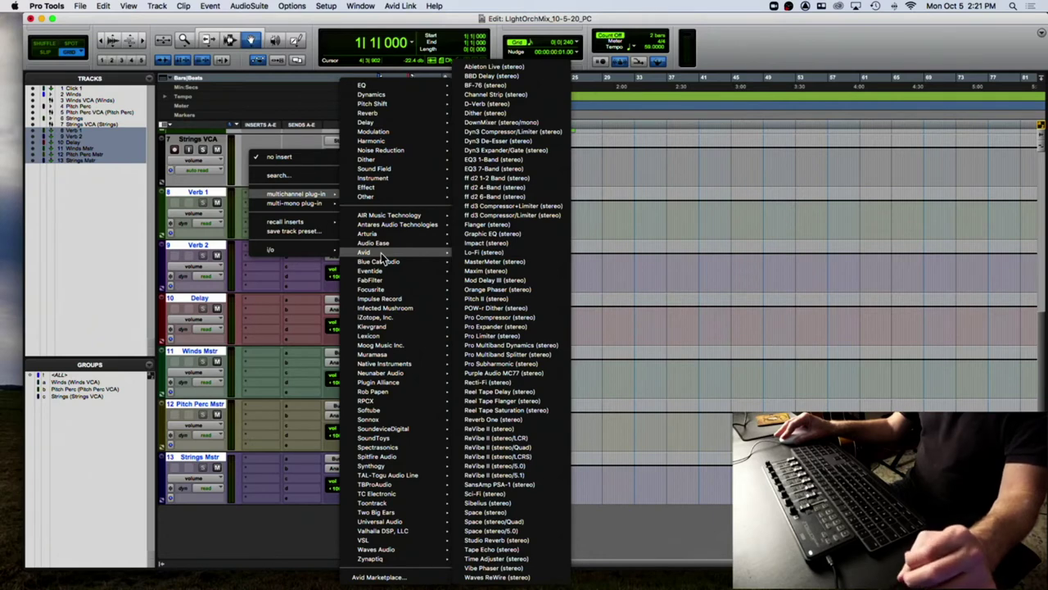
{"action": "left_click", "coordinate": [537, 512]}
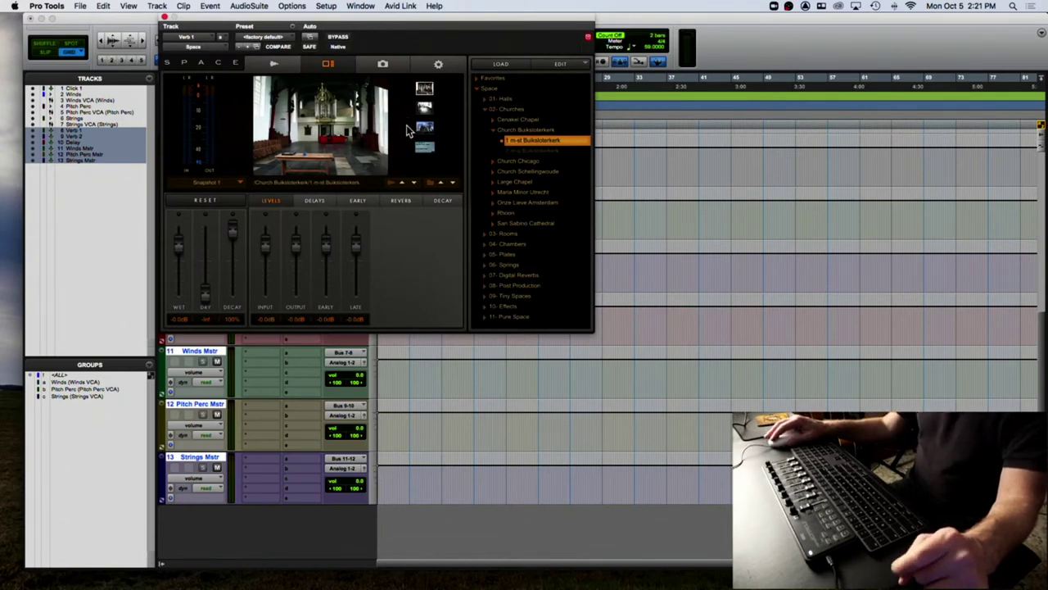
{"action": "left_click_drag", "start_coordinate": [294, 25], "coordinate": [591, 51]}
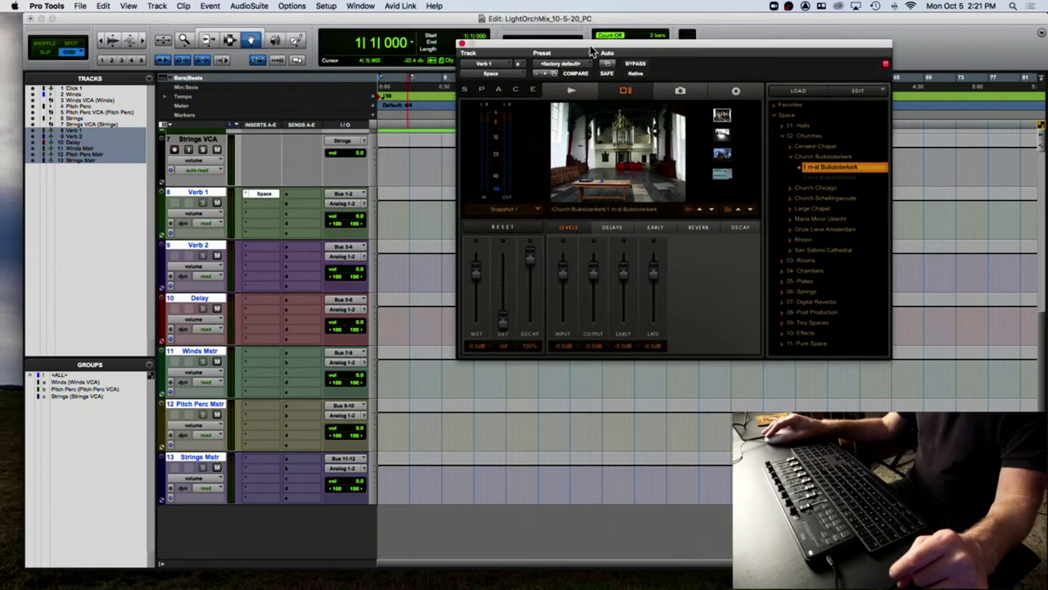
Load the 09 st-st Front Stage Coincident impulse from Halls, Large Auditorium, into Verb 1's Space reverb.
{"action": "left_click", "coordinate": [782, 135]}
{"action": "left_click", "coordinate": [780, 124]}
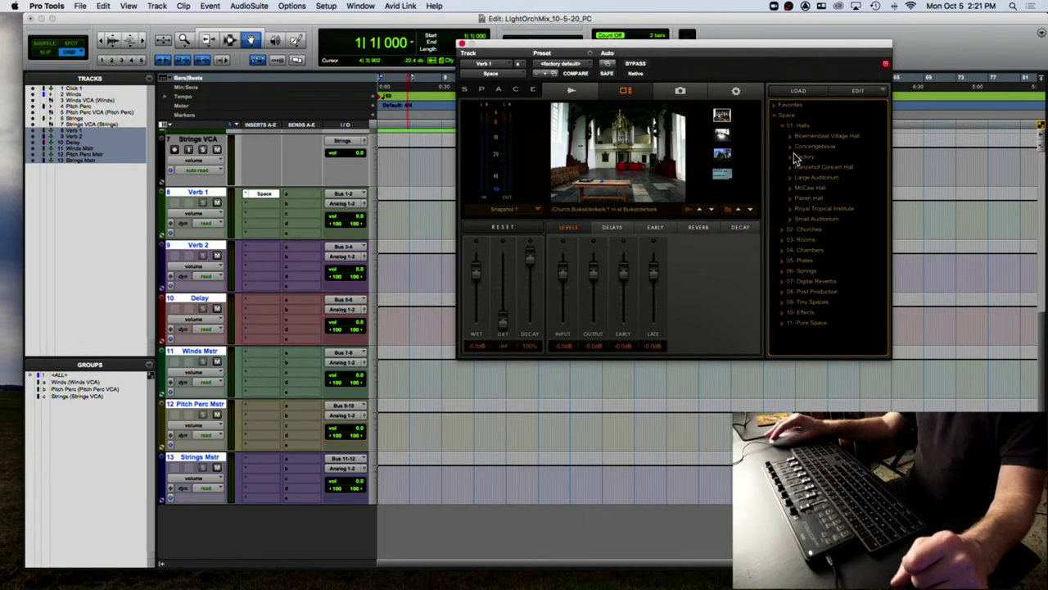
{"action": "left_click", "coordinate": [790, 177]}
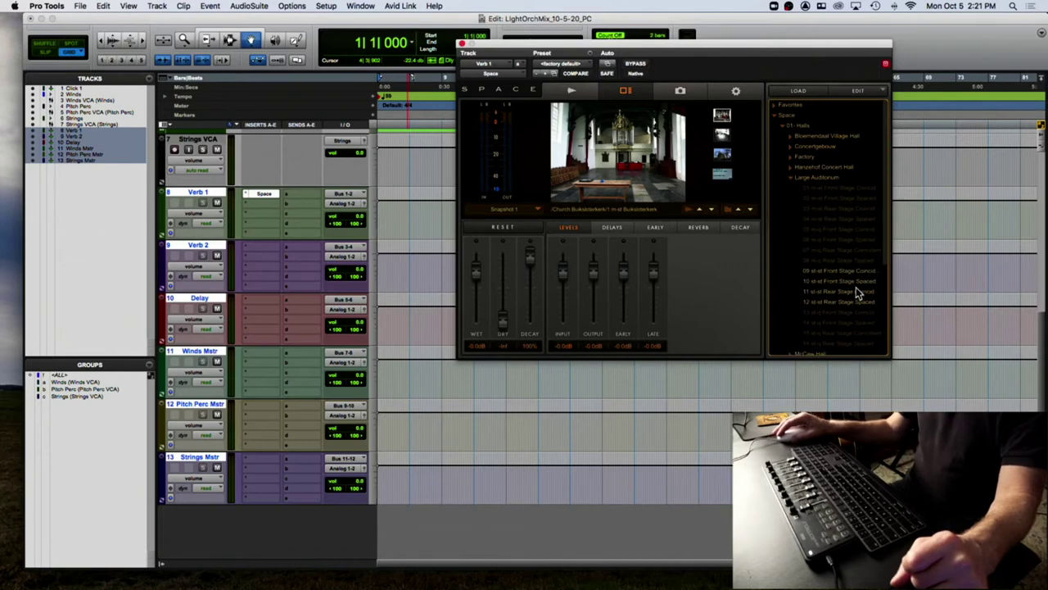
{"action": "left_click", "coordinate": [832, 271]}
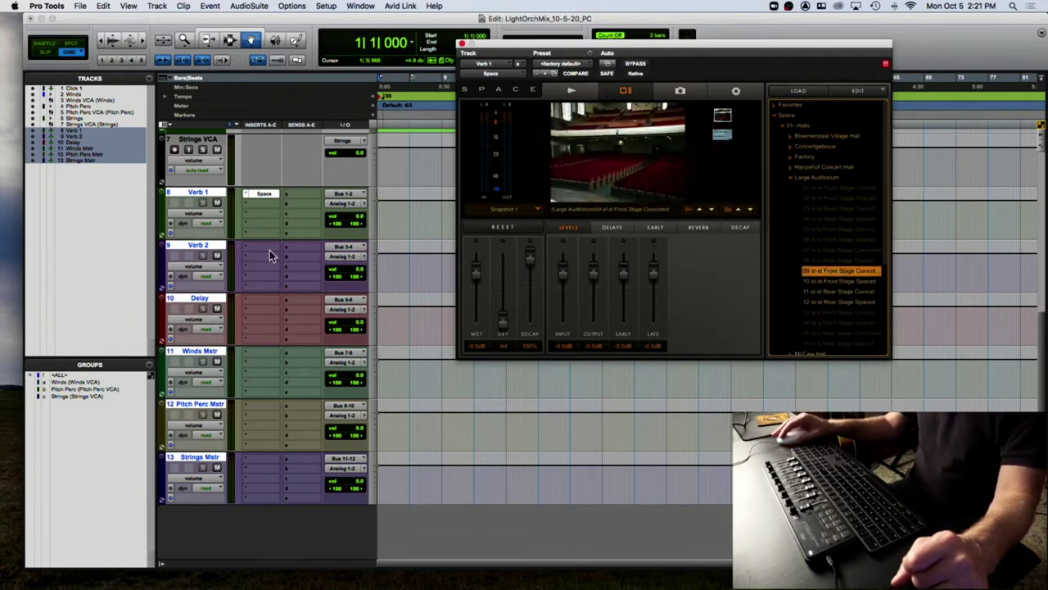
Copy the Space insert from Verb 1 to the first insert slot of Verb 2.
{"action": "left_click", "coordinate": [263, 197]}
{"action": "left_click_drag", "start_coordinate": [263, 197], "coordinate": [262, 247]}
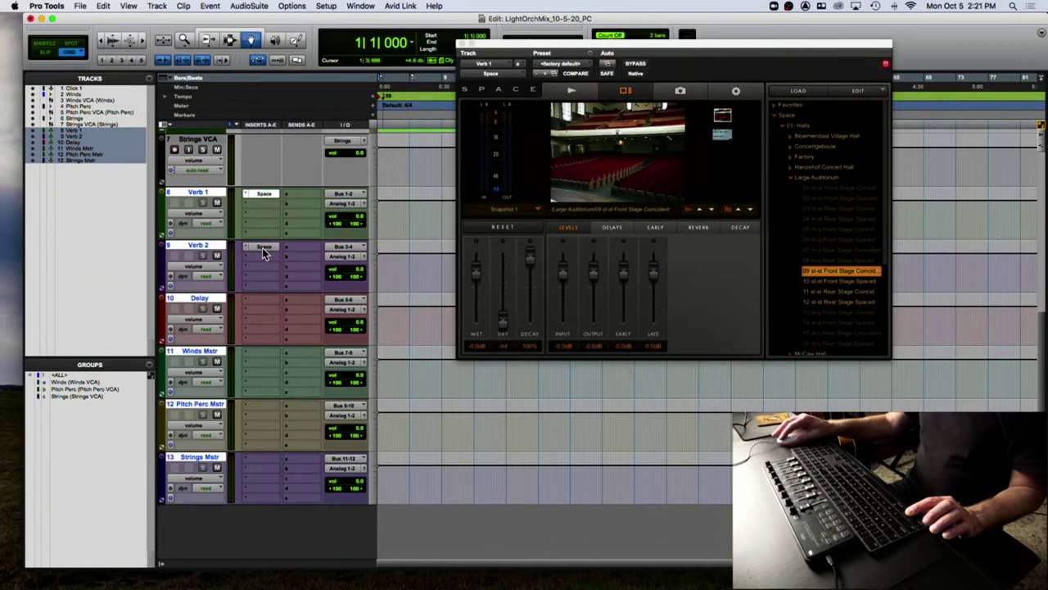
Load the 11 st-st Rear Stage Coincident impulse from Halls, Large Auditorium, into Verb 2's Space reverb.
{"action": "left_click", "coordinate": [260, 246]}
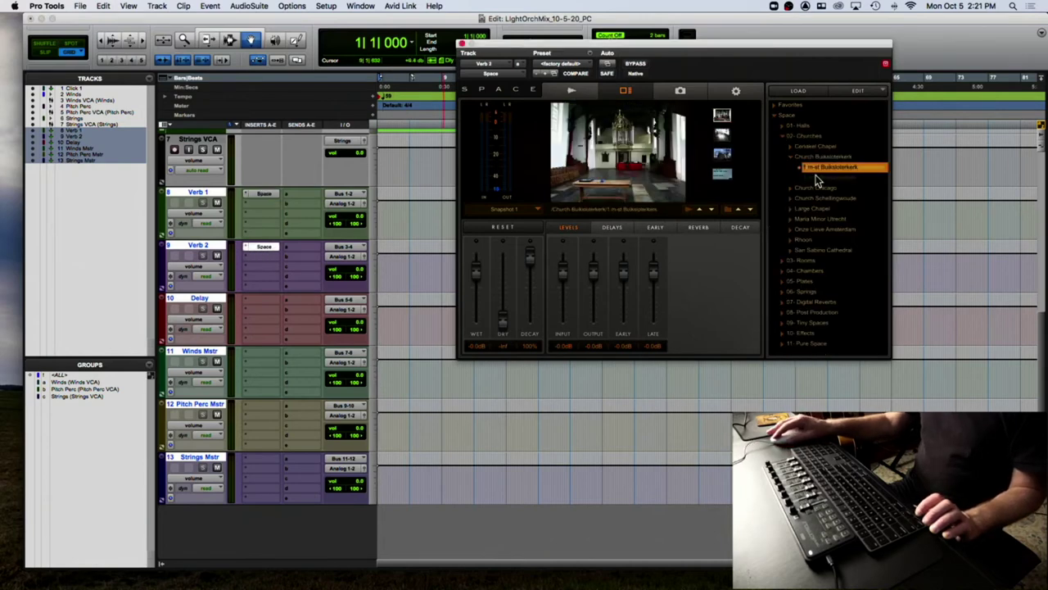
{"action": "left_click", "coordinate": [782, 125]}
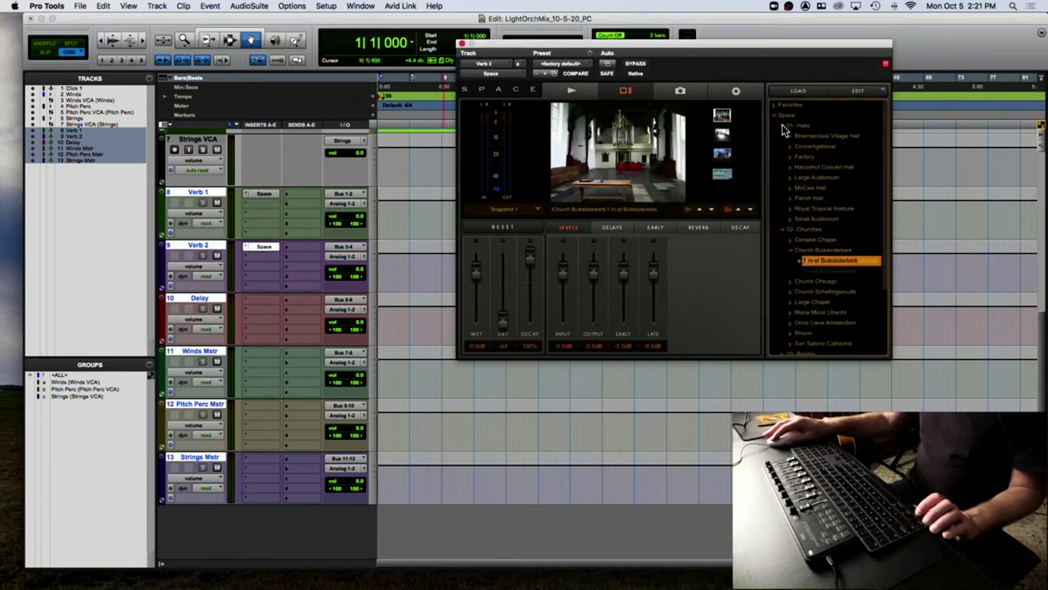
{"action": "left_click", "coordinate": [791, 177]}
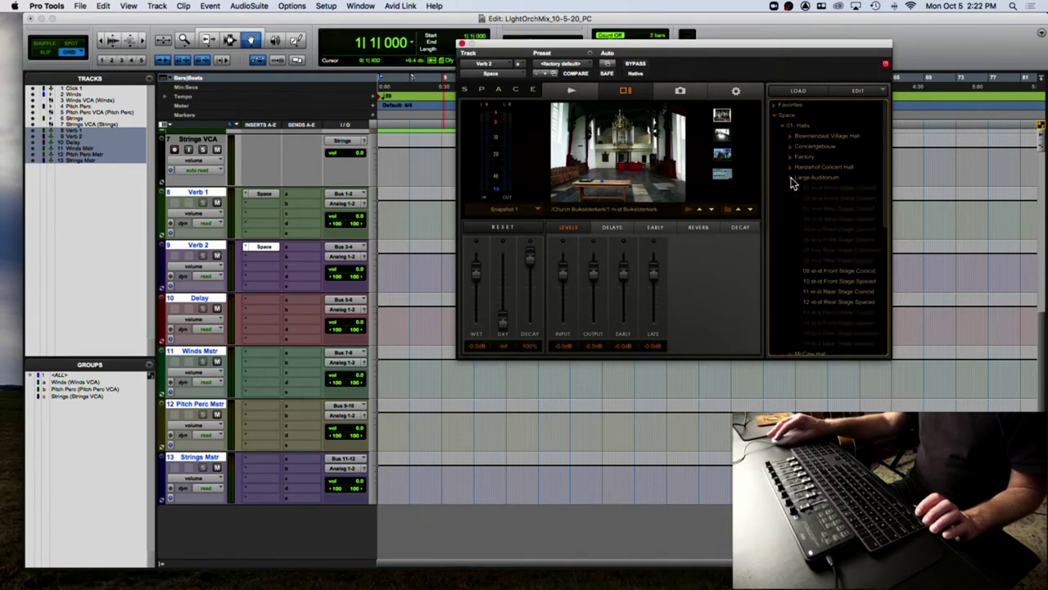
{"action": "left_click", "coordinate": [826, 303]}
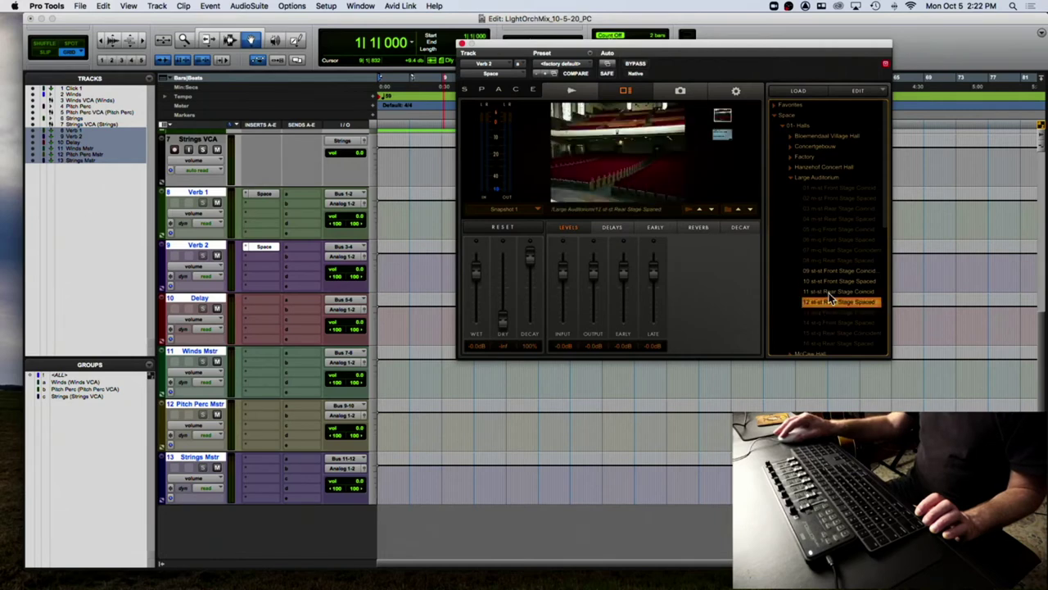
{"action": "left_click", "coordinate": [827, 293]}
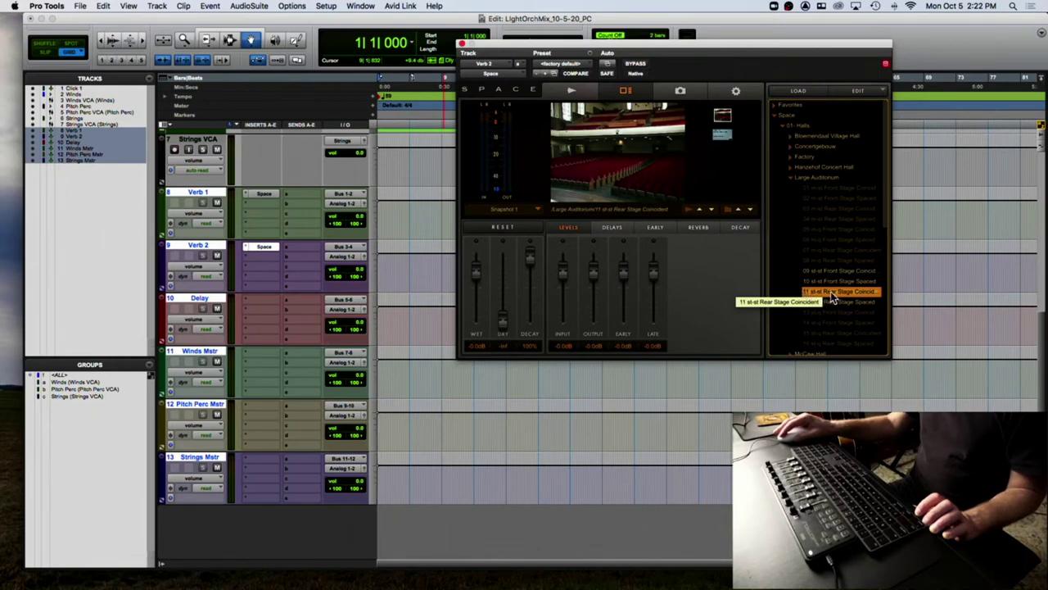
Rename the Verb 1 track as Hall Close and the Verb 2 track as Hall Far.
{"action": "double_click", "coordinate": [201, 193]}
{"action": "type", "text": "Hall C"}
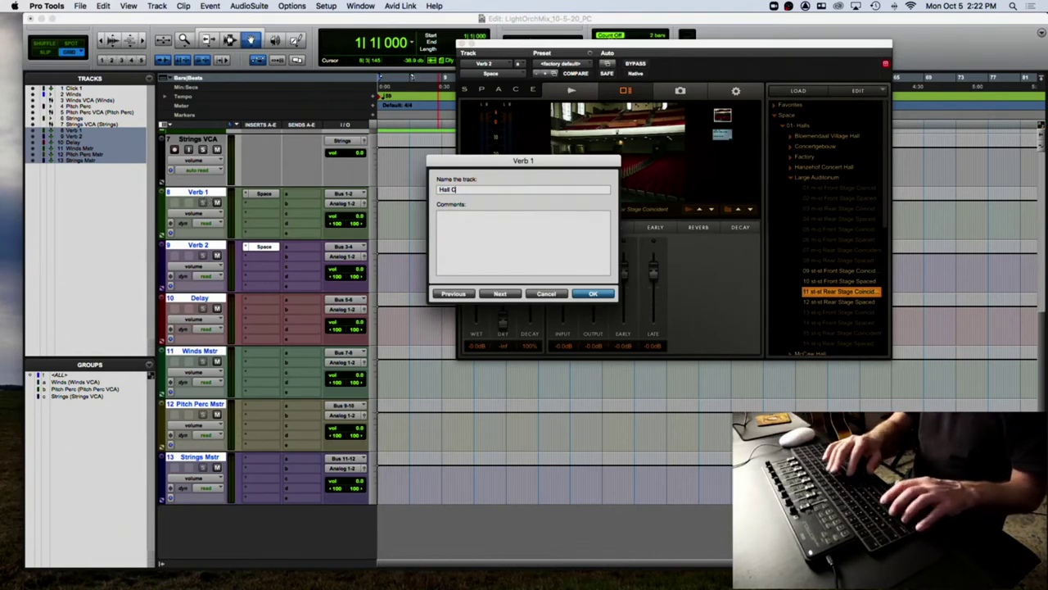
{"action": "type", "text": "lose"}
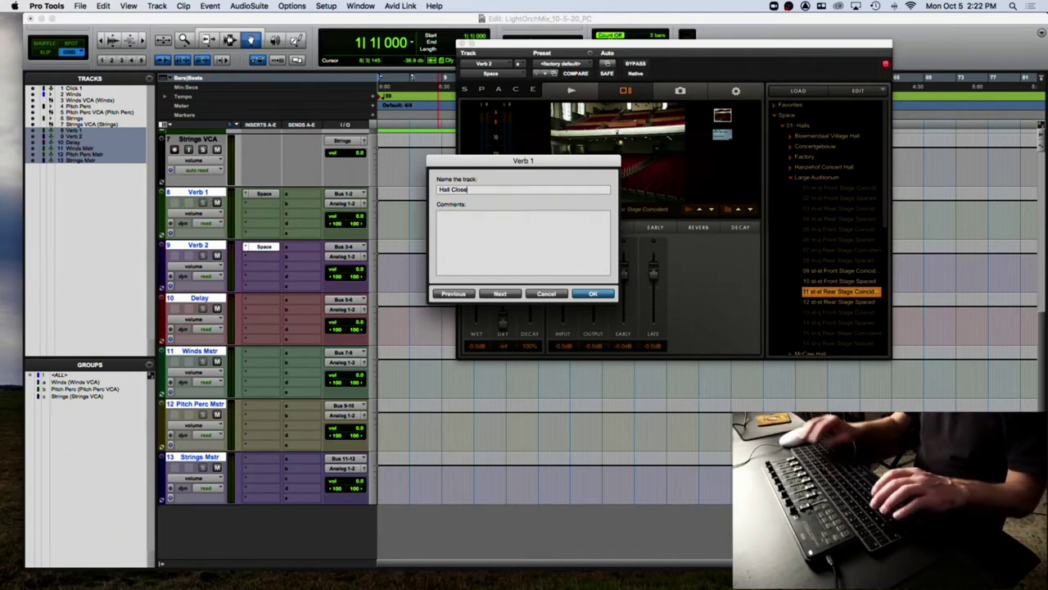
{"action": "left_click", "coordinate": [491, 292]}
{"action": "type", "text": "HAll"}
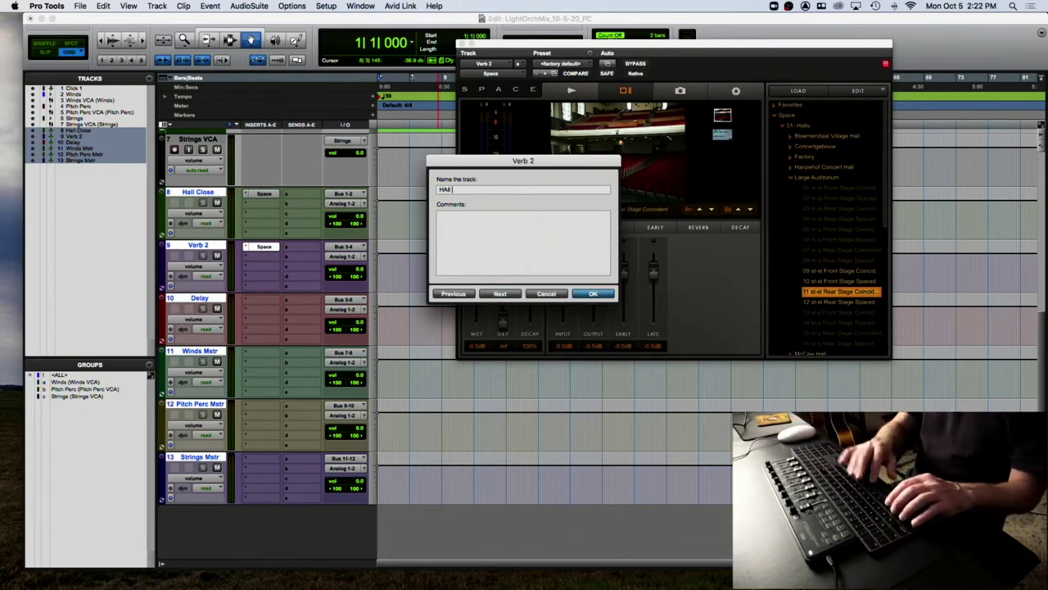
{"action": "type", "text": " Far"}
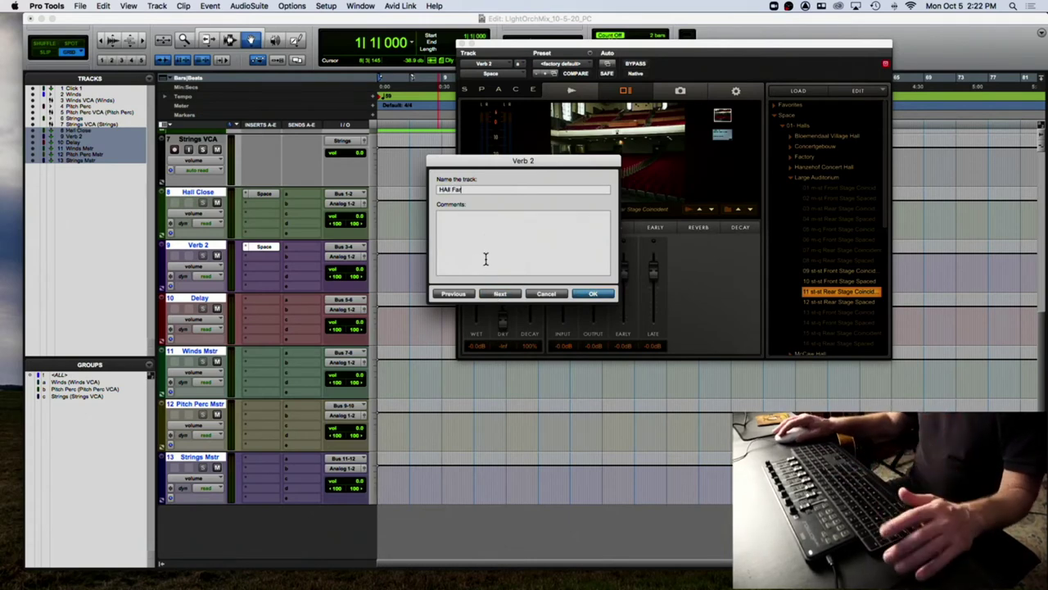
{"action": "type", "text": "a"}
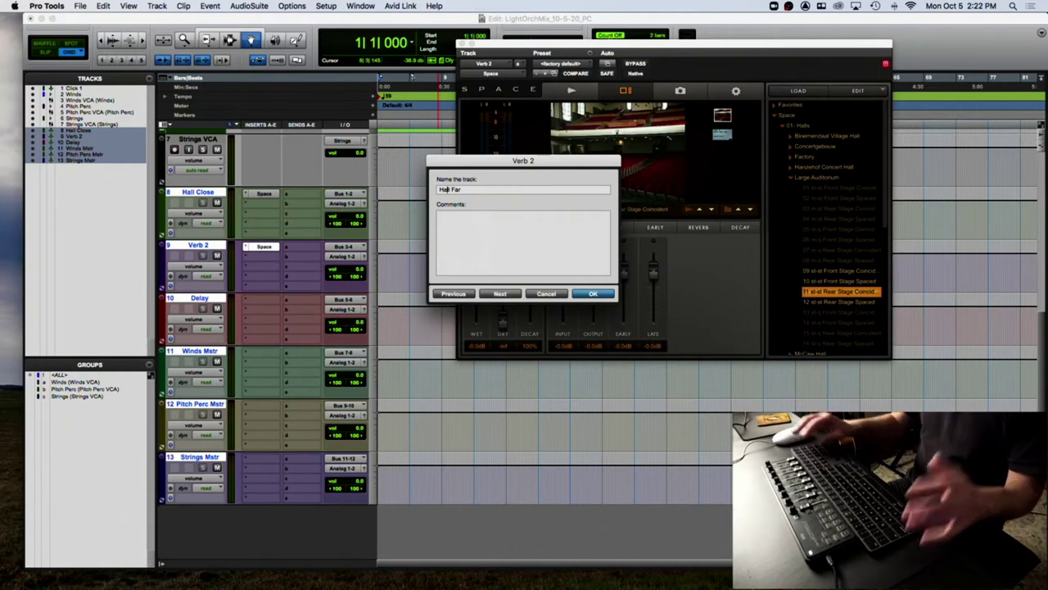
{"action": "left_click", "coordinate": [595, 294]}
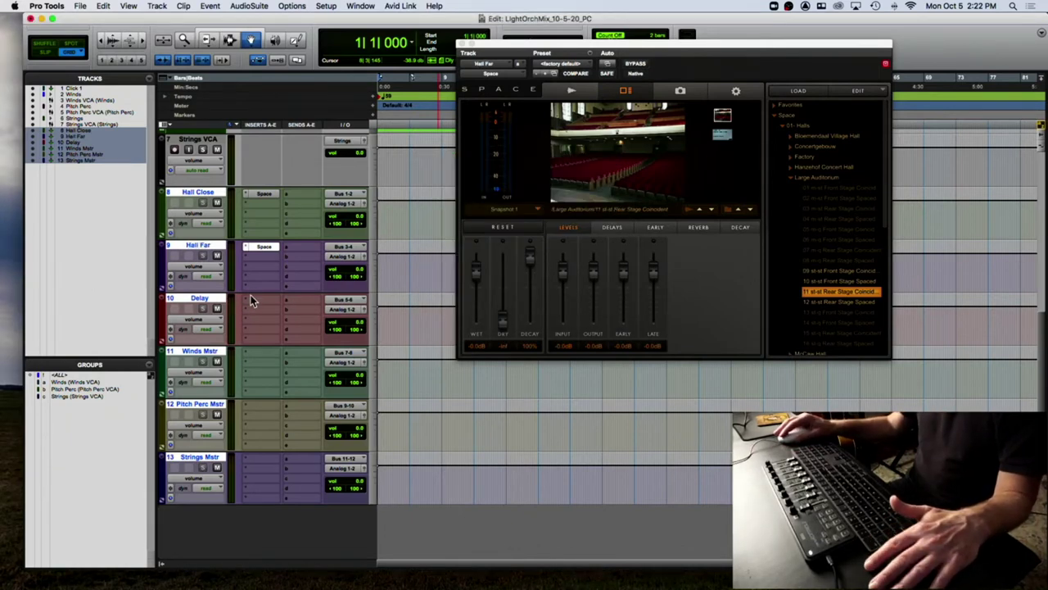
Insert Avid's Mod Delay III (stereo) multichannel plug-in in the Delay track's first insert slot and close its window.
{"action": "left_click", "coordinate": [252, 299]}
{"action": "mouse_move", "coordinate": [307, 300]}
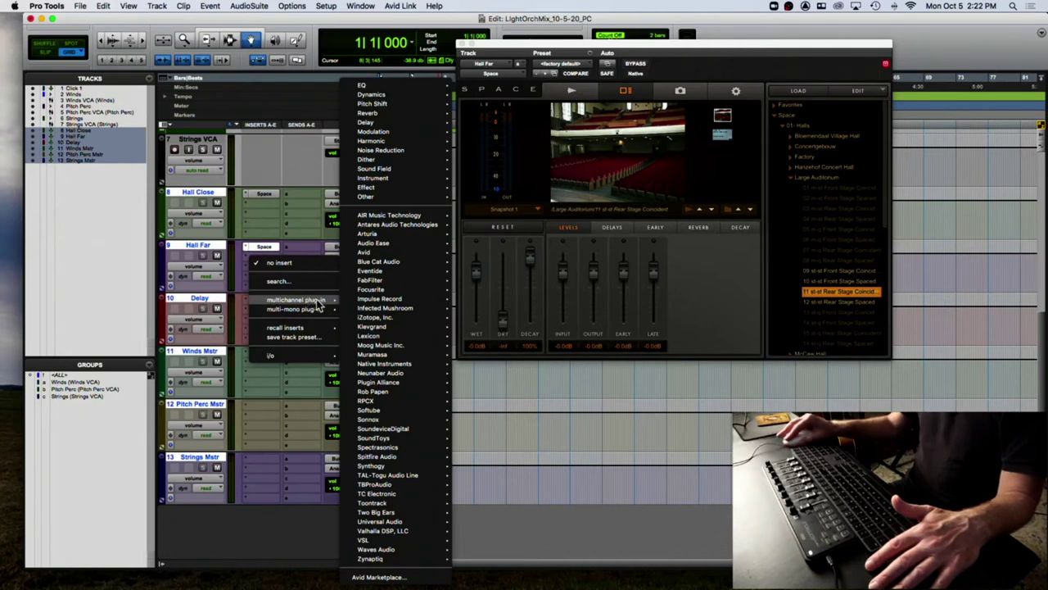
{"action": "mouse_move", "coordinate": [384, 252]}
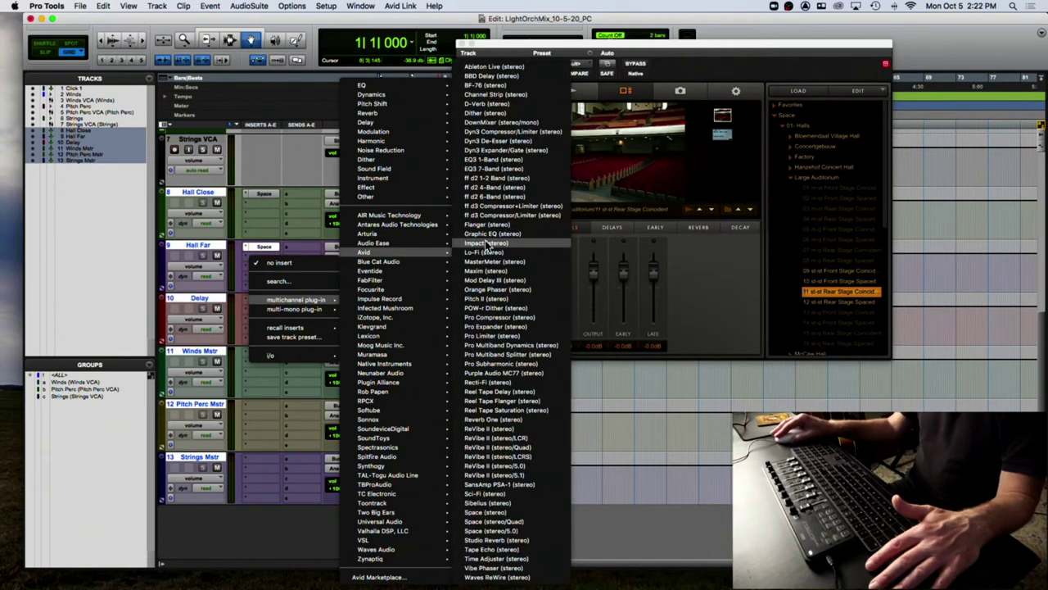
{"action": "left_click", "coordinate": [494, 279]}
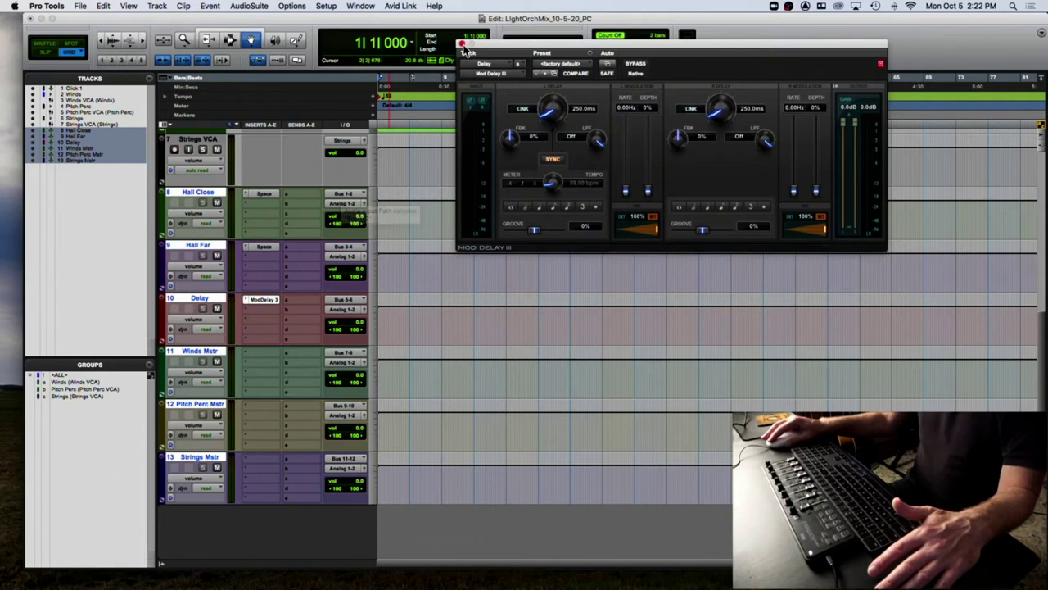
{"action": "key", "text": "super+w"}
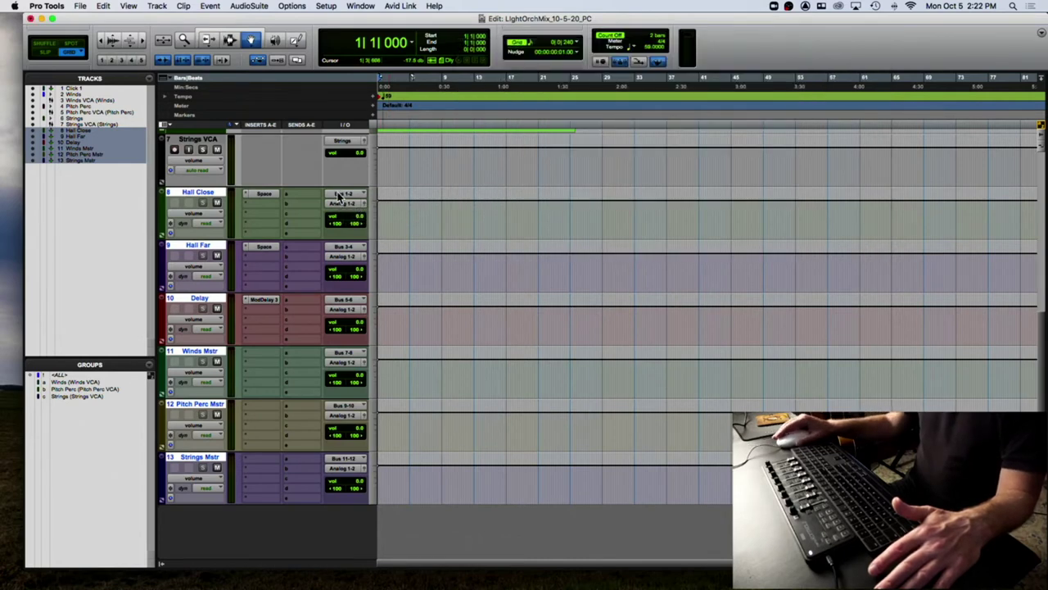
Rename the Hall Close track's input bus, Bus 1-2, as Hall Close.
{"action": "right_click", "coordinate": [338, 196]}
{"action": "key", "text": "Escape"}
{"action": "right_click", "coordinate": [338, 196]}
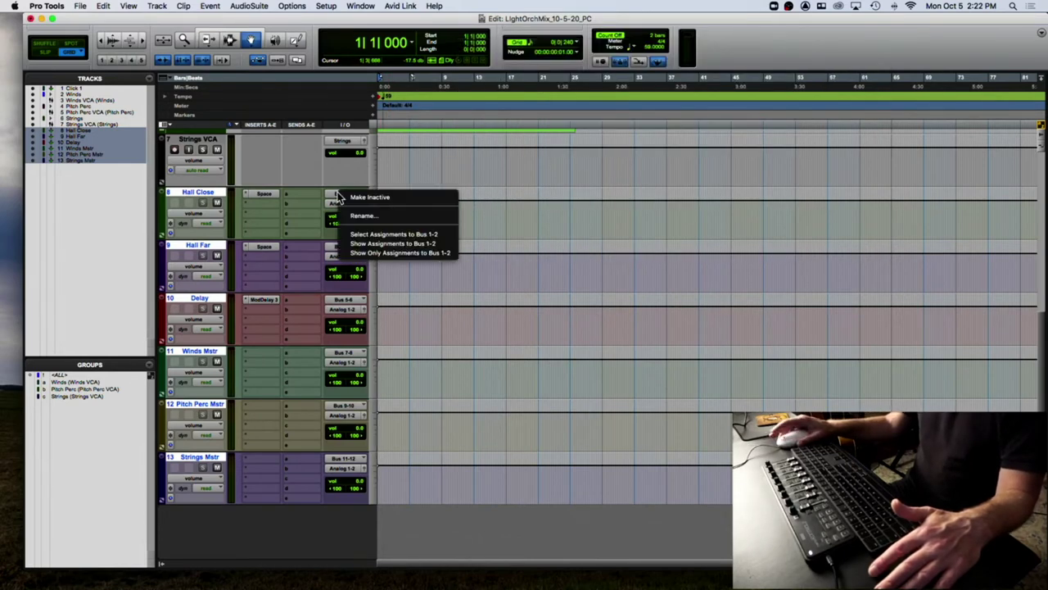
{"action": "left_click", "coordinate": [401, 216]}
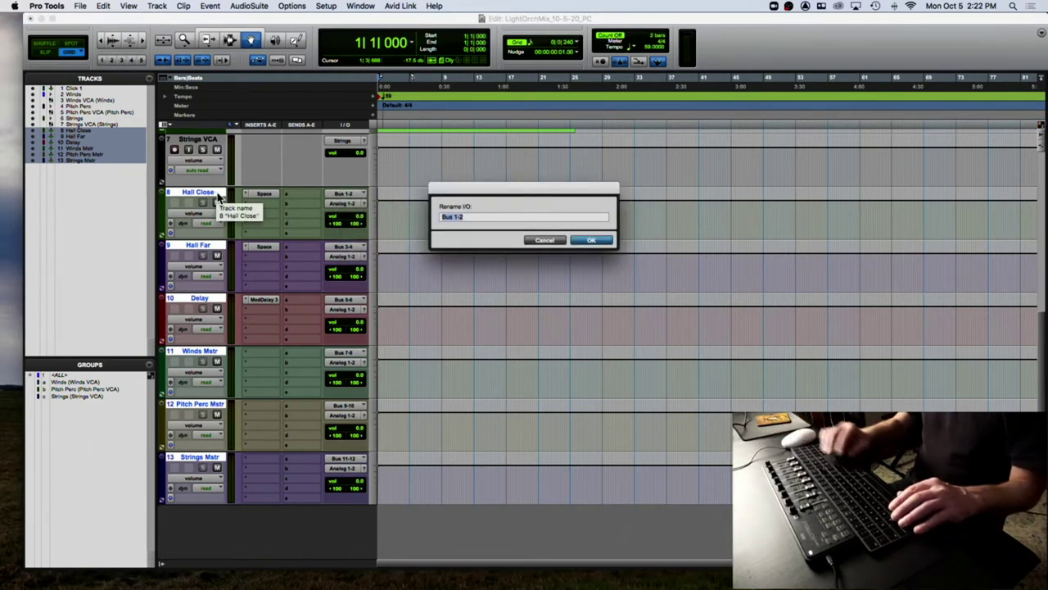
{"action": "type", "text": "Hall Close"}
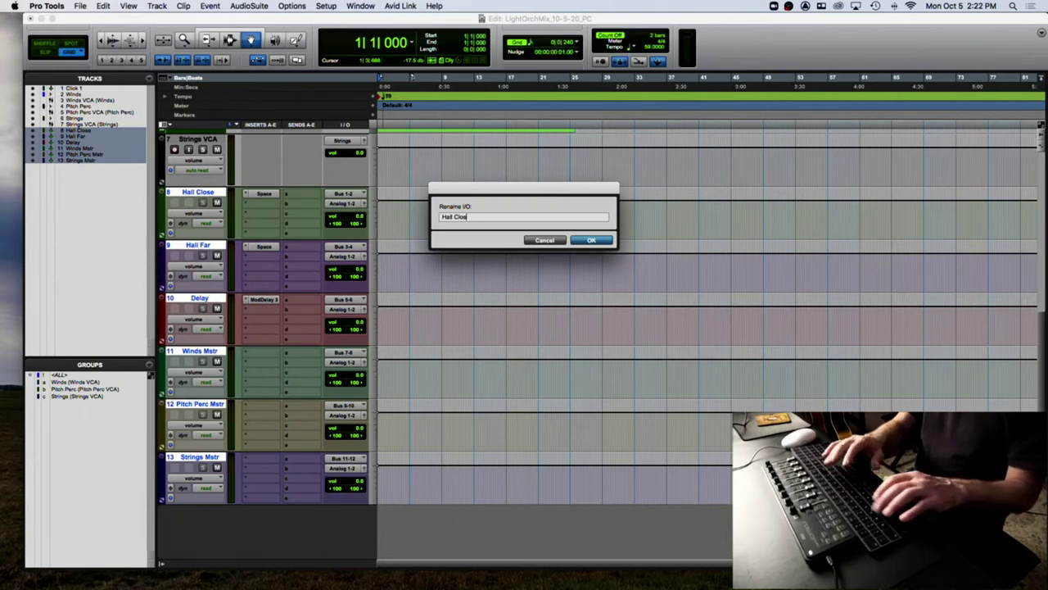
{"action": "left_click", "coordinate": [601, 244]}
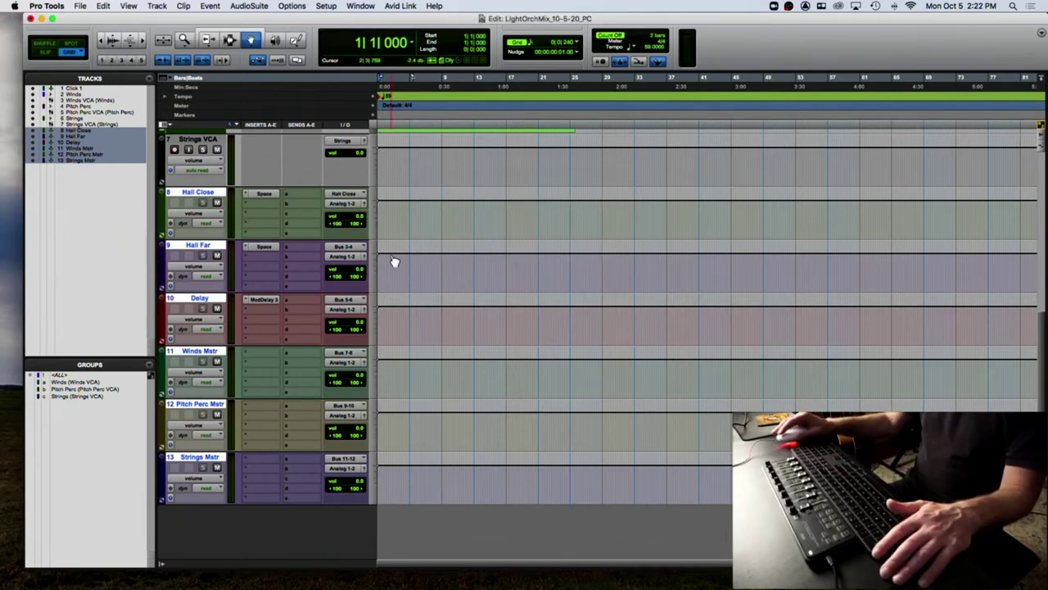
Rename the Hall Far track's input bus, Bus 3-4, as Hall Far.
{"action": "right_click", "coordinate": [351, 247]}
{"action": "left_click", "coordinate": [368, 270]}
{"action": "type", "text": "HAll Far"}
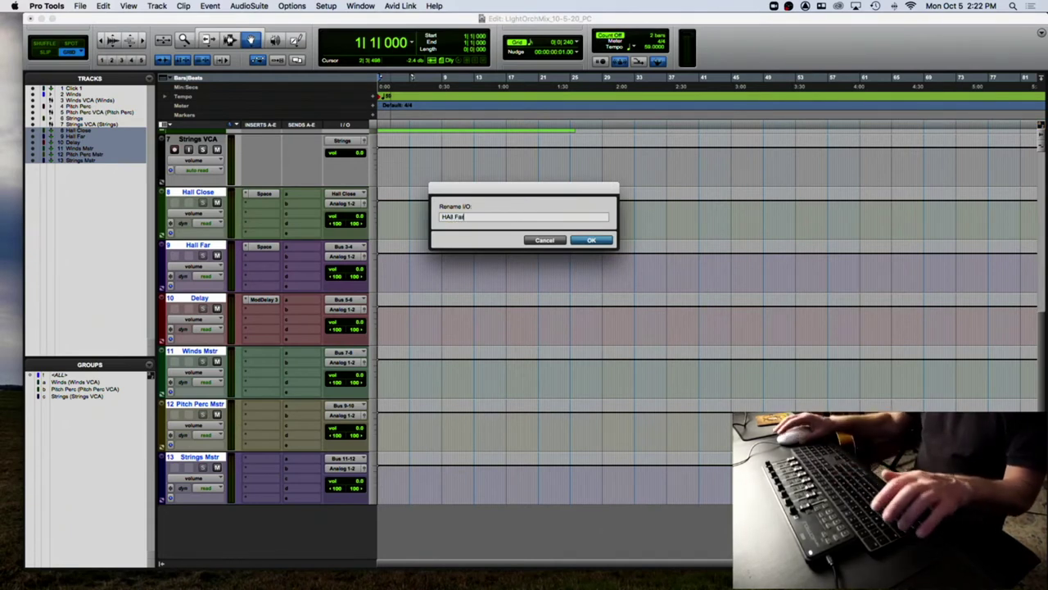
{"action": "left_click", "coordinate": [450, 216]}
{"action": "key", "text": "BackSpace"}
{"action": "type", "text": "a"}
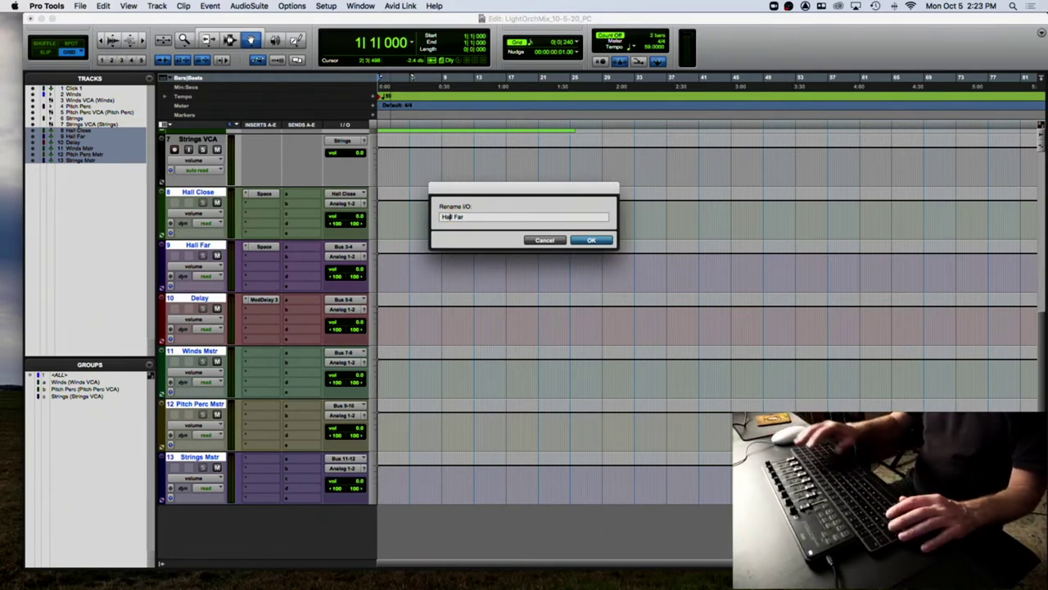
{"action": "left_click", "coordinate": [593, 241]}
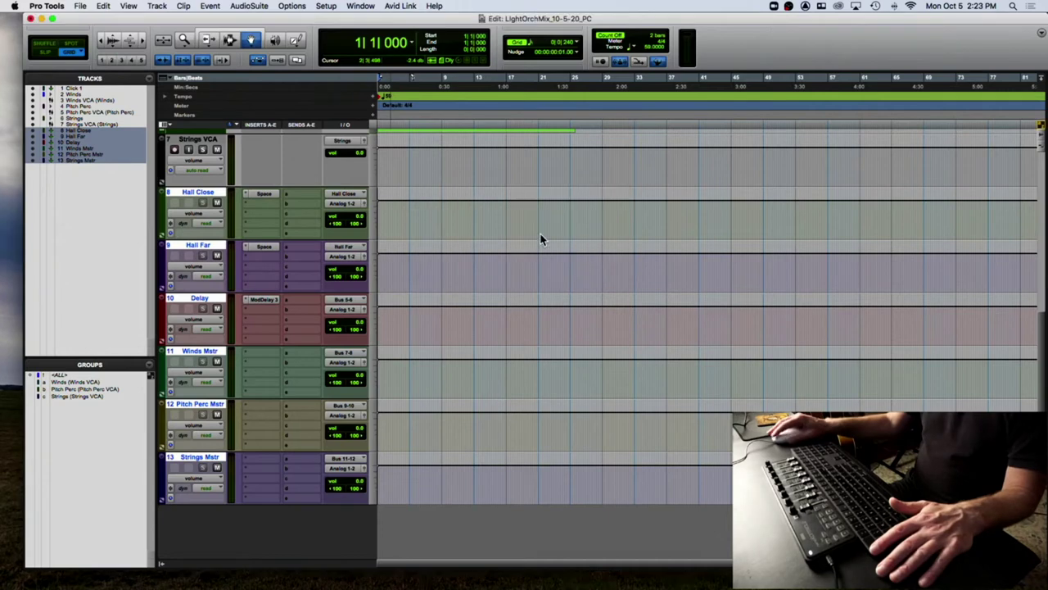
Rename the Delay track's input bus, Bus 5-6, as Delay and the Winds Mstr input bus, Bus 7-8, as Winds.
{"action": "right_click", "coordinate": [342, 300]}
{"action": "left_click", "coordinate": [368, 321]}
{"action": "type", "text": "Delay"}
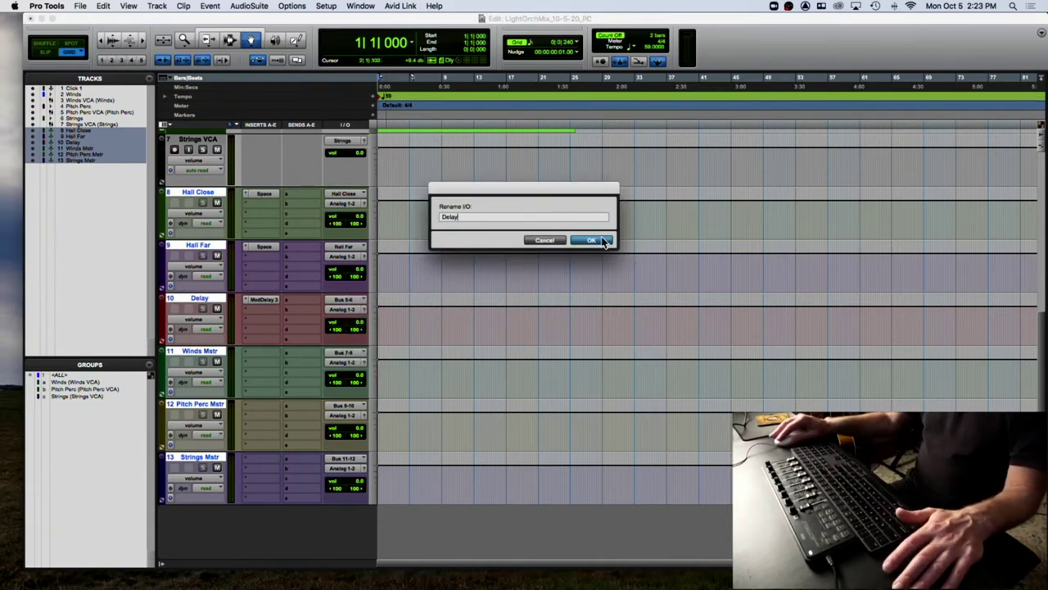
{"action": "left_click", "coordinate": [592, 241]}
{"action": "right_click", "coordinate": [347, 354]}
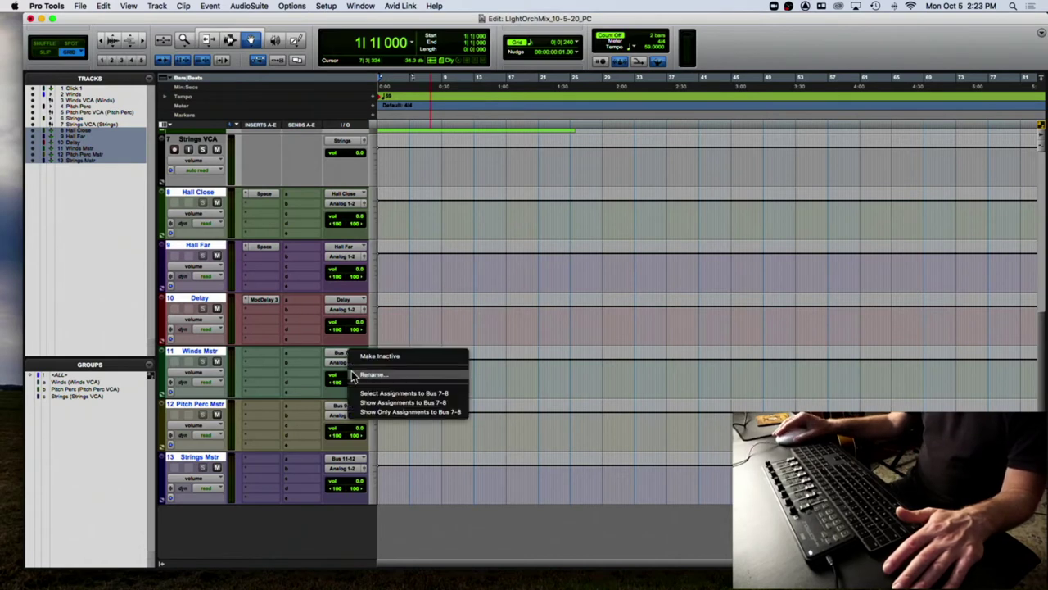
{"action": "left_click", "coordinate": [361, 374]}
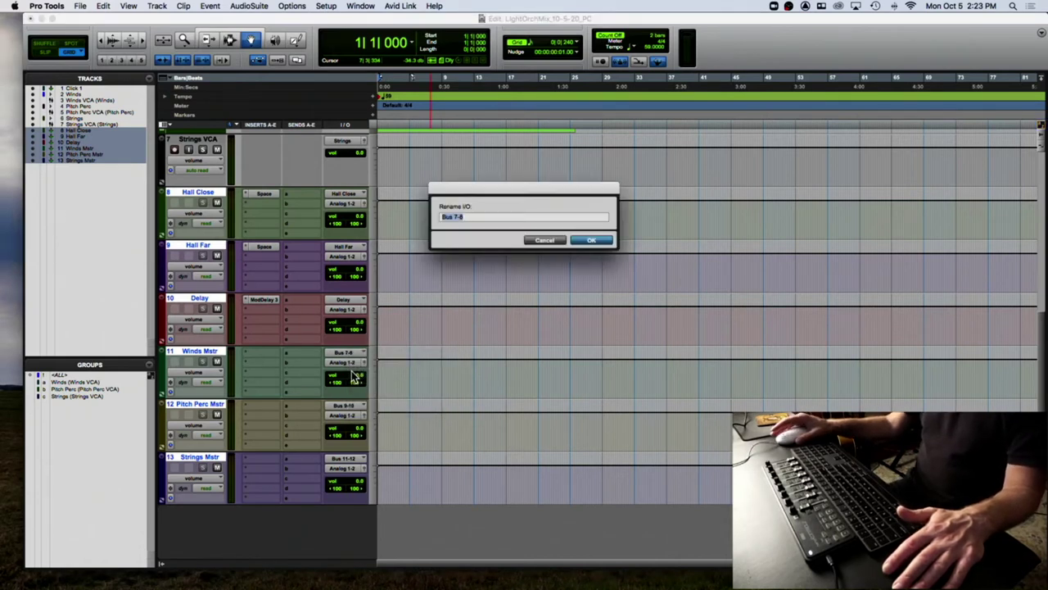
{"action": "type", "text": "Winds"}
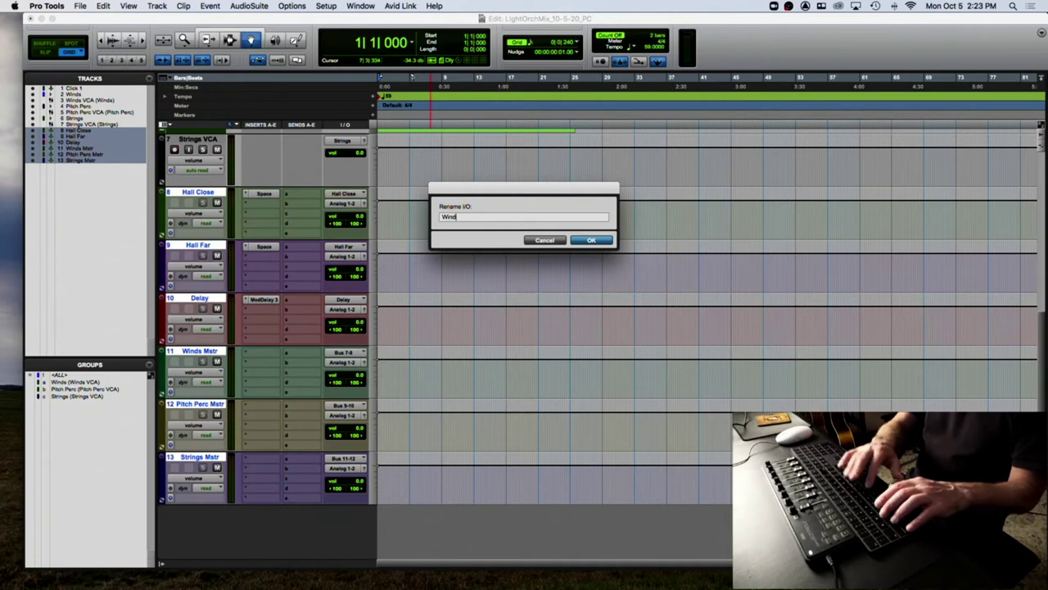
{"action": "left_click", "coordinate": [591, 242]}
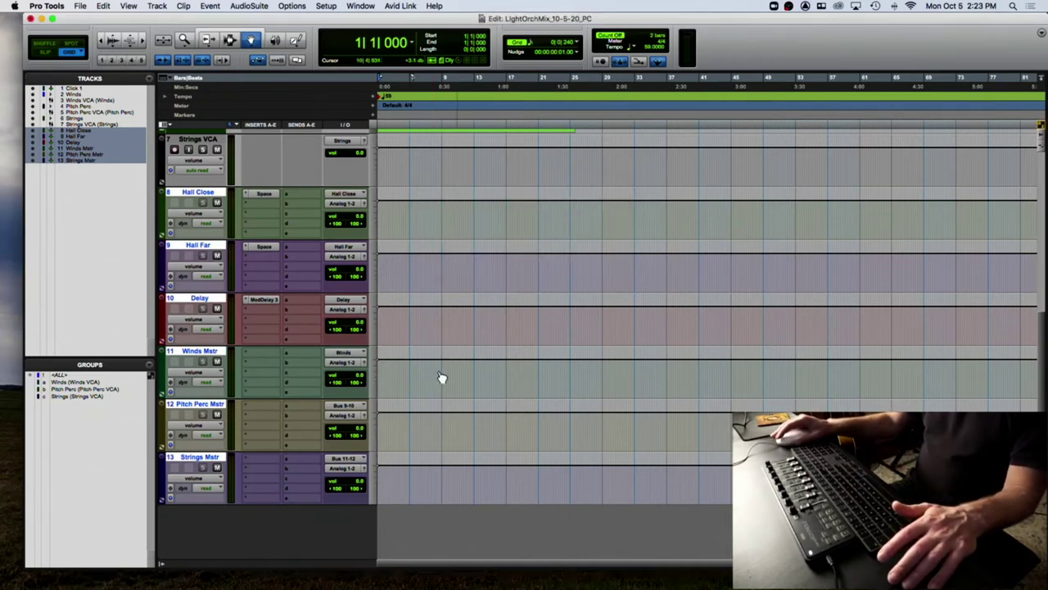
Rename the Pitch Perc Mstr input bus, Bus 9-10, as Pitch Perc and the Strings Mstr input bus, Bus 11-12, as Strings.
{"action": "right_click", "coordinate": [328, 411]}
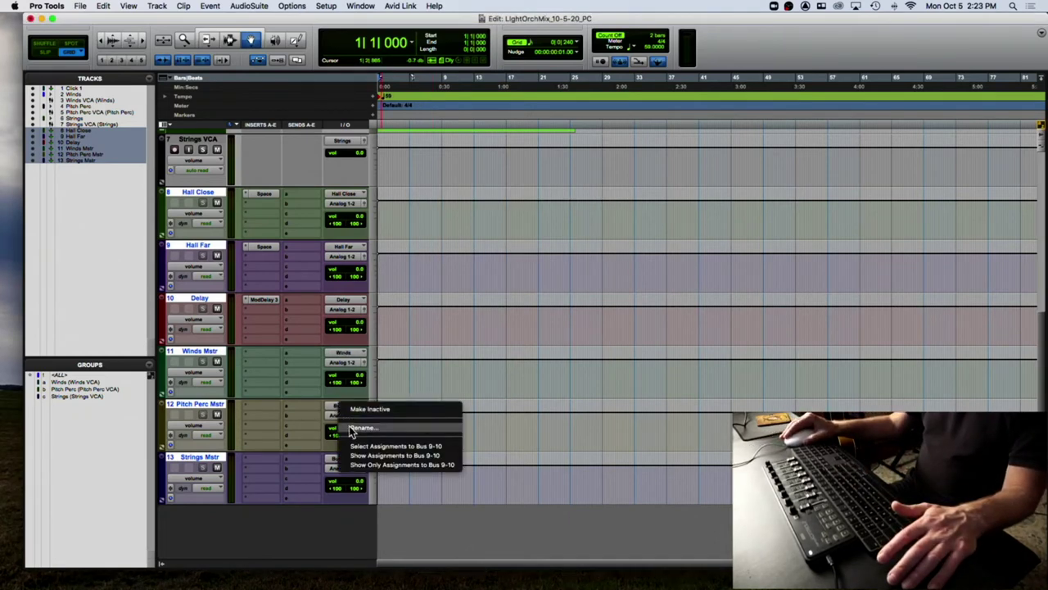
{"action": "left_click", "coordinate": [352, 432]}
{"action": "type", "text": "Pitch"}
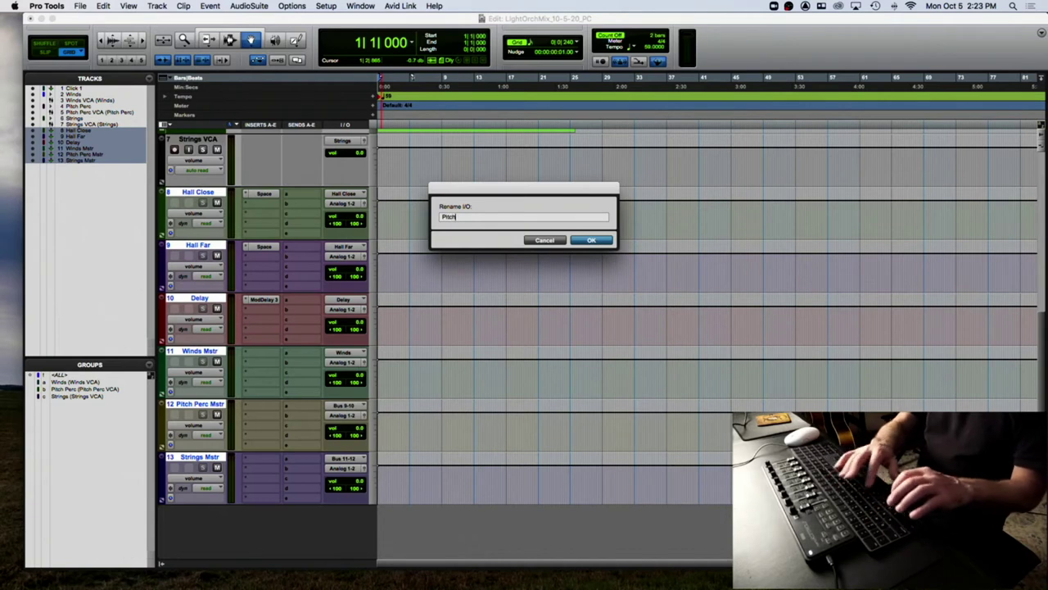
{"action": "type", "text": " Perc"}
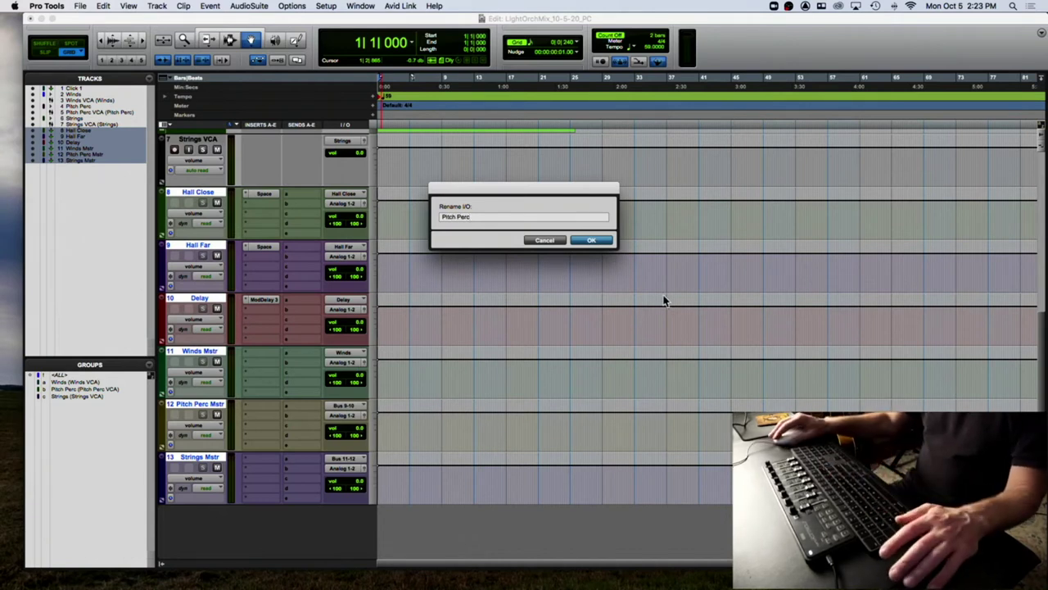
{"action": "left_click", "coordinate": [597, 243]}
{"action": "right_click", "coordinate": [342, 463]}
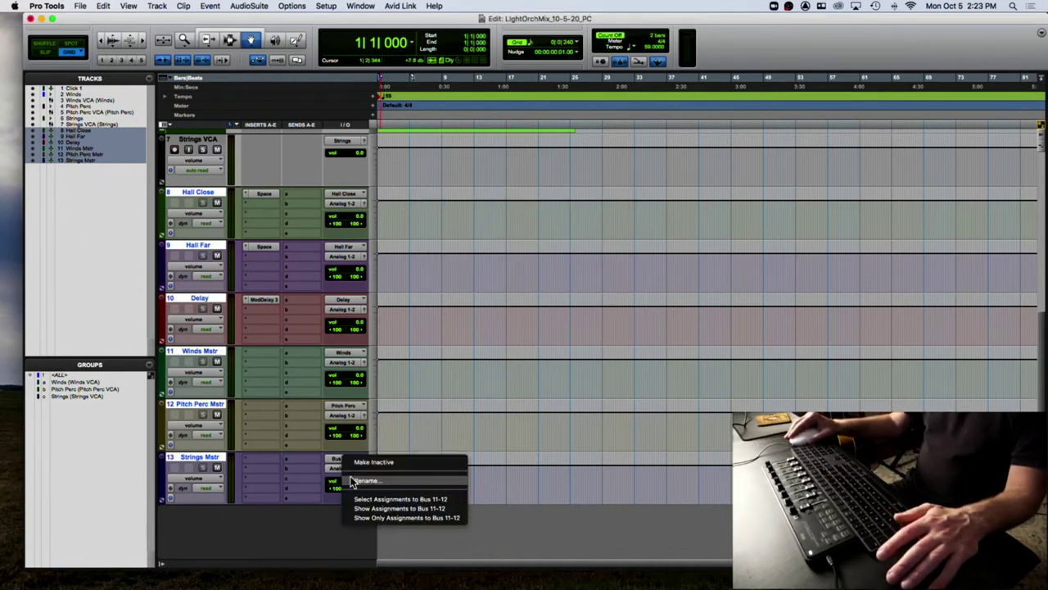
{"action": "left_click", "coordinate": [354, 483]}
{"action": "type", "text": "Strings"}
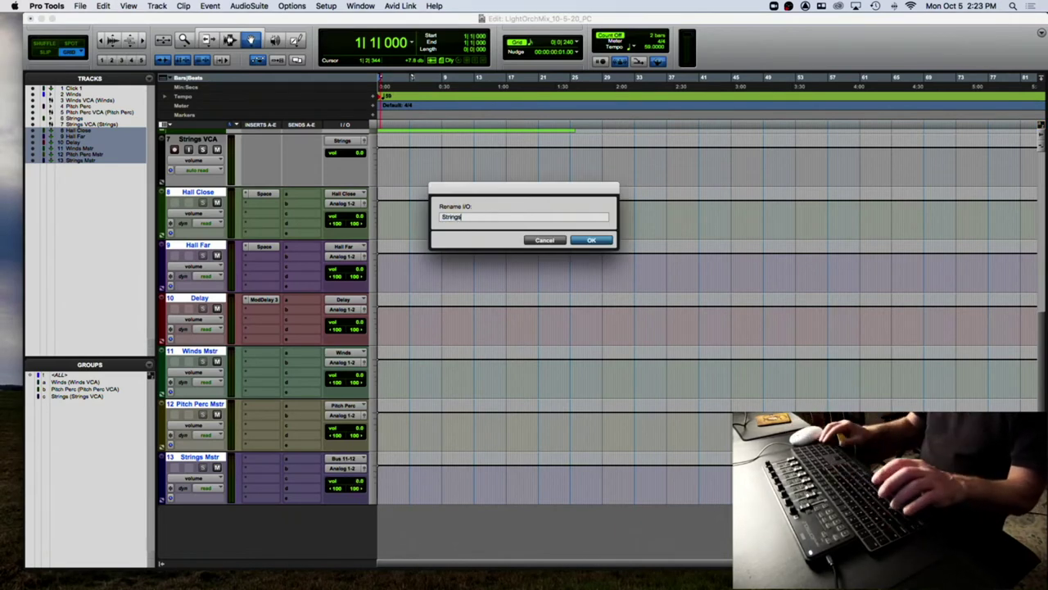
{"action": "key", "text": "Return"}
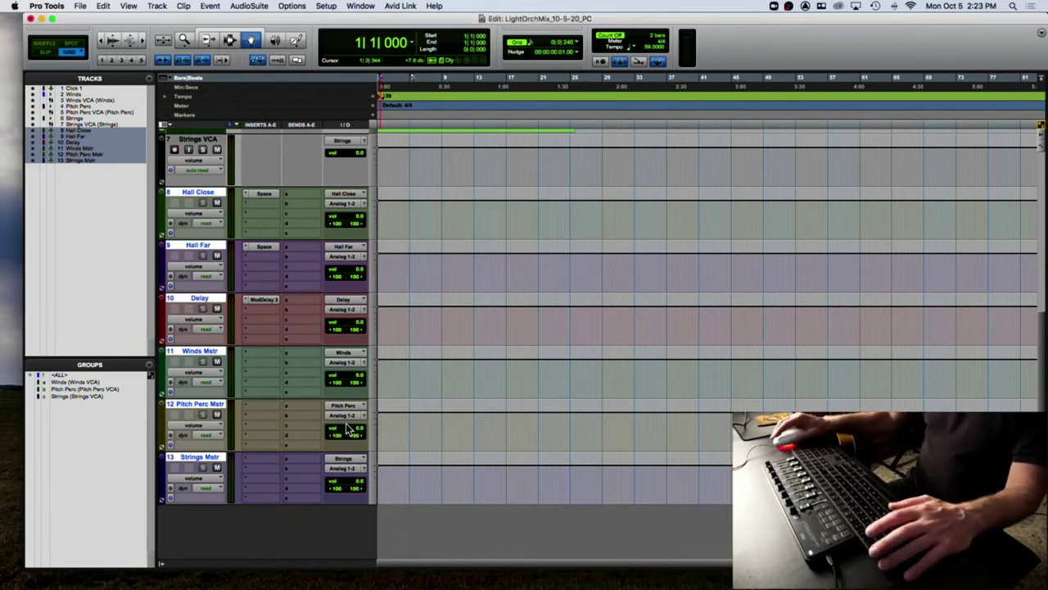
Create one stereo Master Fader track directly below the Strings Mstr track and leave it deselected.
{"action": "left_click", "coordinate": [206, 459]}
{"action": "key", "text": "super+shift+n"}
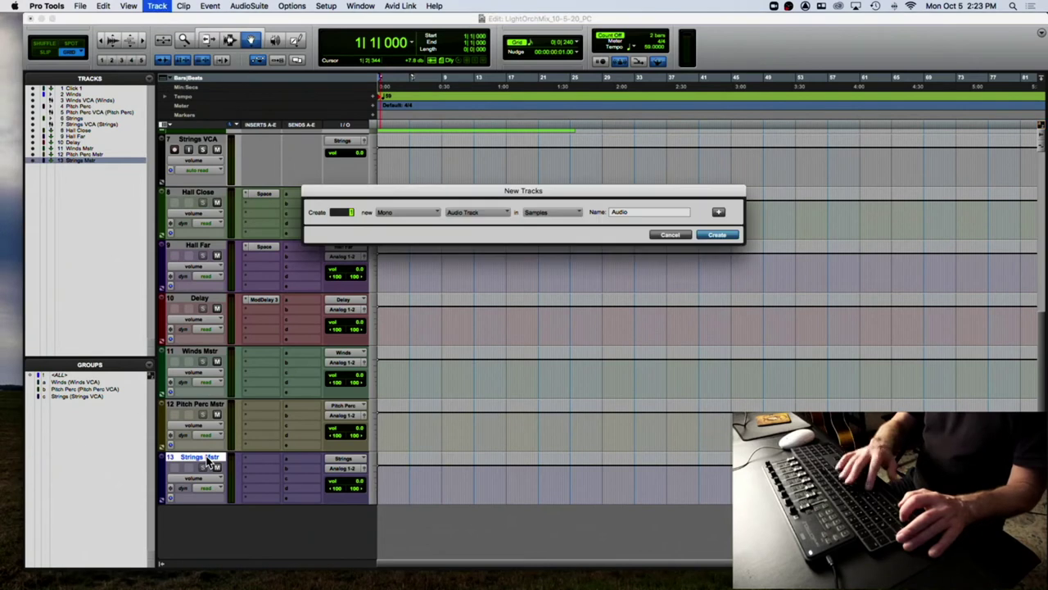
{"action": "left_click", "coordinate": [473, 215]}
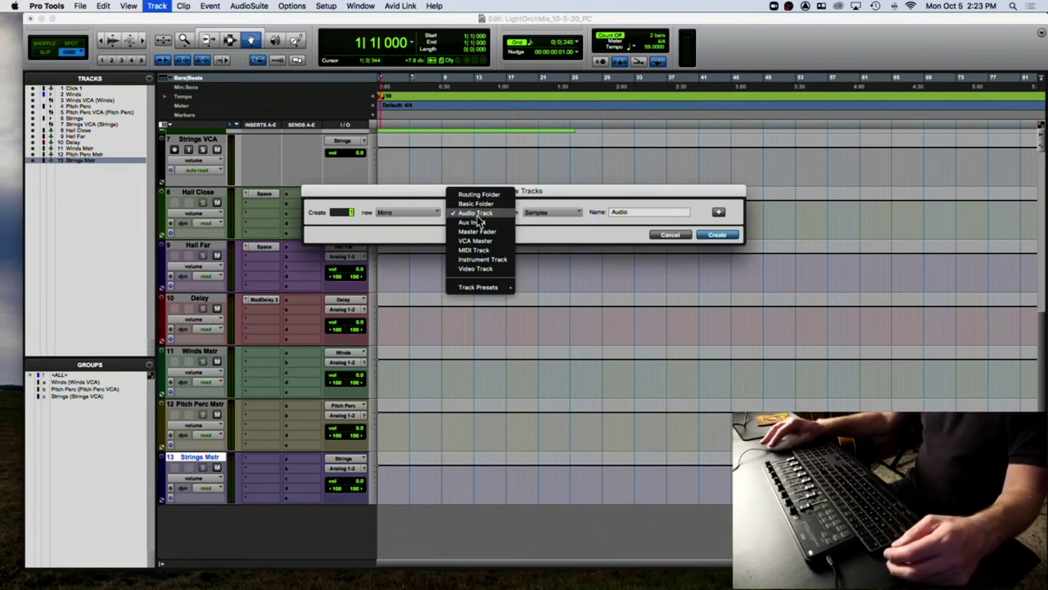
{"action": "left_click", "coordinate": [407, 217]}
{"action": "left_click", "coordinate": [407, 217]}
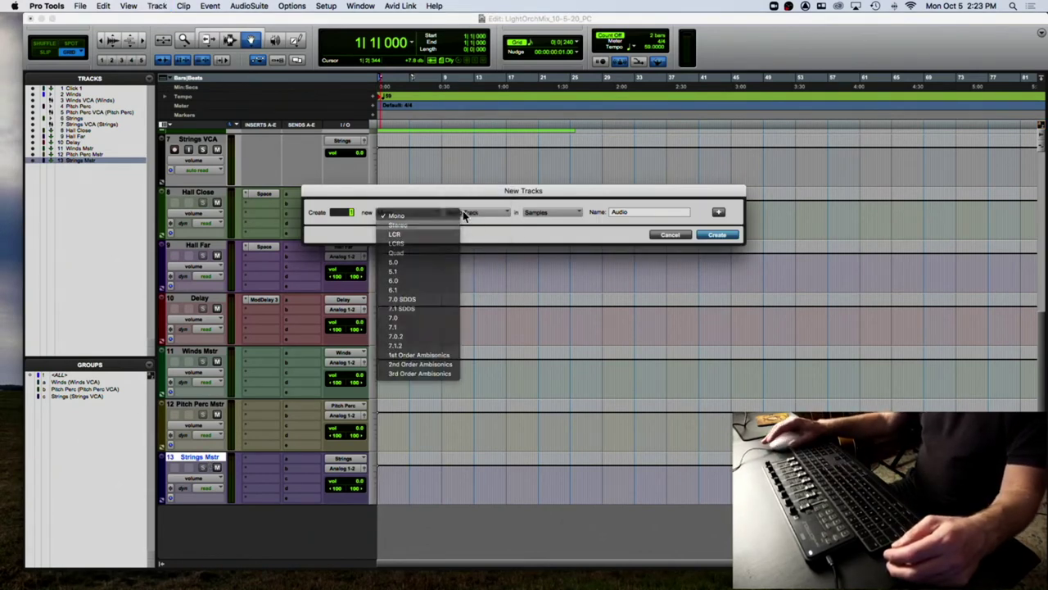
{"action": "left_click", "coordinate": [399, 224]}
{"action": "left_click", "coordinate": [474, 213]}
{"action": "left_click", "coordinate": [714, 235]}
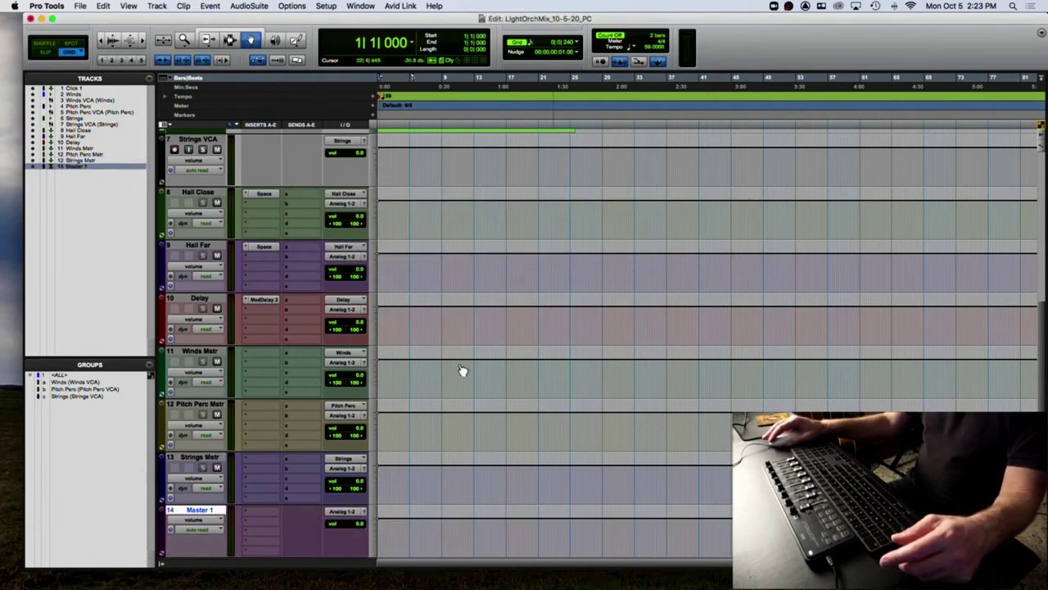
{"action": "left_click", "coordinate": [205, 511]}
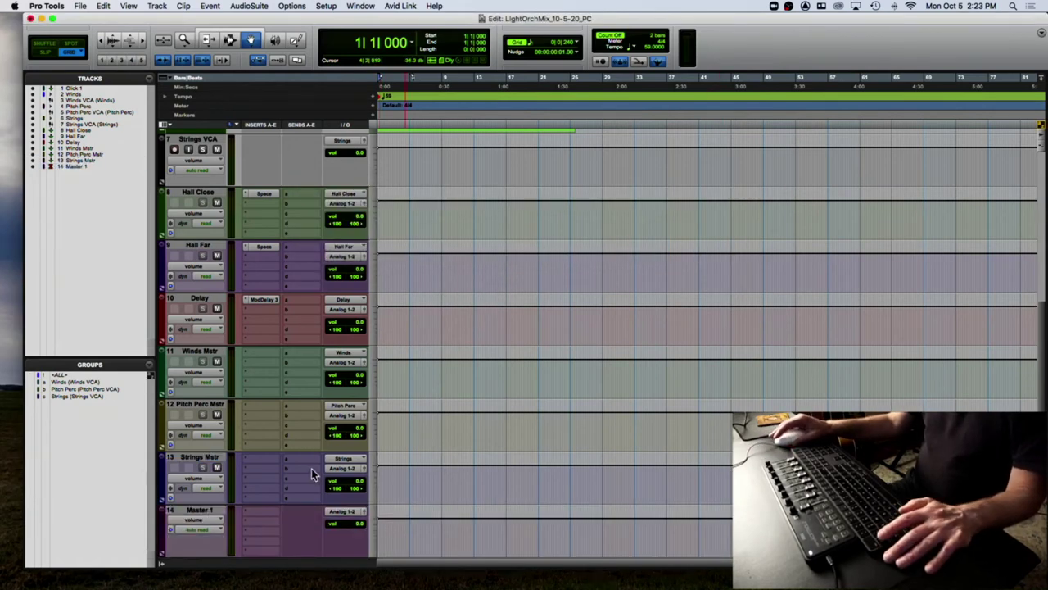
Expand the Winds folder track and enlarge the track heights so each wind track shows its full input and output selectors.
{"action": "scroll", "coordinate": [311, 474], "scroll_direction": "up", "scroll_amount": 10}
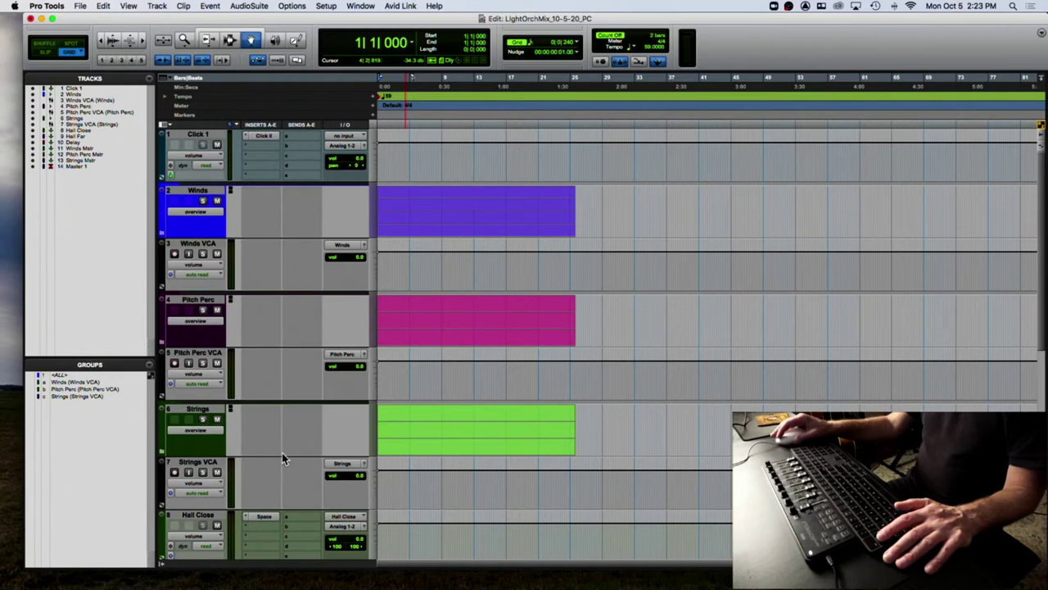
{"action": "left_click", "coordinate": [162, 232]}
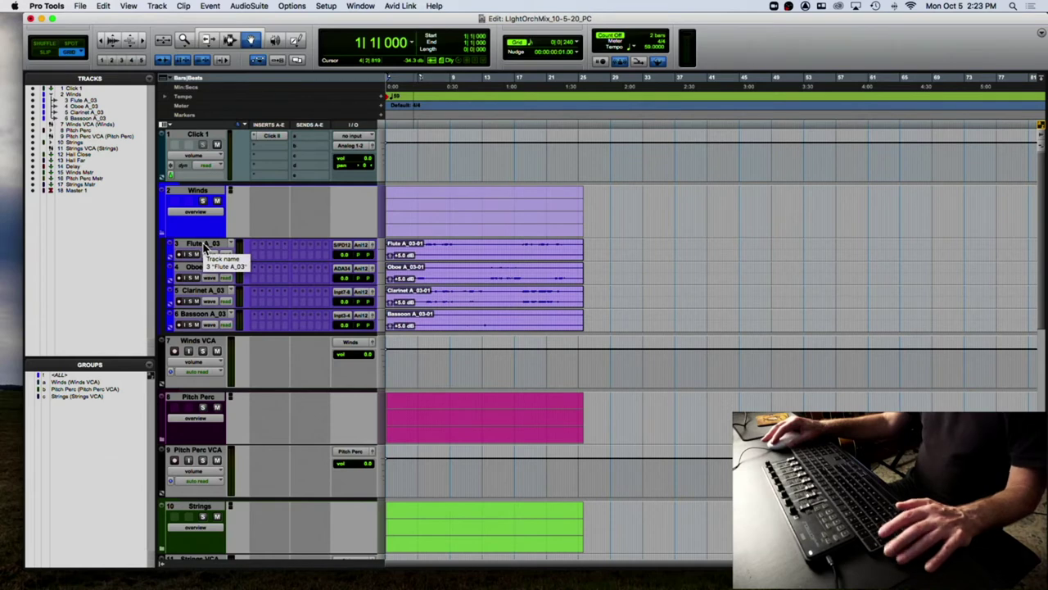
{"action": "key", "text": "ctrl+alt+Up"}
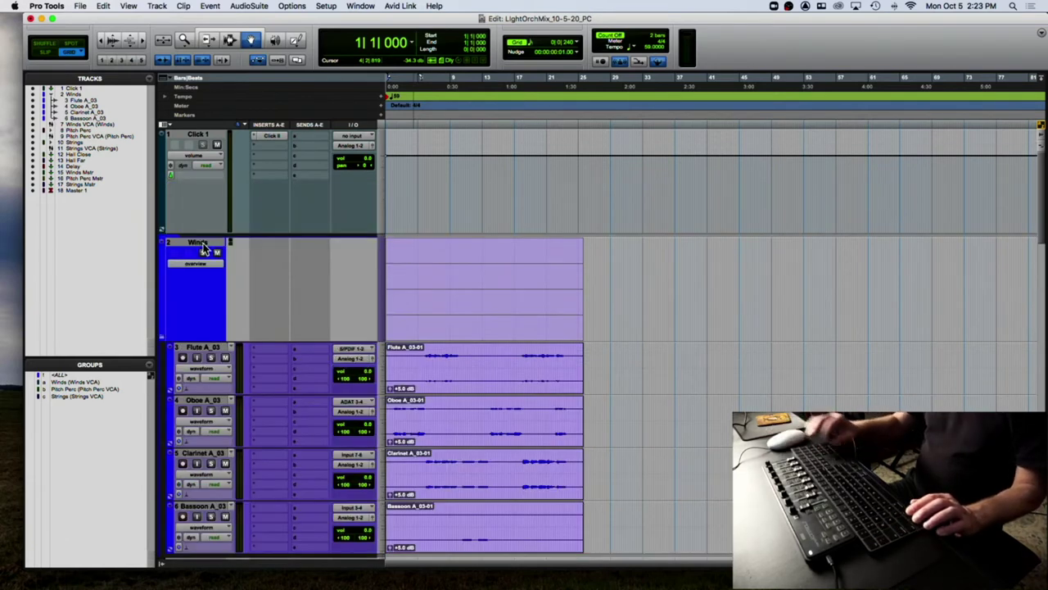
{"action": "scroll", "coordinate": [205, 251], "scroll_direction": "down", "scroll_amount": 2}
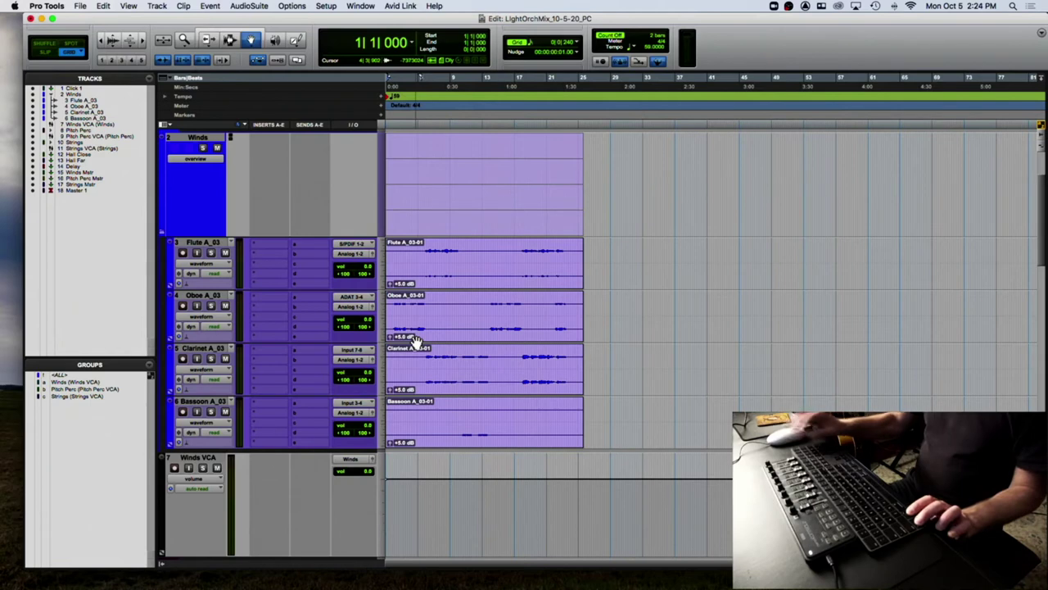
{"action": "key", "text": "ctrl+alt+Up"}
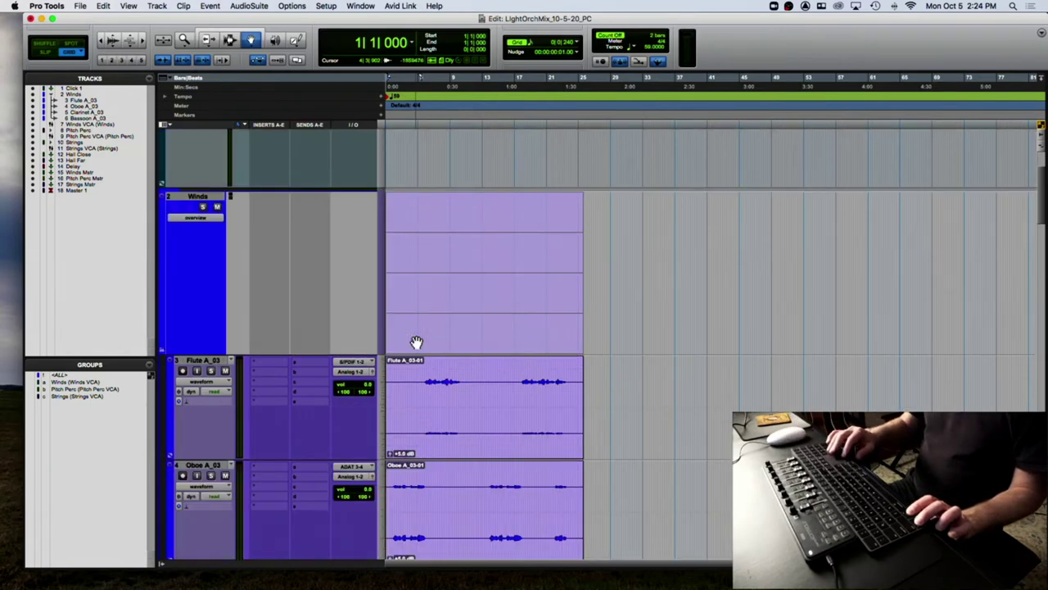
{"action": "key", "text": "ctrl+alt+Down"}
{"action": "key", "text": "ctrl+alt+Down"}
{"action": "key", "text": "ctrl+alt+Up"}
{"action": "key", "text": "ctrl+alt+Up"}
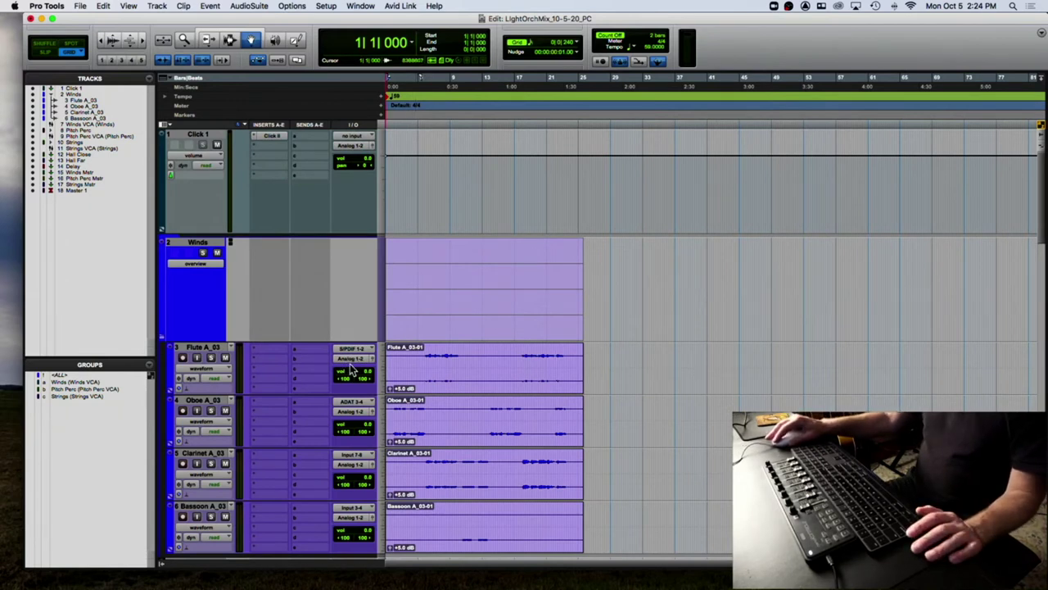
Route the outputs of the Flute, Oboe, Clarinet and Bassoon tracks together to the Winds (Stereo) bus.
{"action": "left_click", "coordinate": [217, 348]}
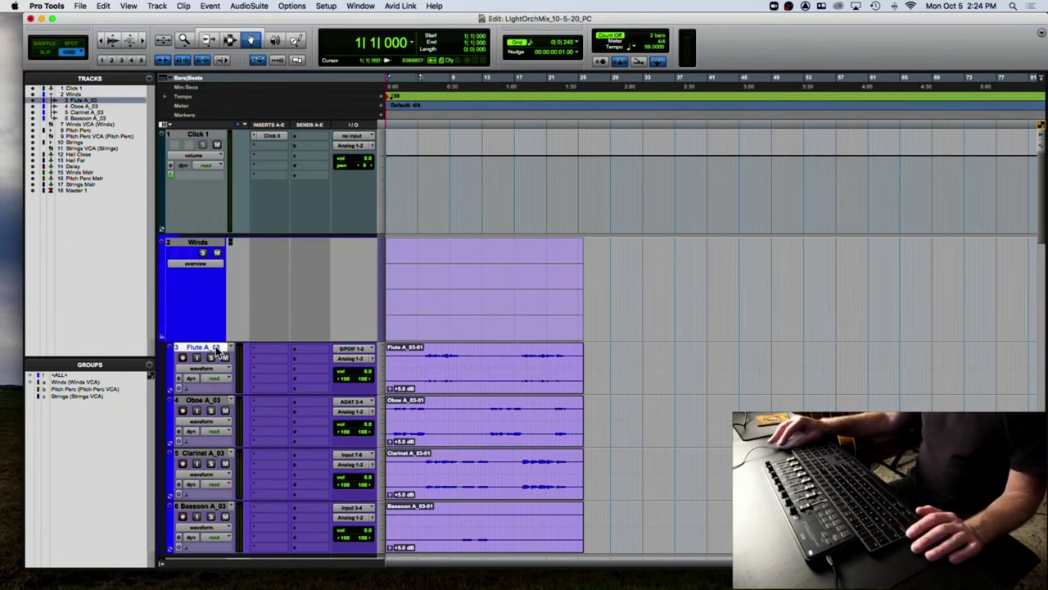
{"action": "scroll", "coordinate": [226, 361], "scroll_direction": "down", "scroll_amount": 3}
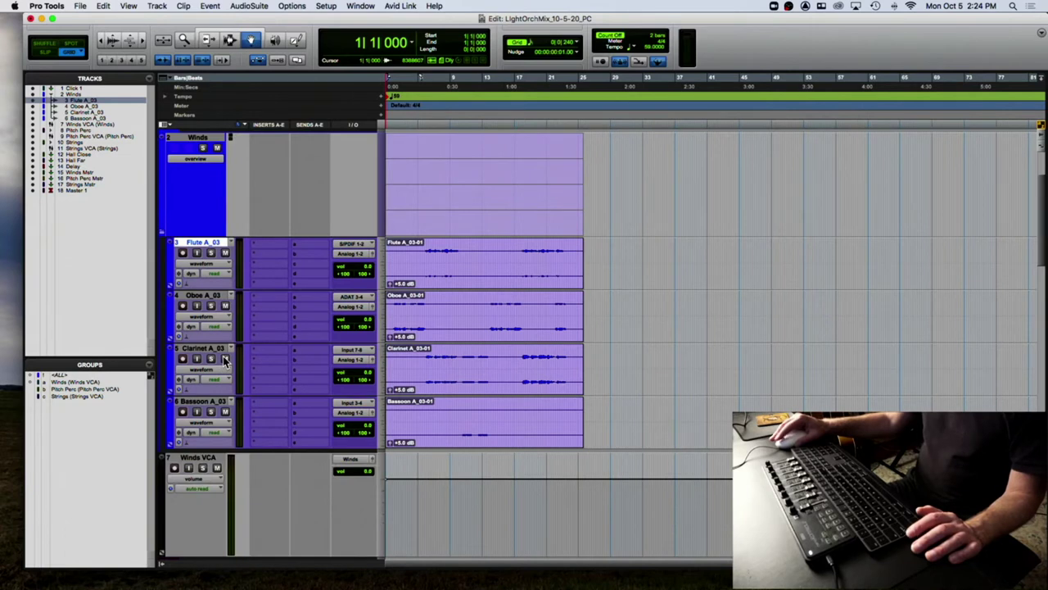
{"action": "left_click", "coordinate": [215, 402], "text": "shift"}
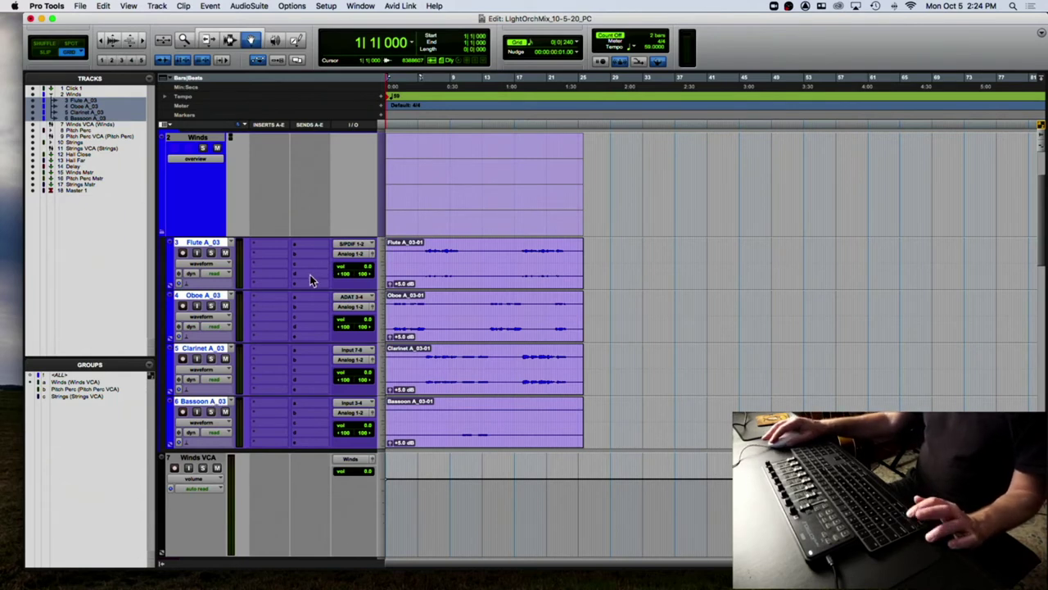
{"action": "left_click", "coordinate": [351, 257]}
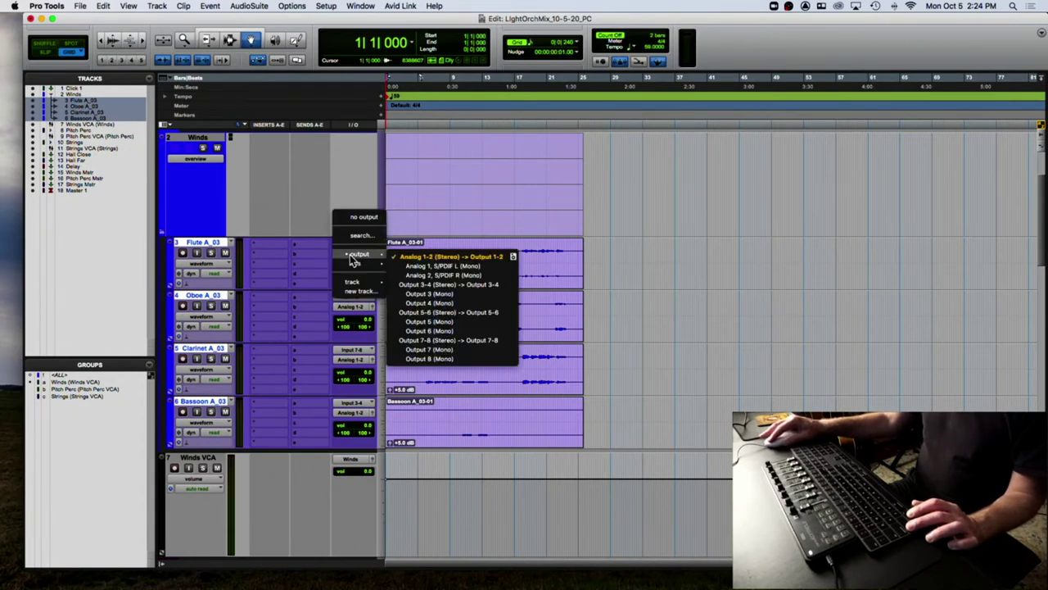
{"action": "mouse_move", "coordinate": [346, 265]}
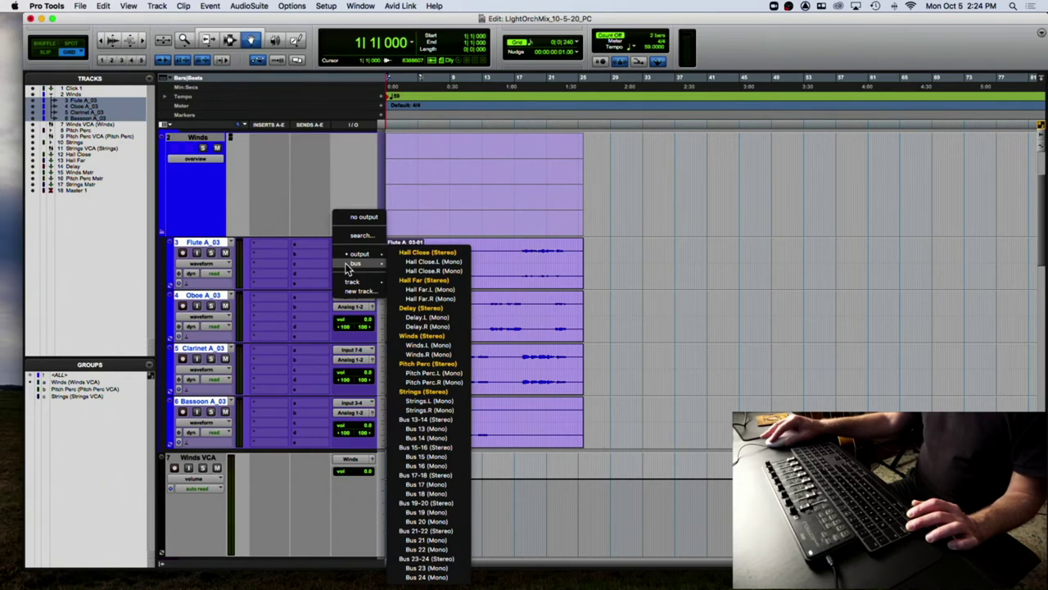
{"action": "left_click", "coordinate": [450, 337]}
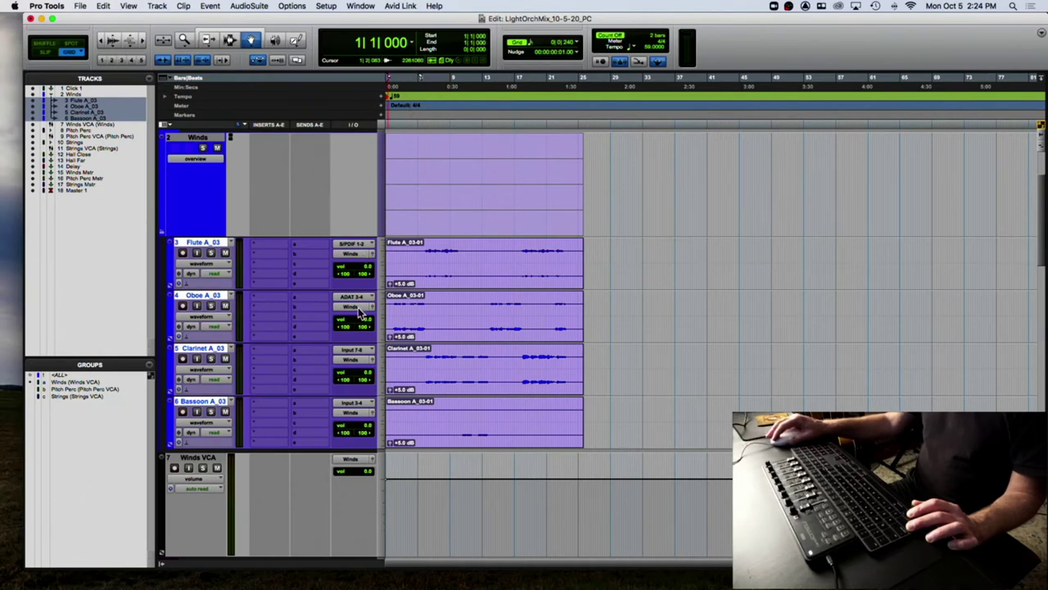
Expand the Pitch Perc folder track and even out all track heights at a medium size.
{"action": "scroll", "coordinate": [292, 296], "scroll_direction": "down", "scroll_amount": 5}
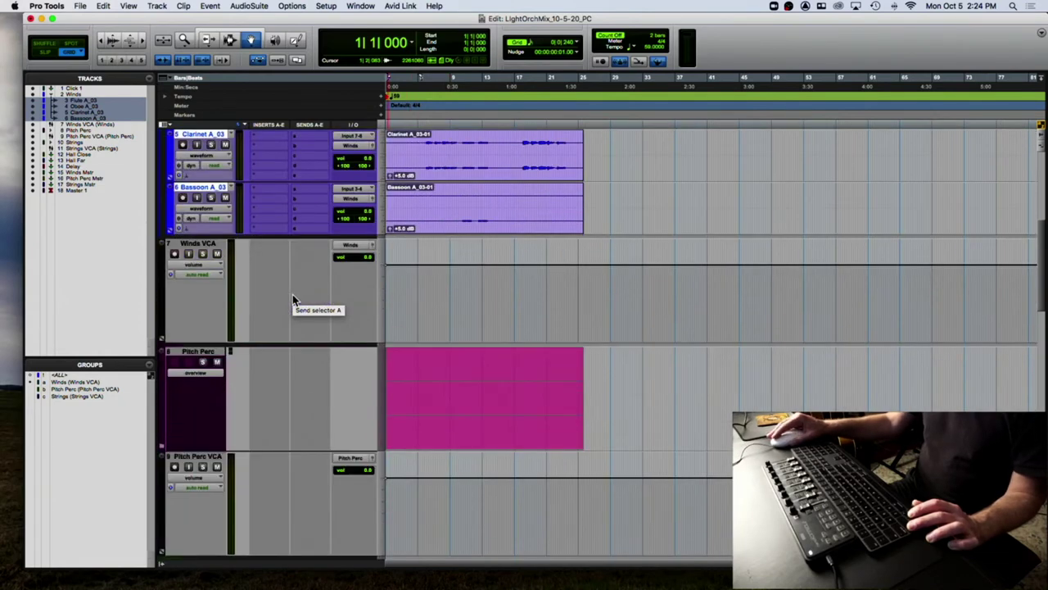
{"action": "left_click", "coordinate": [164, 338]}
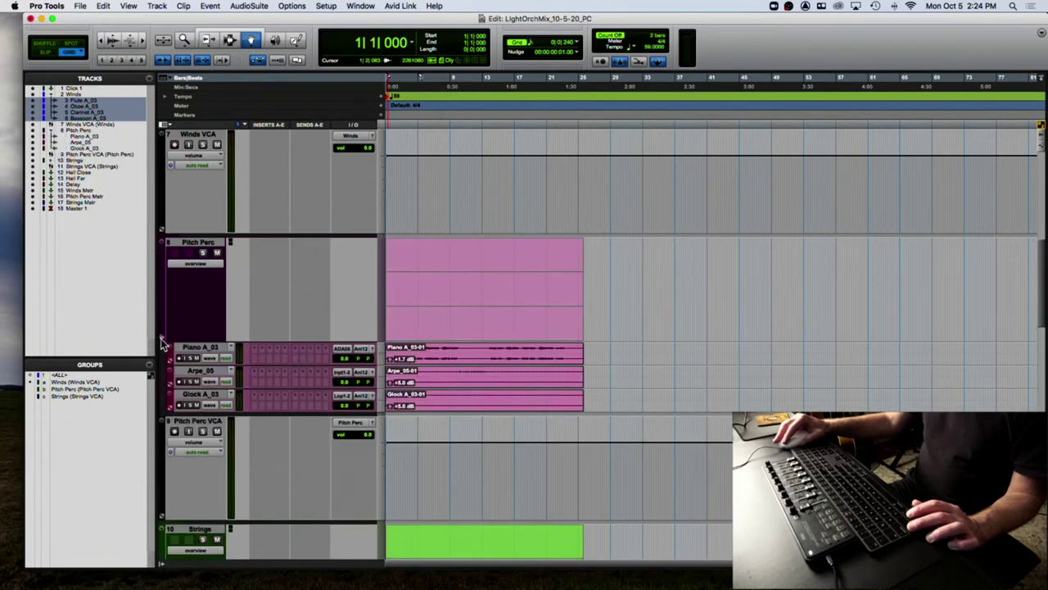
{"action": "left_click", "coordinate": [197, 350]}
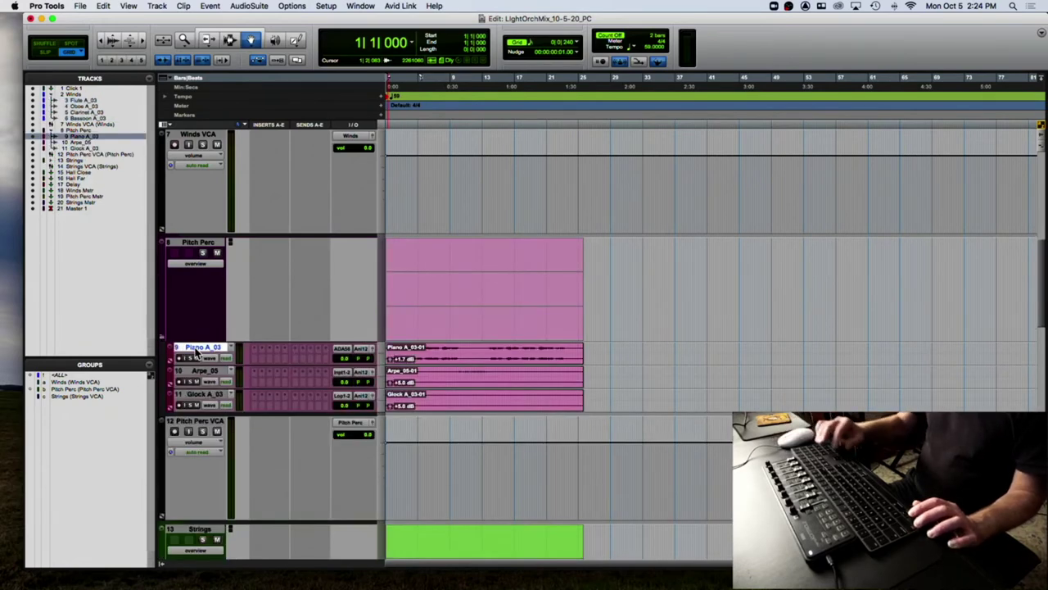
{"action": "key", "text": "ctrl+e"}
{"action": "key", "text": "ctrl+alt+Down"}
{"action": "key", "text": "ctrl+alt+Down"}
{"action": "key", "text": "ctrl+alt+Down"}
{"action": "key", "text": "ctrl+alt+Down"}
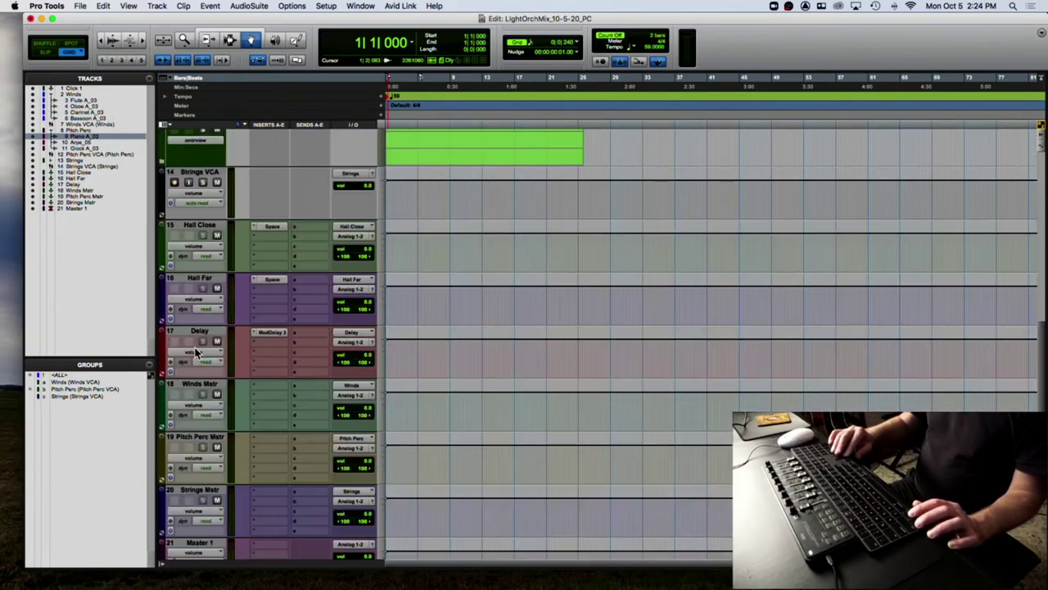
{"action": "key", "text": "ctrl+alt+Up"}
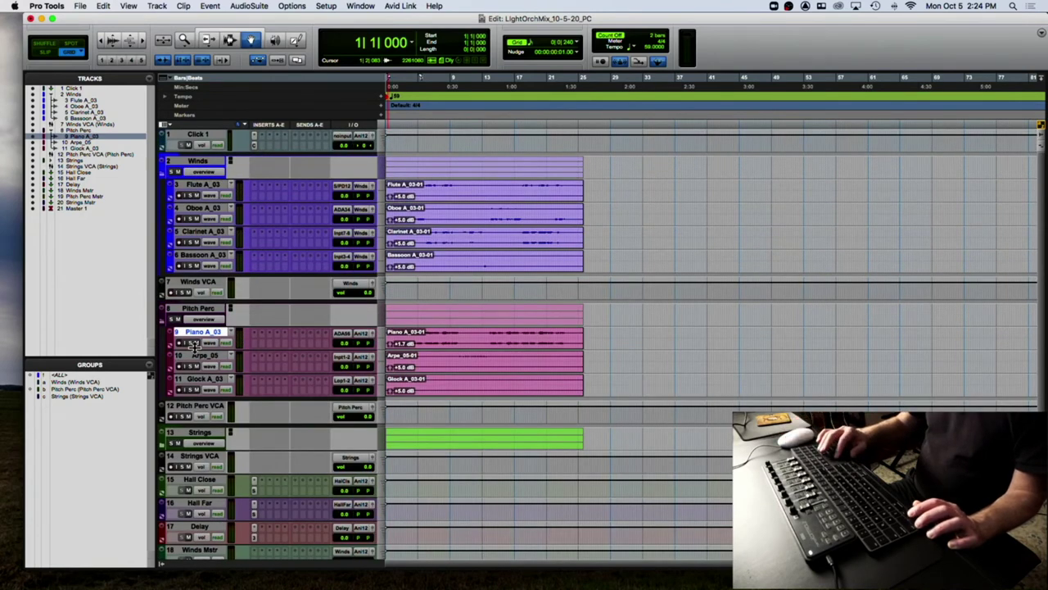
{"action": "key", "text": "ctrl+alt+Up"}
{"action": "key", "text": "ctrl+alt+Up"}
{"action": "key", "text": "ctrl+alt+Up"}
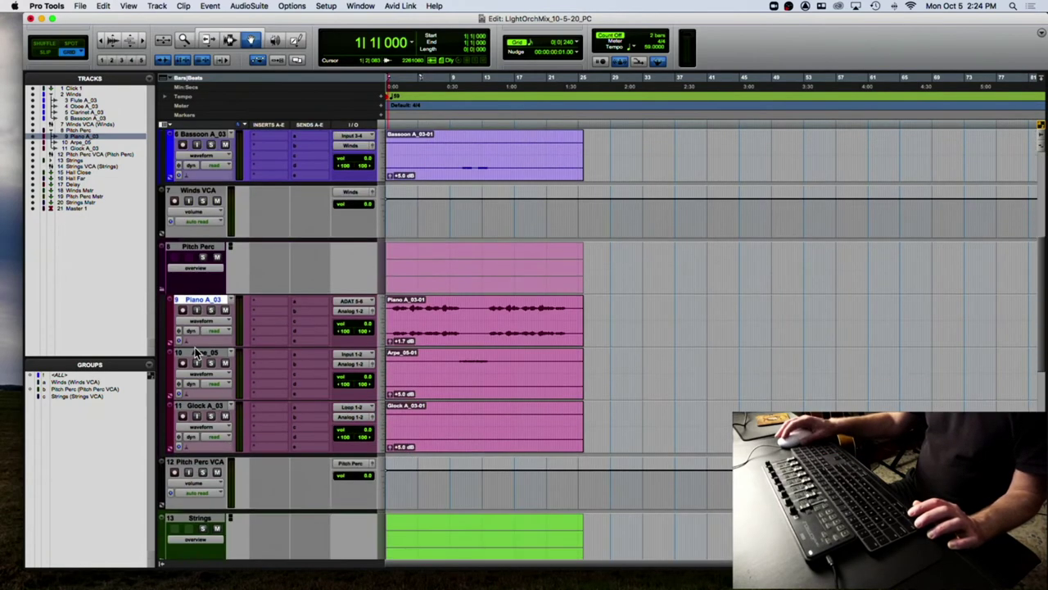
Route the outputs of the Piano, Arpe and Glock tracks together to the Pitch Perc (Stereo) bus.
{"action": "scroll", "coordinate": [197, 353], "scroll_direction": "down", "scroll_amount": 3}
{"action": "left_click", "coordinate": [200, 296], "text": "shift"}
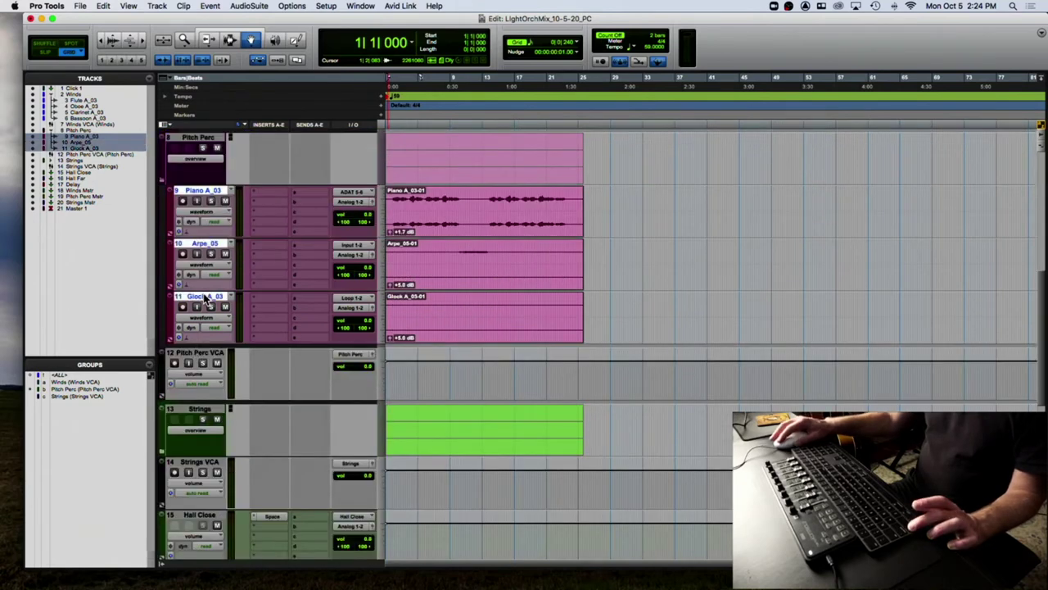
{"action": "left_click", "coordinate": [352, 205]}
{"action": "mouse_move", "coordinate": [357, 211]}
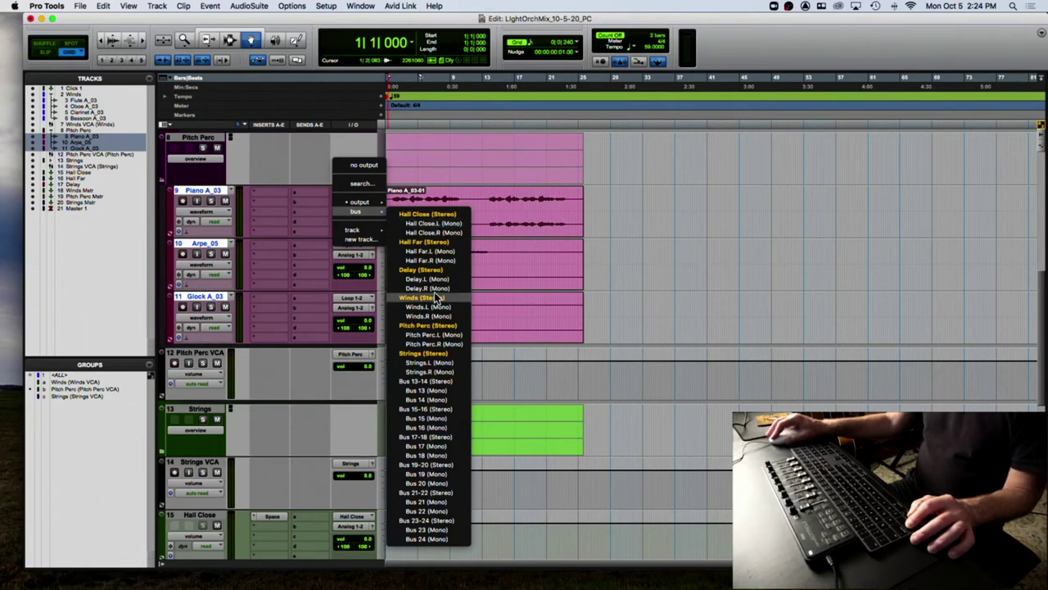
{"action": "left_click", "coordinate": [428, 325], "text": "alt+shift"}
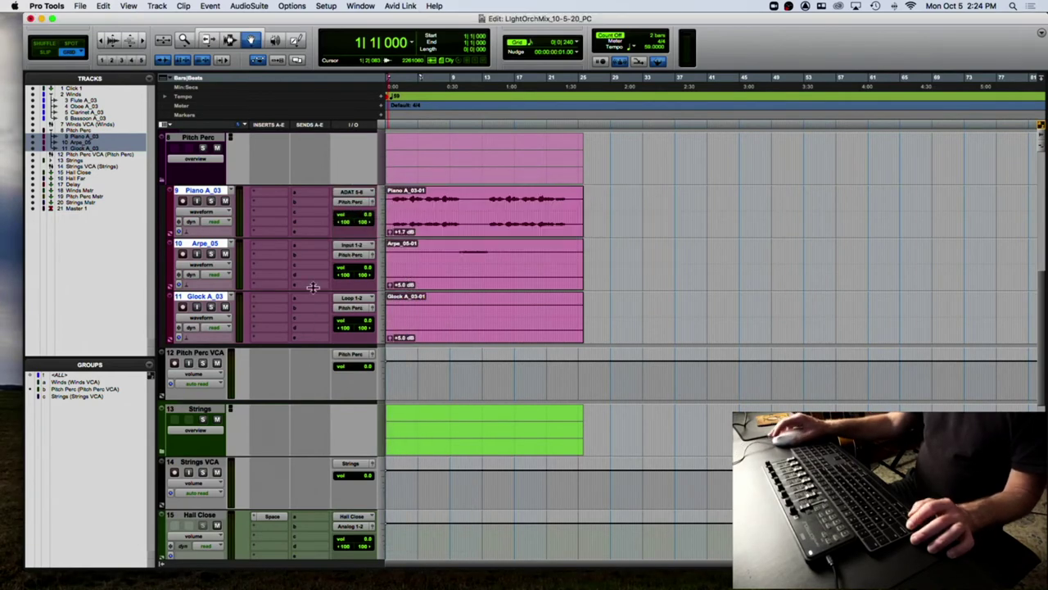
Expand the Strings folder track and bring its member tracks to the same medium height as the other tracks.
{"action": "scroll", "coordinate": [313, 287], "scroll_direction": "down", "scroll_amount": 10}
{"action": "scroll", "coordinate": [312, 286], "scroll_direction": "up", "scroll_amount": 6}
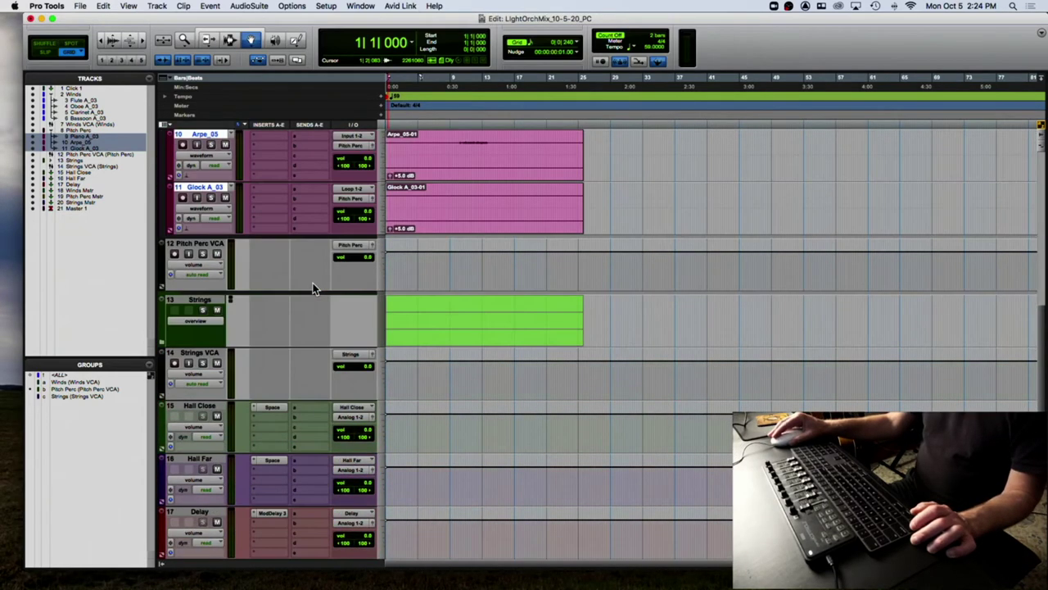
{"action": "scroll", "coordinate": [313, 287], "scroll_direction": "down", "scroll_amount": 2}
{"action": "left_click", "coordinate": [161, 291]}
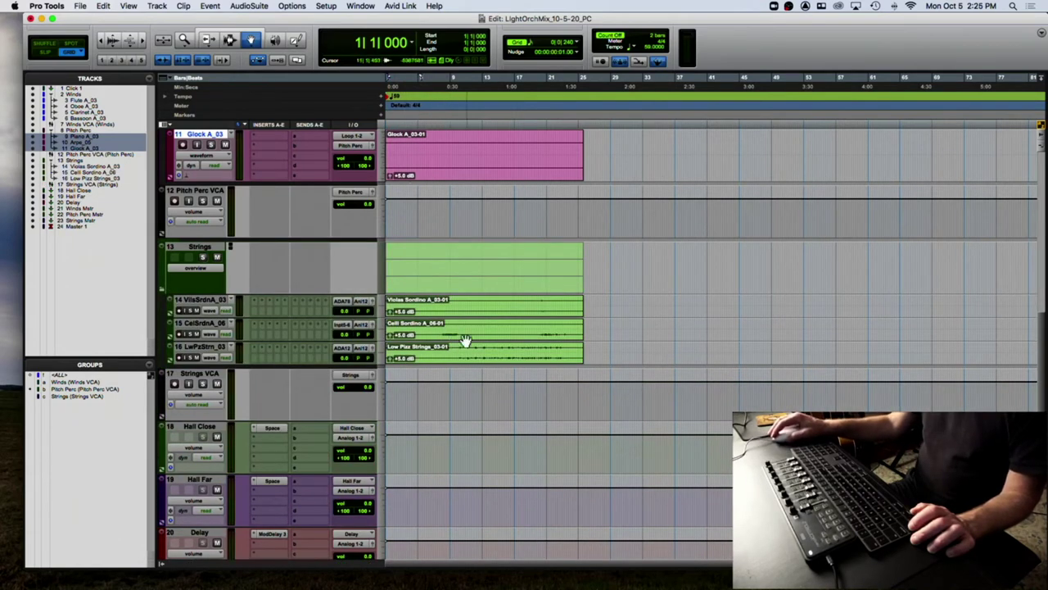
{"action": "key", "text": "ctrl+alt+Down"}
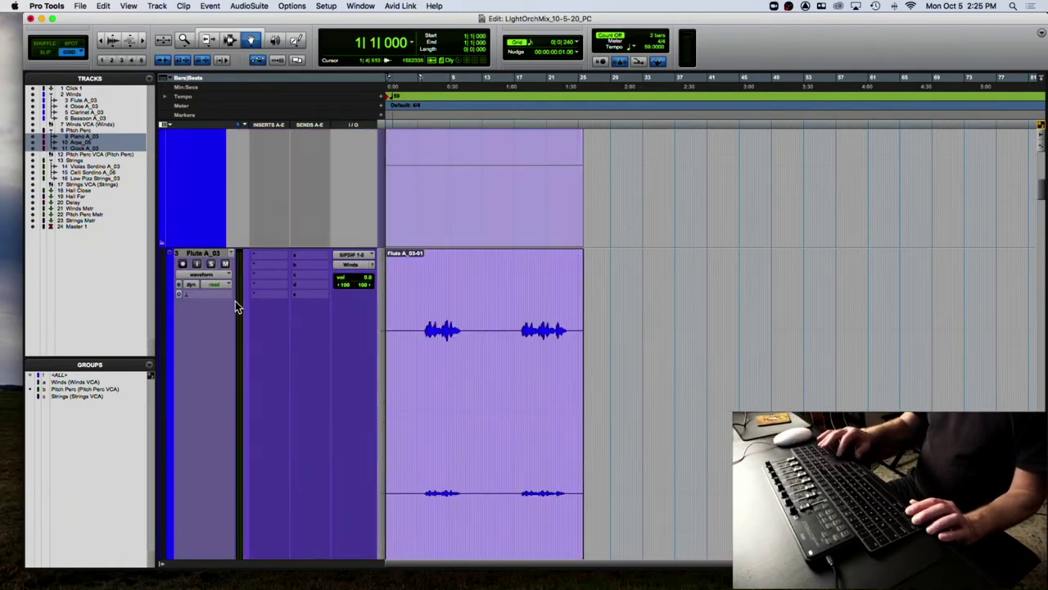
{"action": "key", "text": "ctrl+alt+Up"}
{"action": "key", "text": "ctrl+alt+Up"}
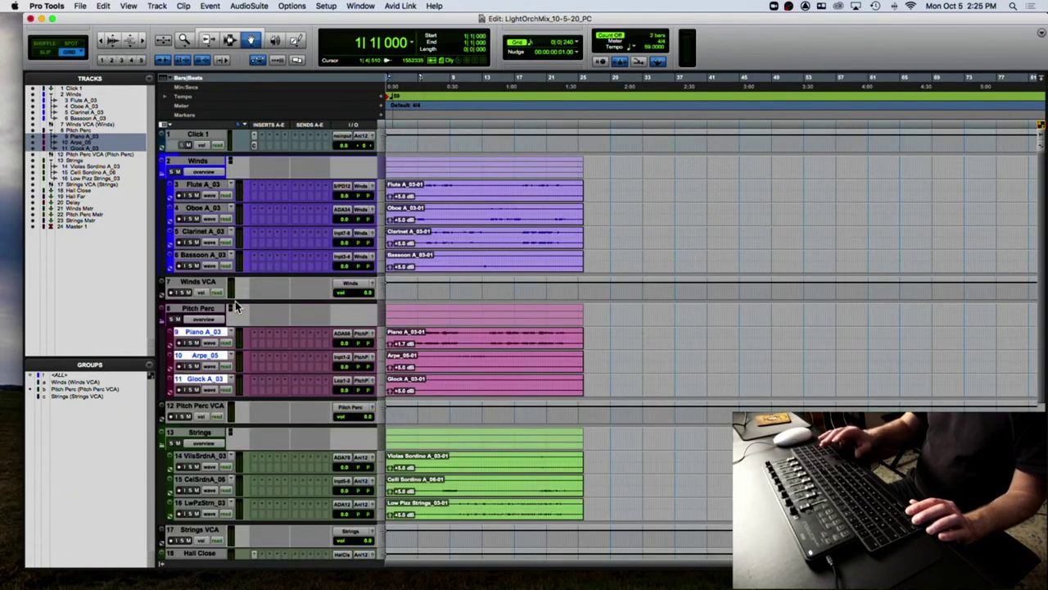
{"action": "scroll", "coordinate": [235, 300], "scroll_direction": "down", "scroll_amount": 10}
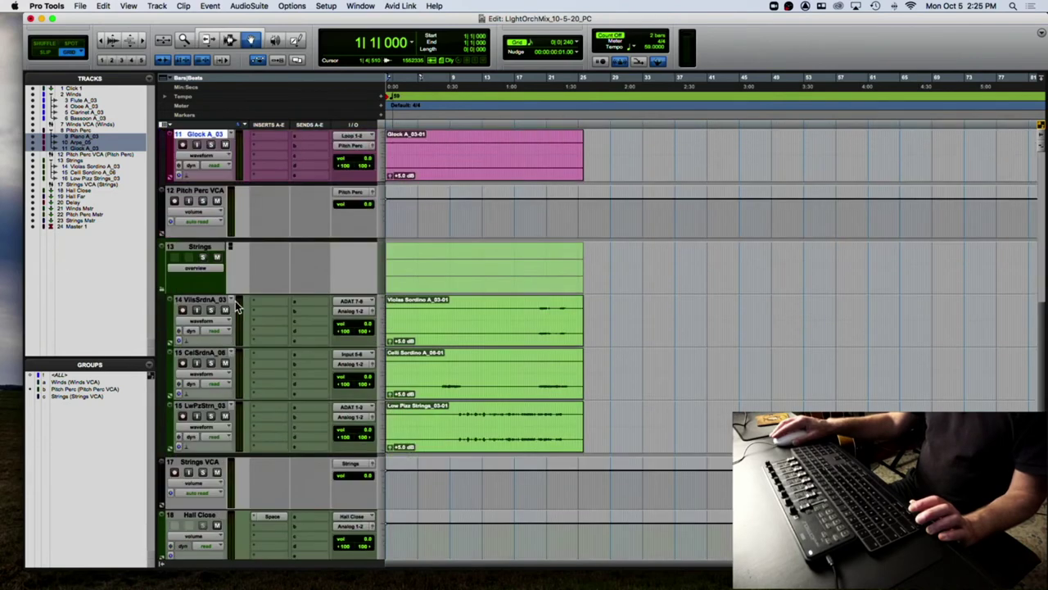
Route the outputs of the Violas Sordino, Celli Sordino and Low Pizz Strings tracks together to the Strings (Stereo) bus.
{"action": "left_click", "coordinate": [210, 248]}
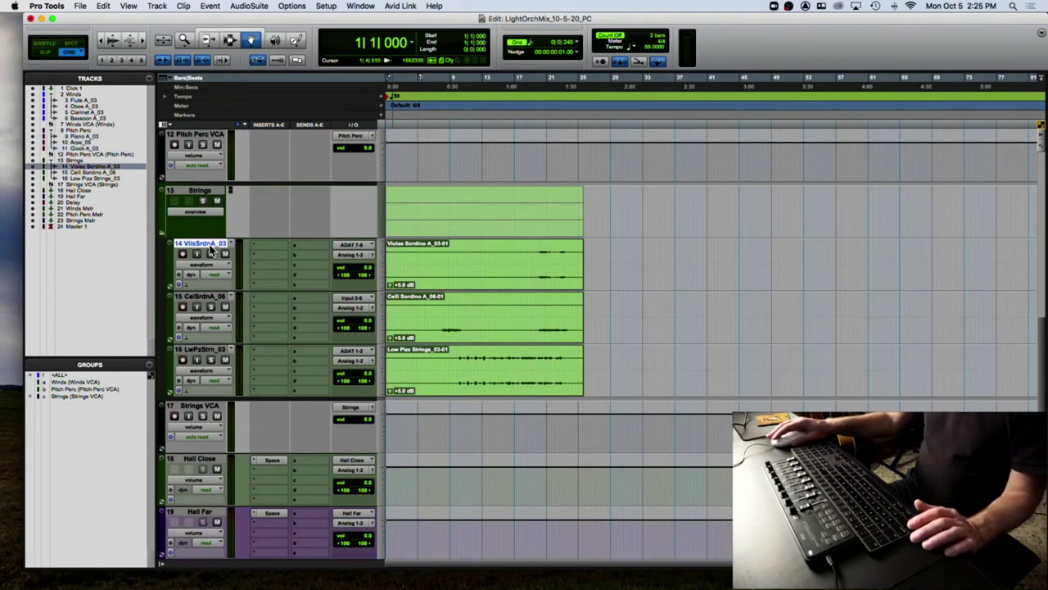
{"action": "left_click", "coordinate": [199, 350], "text": "shift"}
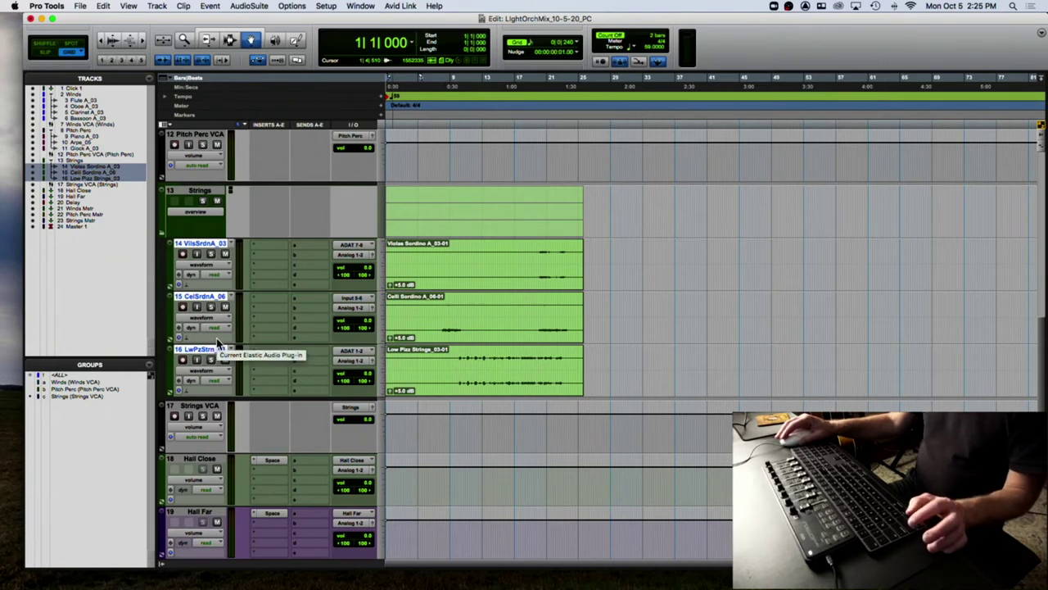
{"action": "left_click", "coordinate": [352, 254]}
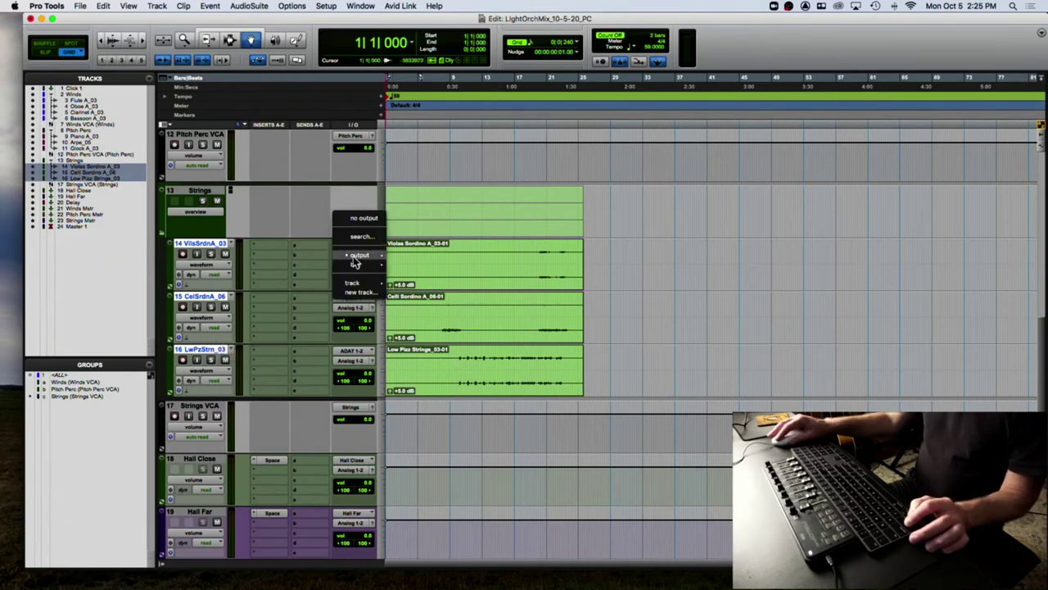
{"action": "mouse_move", "coordinate": [357, 264]}
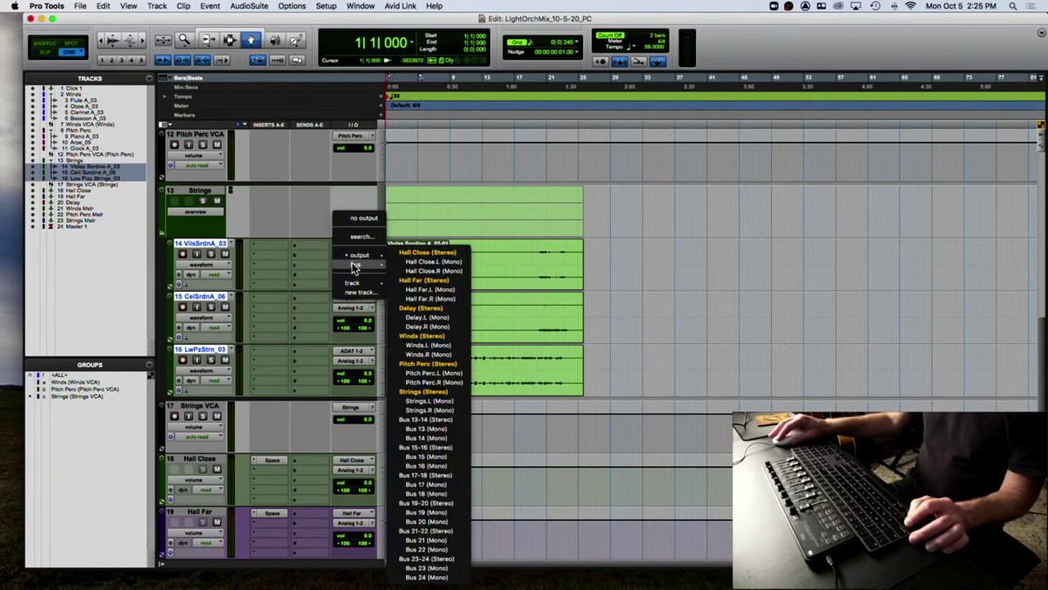
{"action": "left_click", "coordinate": [457, 392], "text": "alt+shift"}
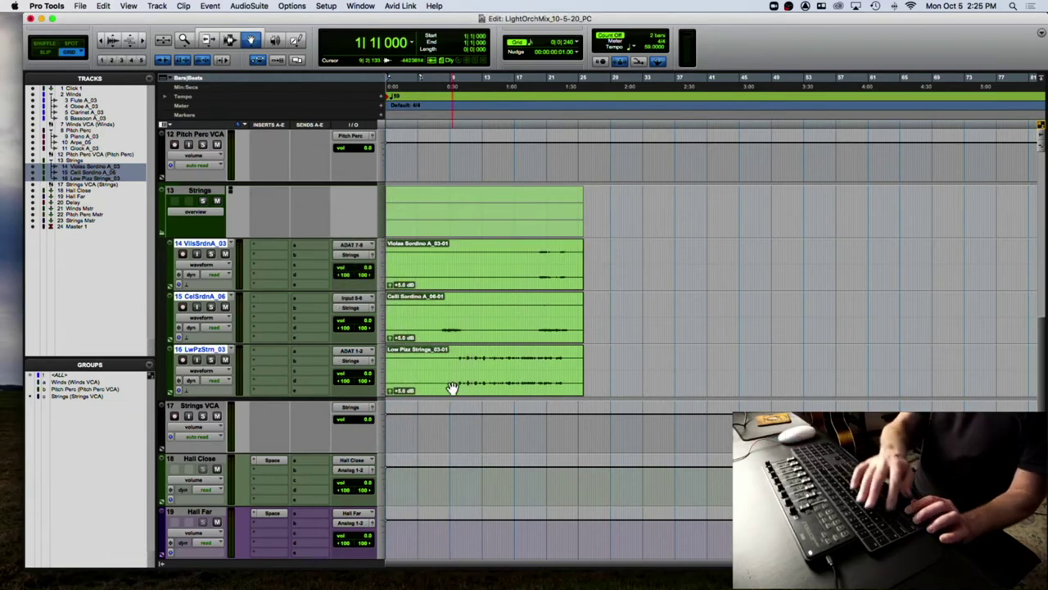
Play back the session from the very start for a couple of bars and stop.
{"action": "key", "text": "alt+a"}
{"action": "key", "text": "super+bracketleft"}
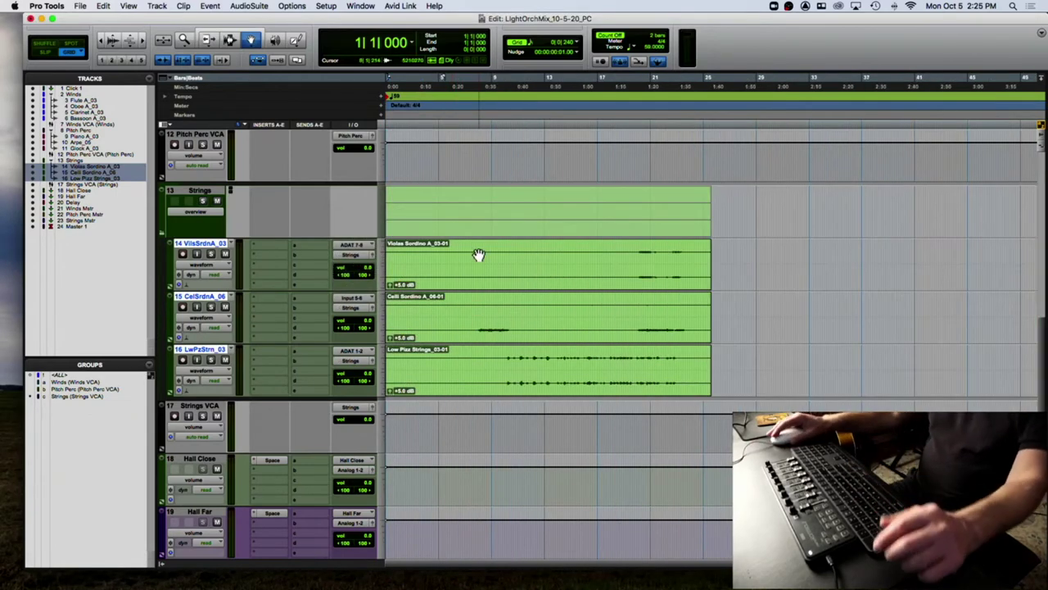
{"action": "scroll", "coordinate": [479, 255], "scroll_direction": "up", "scroll_amount": 10}
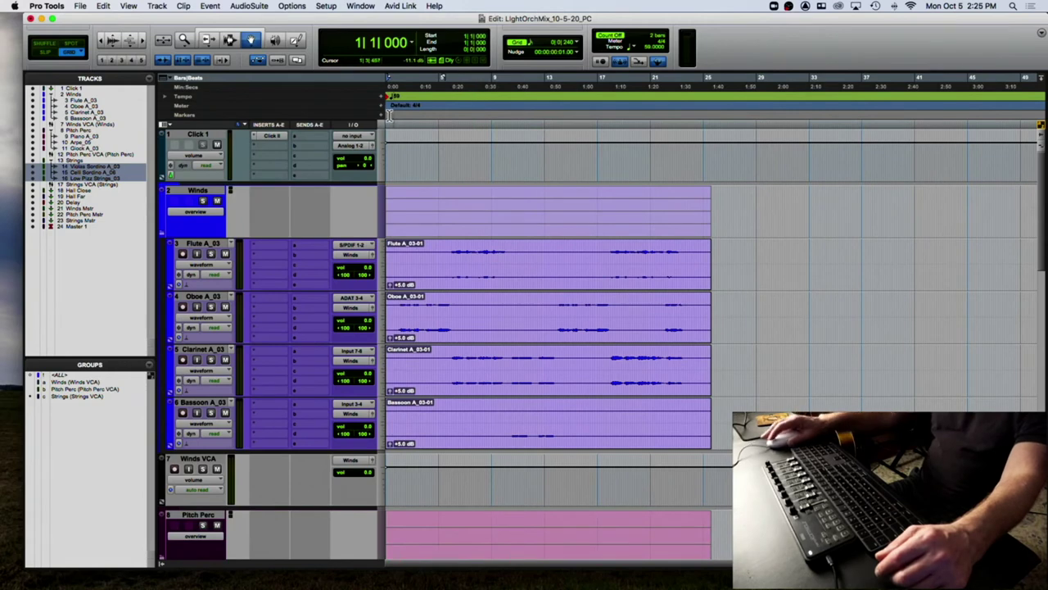
{"action": "left_click", "coordinate": [385, 113]}
{"action": "key", "text": "space"}
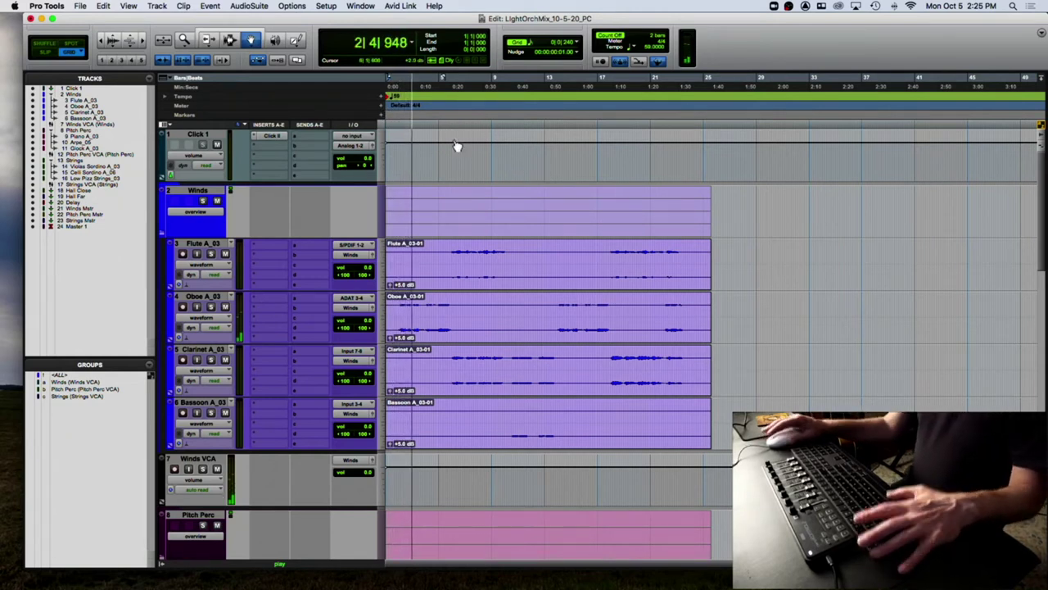
{"action": "key", "text": "space"}
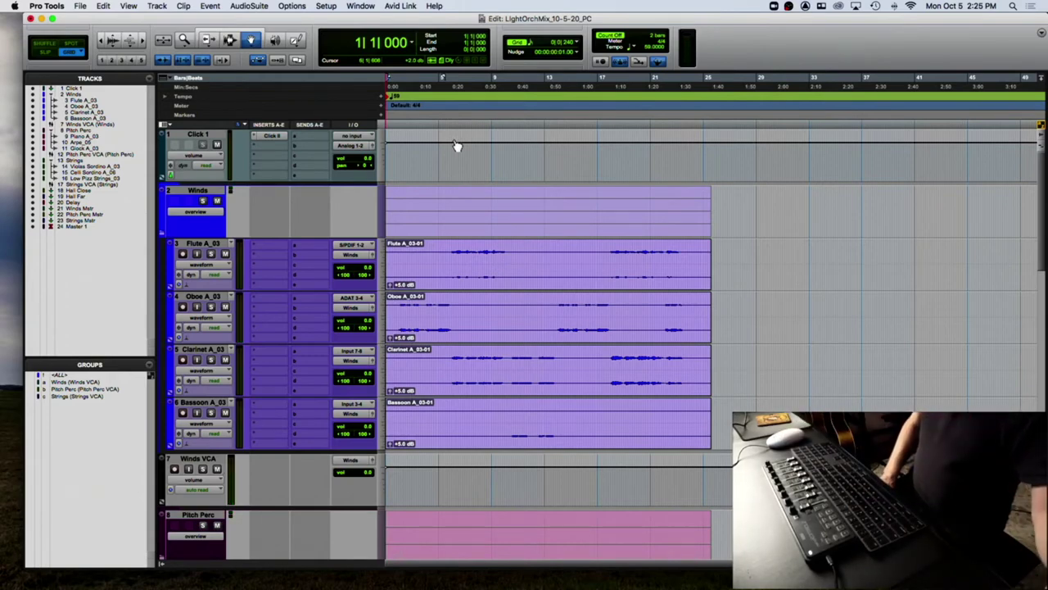
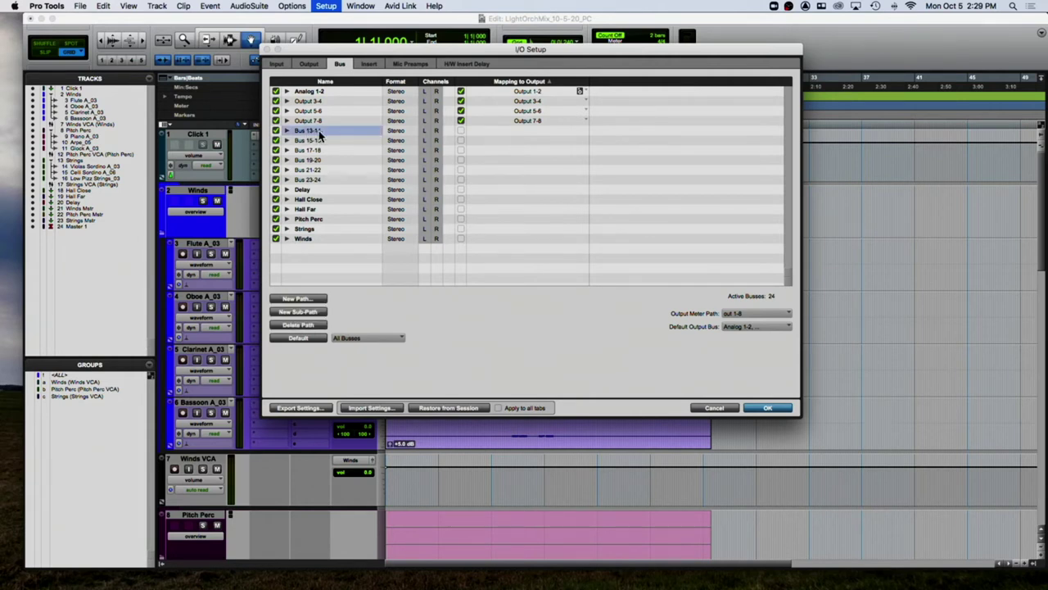
Add the default bus paths alongside the named effect and submaster buses in the I/O Setup and accept the setup.
{"action": "left_click", "coordinate": [310, 190]}
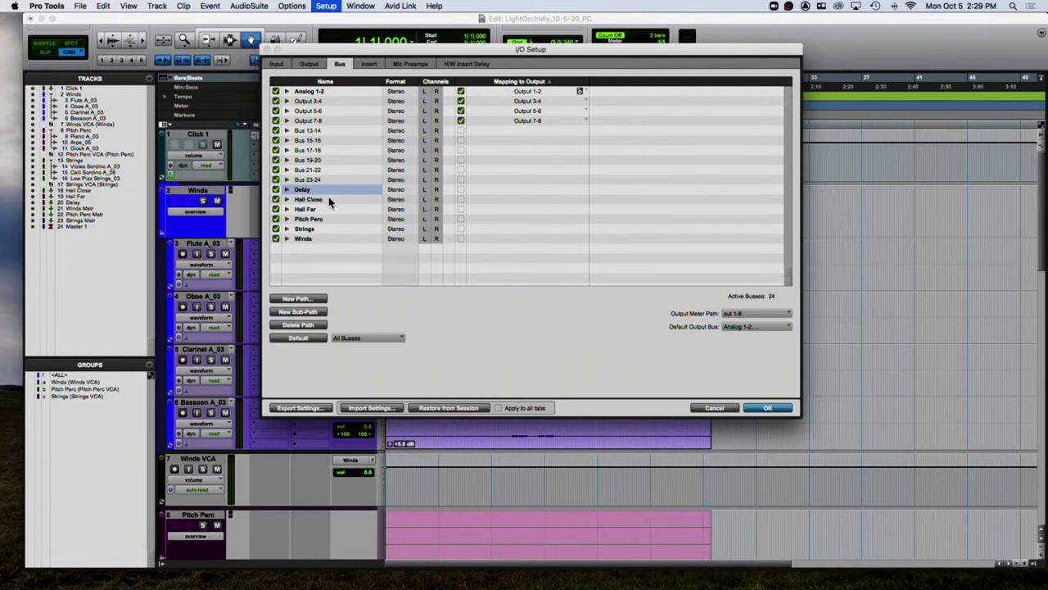
{"action": "left_click", "coordinate": [308, 199]}
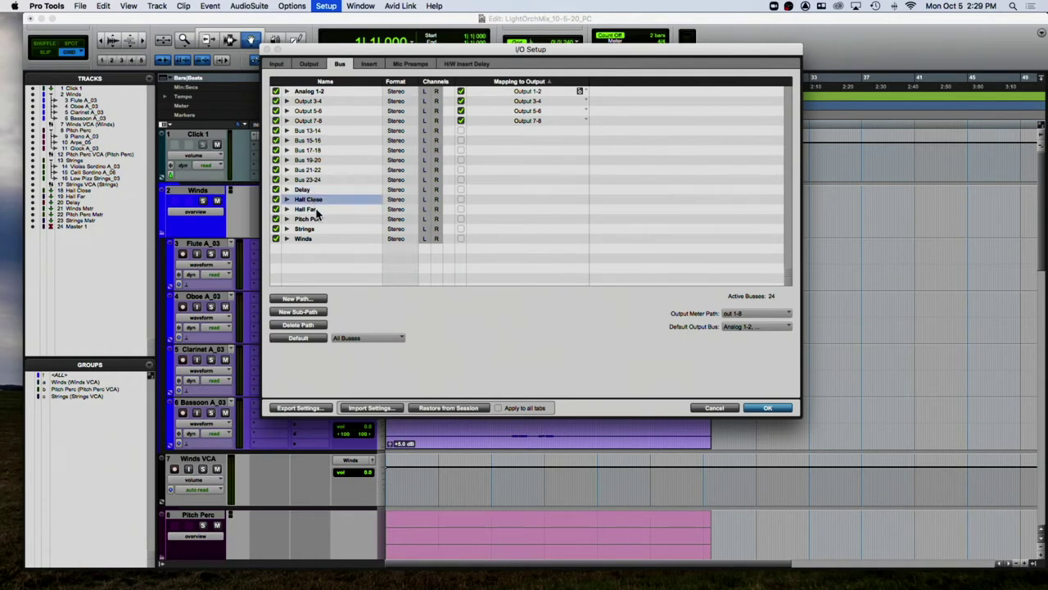
{"action": "left_click", "coordinate": [316, 210]}
{"action": "left_click", "coordinate": [317, 219]}
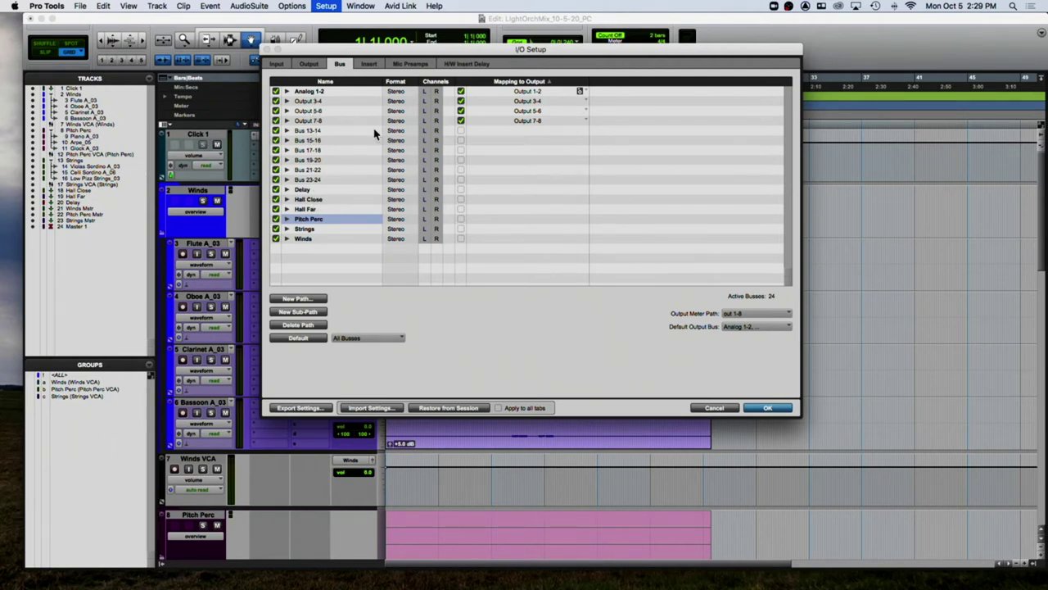
{"action": "left_click", "coordinate": [297, 339]}
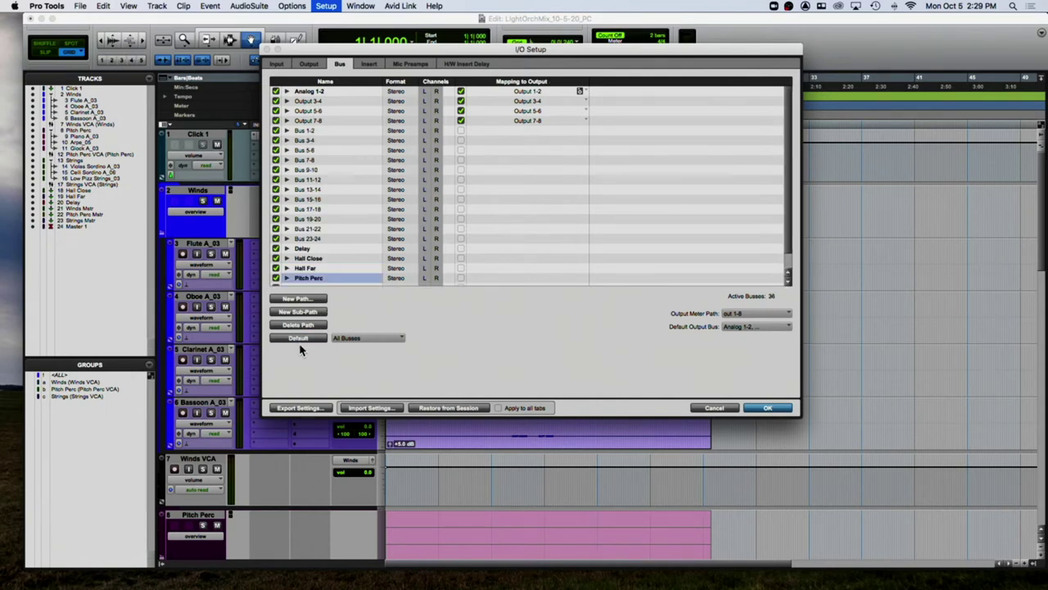
{"action": "left_click", "coordinate": [303, 248]}
{"action": "scroll", "coordinate": [307, 262], "scroll_direction": "down", "scroll_amount": 2}
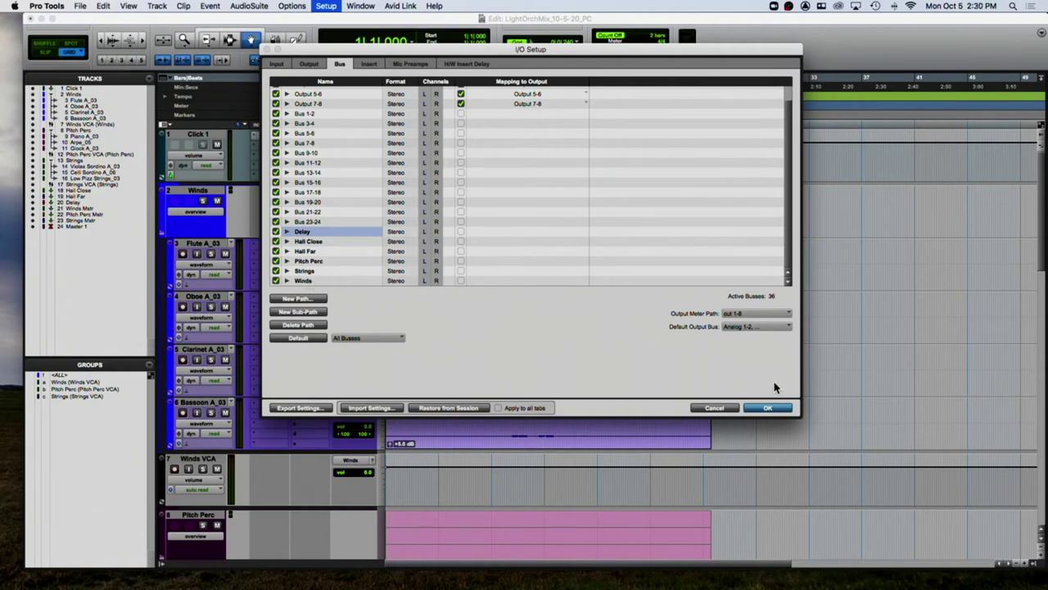
{"action": "left_click", "coordinate": [750, 409]}
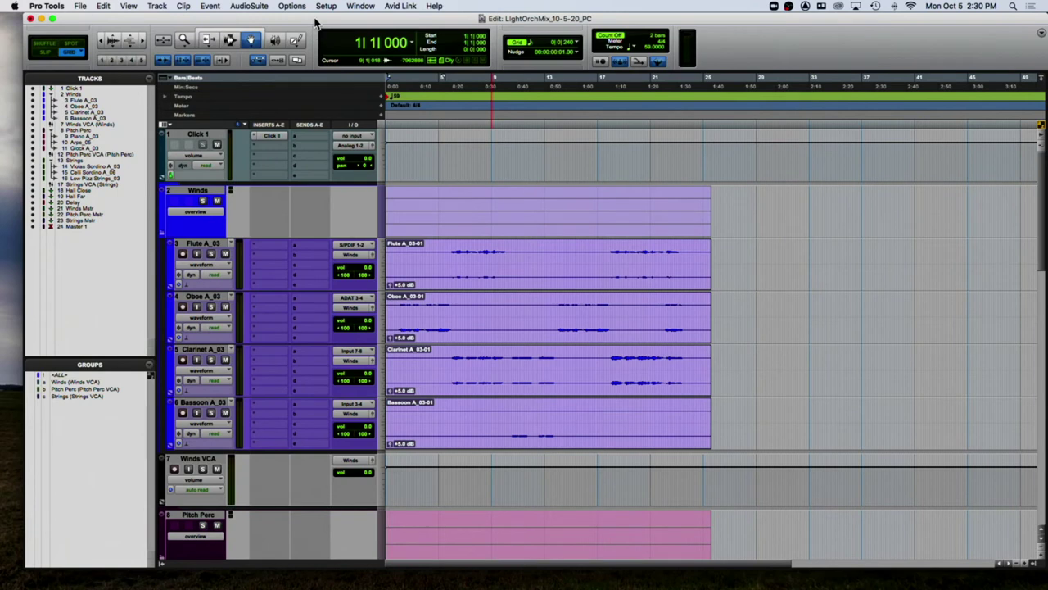
Save the session and close it.
{"action": "key", "text": "super+shift+s"}
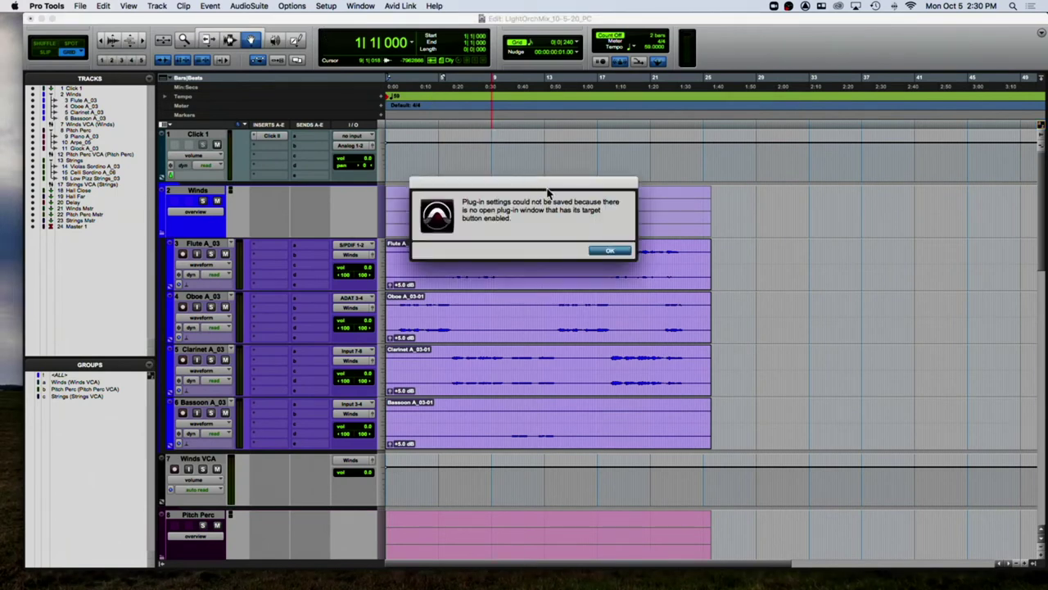
{"action": "left_click", "coordinate": [610, 250]}
{"action": "key", "text": "super+s"}
{"action": "key", "text": "super+s"}
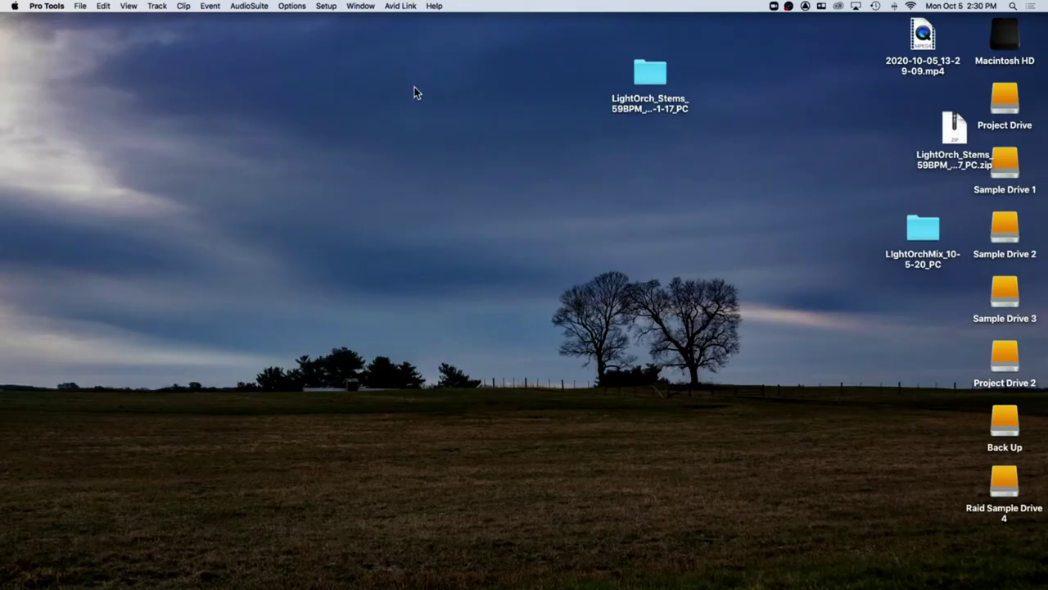
With no session open, reset the bus, output and input paths to their defaults in the I/O Setup and accept.
{"action": "left_click", "coordinate": [328, 7]}
{"action": "left_click", "coordinate": [337, 69]}
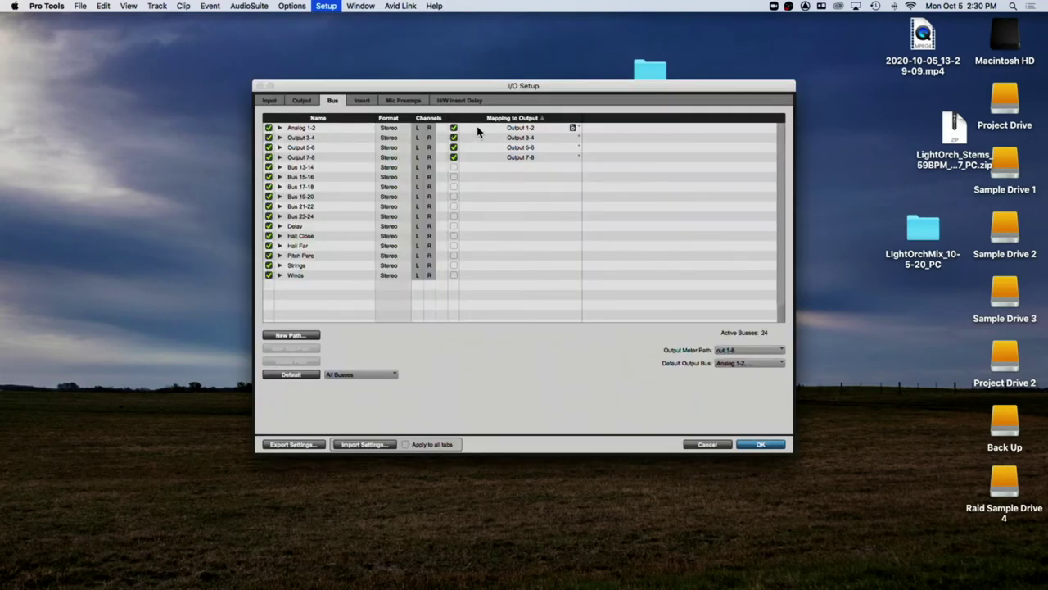
{"action": "left_click", "coordinate": [293, 374]}
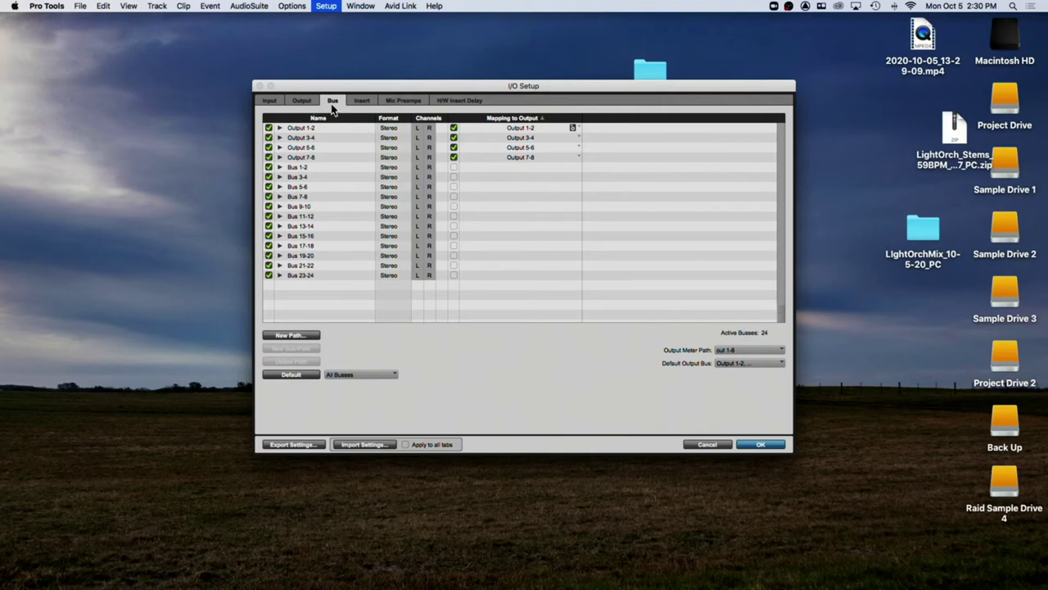
{"action": "left_click", "coordinate": [302, 100]}
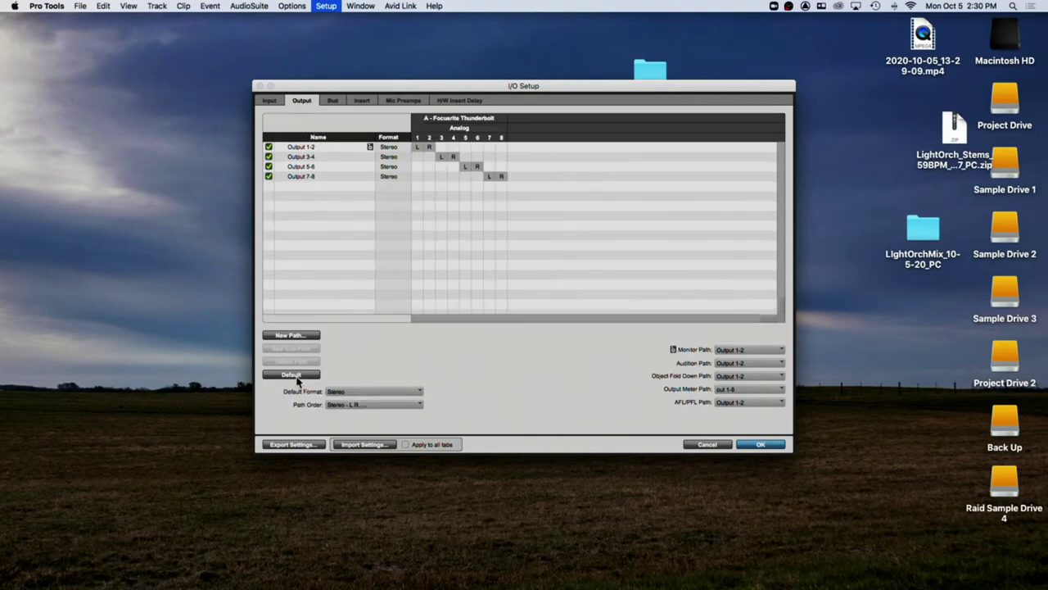
{"action": "left_click", "coordinate": [295, 375]}
{"action": "left_click", "coordinate": [277, 102]}
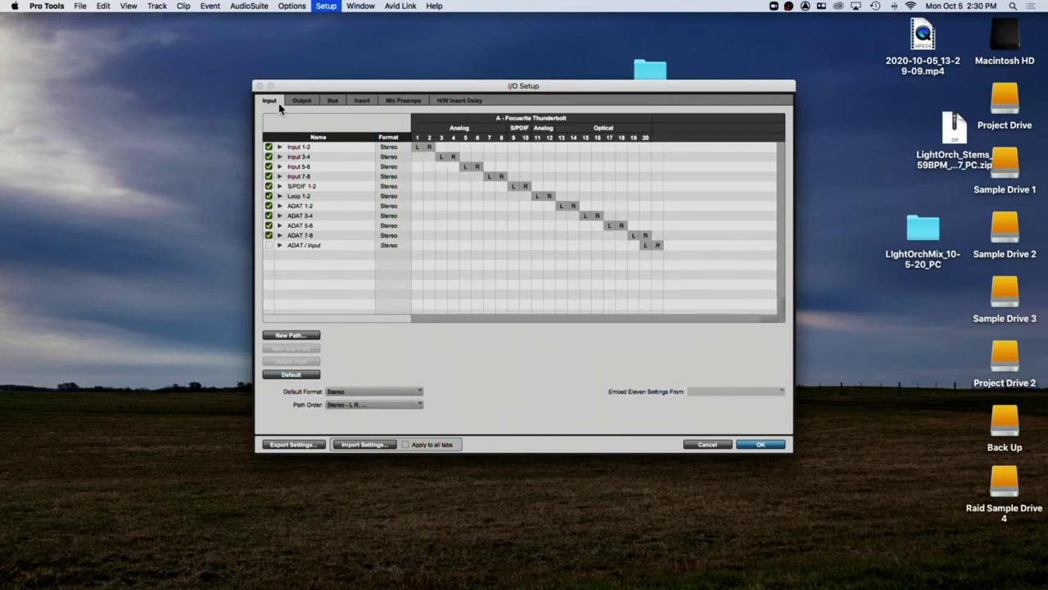
{"action": "left_click", "coordinate": [301, 374]}
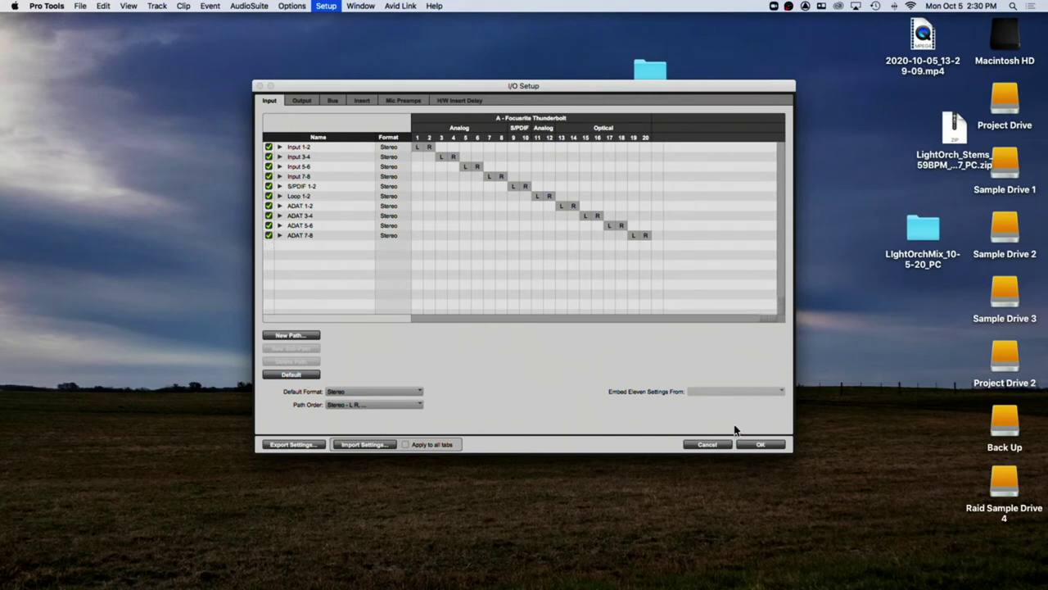
{"action": "left_click", "coordinate": [331, 102]}
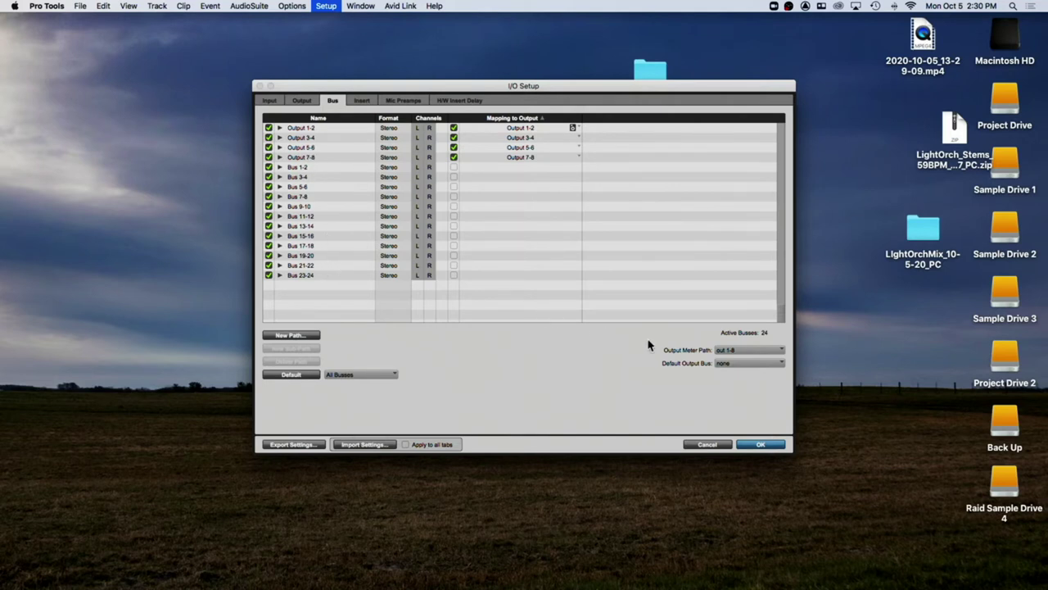
{"action": "left_click", "coordinate": [768, 447]}
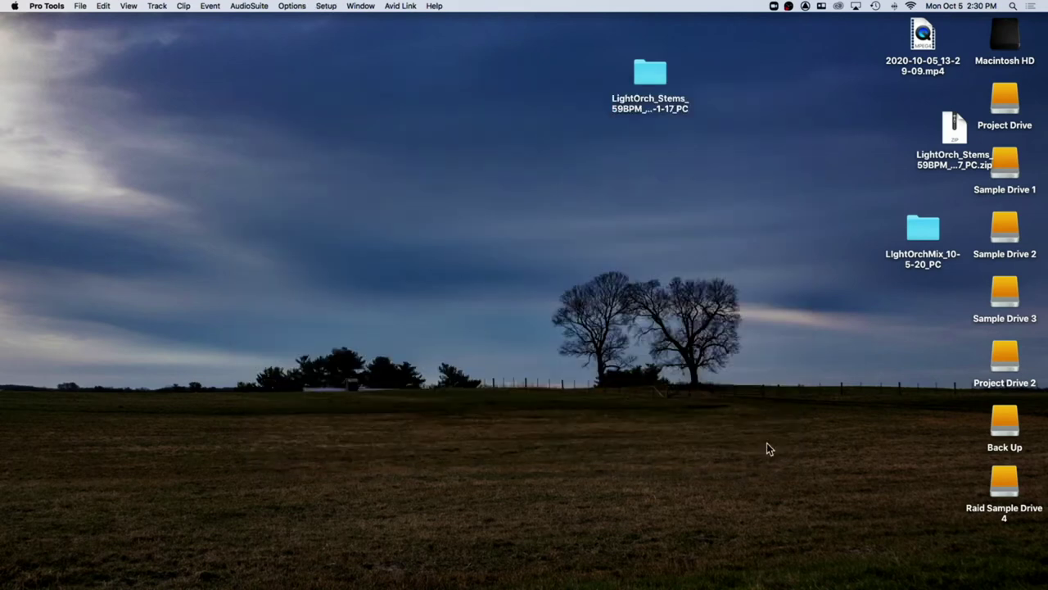
Reopen the recent LIghtOrchMix_10-5-20_PC session and use the Selector to place the edit cursor just before the Oboe's first phrase.
{"action": "left_click", "coordinate": [82, 6]}
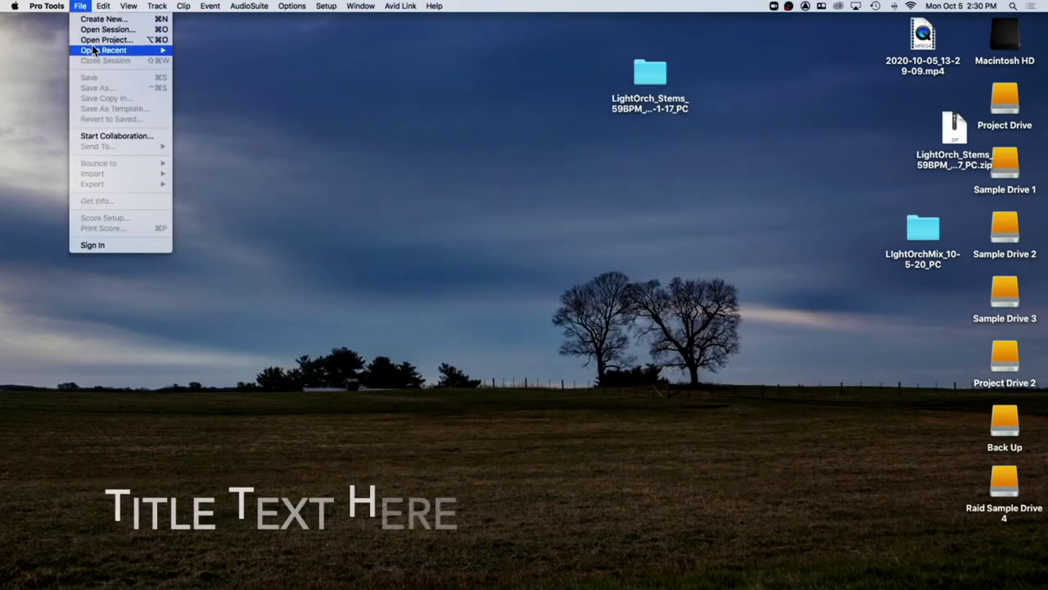
{"action": "left_click", "coordinate": [230, 61]}
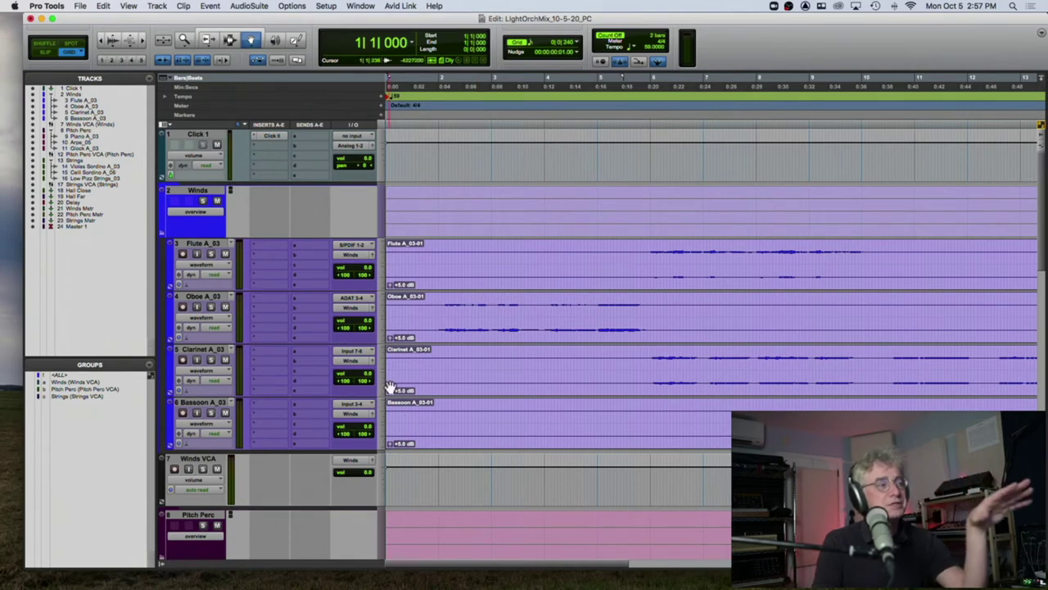
{"action": "left_click", "coordinate": [229, 39]}
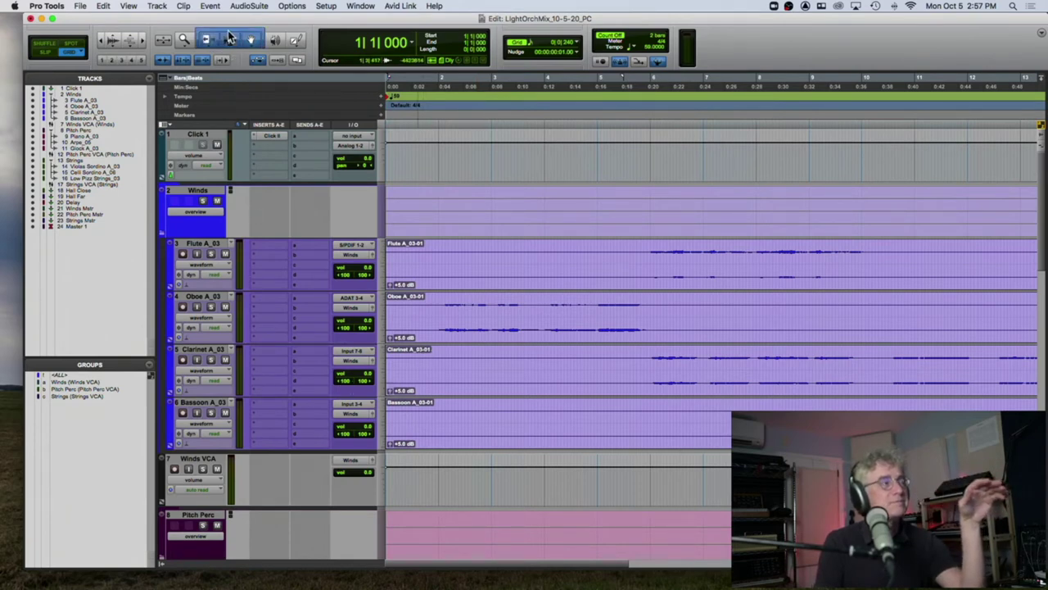
{"action": "left_click", "coordinate": [427, 304]}
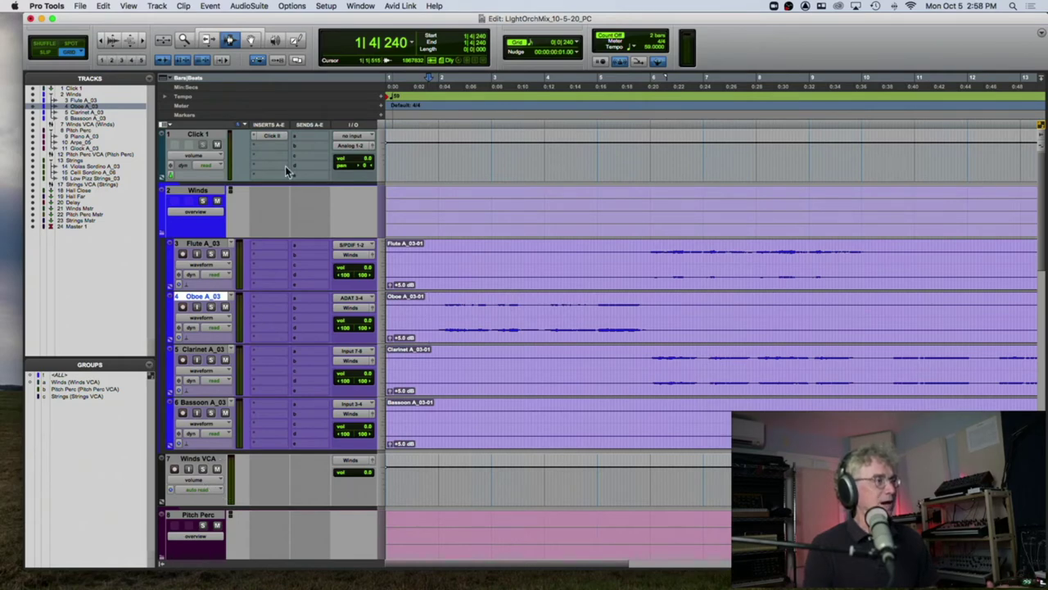
Solo the Winds VCA and place the edit cursor just before the Flute's first phrase.
{"action": "left_click", "coordinate": [202, 201]}
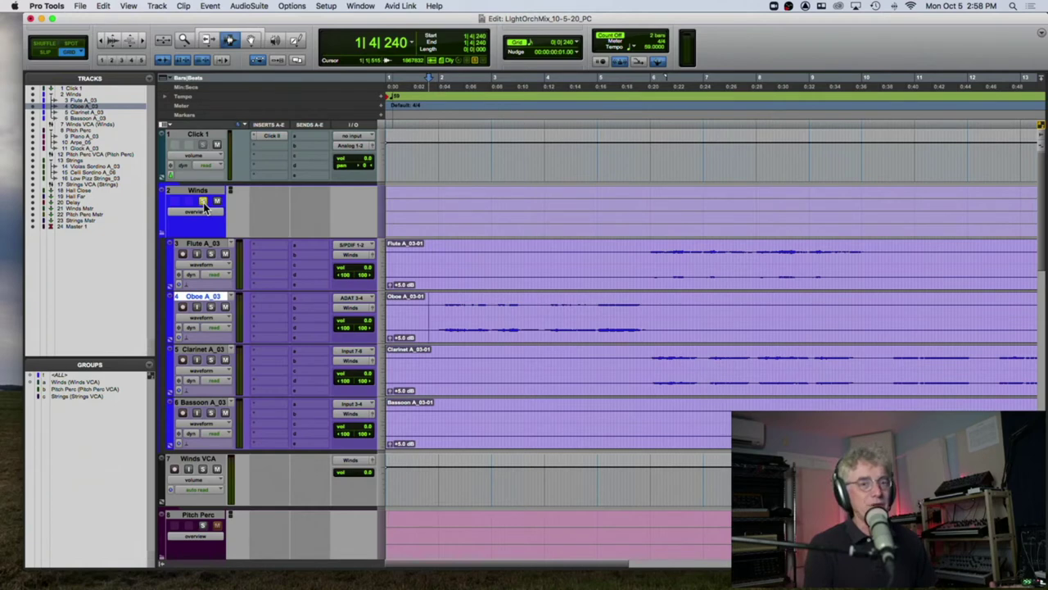
{"action": "left_click", "coordinate": [202, 201]}
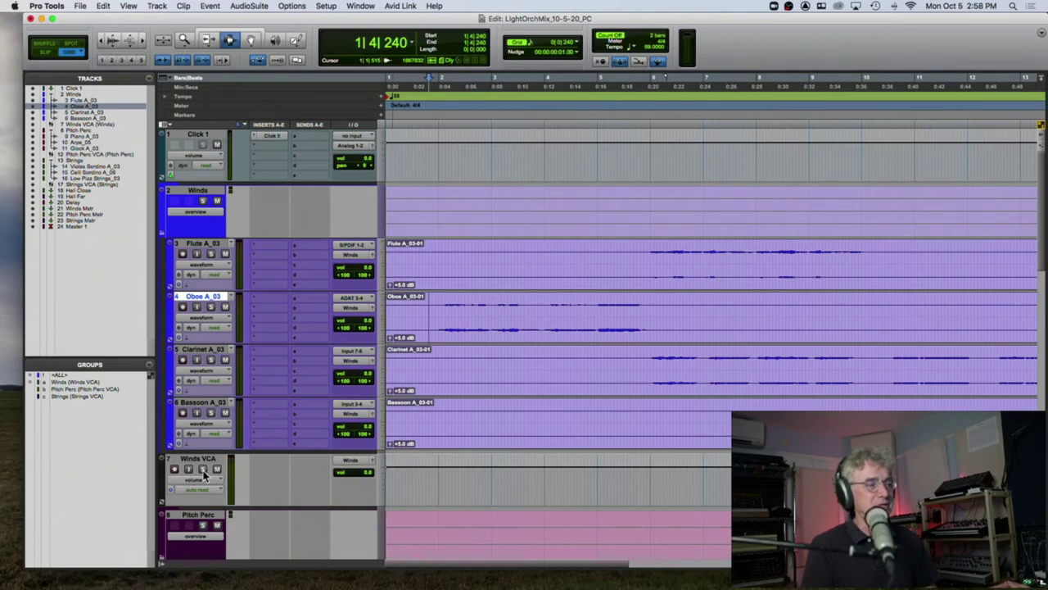
{"action": "left_click", "coordinate": [202, 468]}
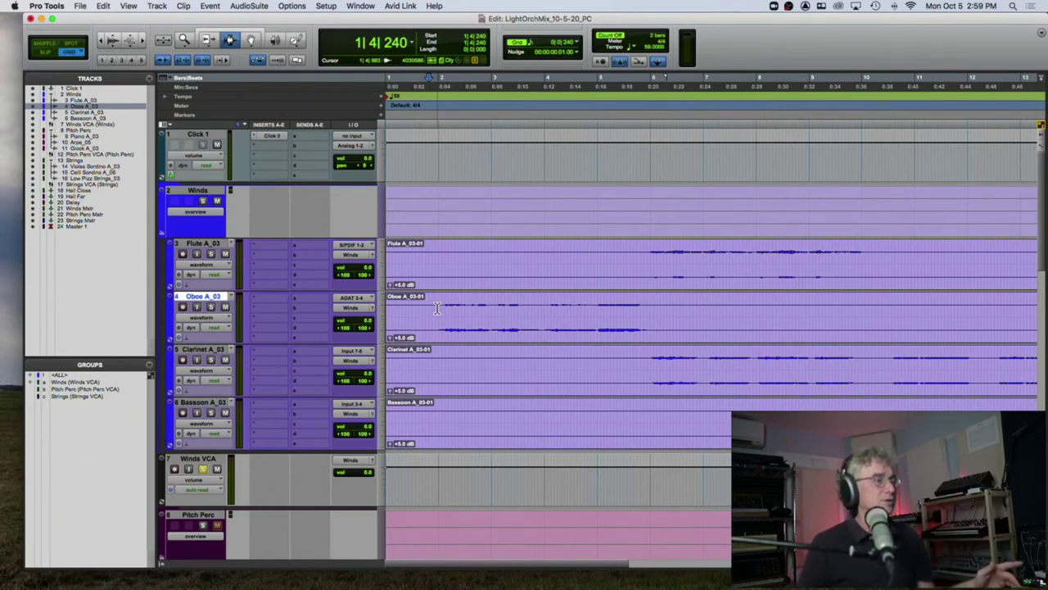
{"action": "left_click", "coordinate": [646, 260]}
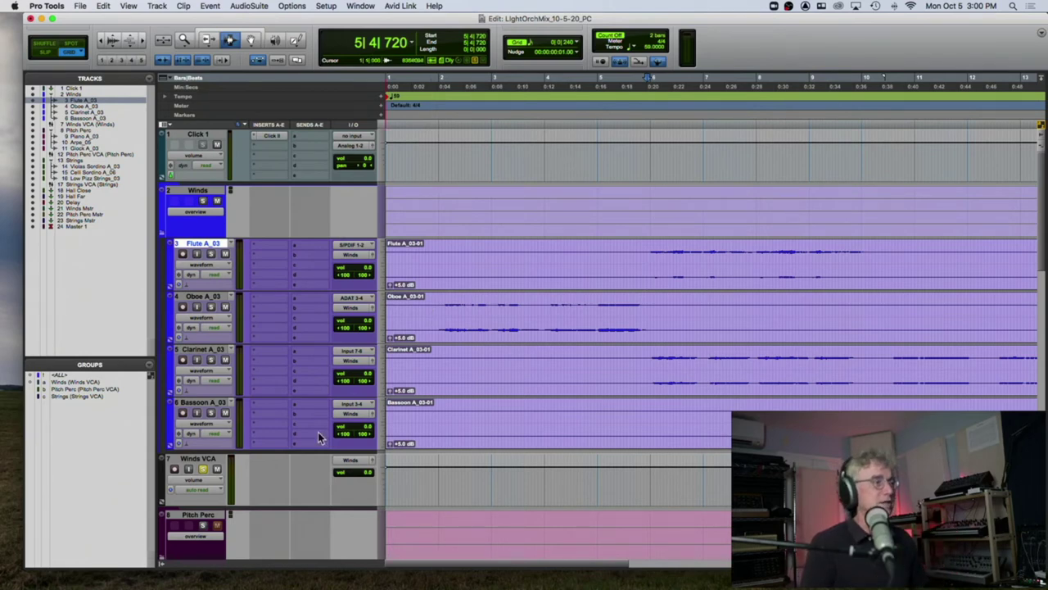
Switch to Safari and view the Dallas Symphony Orchestra's modern-period seating chart from the orchestral seating chart image results.
{"action": "left_click", "coordinate": [79, 580]}
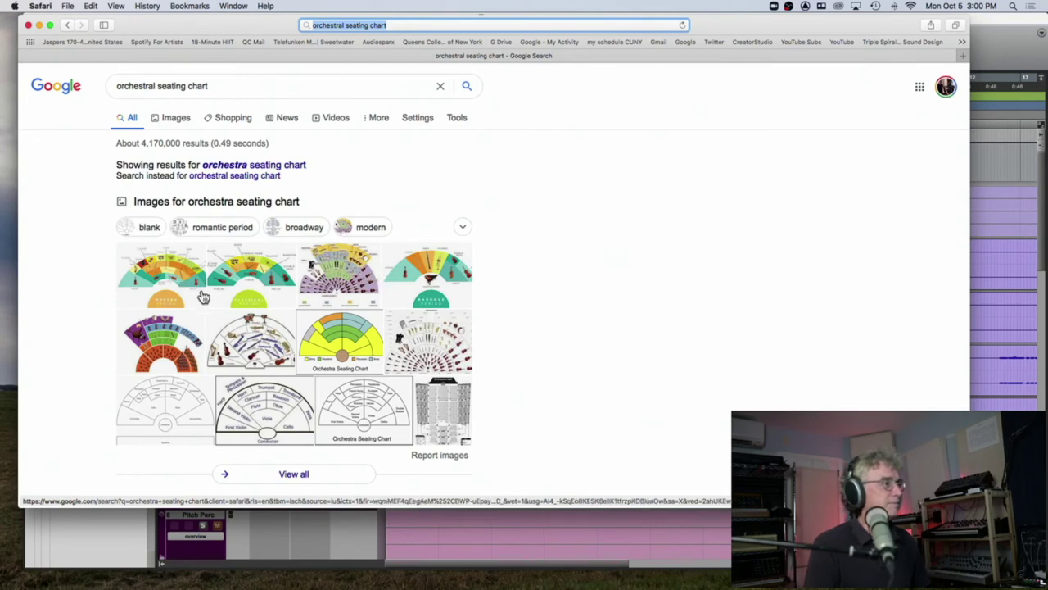
{"action": "left_click", "coordinate": [179, 275]}
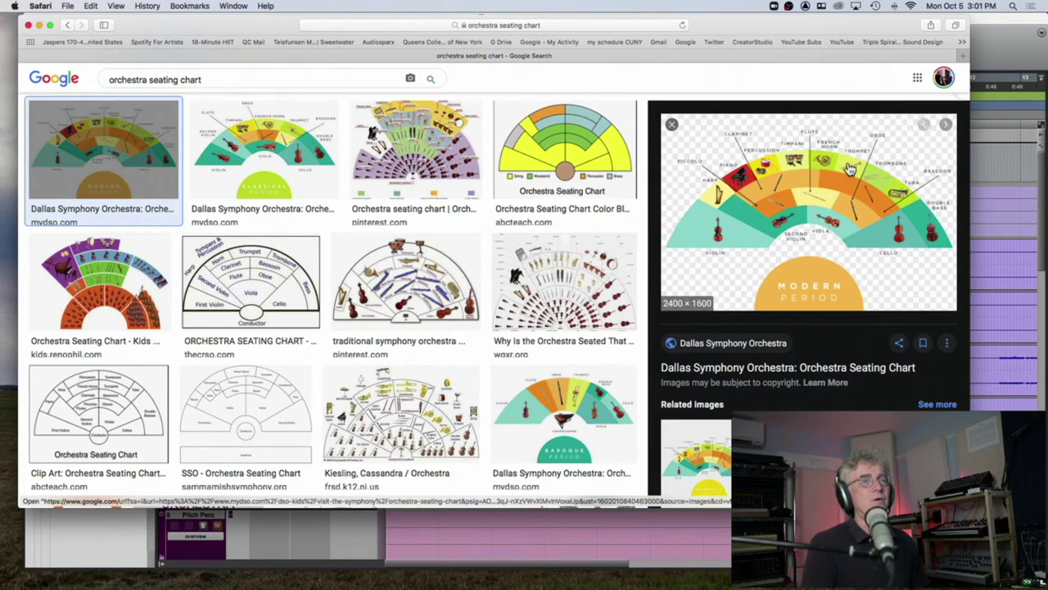
Save the modern-period seating chart image to the Downloads folder as "Orch Seating Chart.png".
{"action": "right_click", "coordinate": [812, 158]}
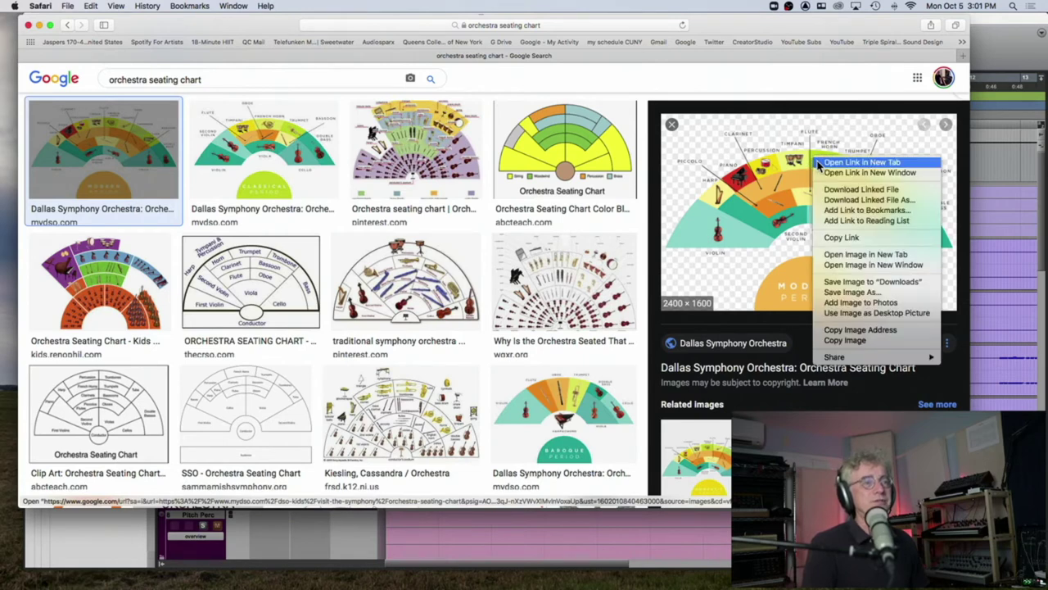
{"action": "left_click", "coordinate": [856, 292]}
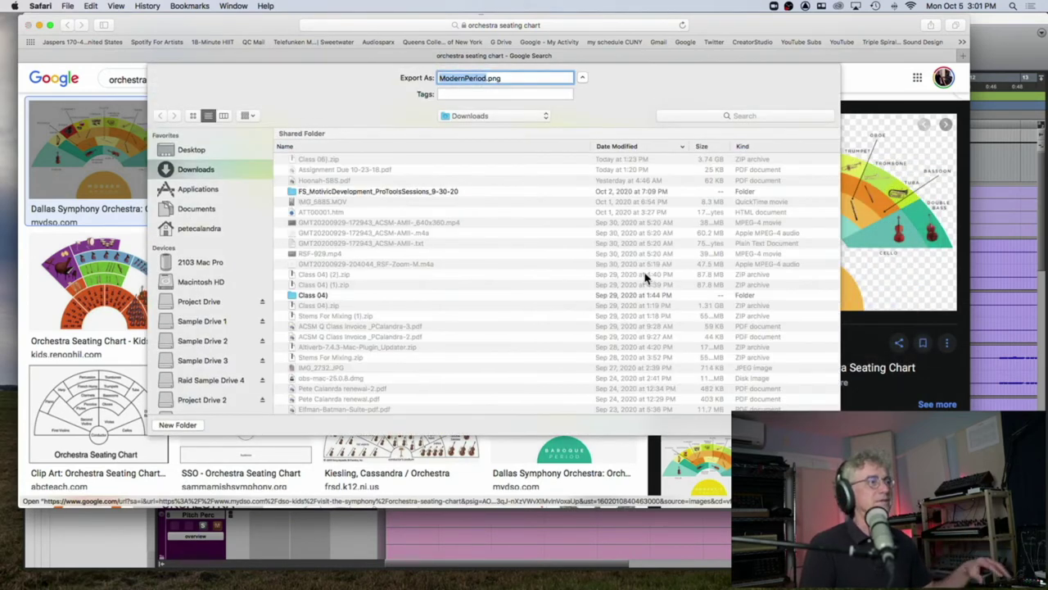
{"action": "type", "text": "ORches"}
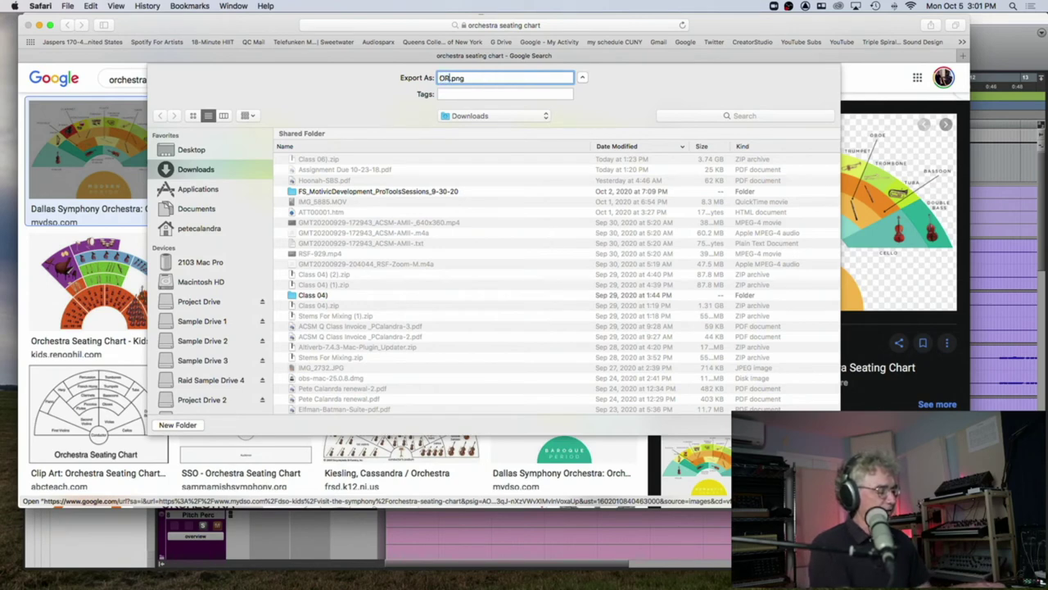
{"action": "key", "text": "BackSpace"}
{"action": "key", "text": "BackSpace"}
{"action": "key", "text": "BackSpace"}
{"action": "key", "text": "BackSpace"}
{"action": "key", "text": "BackSpace"}
{"action": "type", "text": "rch Se"}
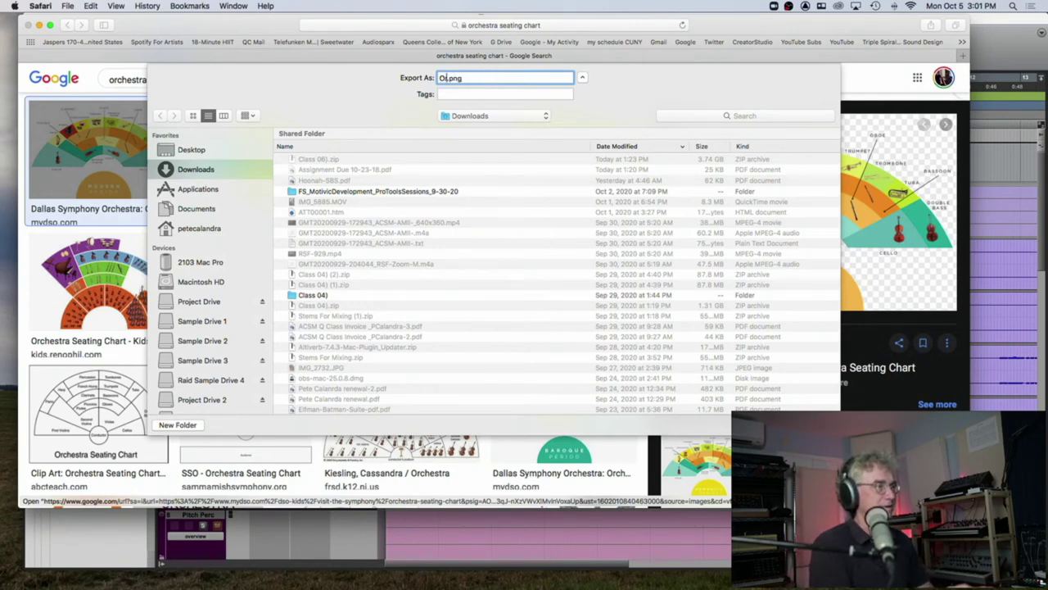
{"action": "type", "text": "ating Chart"}
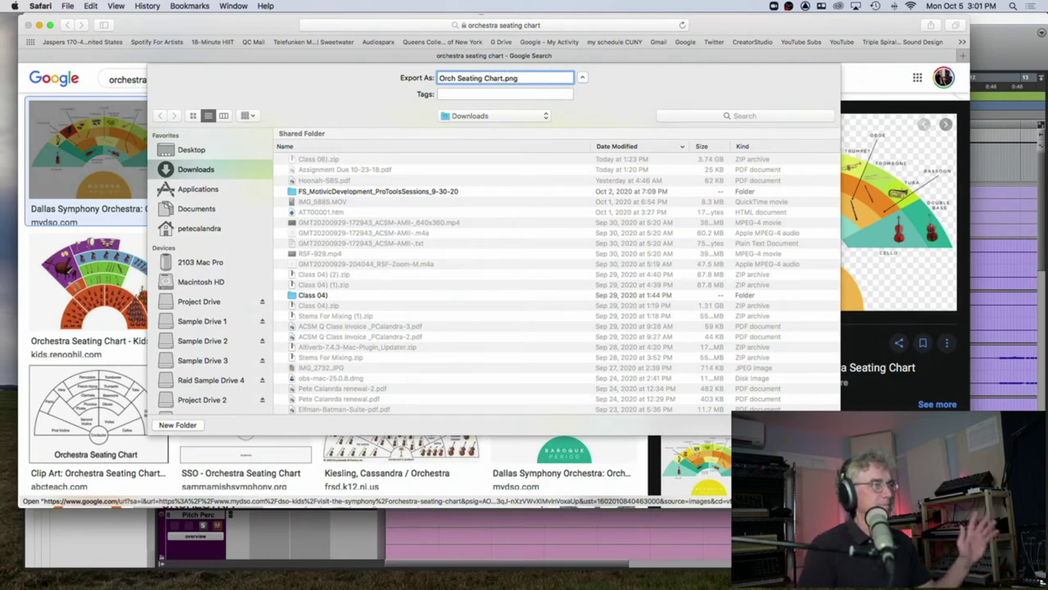
{"action": "key", "text": "Return"}
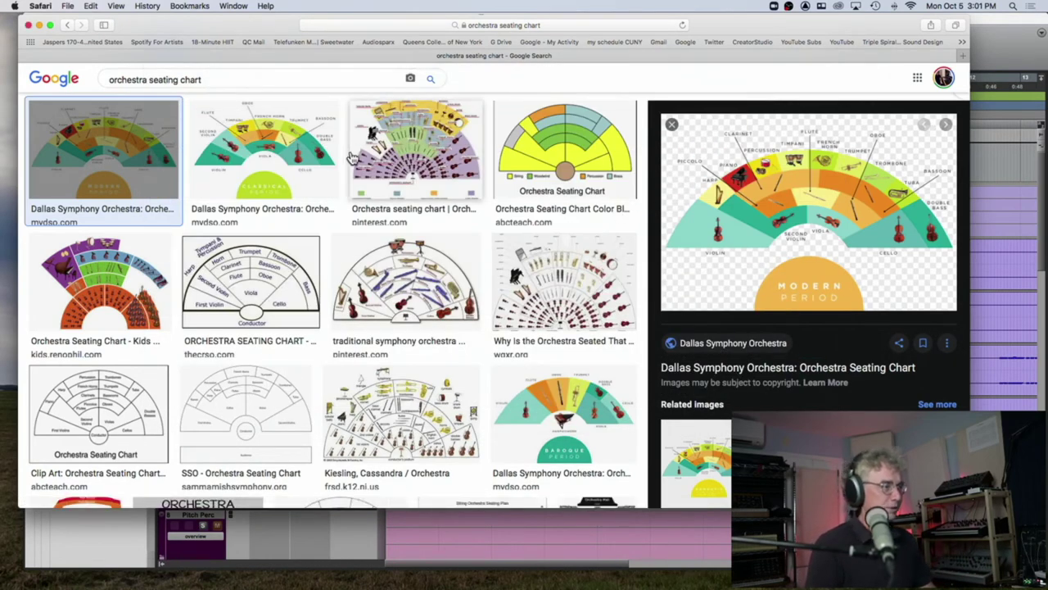
Compare the WQXR and Baroque seating charts, view all the period charts on the Dallas Symphony page, and return to Pro Tools.
{"action": "left_click", "coordinate": [569, 292]}
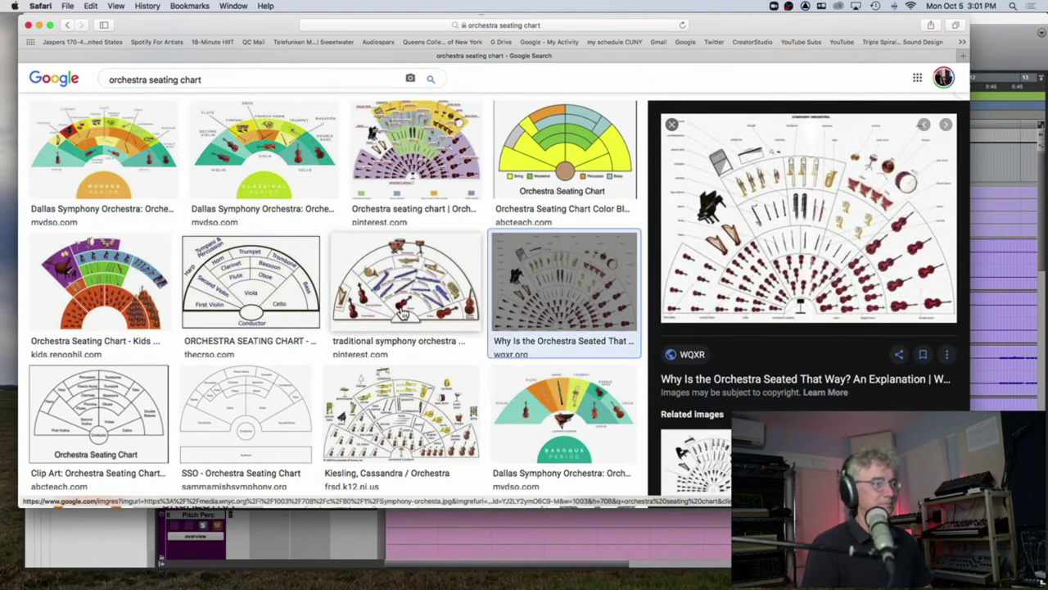
{"action": "left_click", "coordinate": [562, 399]}
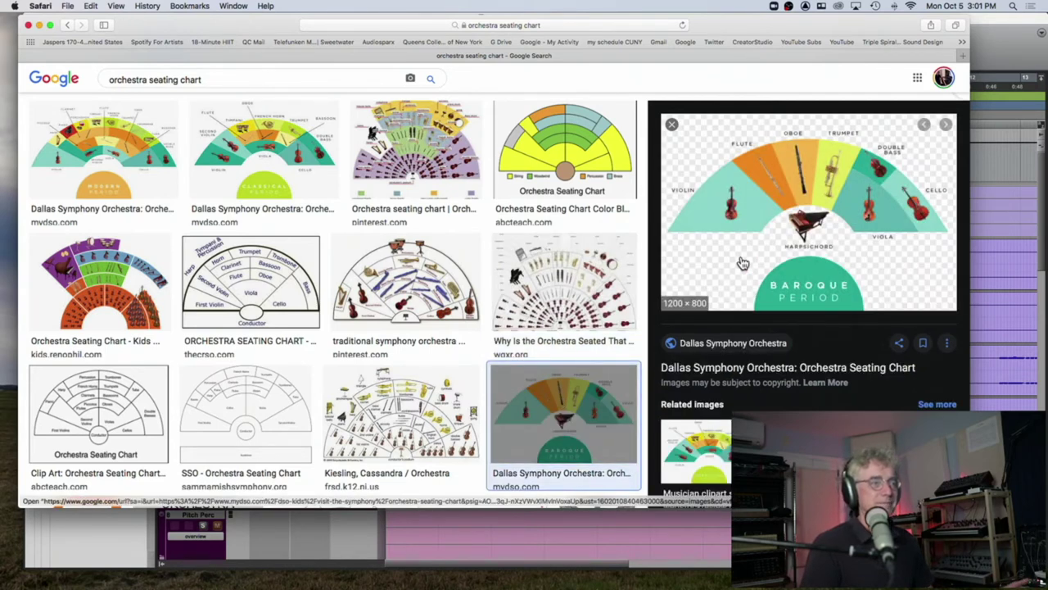
{"action": "left_click", "coordinate": [757, 367]}
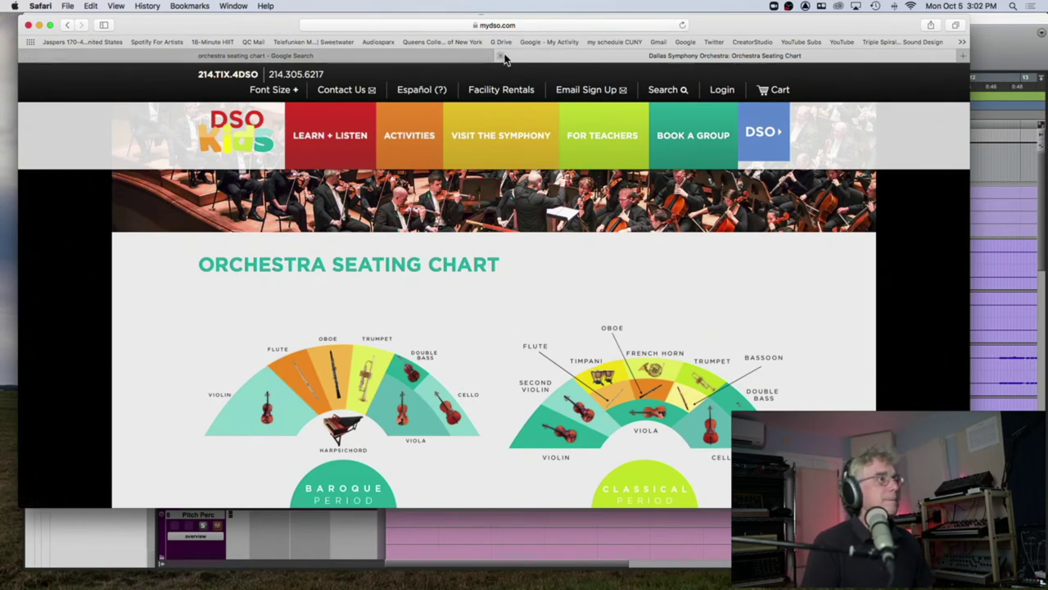
{"action": "scroll", "coordinate": [484, 275], "scroll_direction": "down", "scroll_amount": 5}
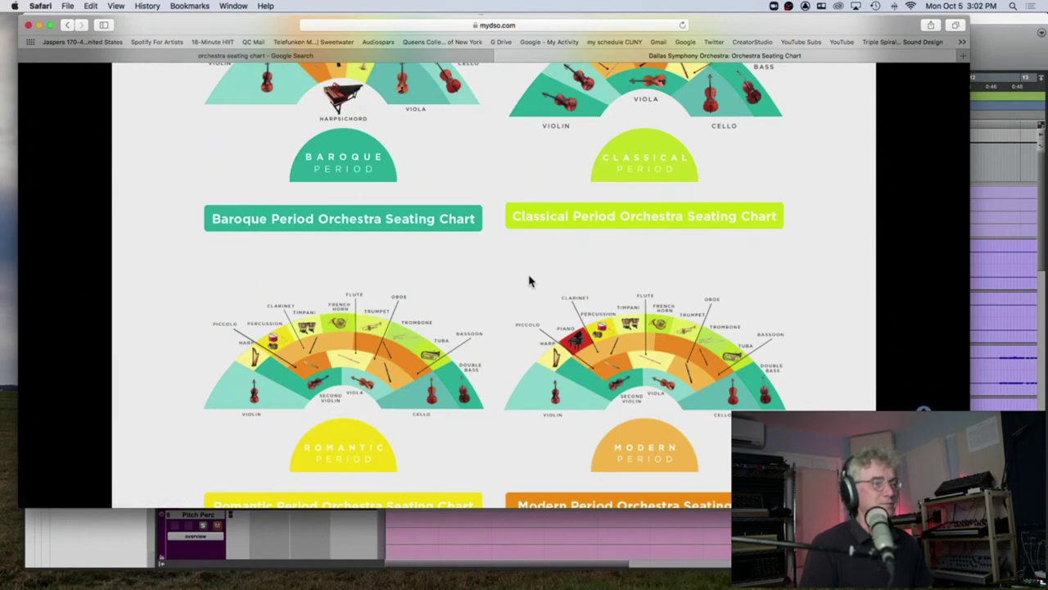
{"action": "scroll", "coordinate": [528, 280], "scroll_direction": "down", "scroll_amount": 4}
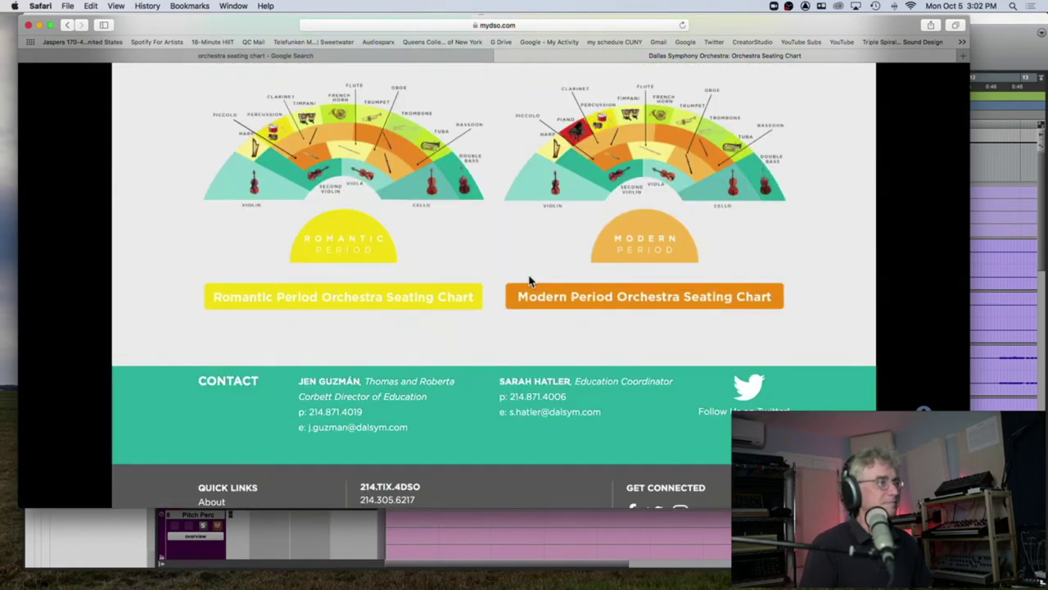
{"action": "scroll", "coordinate": [528, 281], "scroll_direction": "up", "scroll_amount": 8}
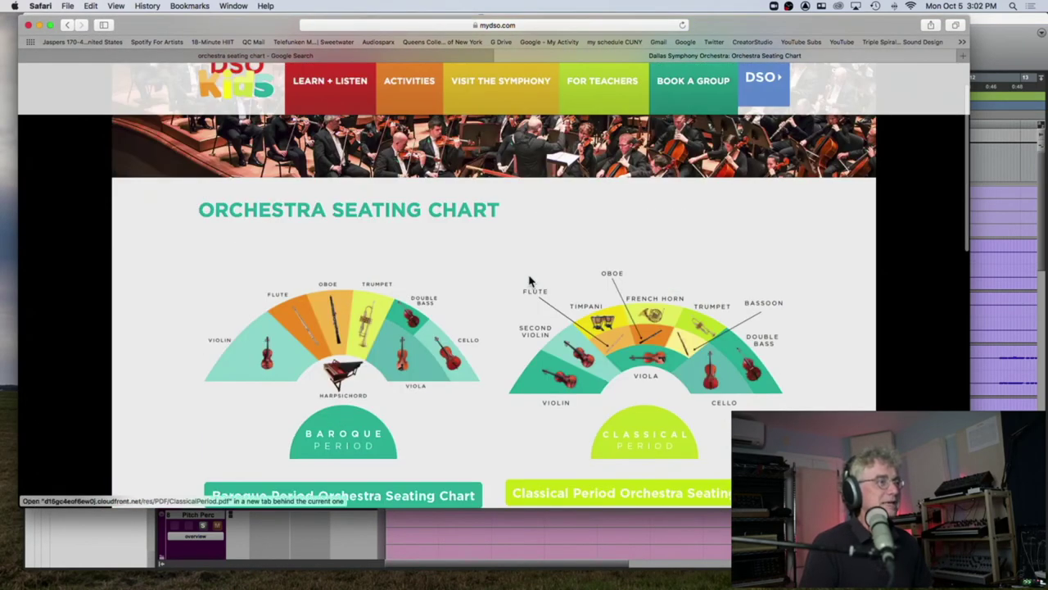
{"action": "key", "text": "super+w"}
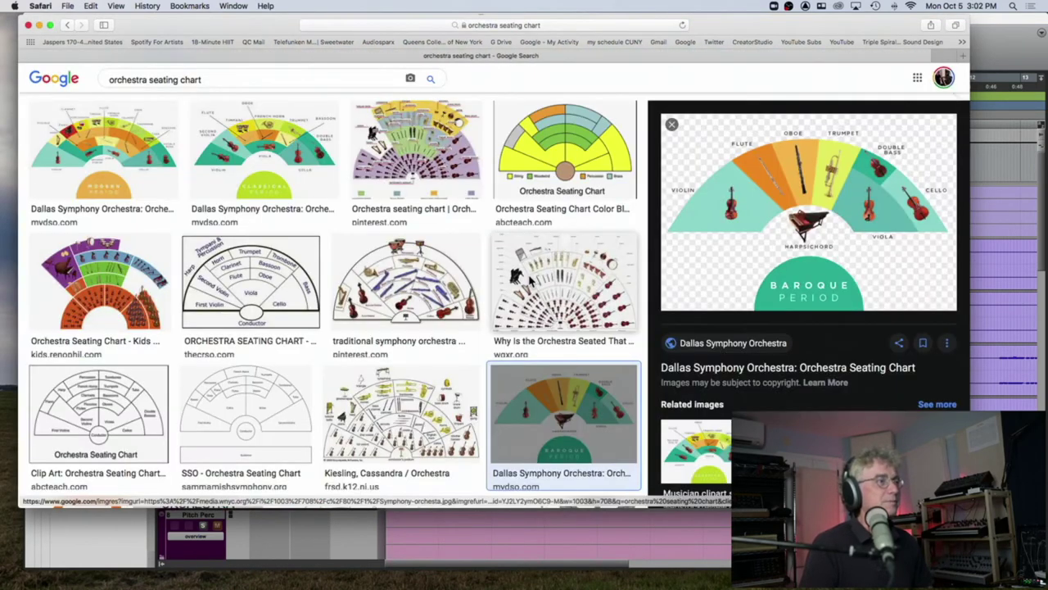
{"action": "left_click", "coordinate": [27, 25]}
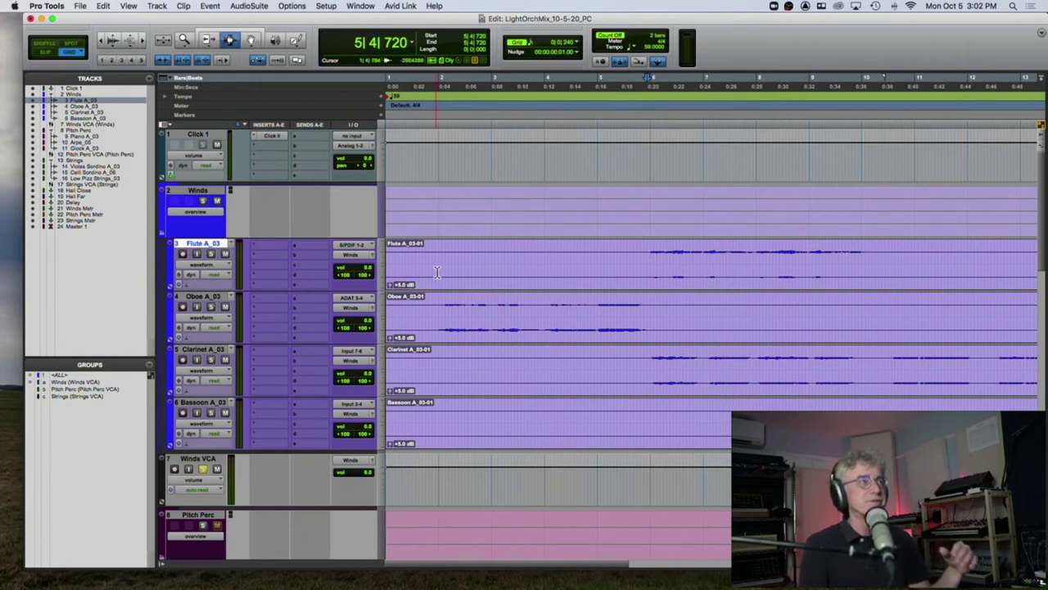
Play the Oboe's first phrase from 1|3|480 twice to check its stereo level on the track meter.
{"action": "left_click", "coordinate": [420, 300]}
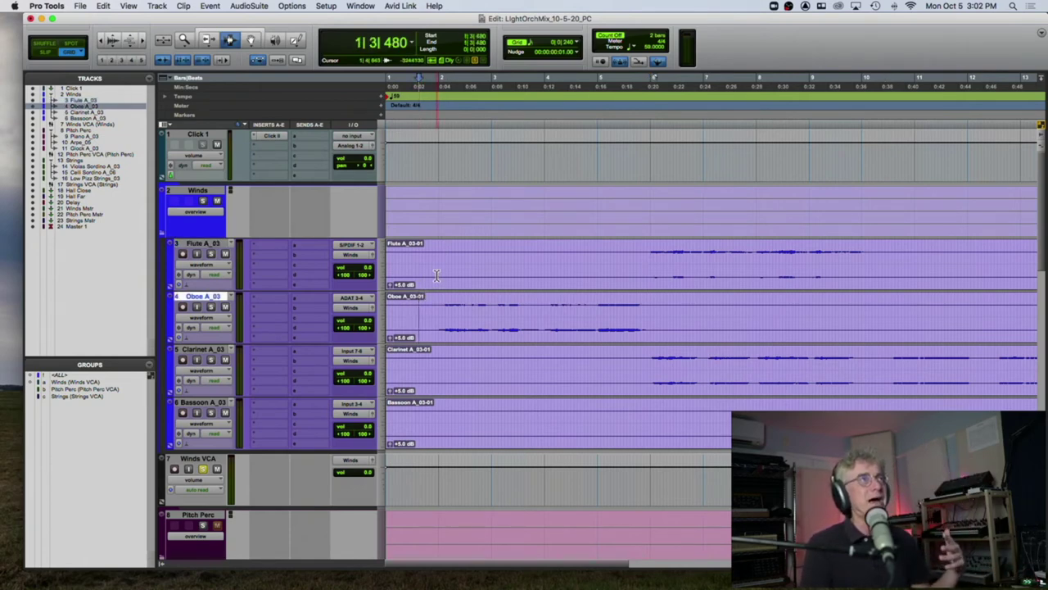
{"action": "key", "text": "space"}
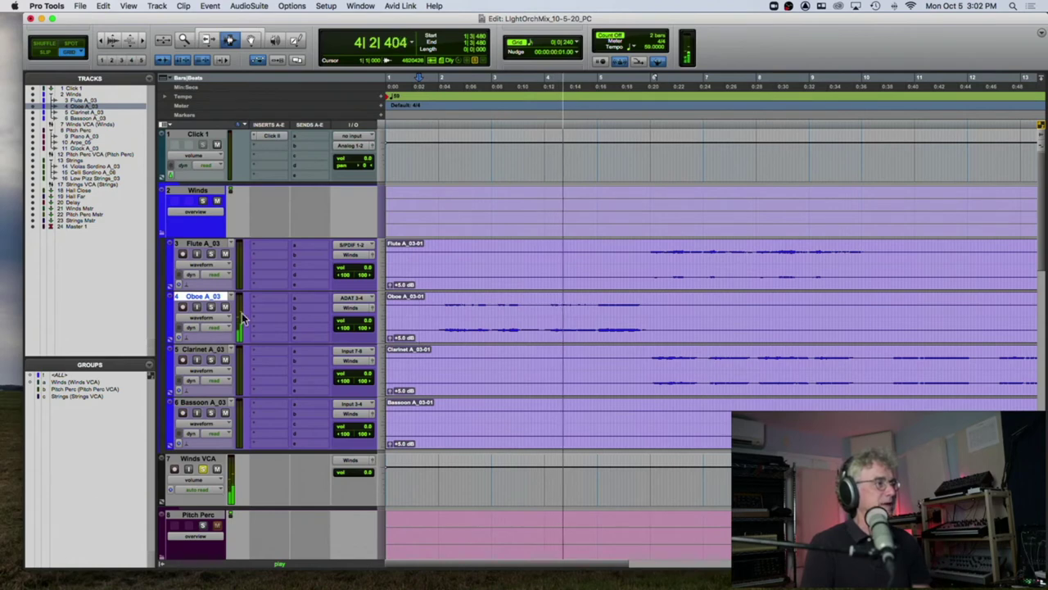
{"action": "key", "text": "space"}
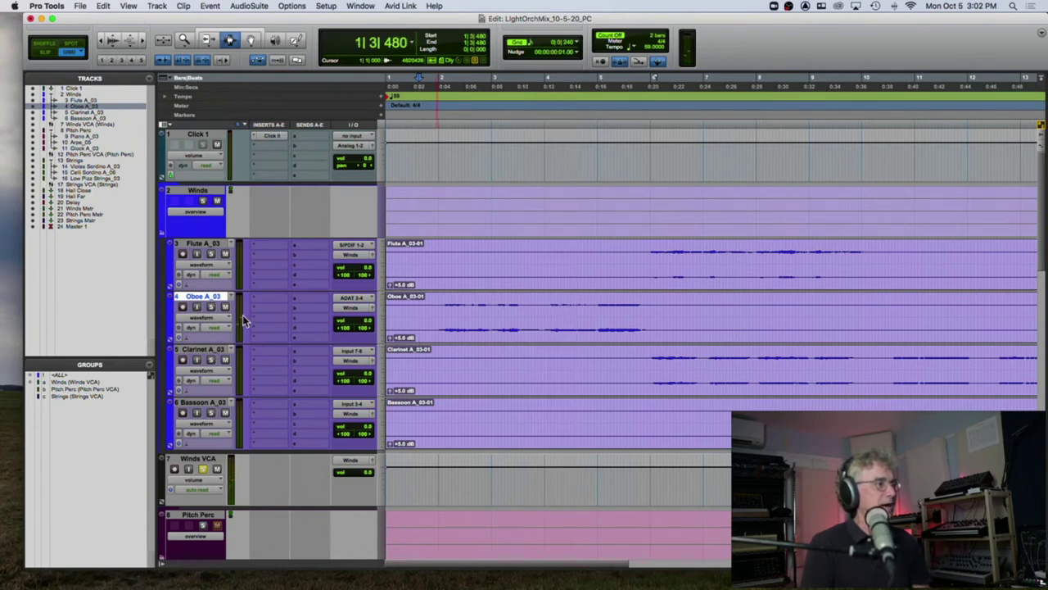
{"action": "key", "text": "space"}
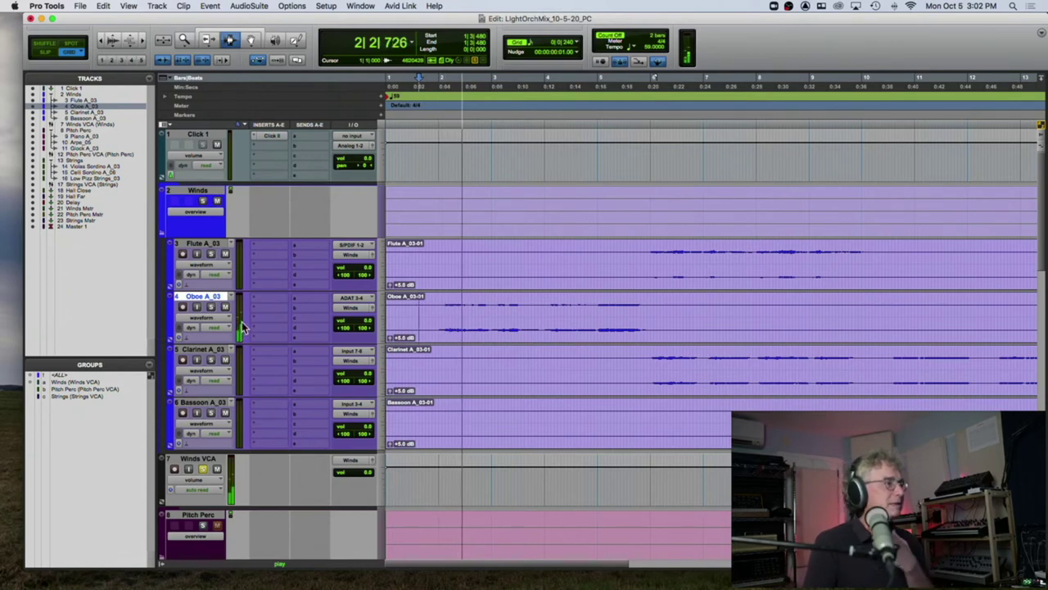
Play the Flute's first phrase from just before bar 6 and check its track meter.
{"action": "left_click", "coordinate": [647, 262]}
{"action": "key", "text": "space"}
{"action": "key", "text": "space"}
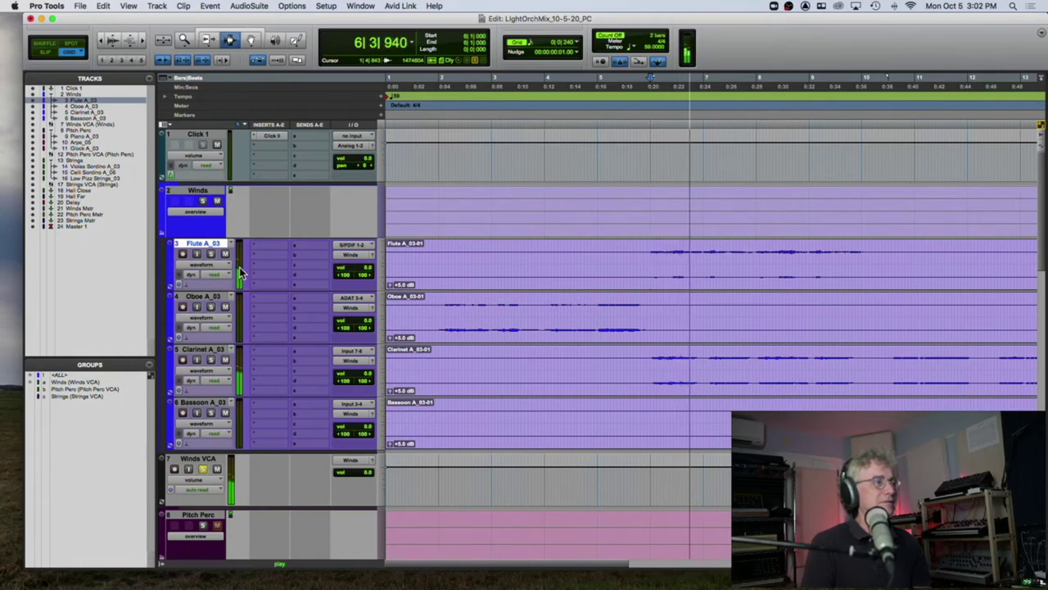
{"action": "key", "text": "space"}
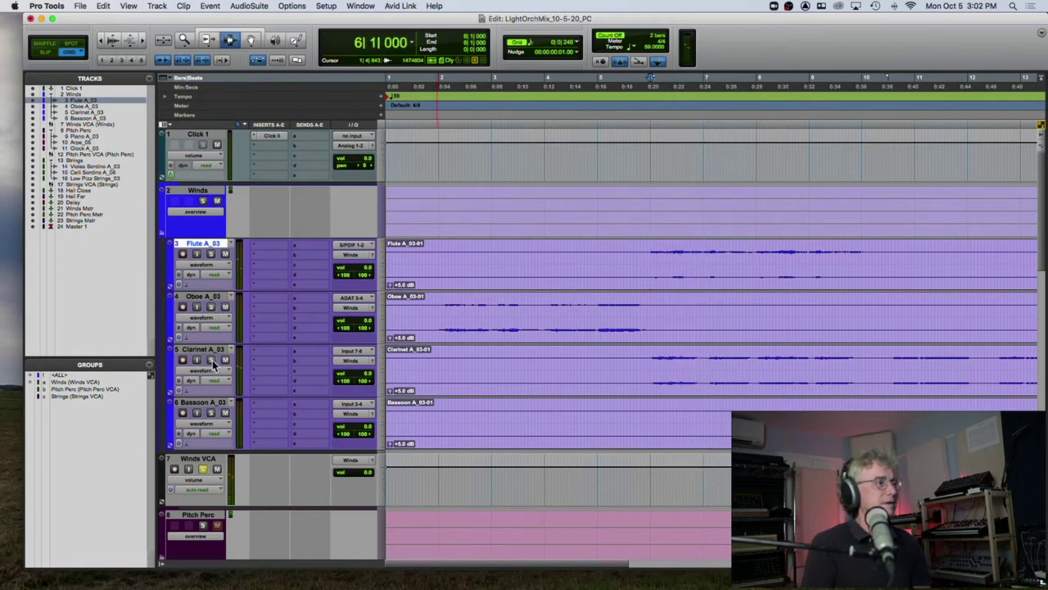
Solo the Clarinet track and play its first phrase to check the meter.
{"action": "left_click", "coordinate": [211, 360]}
{"action": "key", "text": "space"}
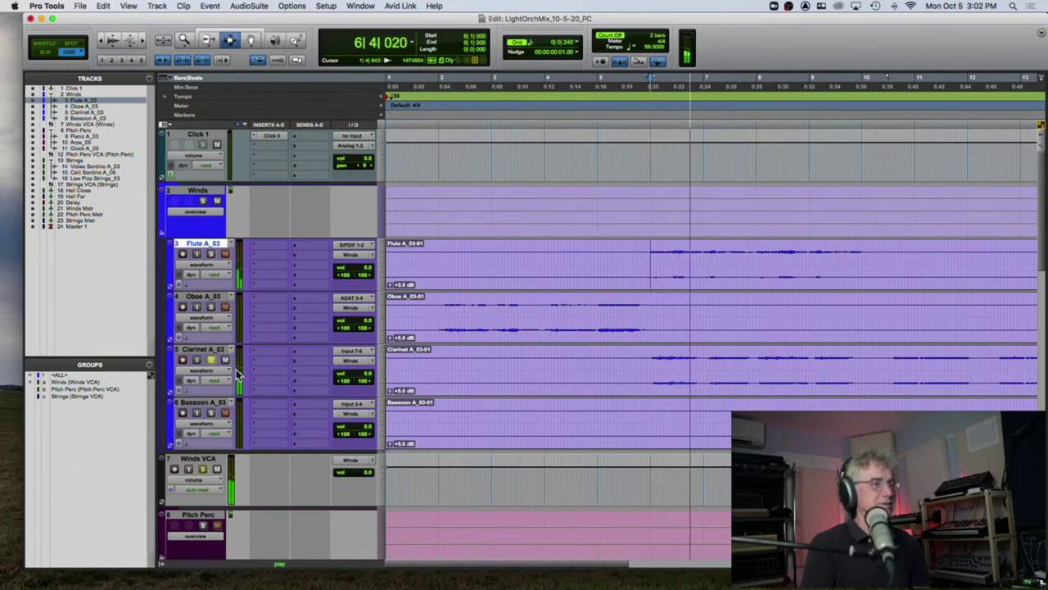
{"action": "key", "text": "space"}
Place the edit cursor at 10|2|720 on the Bassoon, solo that track as well, and play its entrance.
{"action": "left_click", "coordinate": [886, 425]}
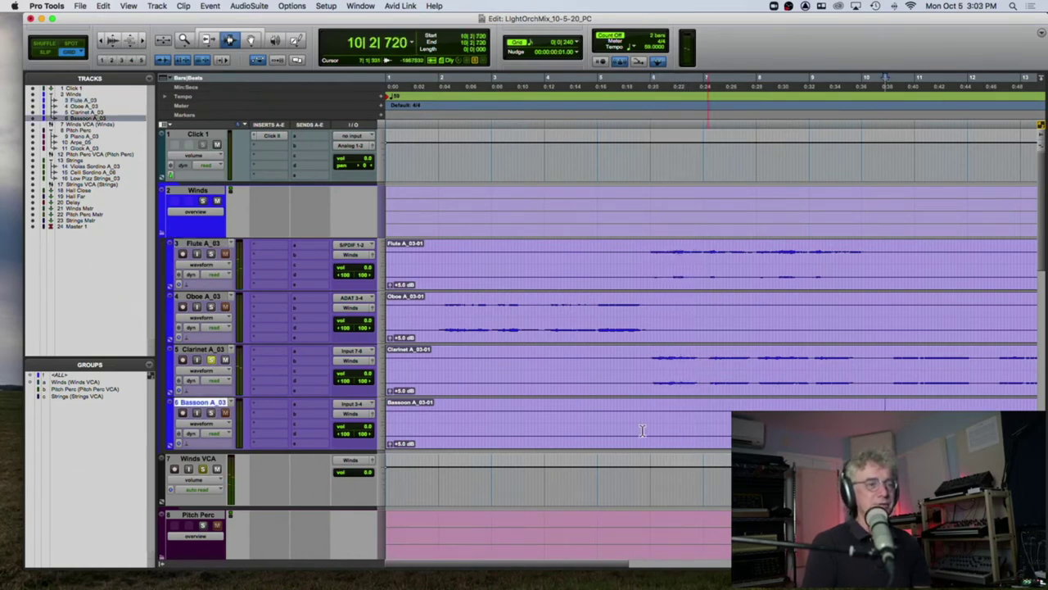
{"action": "left_click", "coordinate": [210, 412]}
{"action": "key", "text": "space"}
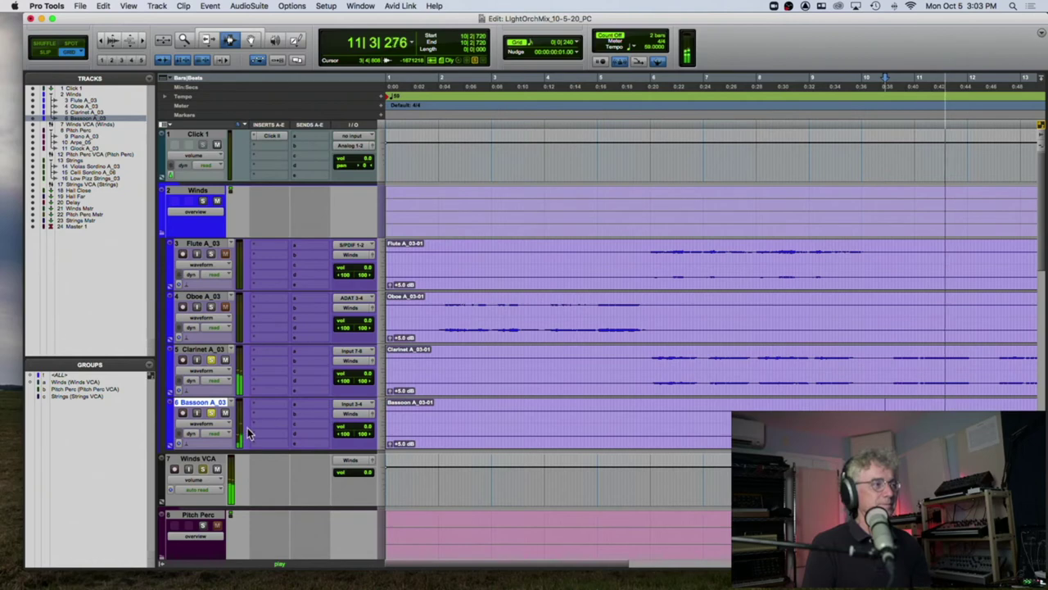
{"action": "key", "text": "space"}
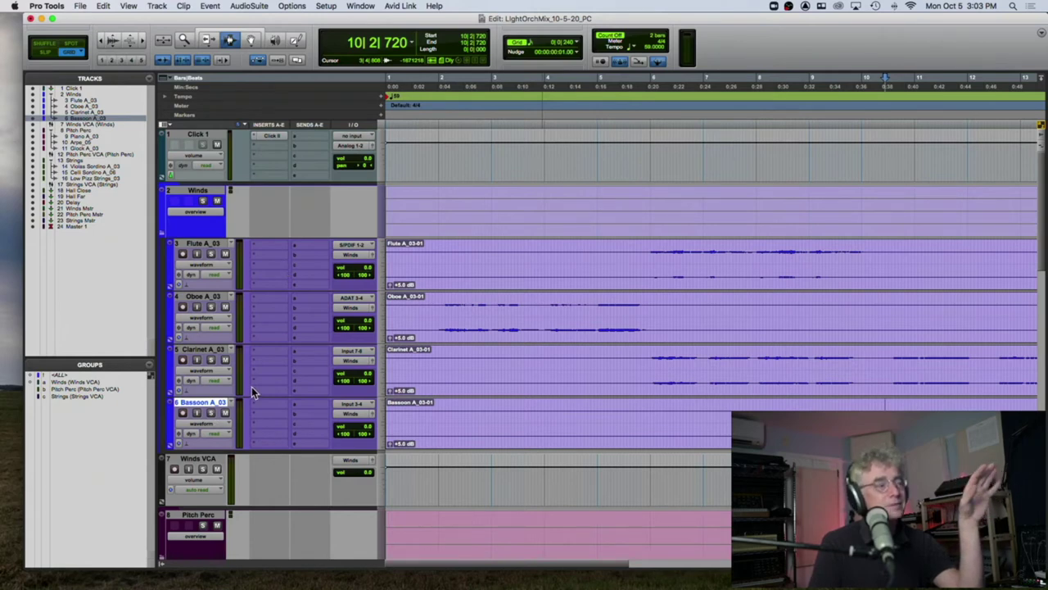
Colour the Hall Close, Hall Far and Delay tracks the same purple.
{"action": "scroll", "coordinate": [252, 388], "scroll_direction": "down", "scroll_amount": 15}
{"action": "scroll", "coordinate": [252, 386], "scroll_direction": "down", "scroll_amount": 5}
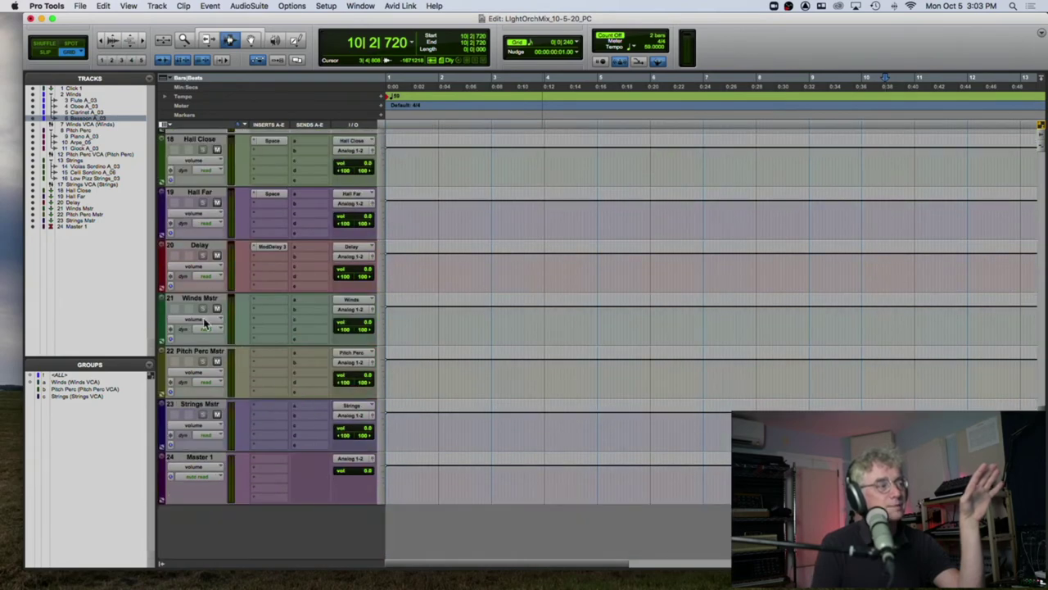
{"action": "left_click", "coordinate": [205, 299]}
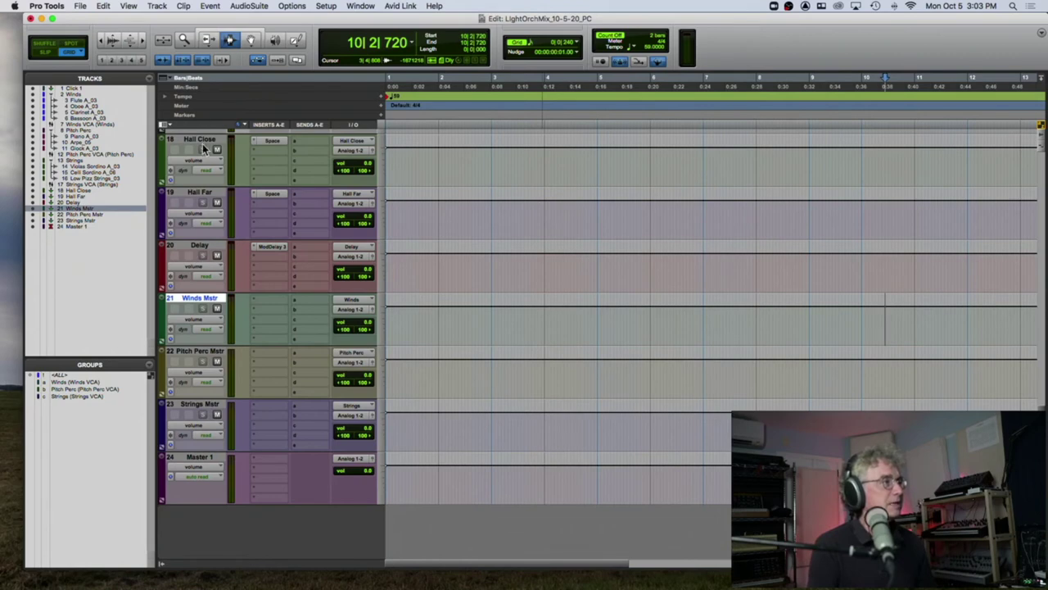
{"action": "scroll", "coordinate": [211, 159], "scroll_direction": "up", "scroll_amount": 2}
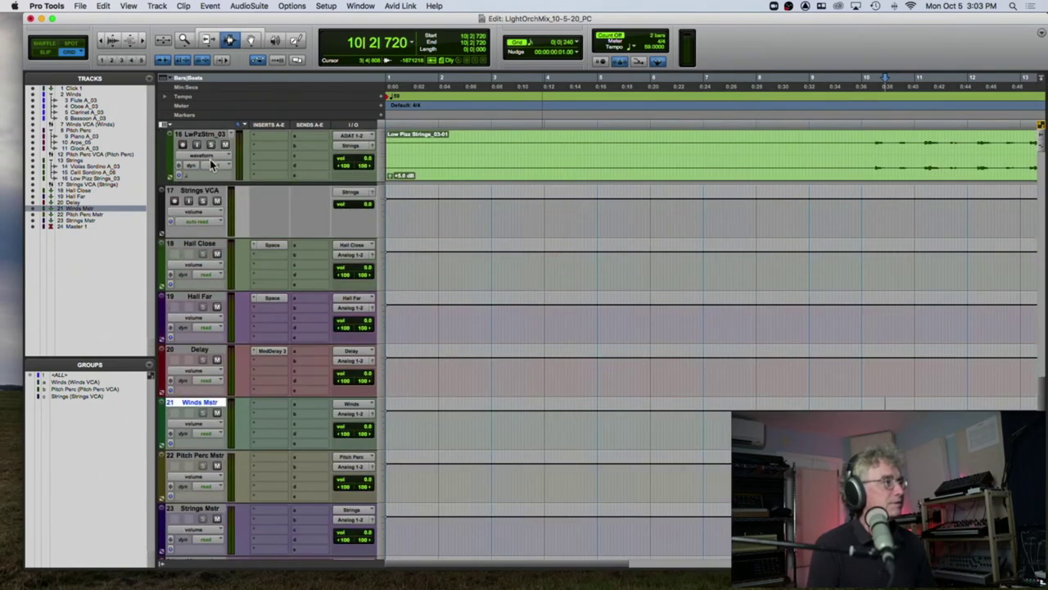
{"action": "left_click", "coordinate": [196, 245]}
{"action": "left_click", "coordinate": [209, 352], "text": "shift"}
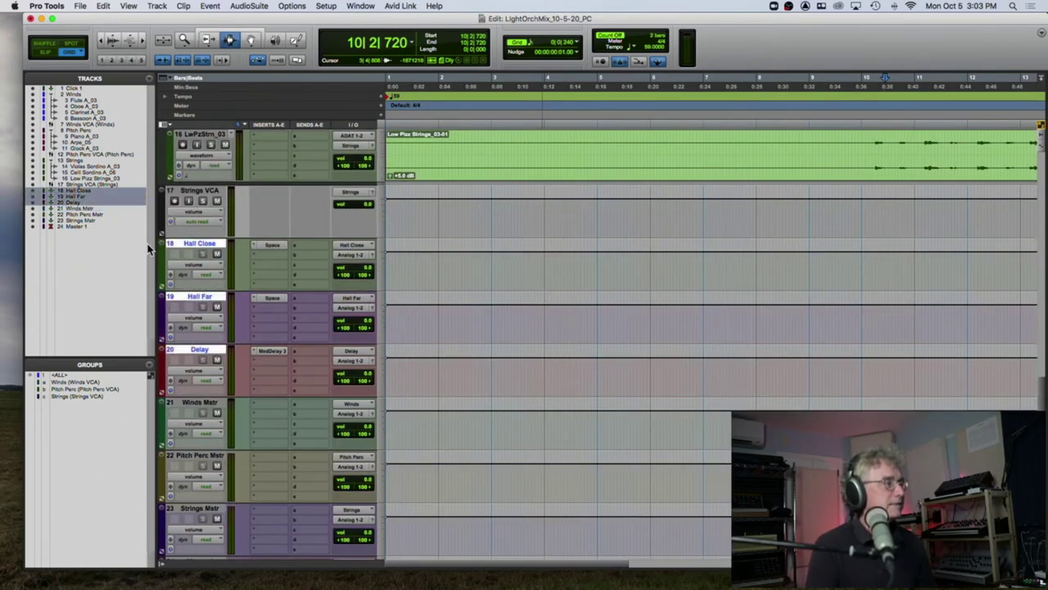
{"action": "double_click", "coordinate": [161, 259]}
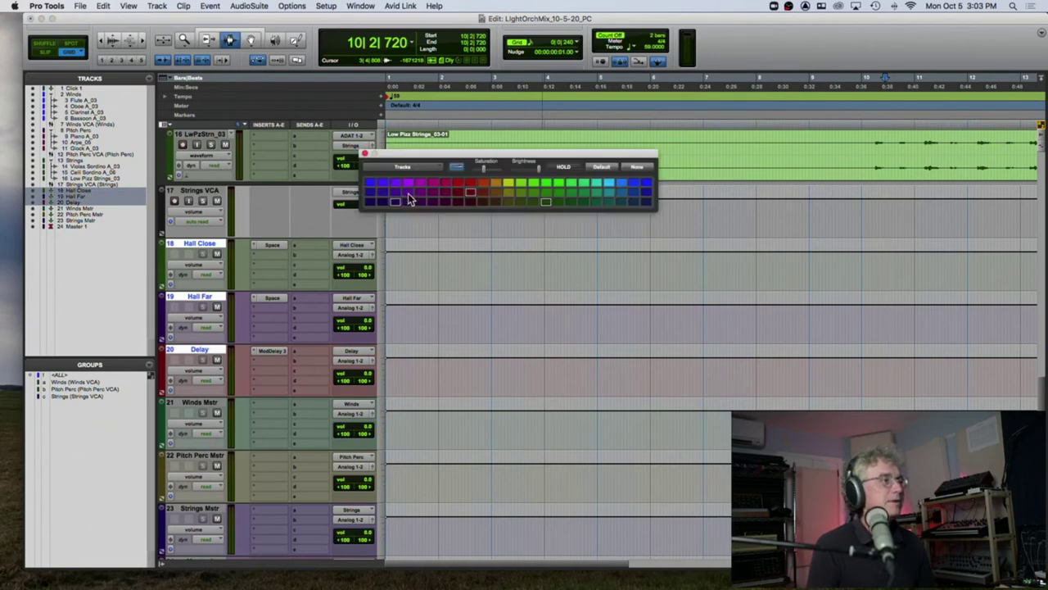
{"action": "left_click", "coordinate": [407, 192]}
{"action": "left_click", "coordinate": [365, 156]}
Colour the Winds, Pitch Perc and Strings Mstr tracks the same dark blue and deselect them.
{"action": "left_click", "coordinate": [199, 402]}
{"action": "left_click", "coordinate": [199, 508], "text": "shift"}
{"action": "double_click", "coordinate": [161, 431]}
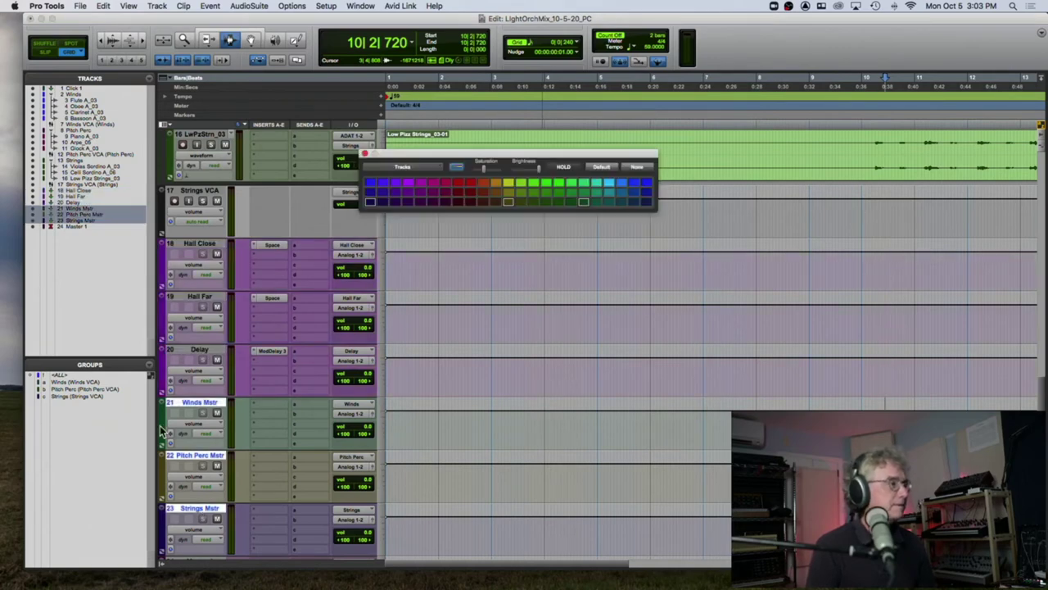
{"action": "left_click", "coordinate": [366, 156]}
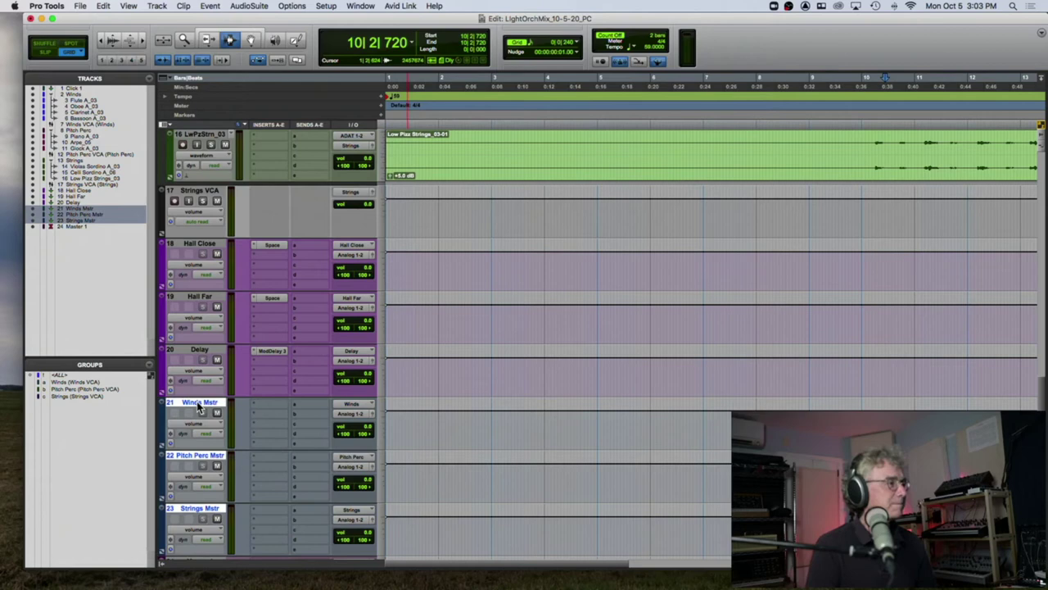
{"action": "left_click", "coordinate": [199, 404]}
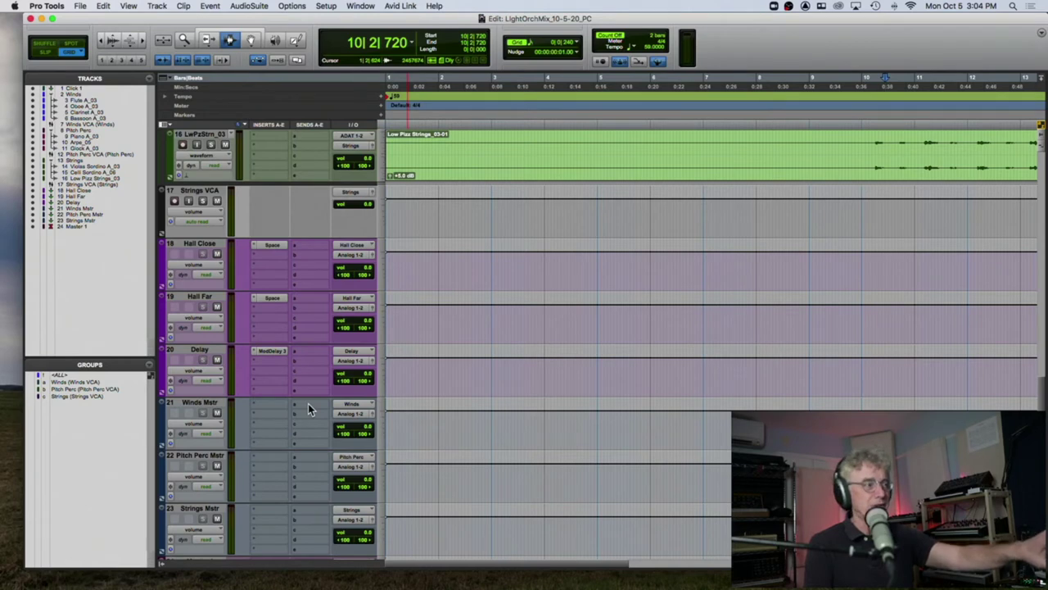
Solo the Winds folder track and play the Oboe from 4|4|720.
{"action": "scroll", "coordinate": [308, 403], "scroll_direction": "up", "scroll_amount": 15}
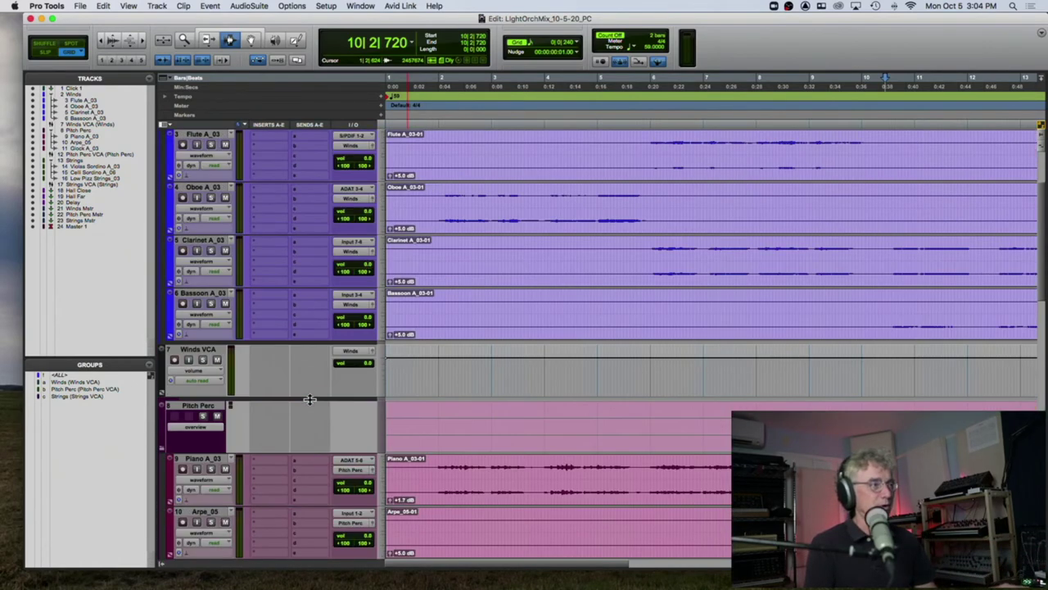
{"action": "scroll", "coordinate": [309, 399], "scroll_direction": "up", "scroll_amount": 2}
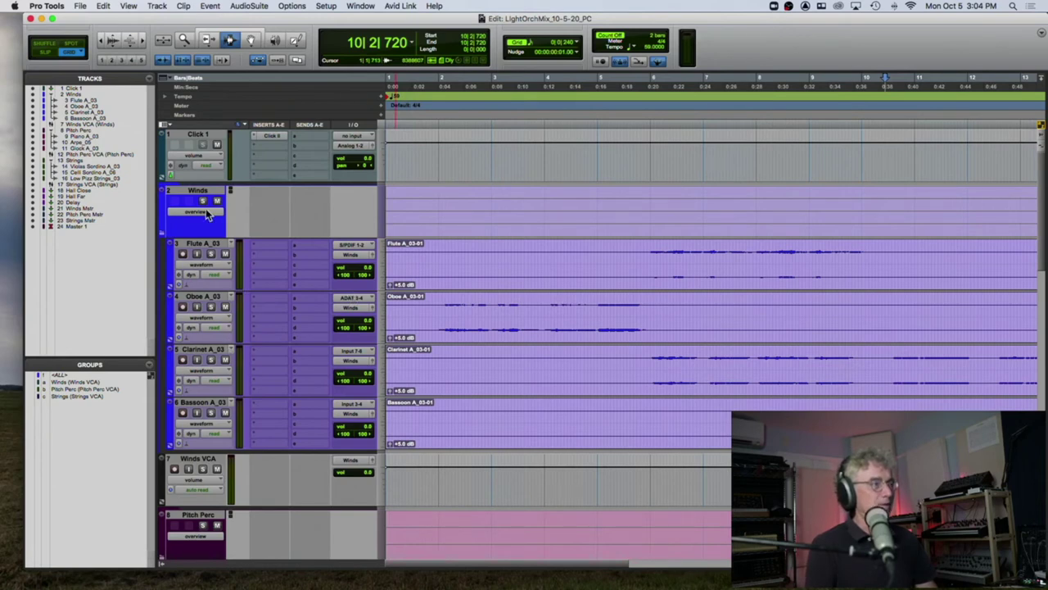
{"action": "left_click", "coordinate": [598, 308]}
{"action": "key", "text": "space"}
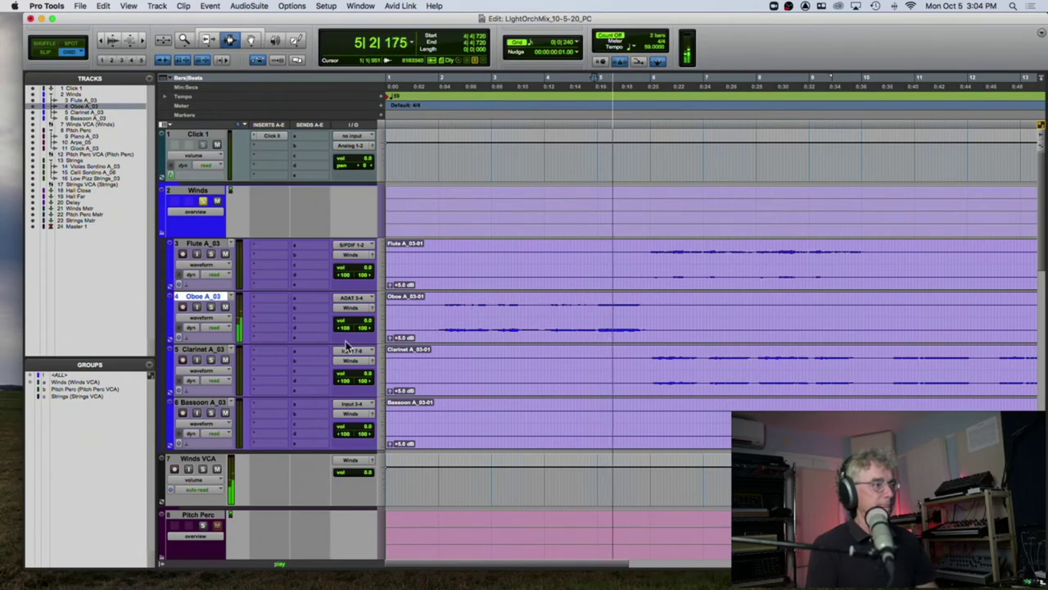
Stop playback and add a send on the Winds Mstr track to the Hall Far stereo bus.
{"action": "scroll", "coordinate": [345, 344], "scroll_direction": "down", "scroll_amount": 16}
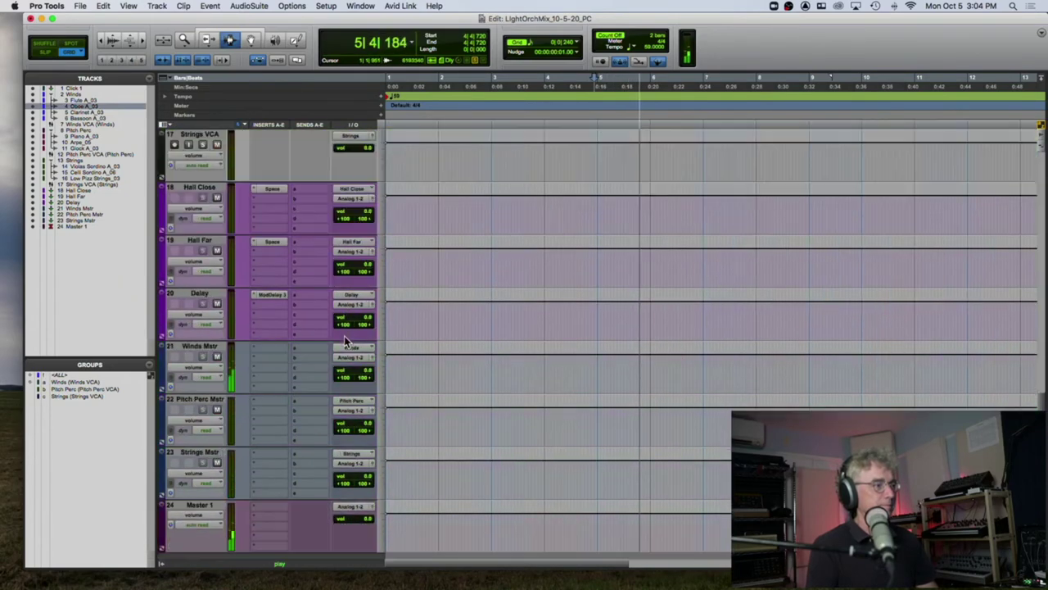
{"action": "scroll", "coordinate": [344, 340], "scroll_direction": "down", "scroll_amount": 2}
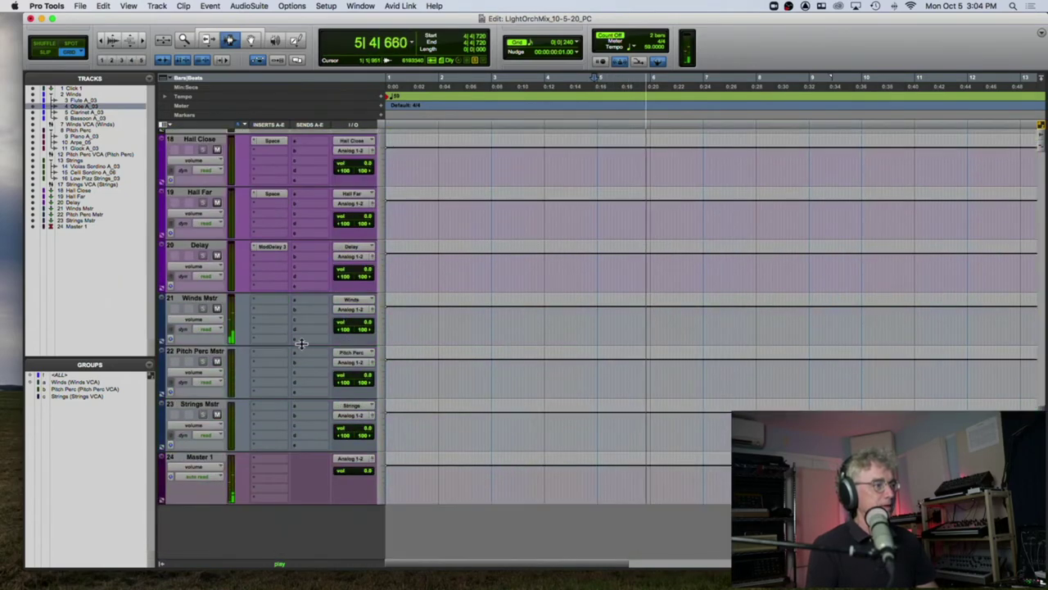
{"action": "left_click", "coordinate": [216, 310]}
{"action": "left_click", "coordinate": [216, 309]}
{"action": "key", "text": "space"}
{"action": "left_click", "coordinate": [304, 300]}
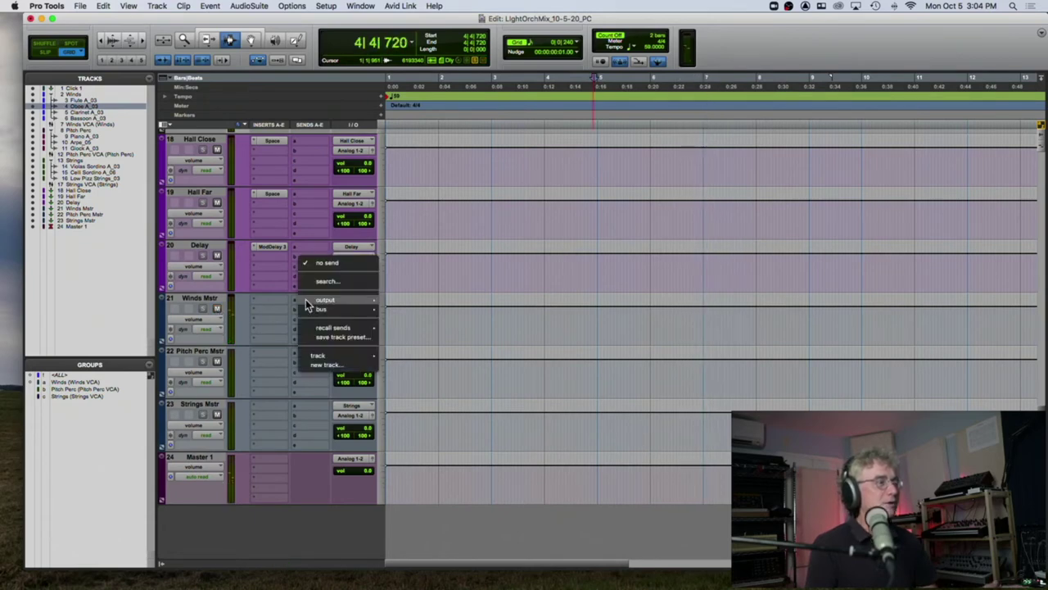
{"action": "mouse_move", "coordinate": [373, 310]}
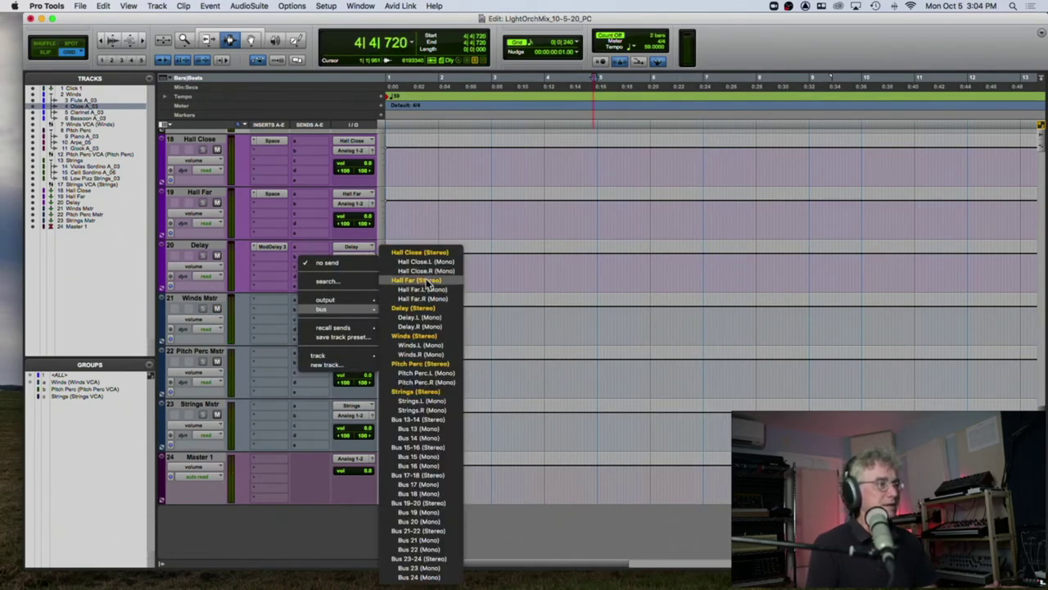
{"action": "left_click", "coordinate": [426, 281]}
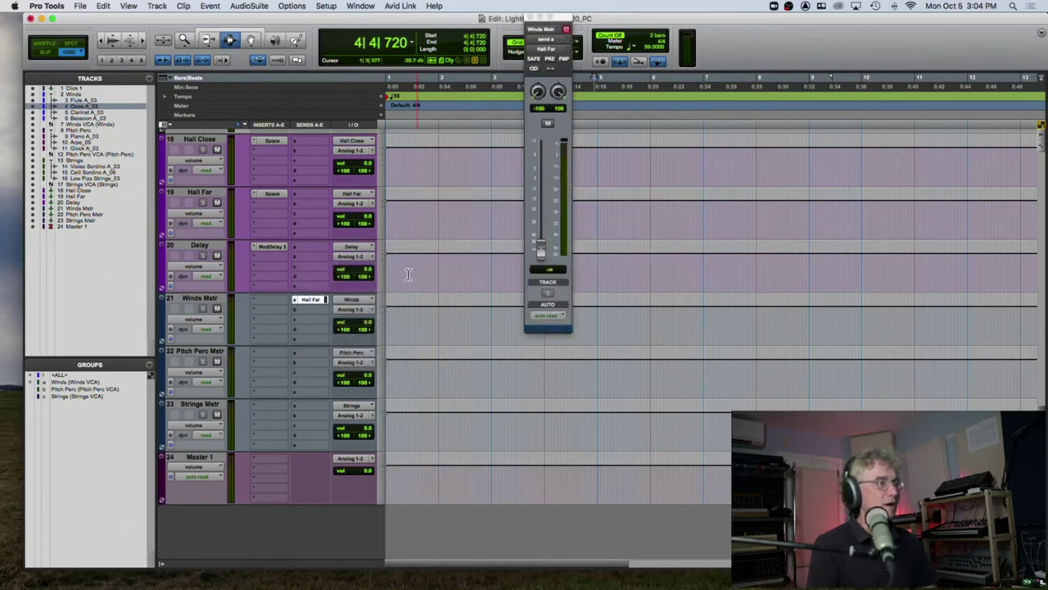
Audition the oboe passage while adjusting the Winds Mstr's Hall Far send, bringing it down to about -14.2 dB.
{"action": "key", "text": "space"}
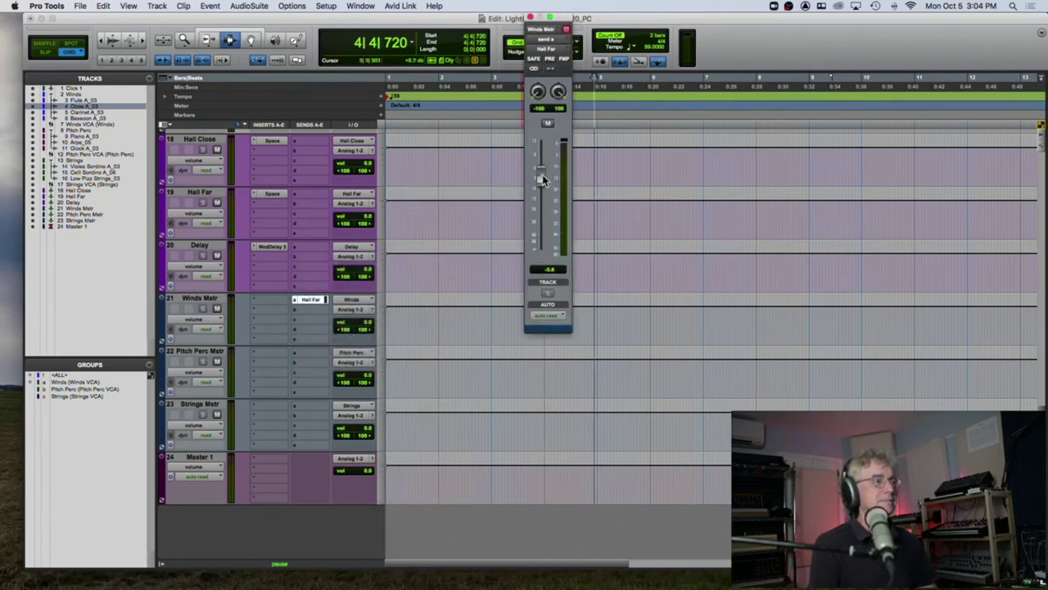
{"action": "left_click_drag", "start_coordinate": [547, 176], "coordinate": [539, 173]}
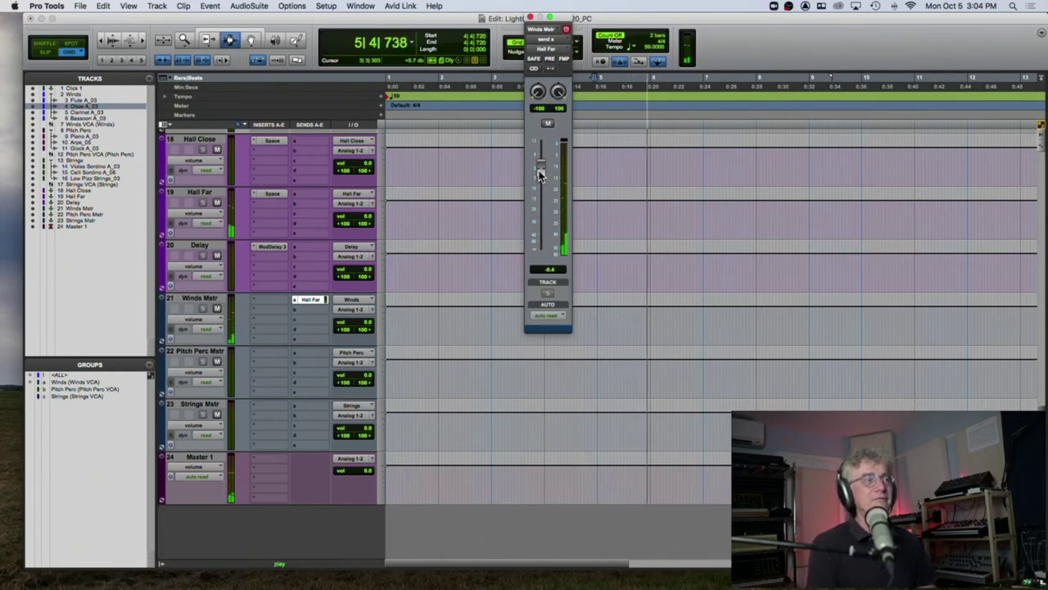
{"action": "left_click_drag", "start_coordinate": [539, 174], "coordinate": [540, 196]}
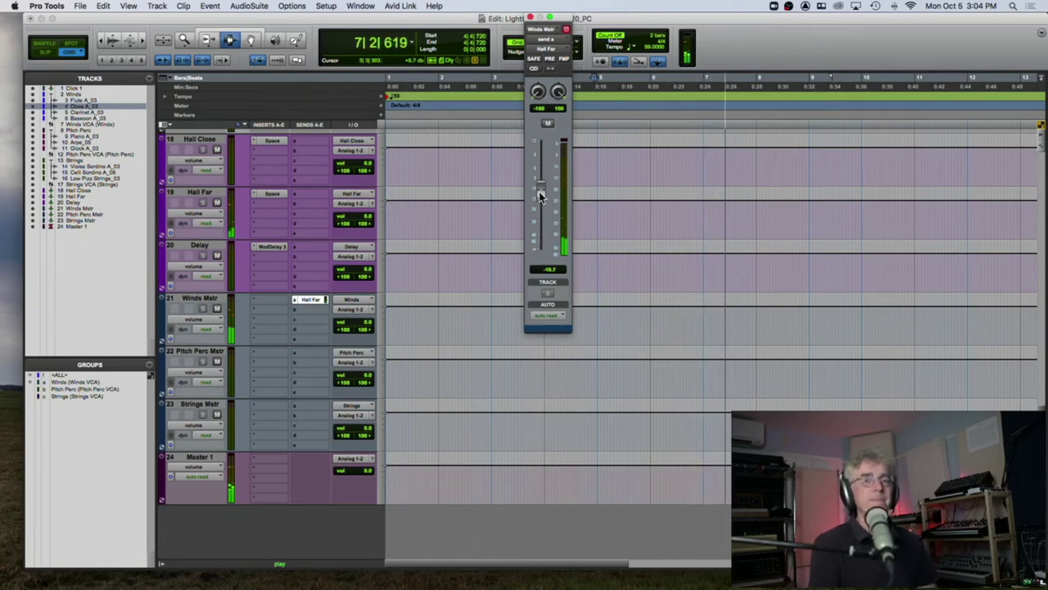
{"action": "key", "text": "space"}
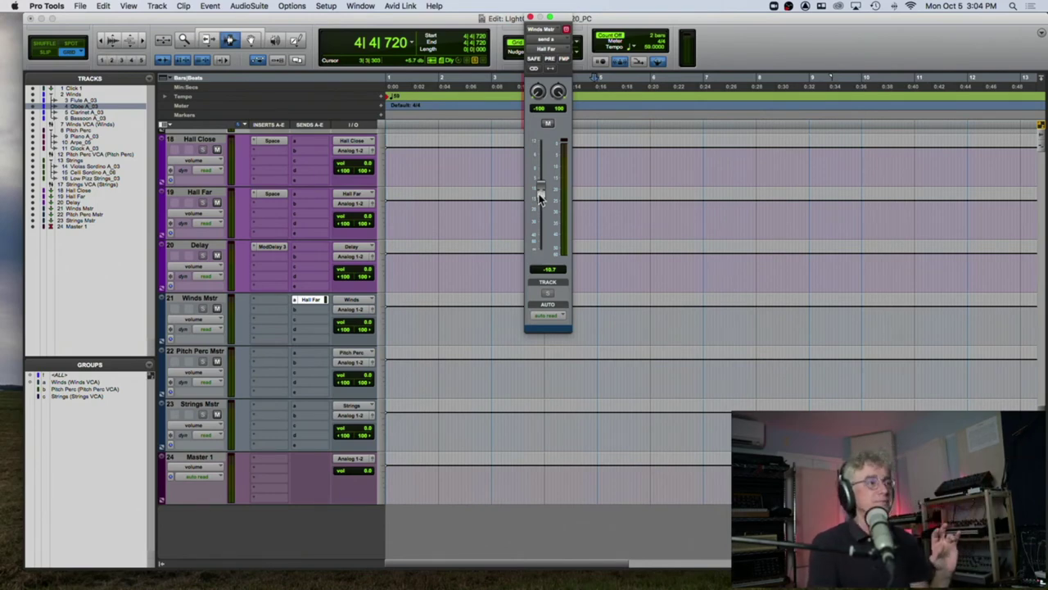
{"action": "left_click_drag", "start_coordinate": [538, 194], "coordinate": [539, 203]}
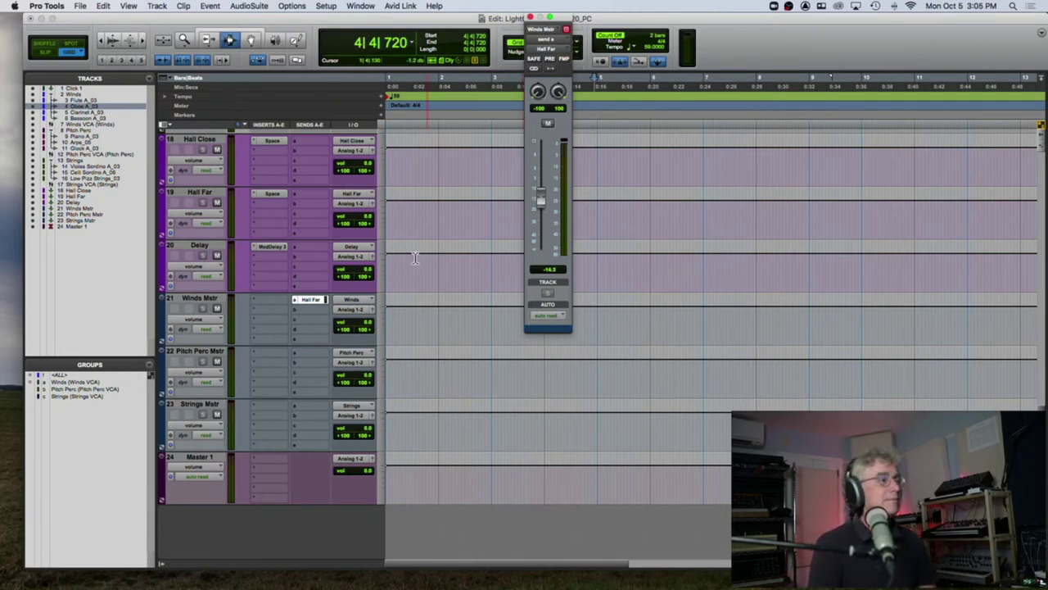
Replay the oboe entrance and set the Winds Mstr's Hall Far send level to about -8.6 dB.
{"action": "key", "text": "space"}
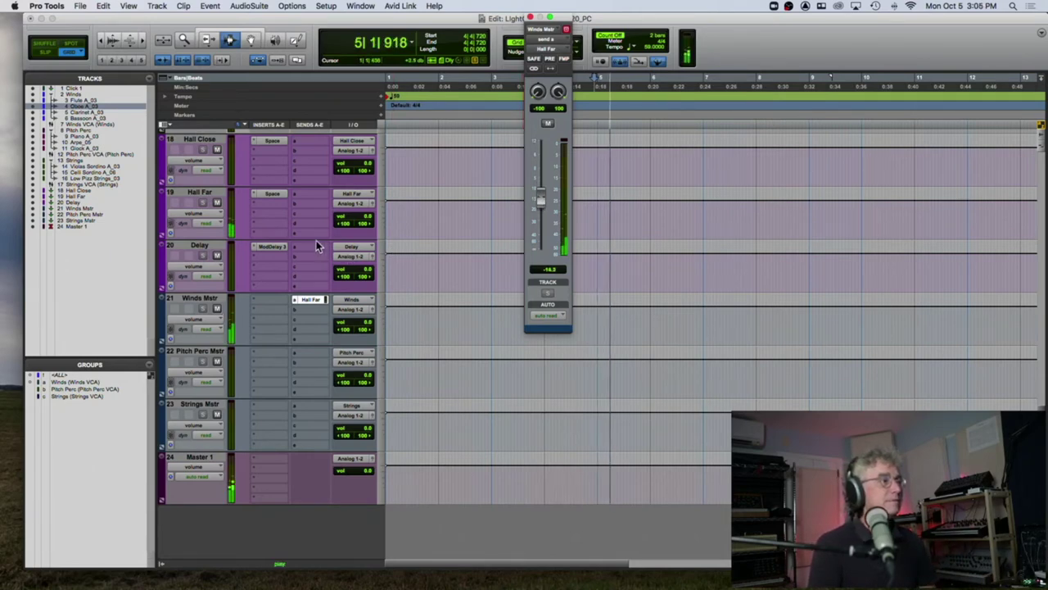
{"action": "key", "text": "space"}
{"action": "key", "text": "space"}
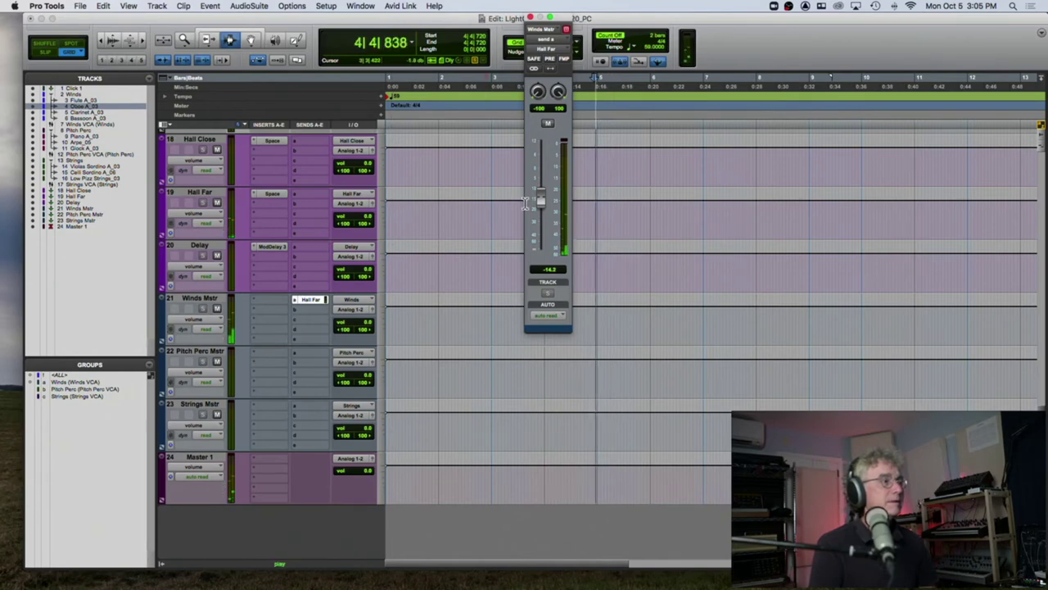
{"action": "key", "text": "space"}
{"action": "left_click_drag", "start_coordinate": [539, 199], "coordinate": [541, 189]}
{"action": "key", "text": "space"}
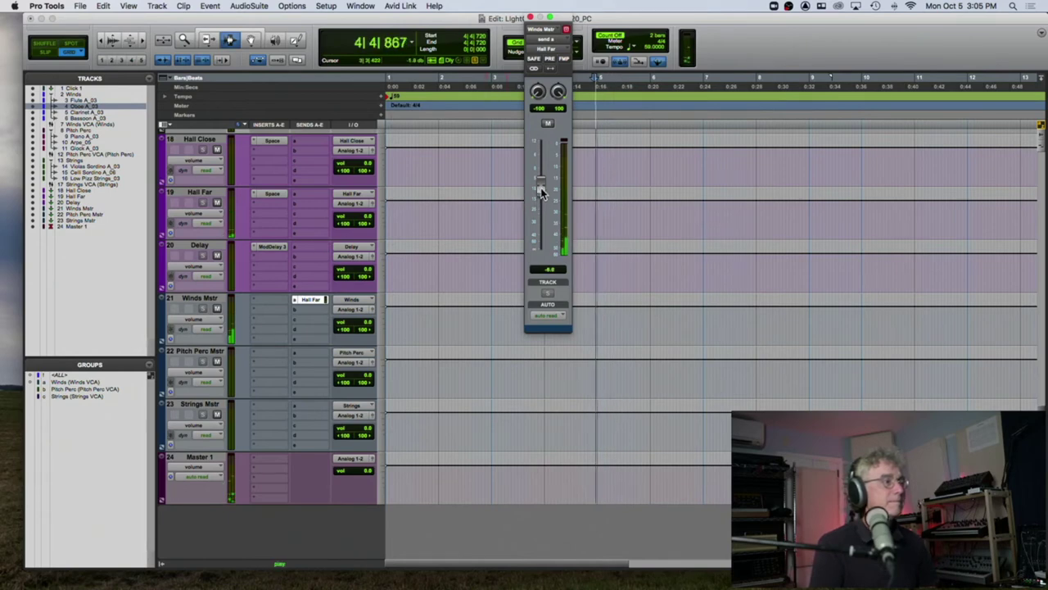
{"action": "key", "text": "space"}
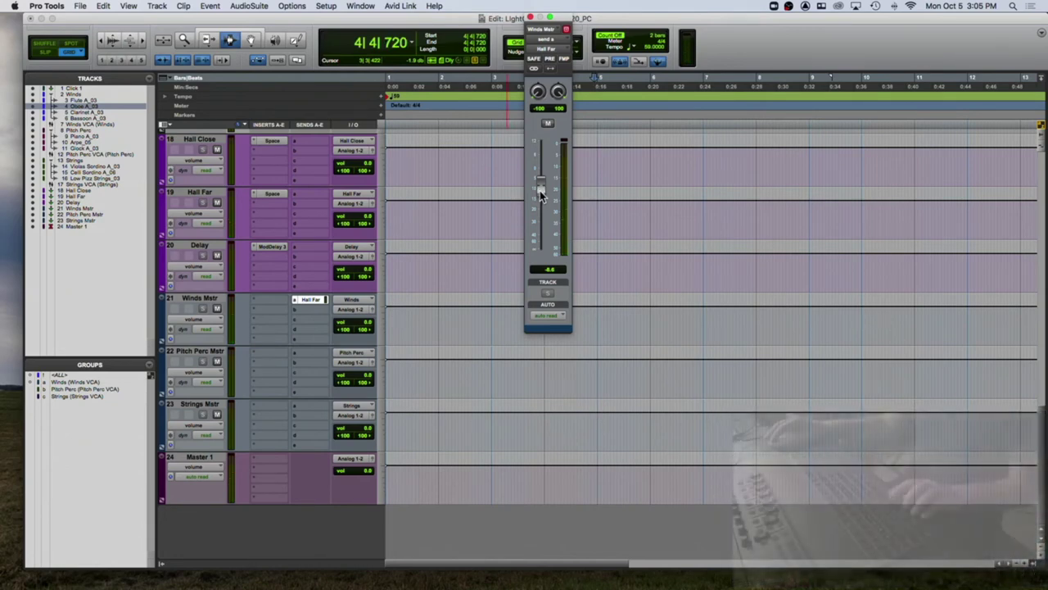
Play the oboe passage from 4|4|720 again to judge the amount of Hall Far reverb on the winds.
{"action": "key", "text": "space"}
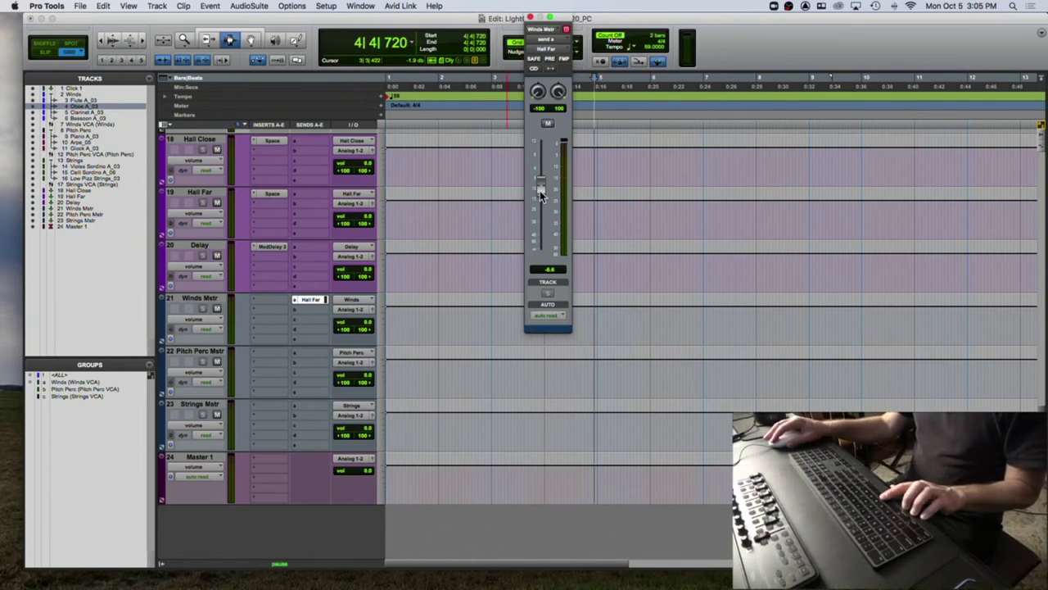
{"action": "key", "text": "space"}
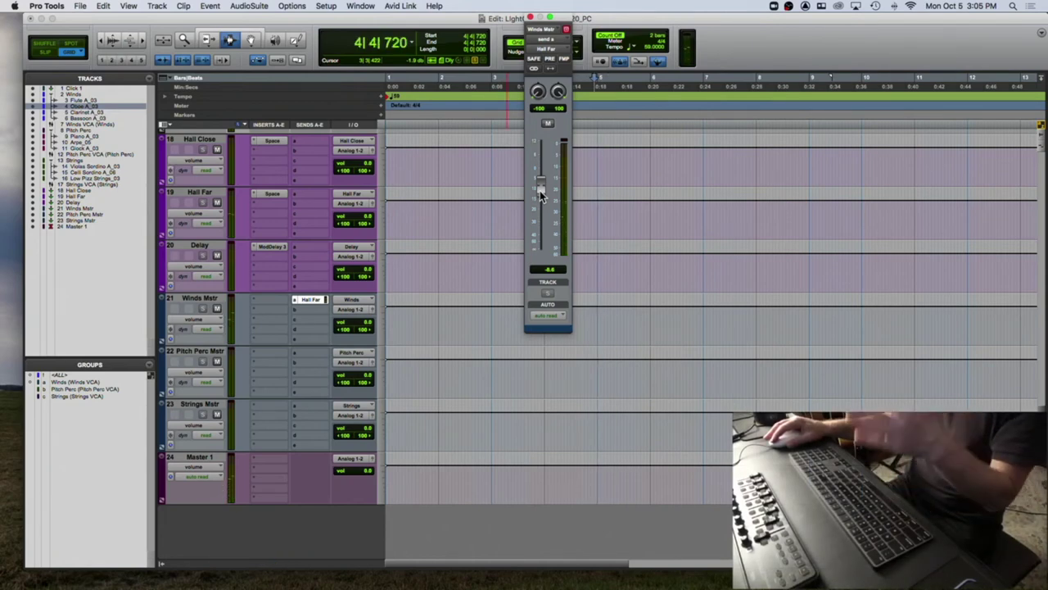
{"action": "key", "text": "space"}
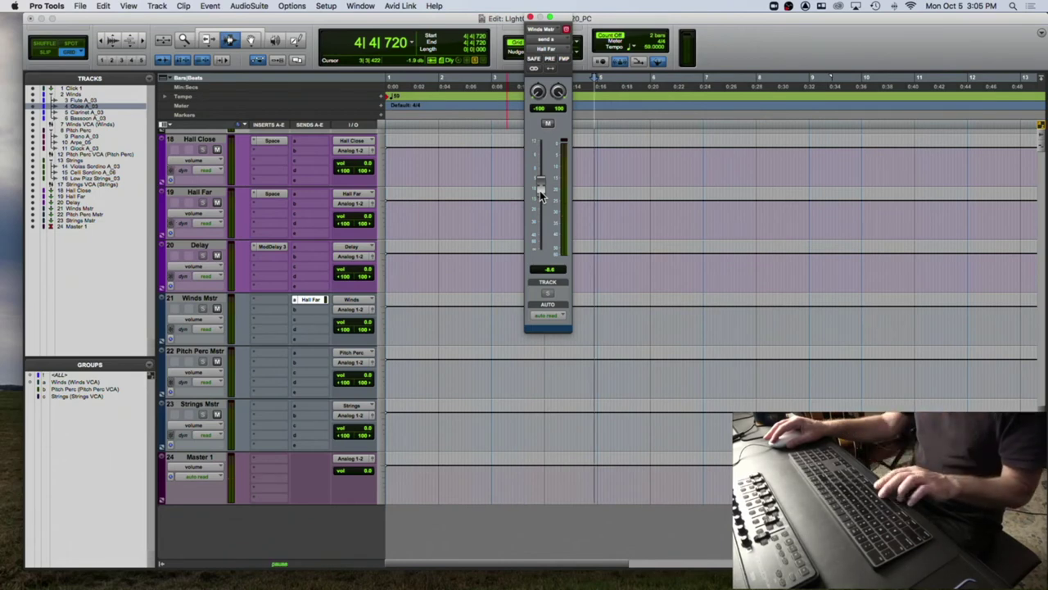
{"action": "key", "text": "space"}
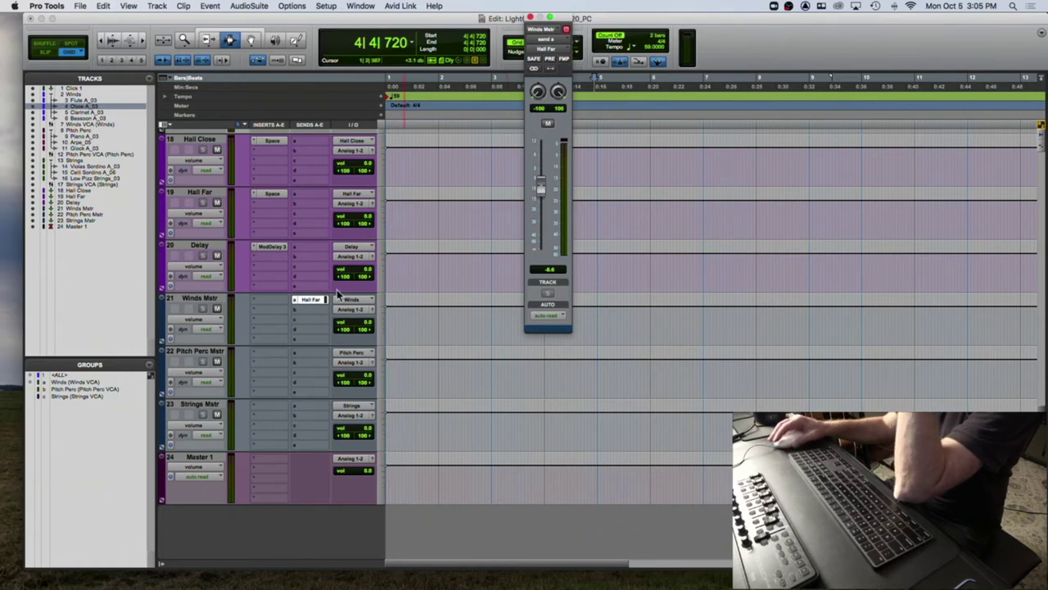
{"action": "left_click", "coordinate": [307, 301]}
{"action": "left_click", "coordinate": [307, 301]}
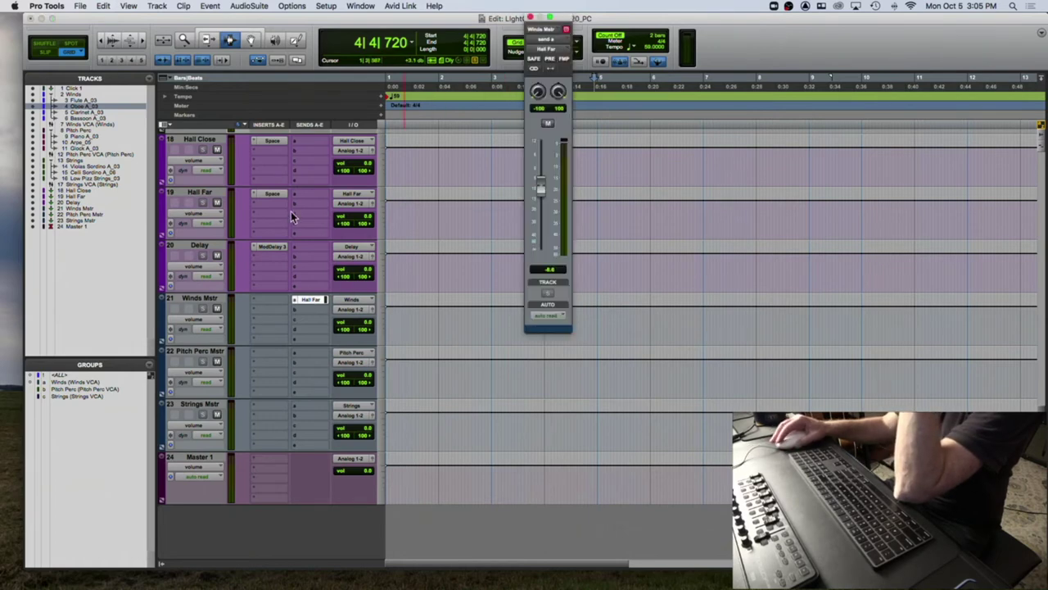
Load the 3 st-st Concertgebouw Front preset from the Halls category into the Space reverb on the Hall Close track.
{"action": "left_click", "coordinate": [271, 143]}
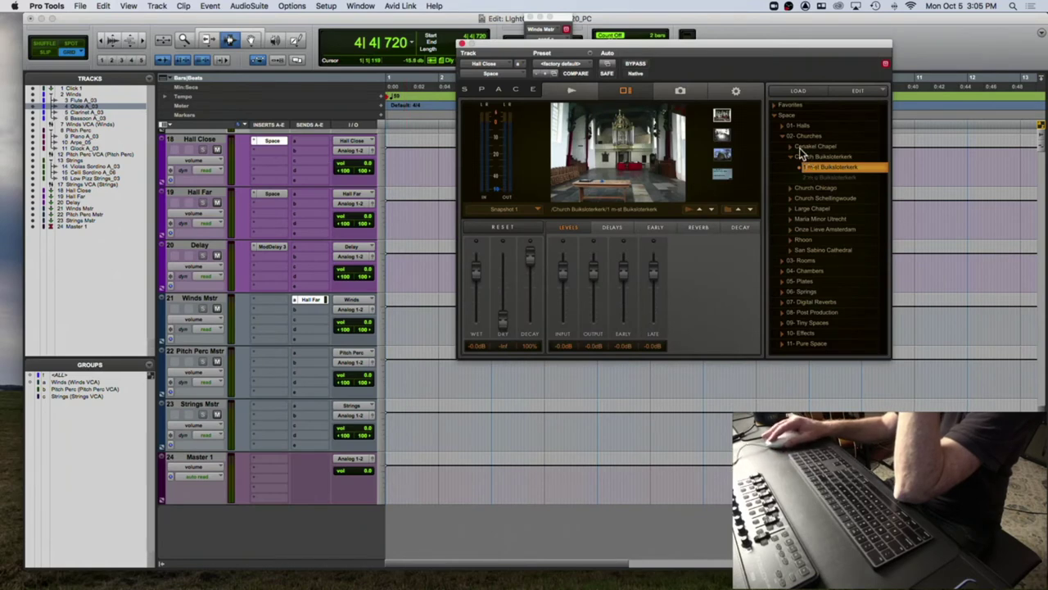
{"action": "left_click", "coordinate": [782, 125]}
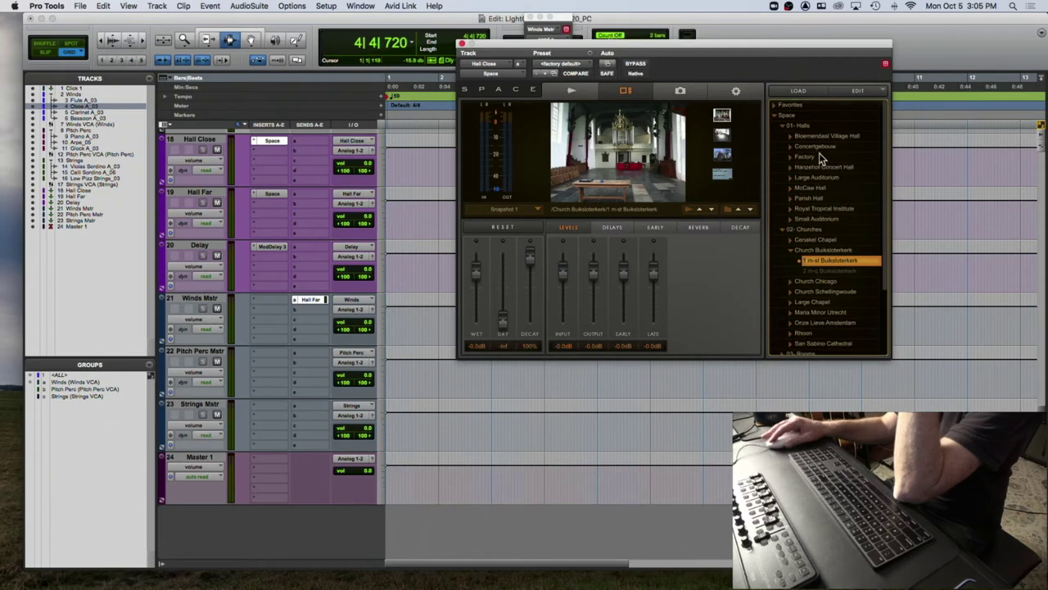
{"action": "left_click", "coordinate": [817, 146]}
{"action": "left_click", "coordinate": [794, 148]}
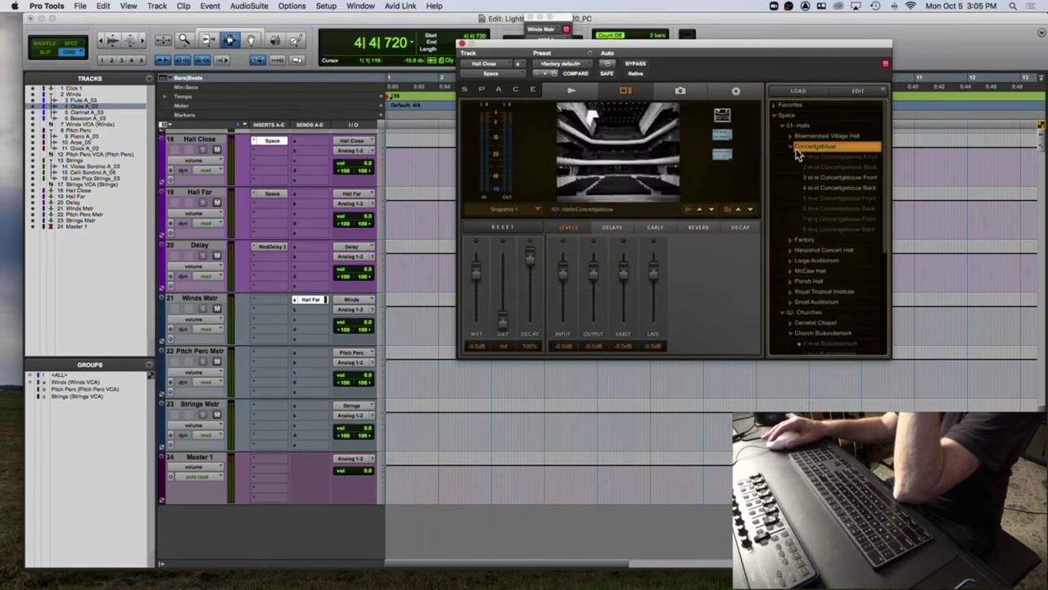
{"action": "left_click", "coordinate": [848, 177]}
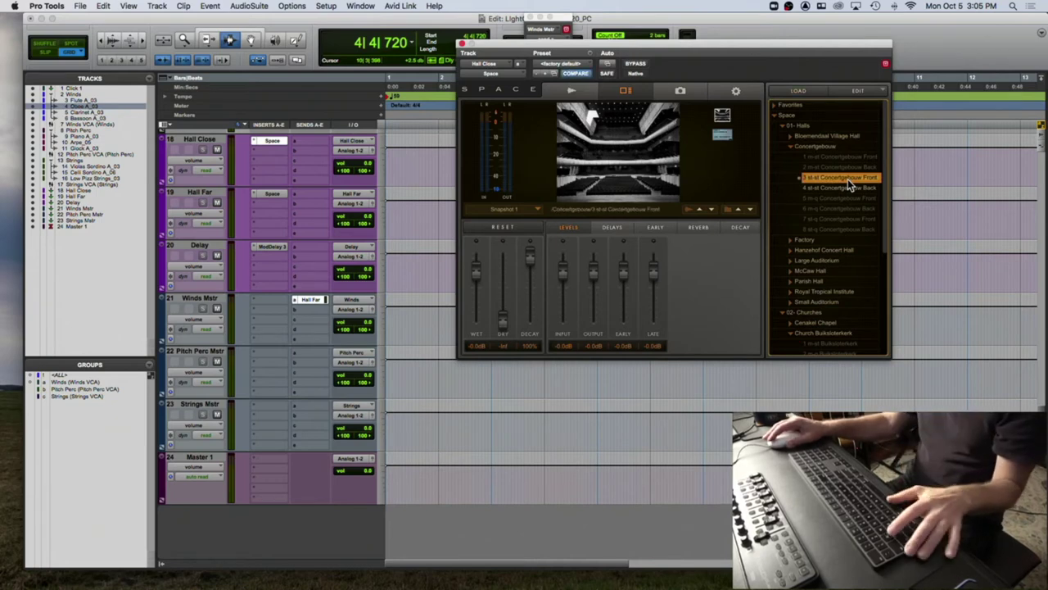
Start and stop the oboe passage from 4|4|720 several times to listen to the reverb and its tail.
{"action": "key", "text": "space"}
{"action": "key", "text": "space"}
{"action": "key", "text": "space"}
{"action": "key", "text": "space"}
{"action": "key", "text": "space"}
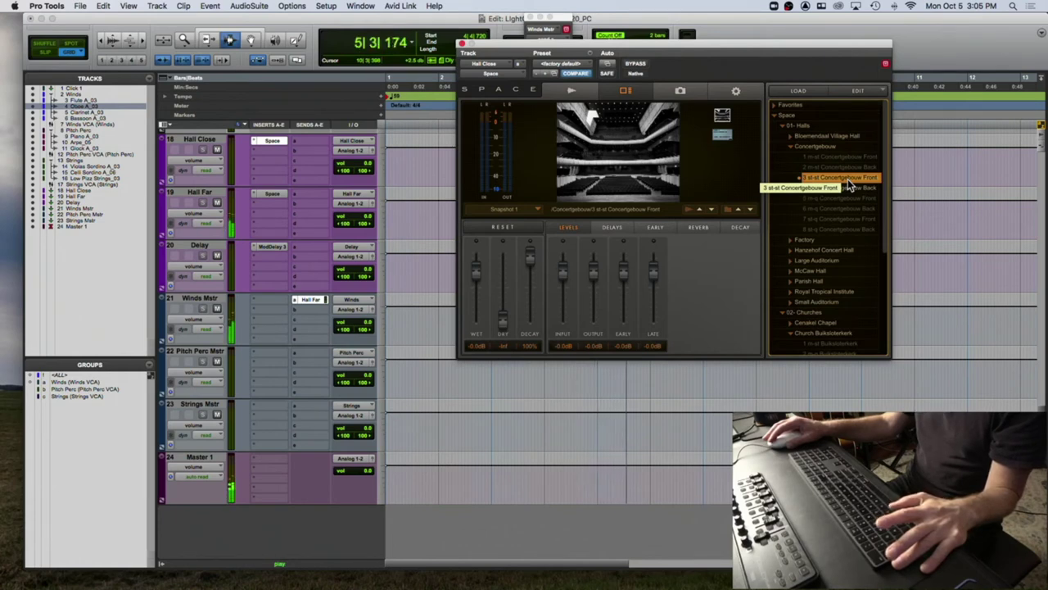
{"action": "key", "text": "space"}
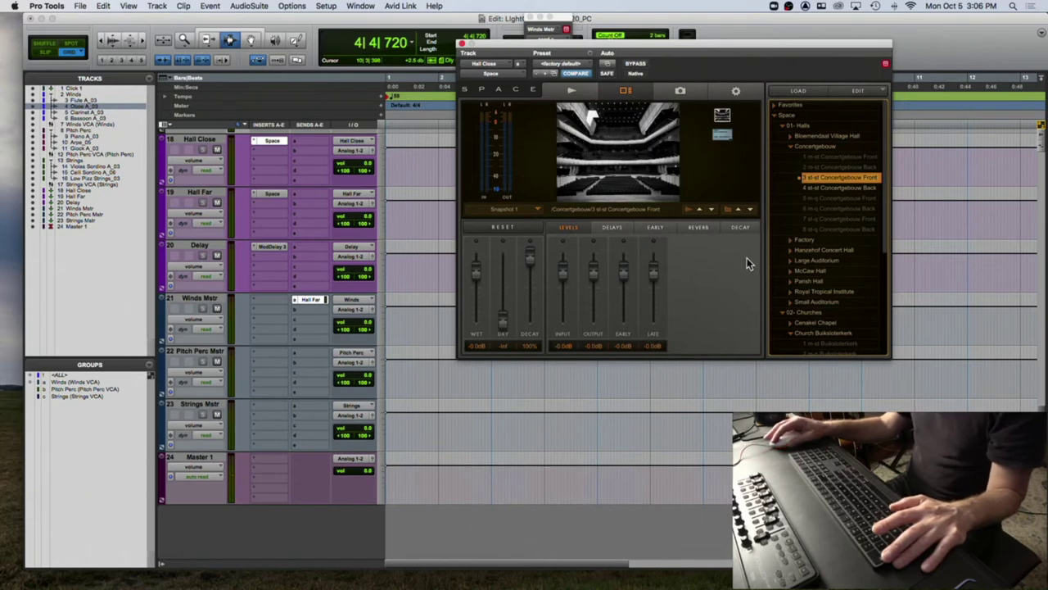
{"action": "key", "text": "space"}
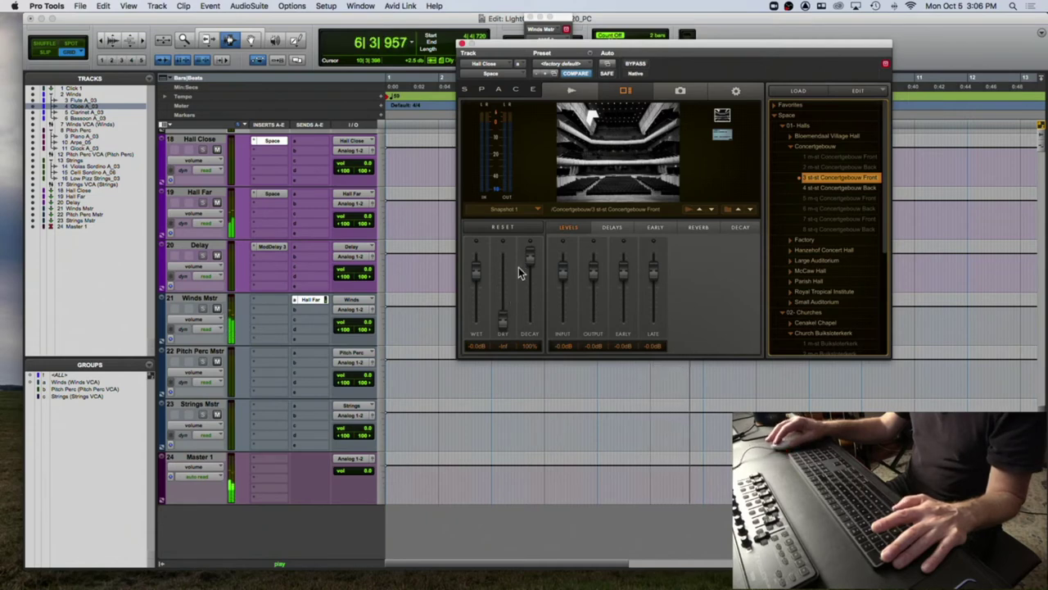
Set the reverb Lo Gain of Hall Close's Space to -3.3 dB while auditioning the oboe, and close the plug-in window.
{"action": "left_click", "coordinate": [696, 228]}
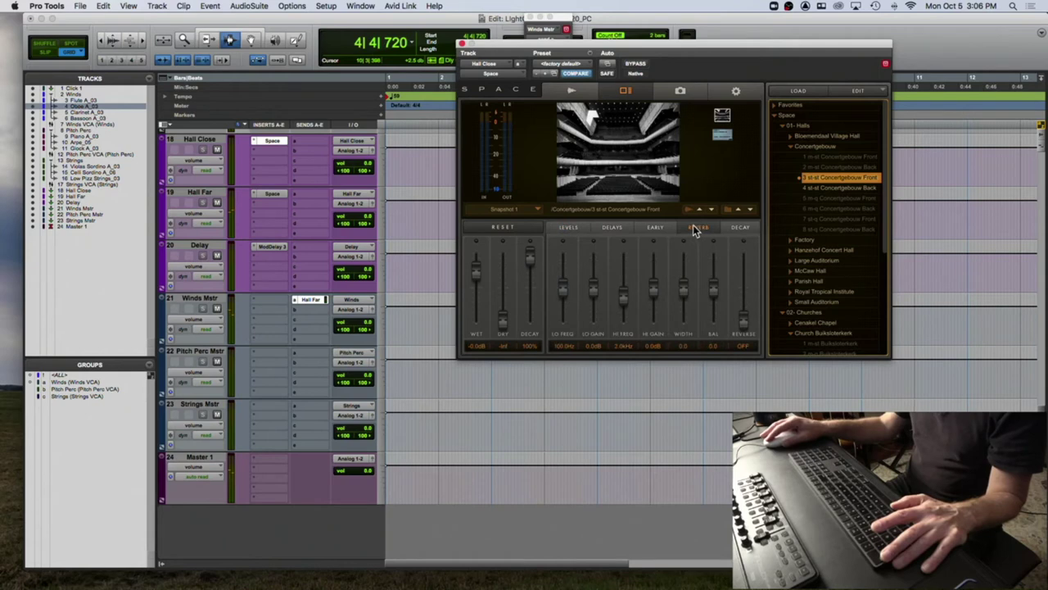
{"action": "key", "text": "space"}
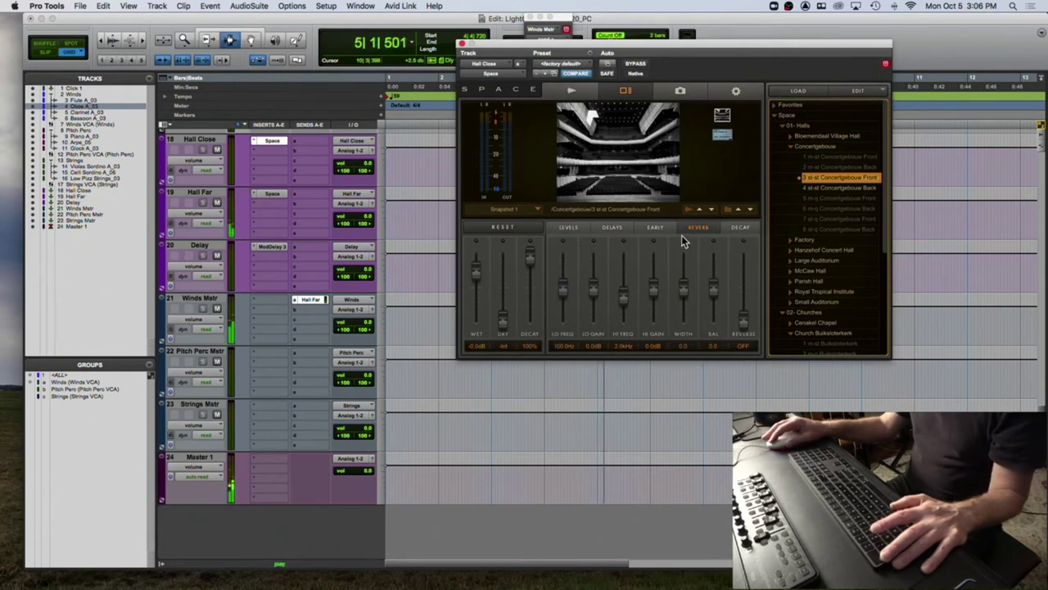
{"action": "key", "text": "space"}
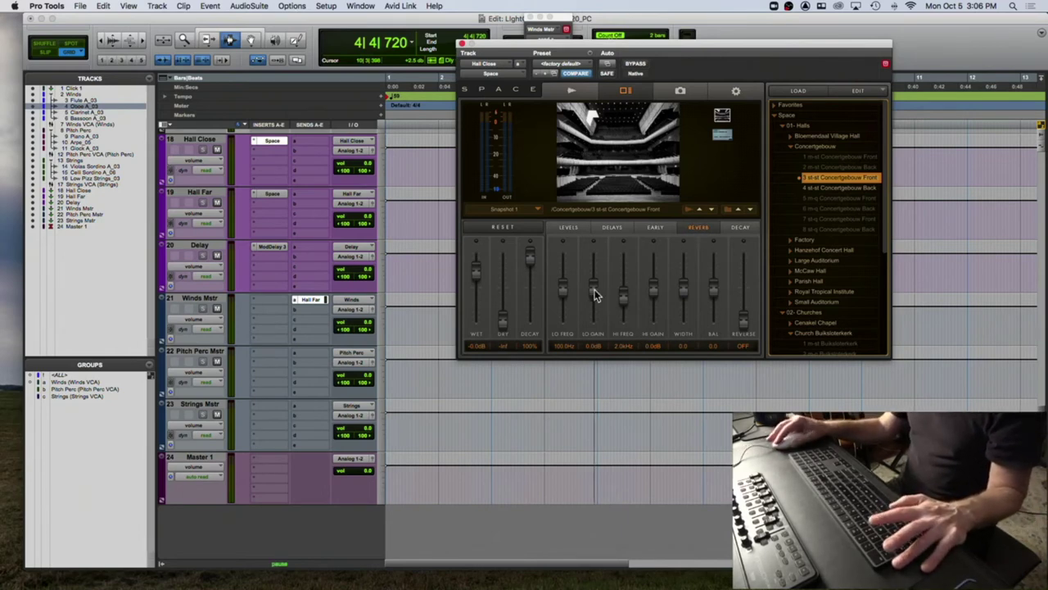
{"action": "mouse_move", "coordinate": [595, 295]}
{"action": "left_mouse_down"}
{"action": "mouse_move", "coordinate": [596, 327]}
{"action": "mouse_move", "coordinate": [596, 296]}
{"action": "left_mouse_up"}
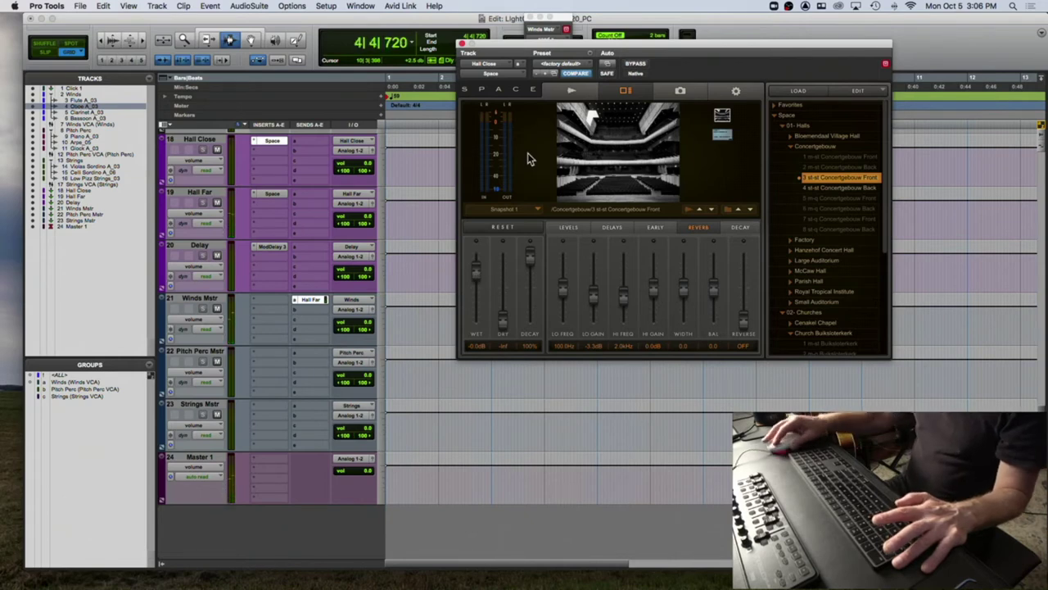
{"action": "left_click", "coordinate": [462, 44]}
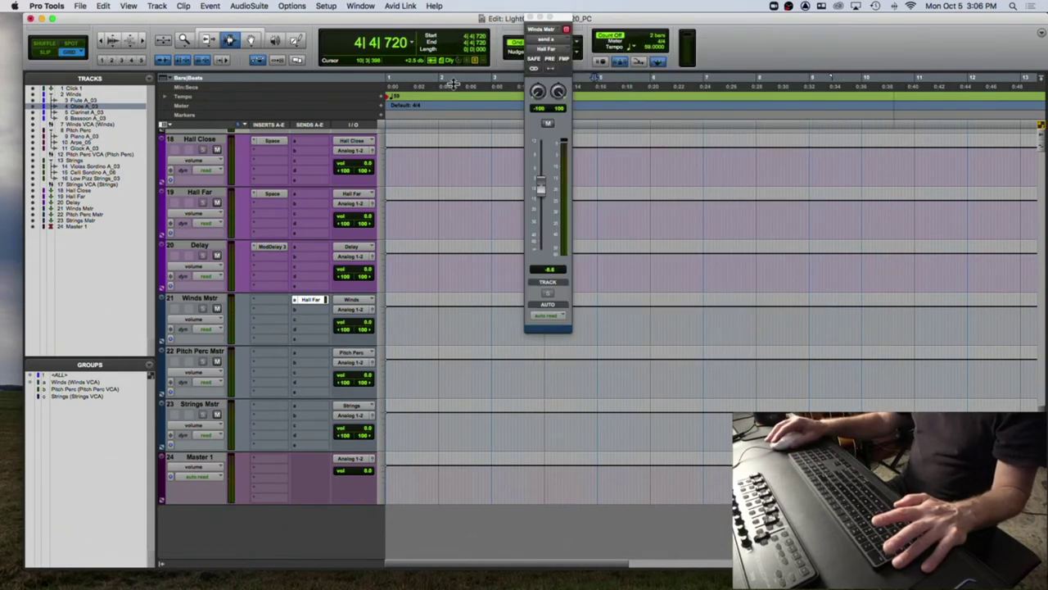
Audition the oboe passage from 4|4|720 and load the 4 st-st Concertgebouw Back hall preset into Hall Far's Space reverb.
{"action": "key", "text": "space"}
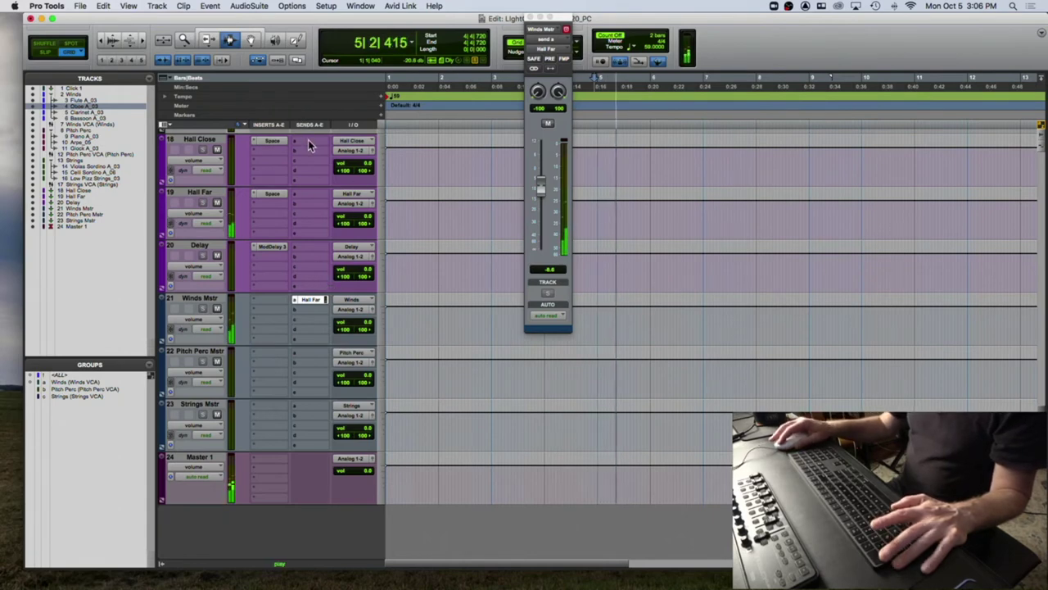
{"action": "key", "text": "space"}
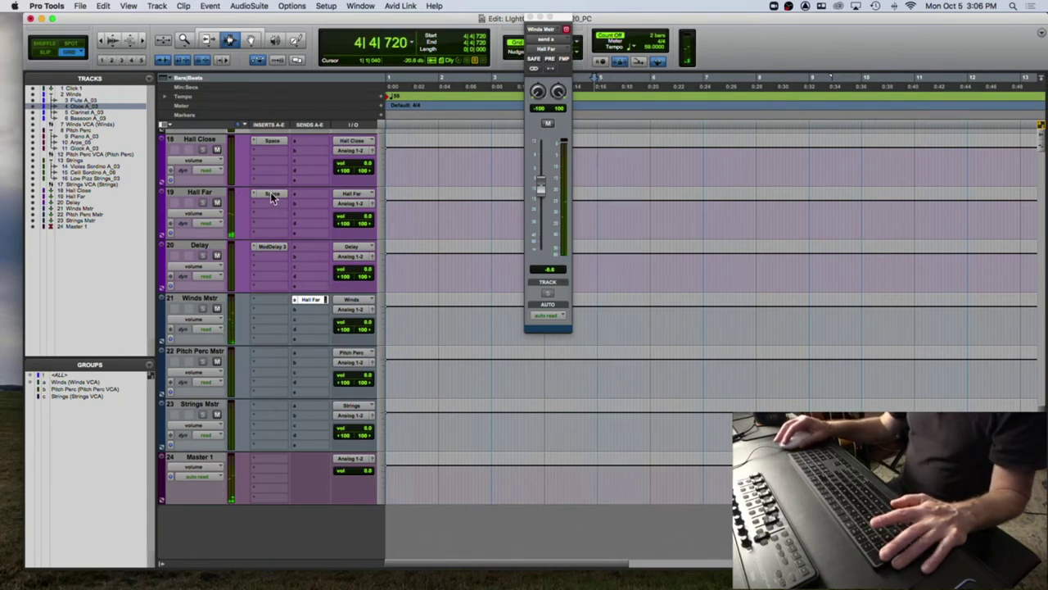
{"action": "left_click", "coordinate": [271, 193]}
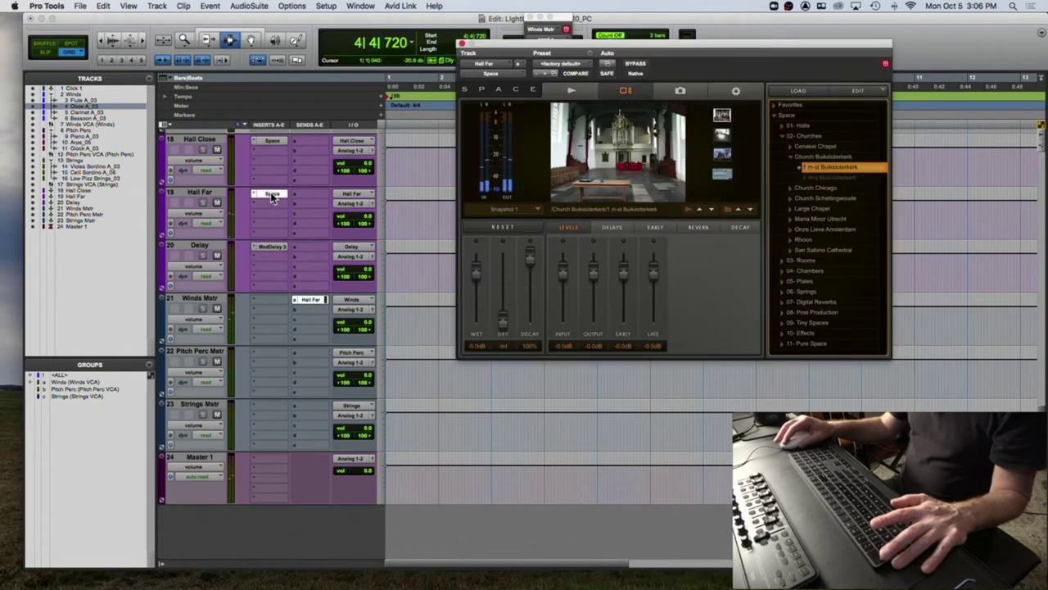
{"action": "left_click", "coordinate": [782, 125]}
{"action": "left_click", "coordinate": [791, 146]}
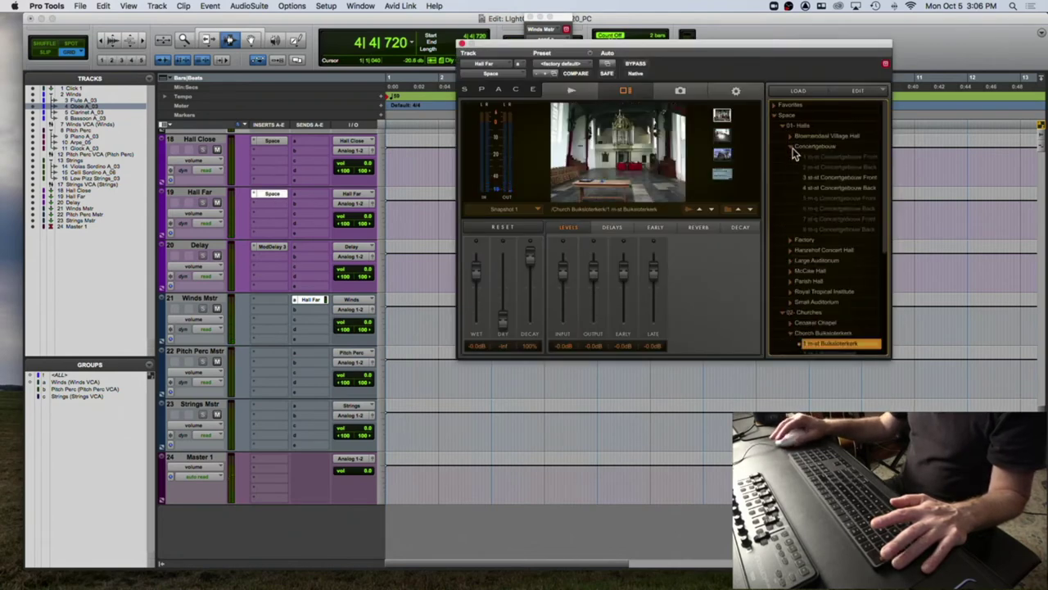
{"action": "left_click", "coordinate": [848, 189]}
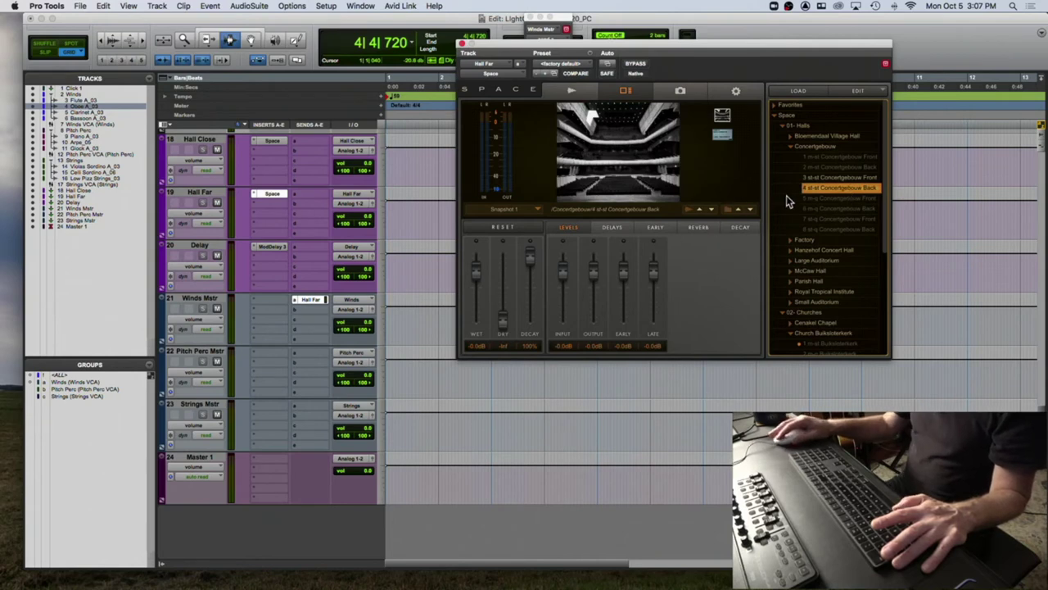
Compare 3 st-st Concertgebouw Front on Hall Far's Space reverb, return to 4 st-st Concertgebouw Back, and close the plug-in window.
{"action": "left_click_drag", "start_coordinate": [642, 46], "coordinate": [640, 84]}
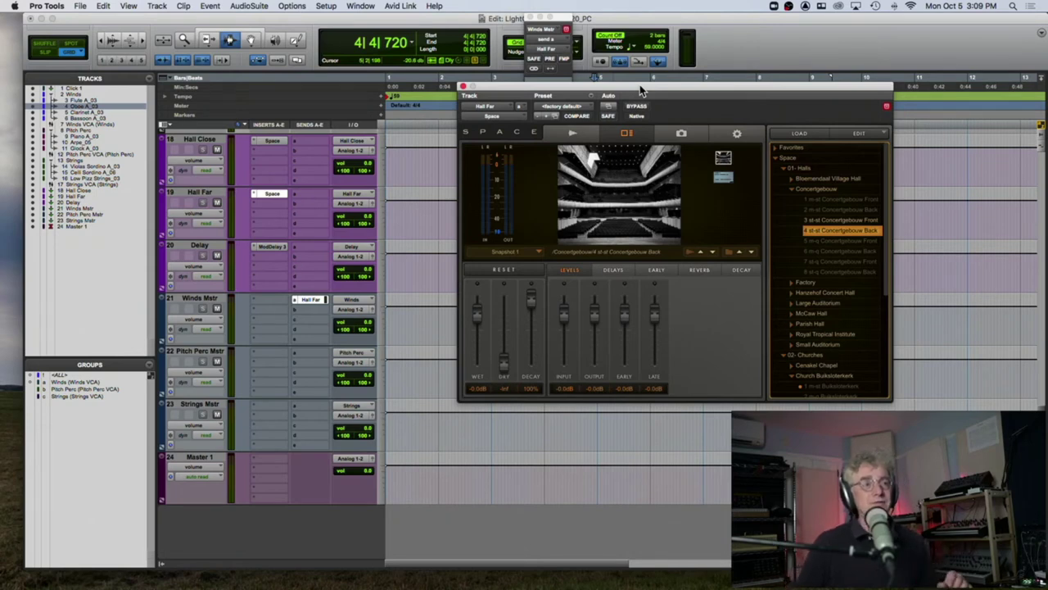
{"action": "left_click", "coordinate": [858, 220]}
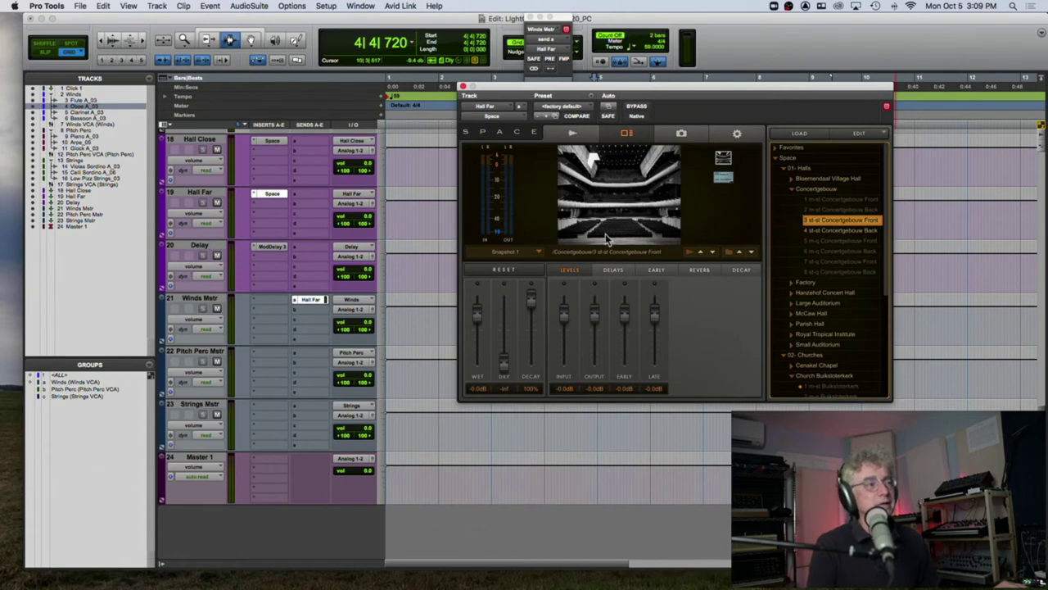
{"action": "left_click", "coordinate": [843, 232]}
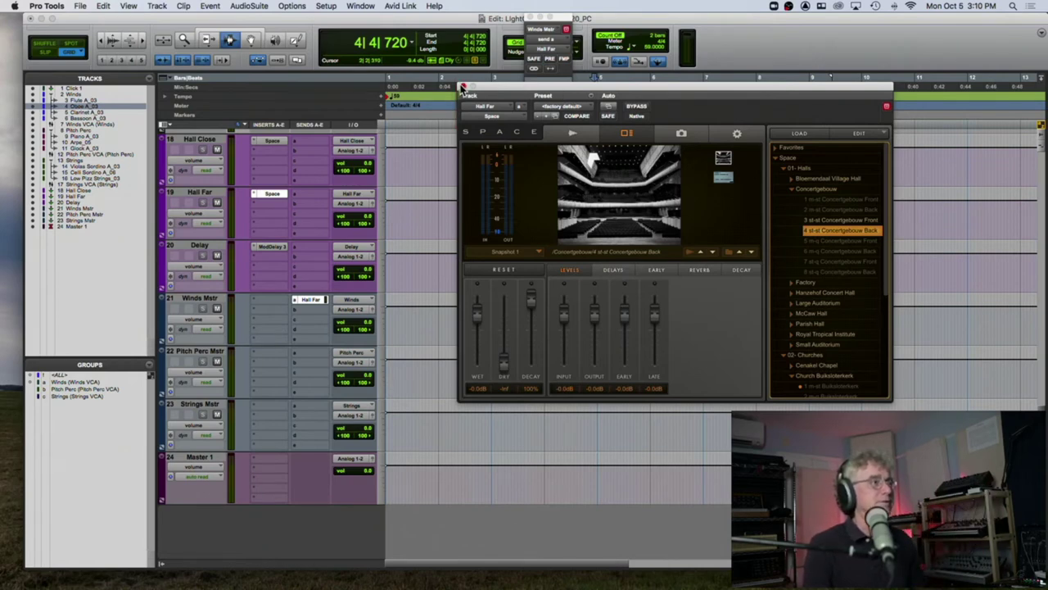
{"action": "left_click", "coordinate": [463, 87]}
Toggle the solo state of the Hall Close return and put the track back into solo safe.
{"action": "scroll", "coordinate": [349, 176], "scroll_direction": "up", "scroll_amount": 2}
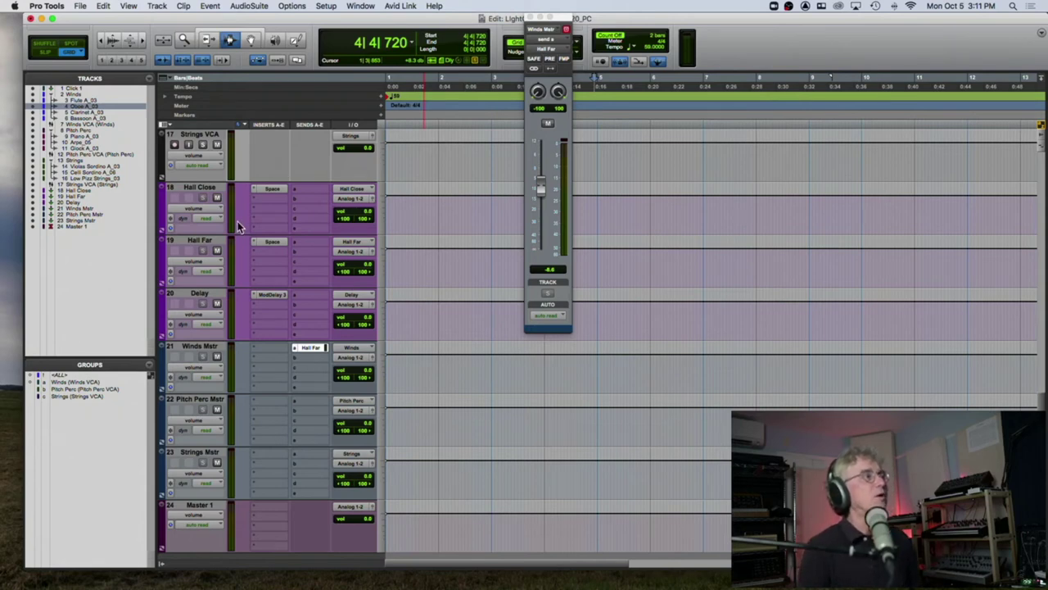
{"action": "scroll", "coordinate": [250, 206], "scroll_direction": "up", "scroll_amount": 2}
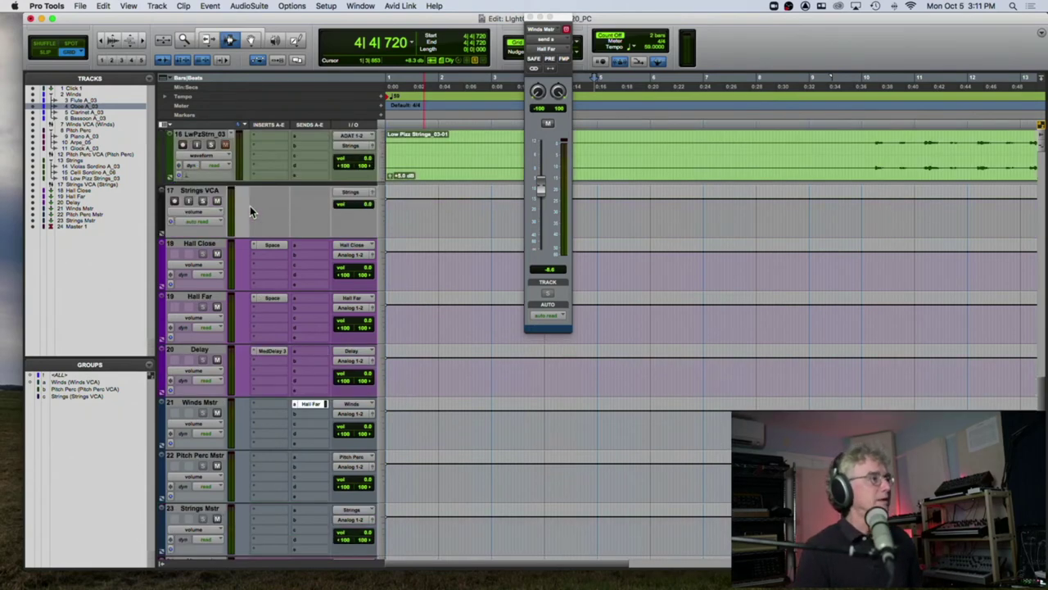
{"action": "left_click", "coordinate": [203, 255]}
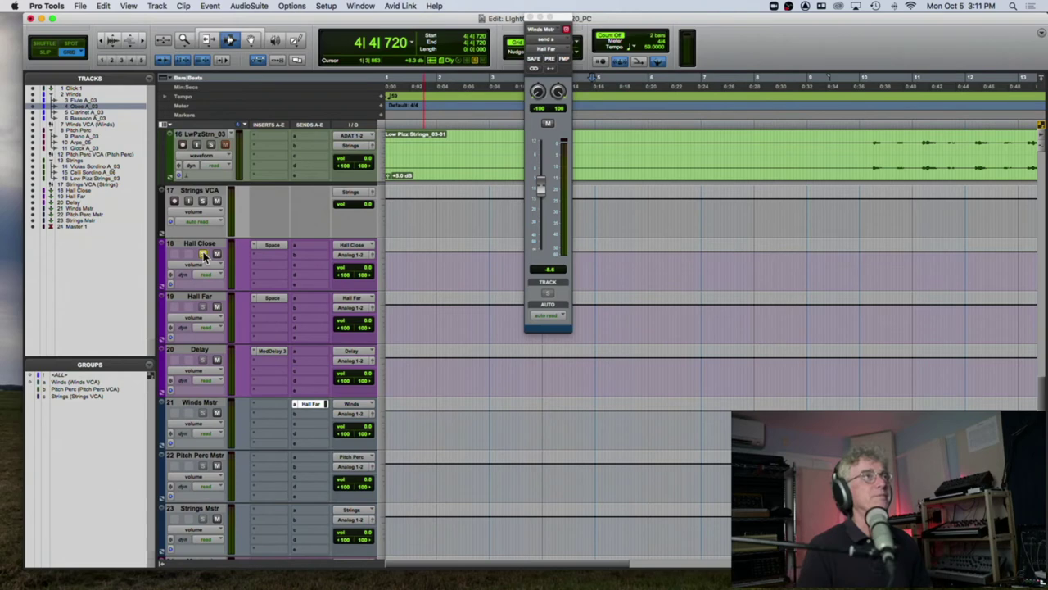
{"action": "left_click", "coordinate": [203, 255]}
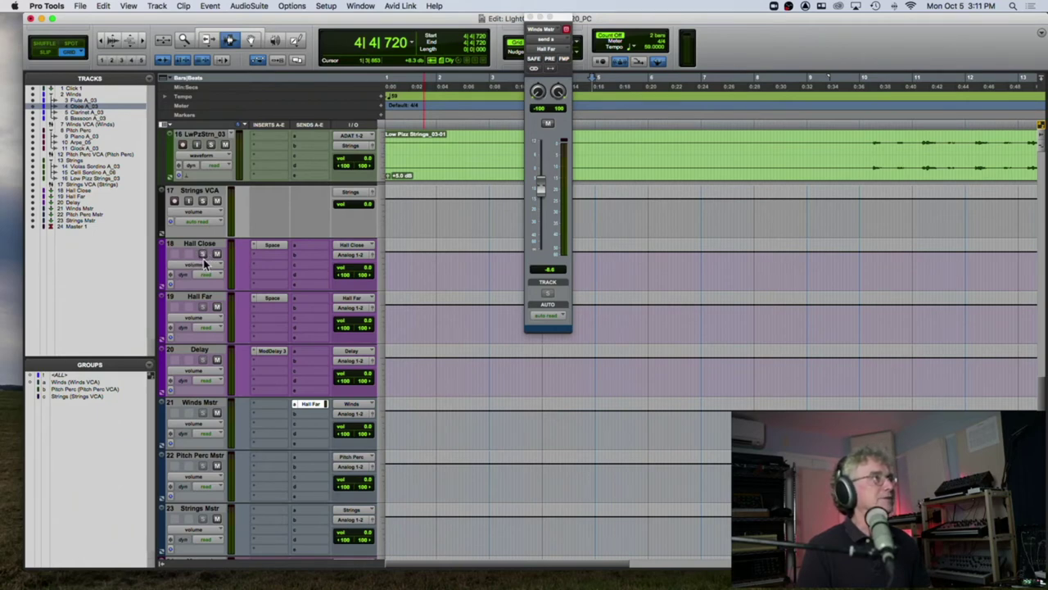
{"action": "left_click", "coordinate": [204, 257]}
{"action": "left_click", "coordinate": [204, 258]}
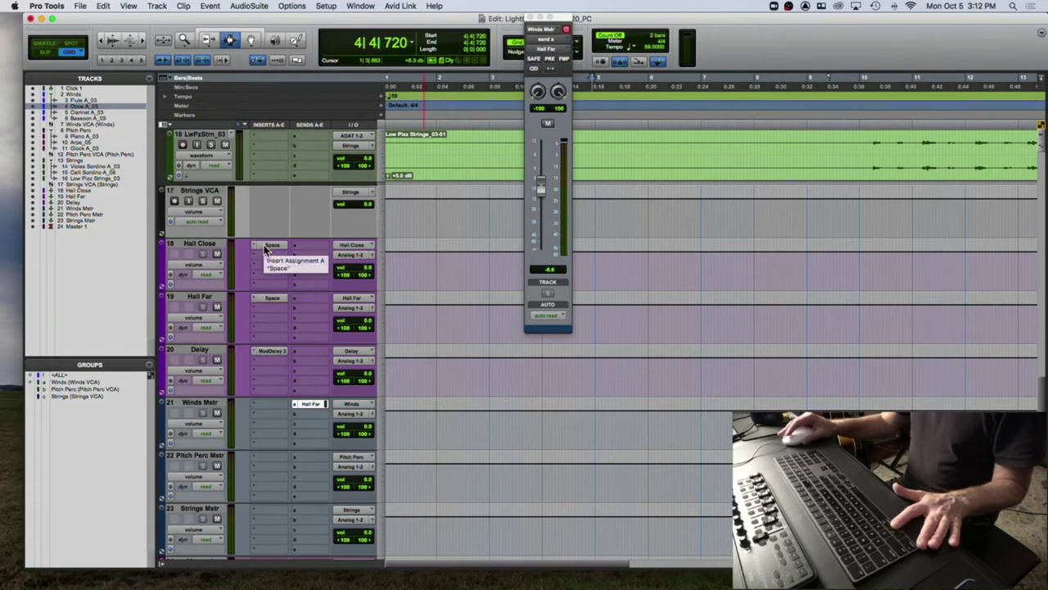
Look through the instrument tracks, effects returns and submasters, selecting the Hall Close track.
{"action": "scroll", "coordinate": [264, 250], "scroll_direction": "up", "scroll_amount": 15}
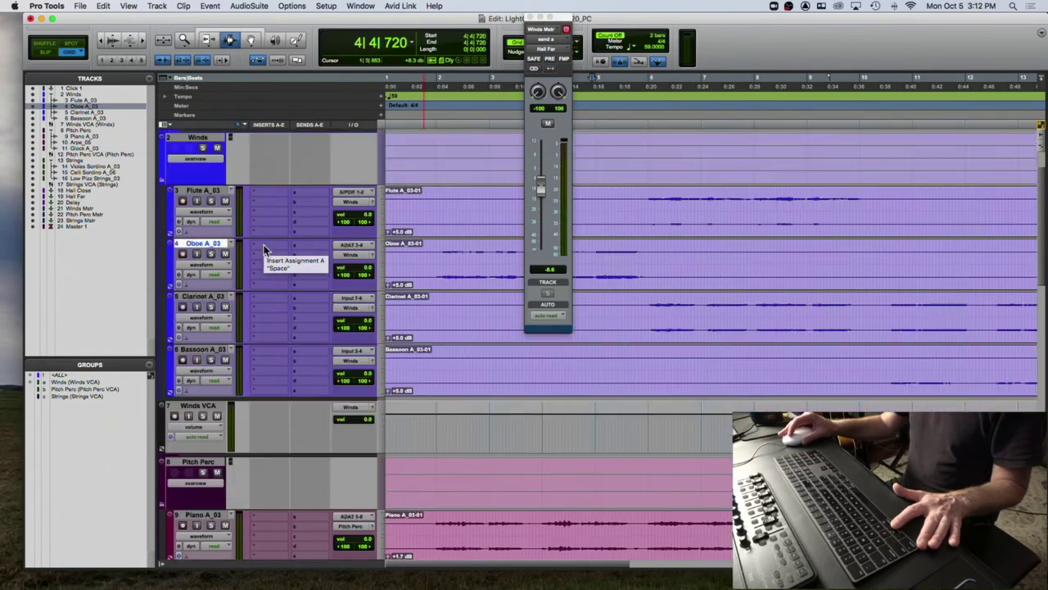
{"action": "scroll", "coordinate": [264, 250], "scroll_direction": "down", "scroll_amount": 9}
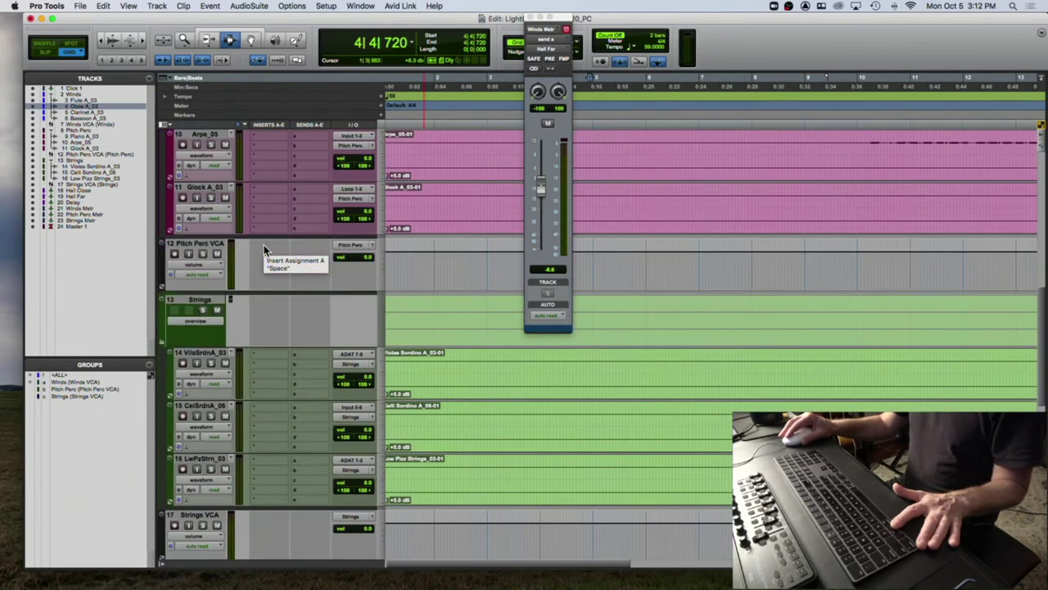
{"action": "scroll", "coordinate": [264, 250], "scroll_direction": "down", "scroll_amount": 7}
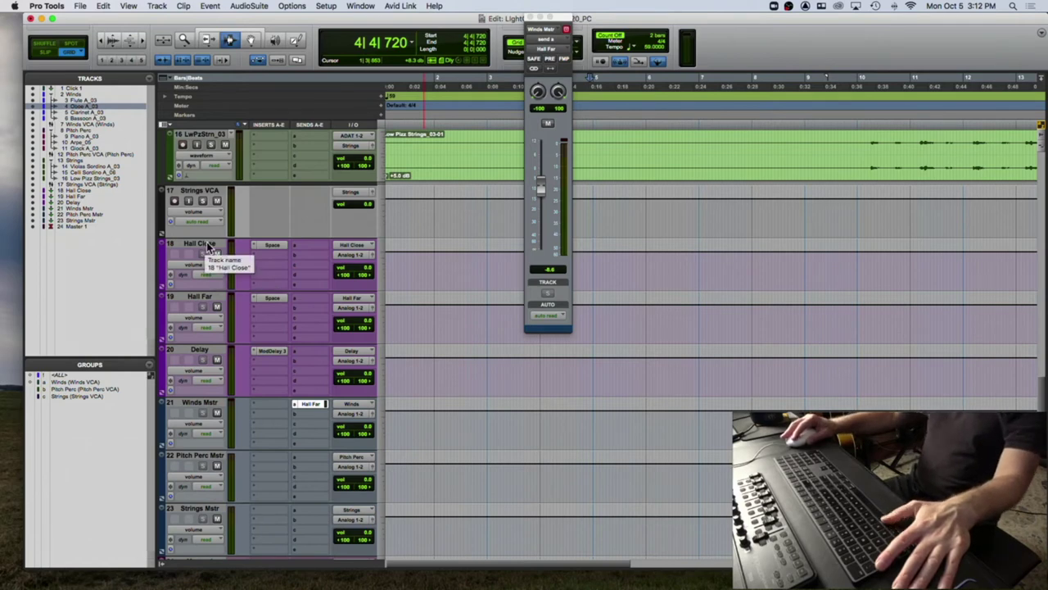
{"action": "left_click", "coordinate": [209, 245]}
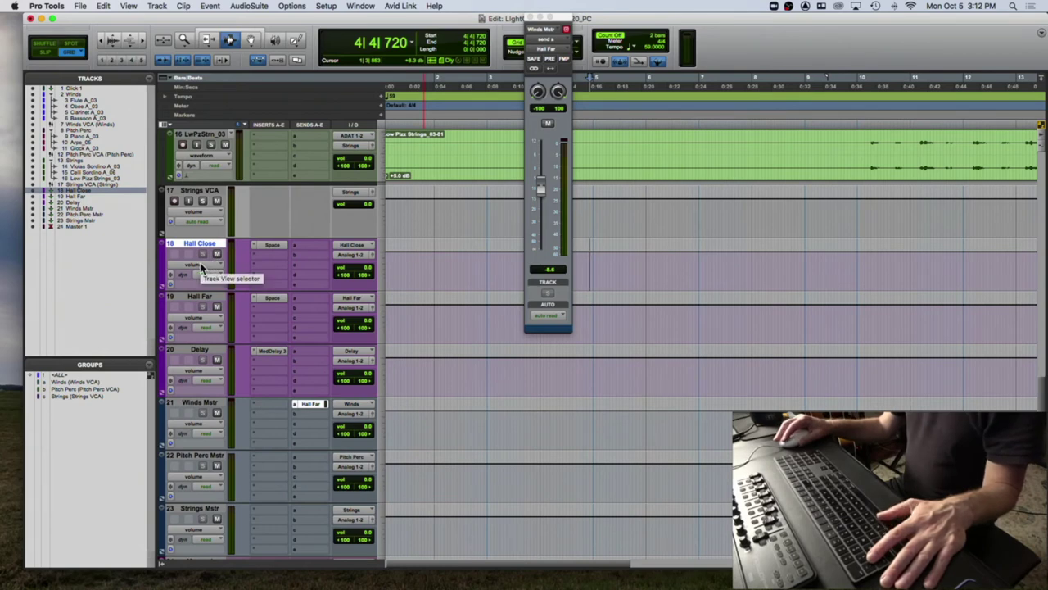
{"action": "scroll", "coordinate": [209, 266], "scroll_direction": "up", "scroll_amount": 4}
{"action": "scroll", "coordinate": [211, 262], "scroll_direction": "down", "scroll_amount": 2}
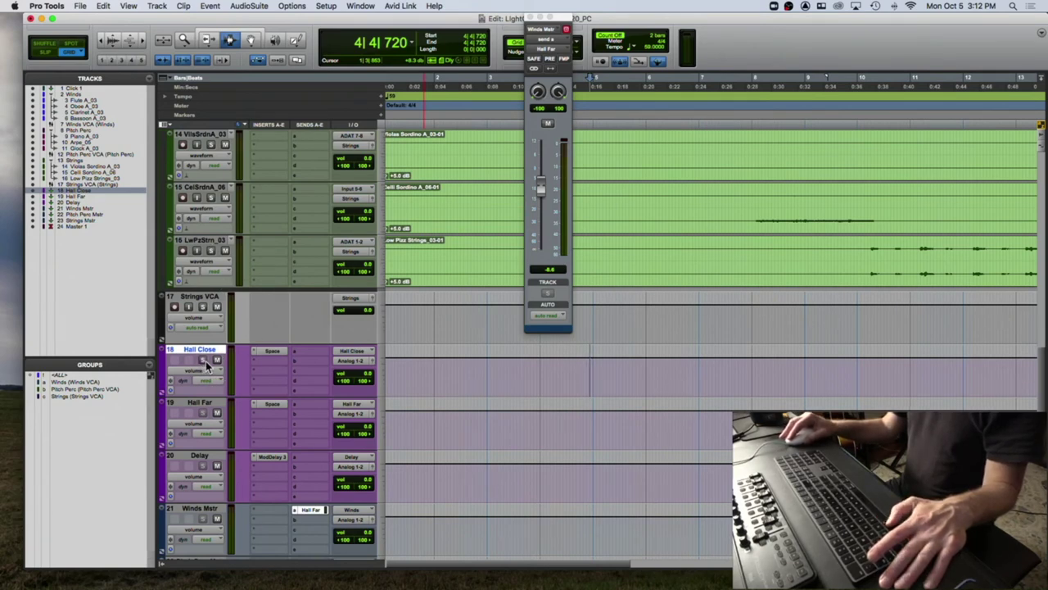
{"action": "scroll", "coordinate": [227, 411], "scroll_direction": "down", "scroll_amount": 3}
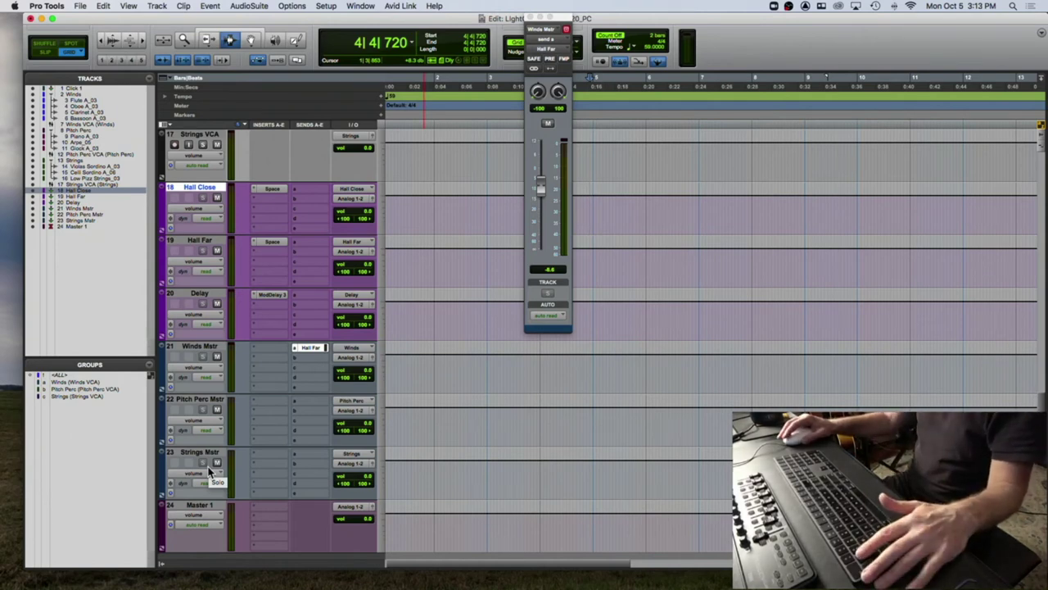
Place the playback start at 2|3|480 on the Oboe A_03 track and play the session briefly.
{"action": "scroll", "coordinate": [213, 443], "scroll_direction": "up", "scroll_amount": 15}
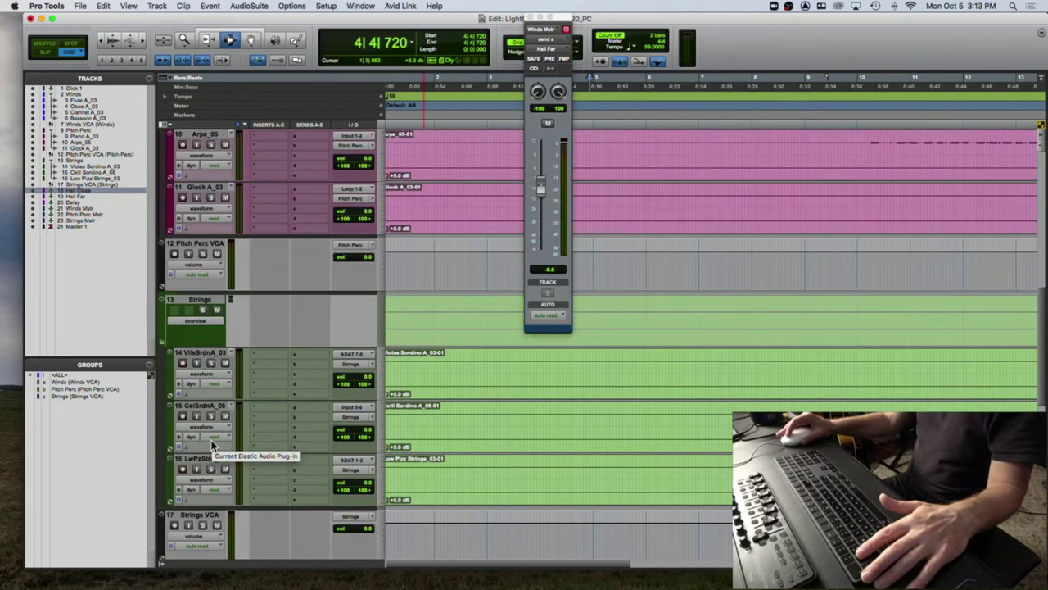
{"action": "scroll", "coordinate": [212, 440], "scroll_direction": "down", "scroll_amount": 3}
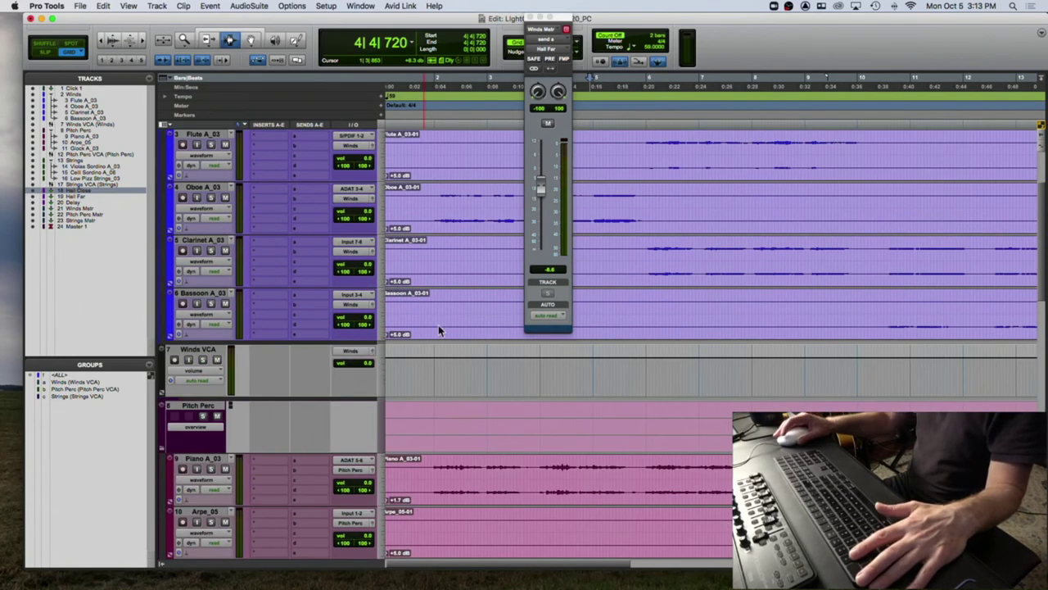
{"action": "left_click", "coordinate": [468, 190]}
{"action": "key", "text": "space"}
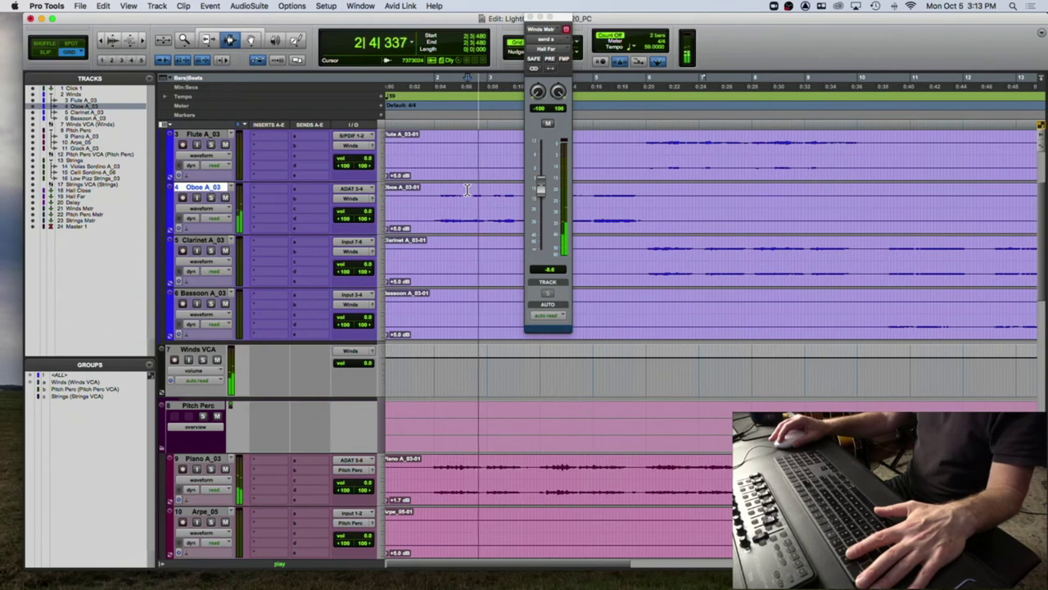
{"action": "key", "text": "space"}
Solo the Pitch Perc VCA and play the pitched percussion from 2|3|480 and from 10|3|000 at the harp entrance.
{"action": "scroll", "coordinate": [319, 258], "scroll_direction": "down", "scroll_amount": 8}
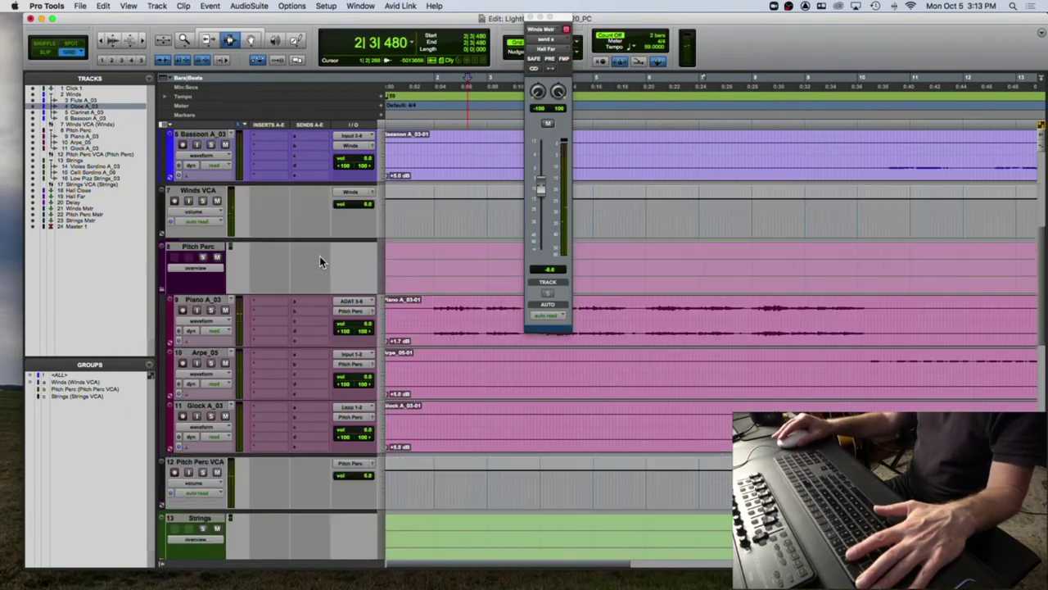
{"action": "scroll", "coordinate": [319, 262], "scroll_direction": "down", "scroll_amount": 3}
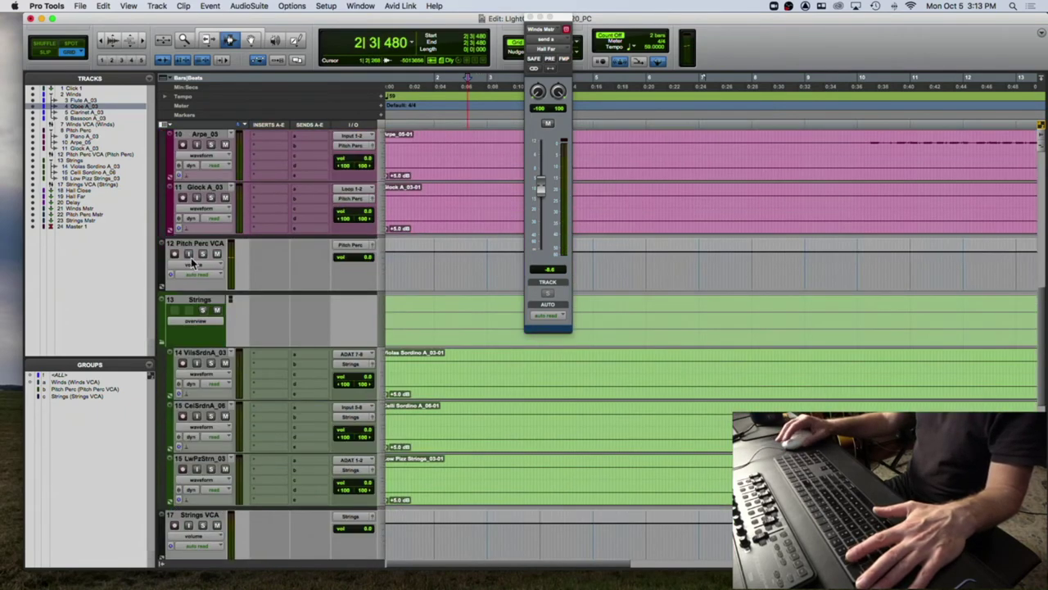
{"action": "key", "text": "space"}
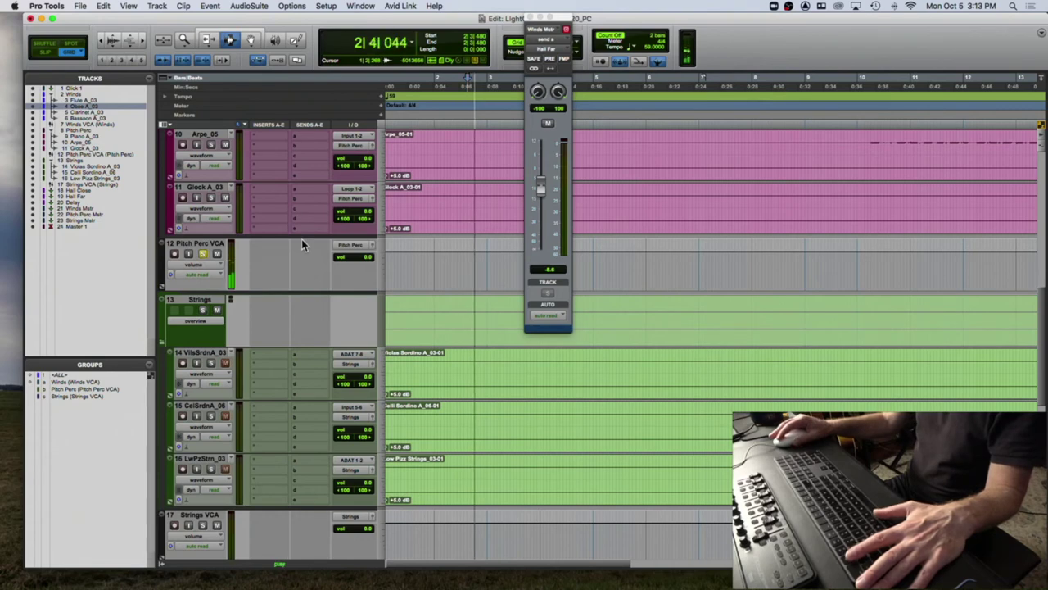
{"action": "scroll", "coordinate": [278, 239], "scroll_direction": "up", "scroll_amount": 3}
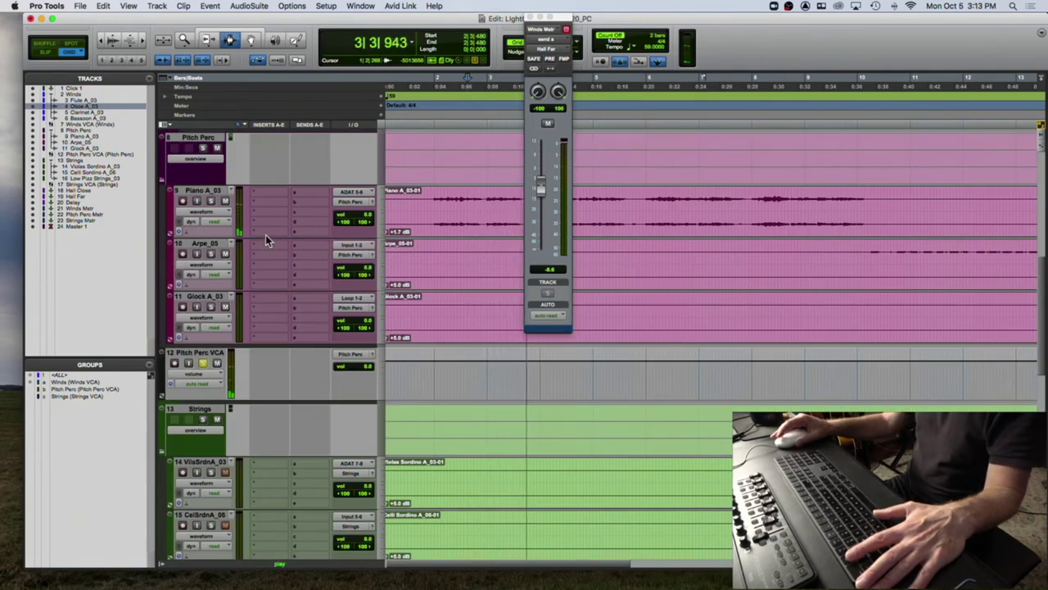
{"action": "key", "text": "space"}
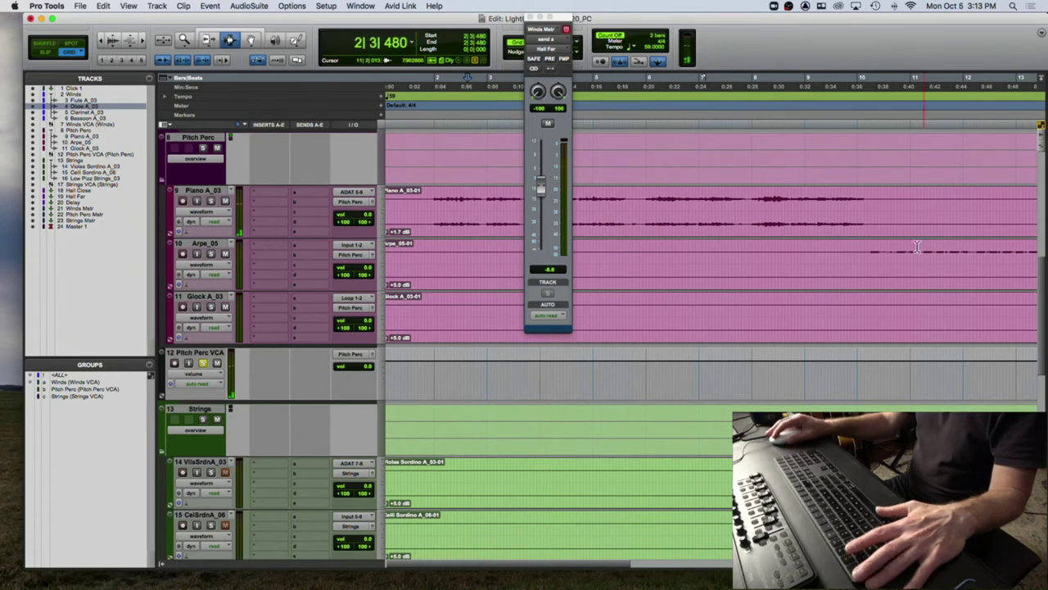
{"action": "left_click", "coordinate": [885, 256]}
{"action": "key", "text": "space"}
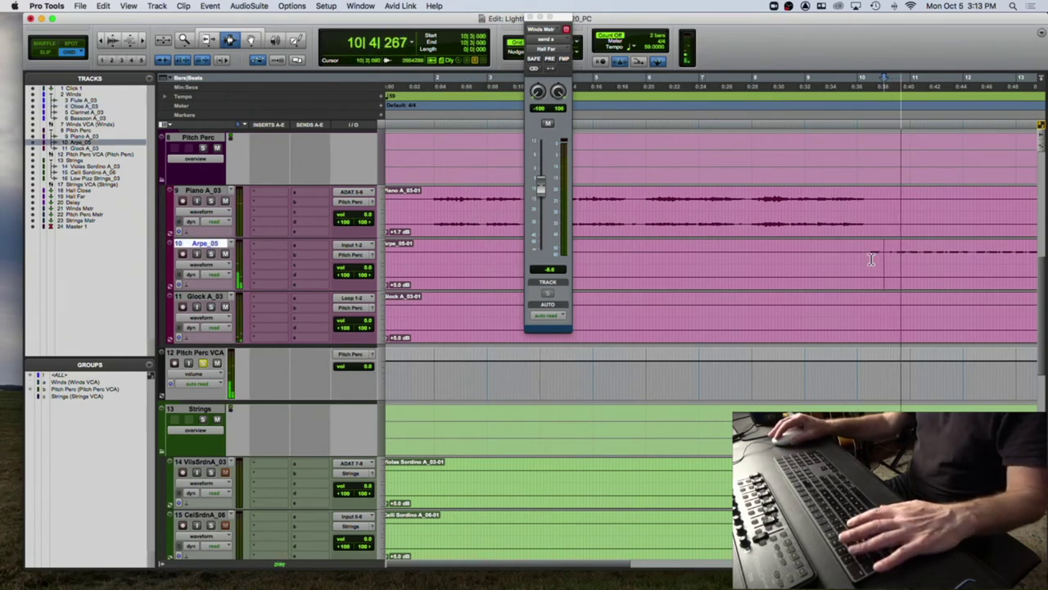
Zoom the timeline out to fit the whole session, close the Winds Mstr send window, and enlarge the audio waveforms.
{"action": "key", "text": "super+bracketleft"}
{"action": "key", "text": "super+bracketleft"}
{"action": "key", "text": "space"}
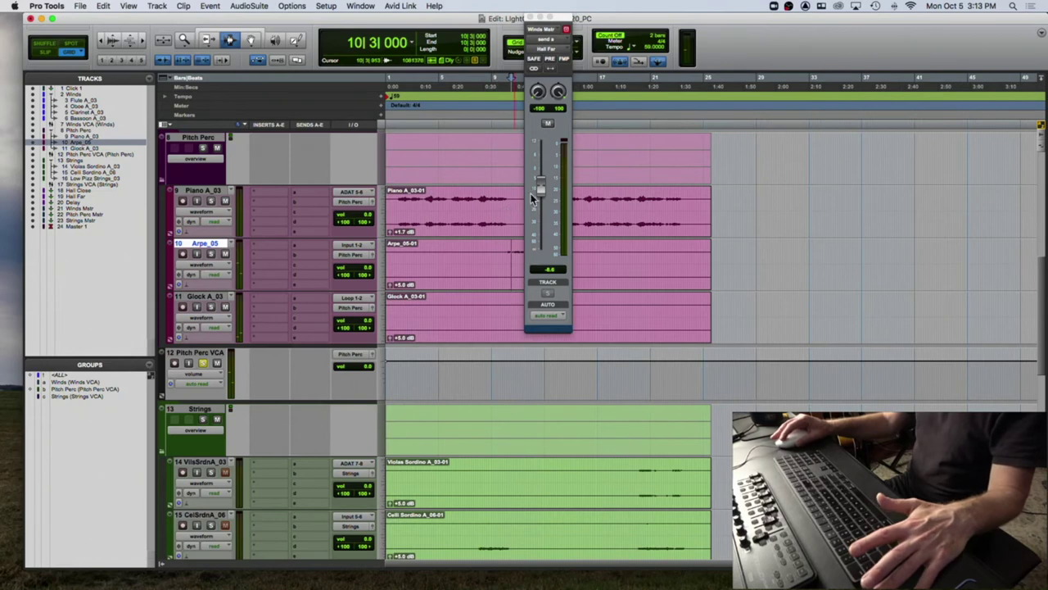
{"action": "left_click", "coordinate": [530, 17]}
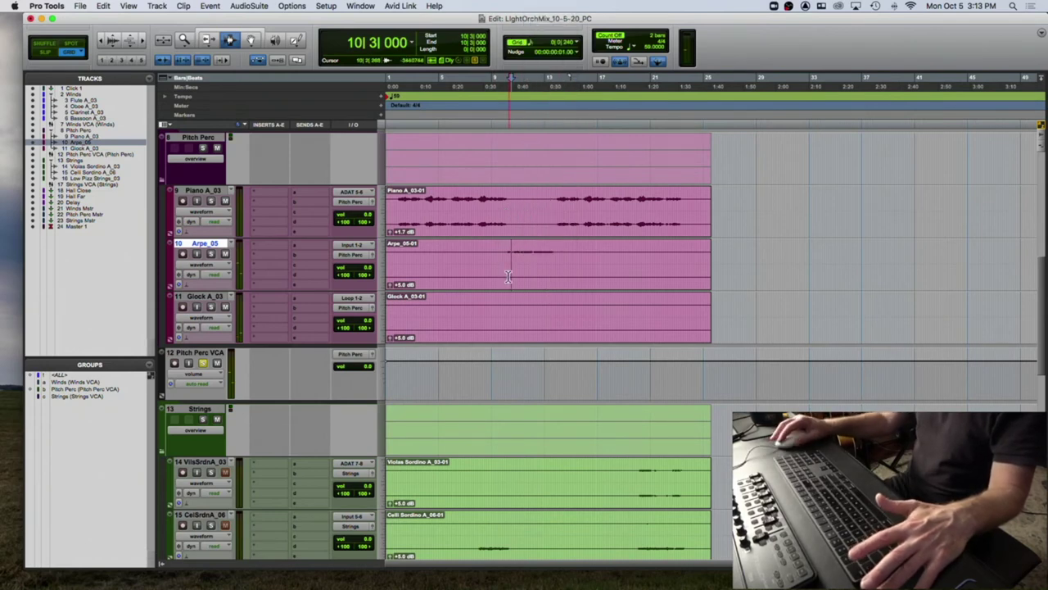
{"action": "left_click", "coordinate": [113, 41]}
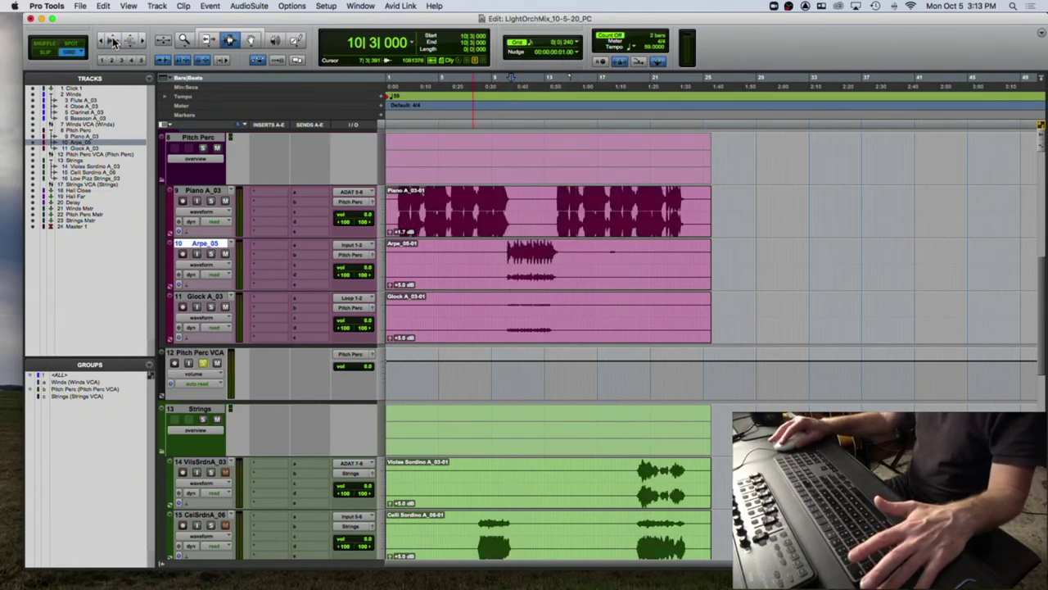
Select the Arpe_05 passage from 10|2|000 and the Glock A_03 passage from 9|4|240 in turn, and place the cursor at 10|2|240 on Arpe_05.
{"action": "left_click", "coordinate": [508, 319]}
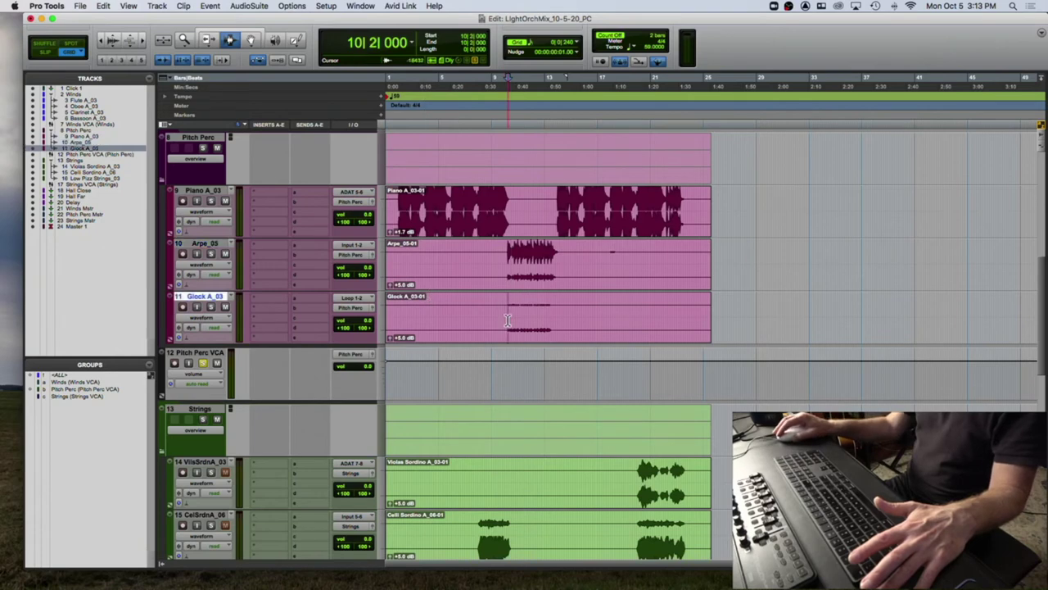
{"action": "left_click", "coordinate": [508, 253]}
{"action": "left_click_drag", "start_coordinate": [508, 253], "coordinate": [624, 254]}
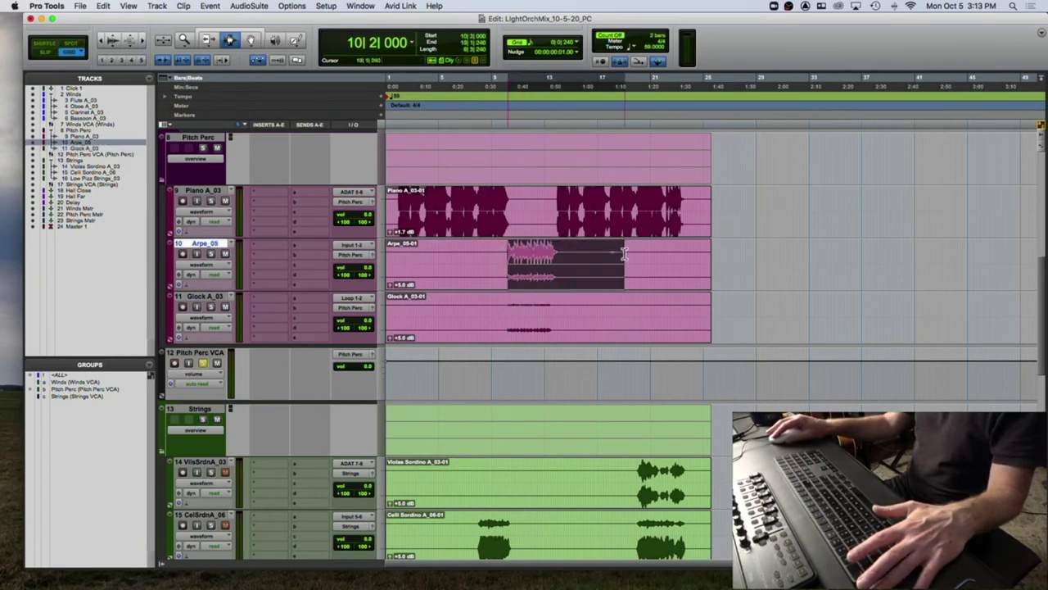
{"action": "left_click_drag", "start_coordinate": [502, 330], "coordinate": [570, 329]}
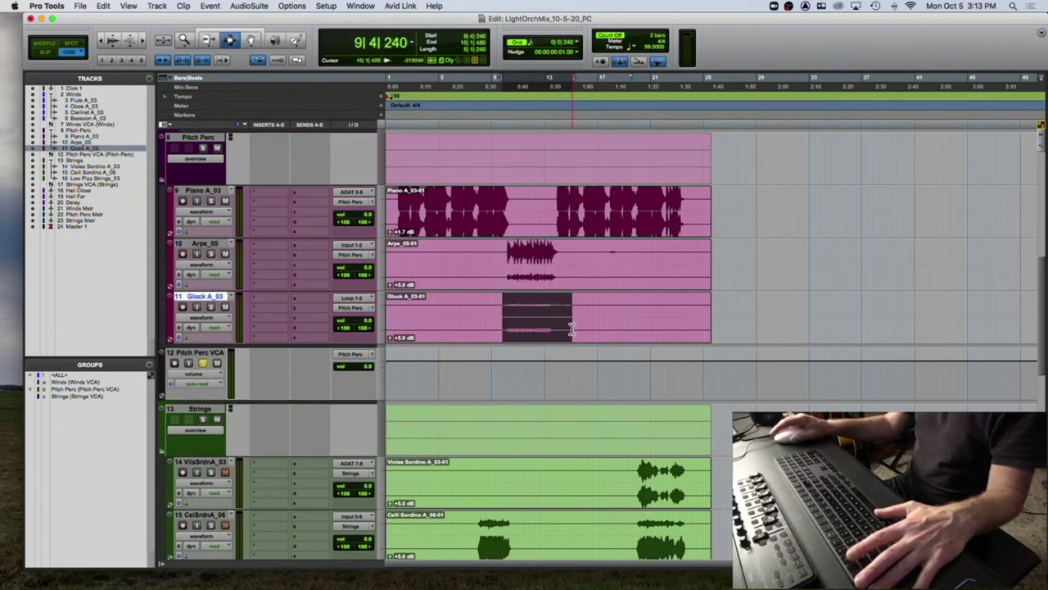
{"action": "left_click", "coordinate": [508, 266]}
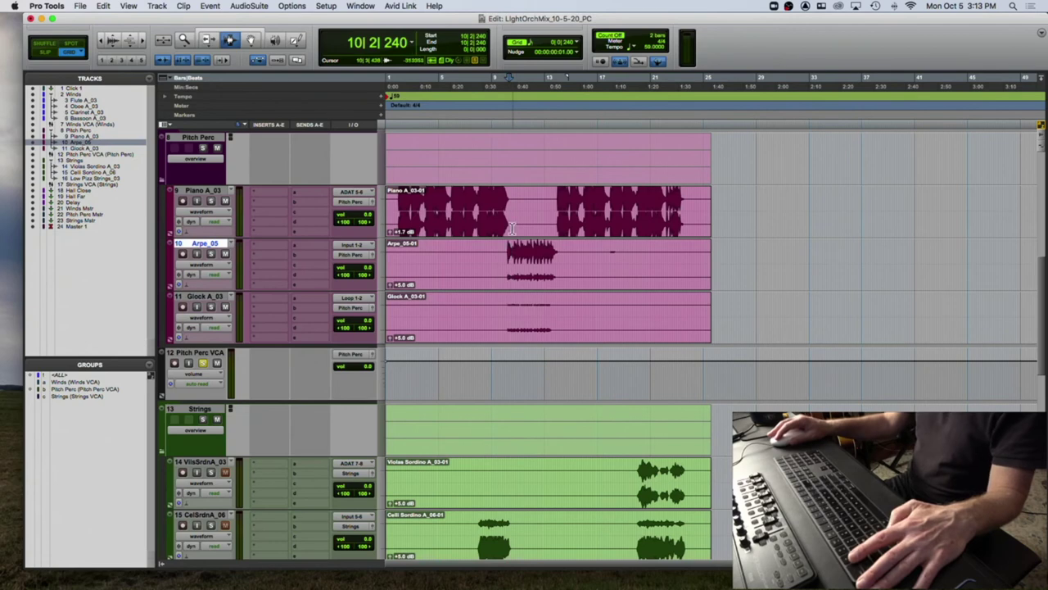
Restore the normal waveform height and play the session from the harp entrance on the Arpe_05 track.
{"action": "double_click", "coordinate": [508, 266]}
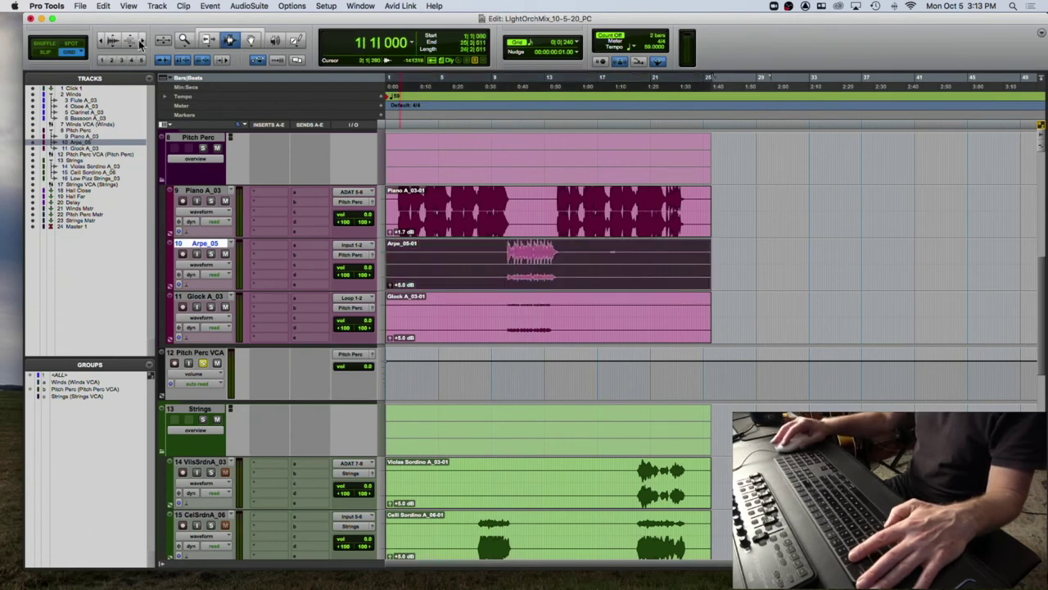
{"action": "left_click", "coordinate": [112, 54]}
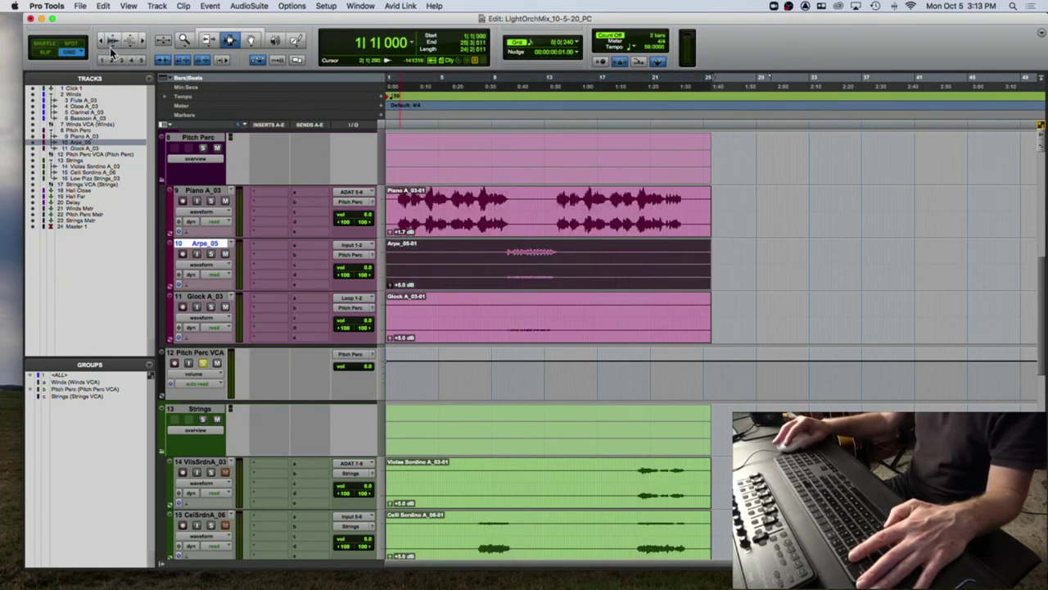
{"action": "left_click", "coordinate": [504, 269]}
{"action": "key", "text": "space"}
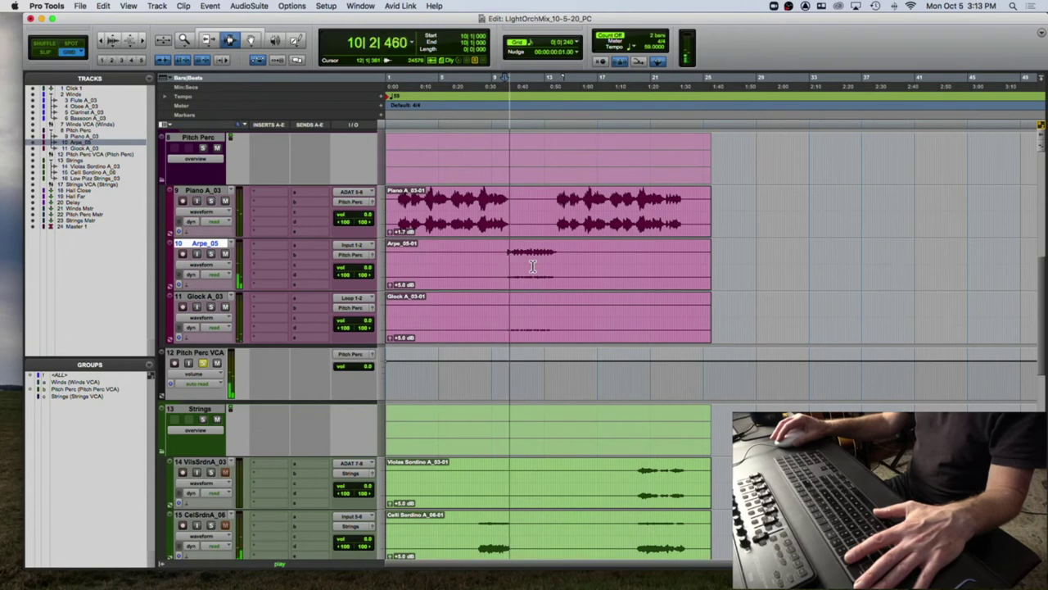
Place the cursor at 13|4|240 on the Piano A_03 track and play the piano's re-entry.
{"action": "left_click", "coordinate": [556, 216]}
{"action": "key", "text": "space"}
{"action": "key", "text": "space"}
{"action": "key", "text": "space"}
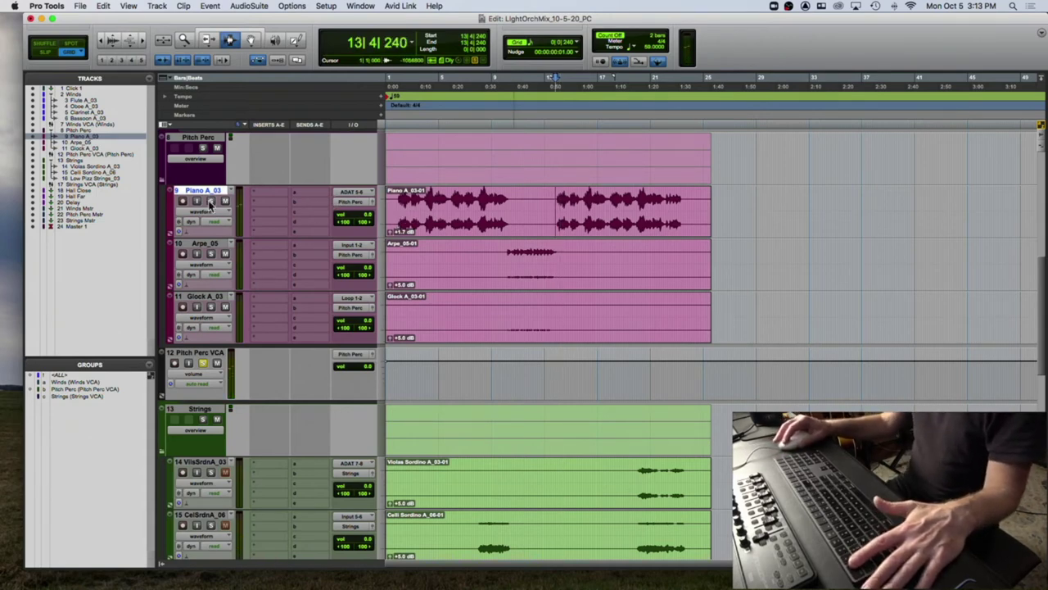
Assign the first send of the Piano A_03 track to the Hall Far (Stereo) bus.
{"action": "left_click", "coordinate": [306, 191]}
{"action": "mouse_move", "coordinate": [309, 198]}
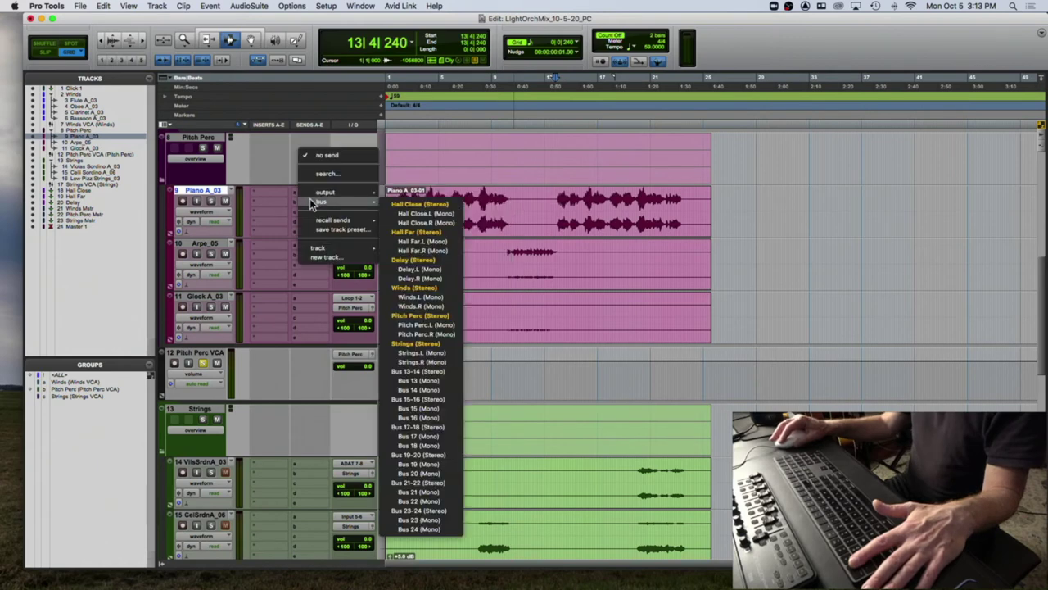
{"action": "left_click", "coordinate": [432, 232]}
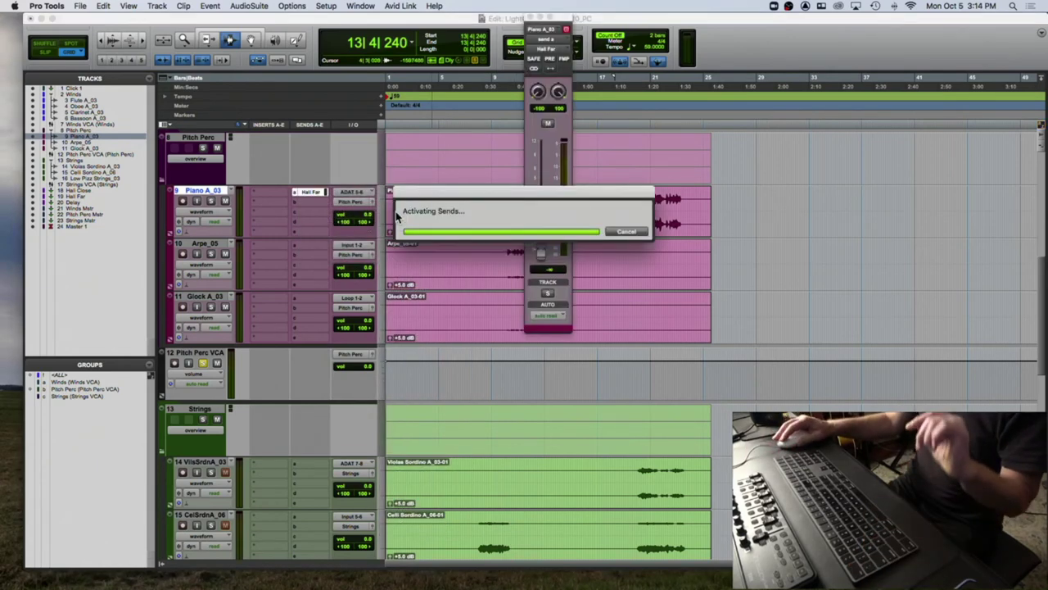
Solo Piano A_03, play from 2|1|240 and raise its Hall Far send level to about -3 dB.
{"action": "left_click", "coordinate": [397, 206]}
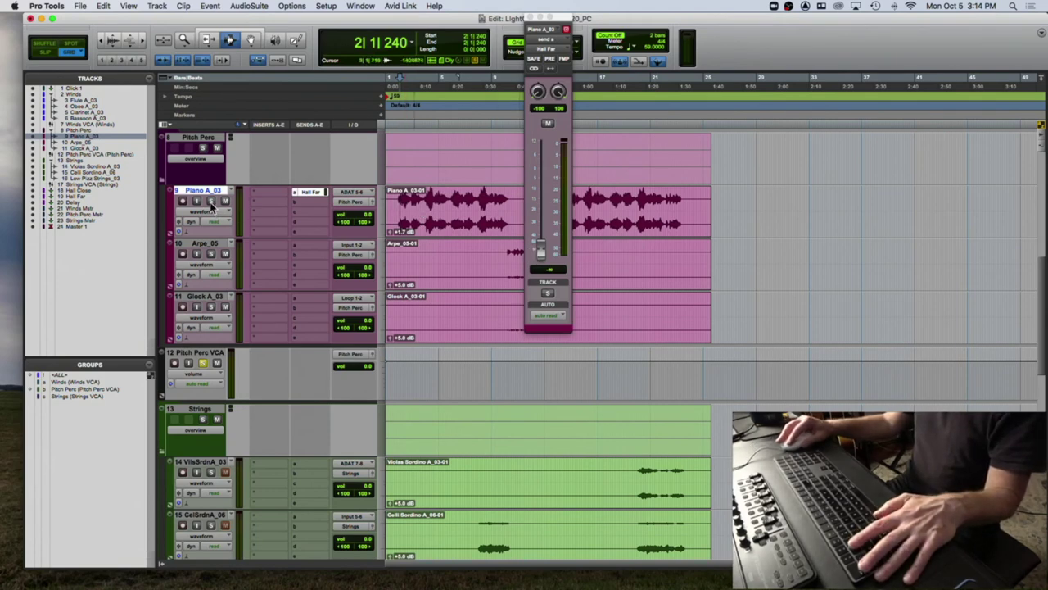
{"action": "key", "text": "space"}
{"action": "left_click_drag", "start_coordinate": [540, 250], "coordinate": [542, 178]}
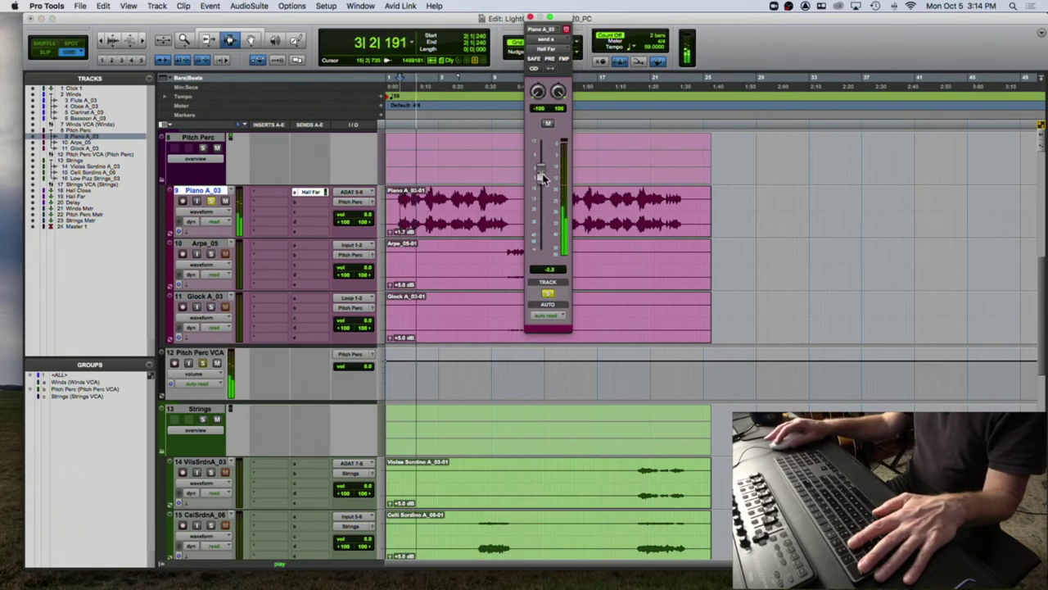
{"action": "key", "text": "space"}
{"action": "key", "text": "space"}
{"action": "key", "text": "space"}
{"action": "key", "text": "space"}
{"action": "key", "text": "space"}
Insert a stereo EQ3 1-Band after the Space reverb on the Hall Far return.
{"action": "scroll", "coordinate": [442, 193], "scroll_direction": "down", "scroll_amount": 5}
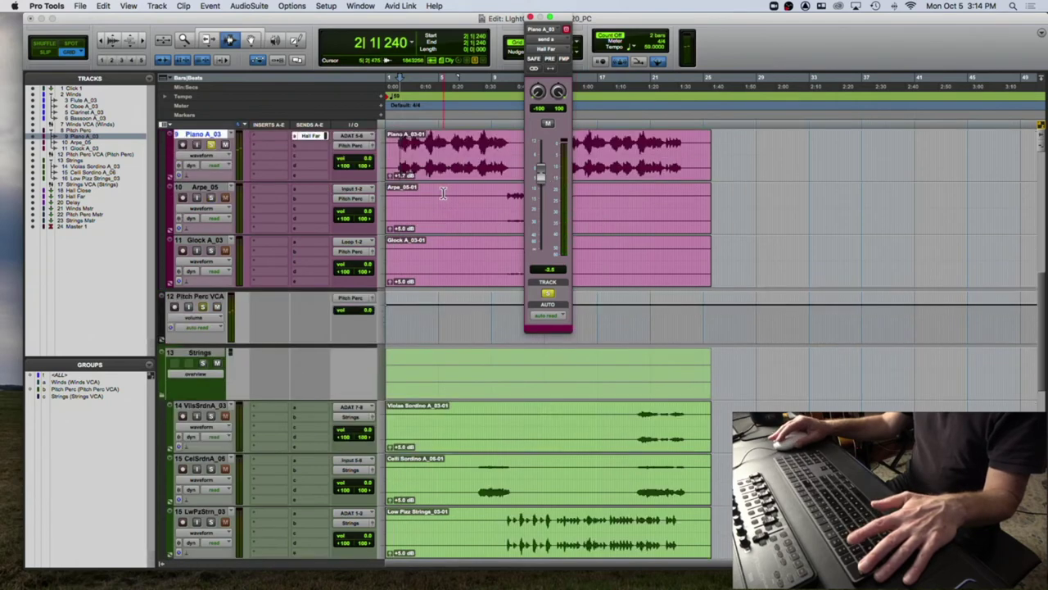
{"action": "scroll", "coordinate": [442, 193], "scroll_direction": "down", "scroll_amount": 5}
{"action": "scroll", "coordinate": [443, 193], "scroll_direction": "up", "scroll_amount": 3}
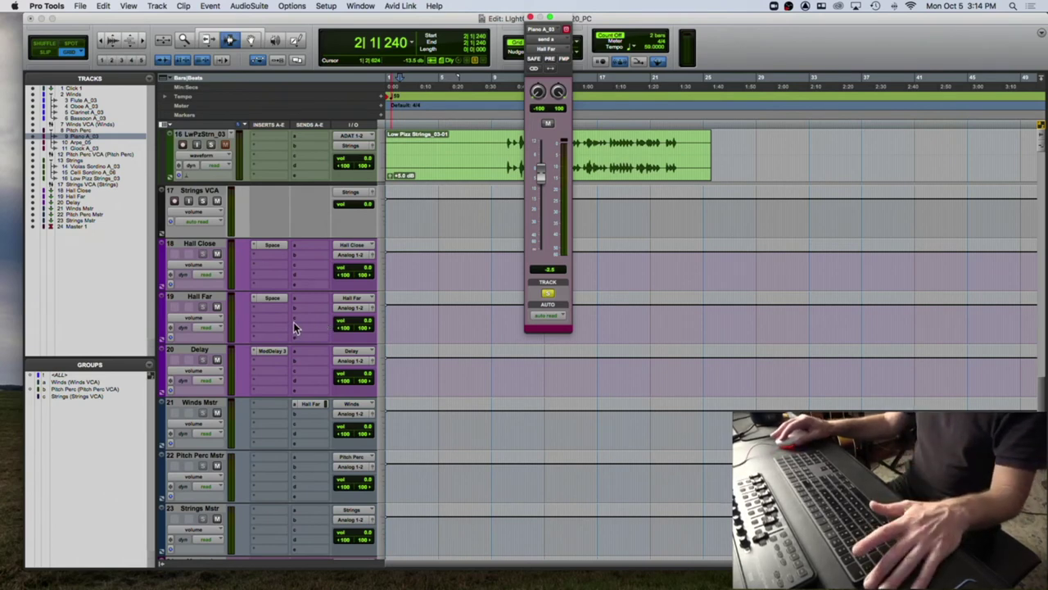
{"action": "left_click", "coordinate": [254, 307]}
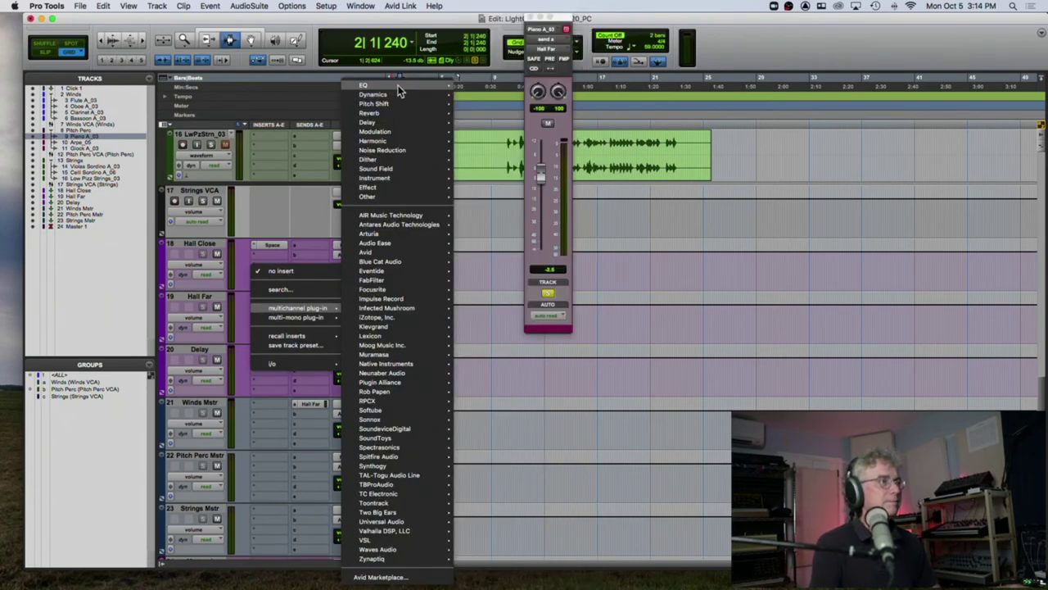
{"action": "mouse_move", "coordinate": [398, 85]}
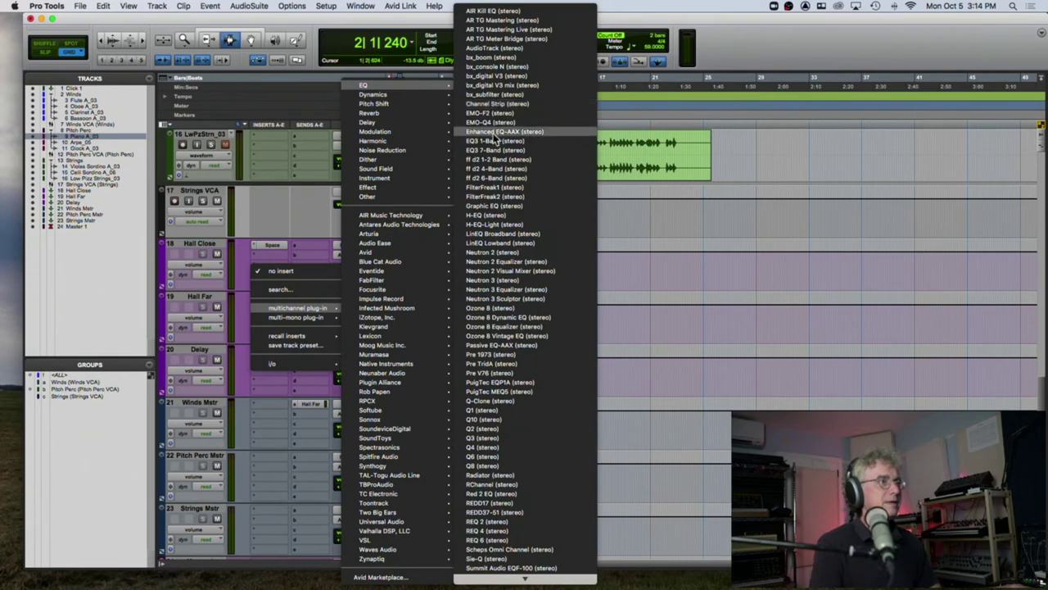
{"action": "key", "text": "Escape"}
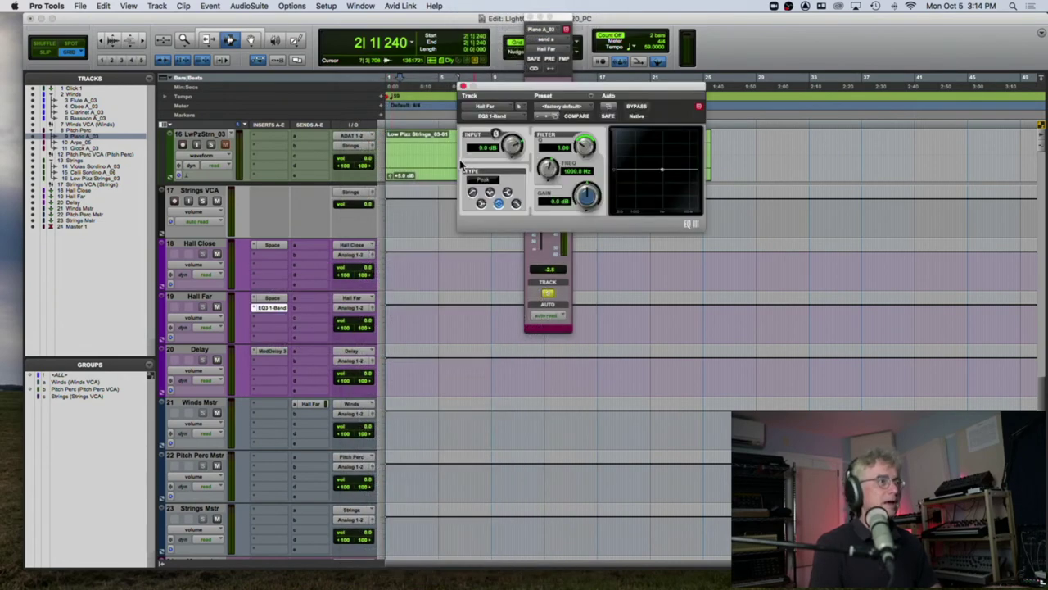
Set the Hall Far EQ to a High-Pass filter at about 556 Hz while auditioning the soloed piano.
{"action": "left_click", "coordinate": [473, 193]}
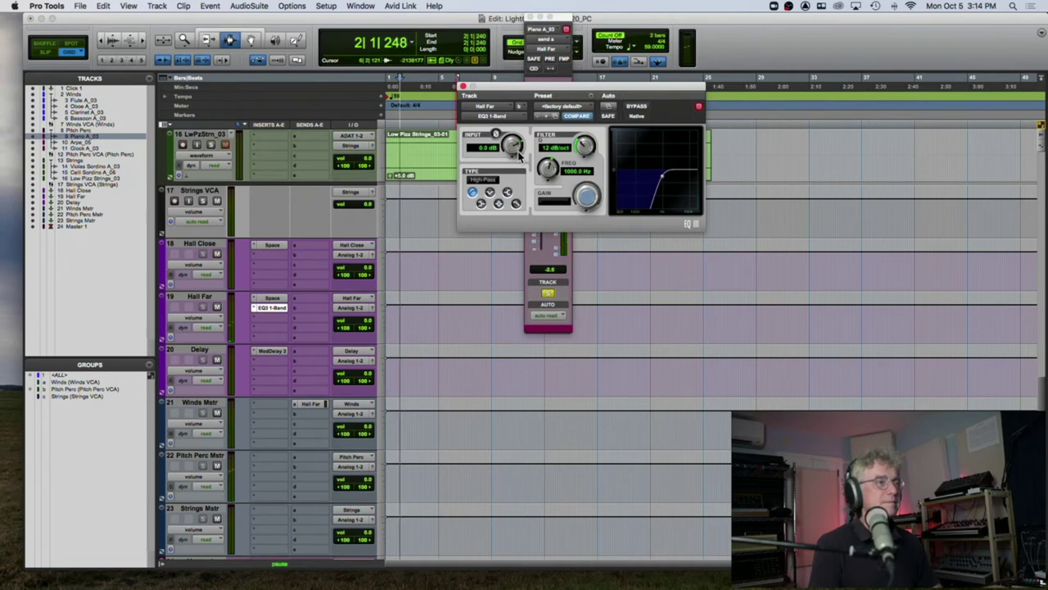
{"action": "left_click_drag", "start_coordinate": [538, 178], "coordinate": [547, 168]}
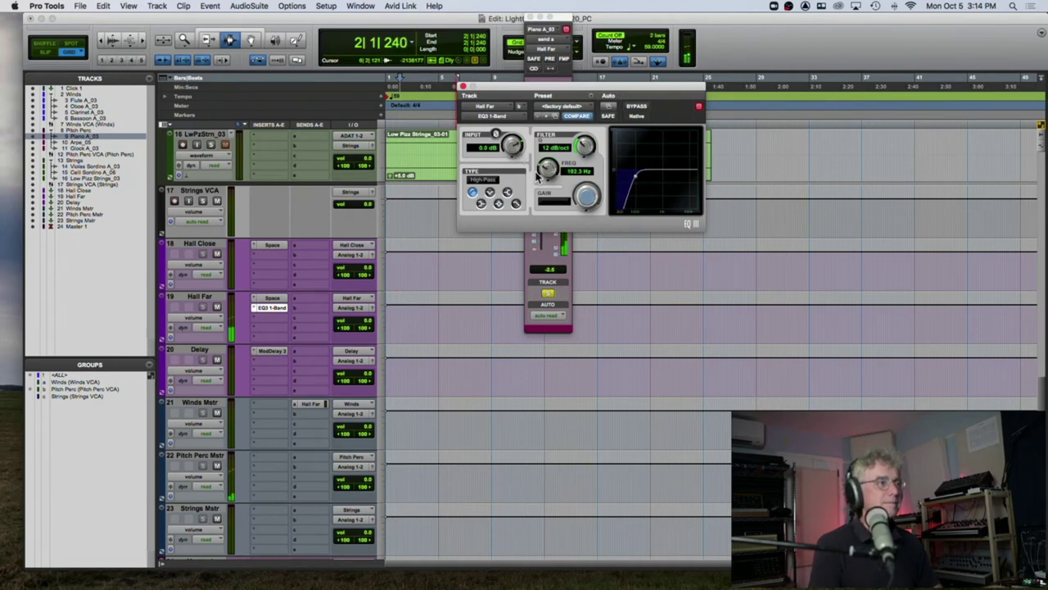
{"action": "key", "text": "space"}
{"action": "key", "text": "space"}
{"action": "key", "text": "space"}
{"action": "key", "text": "space"}
{"action": "key", "text": "space"}
{"action": "left_click_drag", "start_coordinate": [545, 163], "coordinate": [548, 149]}
{"action": "key", "text": "space"}
{"action": "key", "text": "space"}
{"action": "key", "text": "space"}
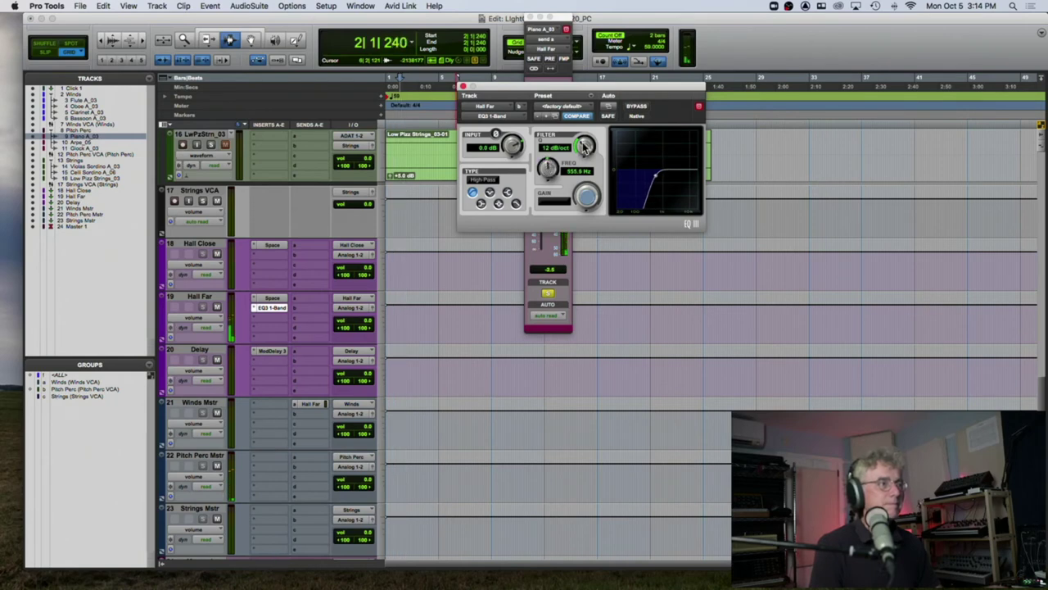
Soften the Hall Far high-pass slope to 6 dB/oct, audition the piano from 2|1|240, and close the EQ window.
{"action": "key", "text": "space"}
{"action": "key", "text": "space"}
{"action": "key", "text": "space"}
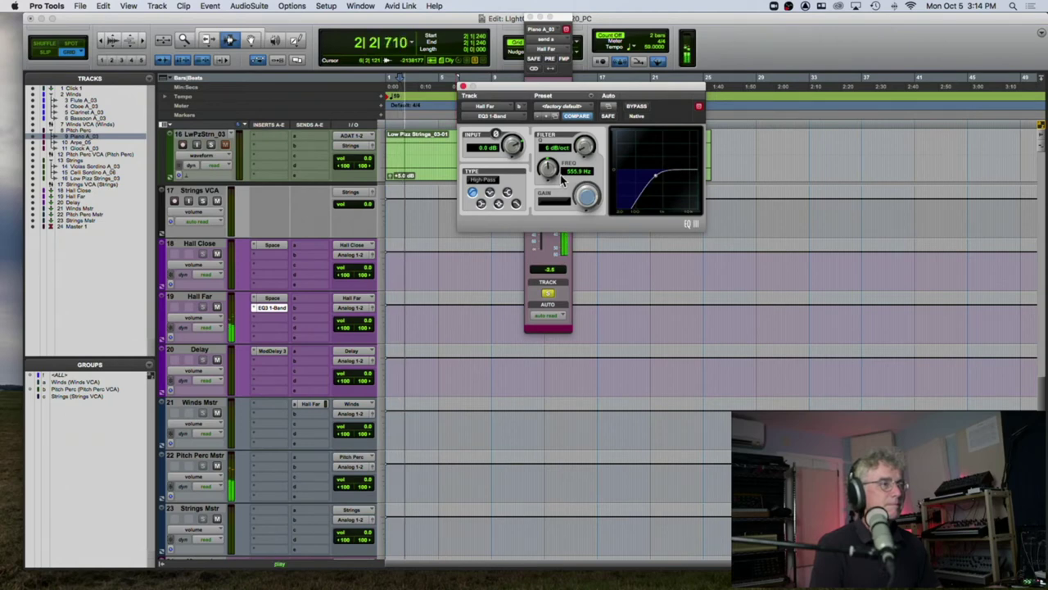
{"action": "key", "text": "space"}
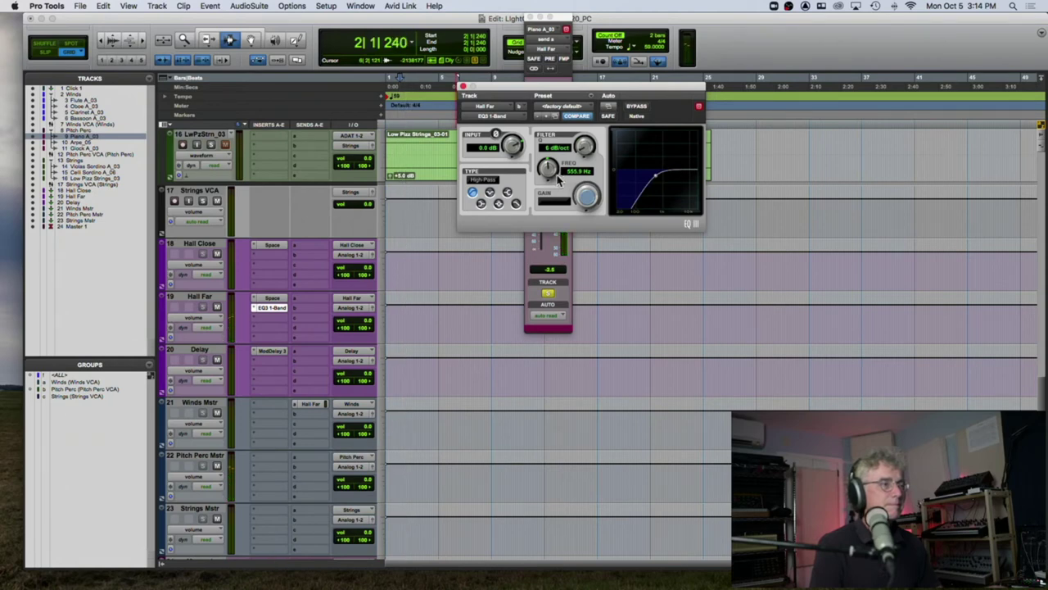
{"action": "left_click", "coordinate": [463, 86]}
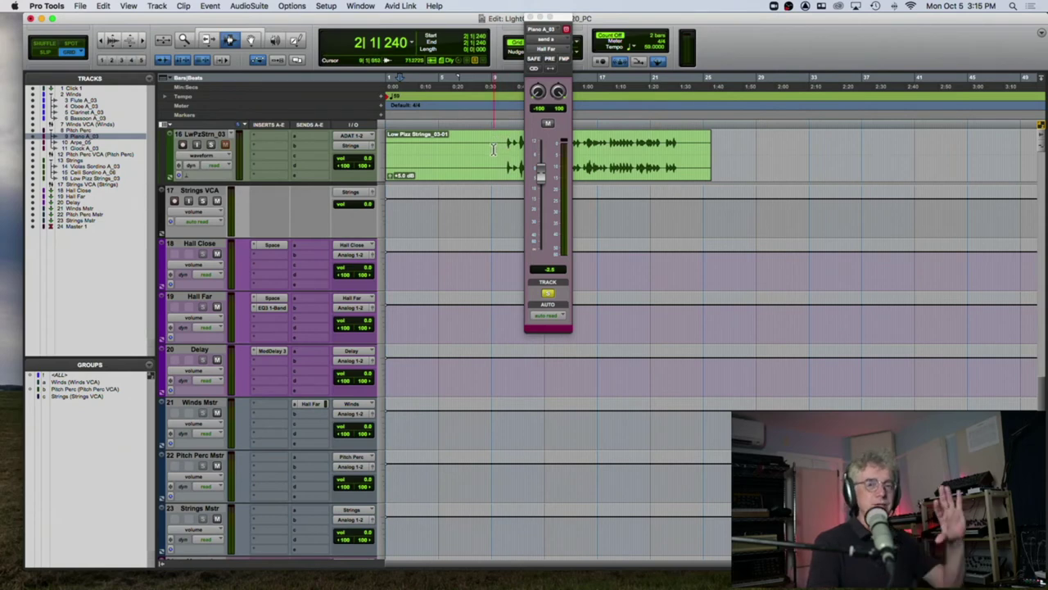
Review the Hall Close reverb's level settings and the Hall Far EQ while playing the piano from 2|1|240.
{"action": "left_click", "coordinate": [270, 246]}
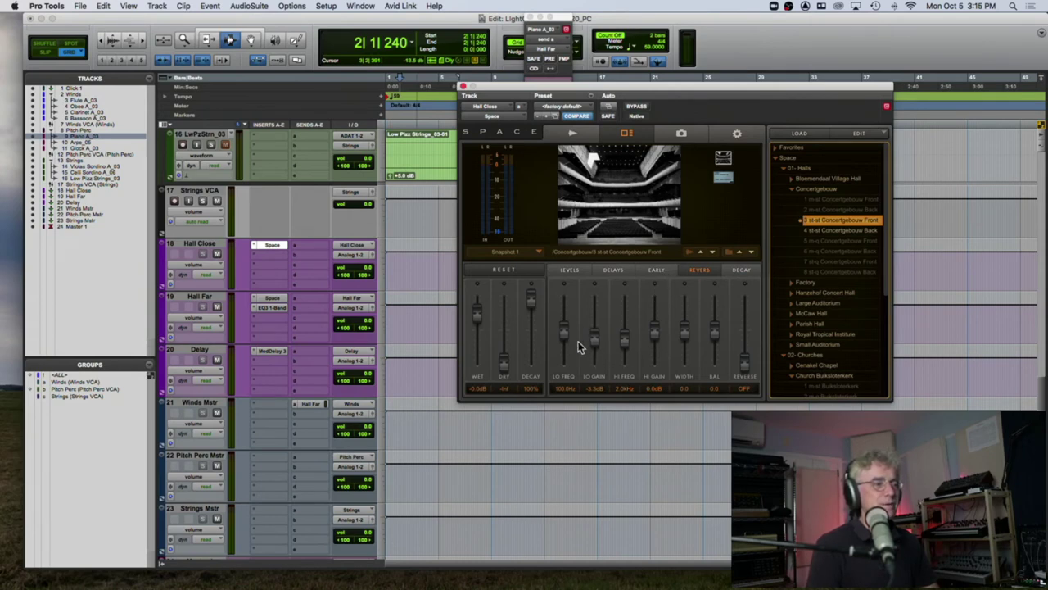
{"action": "left_click", "coordinate": [570, 271]}
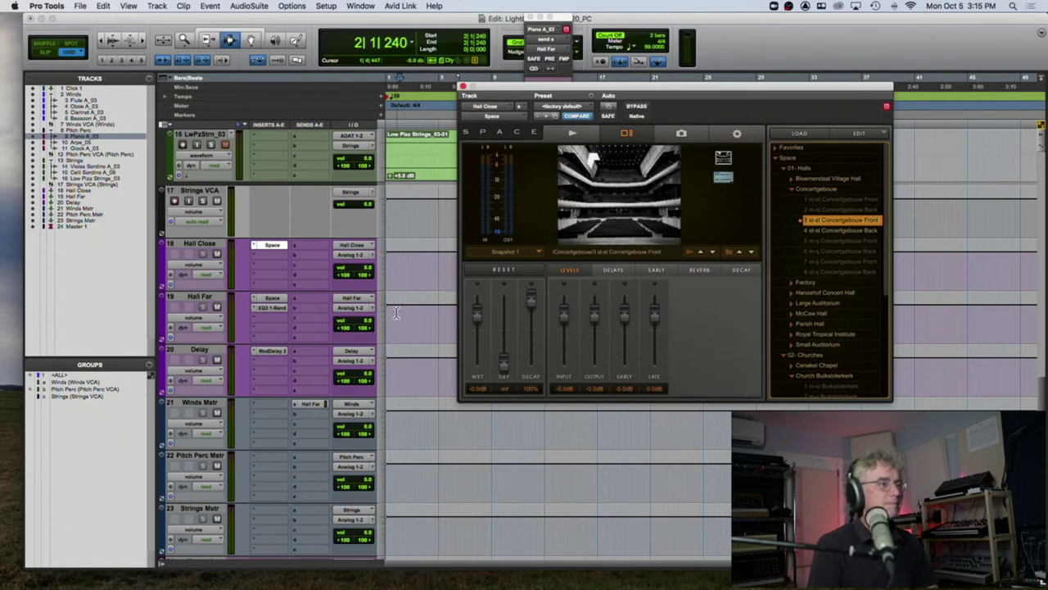
{"action": "left_click", "coordinate": [274, 308]}
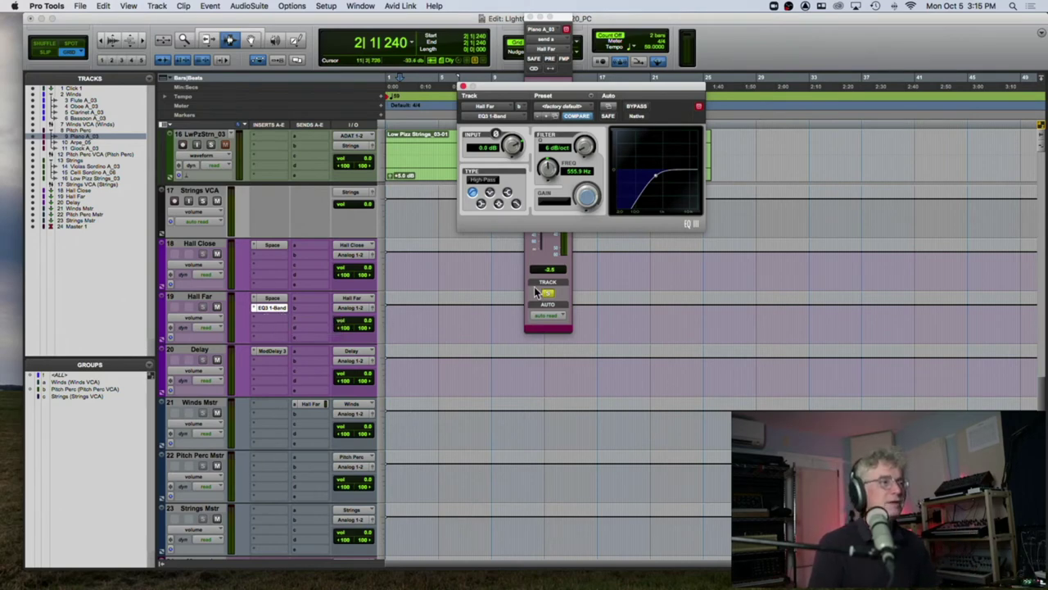
{"action": "key", "text": "space"}
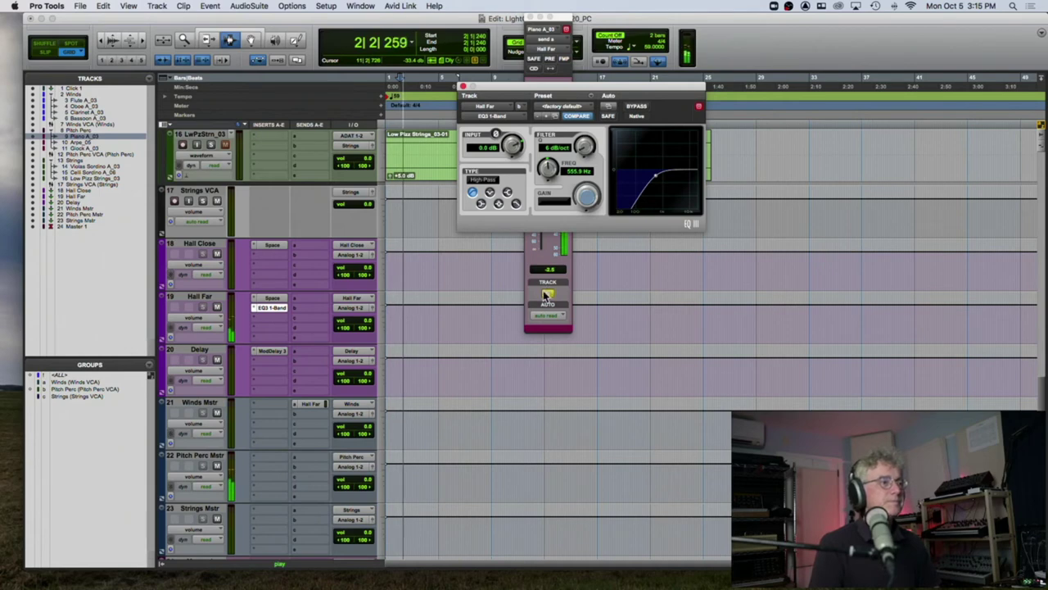
{"action": "left_click", "coordinate": [463, 86]}
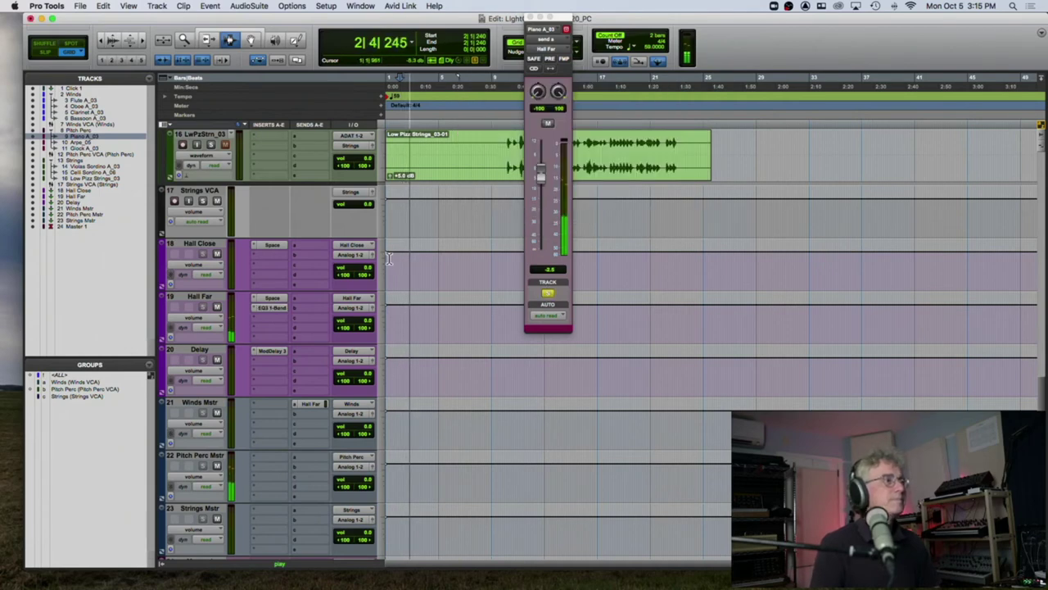
{"action": "scroll", "coordinate": [391, 261], "scroll_direction": "up", "scroll_amount": 3}
{"action": "key", "text": "space"}
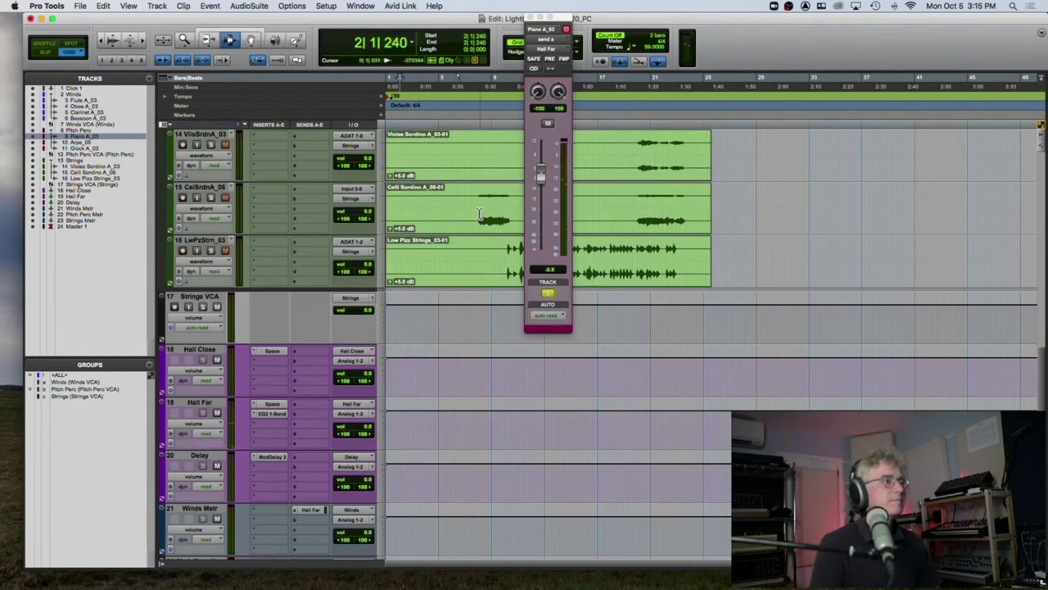
Close the Piano A_03 send window, play from 10|2|000 on Arpe_05, and release the piano's solo.
{"action": "scroll", "coordinate": [479, 216], "scroll_direction": "up", "scroll_amount": 5}
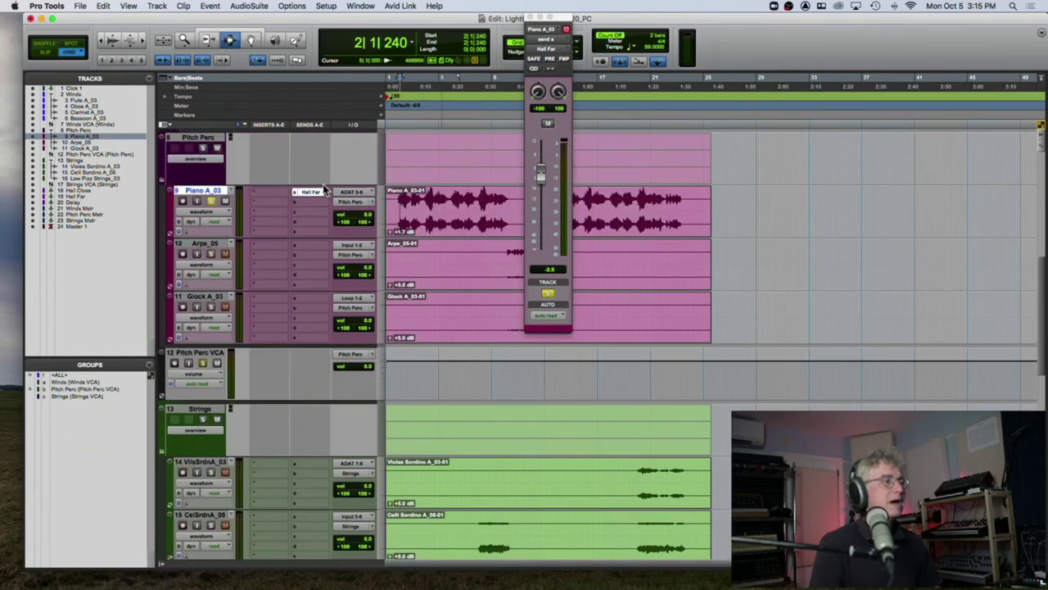
{"action": "left_click", "coordinate": [530, 18]}
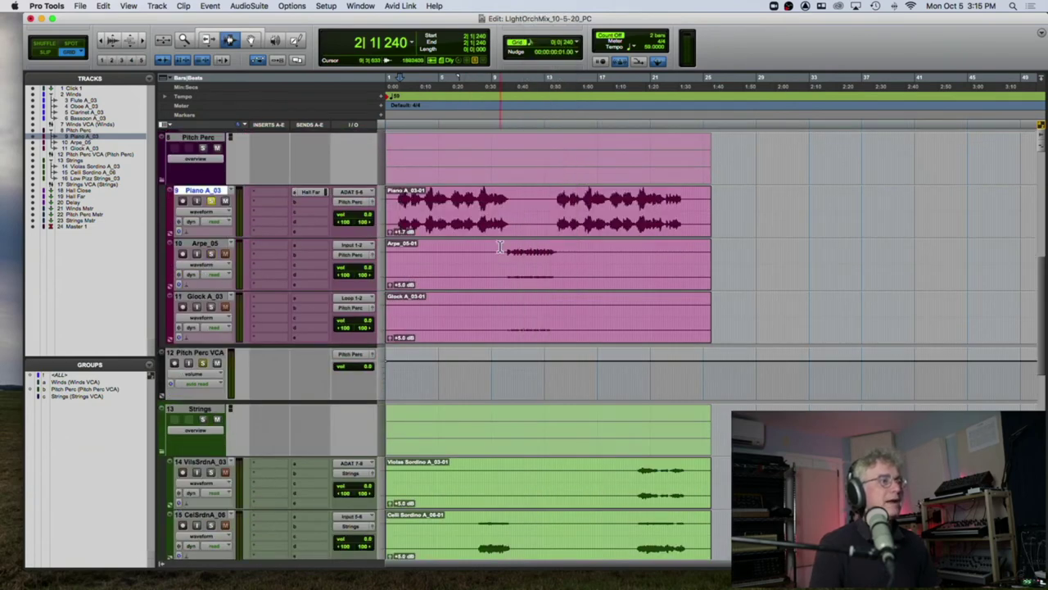
{"action": "left_click", "coordinate": [507, 248]}
{"action": "key", "text": "space"}
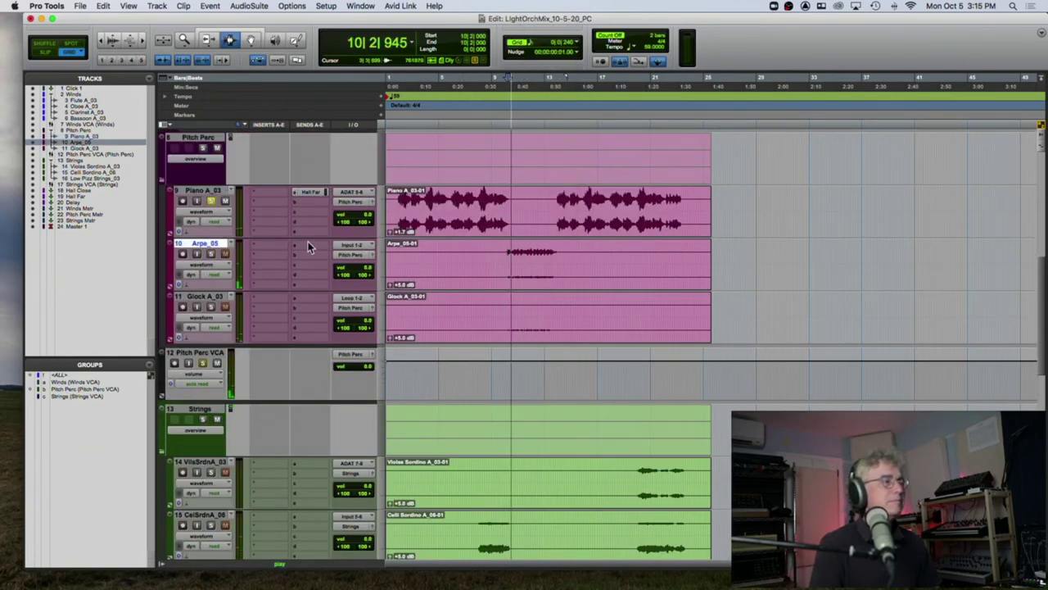
{"action": "key", "text": "space"}
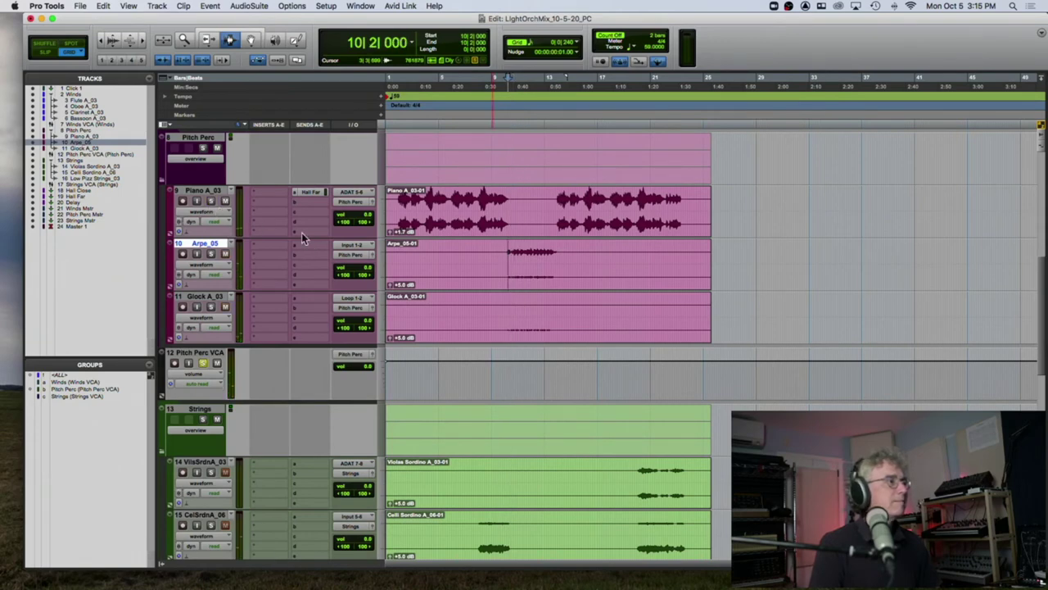
Add a Hall Close (Stereo) send to Arpe_05 and set its level to about -5.2 dB during playback.
{"action": "left_click", "coordinate": [299, 246]}
{"action": "mouse_move", "coordinate": [344, 255]}
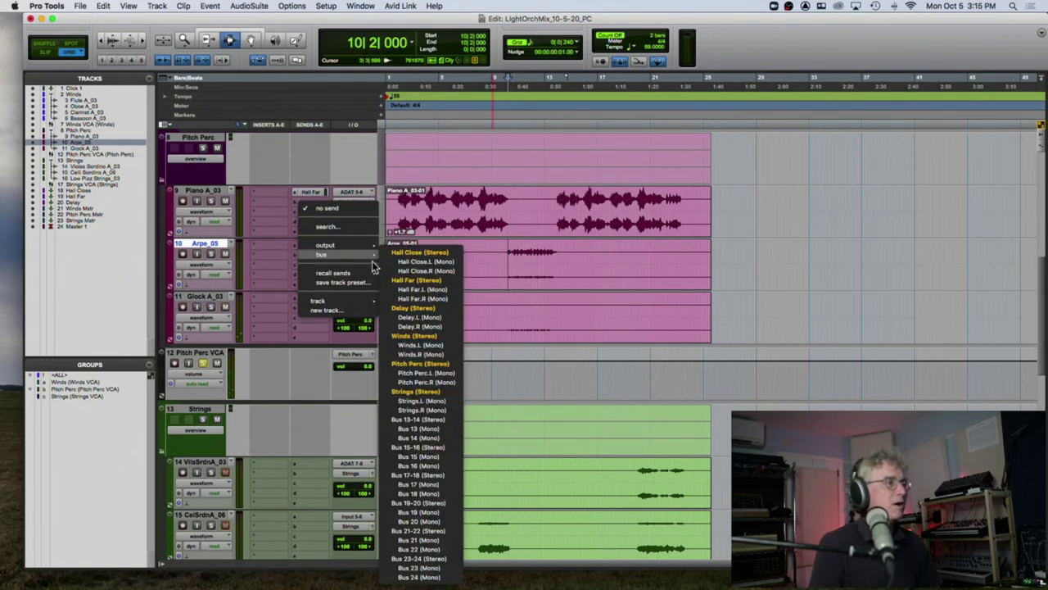
{"action": "left_click", "coordinate": [419, 254]}
{"action": "left_click_drag", "start_coordinate": [541, 249], "coordinate": [549, 182]}
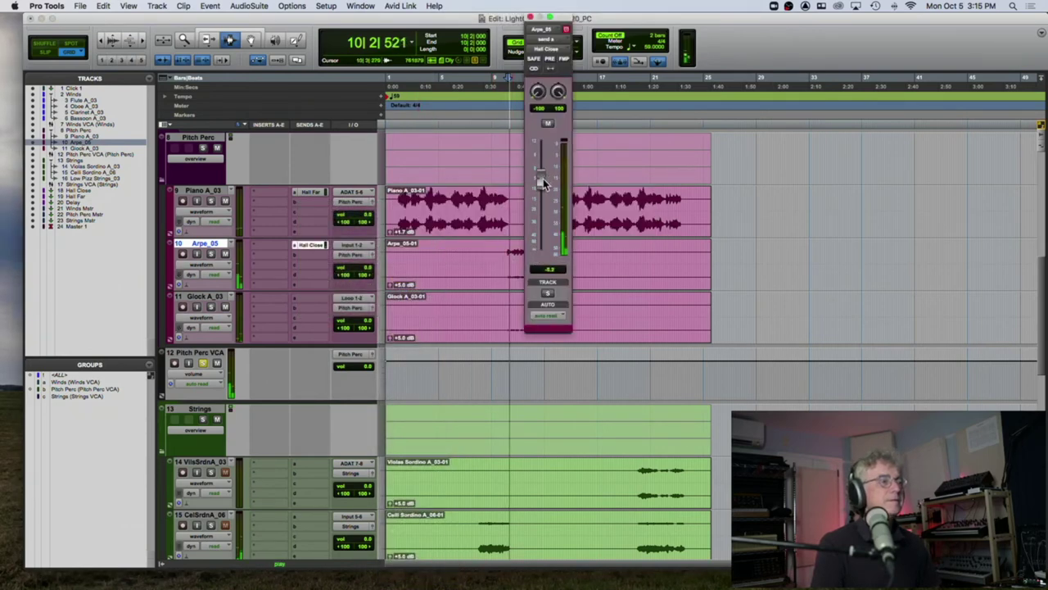
{"action": "key", "text": "space"}
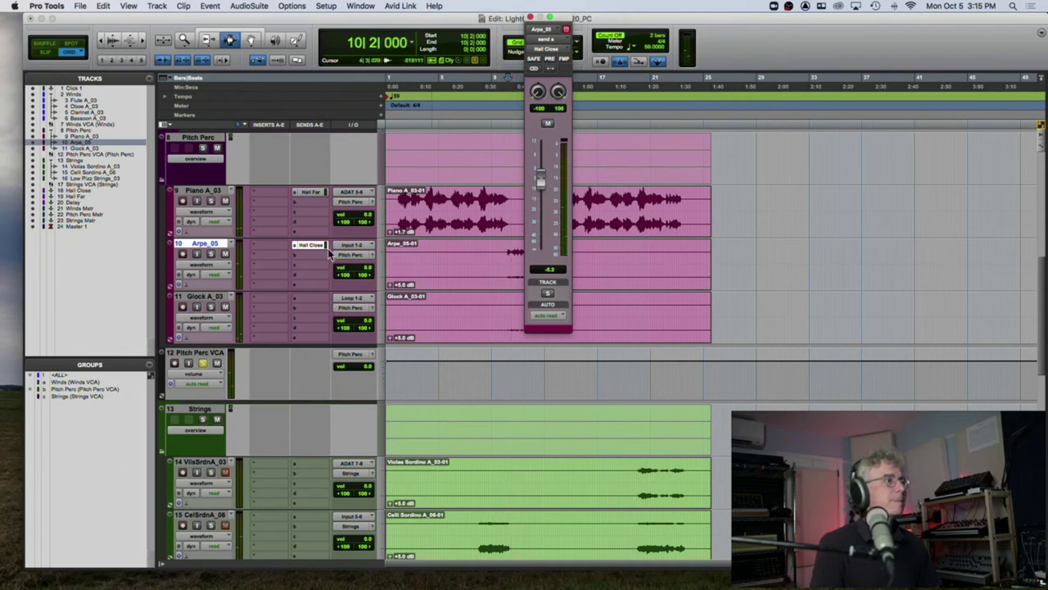
Copy the Hall Close send from Arpe_05 to the first send slot of Glock A_03.
{"action": "left_click", "coordinate": [307, 299]}
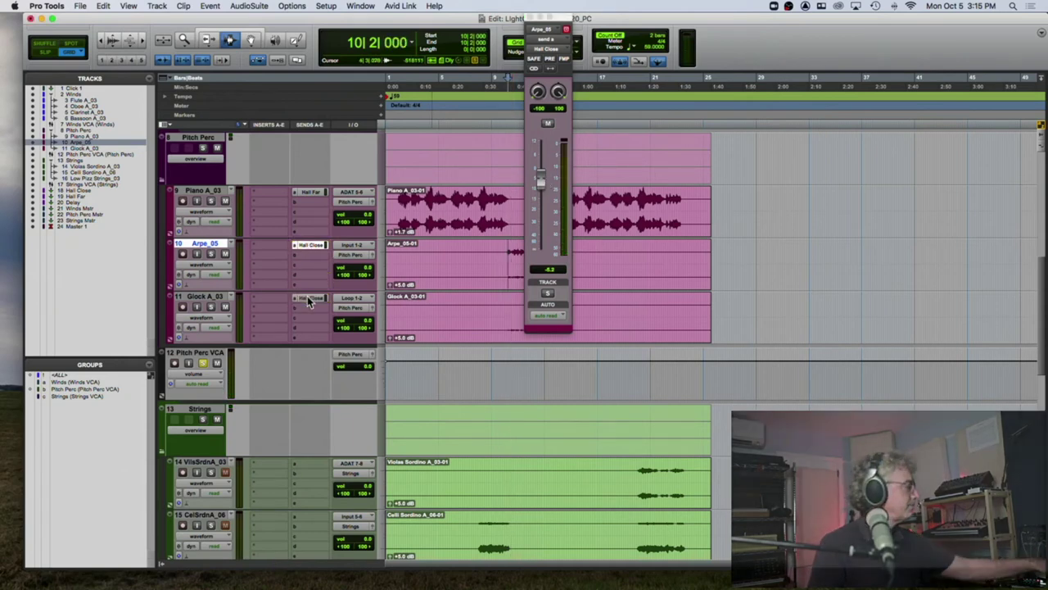
{"action": "left_click", "coordinate": [314, 270]}
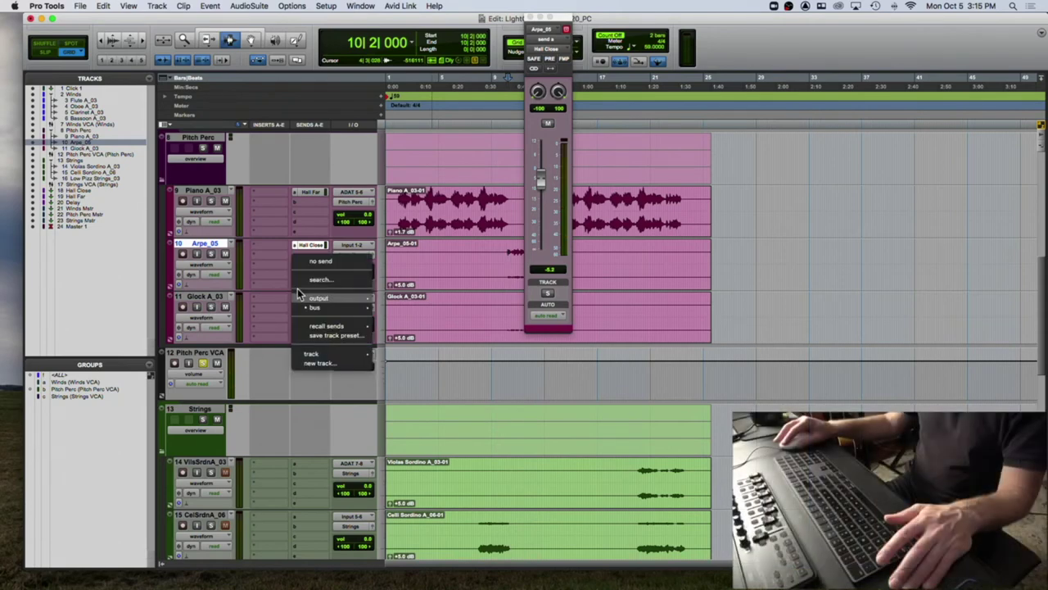
{"action": "left_click", "coordinate": [319, 270]}
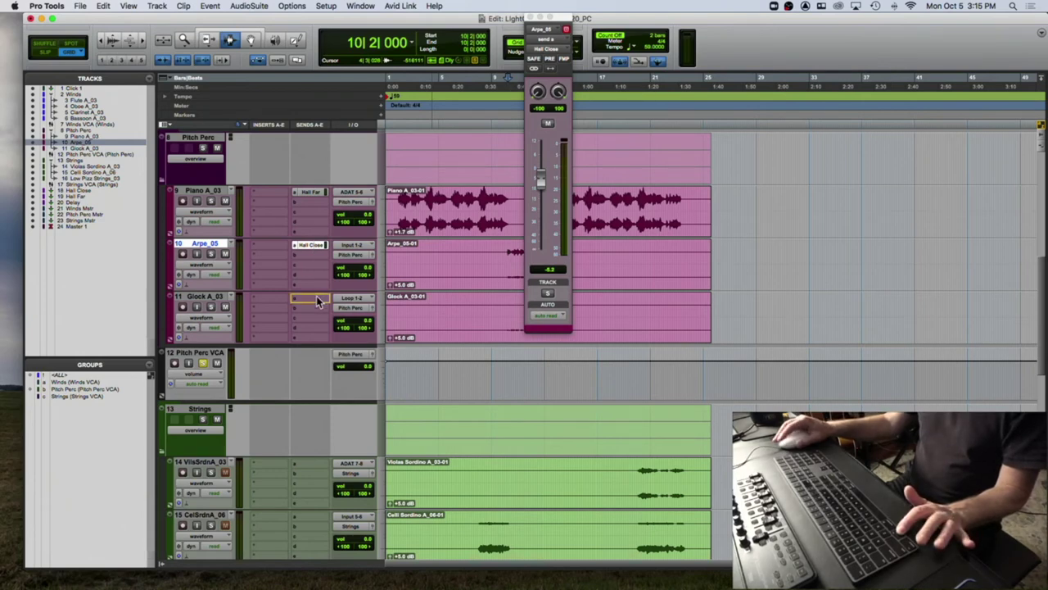
Close the Arpe_05 send window, solo Arpe_05 and Glock A_03, and play them from 10|2|000.
{"action": "key", "text": "space"}
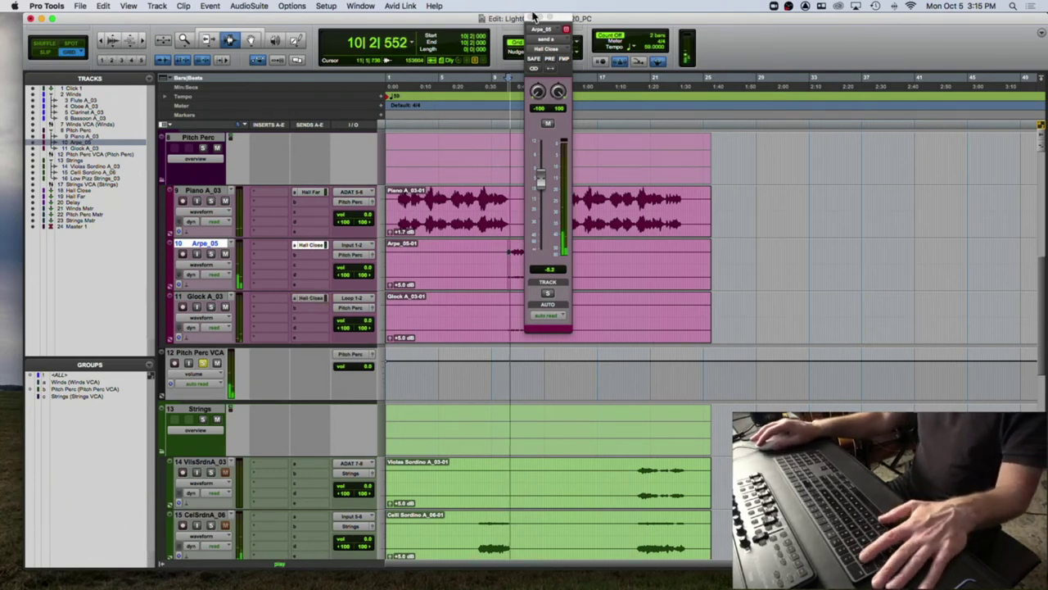
{"action": "left_click", "coordinate": [529, 17]}
{"action": "key", "text": "space"}
{"action": "key", "text": "space"}
{"action": "key", "text": "space"}
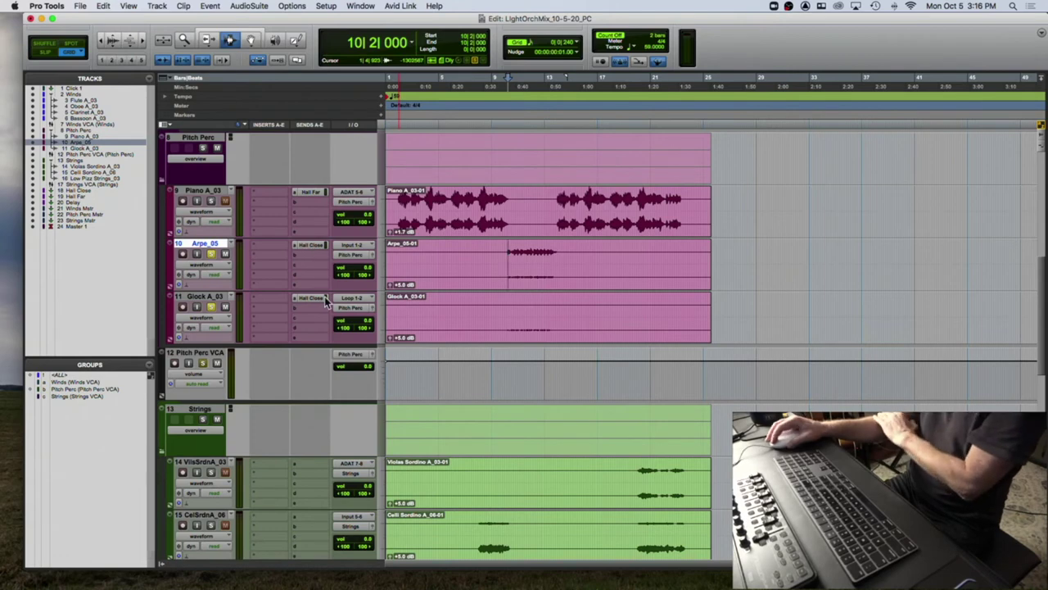
Raise the Glock A_03 clip gain to +10.3 dB while auditioning it with the soloed harp from bar 10.
{"action": "left_click", "coordinate": [512, 328]}
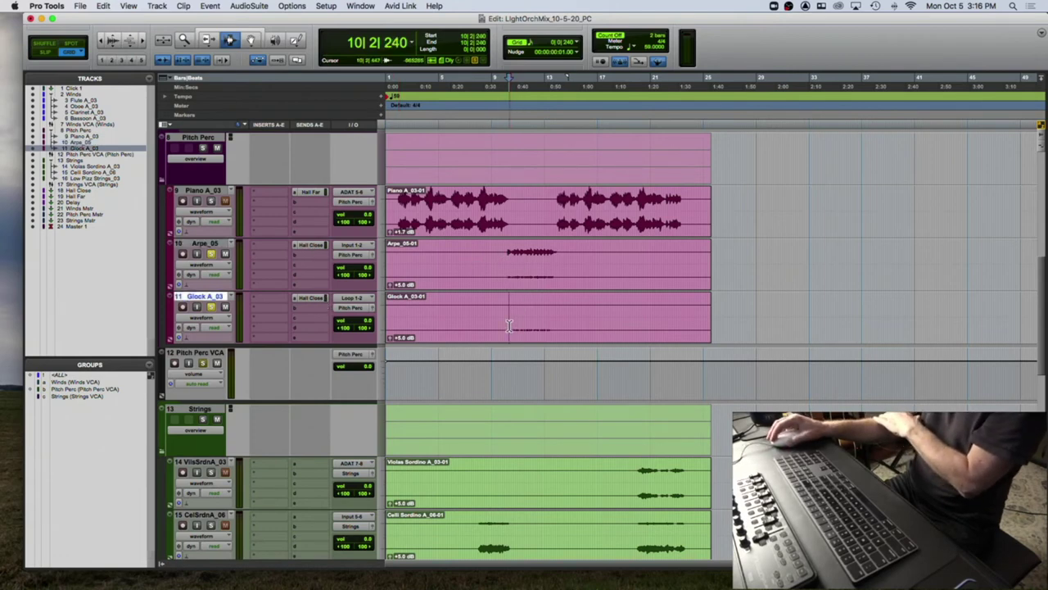
{"action": "left_click", "coordinate": [390, 338]}
{"action": "key", "text": "space"}
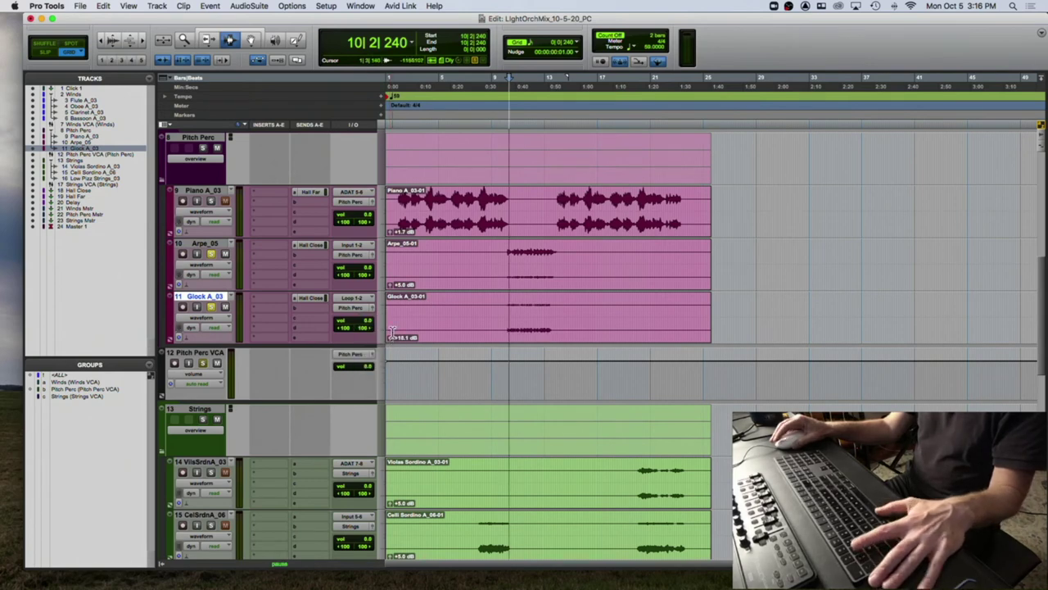
{"action": "left_click_drag", "start_coordinate": [391, 338], "coordinate": [389, 346]}
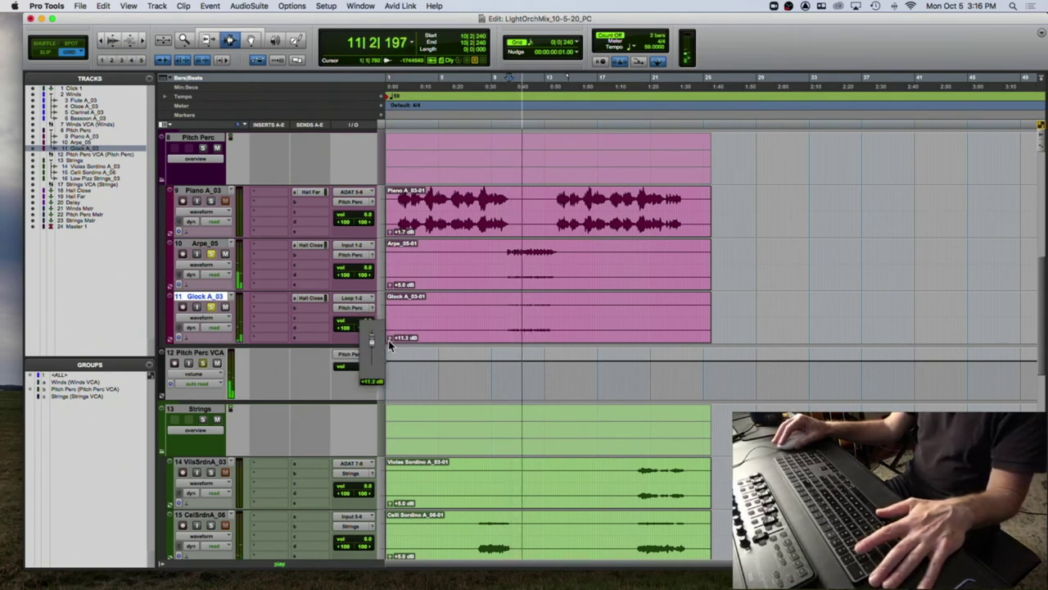
{"action": "left_click_drag", "start_coordinate": [390, 346], "coordinate": [393, 343]}
{"action": "key", "text": "space"}
{"action": "key", "text": "space"}
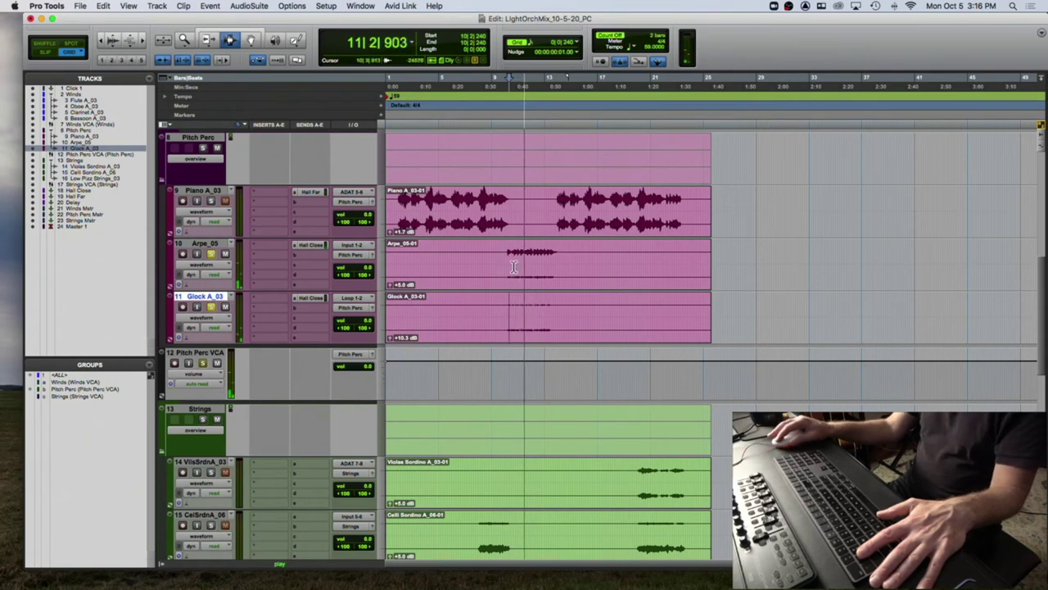
Clear all track solos, stop playback and mute the string section through the Strings VCA.
{"action": "left_click", "coordinate": [212, 305], "text": "alt"}
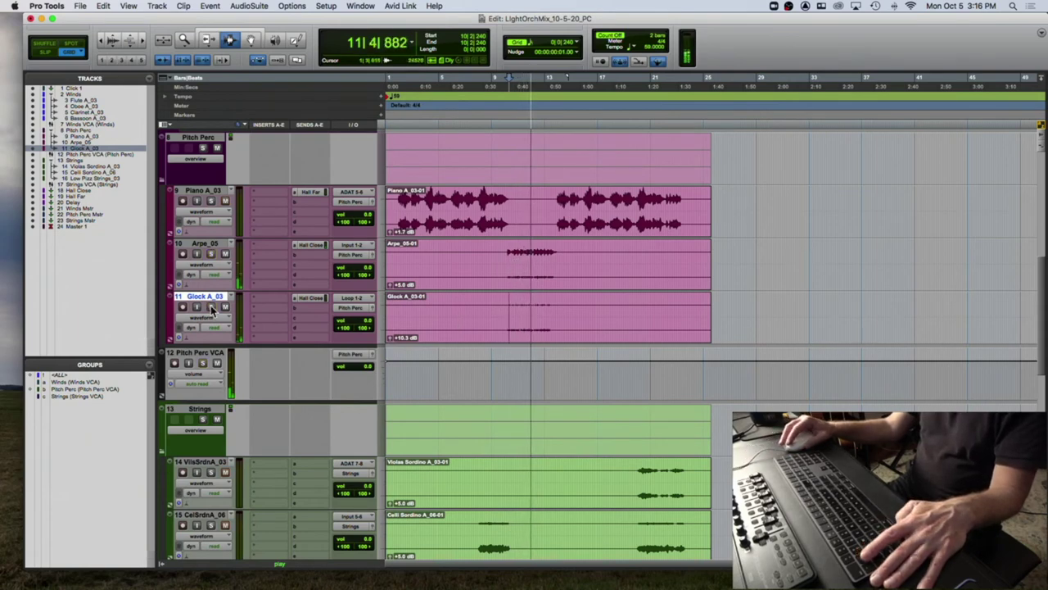
{"action": "key", "text": "space"}
{"action": "scroll", "coordinate": [240, 406], "scroll_direction": "down", "scroll_amount": 4}
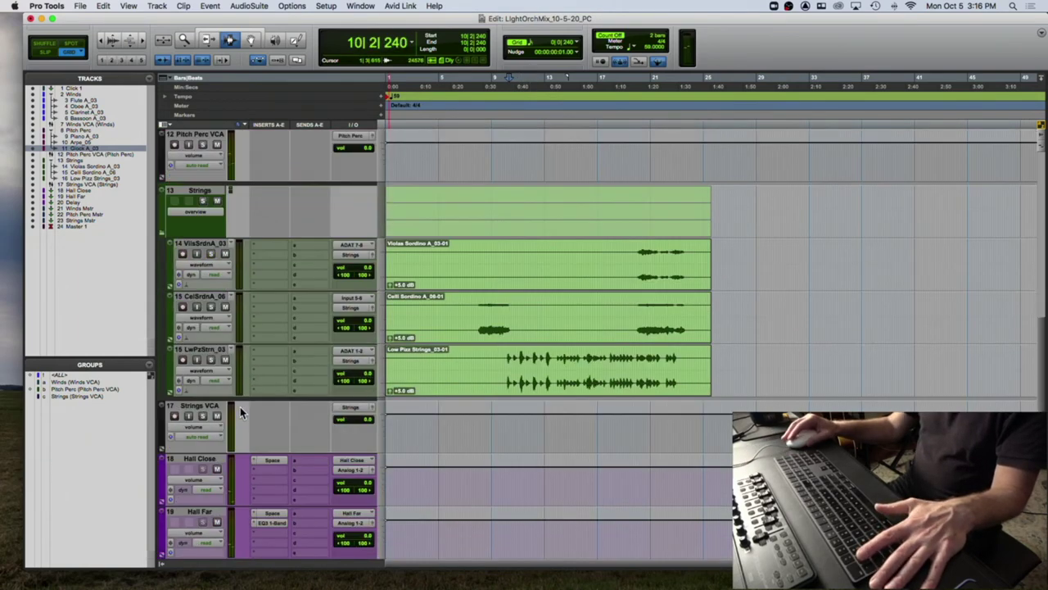
{"action": "left_click", "coordinate": [218, 417]}
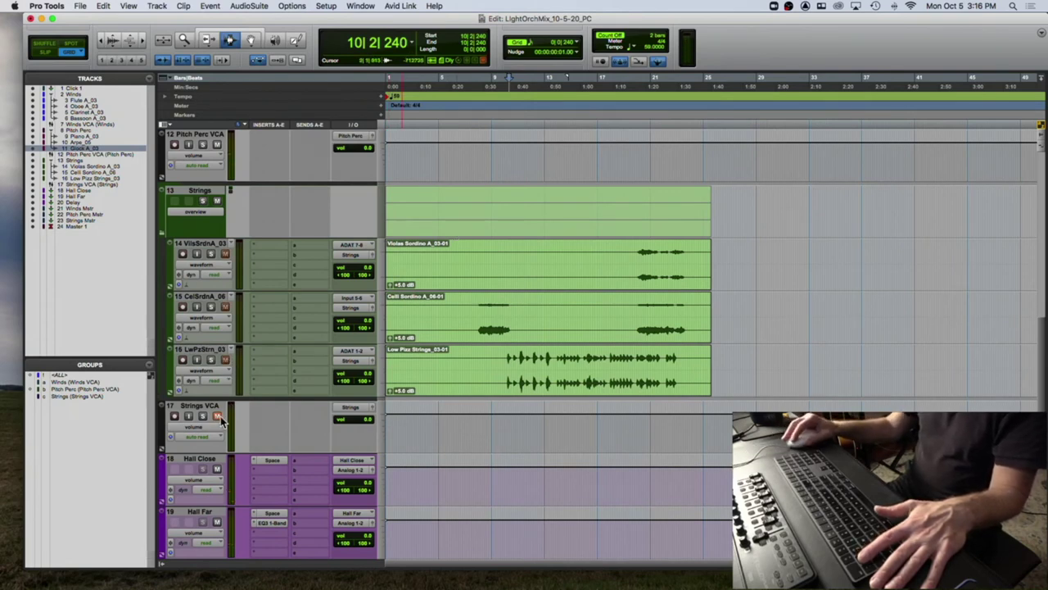
Play the opening of the piano part repeatedly from bar 2 to judge its level against the winds.
{"action": "scroll", "coordinate": [434, 327], "scroll_direction": "up", "scroll_amount": 4}
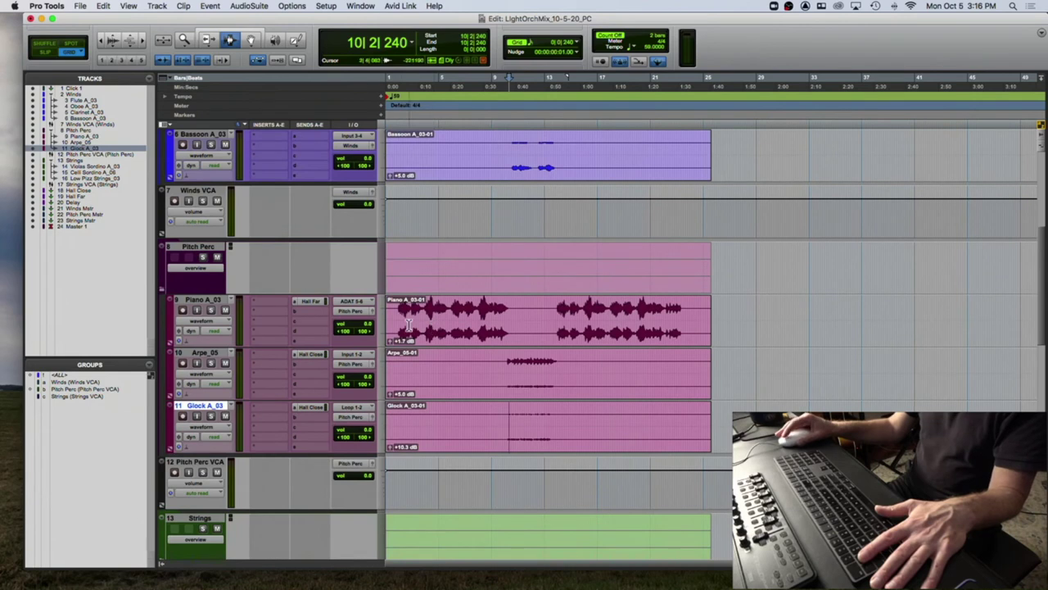
{"action": "left_click", "coordinate": [400, 326]}
{"action": "key", "text": "space"}
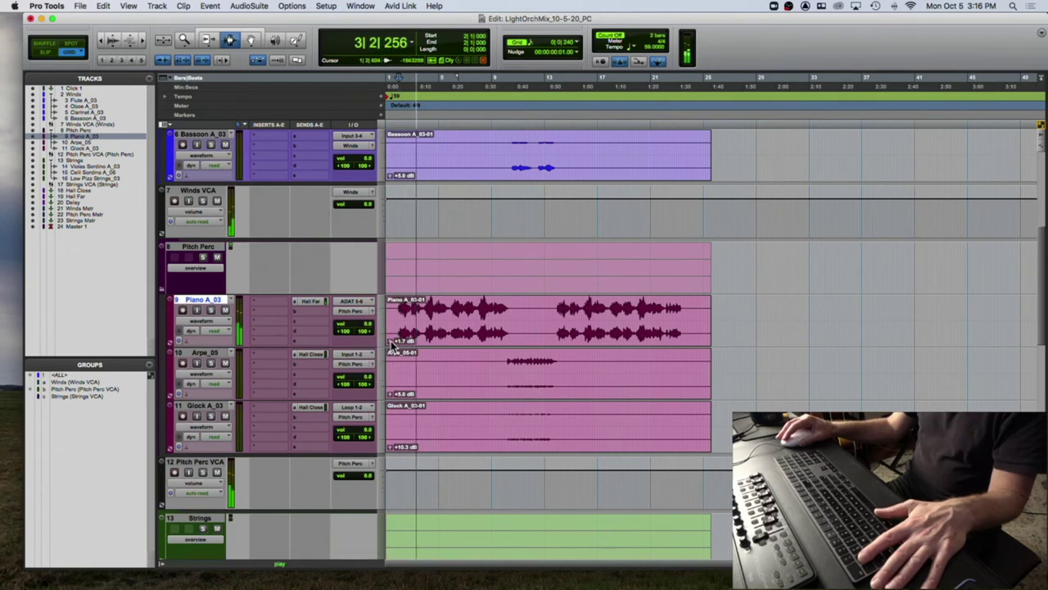
{"action": "key", "text": "space"}
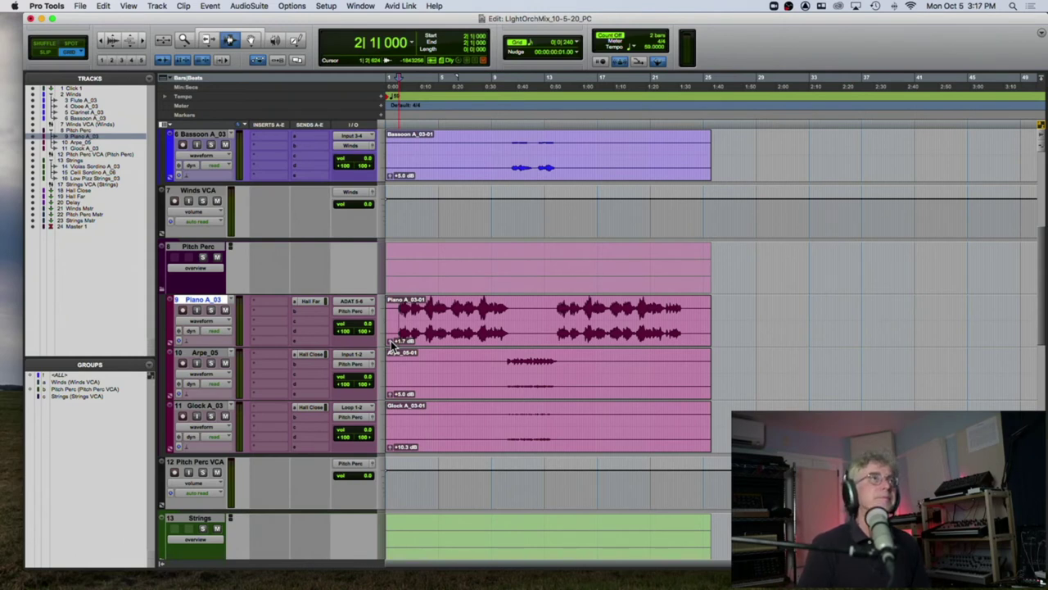
{"action": "key", "text": "space"}
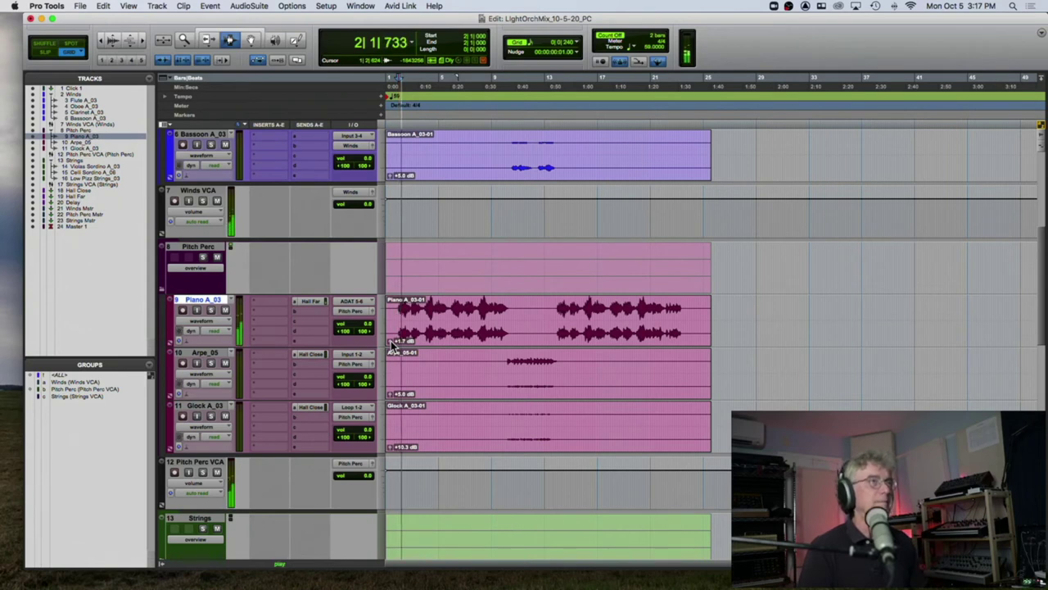
{"action": "key", "text": "space"}
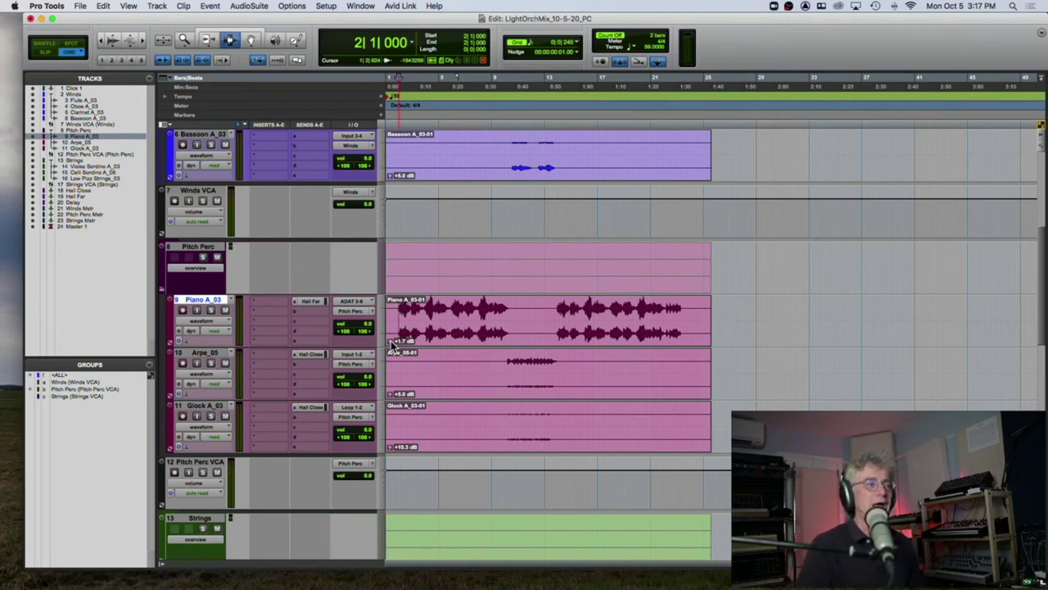
{"action": "key", "text": "space"}
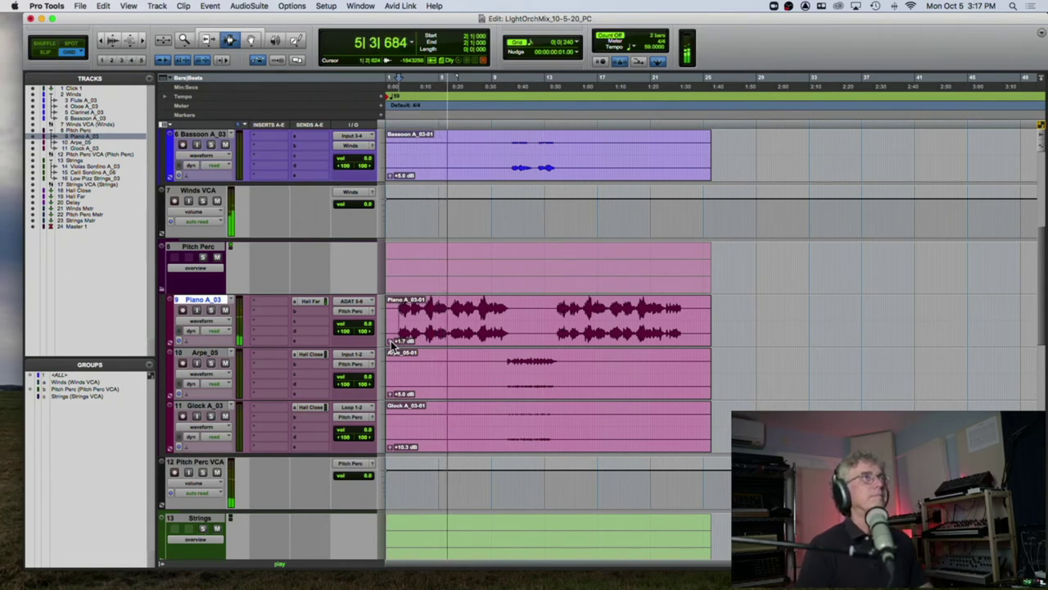
{"action": "key", "text": "space"}
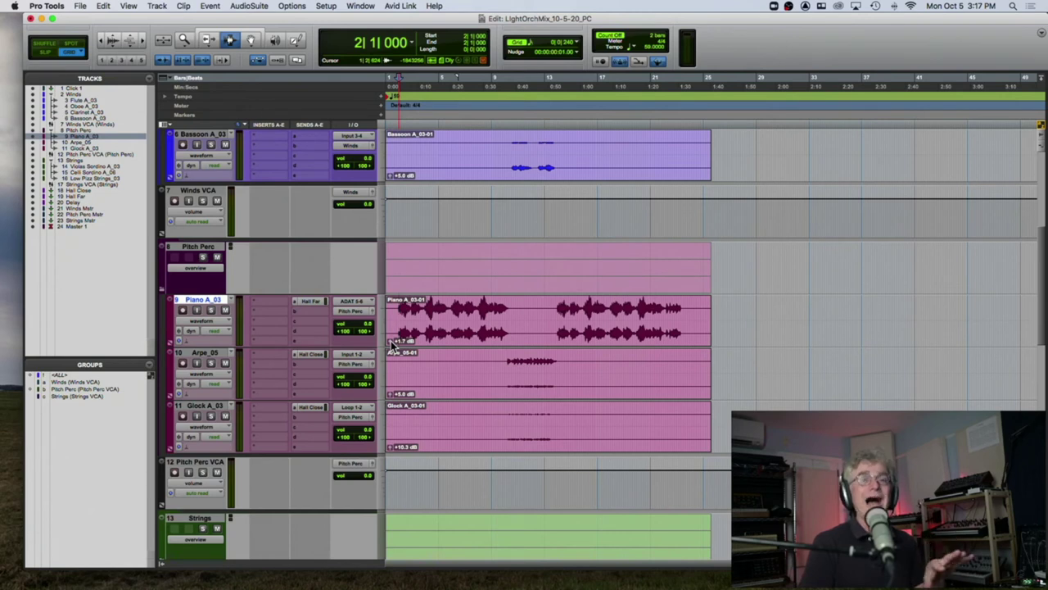
Set the edit mode to Slip with the Selector tool active, with the view closer on the start of the piano part.
{"action": "key", "text": "super+bracketright"}
{"action": "key", "text": "super+bracketright"}
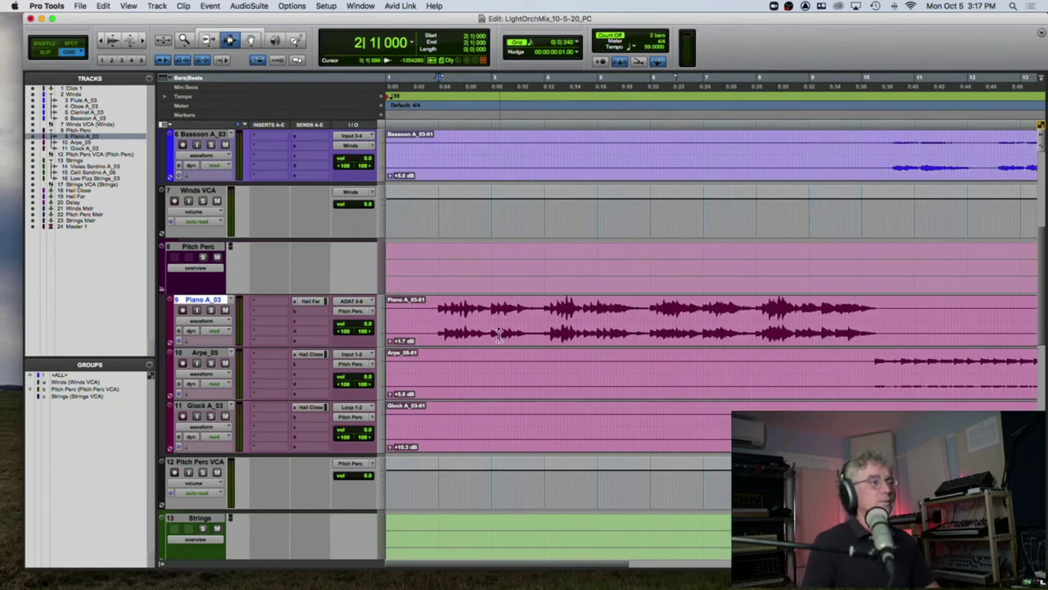
{"action": "left_click", "coordinate": [436, 321]}
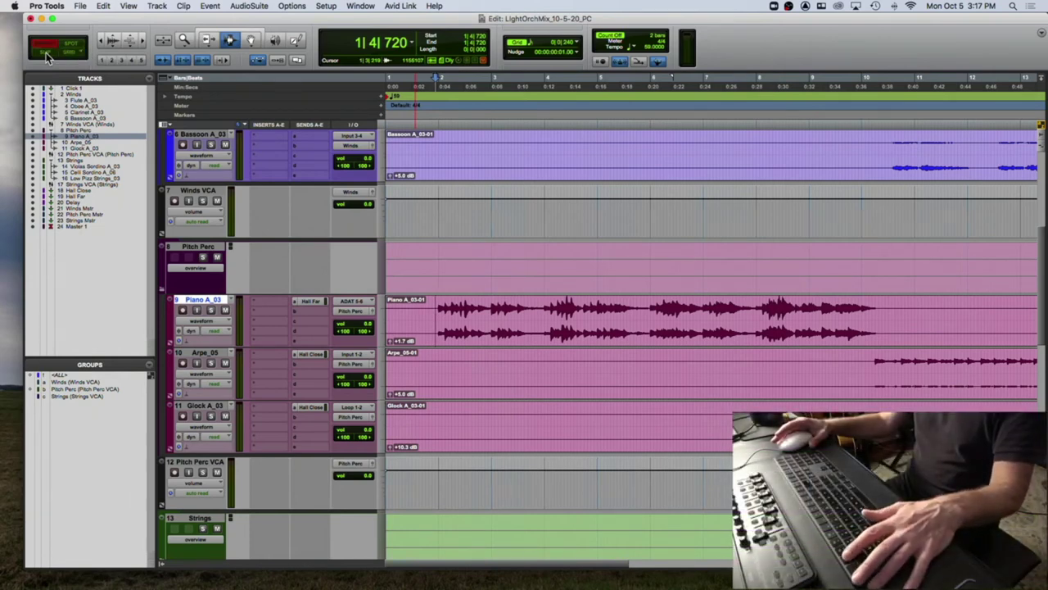
{"action": "left_click", "coordinate": [46, 53]}
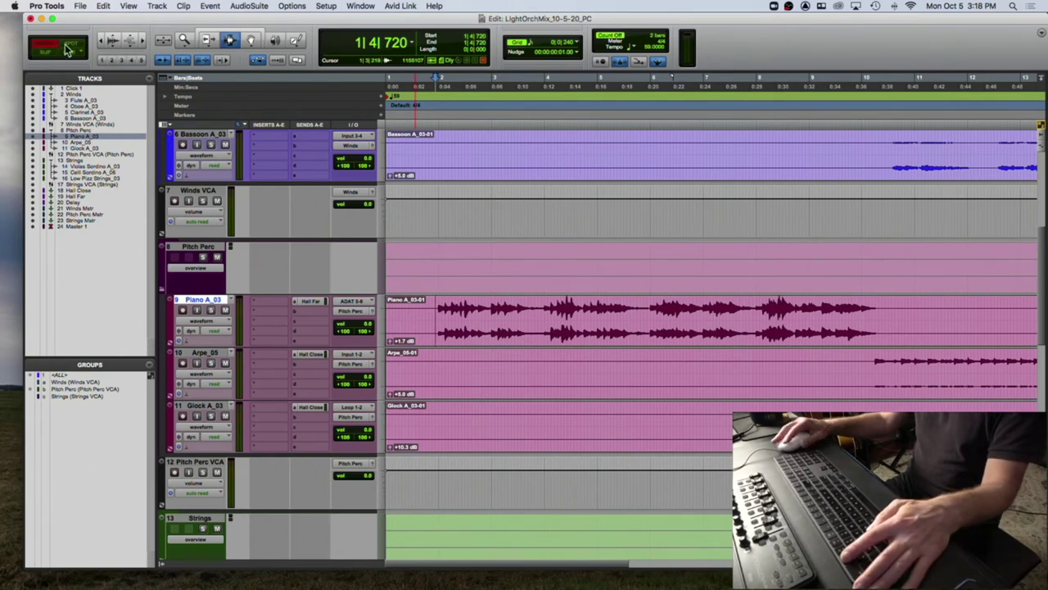
{"action": "left_click", "coordinate": [45, 53]}
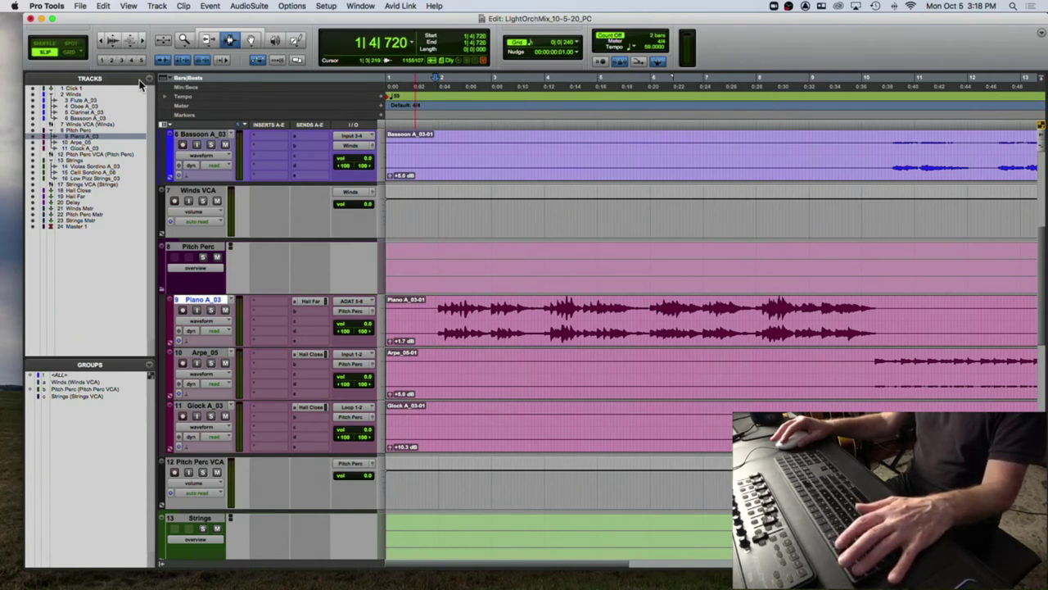
{"action": "key", "text": "F5"}
{"action": "key", "text": "F5"}
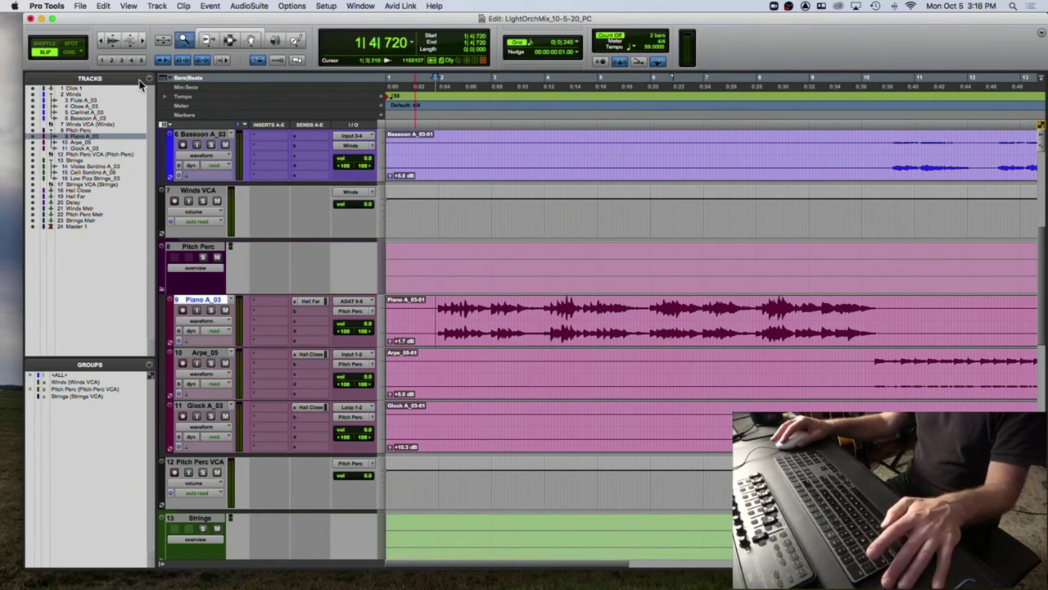
{"action": "key", "text": "F7"}
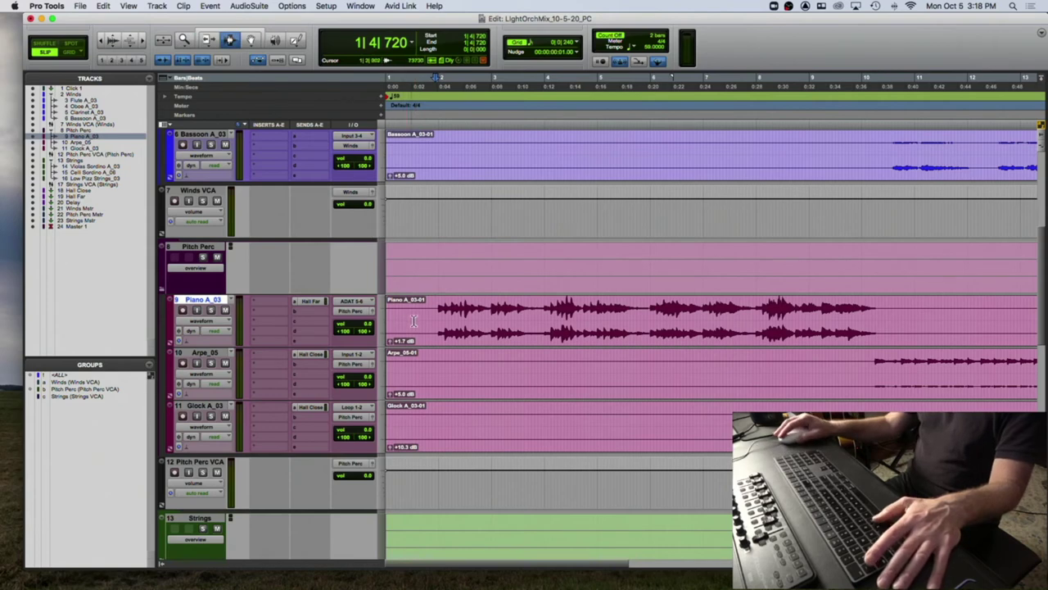
Listen to the first piano phrases from just before bar 2 through bar 4.
{"action": "left_click_drag", "start_coordinate": [439, 320], "coordinate": [467, 320]}
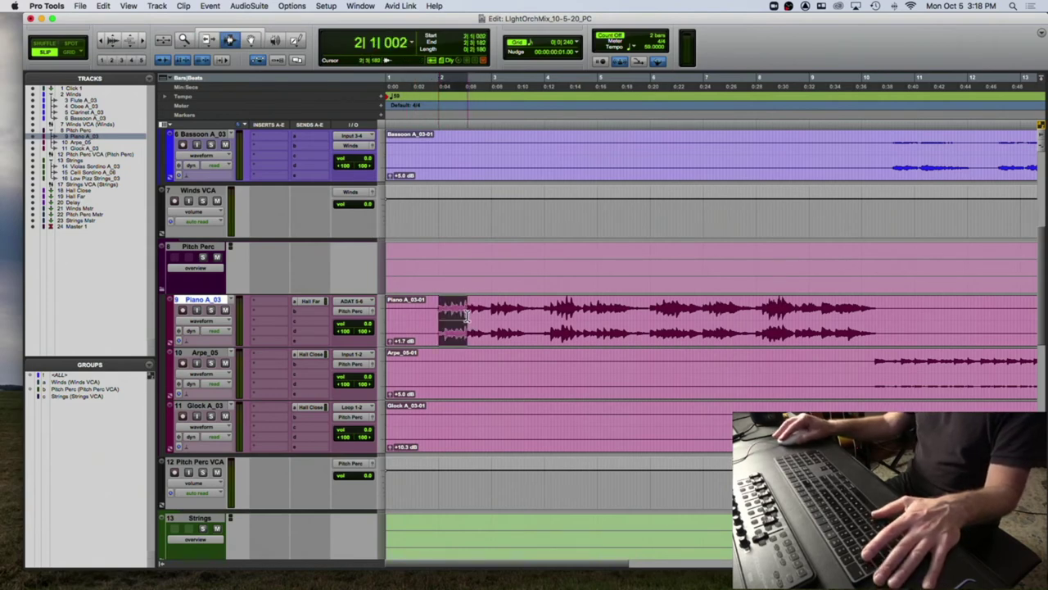
{"action": "left_click", "coordinate": [436, 315]}
{"action": "key", "text": "super+bracketright"}
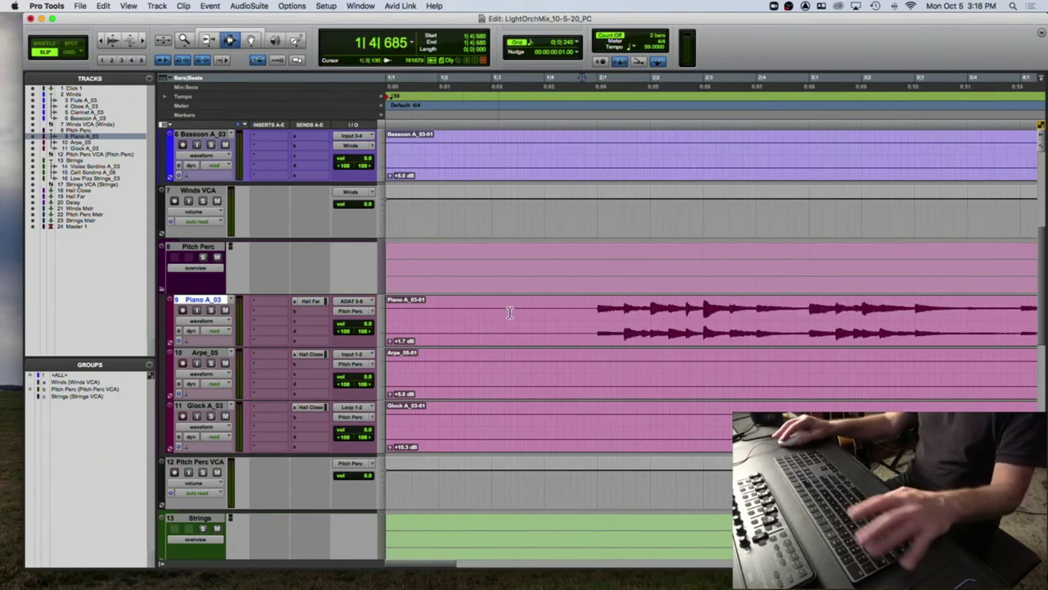
{"action": "key", "text": "space"}
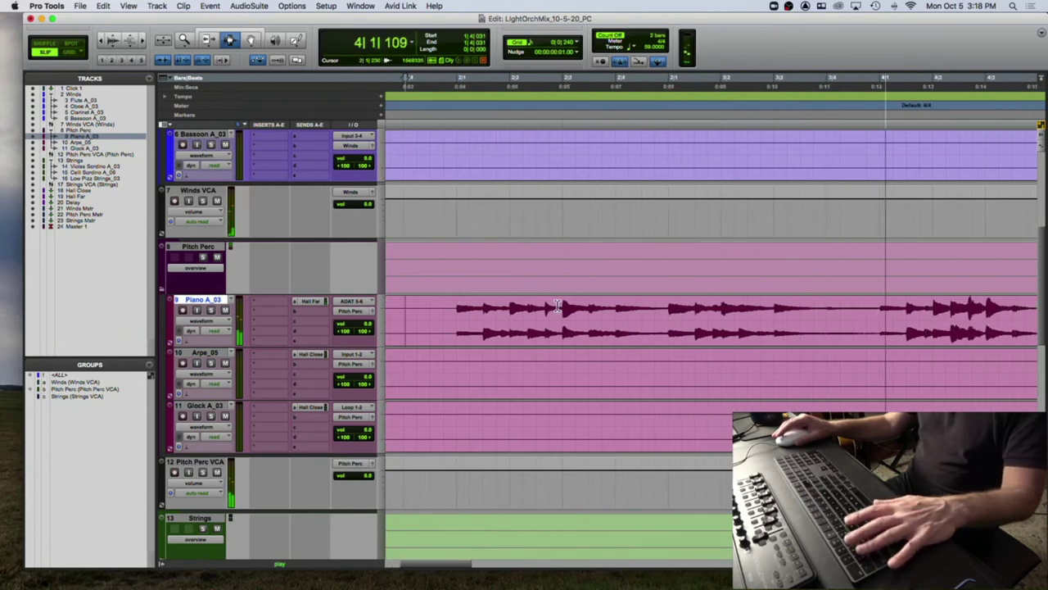
{"action": "key", "text": "super+bracketleft"}
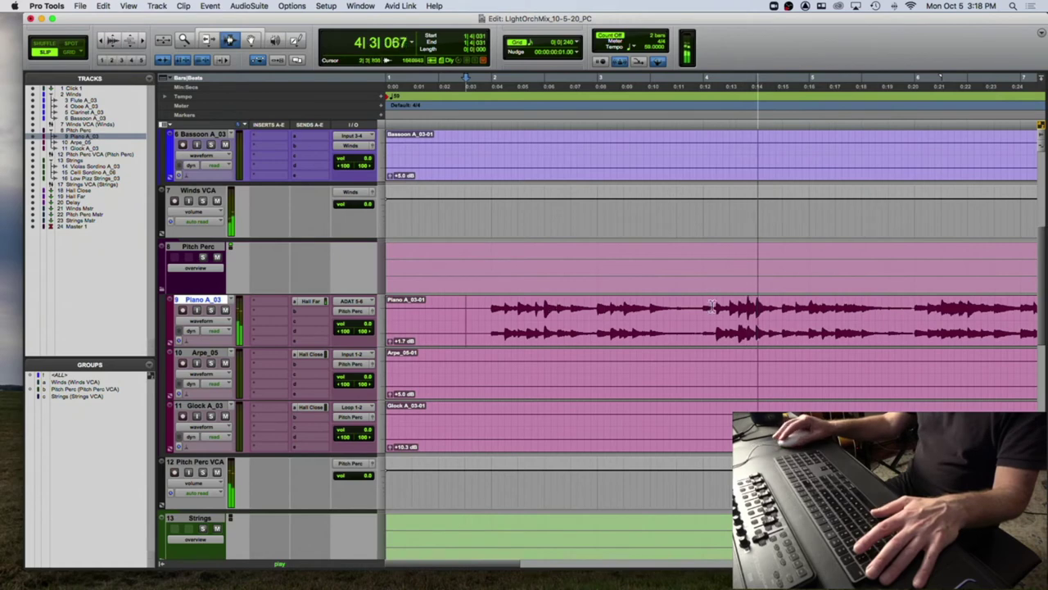
{"action": "key", "text": "space"}
Place the edit cursor just before the piano entry at bar 2 and enlarge the track heights.
{"action": "left_click", "coordinate": [489, 321]}
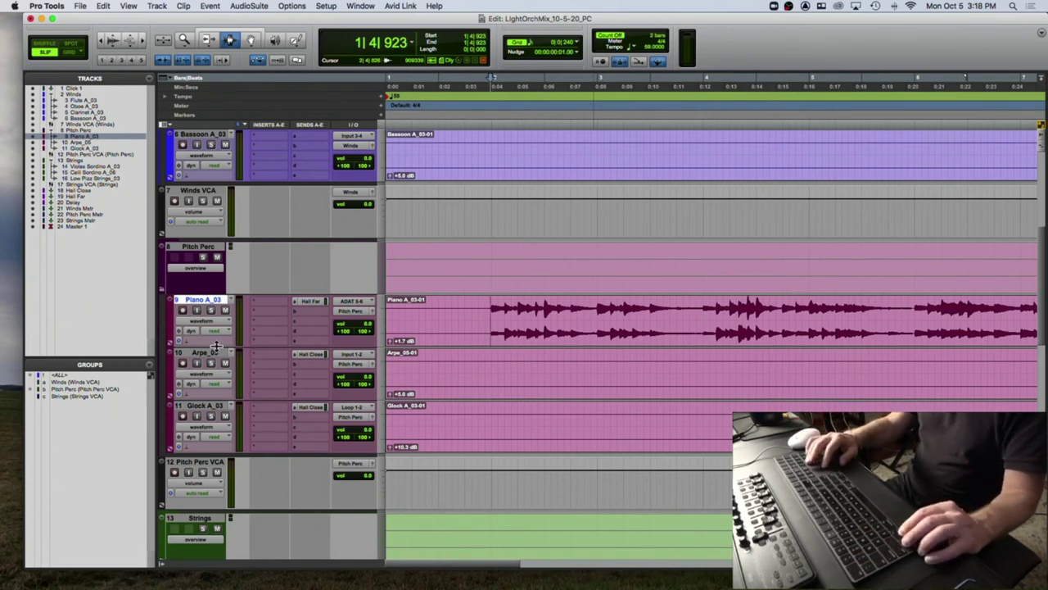
{"action": "key", "text": "KP_Decimal"}
{"action": "key", "text": "1"}
{"action": "key", "text": "KP_Decimal"}
{"action": "key", "text": "KP_Decimal"}
{"action": "key", "text": "2"}
{"action": "key", "text": "KP_Decimal"}
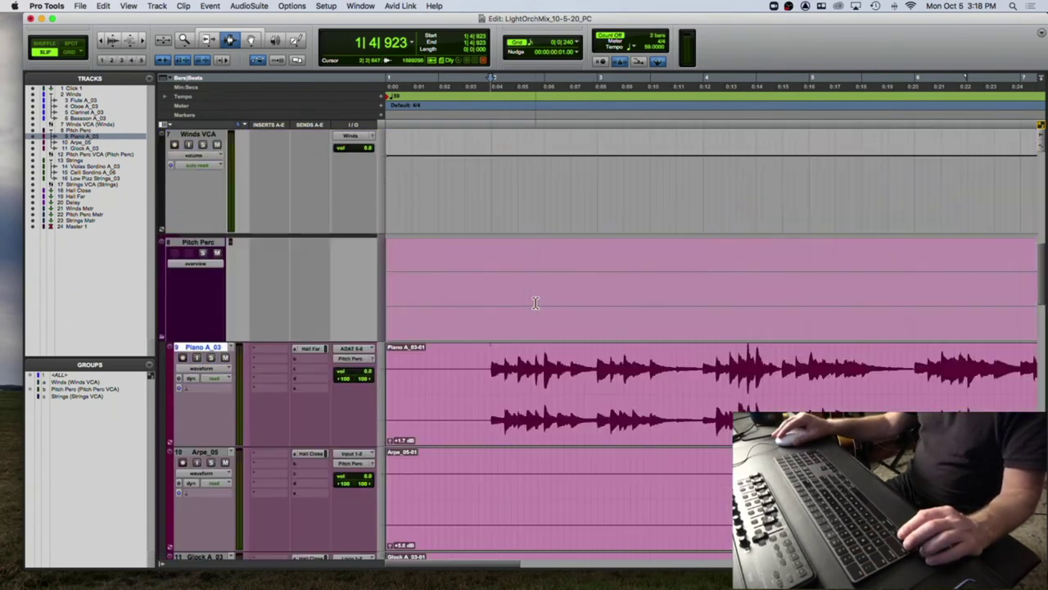
Separate the opening piano phrase from 1|4|804 to 3|4|947 into its own clip after auditioning the selection.
{"action": "left_click_drag", "start_coordinate": [709, 270], "coordinate": [765, 260]}
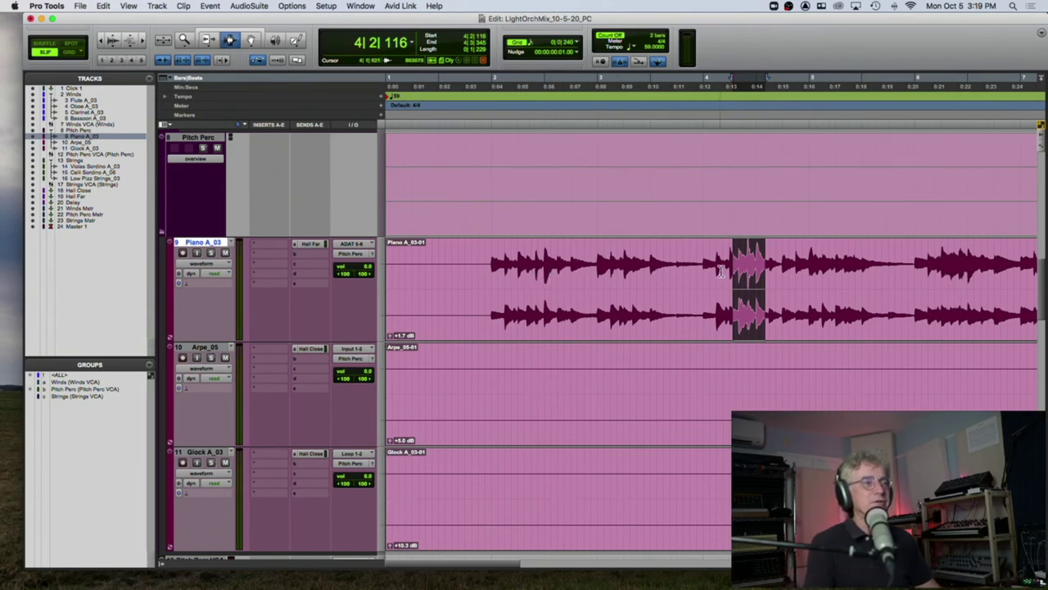
{"action": "left_click", "coordinate": [724, 268]}
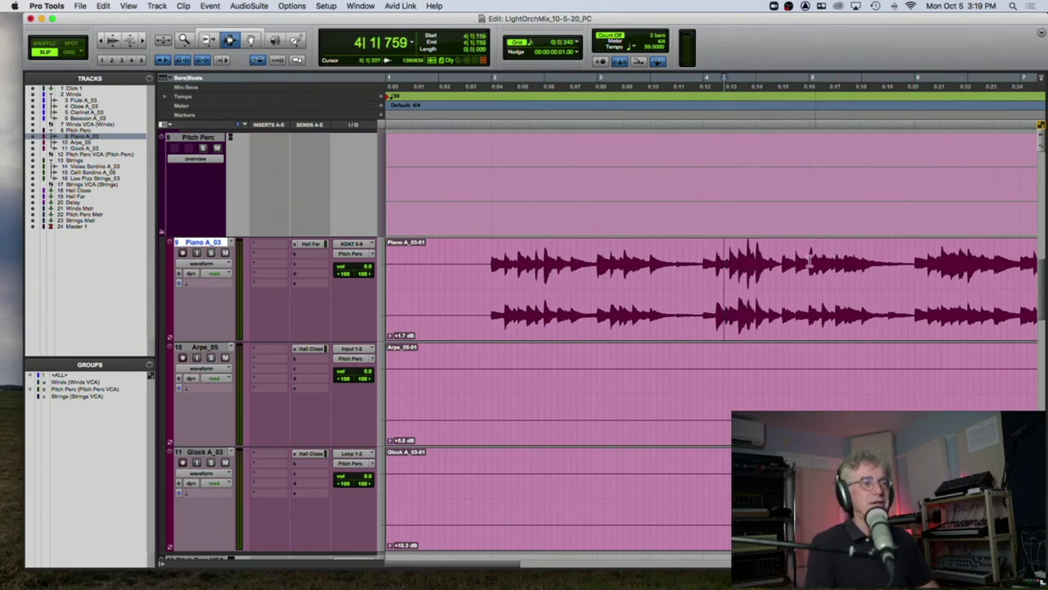
{"action": "left_click", "coordinate": [489, 283]}
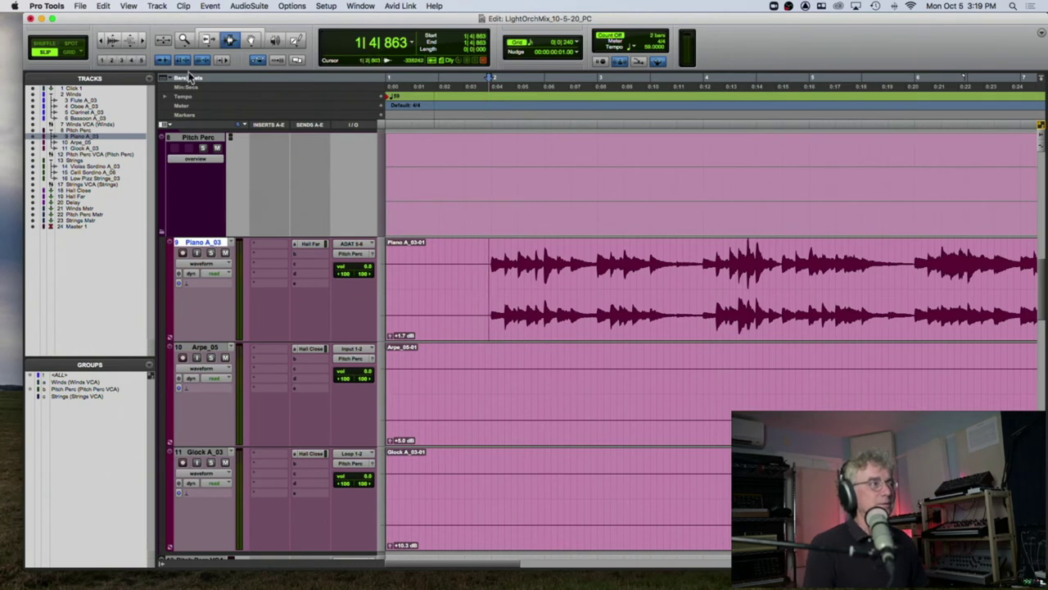
{"action": "left_click_drag", "start_coordinate": [486, 315], "coordinate": [702, 309]}
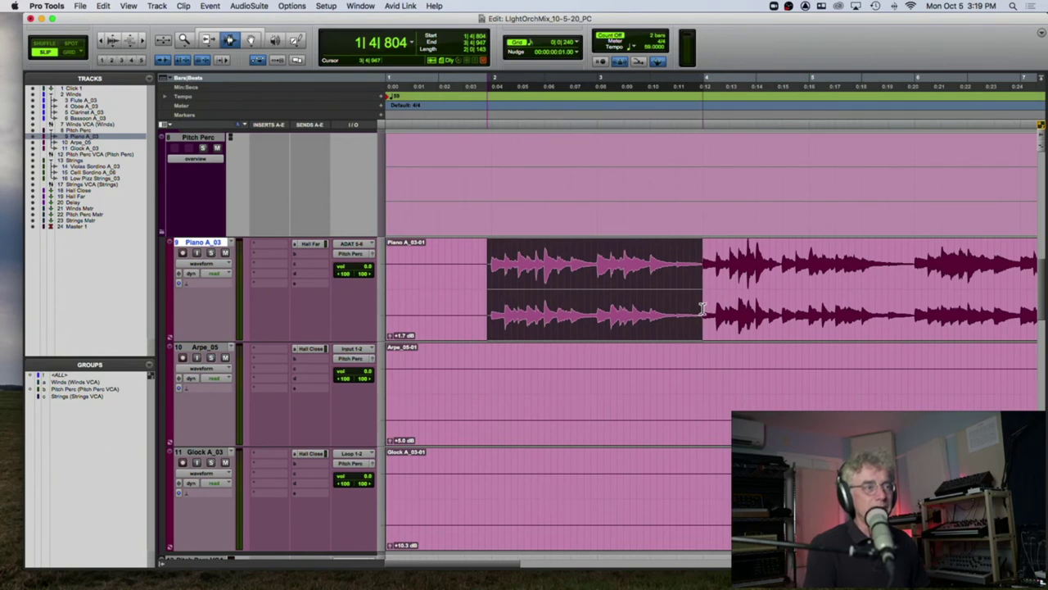
{"action": "key", "text": "space"}
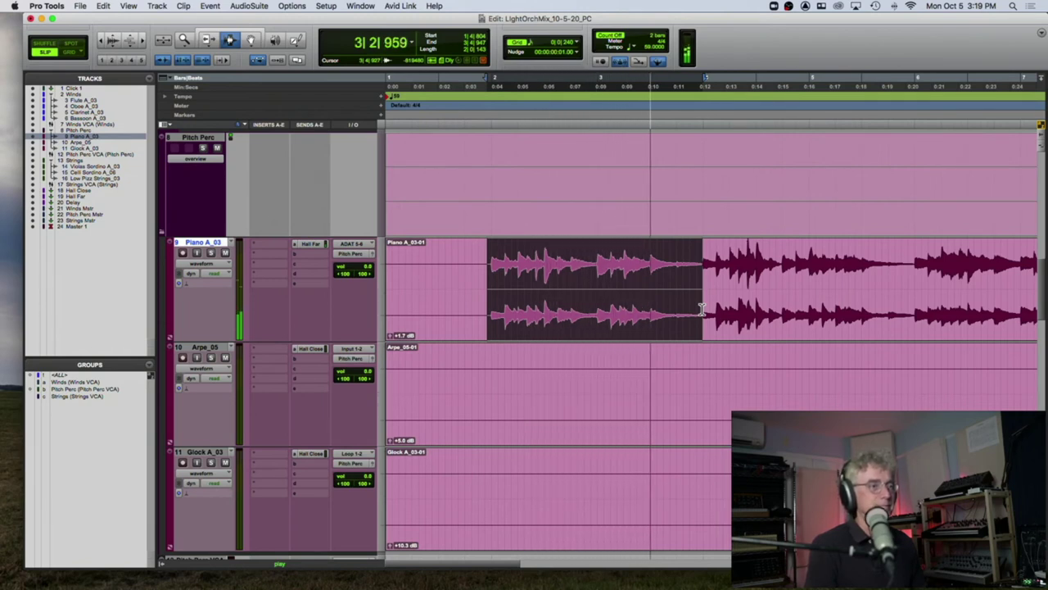
{"action": "key", "text": "space"}
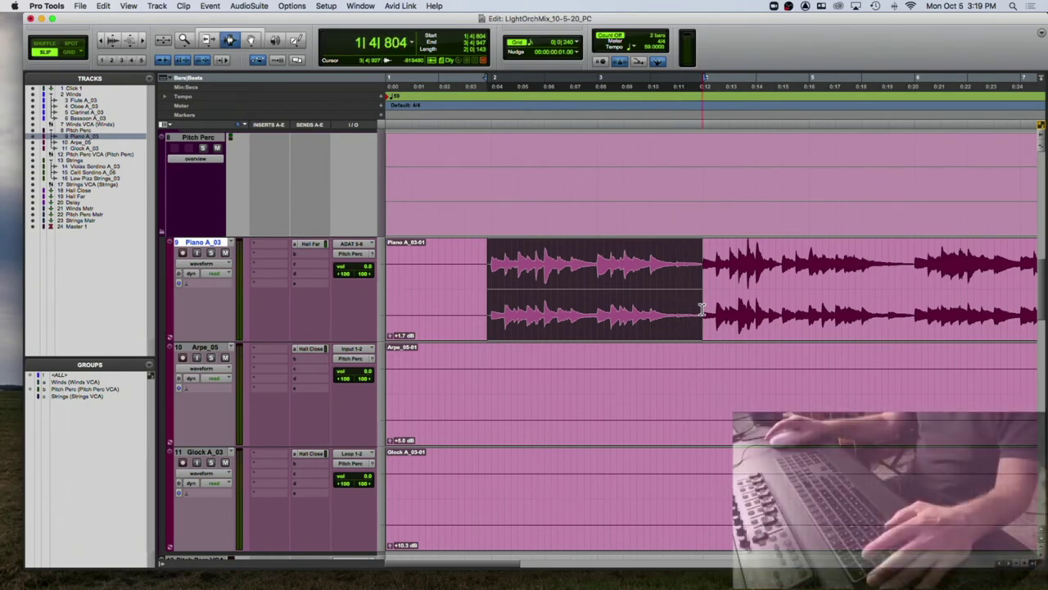
{"action": "key", "text": "super+e"}
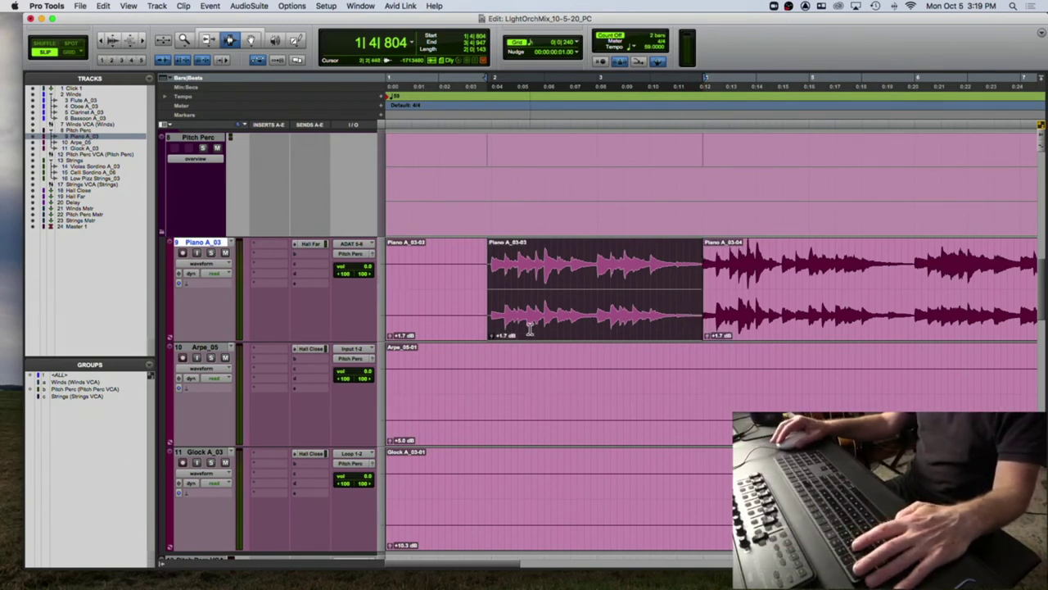
Lower the clip gain of the separated opening piano phrase to -2.6 dB during playback.
{"action": "left_click", "coordinate": [491, 336]}
{"action": "left_click_drag", "start_coordinate": [492, 337], "coordinate": [495, 342]}
{"action": "key", "text": "space"}
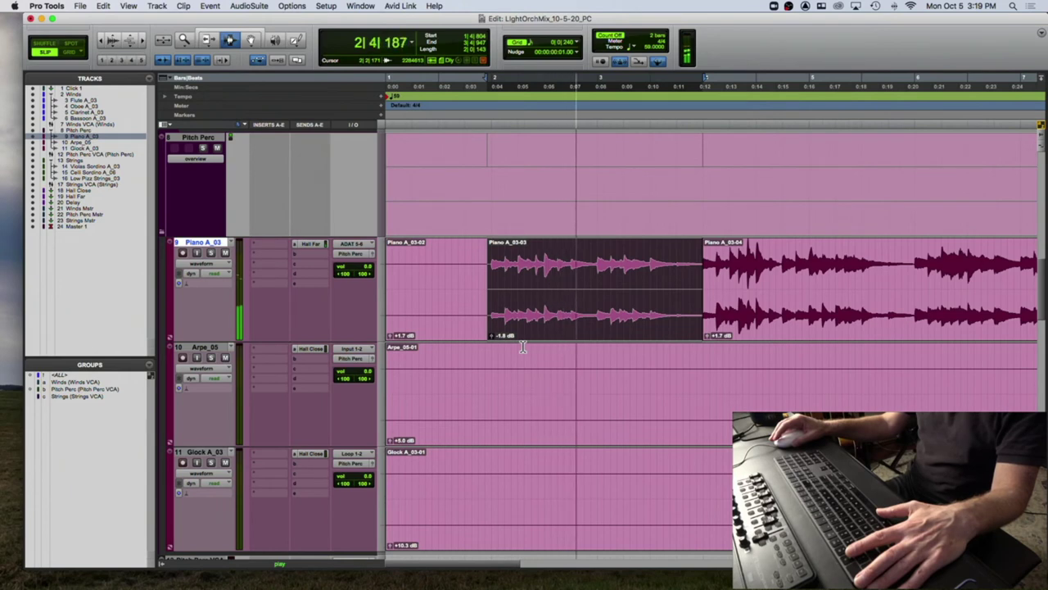
{"action": "left_click_drag", "start_coordinate": [493, 336], "coordinate": [493, 339]}
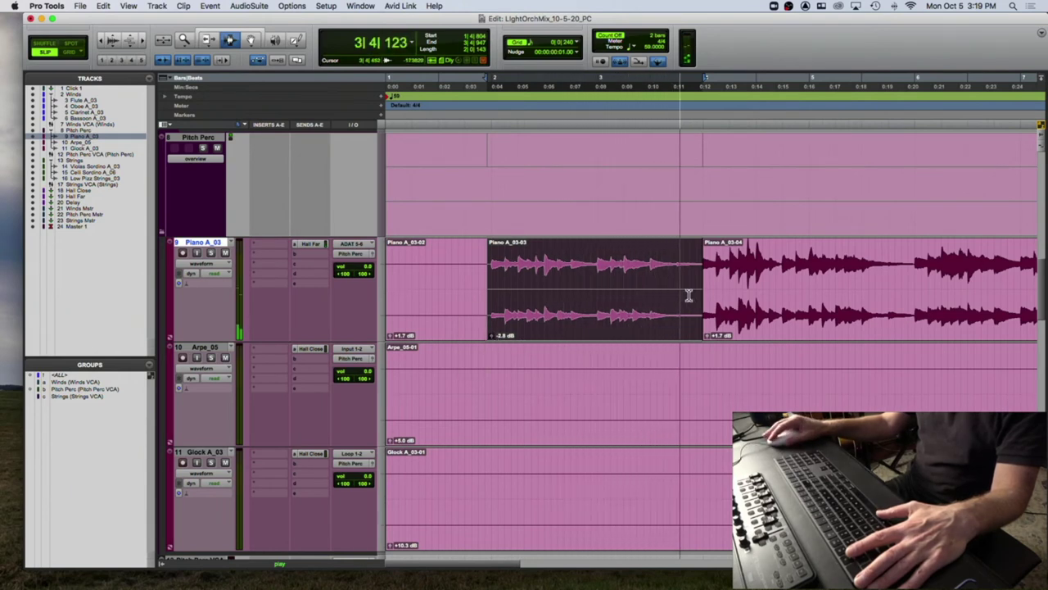
Listen to the opening piano phrase from 1|4|447 to the start of the second phrase.
{"action": "key", "text": "space"}
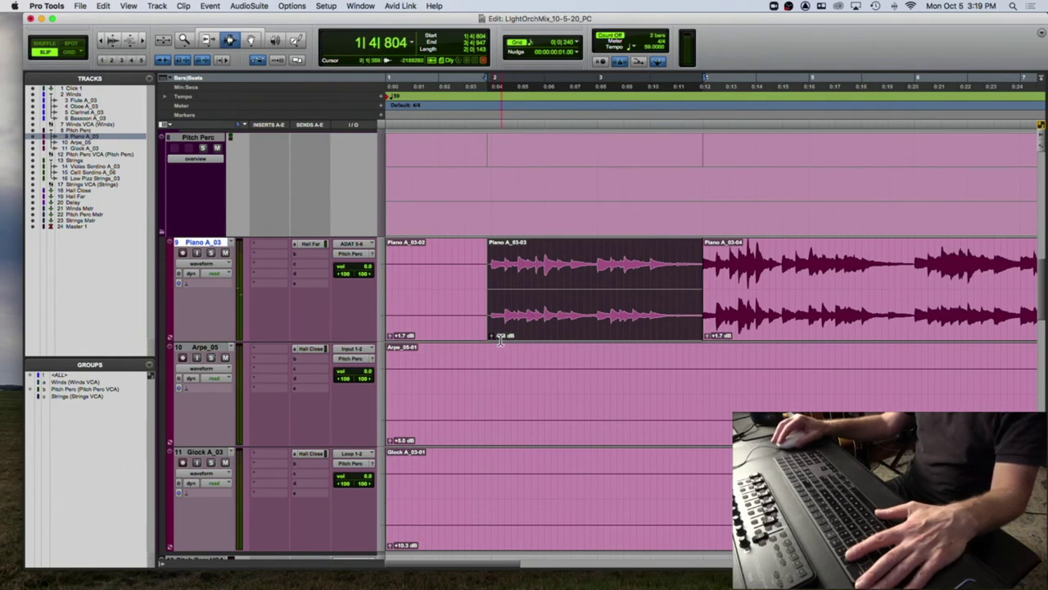
{"action": "left_click", "coordinate": [488, 307]}
{"action": "key", "text": "space"}
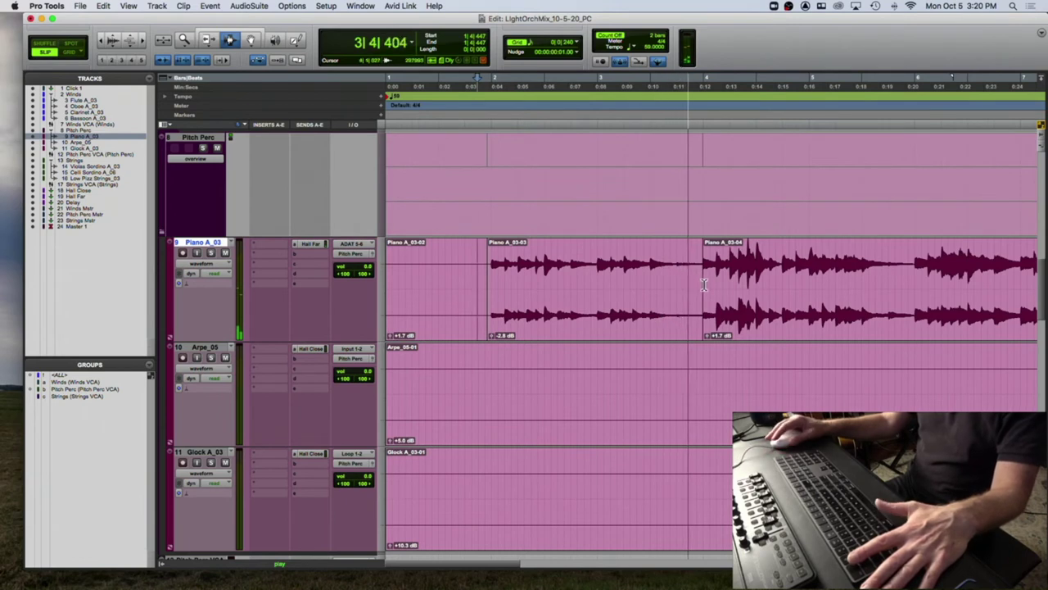
{"action": "key", "text": "space"}
Try separating the second piano phrase near 5|4|932 and select the new clip, then undo the separation.
{"action": "left_click", "coordinate": [914, 270]}
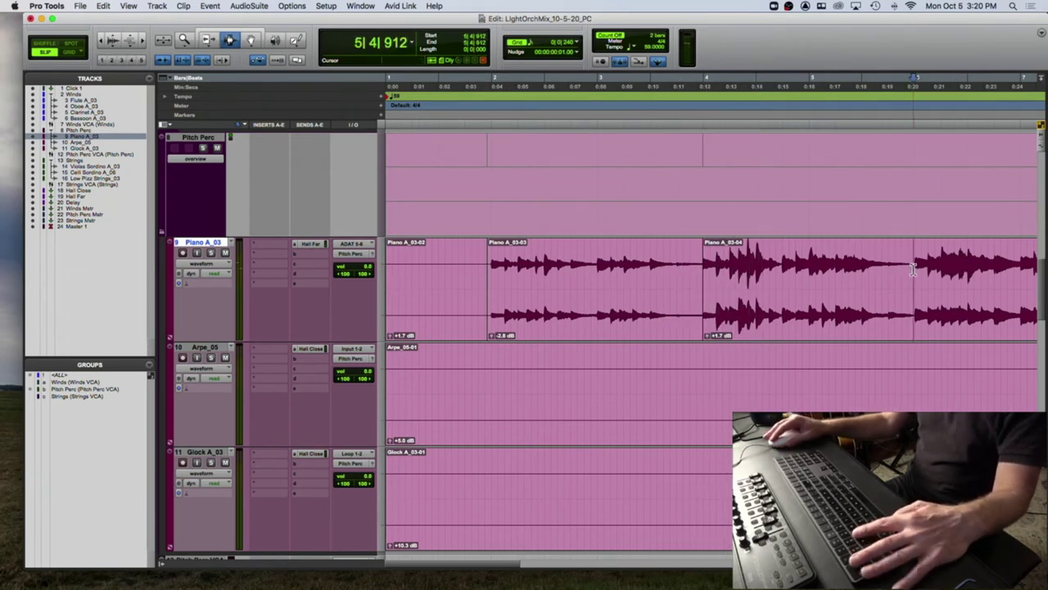
{"action": "left_click", "coordinate": [914, 271]}
{"action": "key", "text": "super+e"}
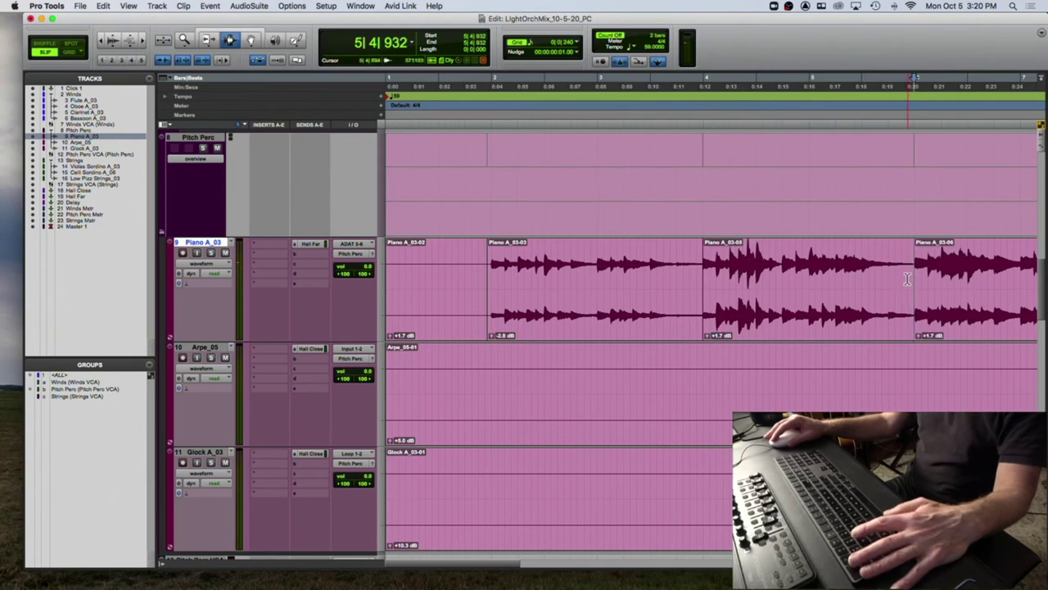
{"action": "double_click", "coordinate": [822, 284]}
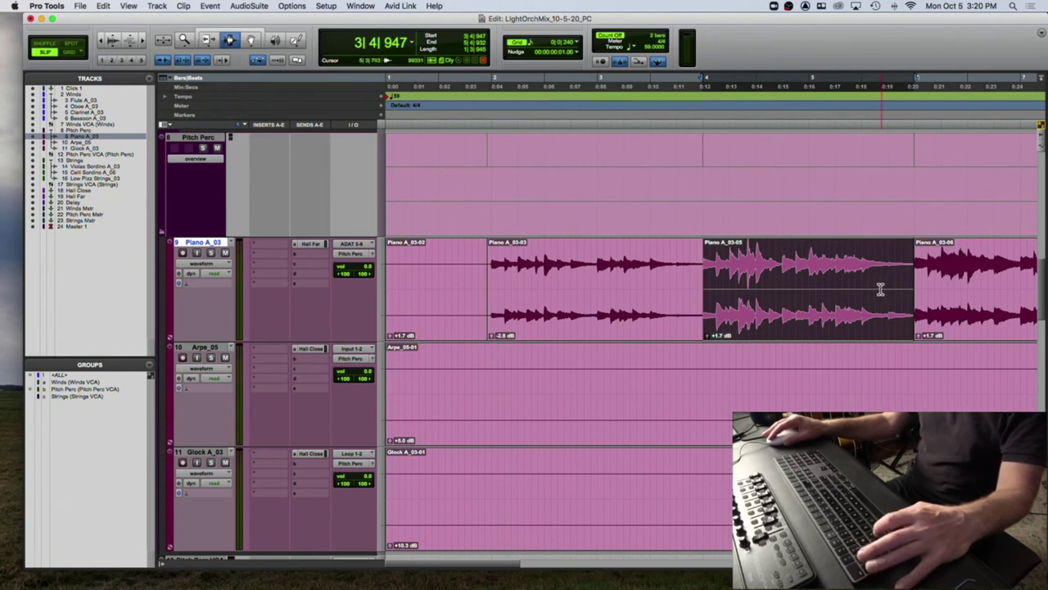
{"action": "key", "text": "super+z"}
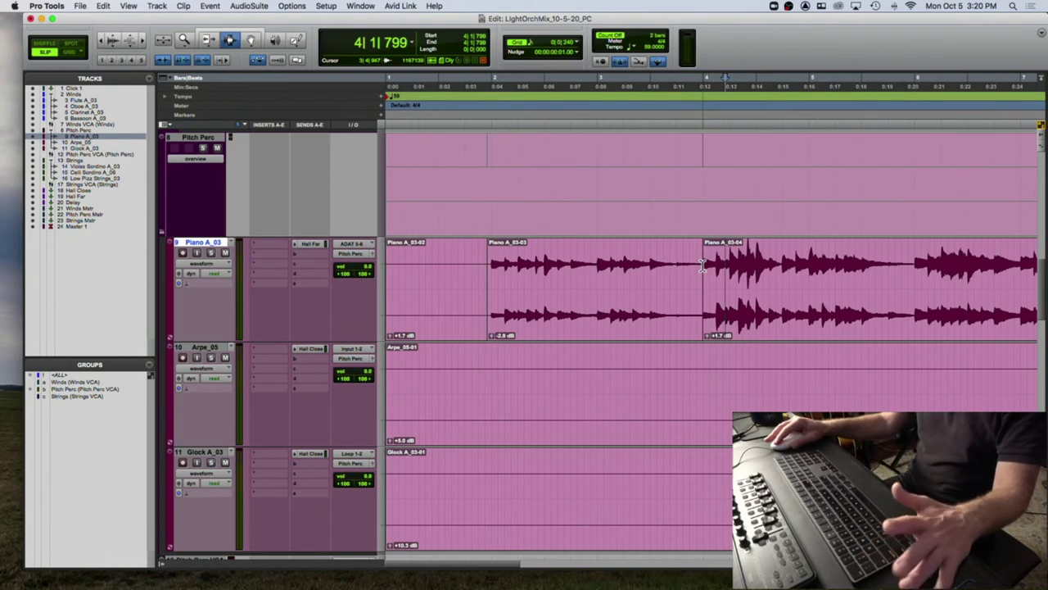
Separate the second piano phrase at 5|4|912 and lower its clip gain to -2.6 dB, matching the opening phrase.
{"action": "left_click", "coordinate": [915, 279]}
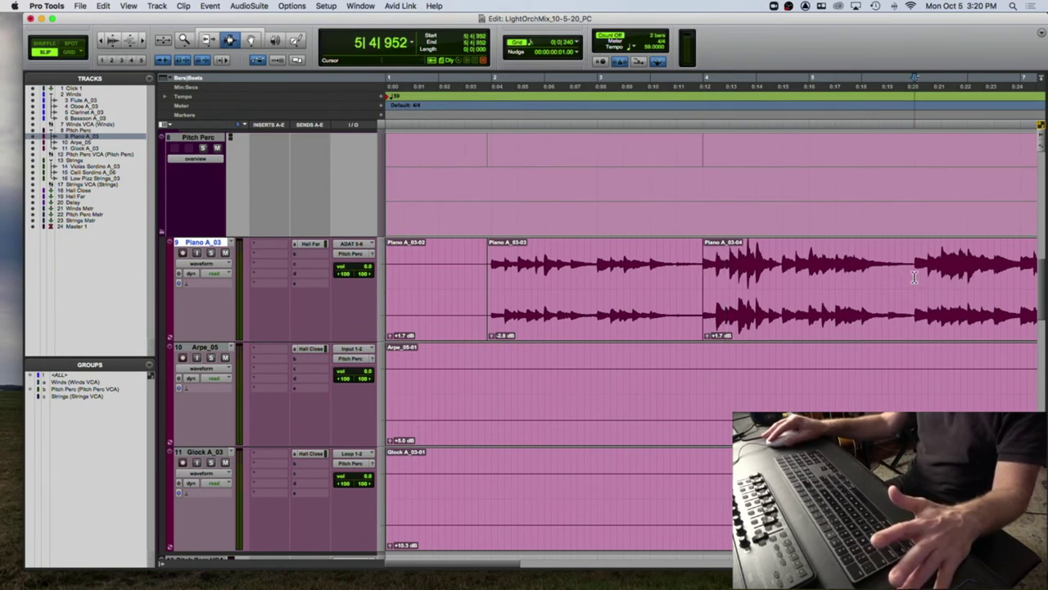
{"action": "left_click", "coordinate": [913, 278]}
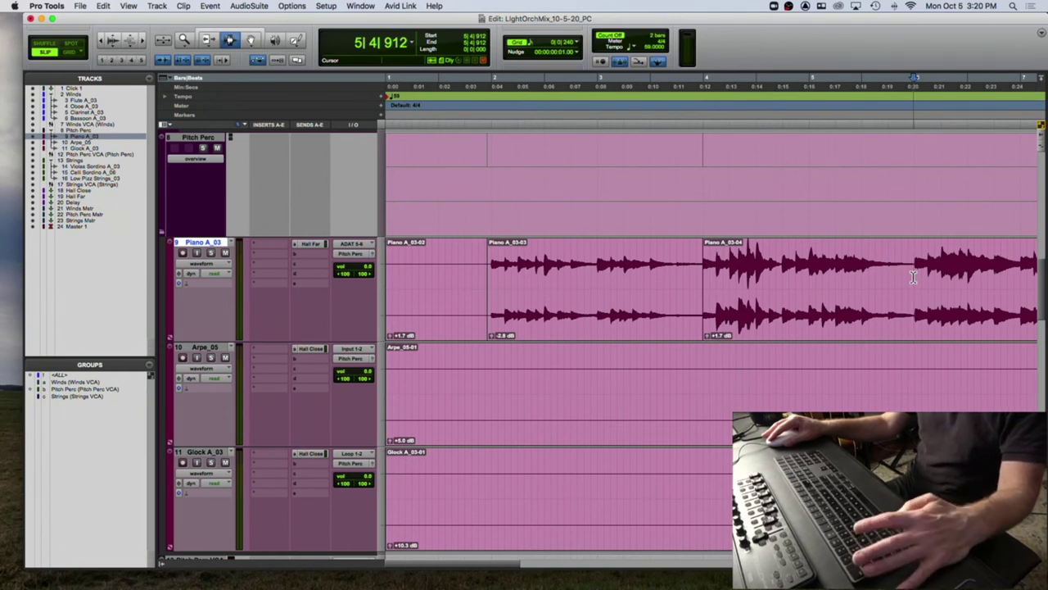
{"action": "key", "text": "super+e"}
{"action": "left_click_drag", "start_coordinate": [711, 341], "coordinate": [712, 345]}
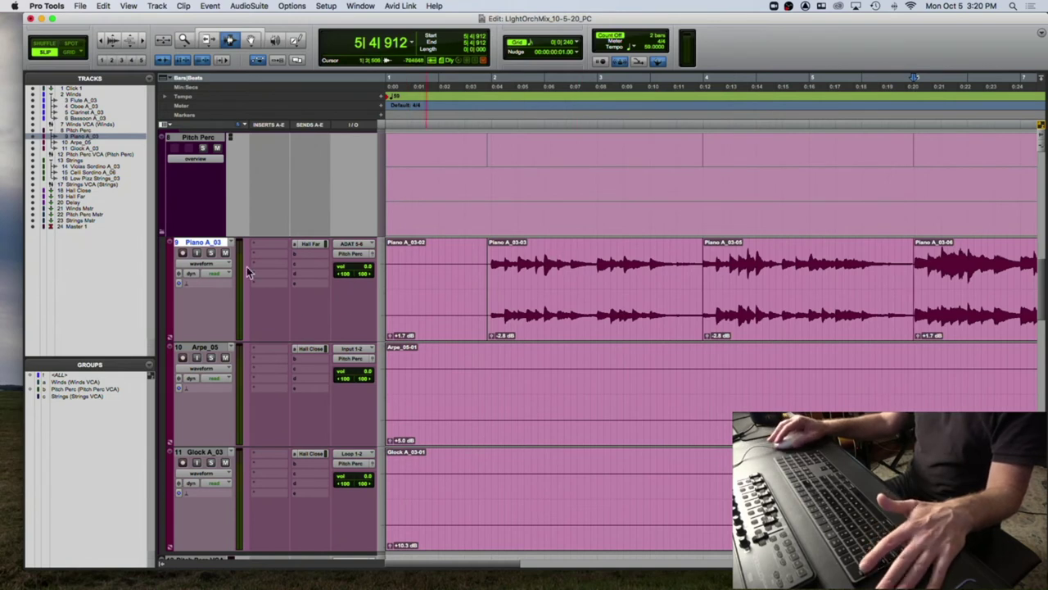
Look at the piano track's volume automation view with different edit tools and return the track to waveform view.
{"action": "left_click", "coordinate": [213, 263]}
{"action": "left_click", "coordinate": [217, 272]}
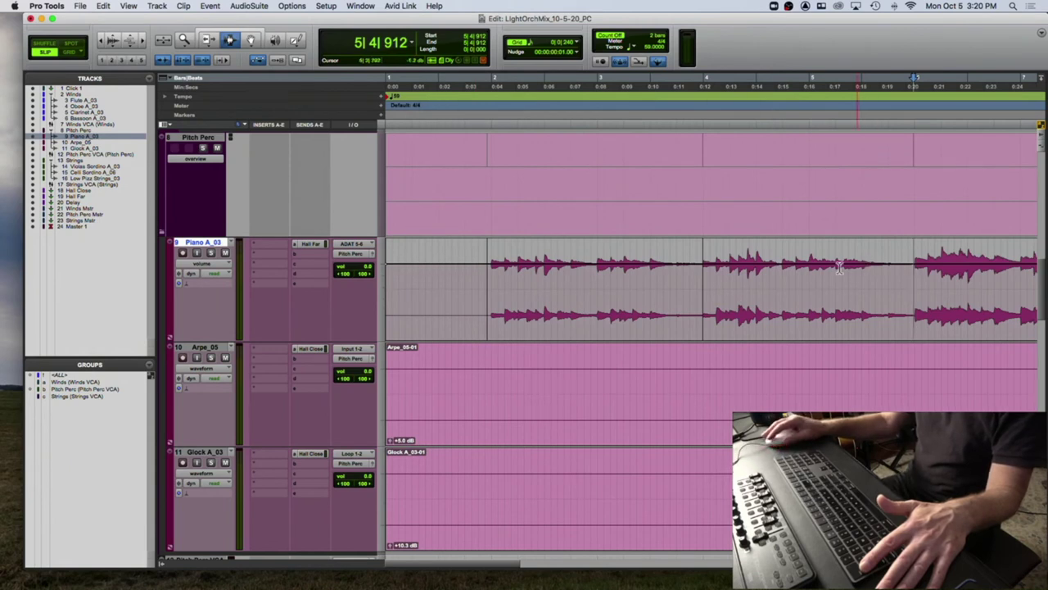
{"action": "left_click", "coordinate": [251, 43]}
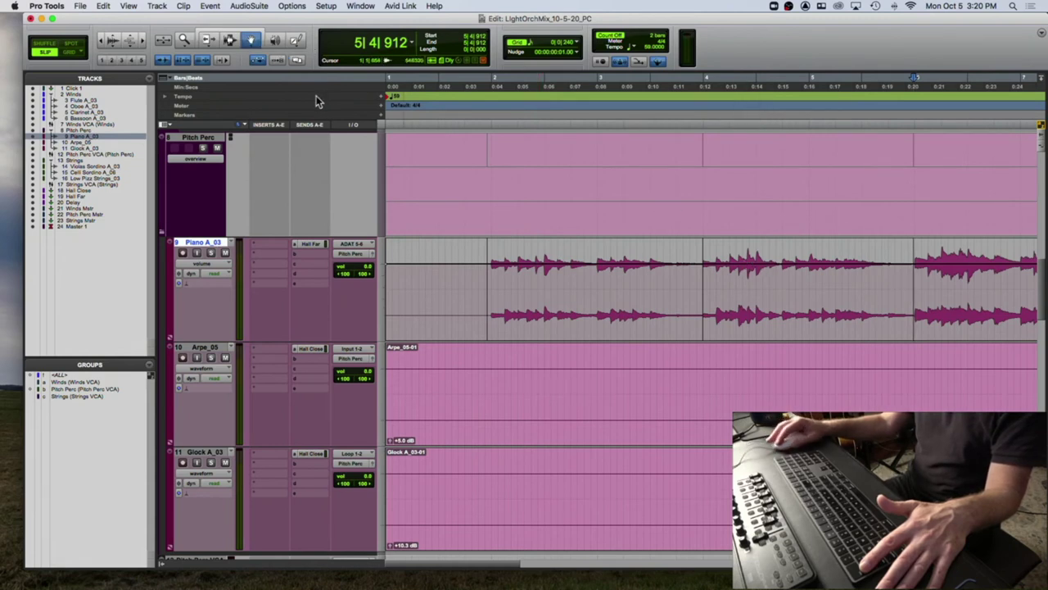
{"action": "left_click", "coordinate": [210, 45]}
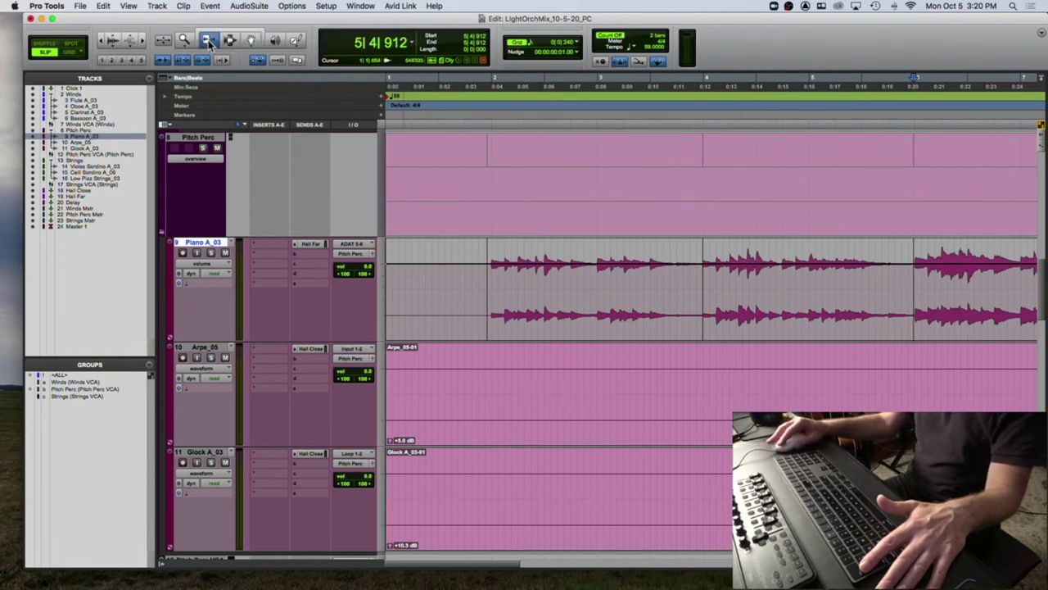
{"action": "left_click", "coordinate": [780, 263]}
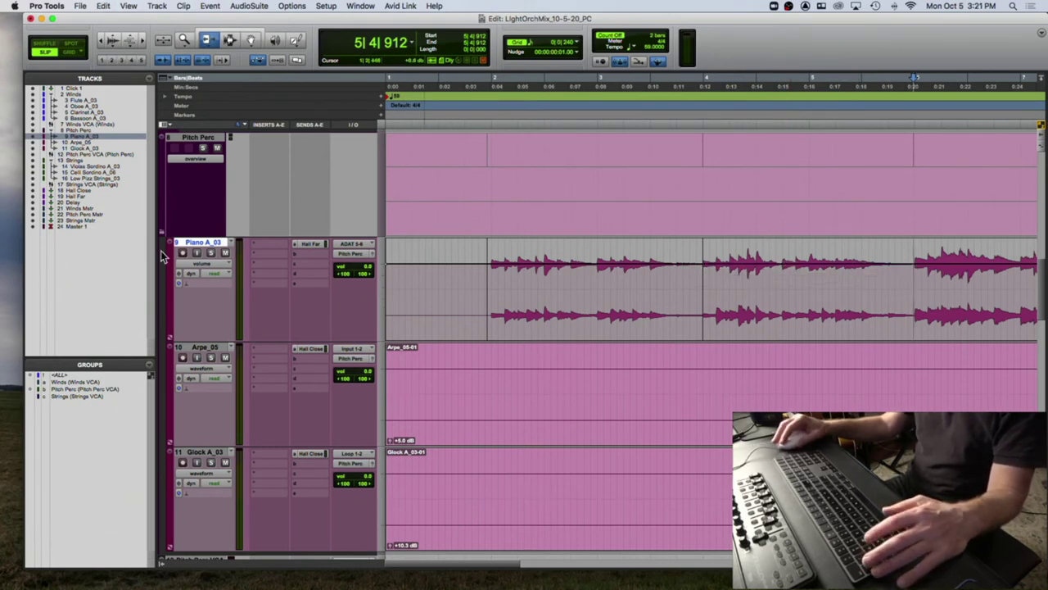
{"action": "left_click", "coordinate": [186, 266]}
{"action": "left_click", "coordinate": [215, 182]}
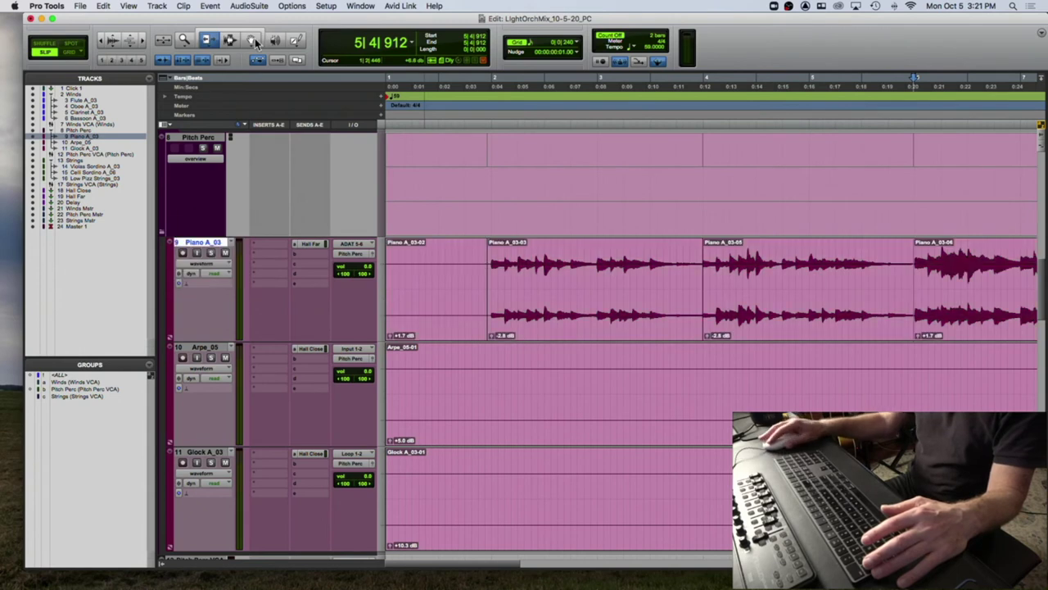
Show volume automation for the selected second piano phrase, try lowering its whole level, and undo that change.
{"action": "left_click", "coordinate": [814, 296]}
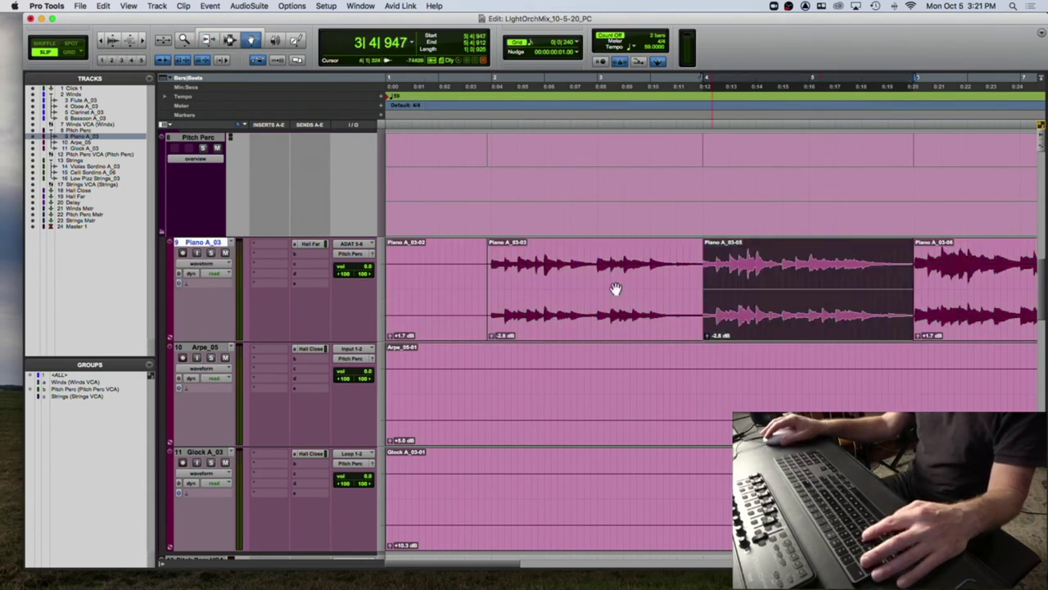
{"action": "left_click", "coordinate": [203, 275]}
{"action": "left_click", "coordinate": [200, 273]}
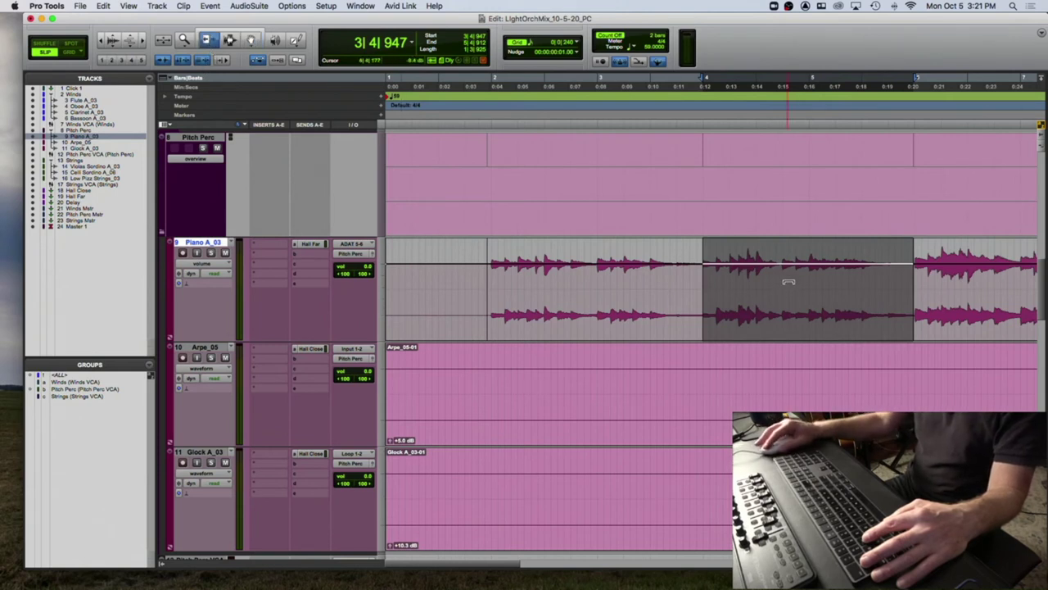
{"action": "left_click_drag", "start_coordinate": [793, 264], "coordinate": [796, 269]}
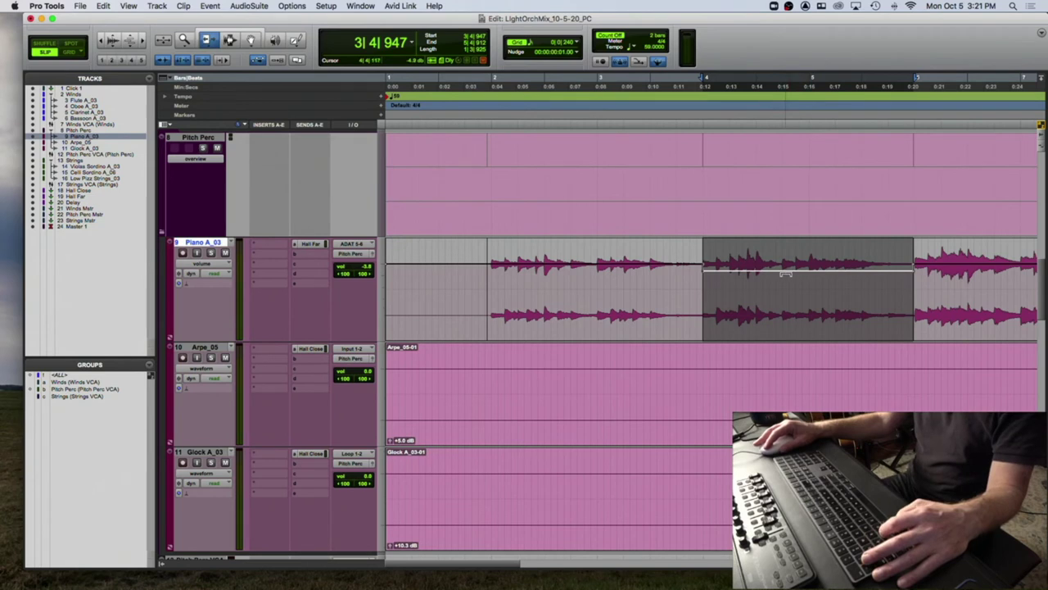
{"action": "key", "text": "super+z"}
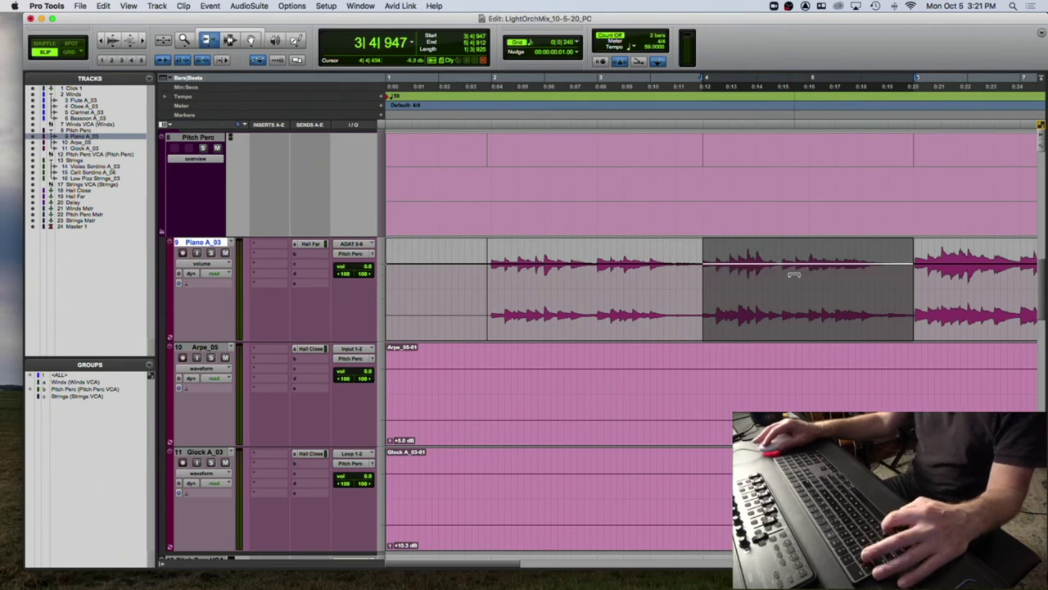
Shape a volume automation dip to about -1.3 dB over the loud piano notes around 4|2|770.
{"action": "left_click", "coordinate": [262, 44]}
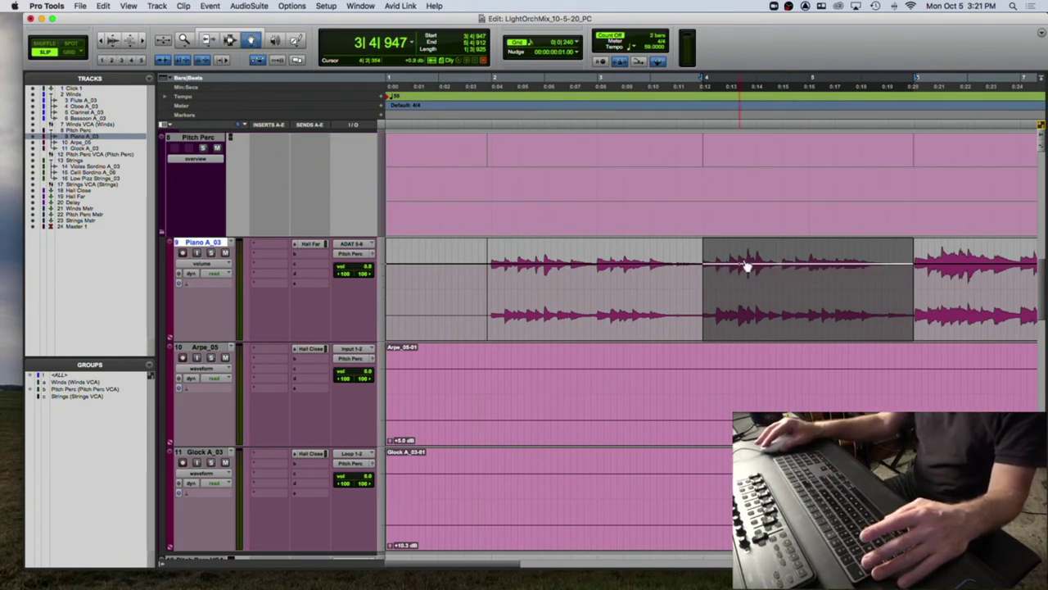
{"action": "left_click", "coordinate": [746, 127]}
{"action": "key", "text": "super+]"}
{"action": "key", "text": "super+]"}
{"action": "key", "text": "super+]"}
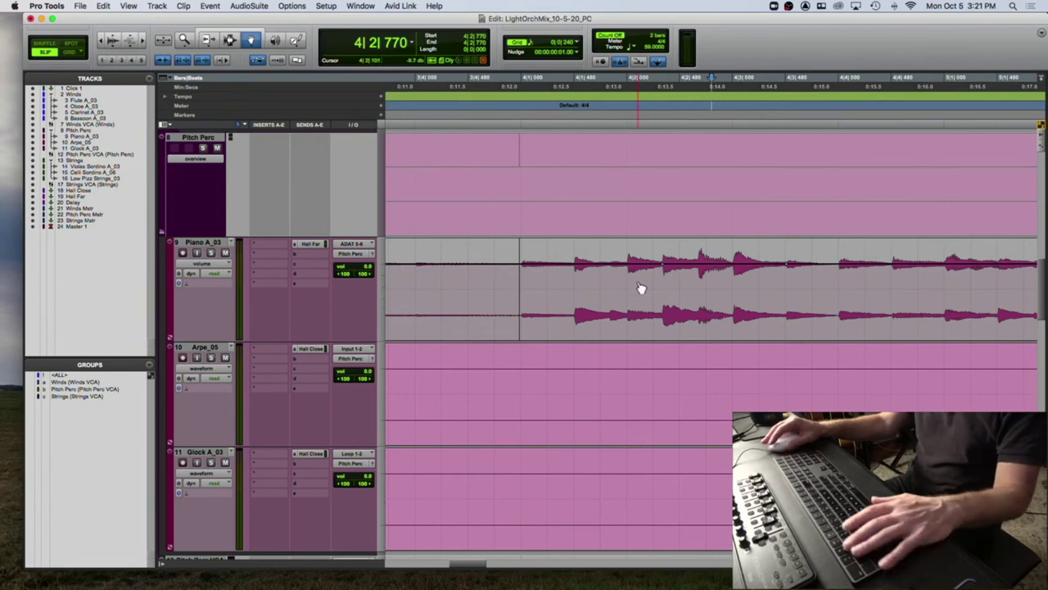
{"action": "key", "text": "super+bracketright"}
{"action": "key", "text": "super+bracketright"}
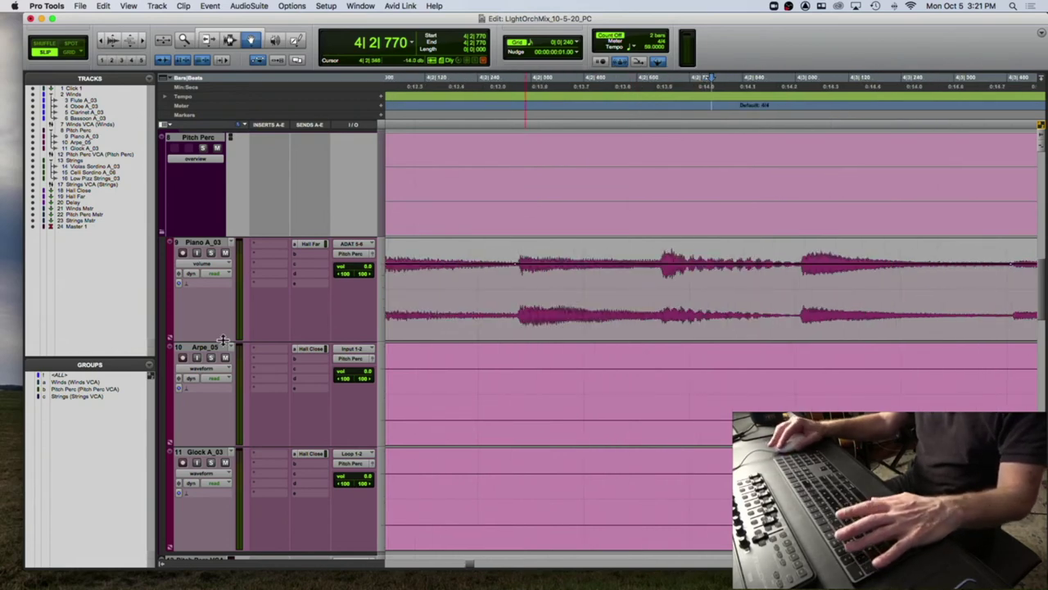
{"action": "key", "text": "ctrl+Up"}
{"action": "key", "text": "ctrl+Up"}
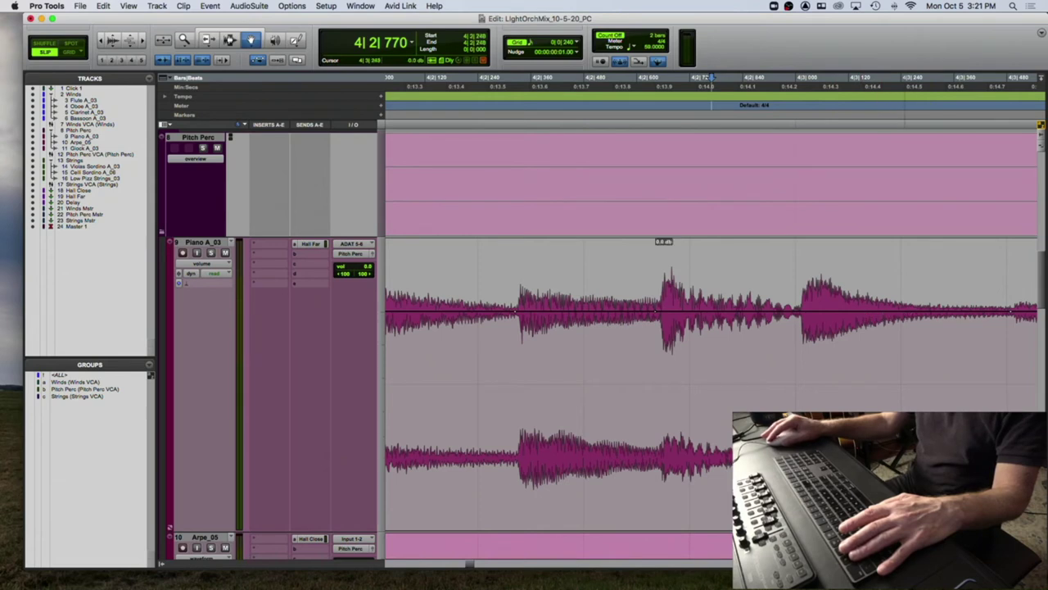
{"action": "left_click_drag", "start_coordinate": [658, 316], "coordinate": [793, 319]}
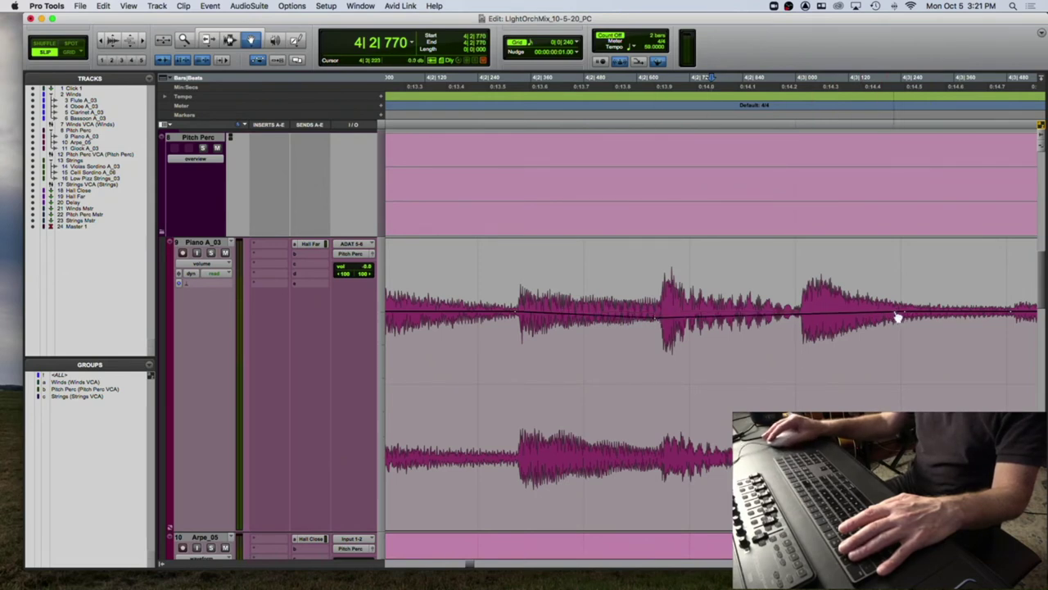
{"action": "left_click_drag", "start_coordinate": [658, 318], "coordinate": [809, 327]}
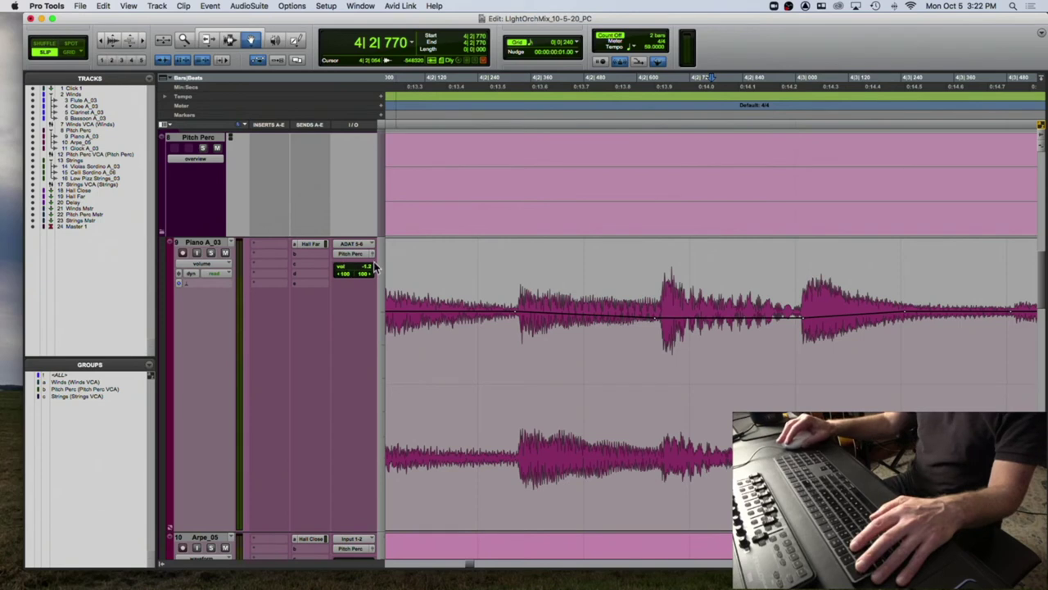
Listen to the piano's volume automation dip from 4|2|163.
{"action": "left_click", "coordinate": [443, 104]}
{"action": "key", "text": "space"}
{"action": "key", "text": "space"}
{"action": "key", "text": "space"}
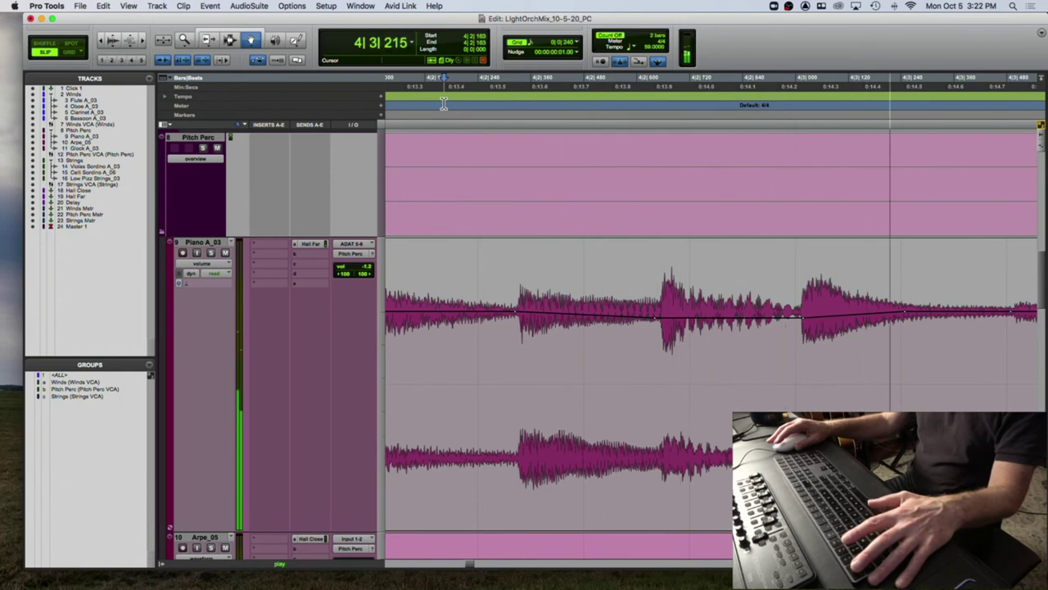
{"action": "key", "text": "space"}
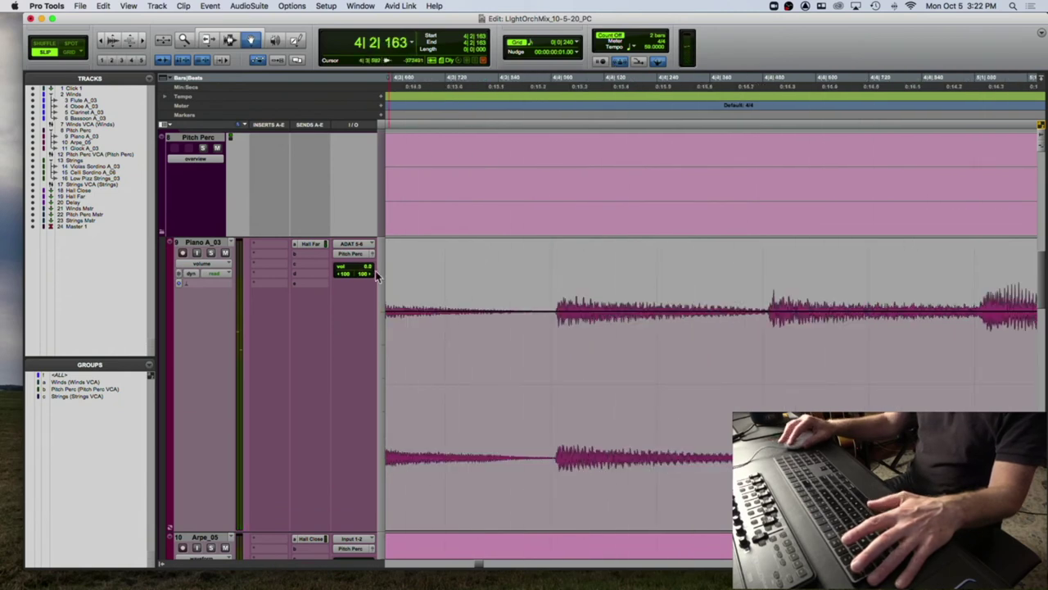
Return the piano track to waveform view and fit all the piano phrases in the timeline.
{"action": "key", "text": "super+bracketright"}
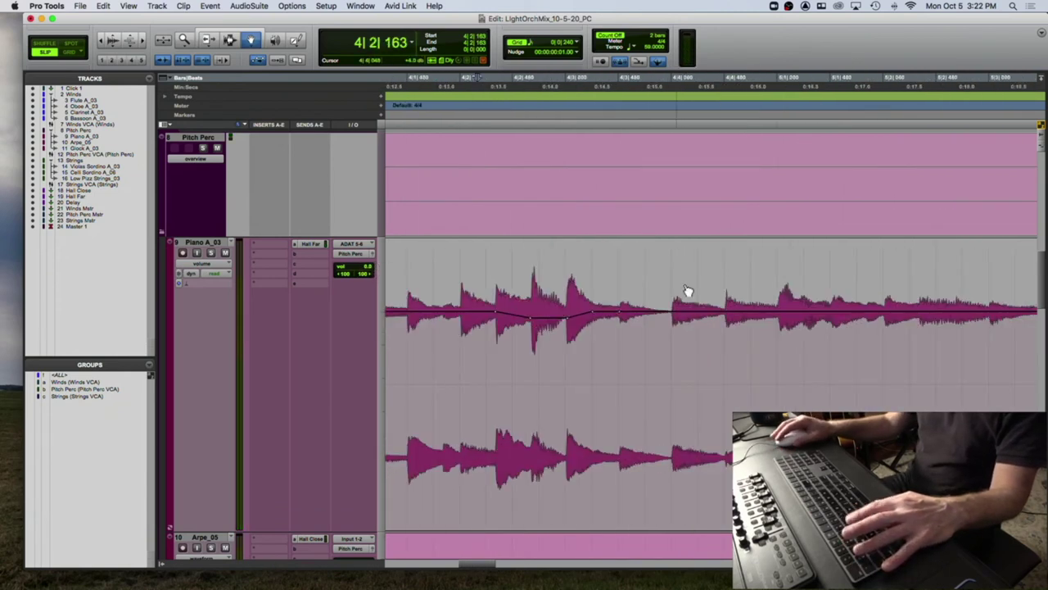
{"action": "key", "text": "super+bracketleft"}
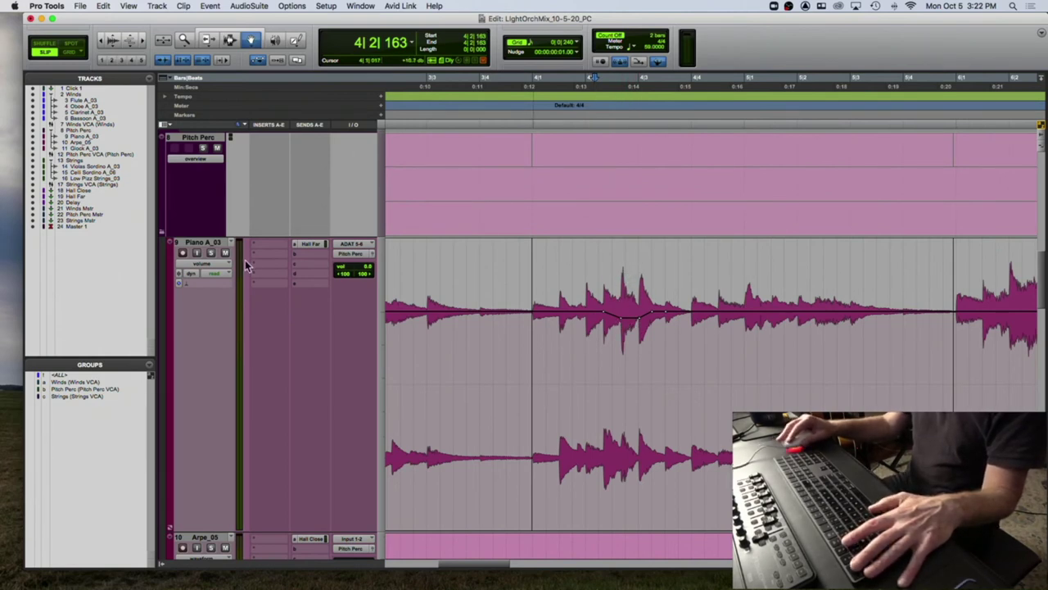
{"action": "left_click", "coordinate": [201, 263]}
{"action": "left_click", "coordinate": [237, 254]}
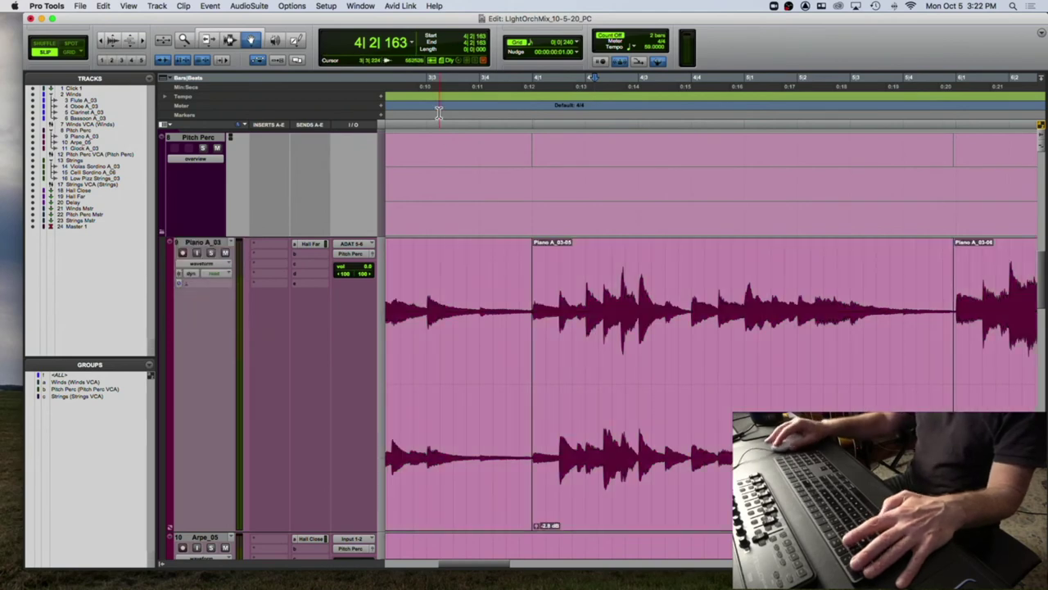
{"action": "scroll", "coordinate": [496, 113], "scroll_direction": "up", "scroll_amount": 1}
{"action": "scroll", "coordinate": [496, 113], "scroll_direction": "down", "scroll_amount": 3}
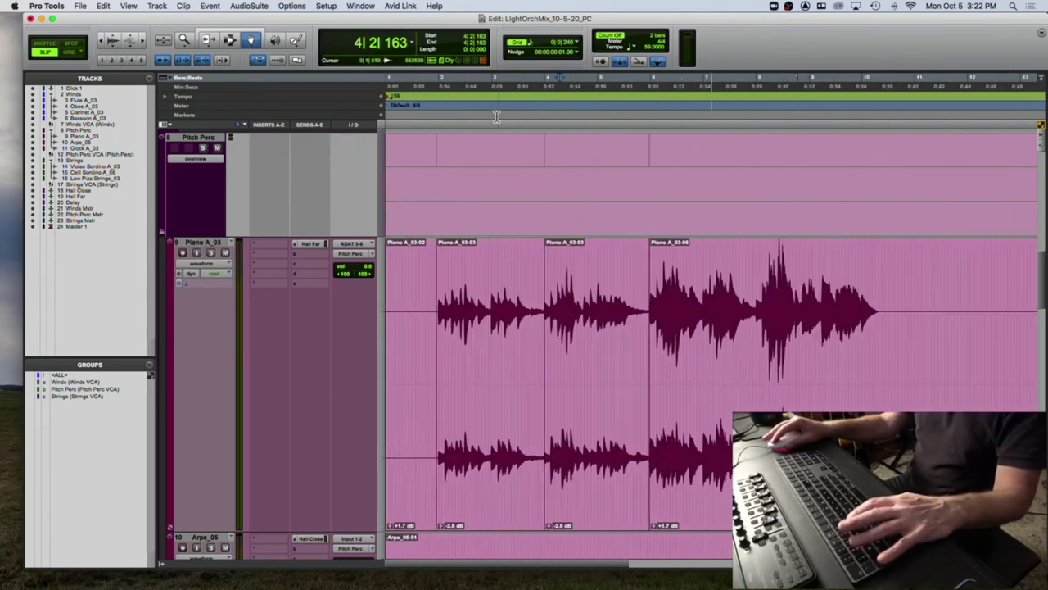
Listen to the adjusted piano phrases from 1|4|645 into the start of the third phrase in bar 6.
{"action": "left_click", "coordinate": [434, 125]}
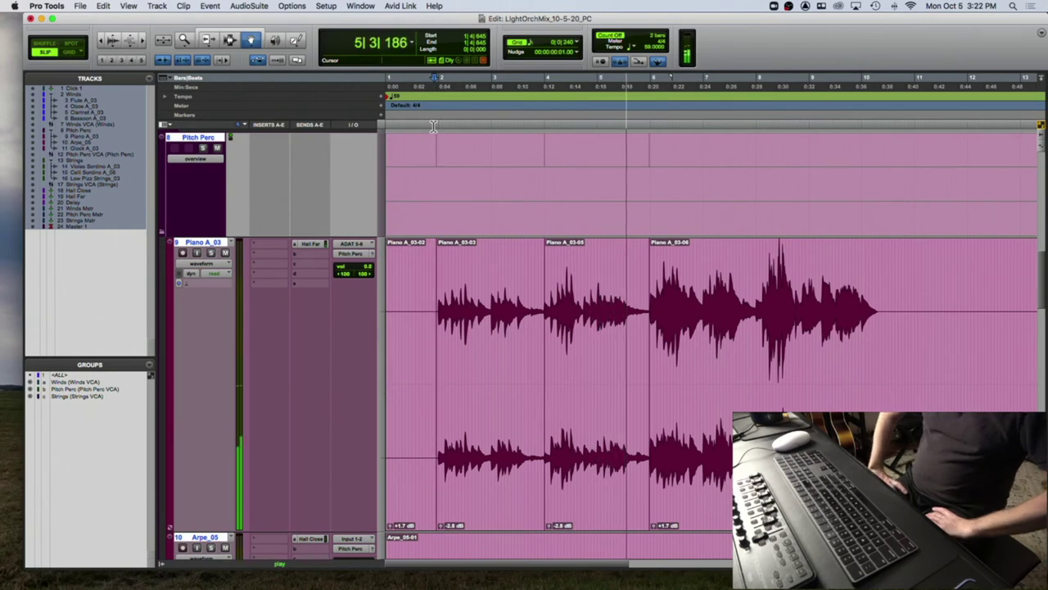
{"action": "key", "text": "F7"}
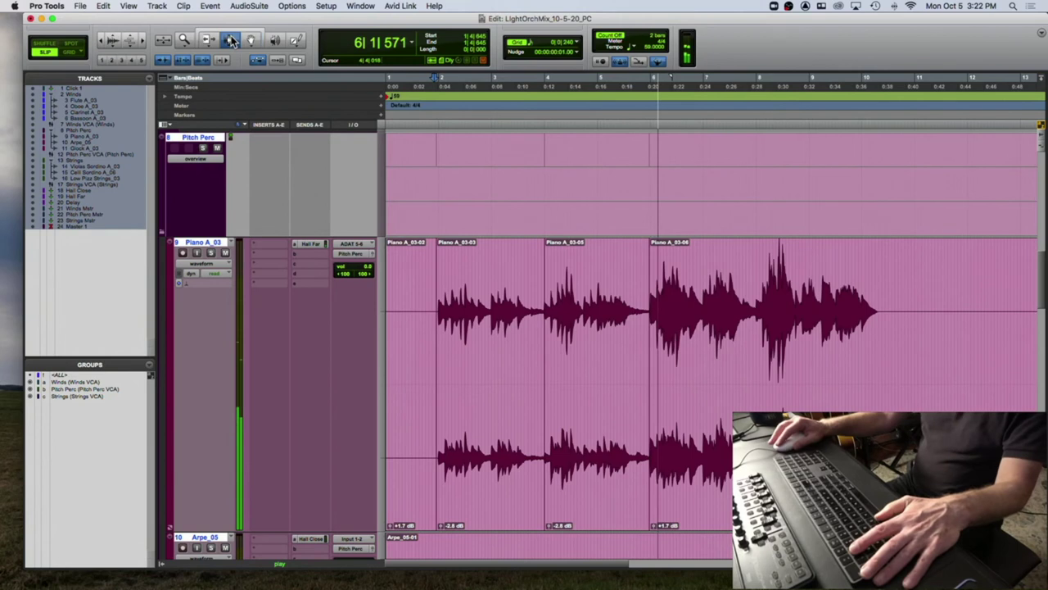
{"action": "key", "text": "space"}
Separate the piano clip after the final phrase at 10|2|486 and lower the third phrase's clip gain to -2.8 dB.
{"action": "left_click", "coordinate": [881, 321]}
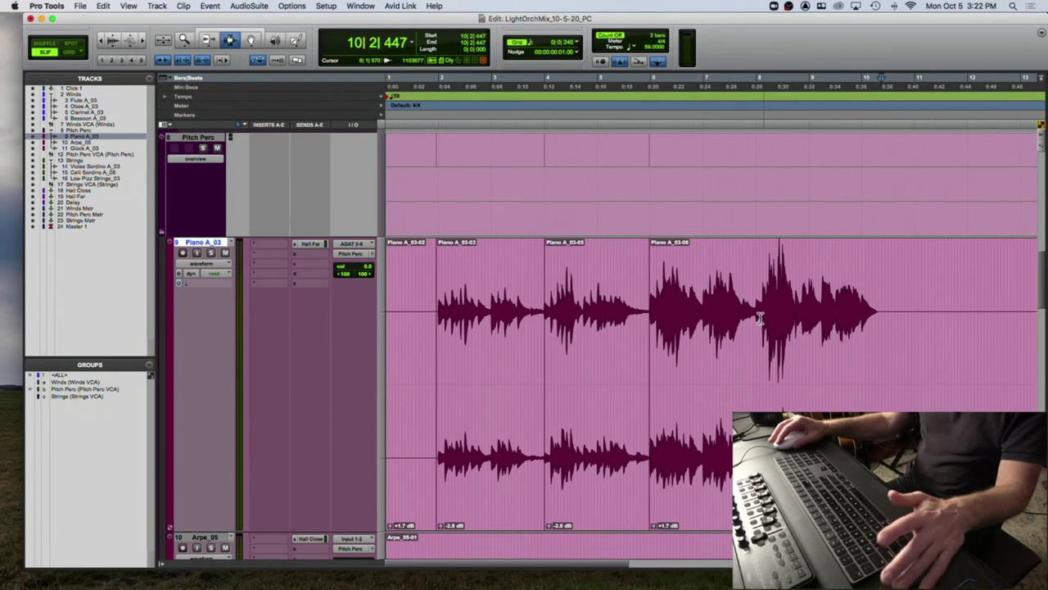
{"action": "left_click", "coordinate": [651, 309]}
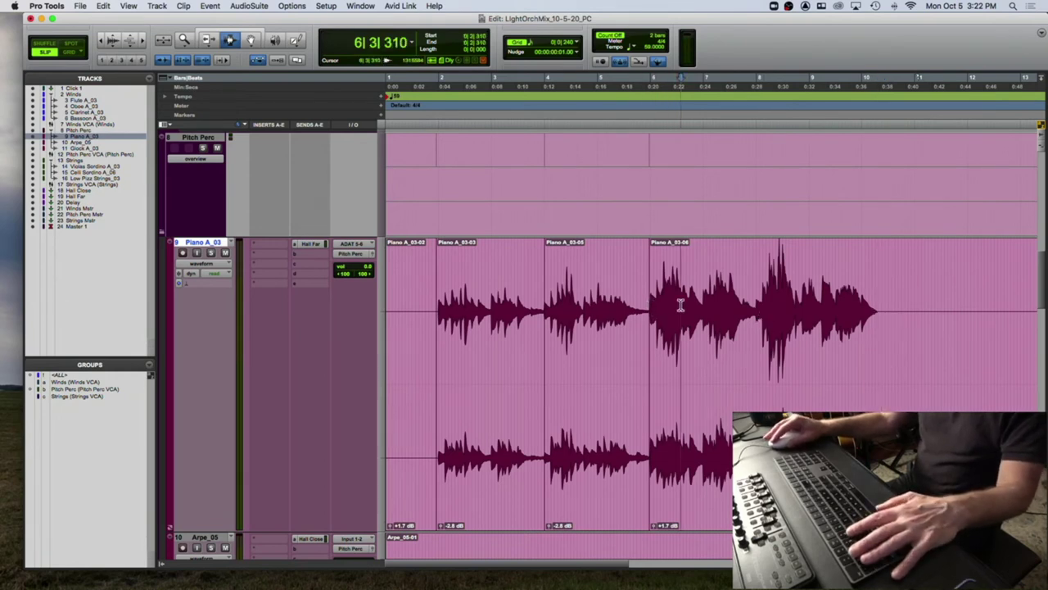
{"action": "key", "text": "alt+shift+Return"}
{"action": "left_click", "coordinate": [881, 320]}
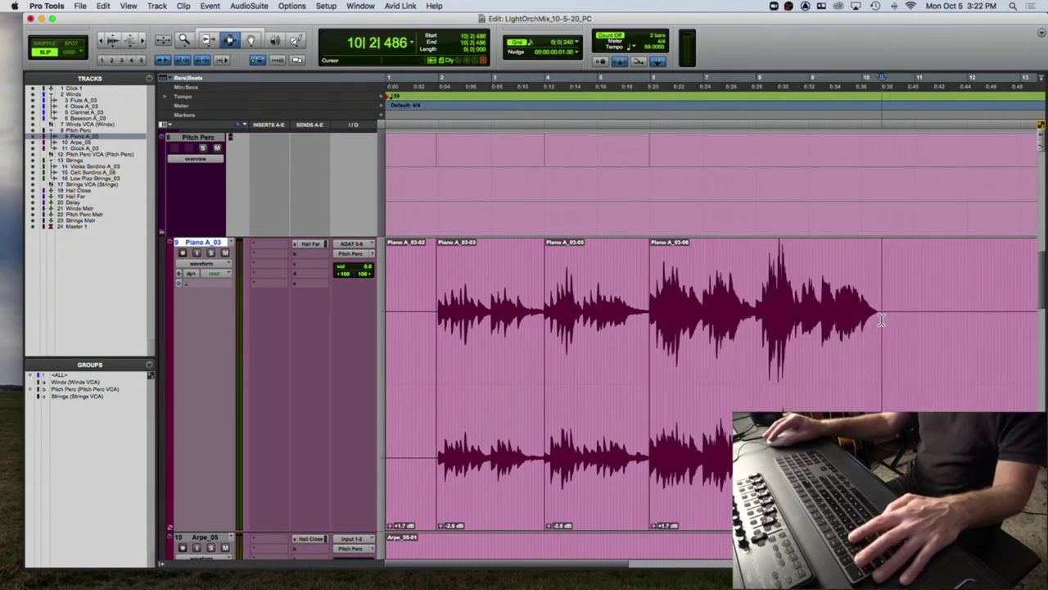
{"action": "key", "text": "b"}
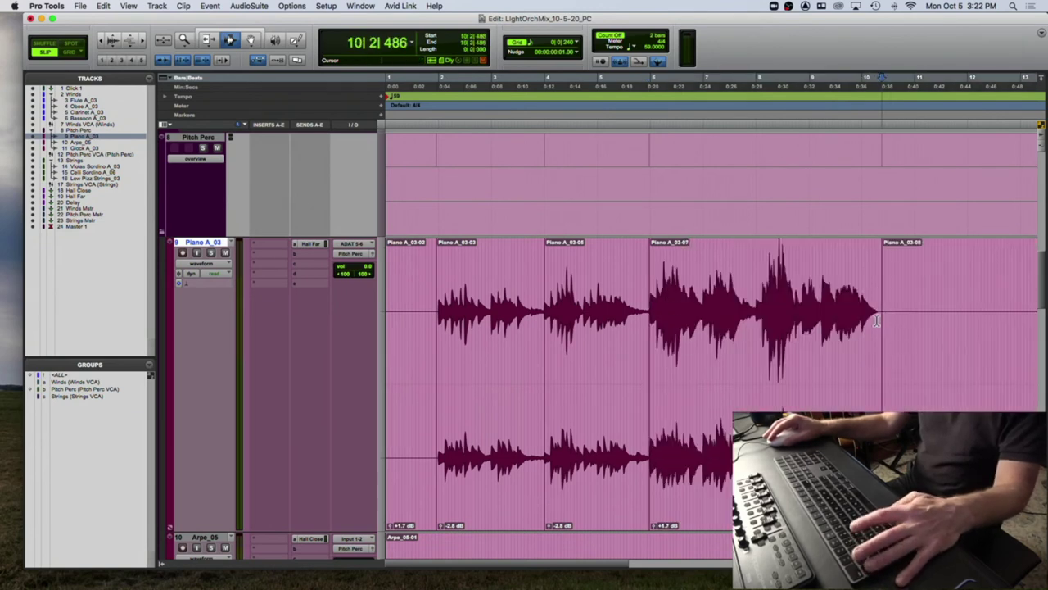
{"action": "left_click", "coordinate": [654, 527]}
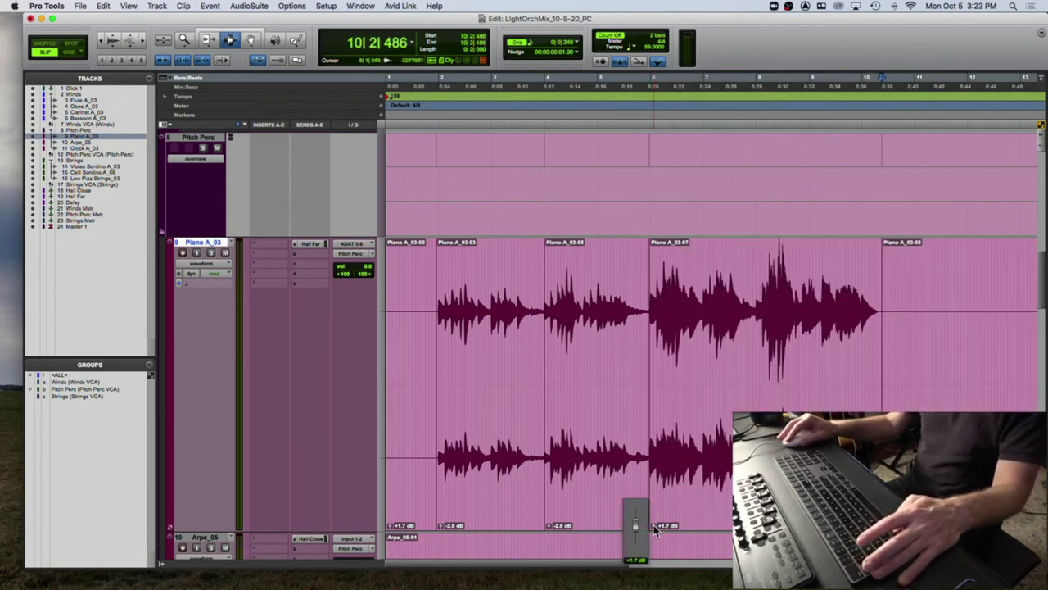
{"action": "left_click_drag", "start_coordinate": [653, 529], "coordinate": [653, 528]}
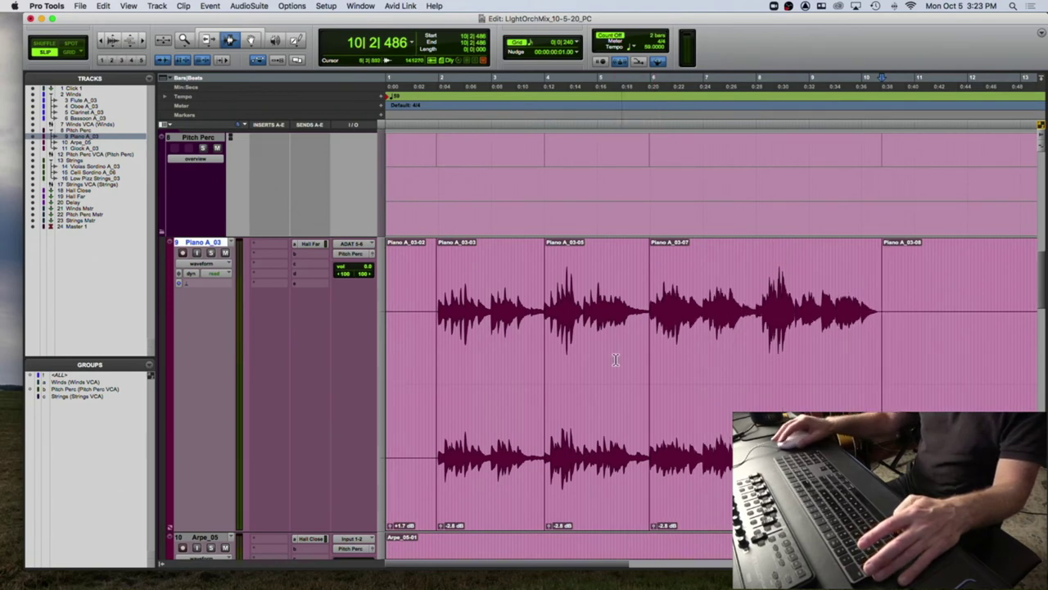
Solo the piano and listen to the move from the second to the third phrase, starting from 4|4|098 and from 4|1|086.
{"action": "left_click", "coordinate": [646, 313]}
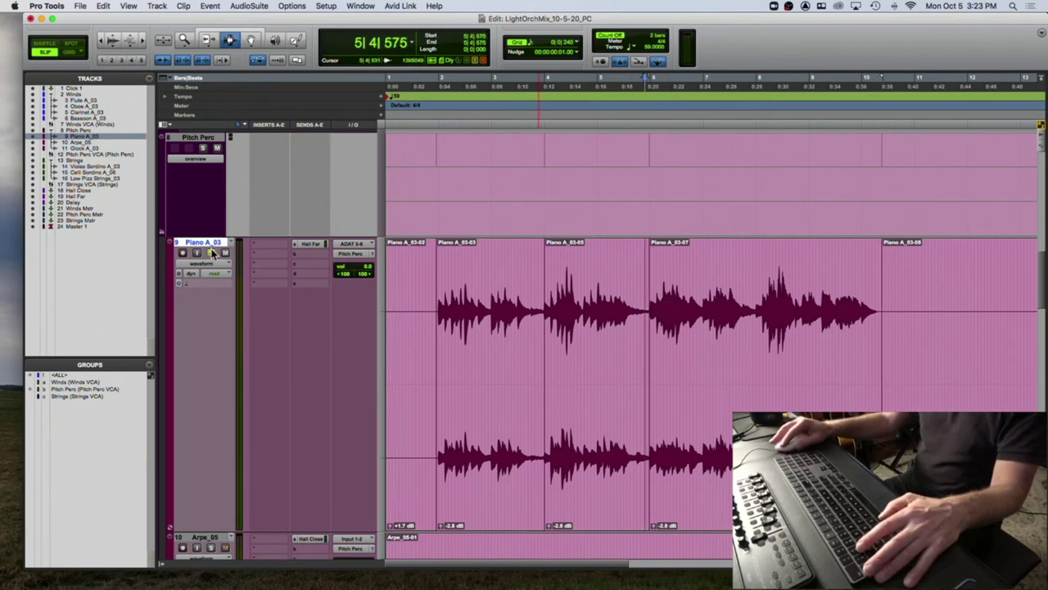
{"action": "left_click", "coordinate": [585, 305]}
{"action": "key", "text": "space"}
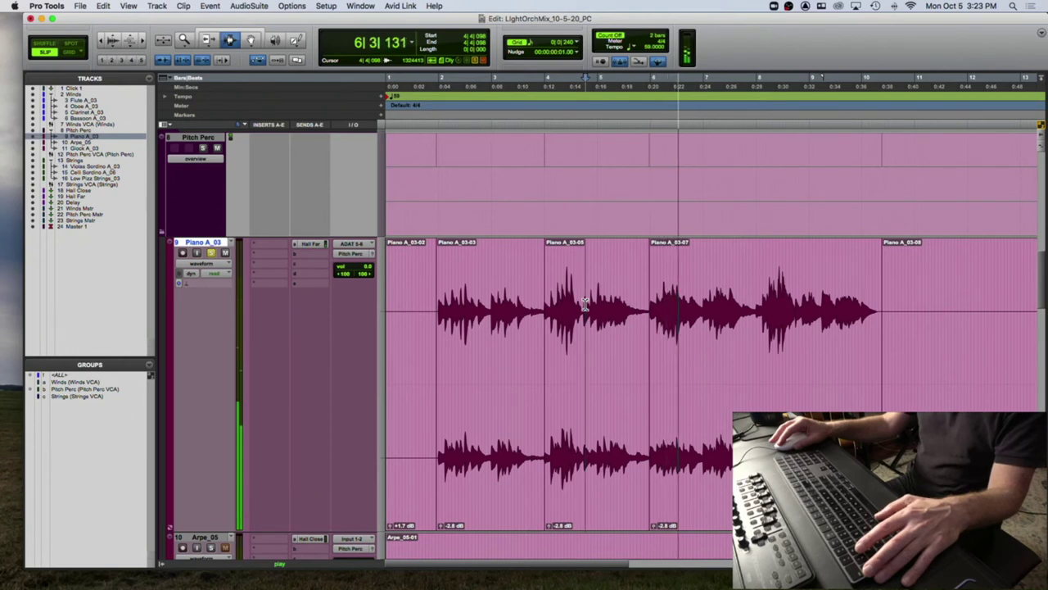
{"action": "key", "text": "space"}
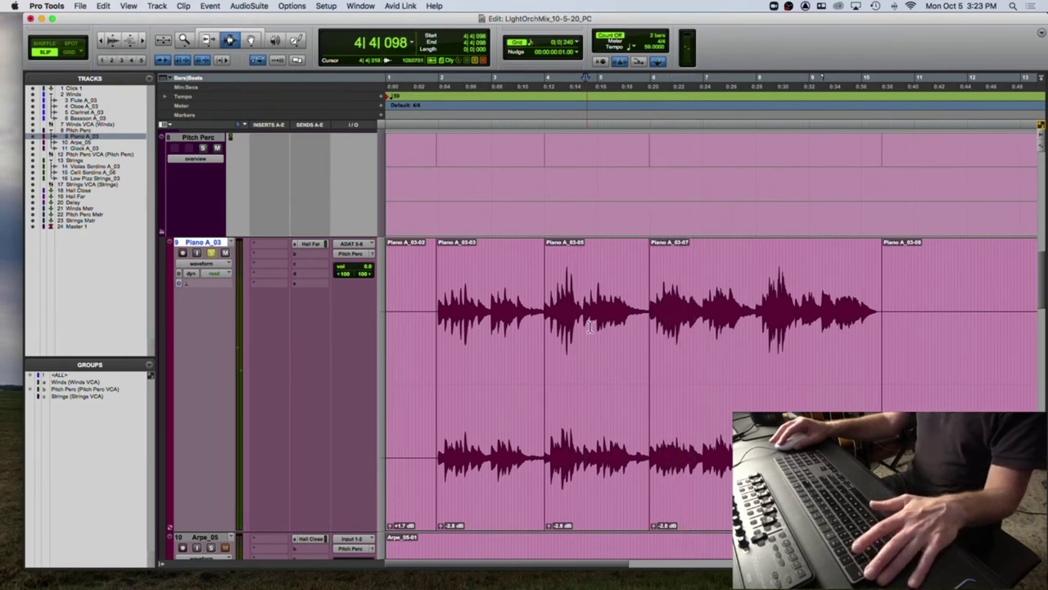
{"action": "left_click", "coordinate": [438, 308]}
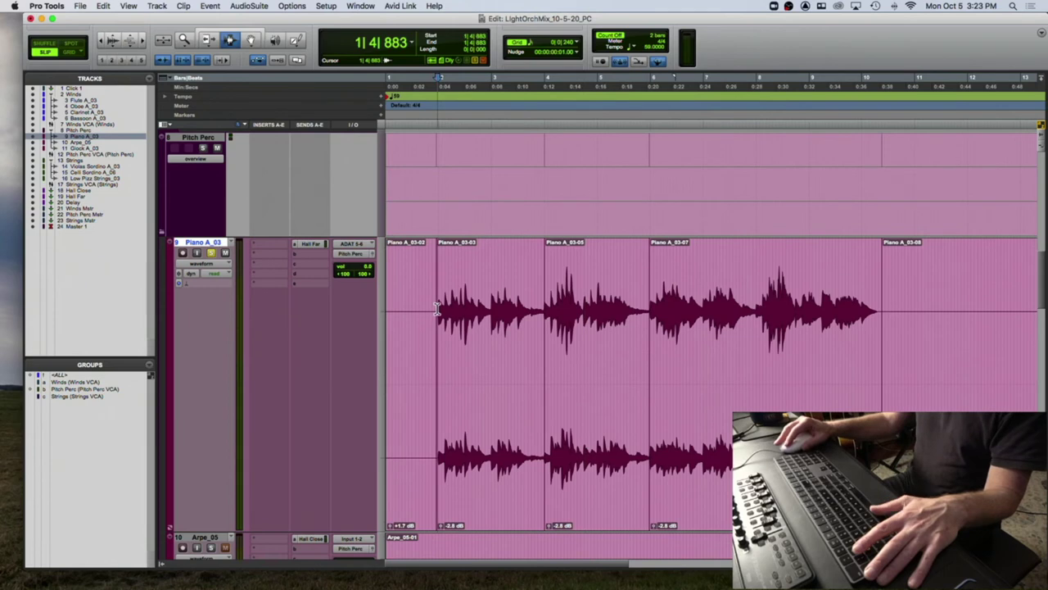
{"action": "left_click", "coordinate": [545, 297]}
{"action": "key", "text": "space"}
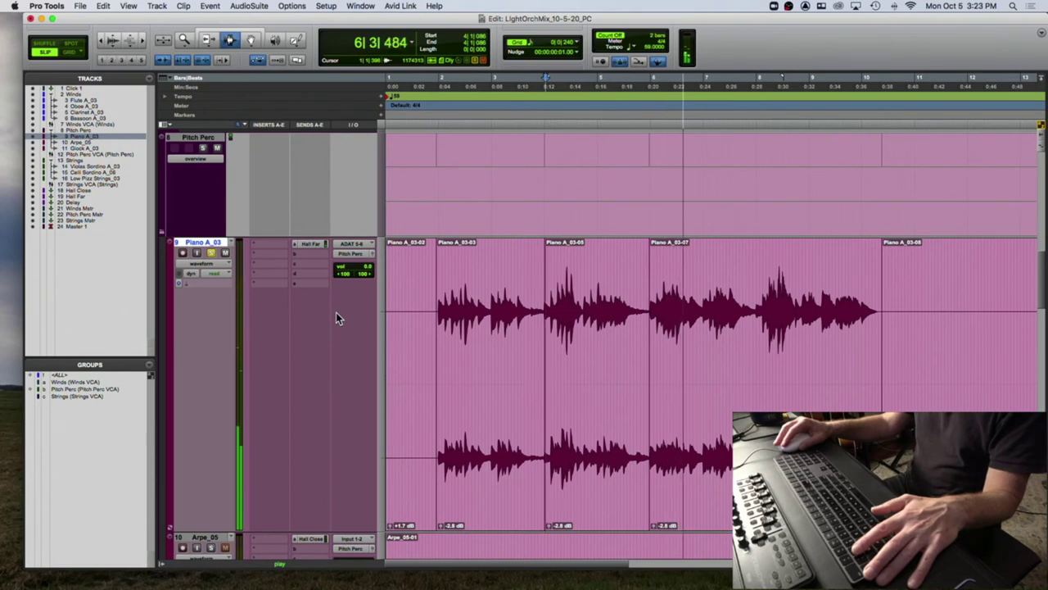
{"action": "key", "text": "space"}
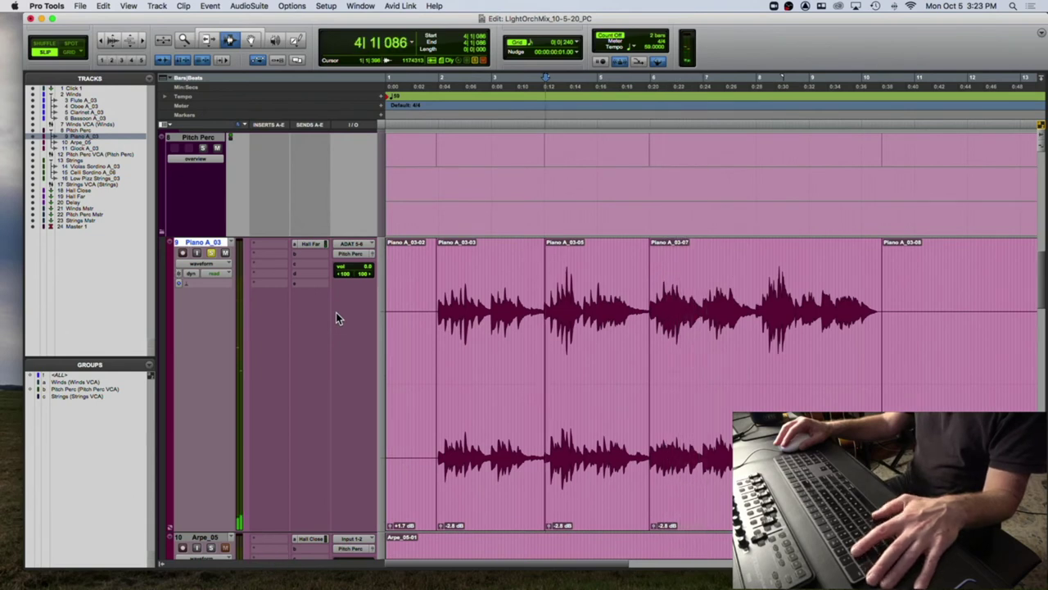
Examine the piano waveform at the boundary between the second and third phrases around 5|4|694.
{"action": "left_click", "coordinate": [697, 303]}
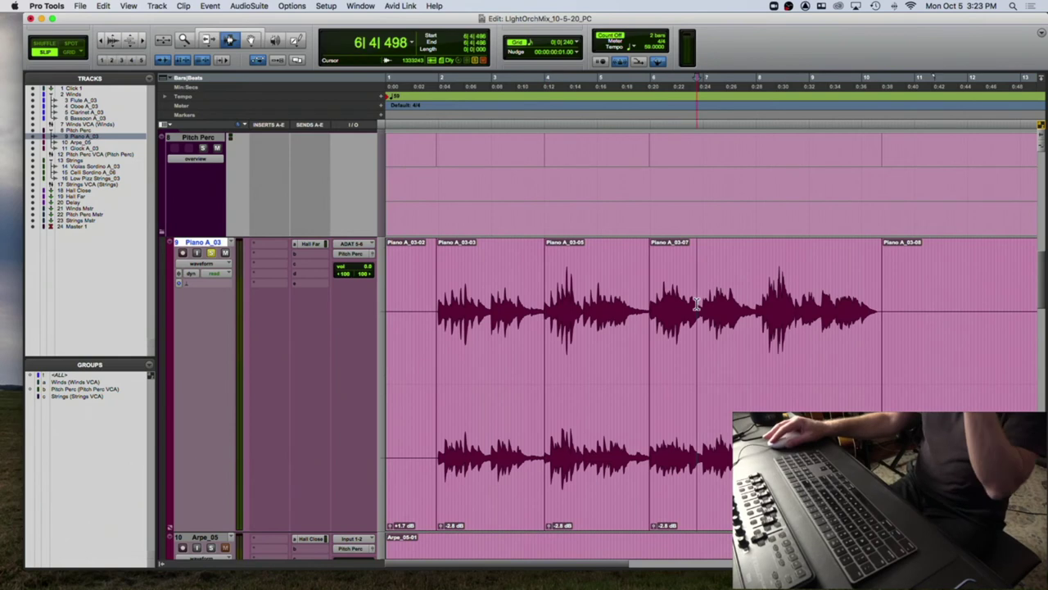
{"action": "double_click", "coordinate": [697, 303]}
{"action": "left_click", "coordinate": [551, 316]}
{"action": "double_click", "coordinate": [552, 317]}
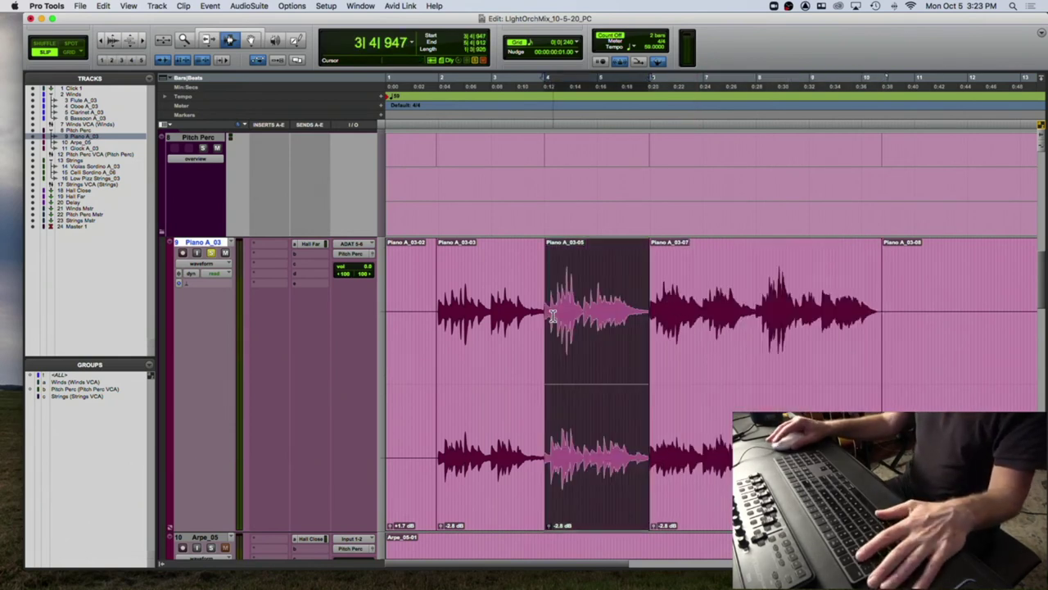
{"action": "left_click", "coordinate": [647, 307]}
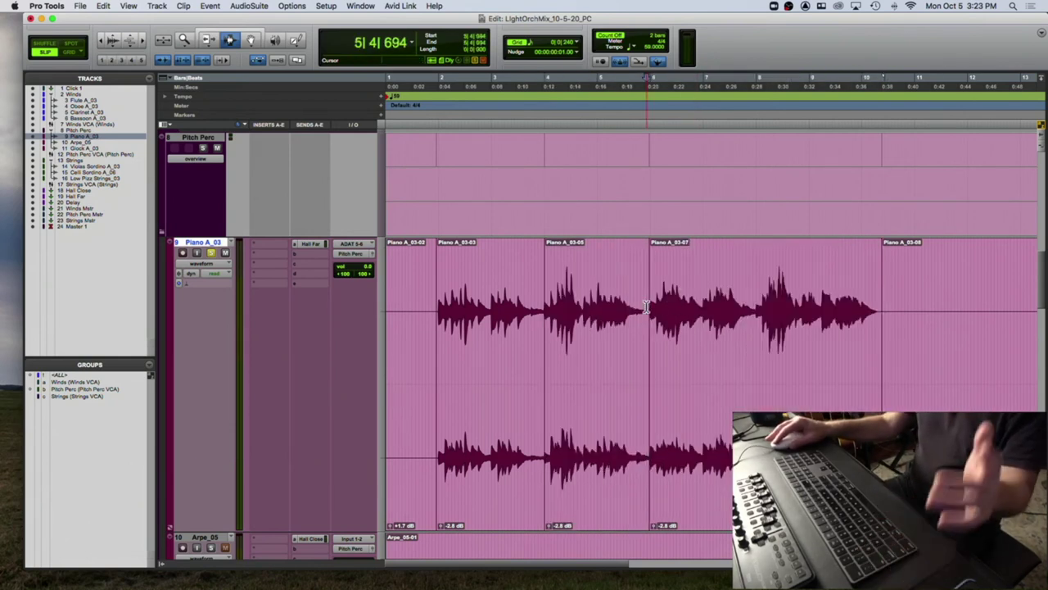
{"action": "key", "text": "super+bracketright"}
{"action": "scroll", "coordinate": [785, 299], "scroll_direction": "up", "scroll_amount": 3}
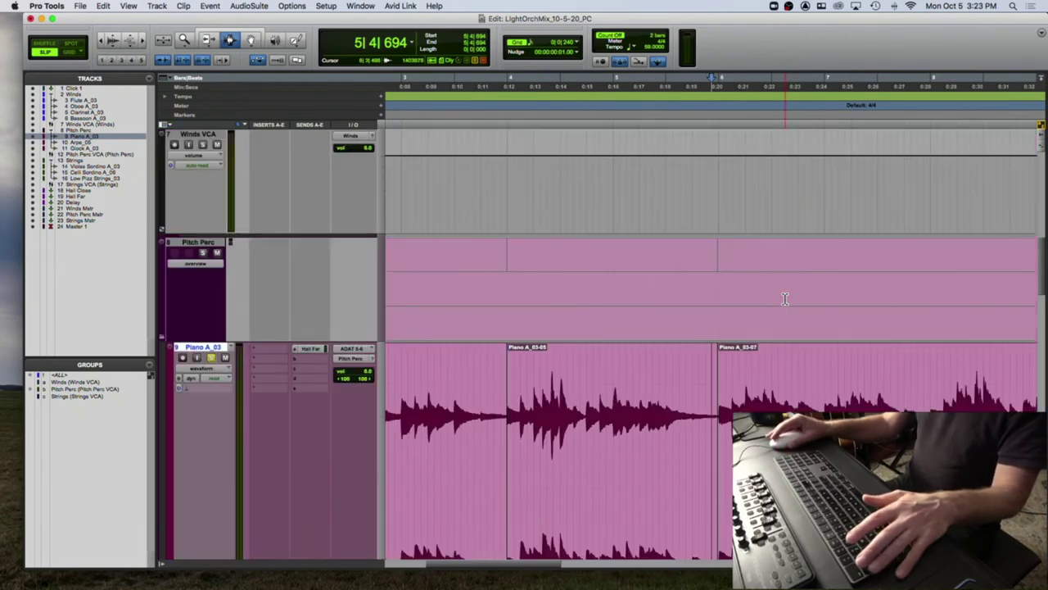
{"action": "scroll", "coordinate": [784, 299], "scroll_direction": "down", "scroll_amount": 3}
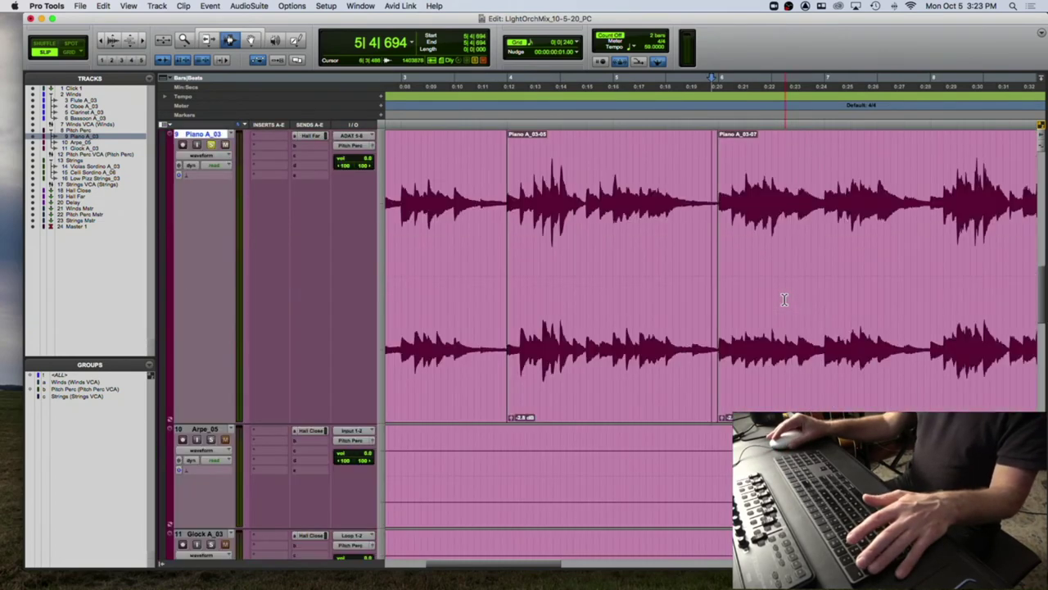
{"action": "key", "text": "super+bracketright"}
{"action": "key", "text": "super+bracketright"}
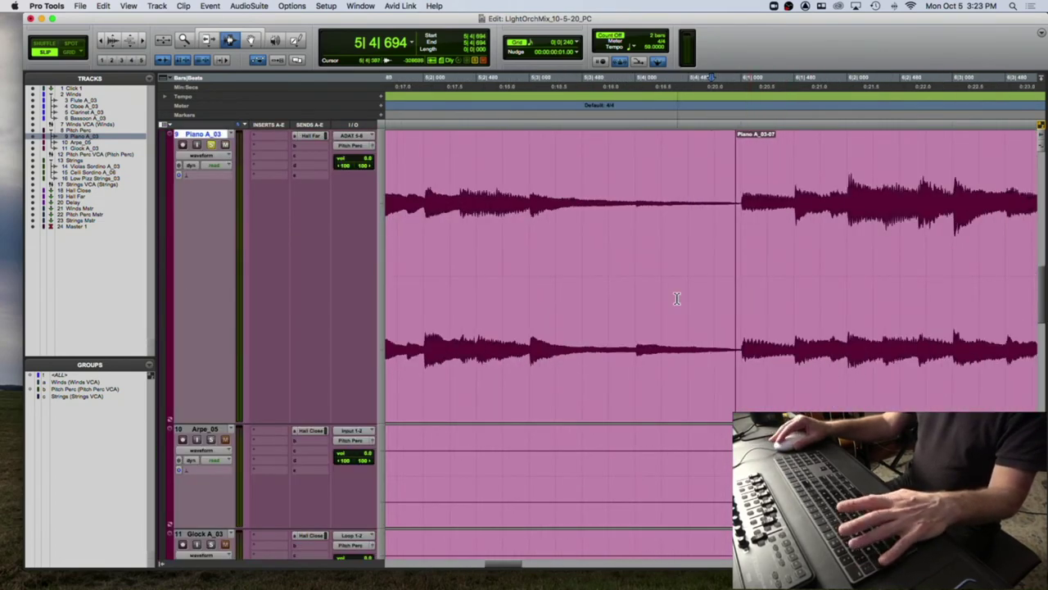
{"action": "key", "text": "super+bracketleft"}
{"action": "key", "text": "super+bracketleft"}
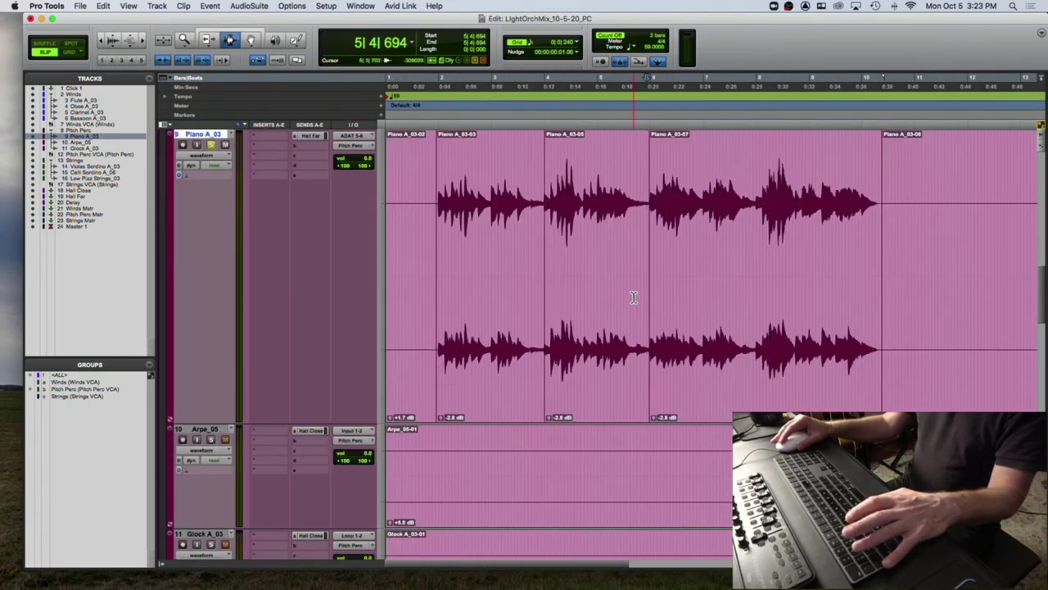
Set all tracks in the session to one uniform medium height.
{"action": "scroll", "coordinate": [633, 297], "scroll_direction": "down", "scroll_amount": 3}
{"action": "key", "text": "super+bracketleft"}
{"action": "scroll", "coordinate": [633, 297], "scroll_direction": "up", "scroll_amount": 5}
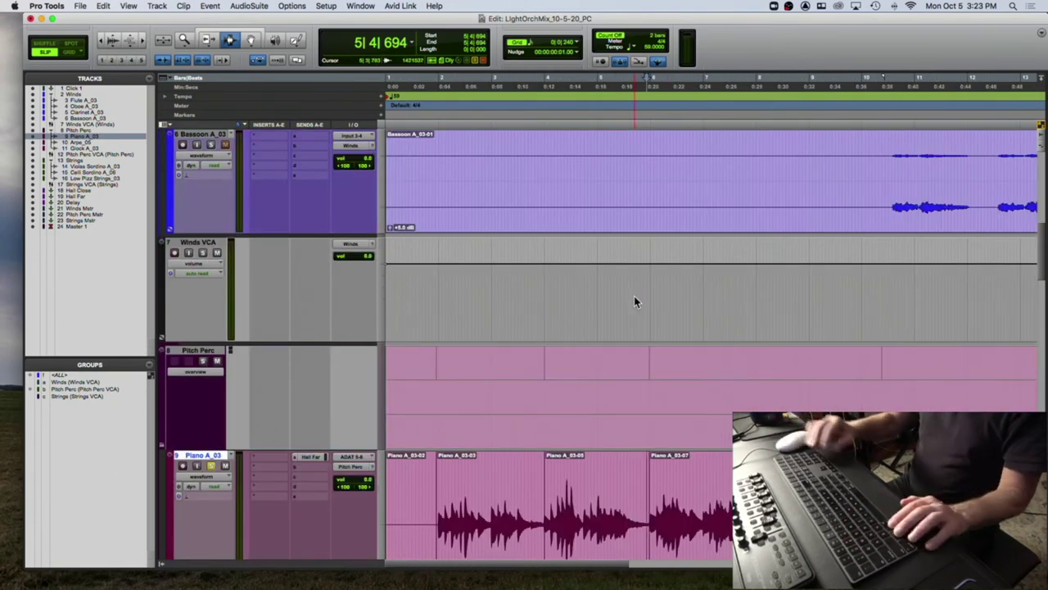
{"action": "key", "text": "ctrl+alt+Down"}
{"action": "key", "text": "ctrl+alt+Down"}
{"action": "key", "text": "ctrl+alt+Down"}
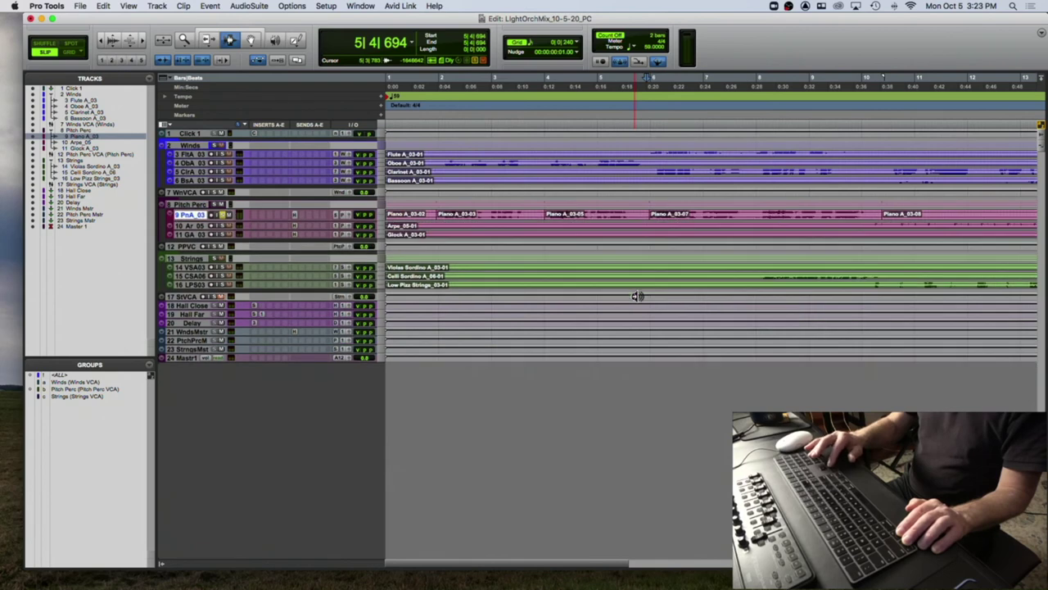
{"action": "key", "text": "ctrl+alt+Up"}
{"action": "key", "text": "ctrl+alt+Up"}
{"action": "key", "text": "ctrl+alt+Up"}
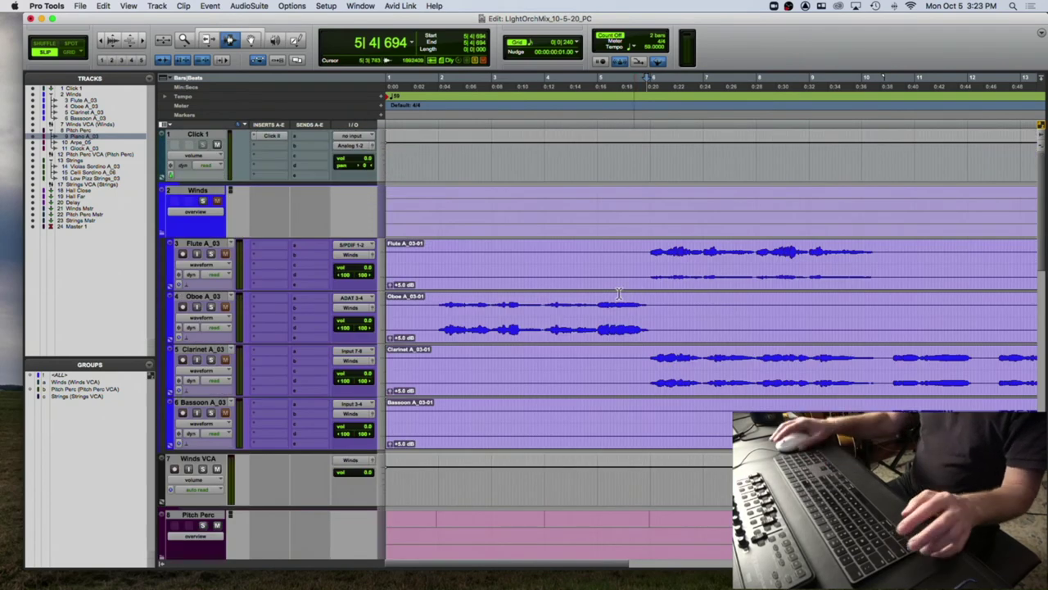
Solo and listen to the oboe from 1|4|685, and to the flute from 5|4|813.
{"action": "left_click", "coordinate": [434, 303]}
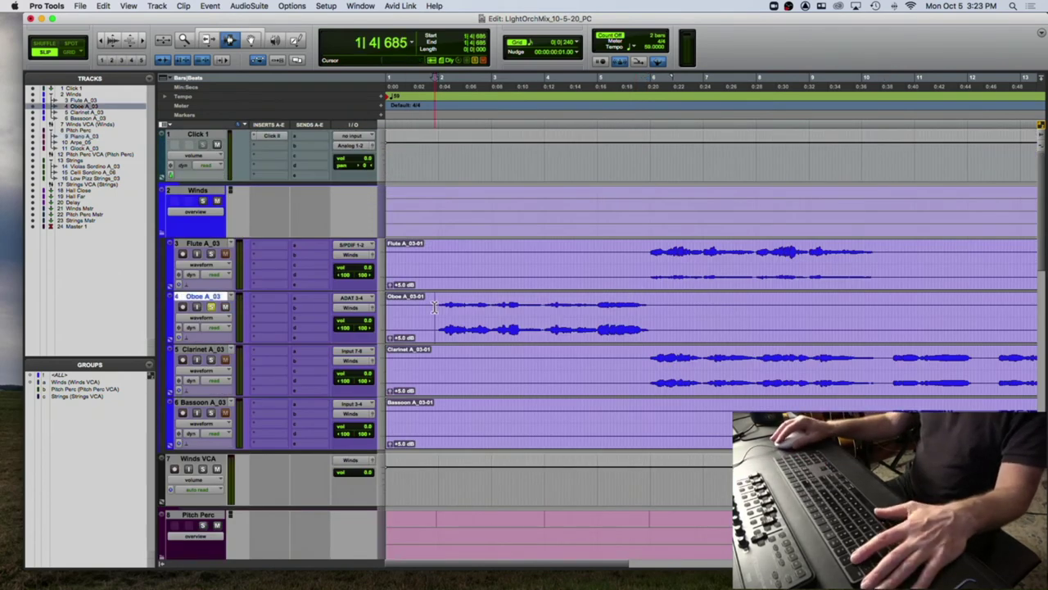
{"action": "key", "text": "space"}
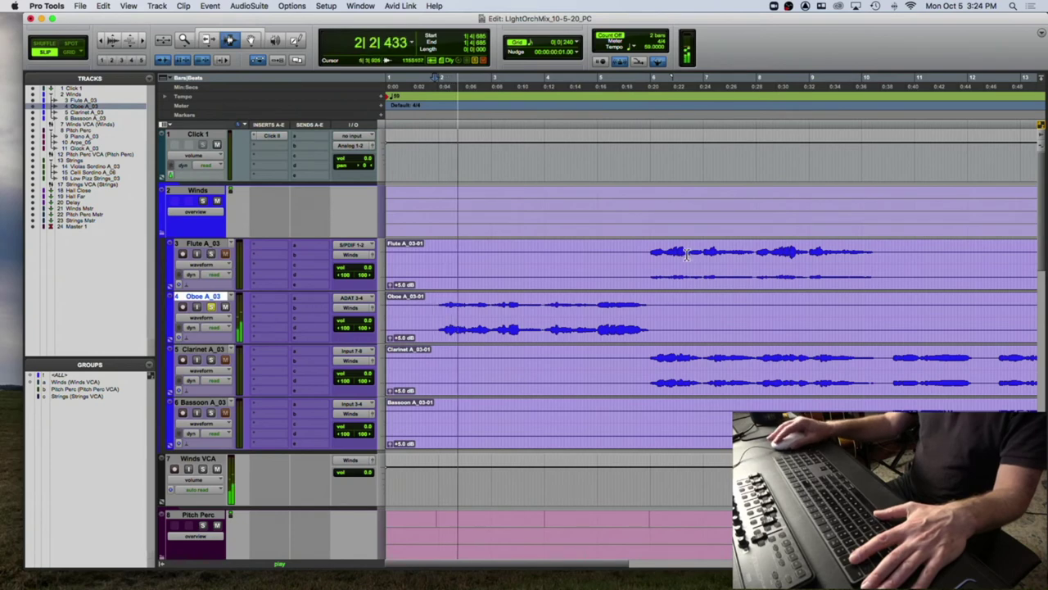
{"action": "left_click", "coordinate": [207, 244]}
{"action": "key", "text": "space"}
{"action": "left_click", "coordinate": [211, 254]}
{"action": "key", "text": "space"}
{"action": "left_click", "coordinate": [210, 307]}
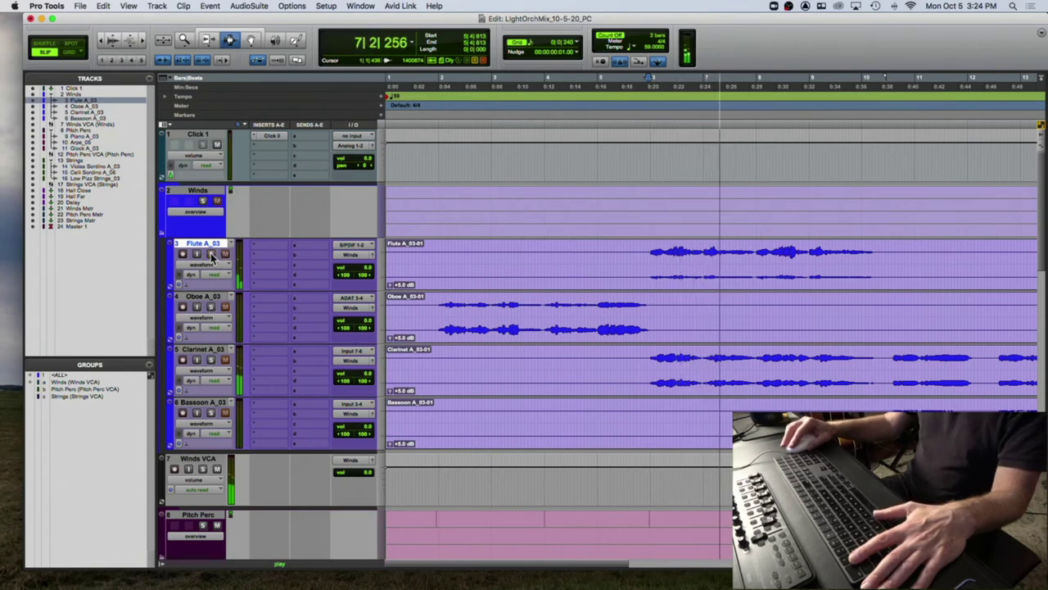
{"action": "key", "text": "space"}
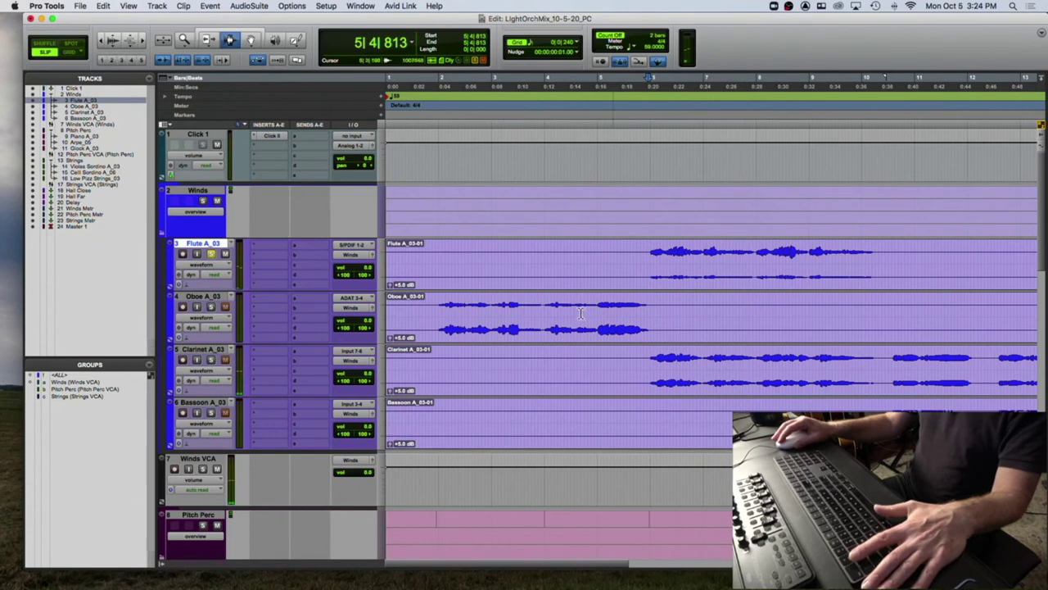
Listen to the oboe's opening phrase from 1|4|883 with both the oboe and flute tracks soloed.
{"action": "left_click", "coordinate": [438, 320]}
{"action": "key", "text": "space"}
{"action": "key", "text": "space"}
{"action": "key", "text": "space"}
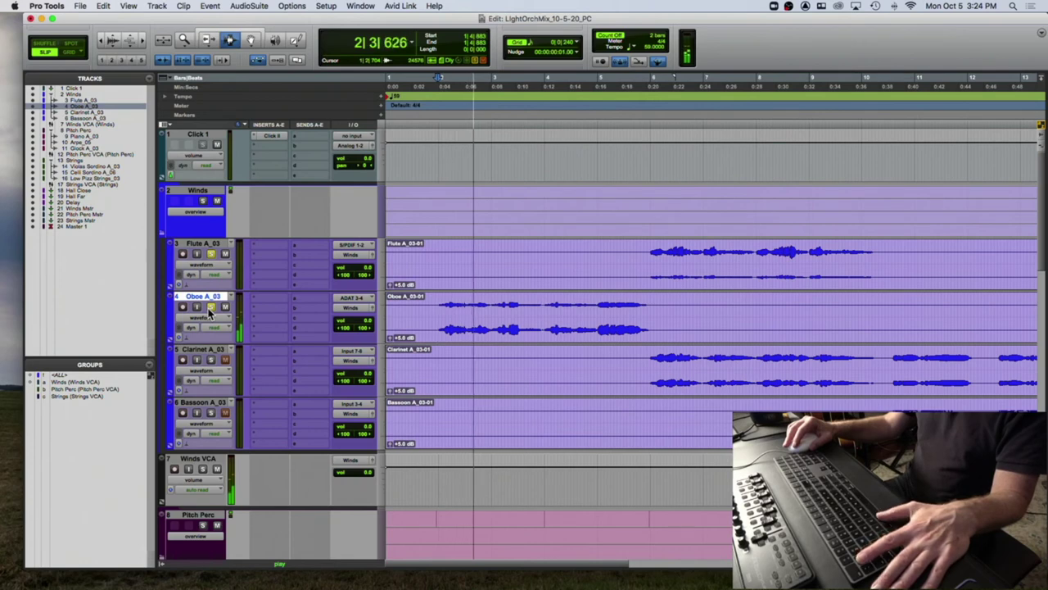
{"action": "key", "text": "space"}
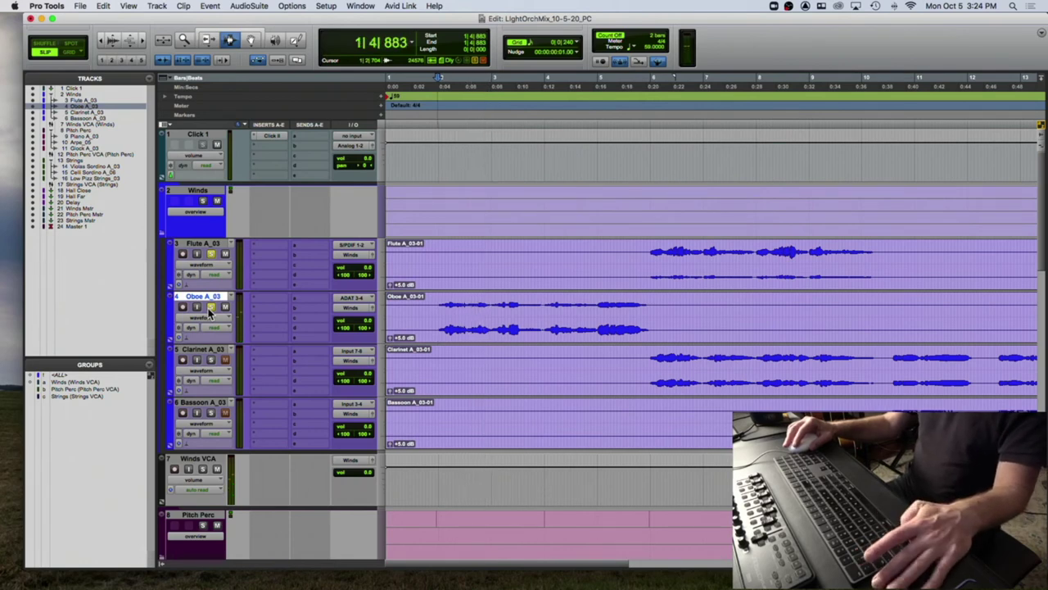
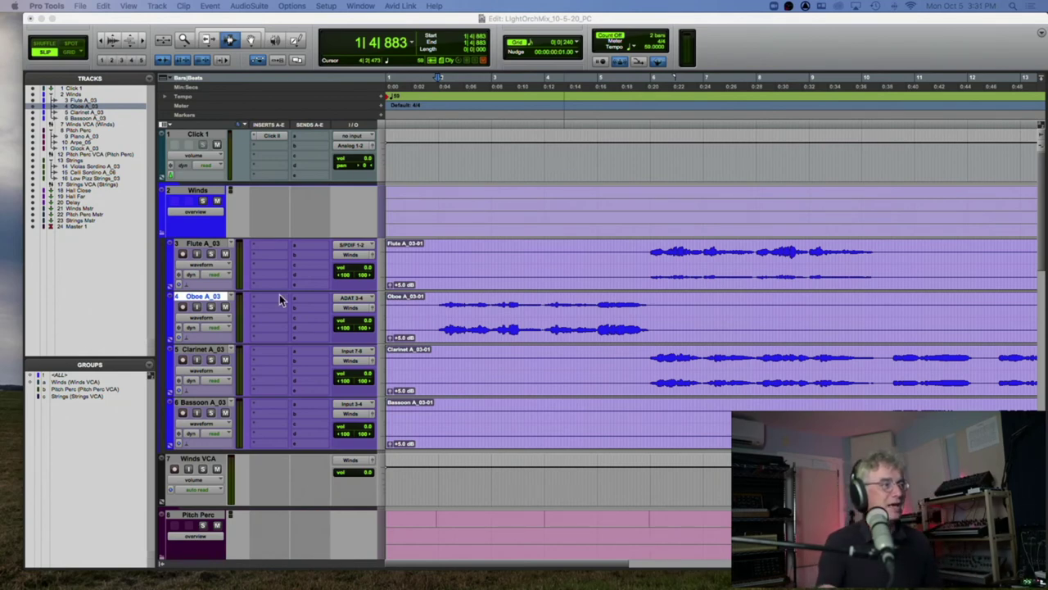
Insert the stereo Blue Cat's FreqAnalyst 2 plug-in on the Master 1 track and move its window clear of the track controls.
{"action": "scroll", "coordinate": [256, 377], "scroll_direction": "down", "scroll_amount": 10}
{"action": "scroll", "coordinate": [255, 377], "scroll_direction": "down", "scroll_amount": 2}
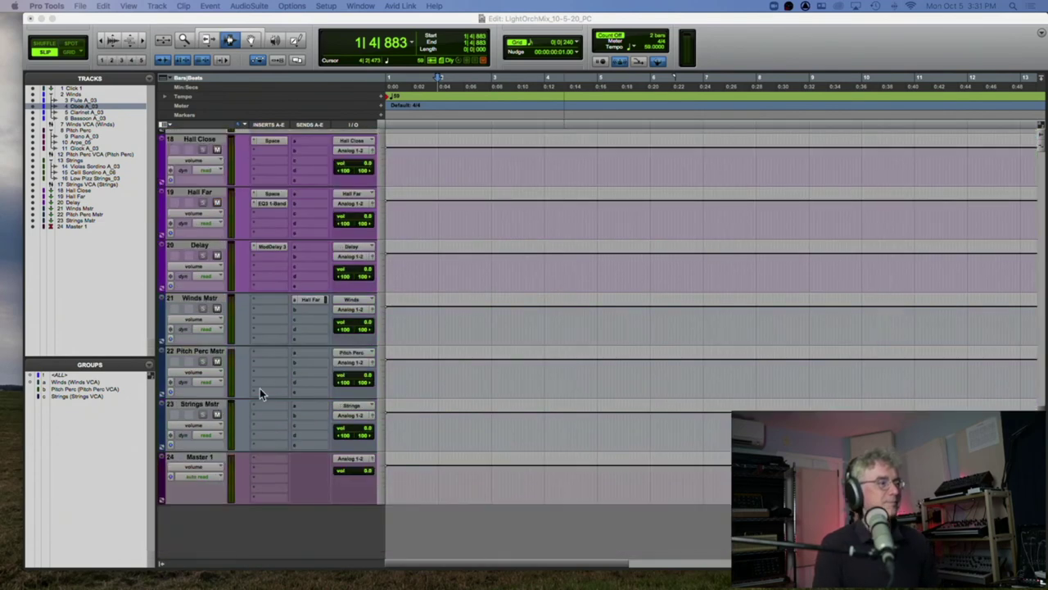
{"action": "left_click", "coordinate": [263, 459]}
{"action": "mouse_move", "coordinate": [264, 460]}
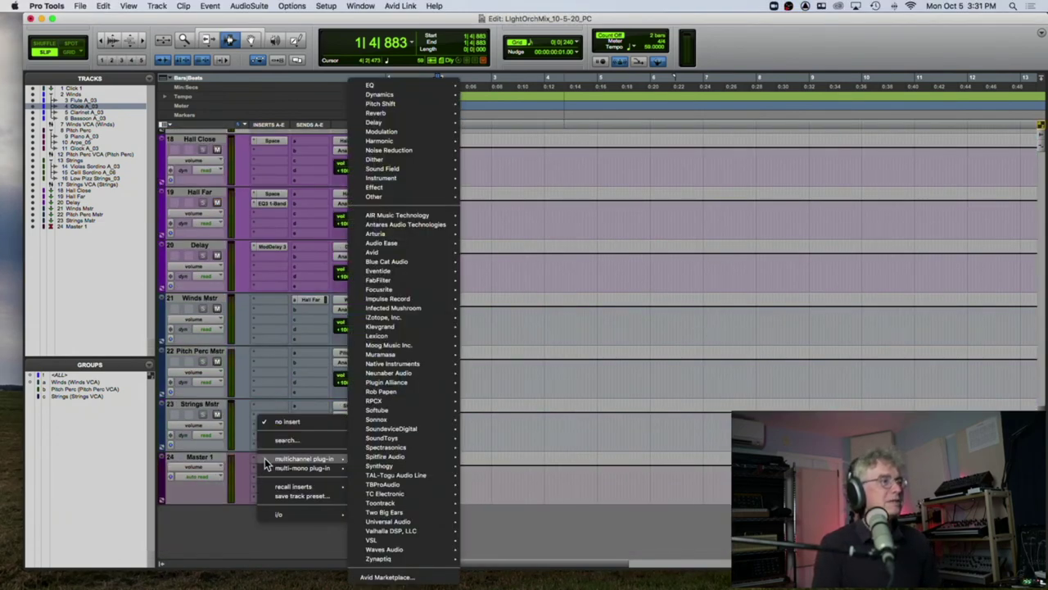
{"action": "mouse_move", "coordinate": [380, 264]}
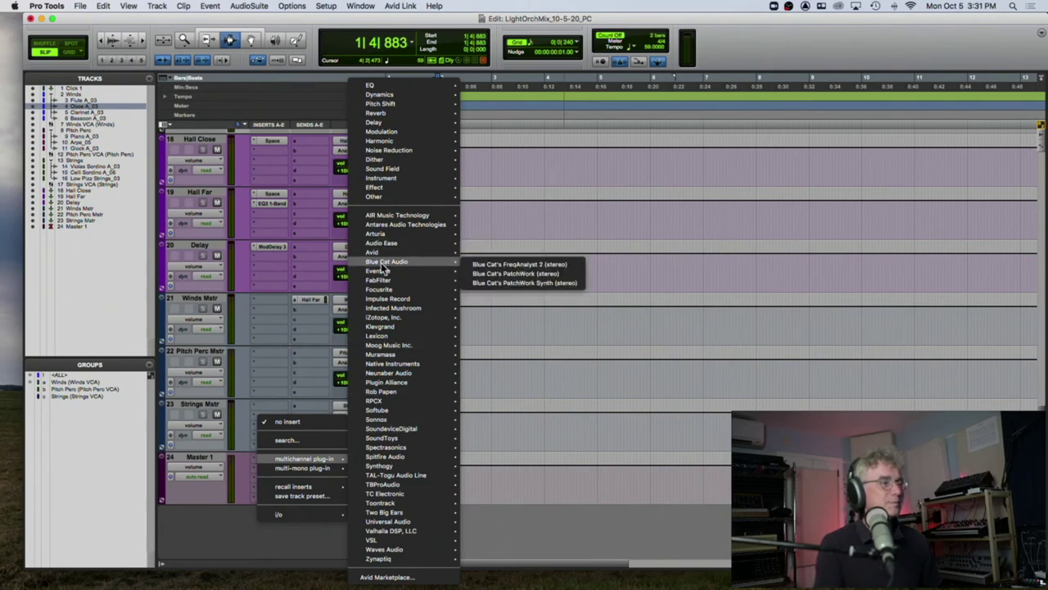
{"action": "left_click", "coordinate": [490, 265]}
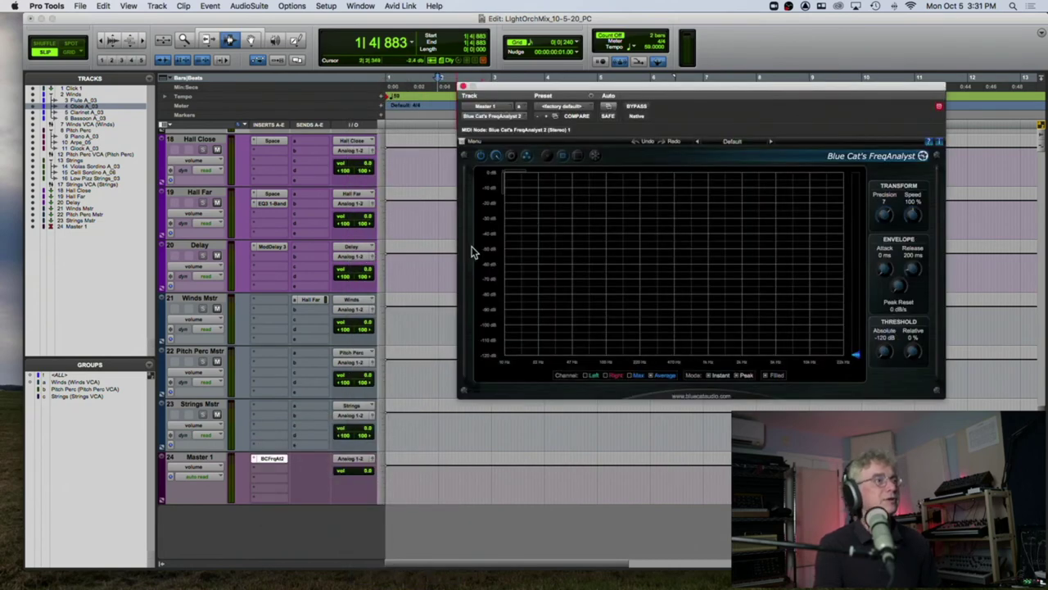
{"action": "left_click_drag", "start_coordinate": [606, 90], "coordinate": [624, 83]}
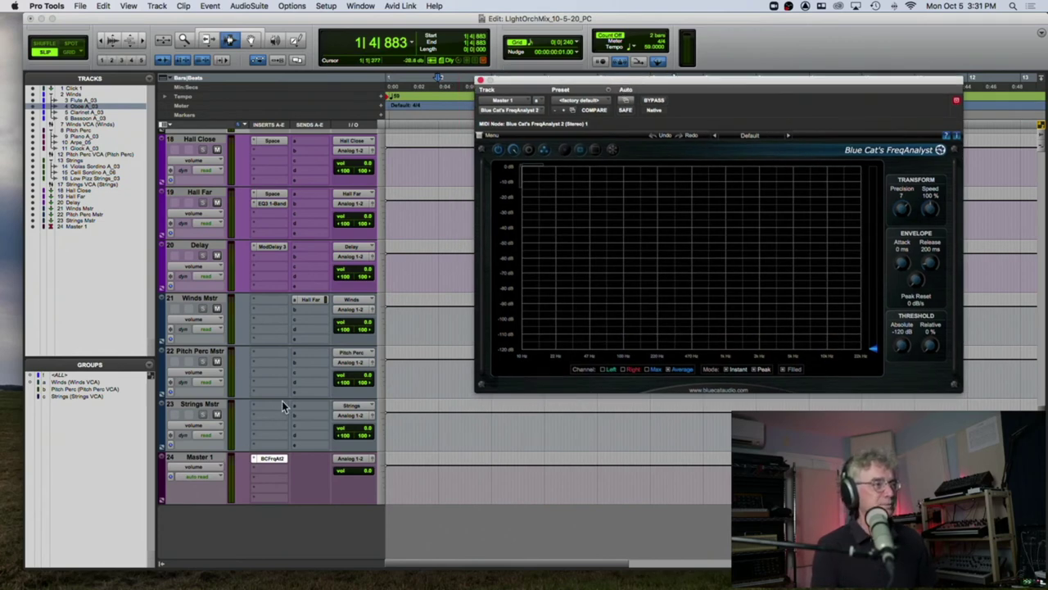
{"action": "scroll", "coordinate": [389, 275], "scroll_direction": "up", "scroll_amount": 5}
{"action": "scroll", "coordinate": [390, 275], "scroll_direction": "up", "scroll_amount": 2}
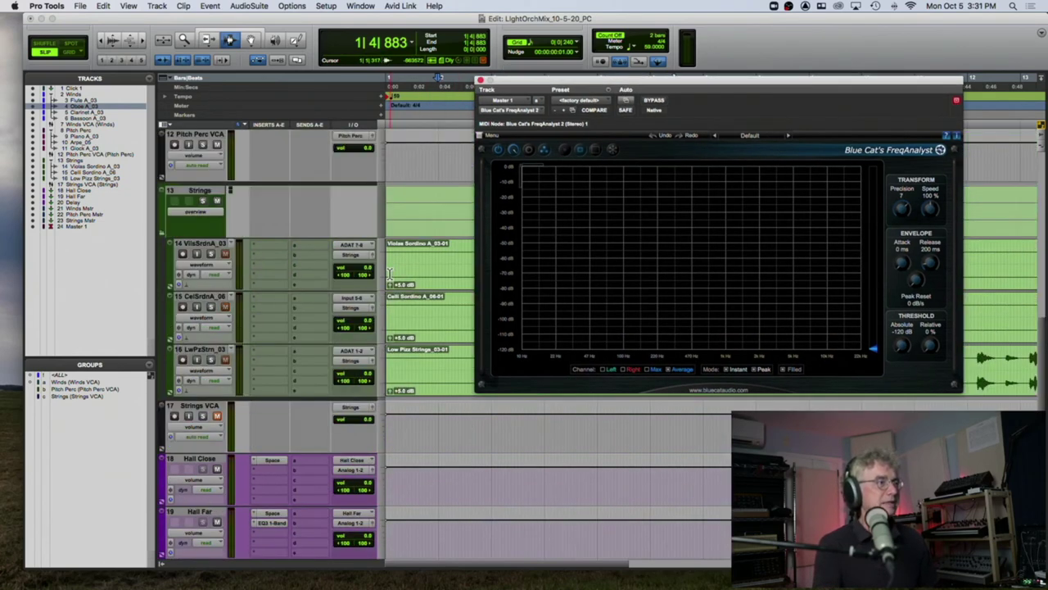
Play the soloed oboe phrase from 1|4|804 twice and examine its frequency spectrum in FreqAnalyst.
{"action": "scroll", "coordinate": [381, 280], "scroll_direction": "up", "scroll_amount": 4}
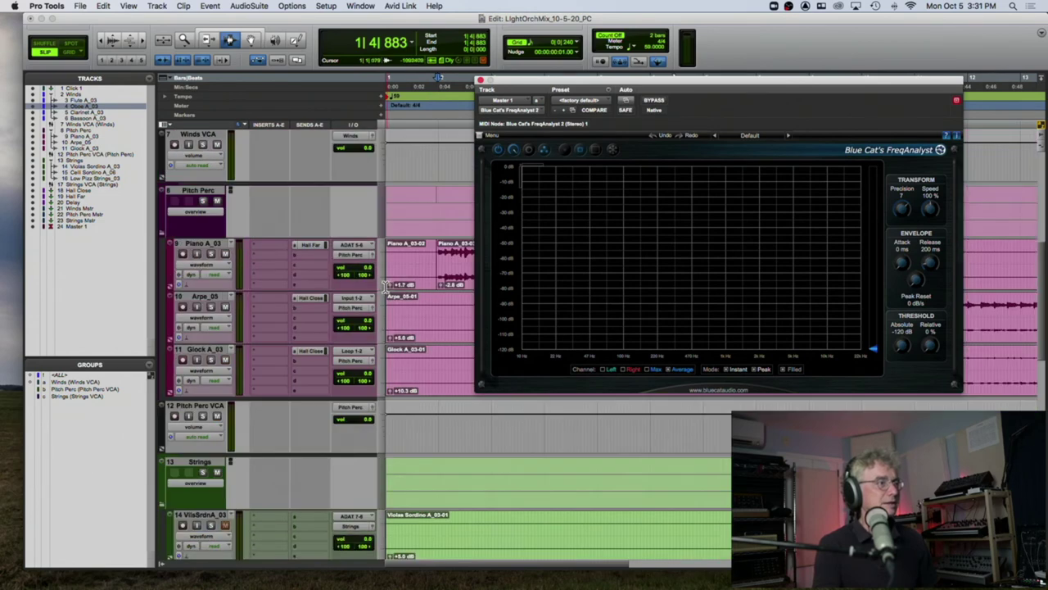
{"action": "scroll", "coordinate": [390, 293], "scroll_direction": "up", "scroll_amount": 4}
{"action": "left_click", "coordinate": [211, 197]}
{"action": "left_click", "coordinate": [211, 144]}
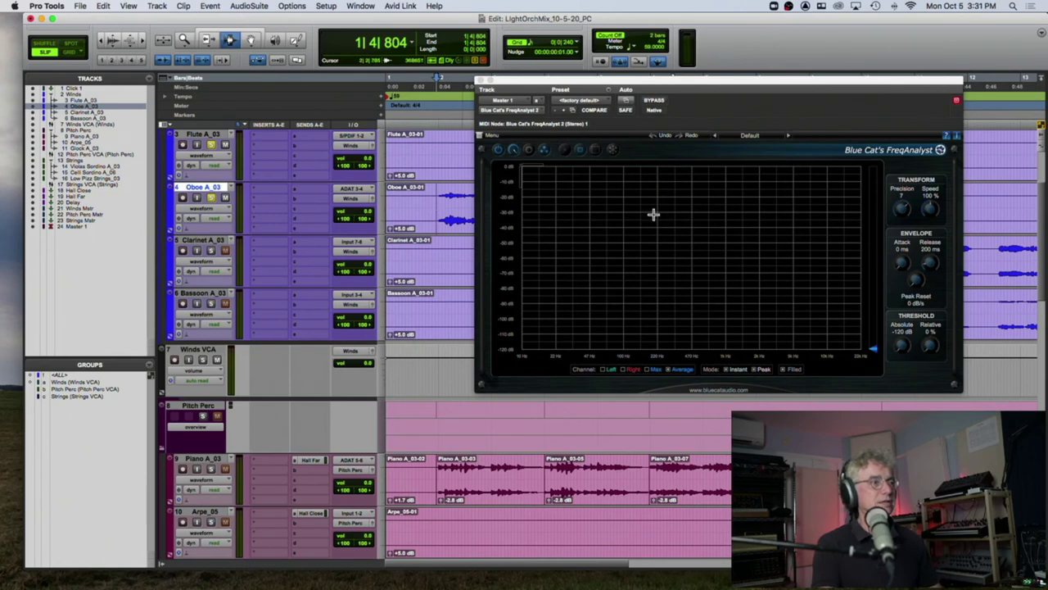
{"action": "key", "text": "space"}
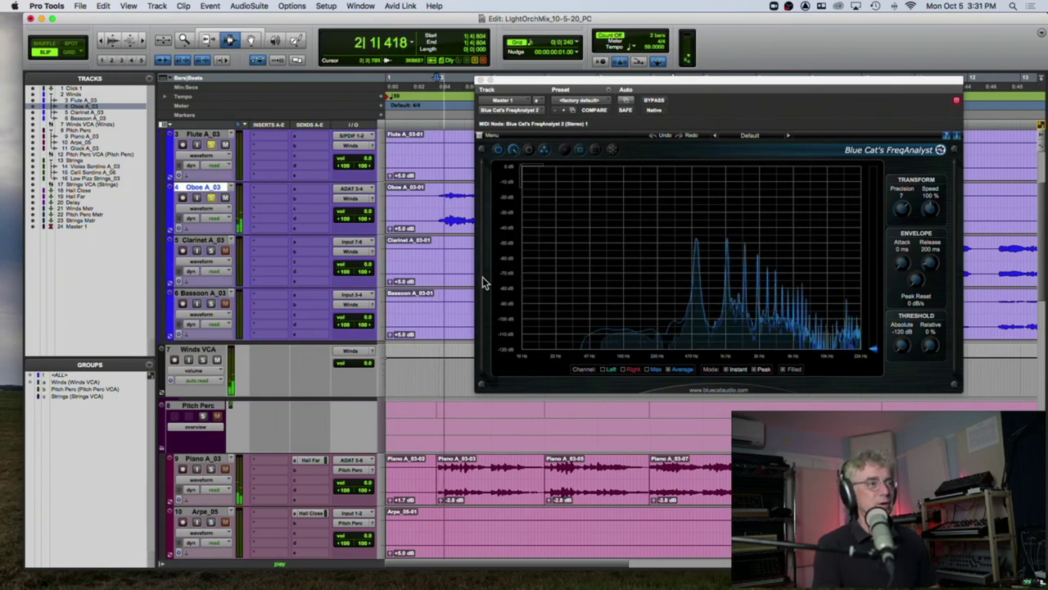
{"action": "key", "text": "space"}
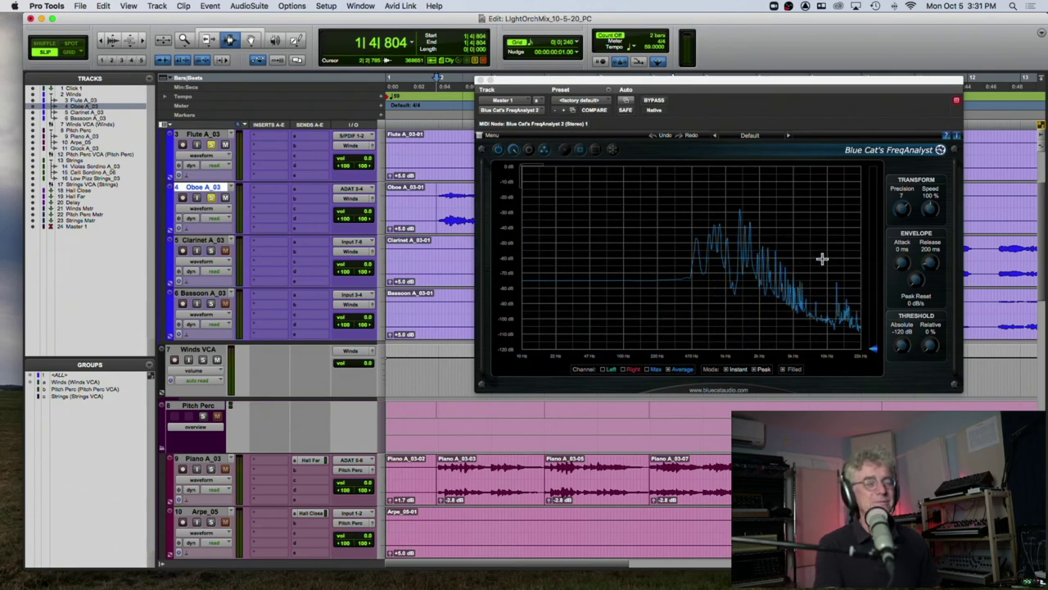
{"action": "key", "text": "space"}
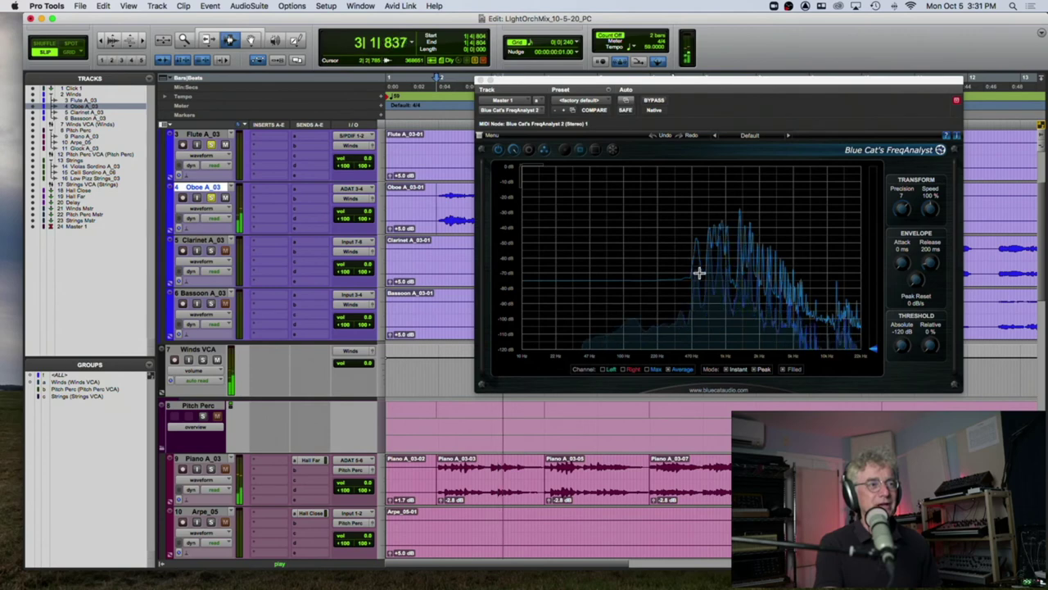
{"action": "key", "text": "space"}
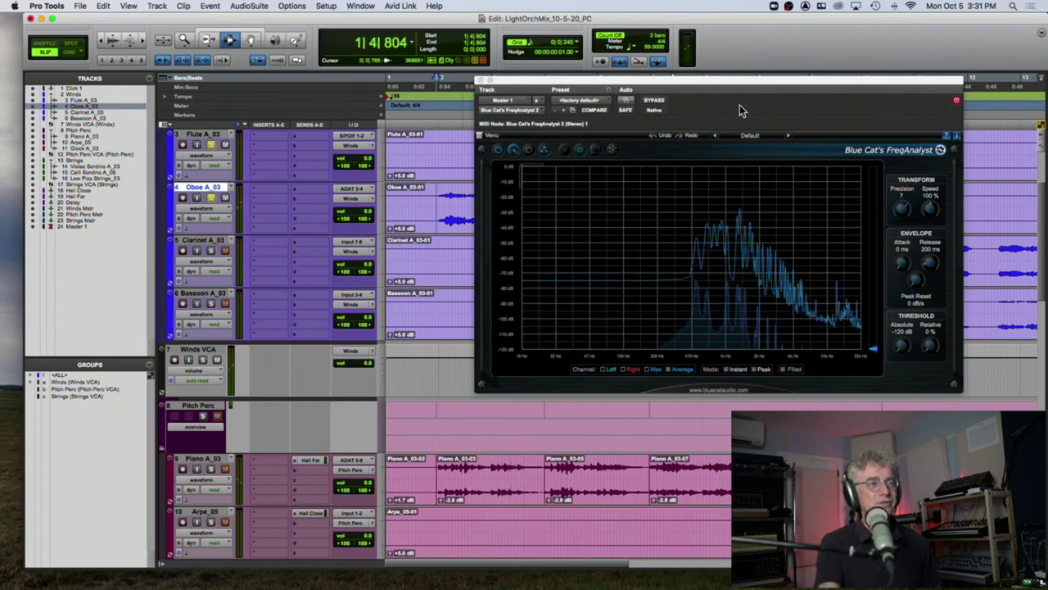
Move the FreqAnalyst window clear of the flute clip and examine the flute's spectrum while playing from 6|1|011.
{"action": "left_click_drag", "start_coordinate": [735, 88], "coordinate": [644, 192]}
{"action": "left_click", "coordinate": [647, 138]}
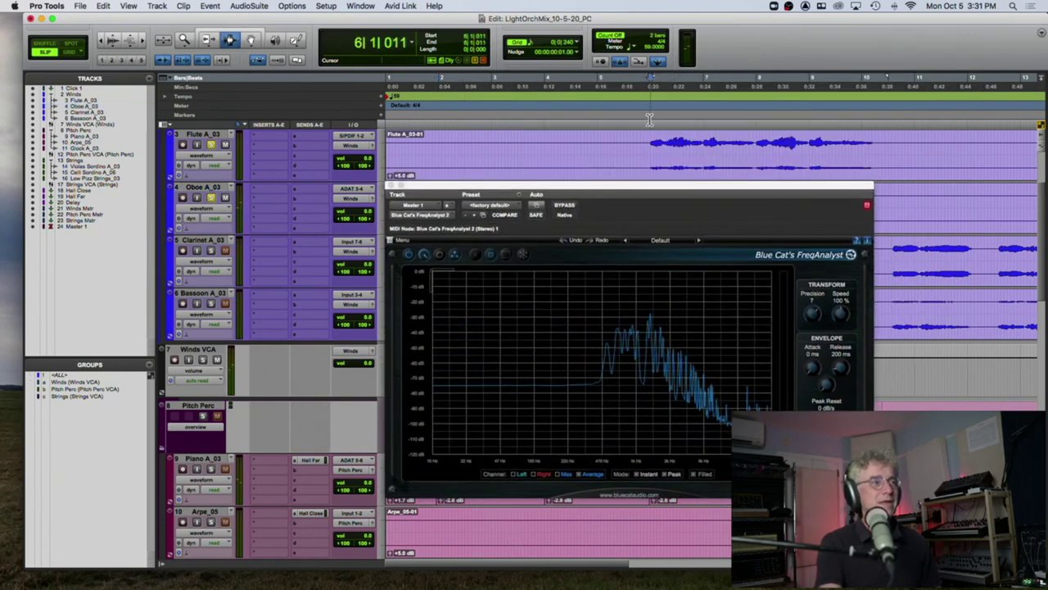
{"action": "key", "text": "space"}
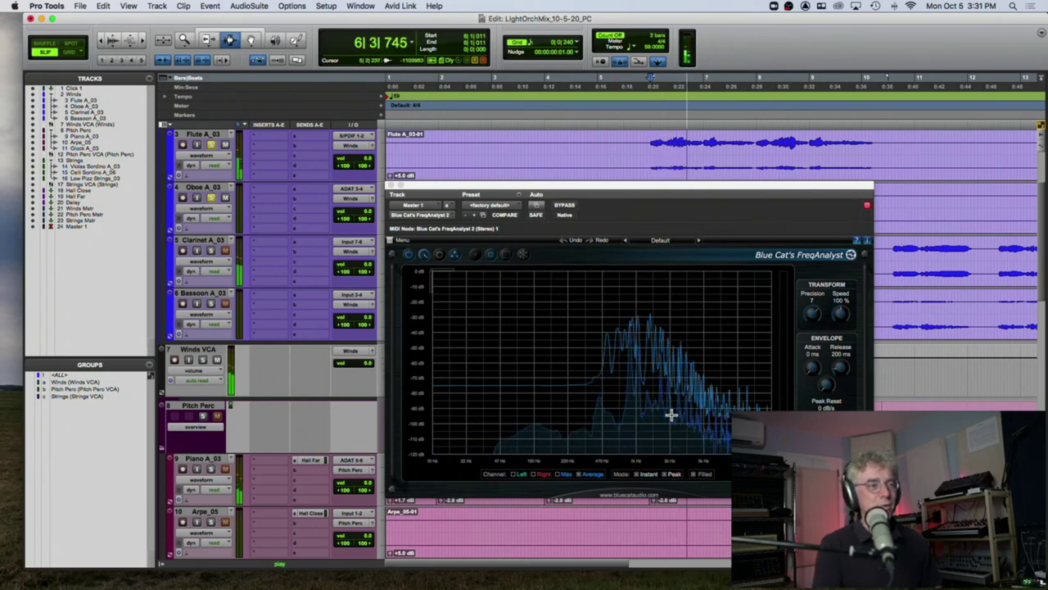
{"action": "key", "text": "space"}
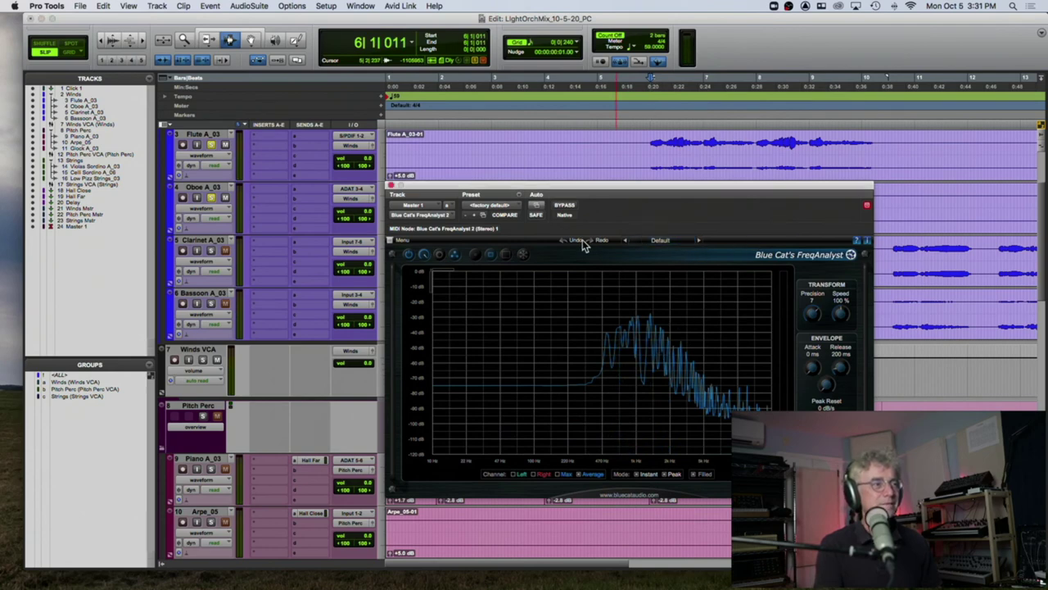
{"action": "left_click", "coordinate": [661, 240]}
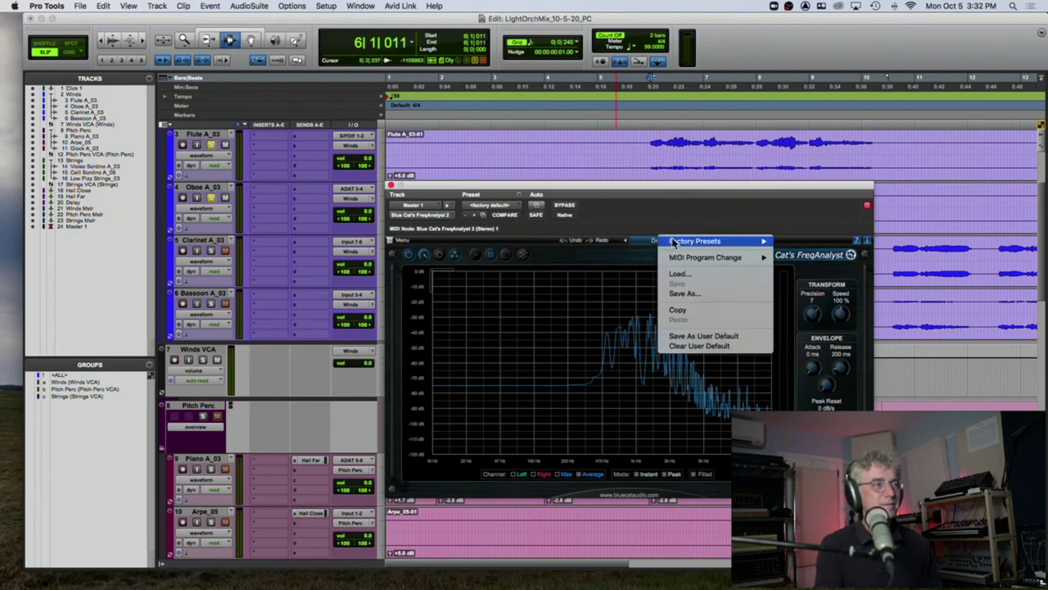
{"action": "mouse_move", "coordinate": [692, 234]}
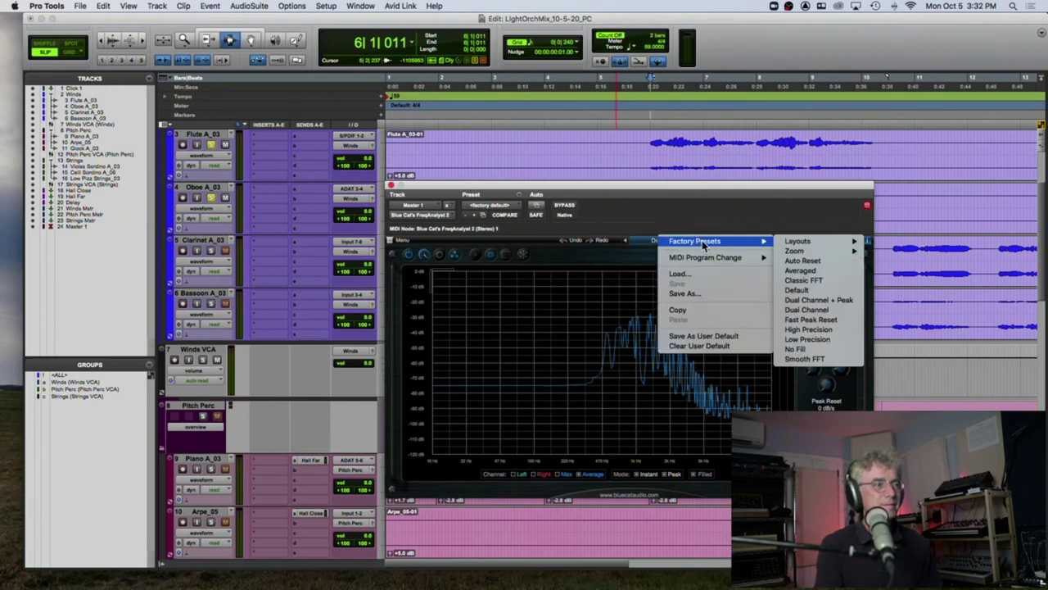
{"action": "left_click", "coordinate": [735, 310]}
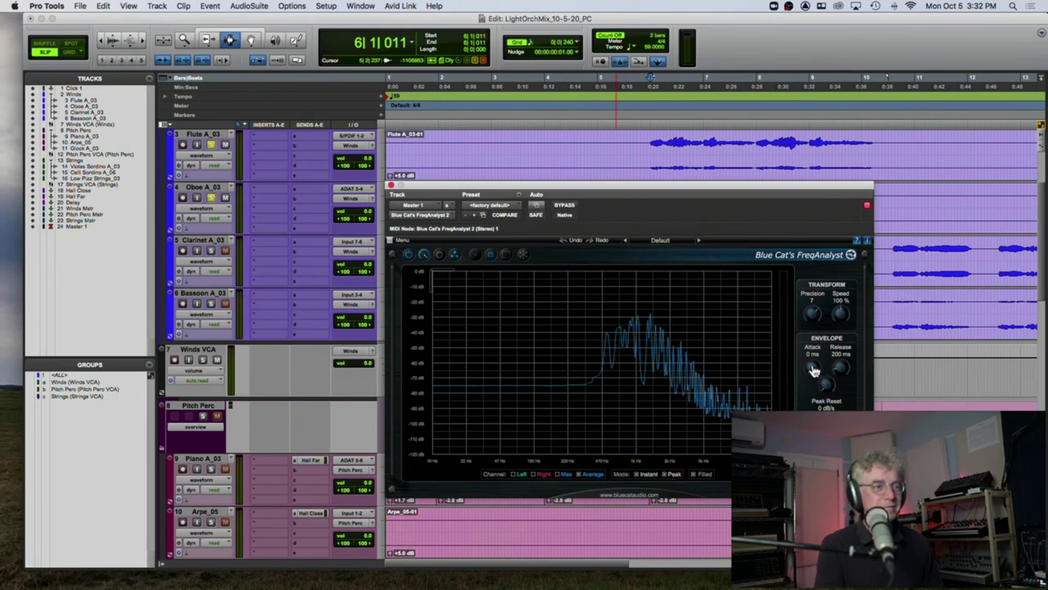
Set FreqAnalyst's transform speed to 111 % and peak reset to 45 dB/s while auditioning the flute from 6|1|011.
{"action": "left_click_drag", "start_coordinate": [814, 367], "coordinate": [805, 386]}
{"action": "key", "text": "space"}
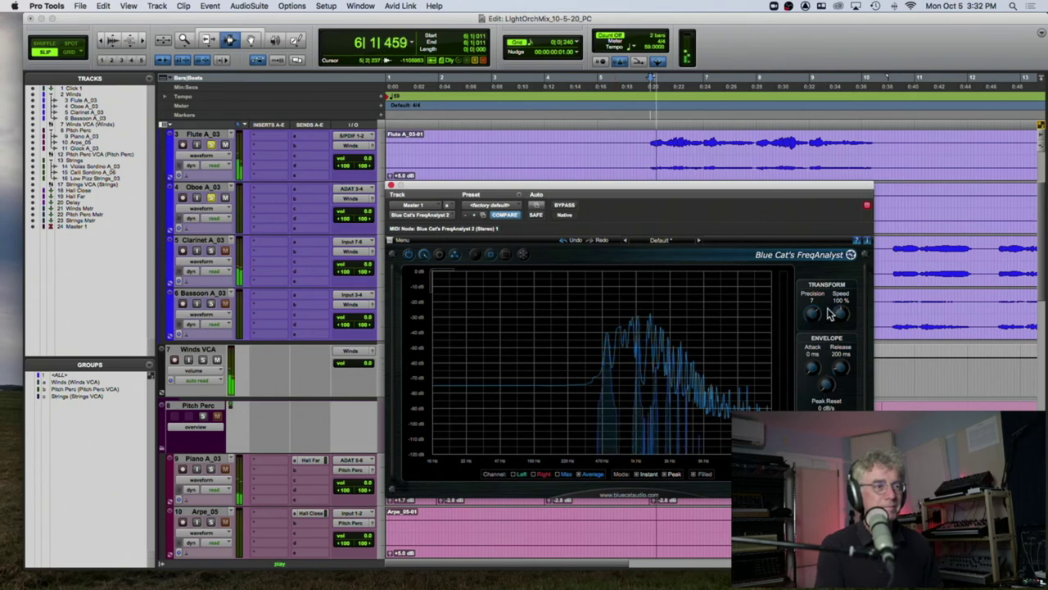
{"action": "key", "text": "space"}
{"action": "left_click_drag", "start_coordinate": [840, 314], "coordinate": [839, 304]}
{"action": "key", "text": "space"}
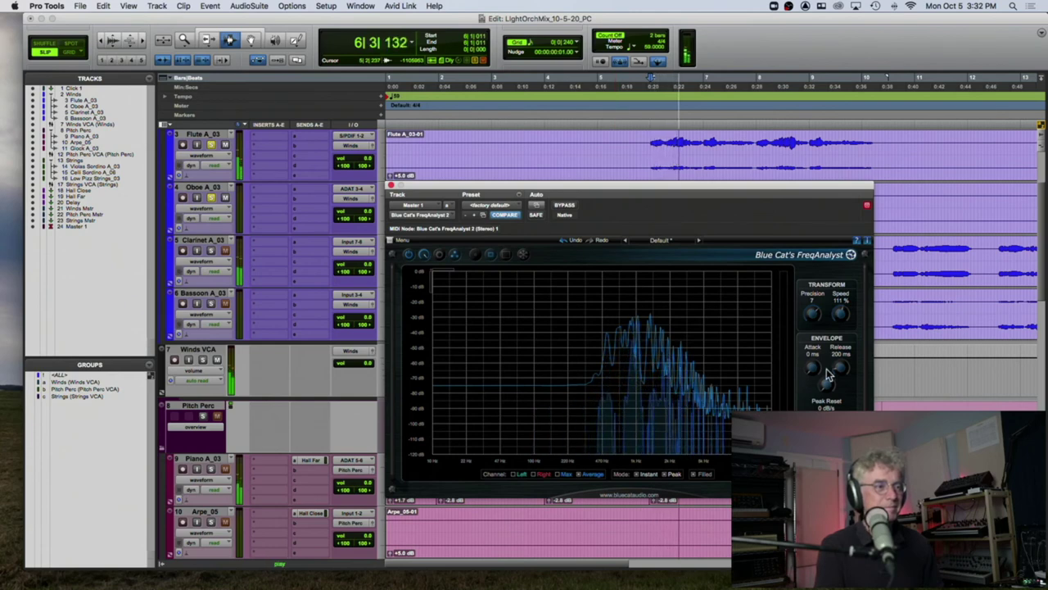
{"action": "key", "text": "space"}
{"action": "key", "text": "space"}
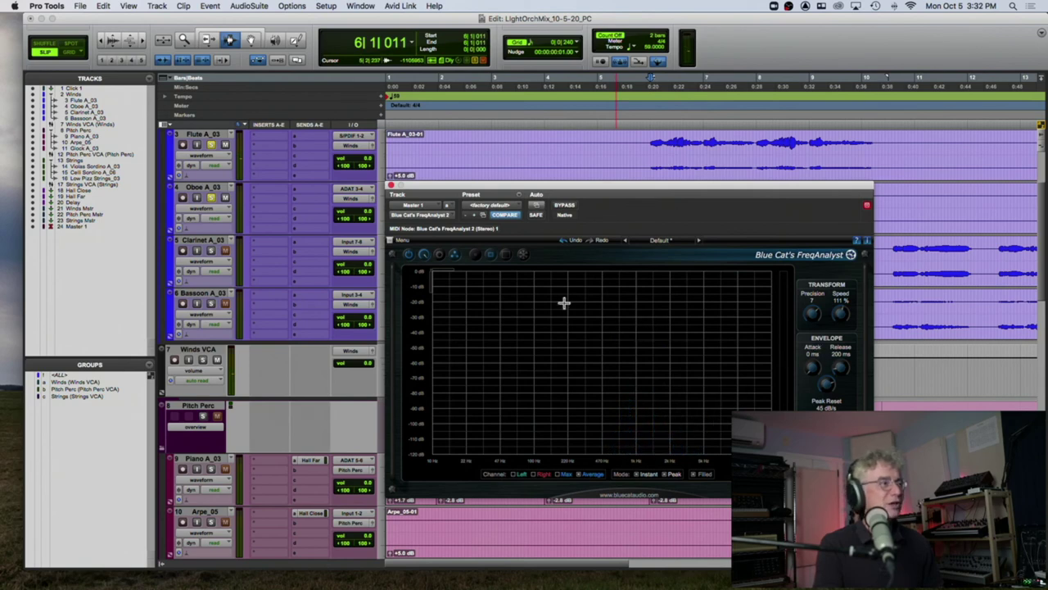
Play the oboe from 1|4|804 to examine its spectrum with the adjusted analyser settings, and close FreqAnalyst.
{"action": "left_click", "coordinate": [460, 113]}
{"action": "key", "text": "space"}
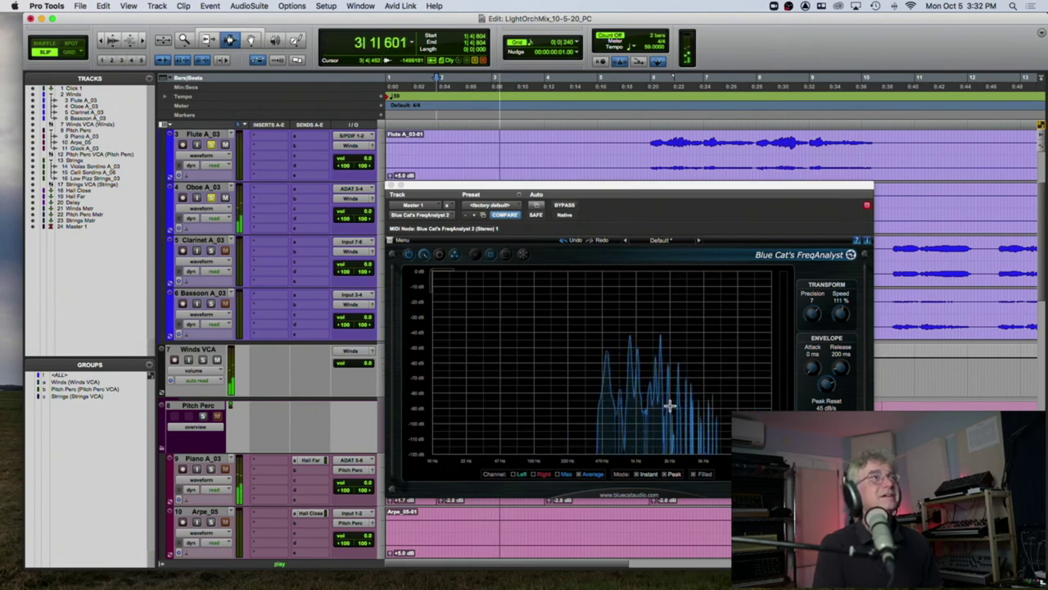
{"action": "key", "text": "space"}
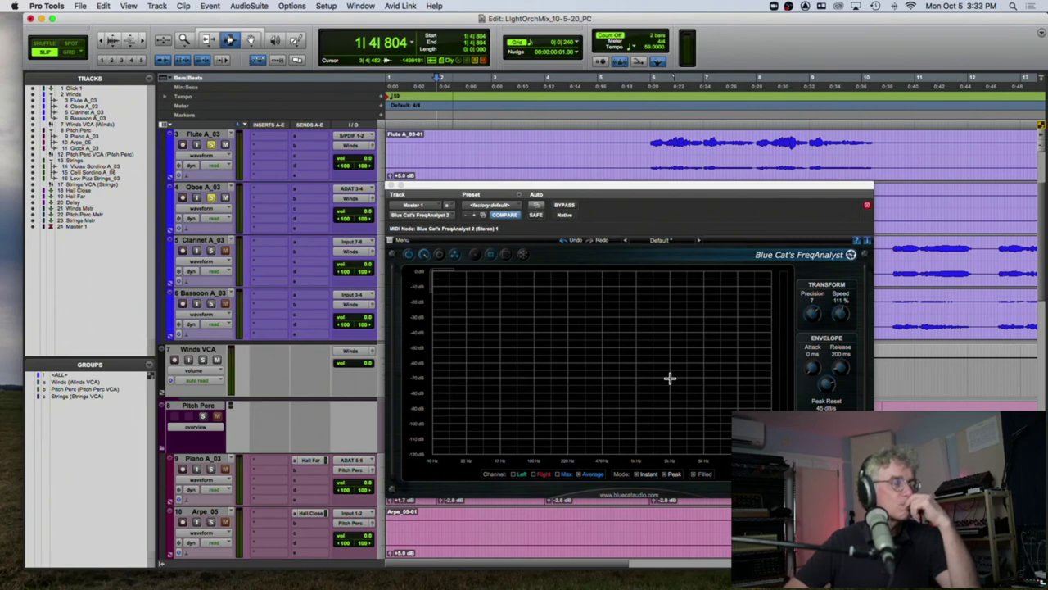
{"action": "left_click", "coordinate": [391, 186]}
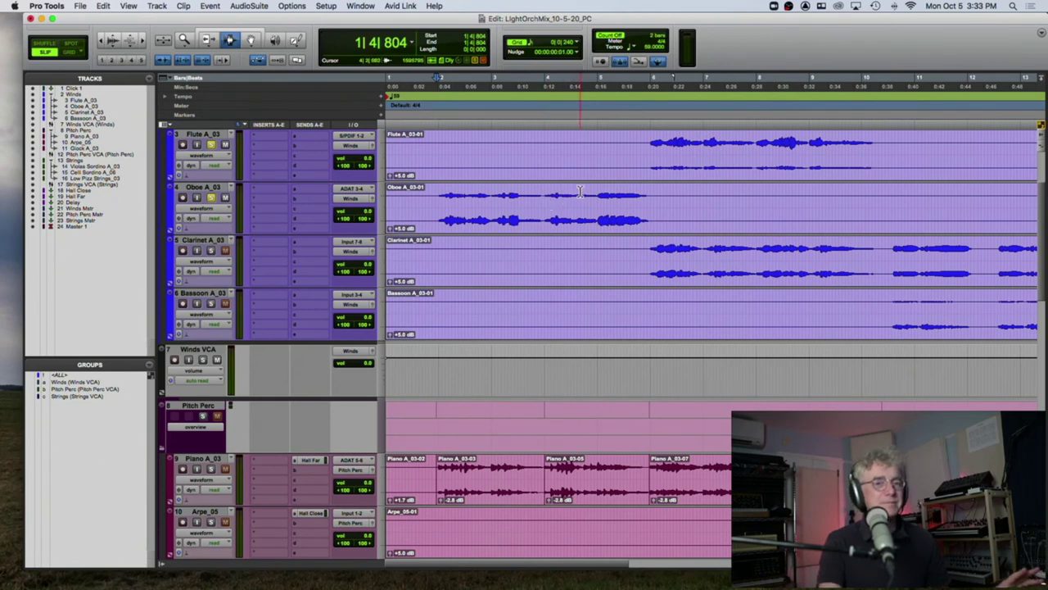
Solo the clarinet in place of the flute and examine its spectrum in Master 1's reopened FreqAnalyst from 5|4|892.
{"action": "left_click", "coordinate": [631, 270]}
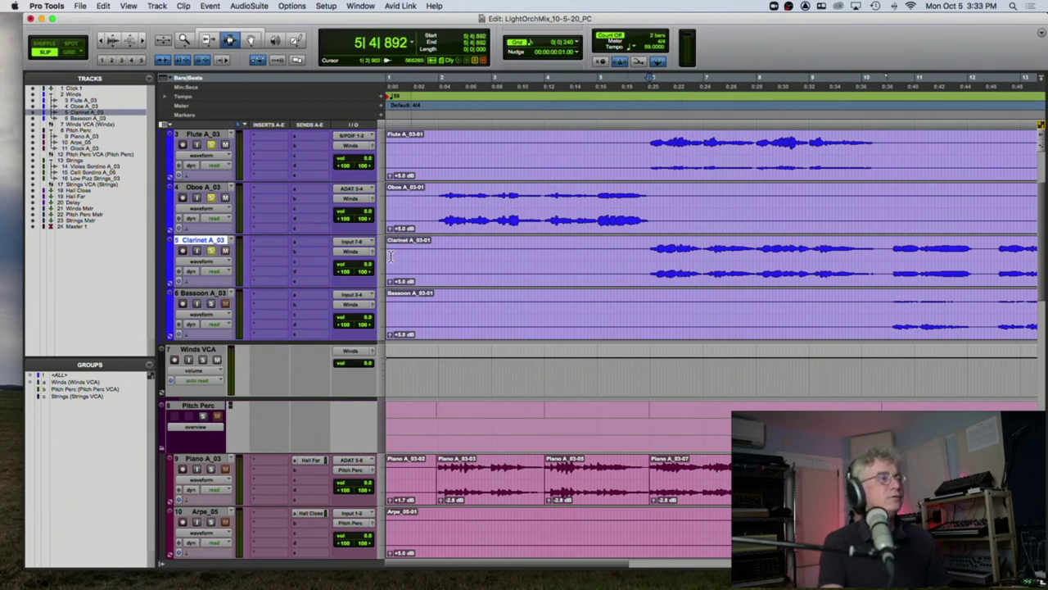
{"action": "left_click", "coordinate": [211, 144]}
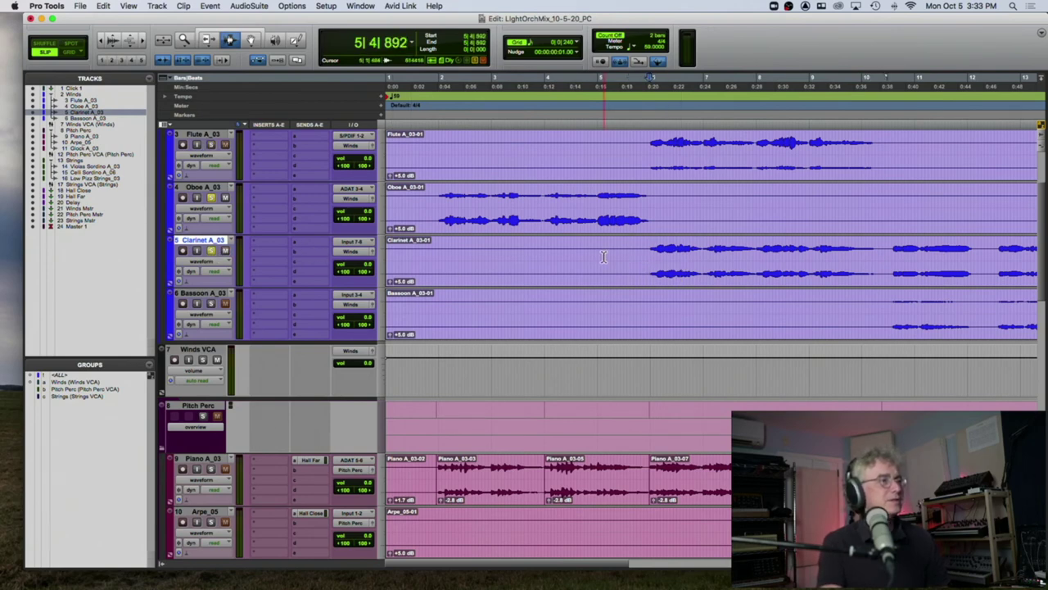
{"action": "scroll", "coordinate": [309, 539], "scroll_direction": "down", "scroll_amount": 15}
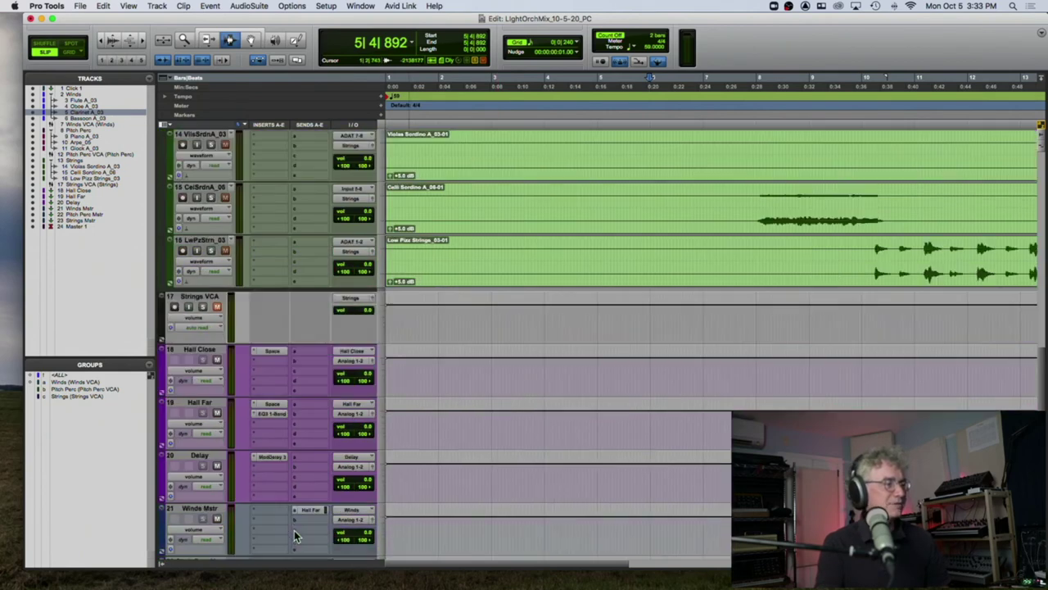
{"action": "left_click", "coordinate": [275, 506]}
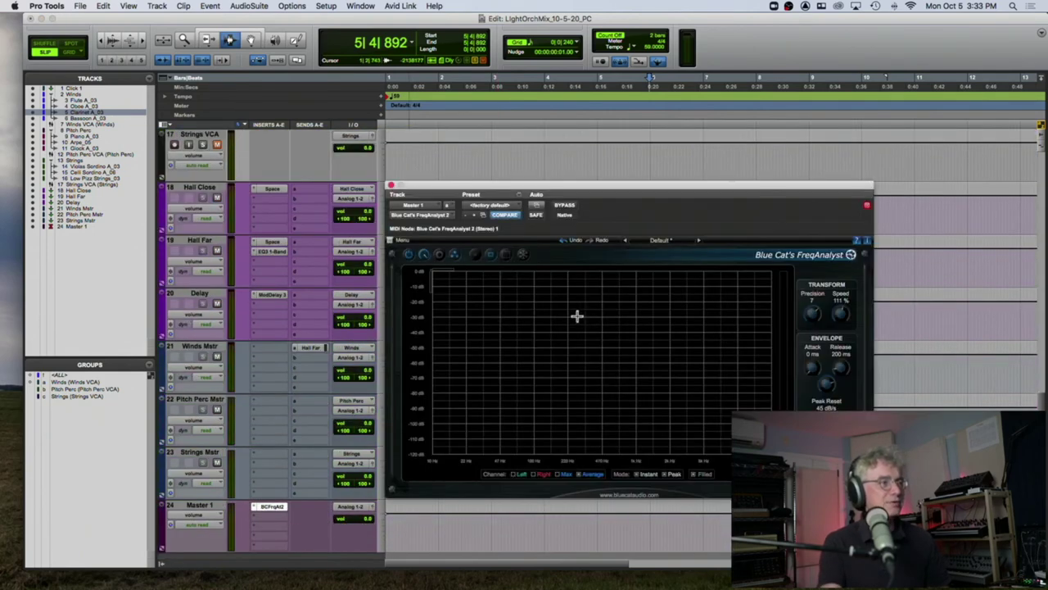
{"action": "key", "text": "space"}
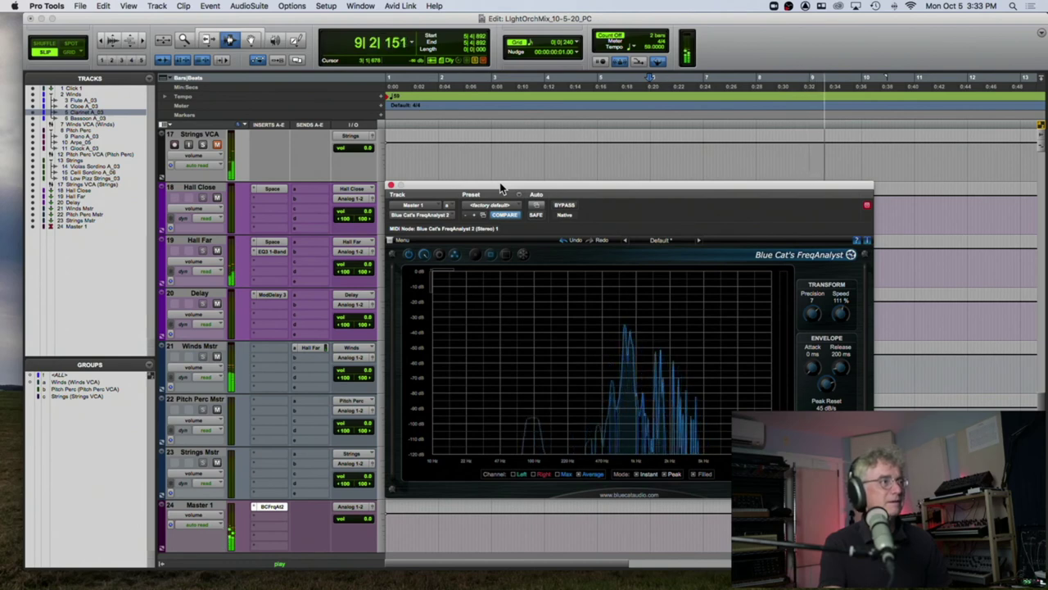
{"action": "key", "text": "space"}
Solo the bassoon in place of the clarinet, examine its spectrum from 10|2|922, and close FreqAnalyst.
{"action": "scroll", "coordinate": [401, 174], "scroll_direction": "up", "scroll_amount": 3}
{"action": "scroll", "coordinate": [279, 172], "scroll_direction": "up", "scroll_amount": 10}
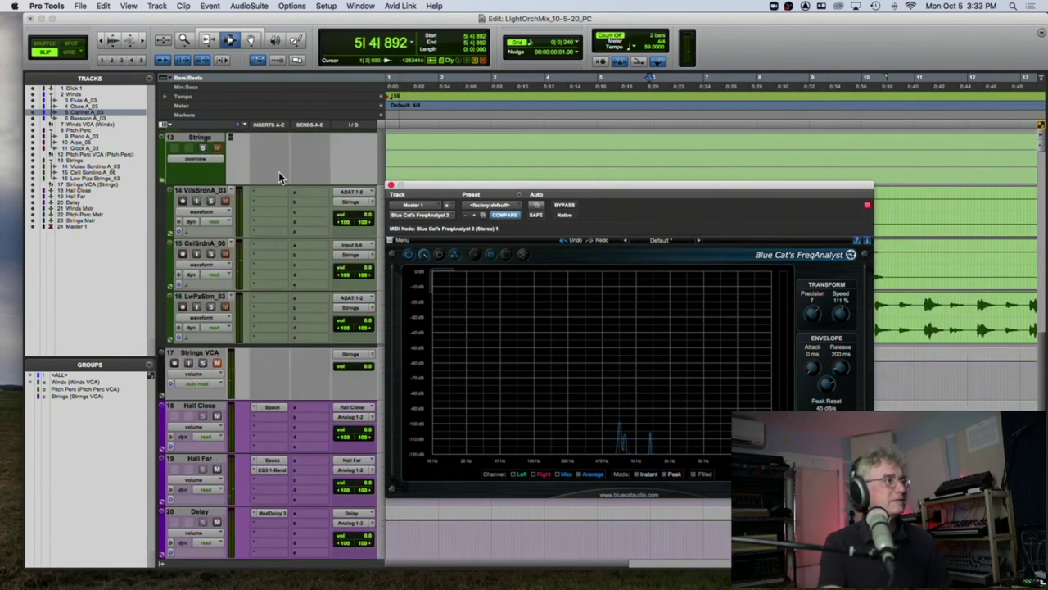
{"action": "scroll", "coordinate": [279, 172], "scroll_direction": "up", "scroll_amount": 5}
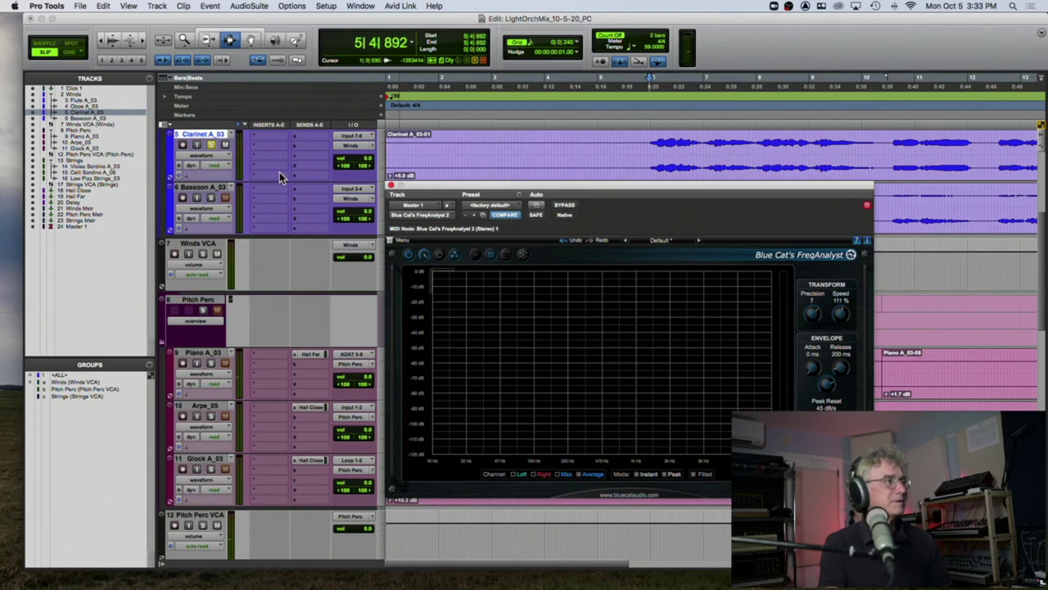
{"action": "left_click", "coordinate": [750, 109]}
{"action": "key", "text": "space"}
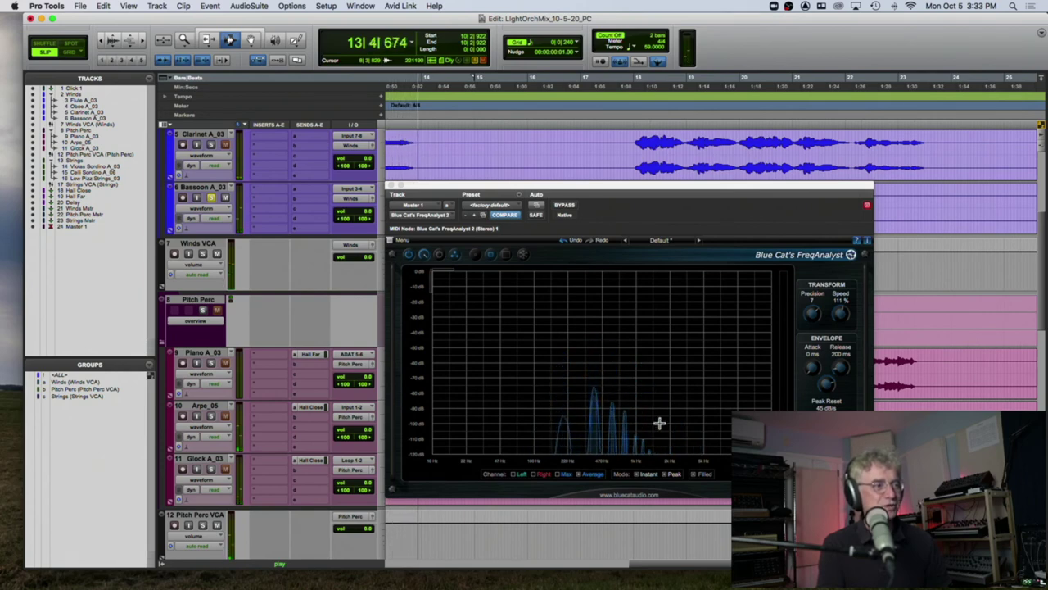
{"action": "key", "text": "space"}
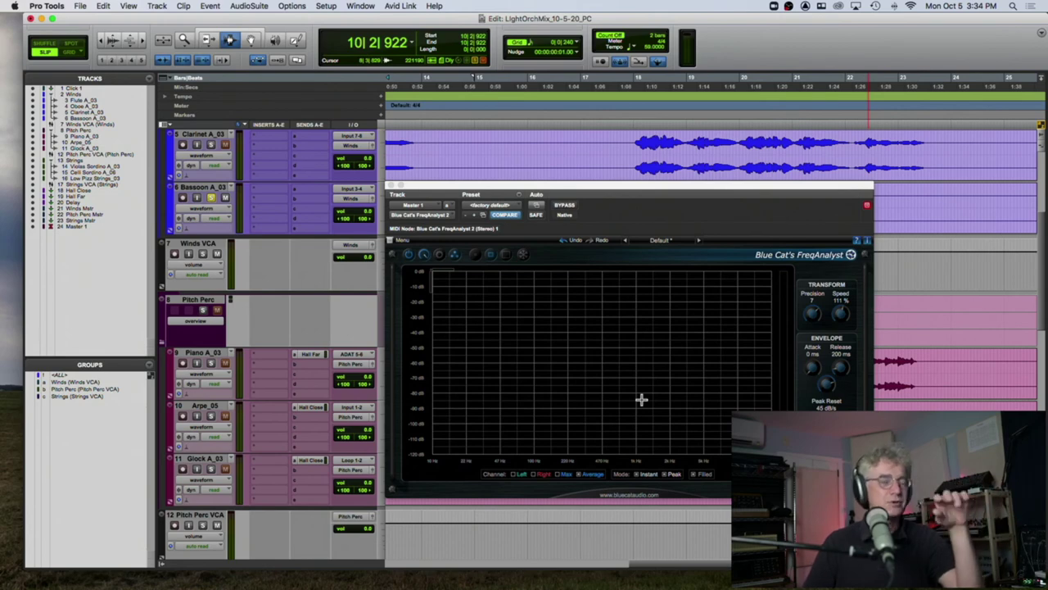
{"action": "left_click", "coordinate": [393, 186]}
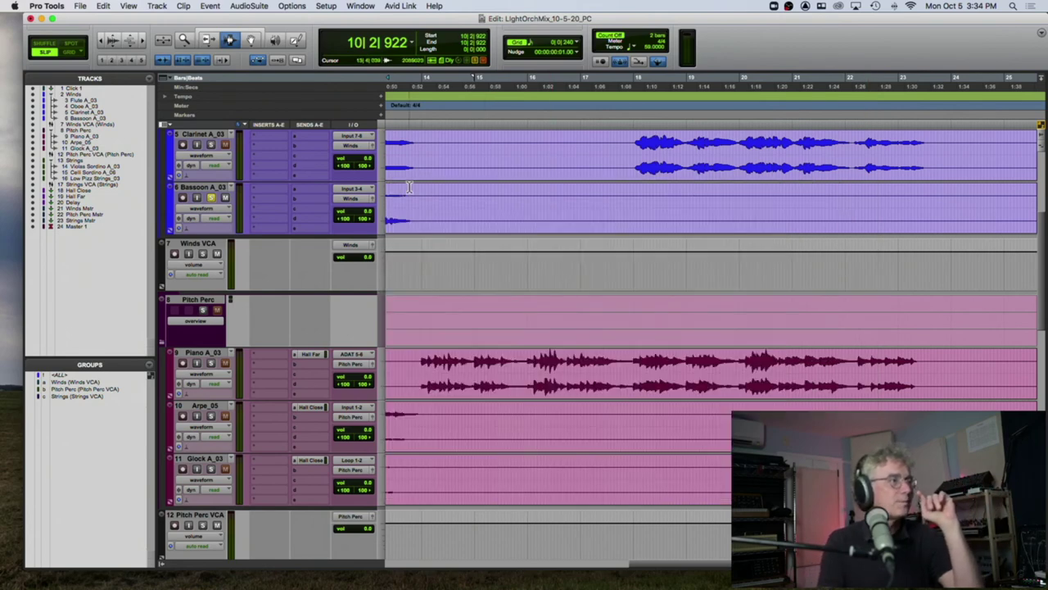
Solo the Winds VCA and Pitch Perc VCA in place of the individual winds, and play from 6|1|011.
{"action": "scroll", "coordinate": [594, 192], "scroll_direction": "up", "scroll_amount": 5}
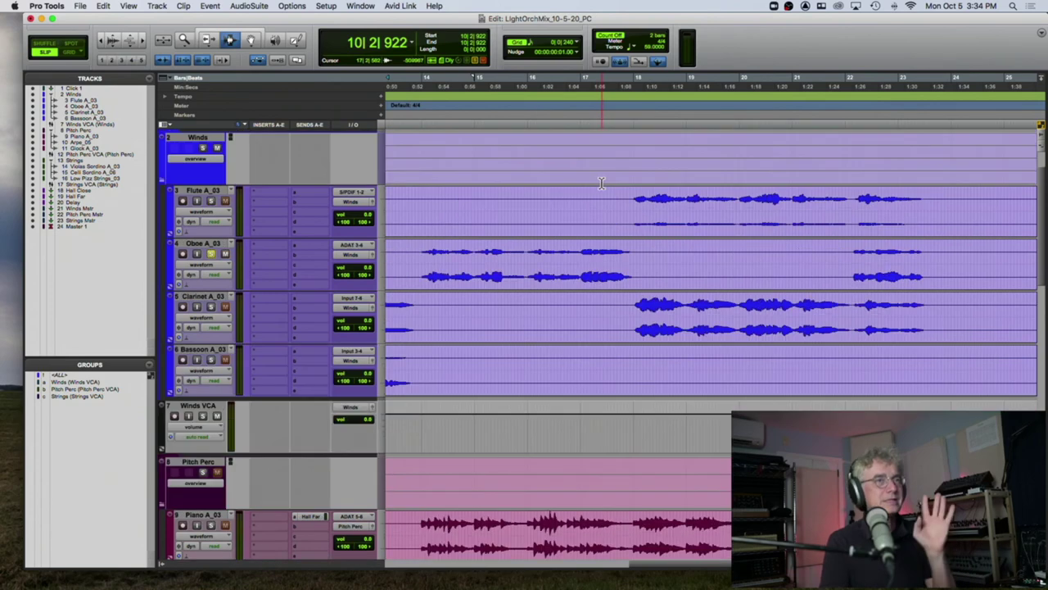
{"action": "scroll", "coordinate": [593, 193], "scroll_direction": "up", "scroll_amount": 2}
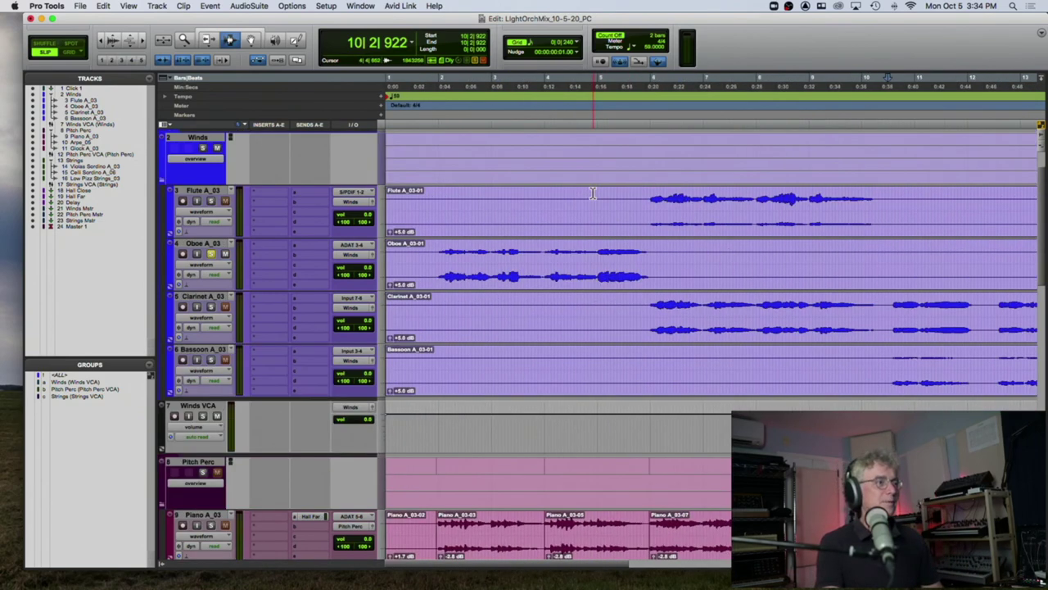
{"action": "left_click", "coordinate": [646, 203]}
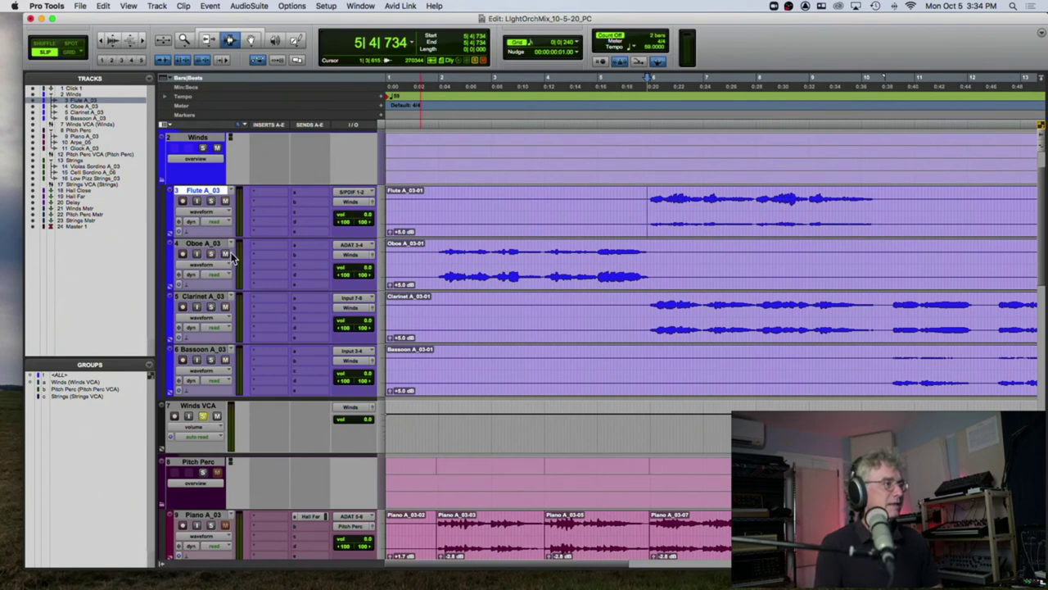
{"action": "scroll", "coordinate": [231, 257], "scroll_direction": "down", "scroll_amount": 3}
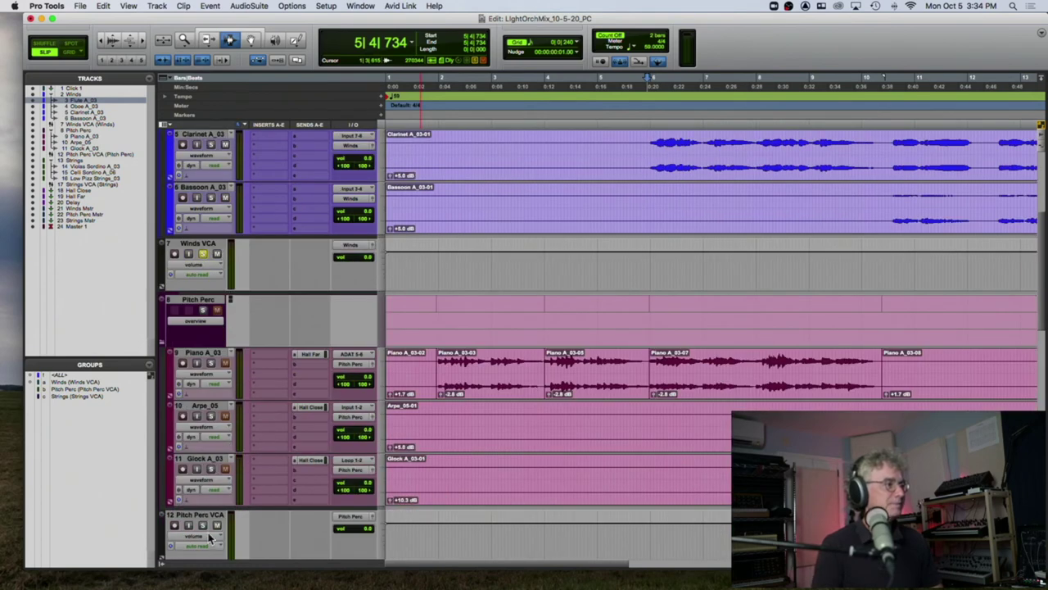
{"action": "left_click", "coordinate": [650, 152]}
{"action": "key", "text": "space"}
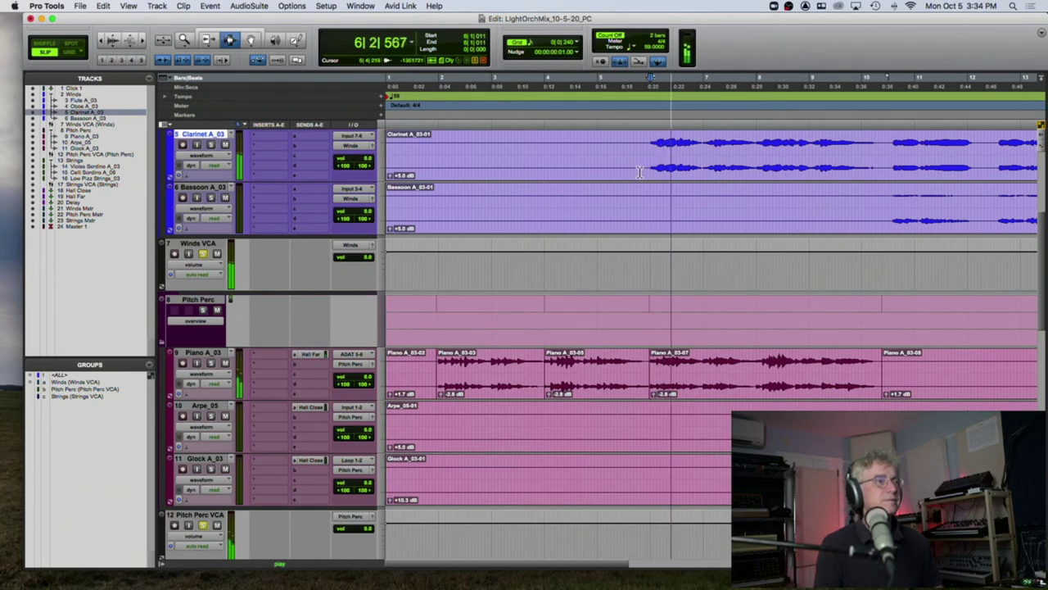
Mute the Piano A_03 track while the soloed winds and pitched percussion keep playing.
{"action": "scroll", "coordinate": [644, 176], "scroll_direction": "up", "scroll_amount": 2}
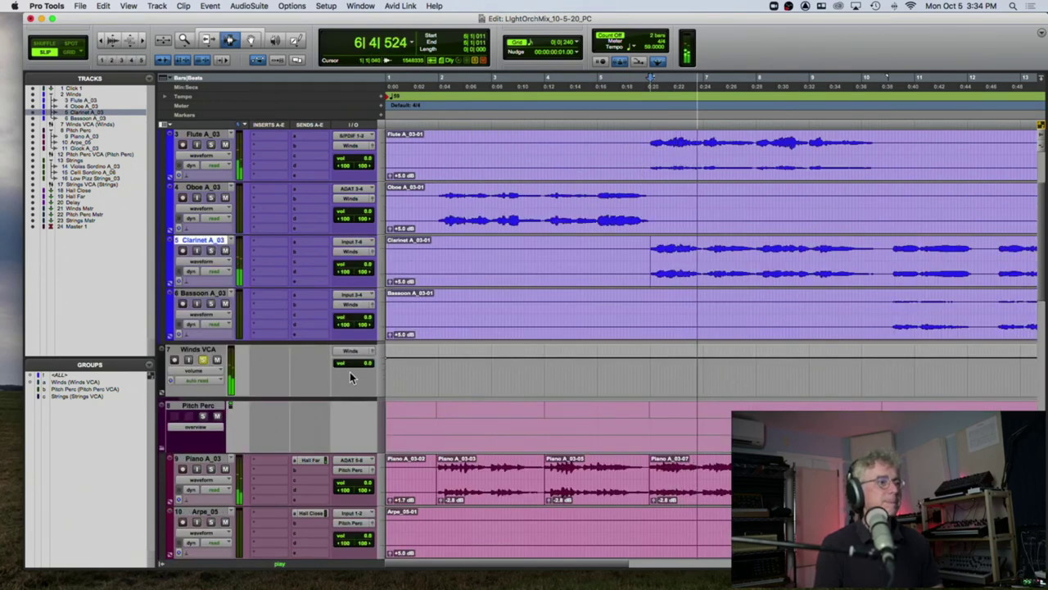
{"action": "left_click", "coordinate": [225, 469]}
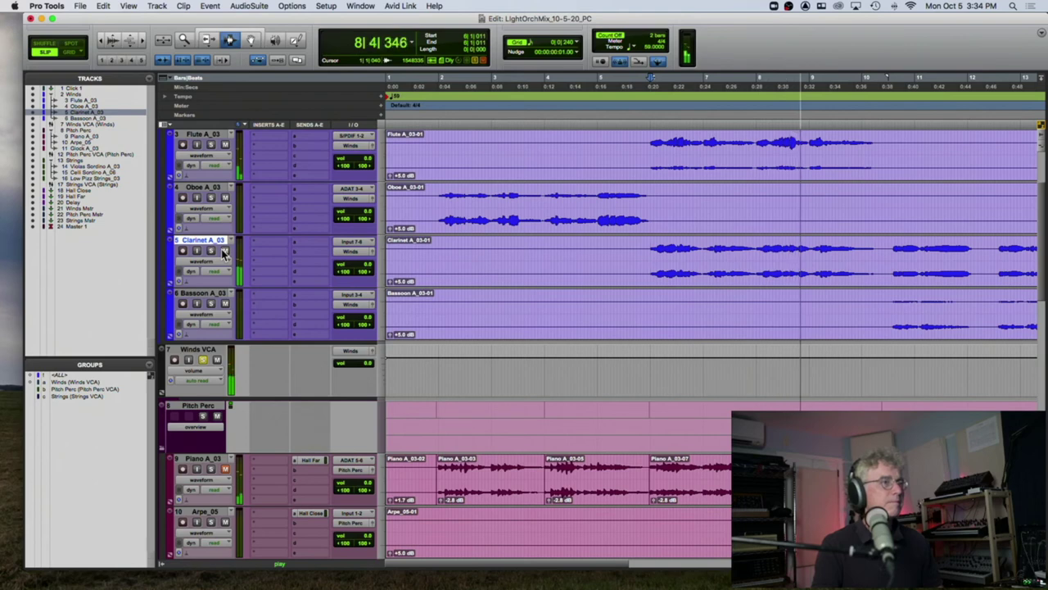
Solo the flute and clarinet tracks and audition them together from 6|1|011, toggling the flute solo to compare their levels.
{"action": "key", "text": "space"}
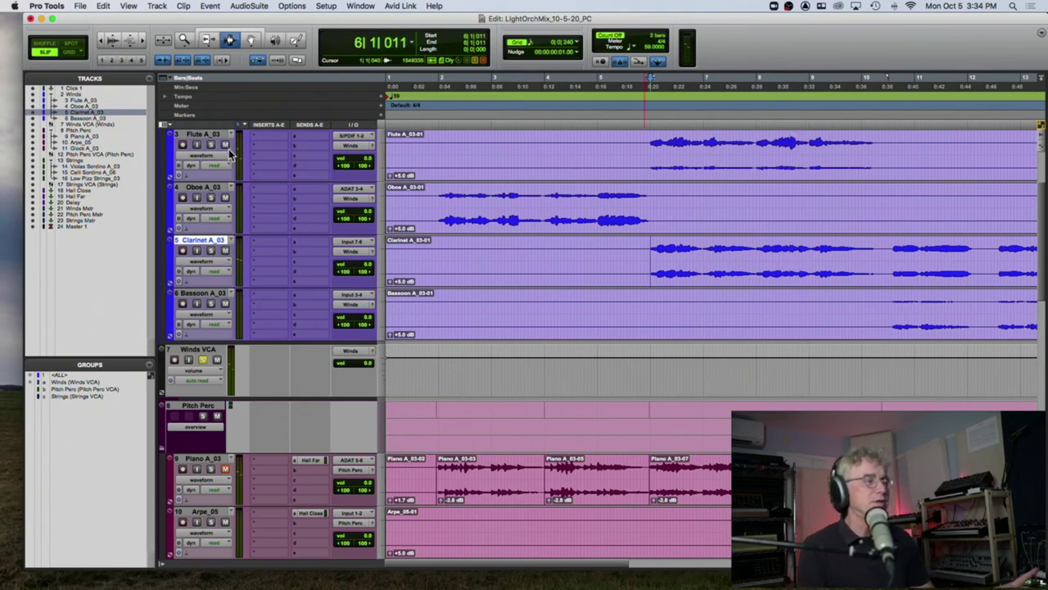
{"action": "key", "text": "space"}
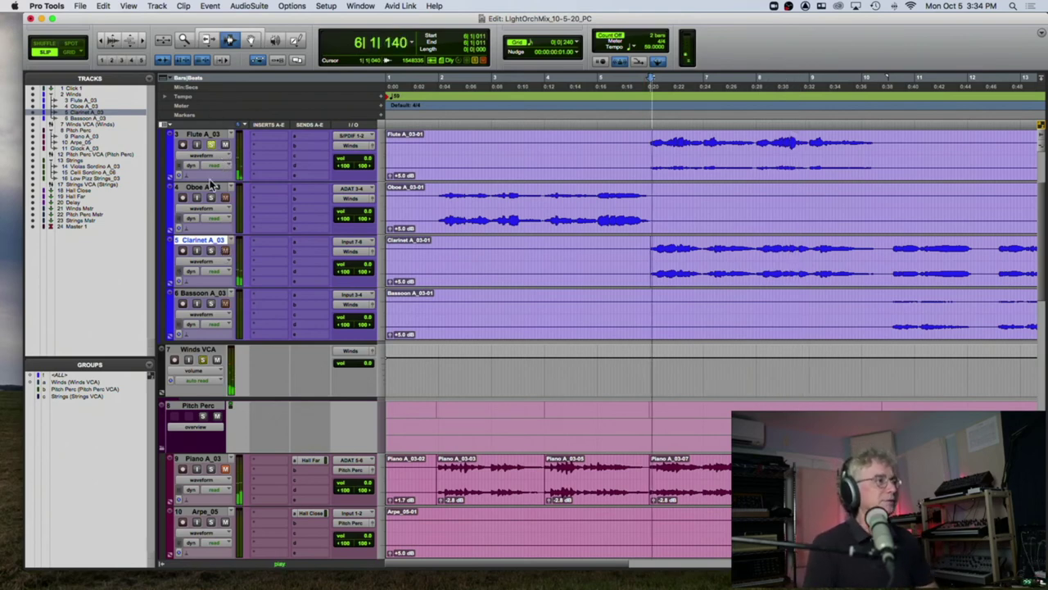
{"action": "left_click", "coordinate": [211, 250]}
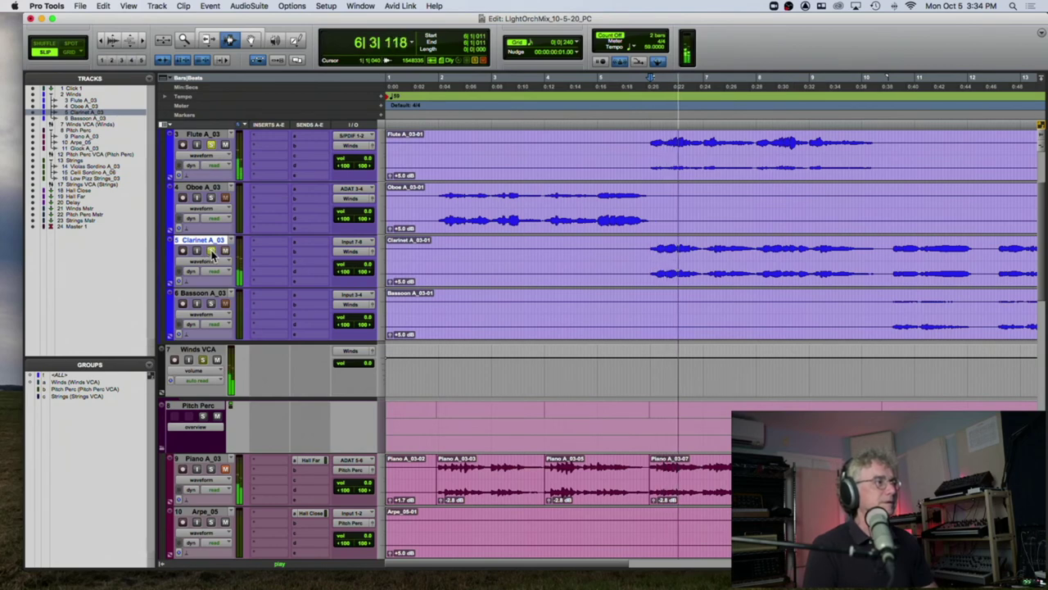
{"action": "left_click", "coordinate": [211, 145]}
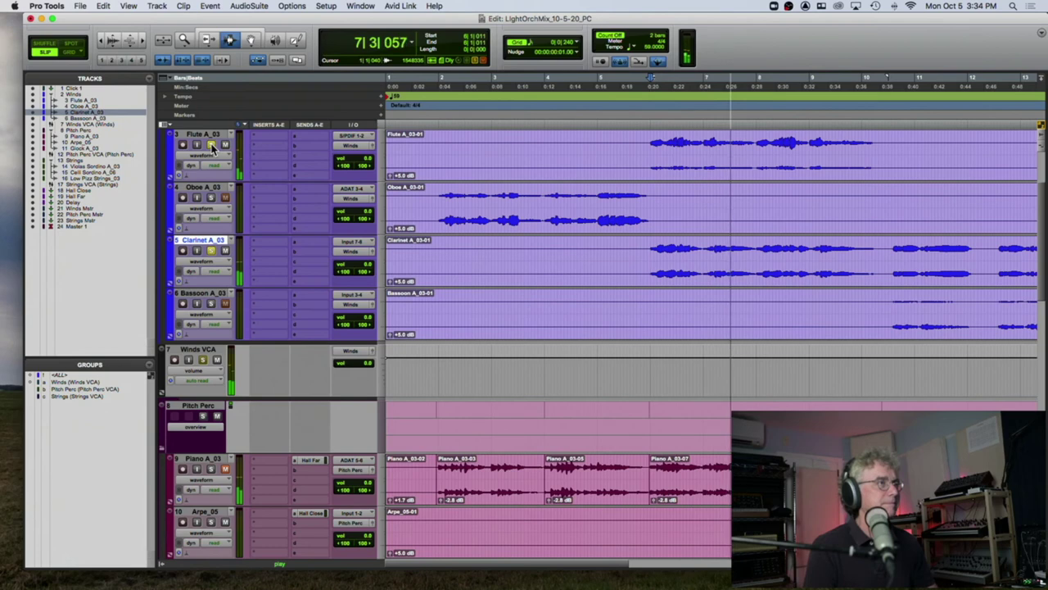
{"action": "key", "text": "space"}
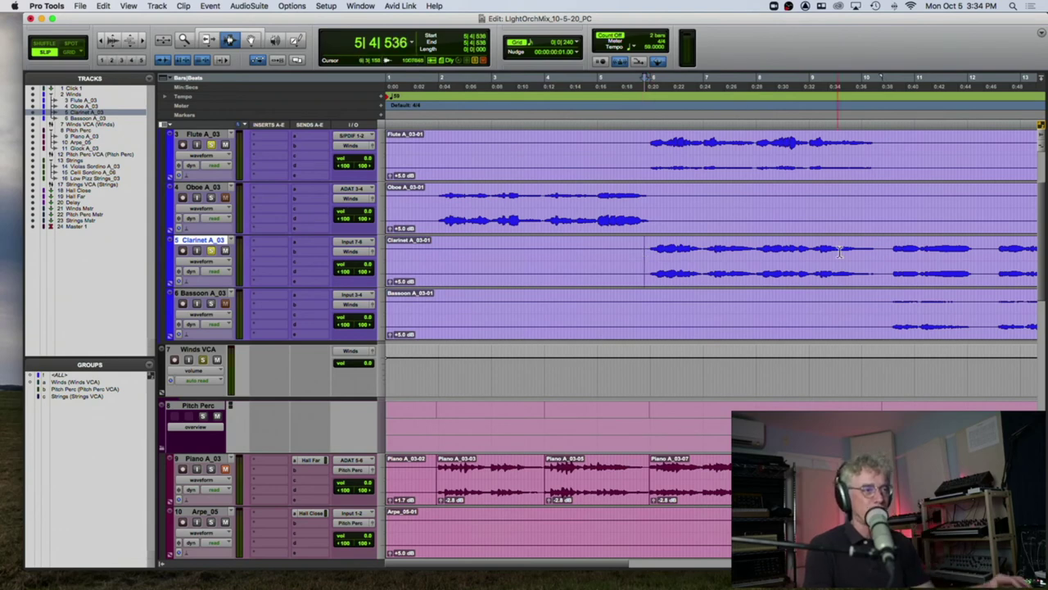
{"action": "left_click", "coordinate": [885, 256], "text": "shift"}
{"action": "key", "text": "super+e"}
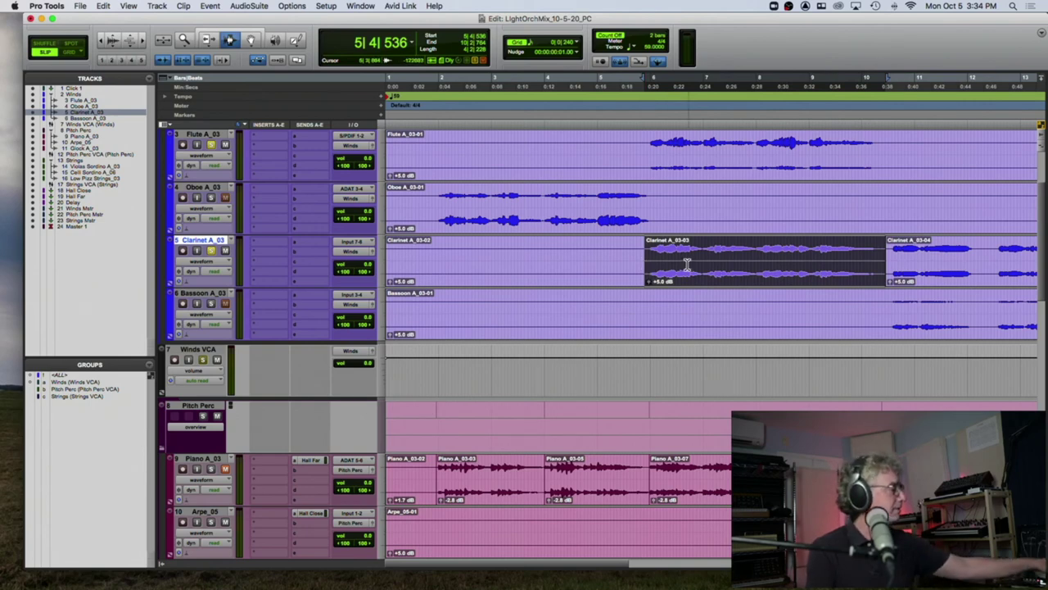
{"action": "key", "text": "super+z"}
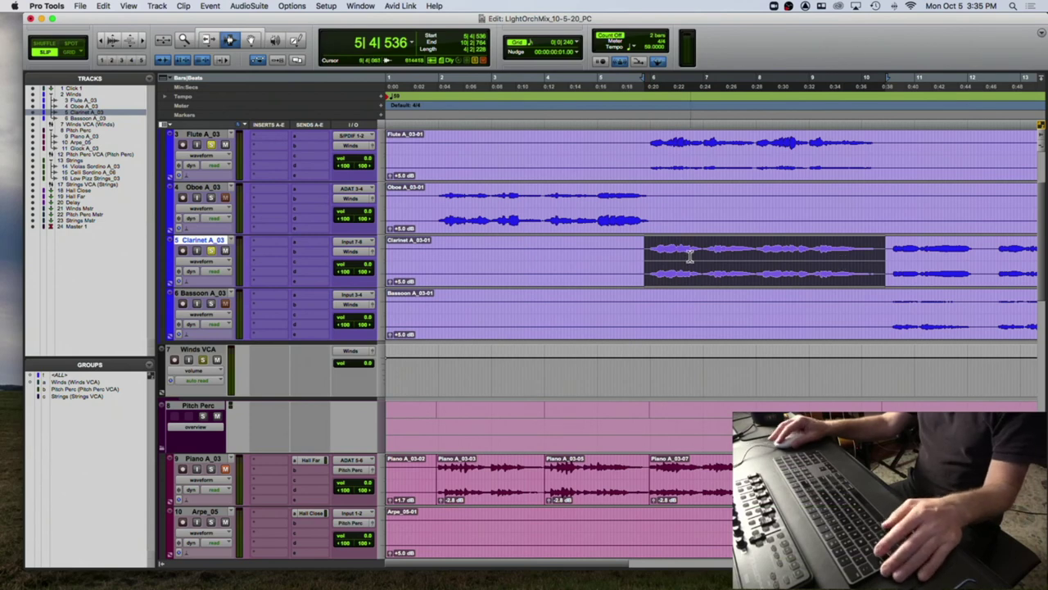
Separate the clarinet's first phrase into its own clip starting at 5|4|140 and lower its clip gain to +4.4 dB.
{"action": "left_click_drag", "start_coordinate": [639, 258], "coordinate": [881, 260]}
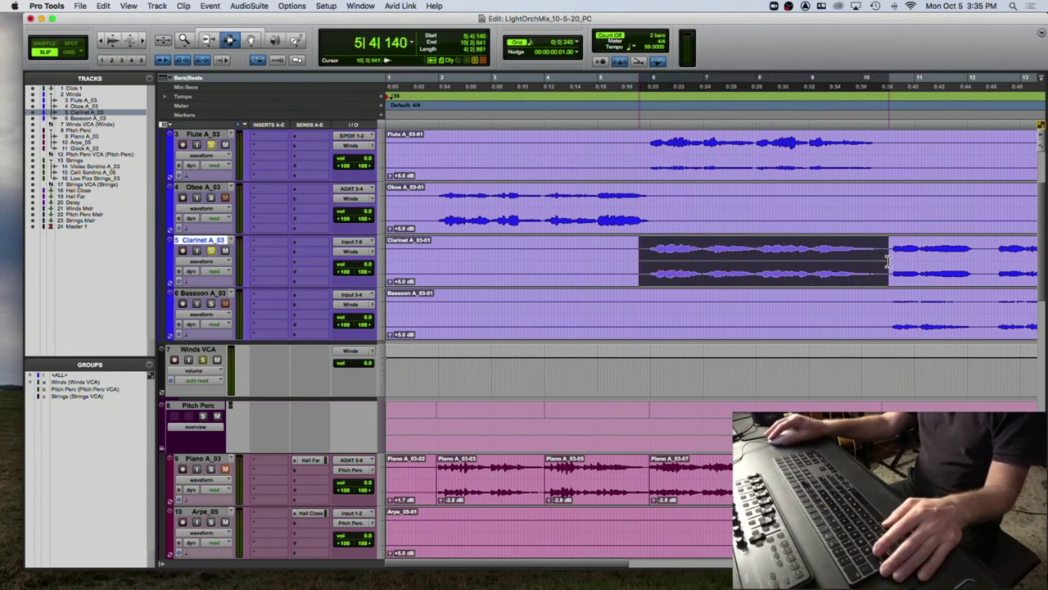
{"action": "key", "text": "super+e"}
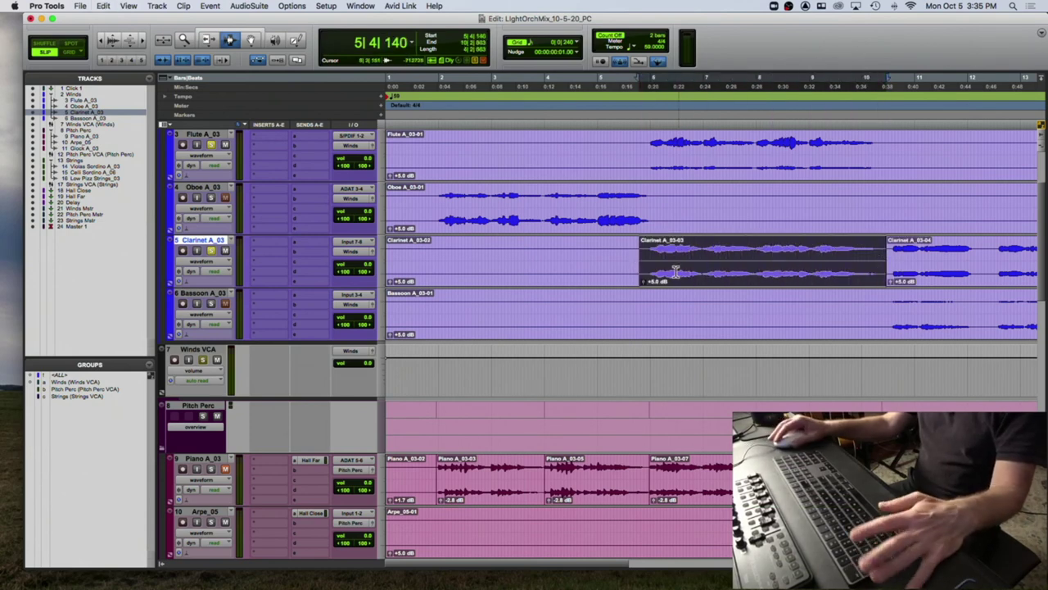
{"action": "left_click_drag", "start_coordinate": [641, 284], "coordinate": [643, 288]}
Audition the phrase while toggling the clarinet's mute, lower the separated clip's gain to +3.5 dB, and play it again.
{"action": "key", "text": "space"}
{"action": "left_click", "coordinate": [225, 251]}
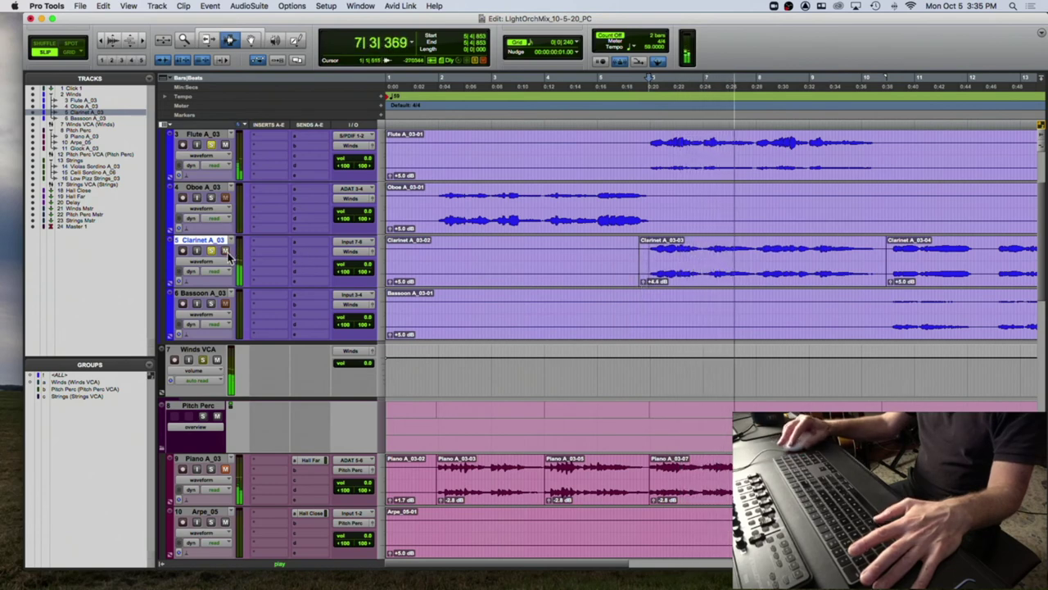
{"action": "key", "text": "space"}
{"action": "left_click", "coordinate": [644, 281]}
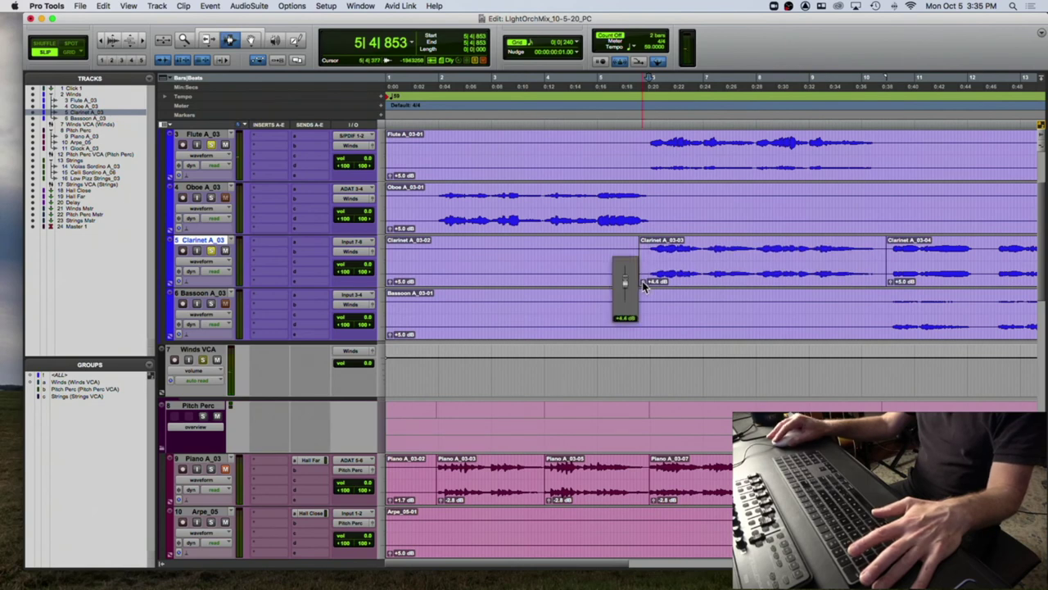
{"action": "key", "text": "space"}
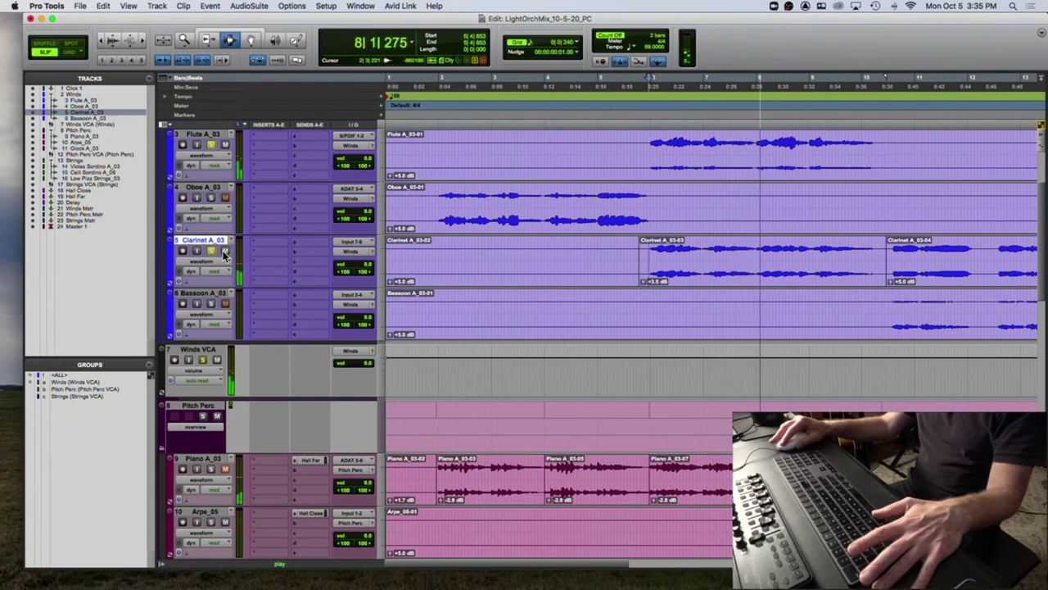
{"action": "key", "text": "space"}
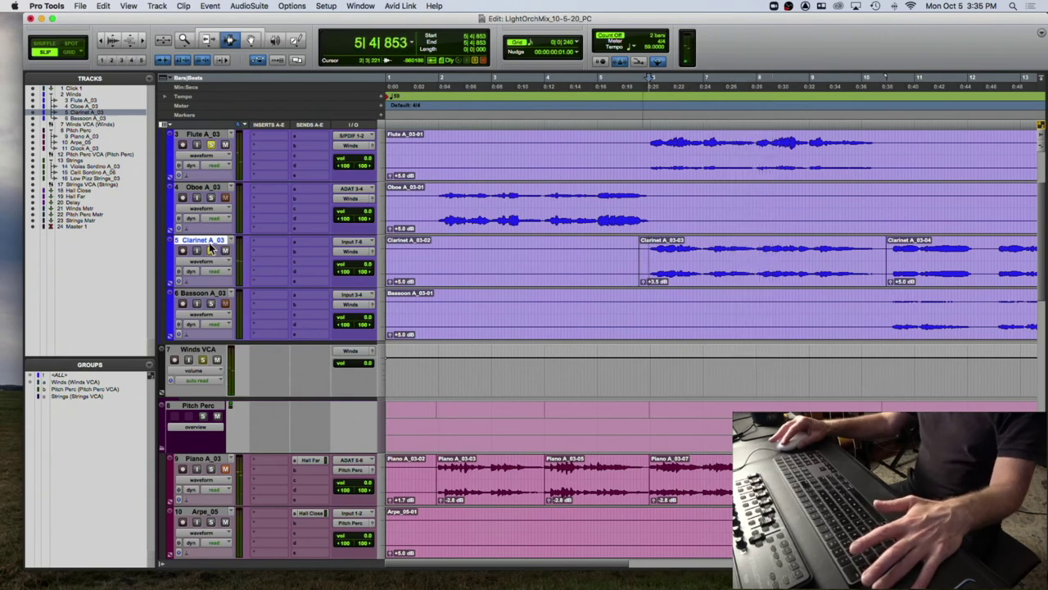
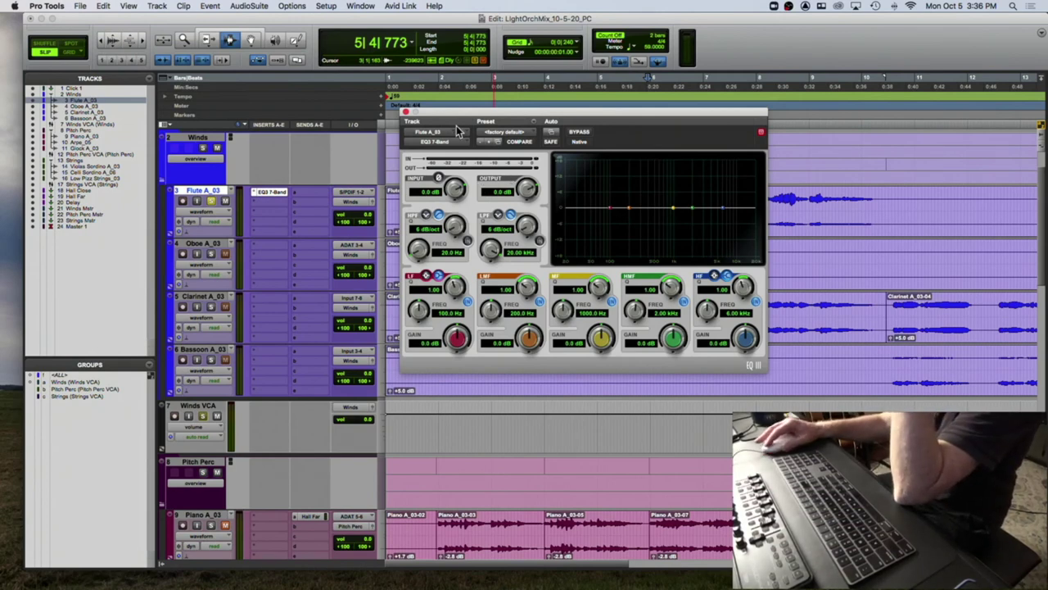
Try the high-pass and low-pass filters in the flute's EQ3 7-Band, and switch both off again.
{"action": "left_click_drag", "start_coordinate": [453, 113], "coordinate": [455, 96]}
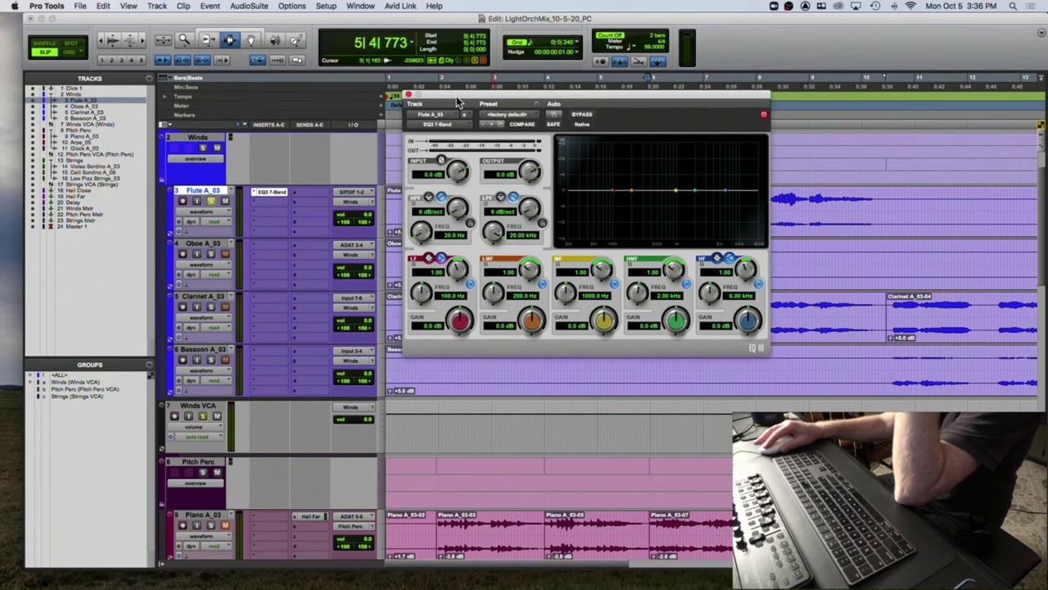
{"action": "left_click", "coordinate": [441, 161]}
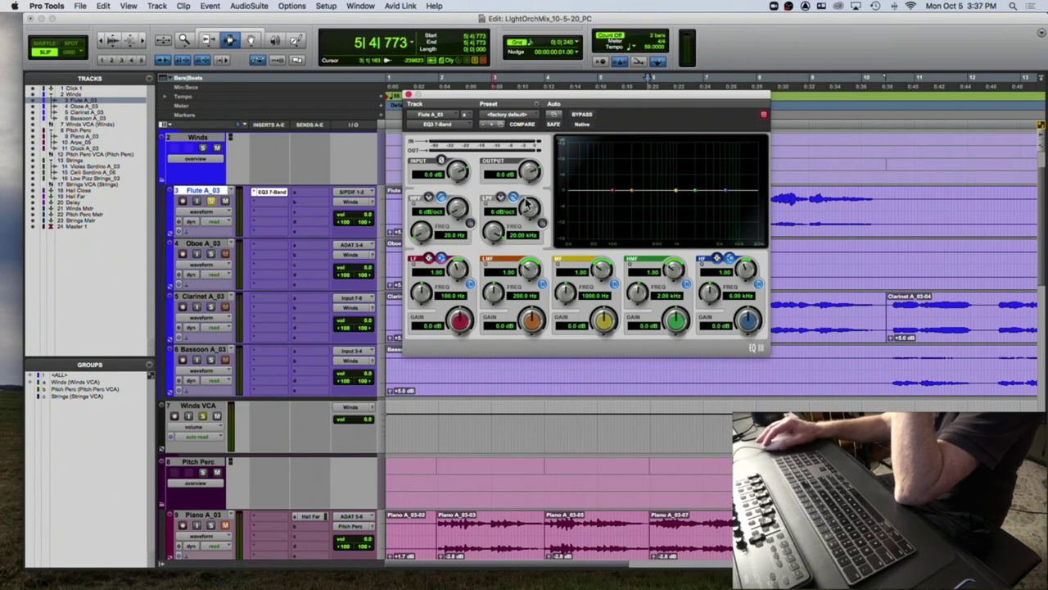
{"action": "left_click", "coordinate": [470, 224]}
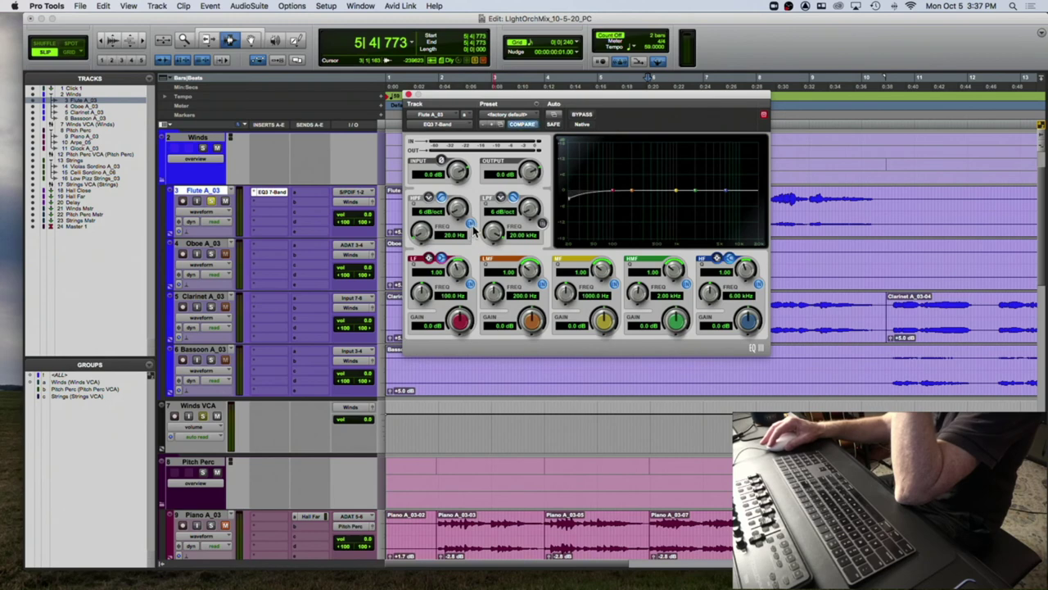
{"action": "left_click", "coordinate": [542, 222]}
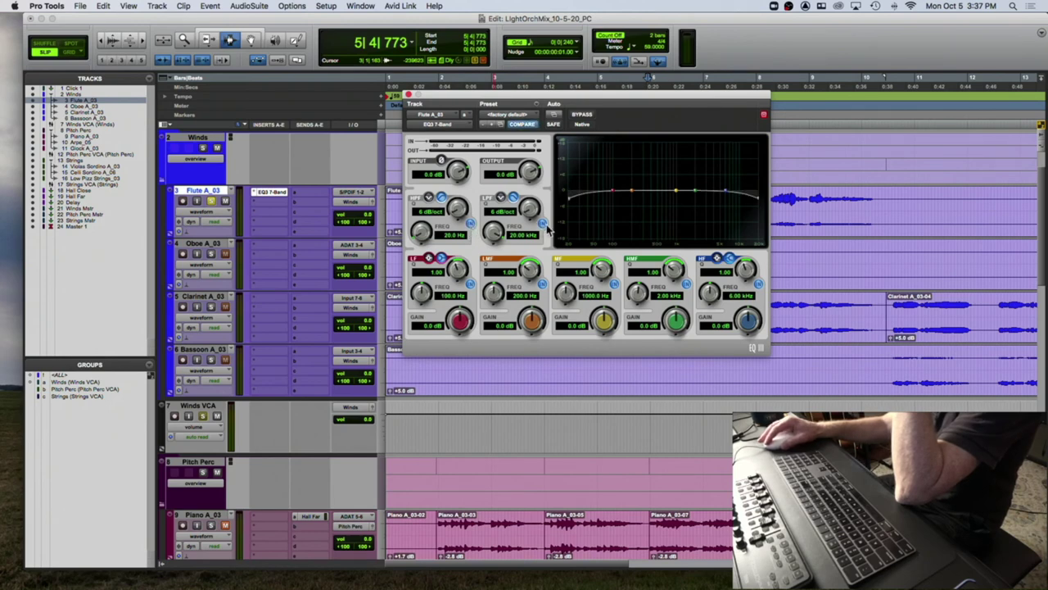
{"action": "left_click", "coordinate": [542, 223]}
{"action": "left_click", "coordinate": [470, 224]}
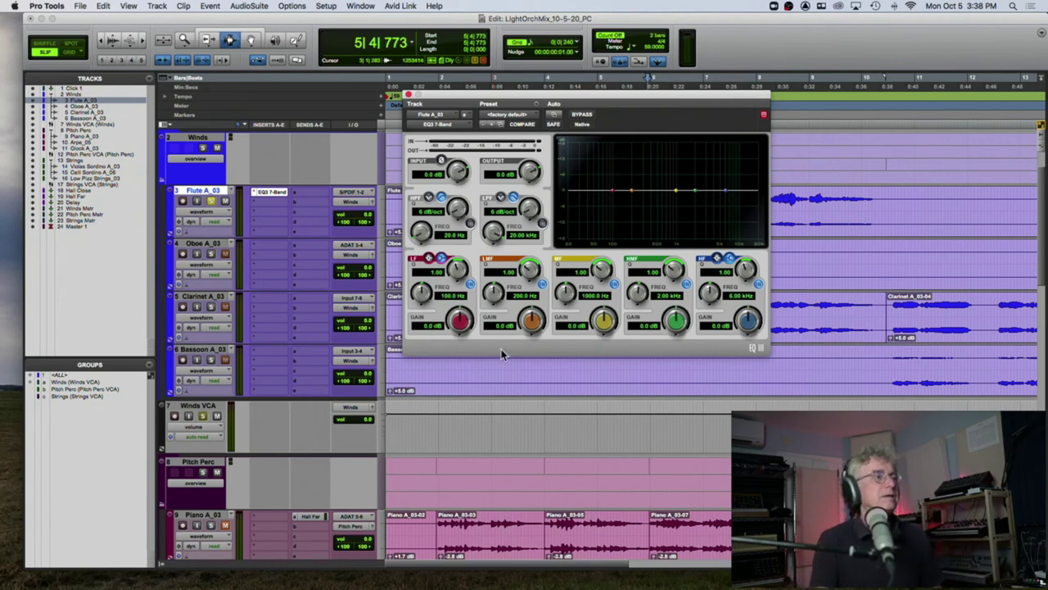
Audition the flute with flat EQ, and try a narrow MF band at 1000 Hz with Q 10, boosted 13.3 dB and cut to -13.2 dB.
{"action": "key", "text": "space"}
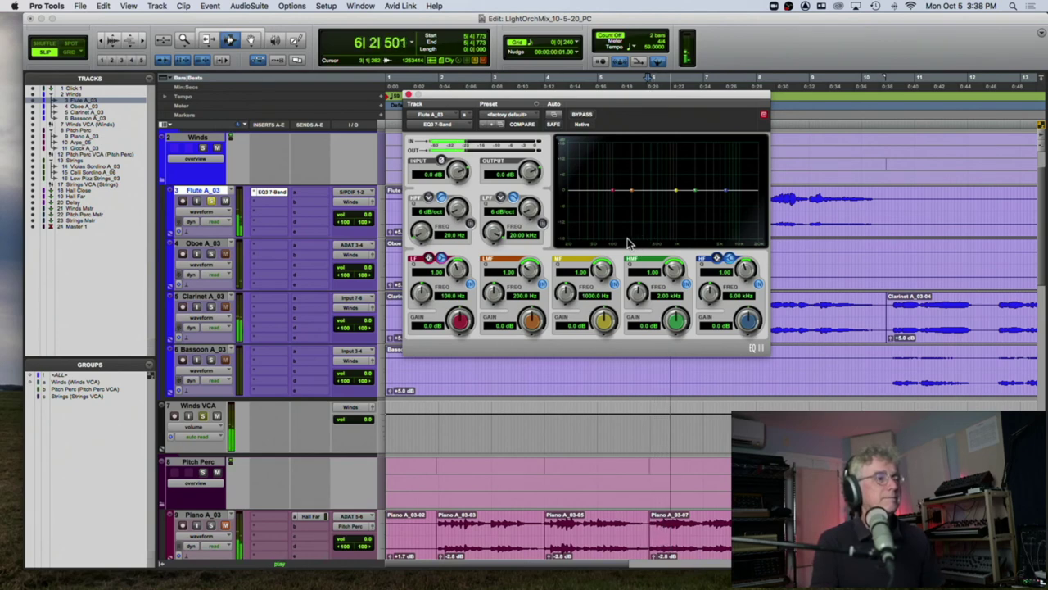
{"action": "key", "text": "space"}
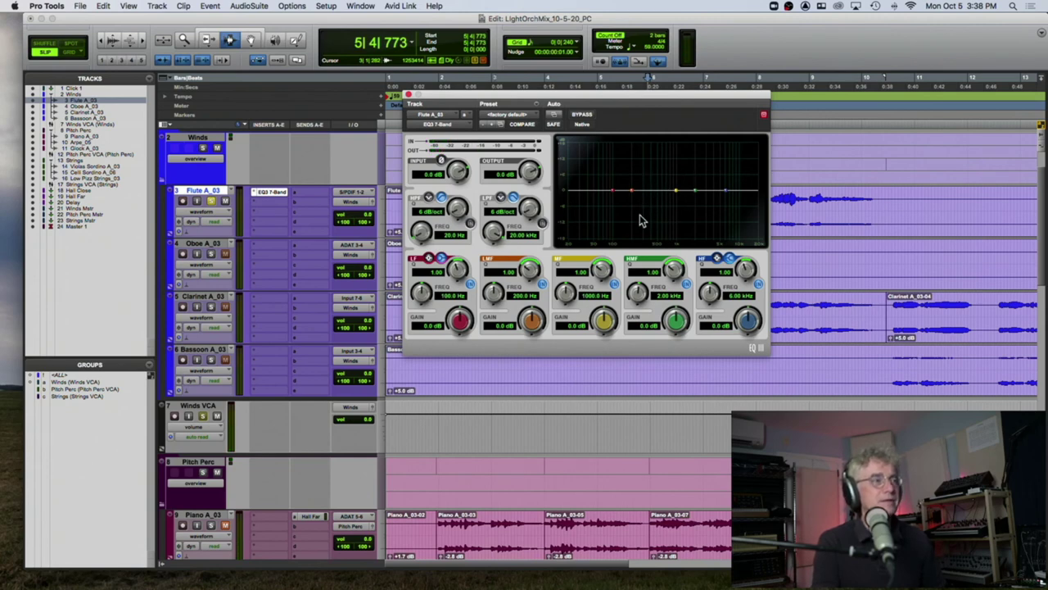
{"action": "left_click_drag", "start_coordinate": [599, 269], "coordinate": [609, 234]}
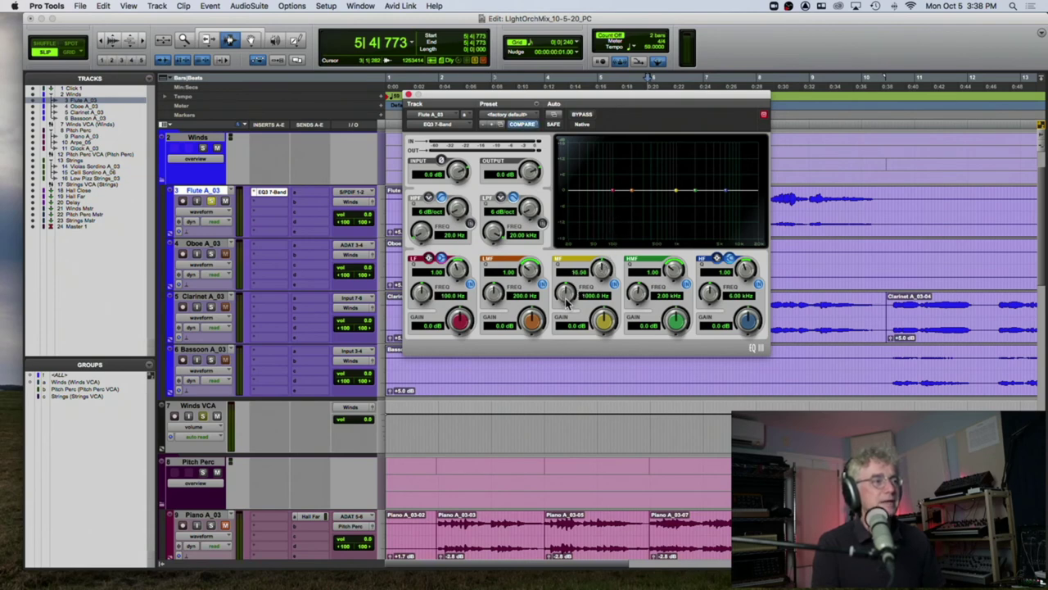
{"action": "left_click_drag", "start_coordinate": [600, 322], "coordinate": [606, 296]}
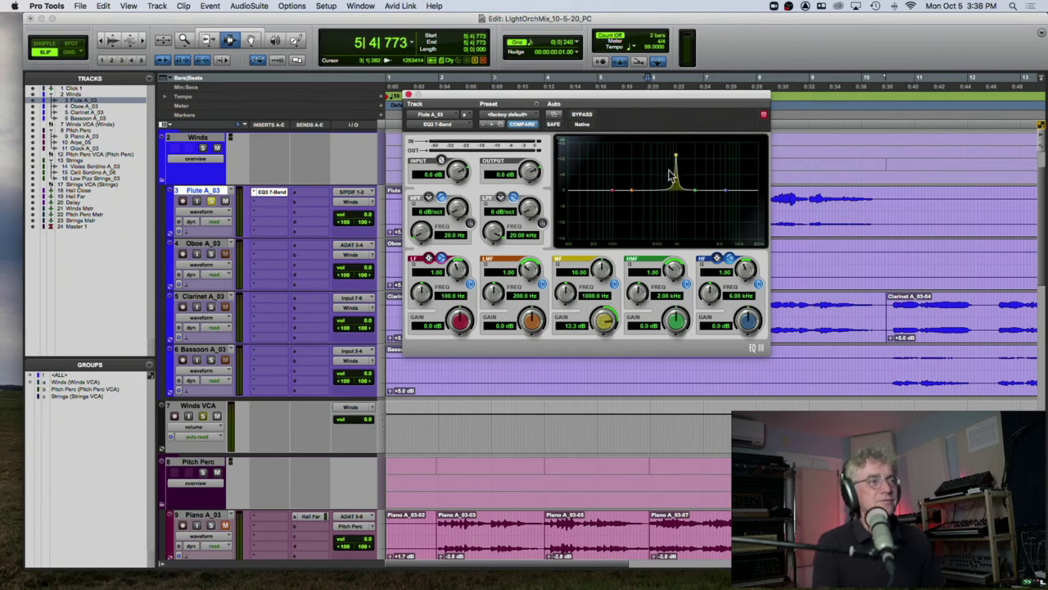
{"action": "mouse_move", "coordinate": [594, 262]}
{"action": "left_mouse_down"}
{"action": "mouse_move", "coordinate": [576, 312]}
{"action": "mouse_move", "coordinate": [599, 263]}
{"action": "left_mouse_up"}
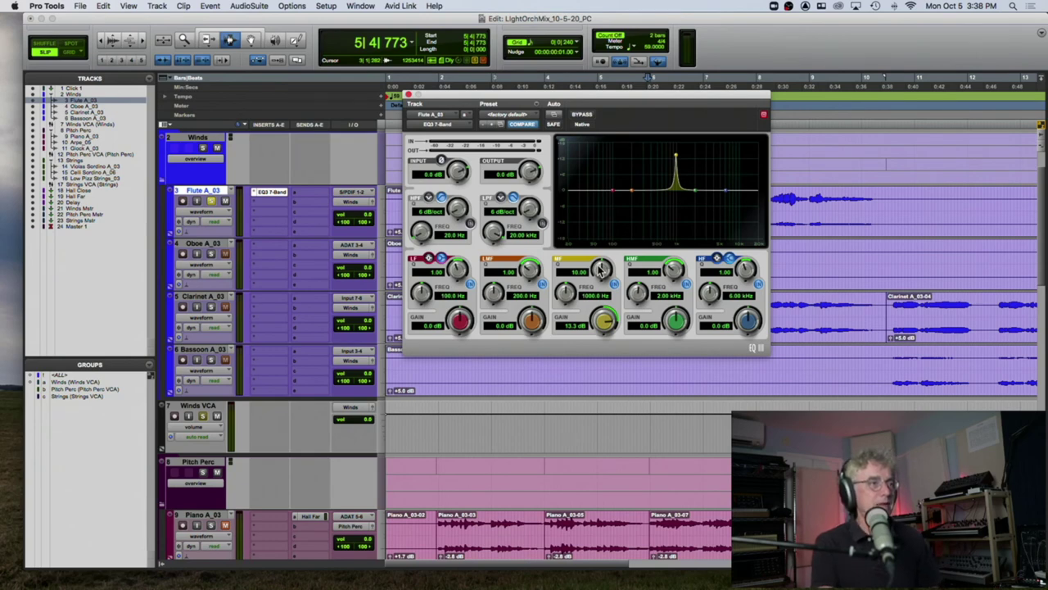
{"action": "left_click_drag", "start_coordinate": [603, 319], "coordinate": [568, 362]}
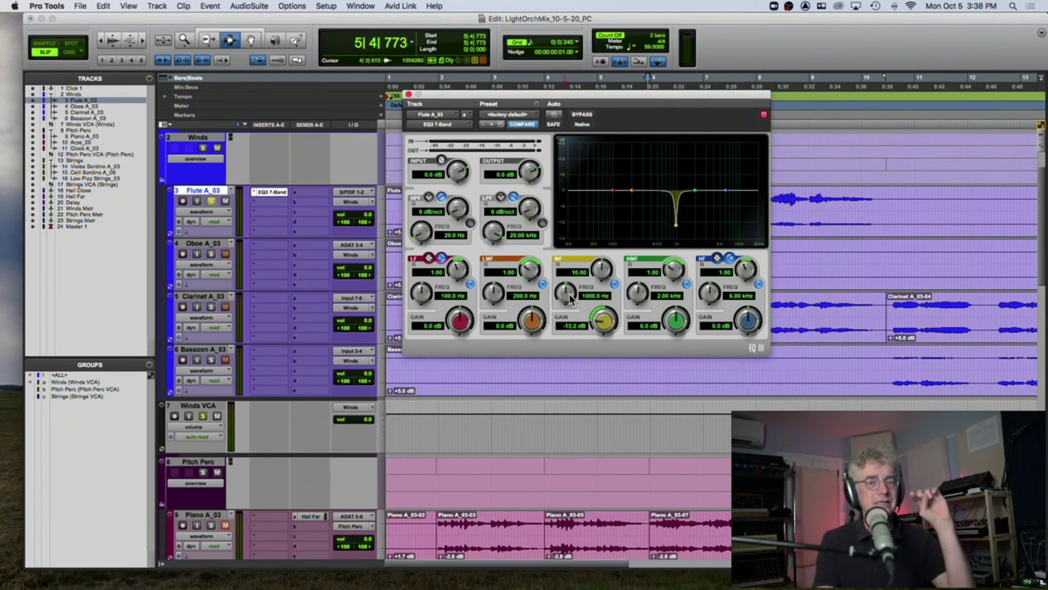
During playback, sweep the flute's MF cut to 541.5 Hz with Q 5.31 and -7.3 dB gain, comparing against bypass.
{"action": "key", "text": "space"}
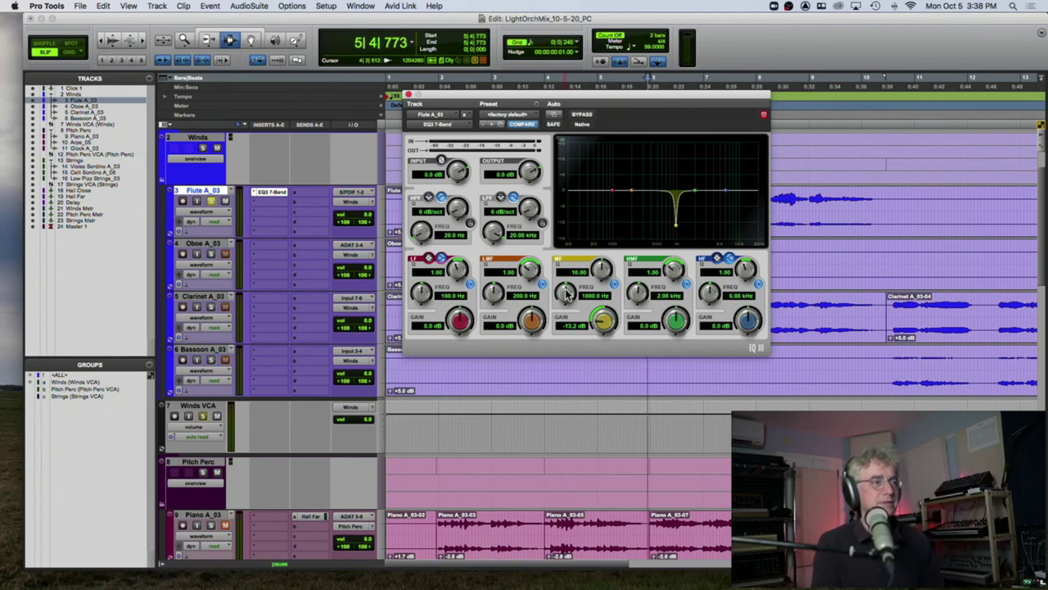
{"action": "left_click_drag", "start_coordinate": [566, 293], "coordinate": [552, 308]}
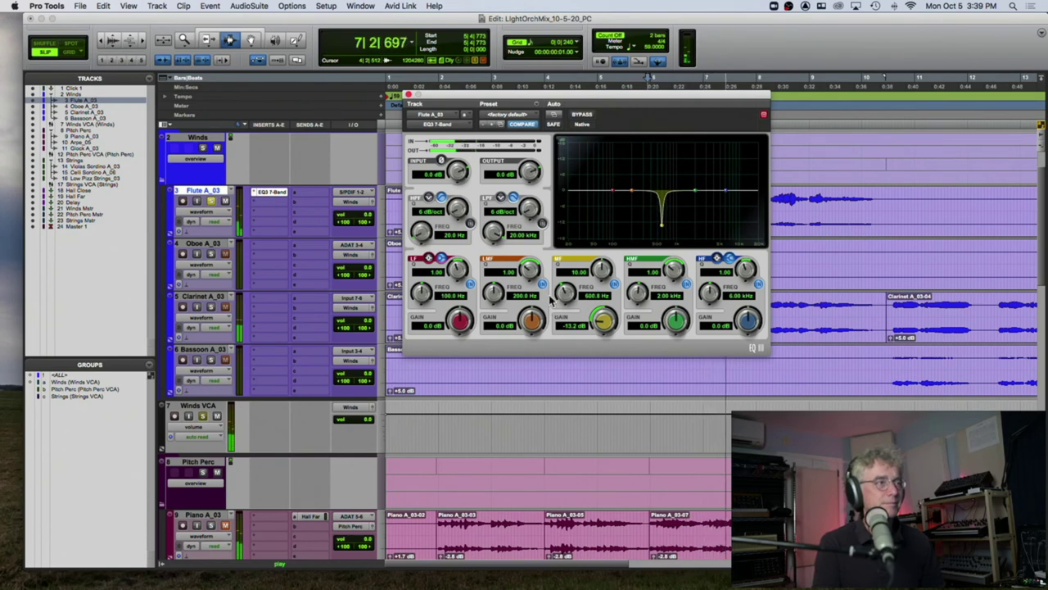
{"action": "left_click", "coordinate": [583, 117]}
{"action": "left_click", "coordinate": [583, 116]}
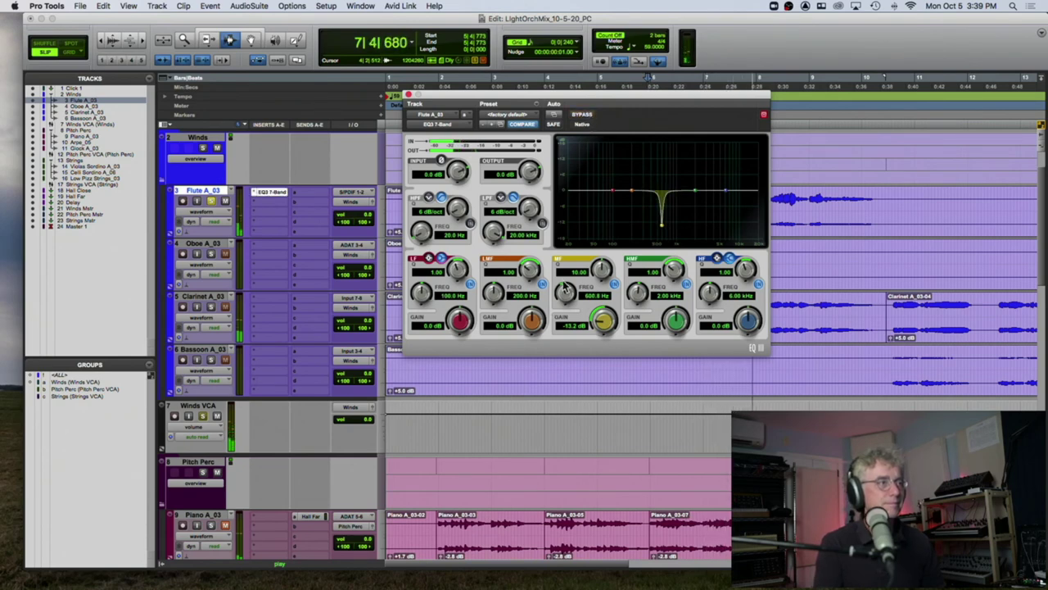
{"action": "mouse_move", "coordinate": [563, 290]}
{"action": "left_mouse_down"}
{"action": "mouse_move", "coordinate": [594, 268]}
{"action": "mouse_move", "coordinate": [599, 316]}
{"action": "mouse_move", "coordinate": [586, 300]}
{"action": "mouse_move", "coordinate": [595, 268]}
{"action": "mouse_move", "coordinate": [565, 288]}
{"action": "left_mouse_up"}
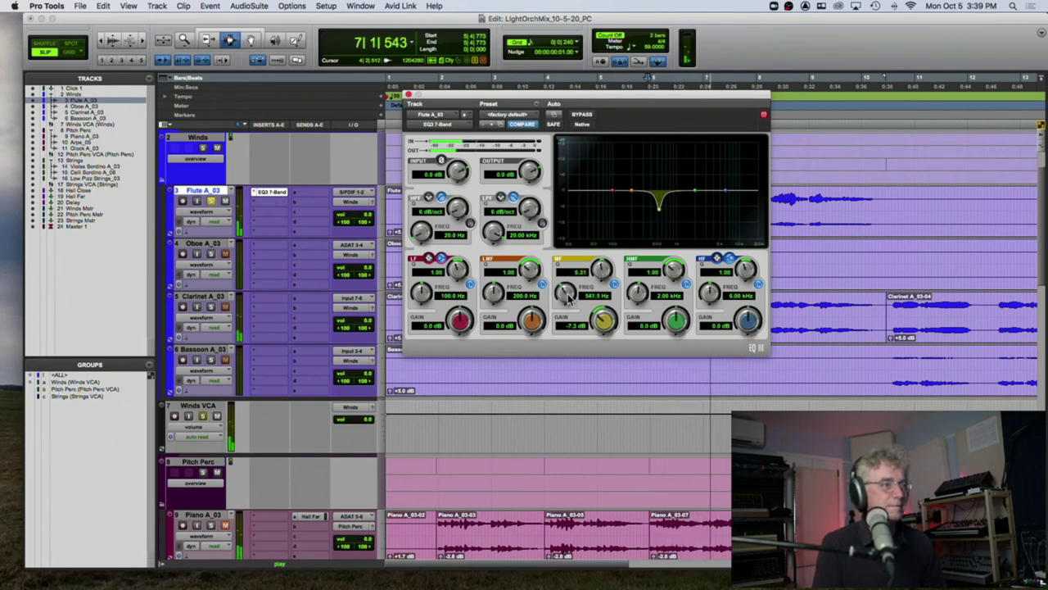
Test a deeper MF cut on the flute, settle on -3.0 dB gain with Q 2.09, and stop playback.
{"action": "left_click_drag", "start_coordinate": [604, 321], "coordinate": [581, 353]}
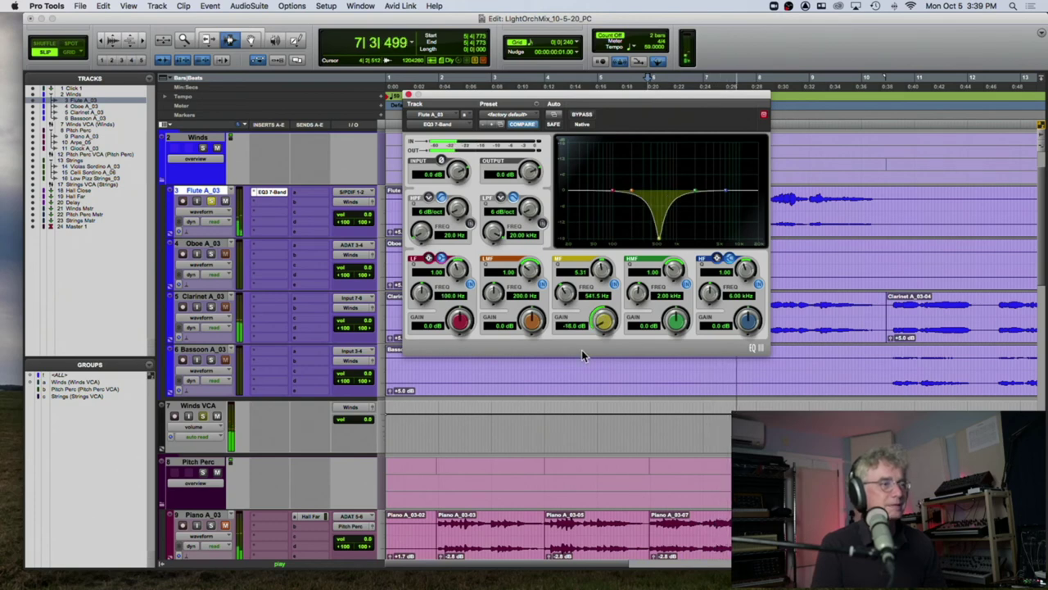
{"action": "left_click_drag", "start_coordinate": [582, 349], "coordinate": [592, 318]}
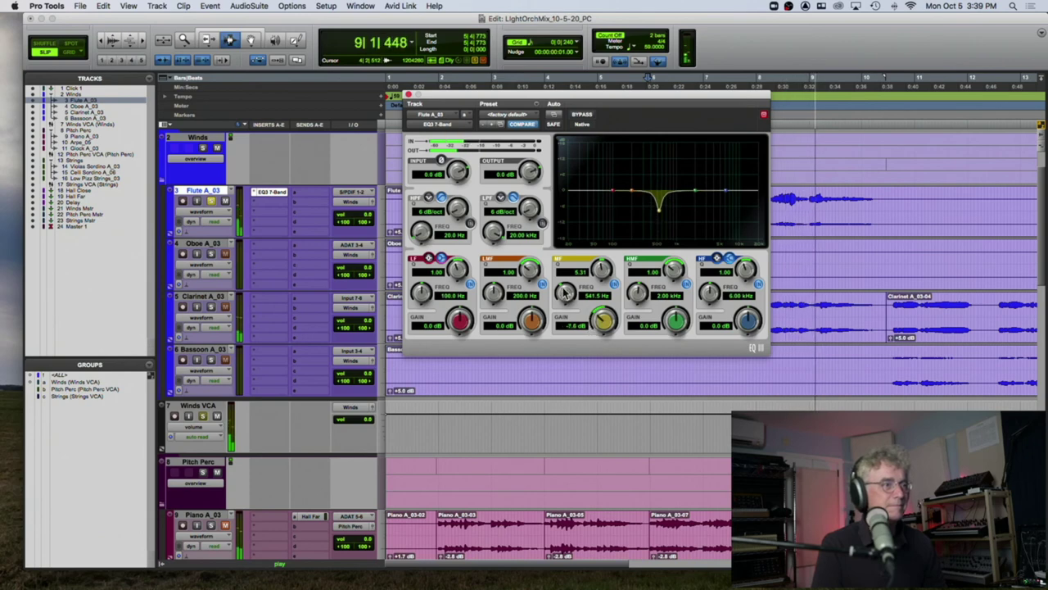
{"action": "left_click_drag", "start_coordinate": [596, 275], "coordinate": [605, 314]}
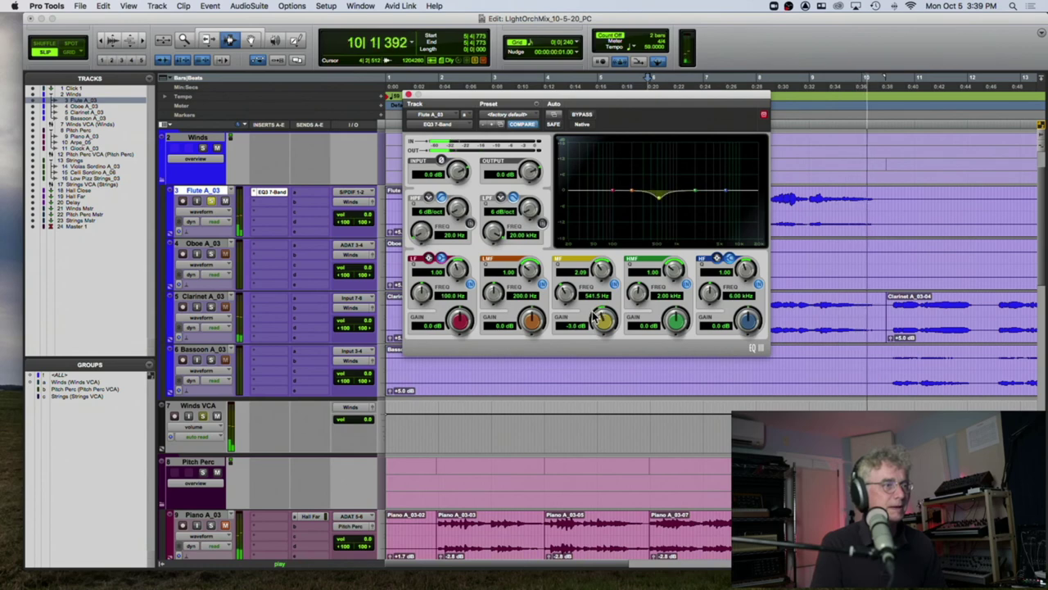
{"action": "key", "text": "space"}
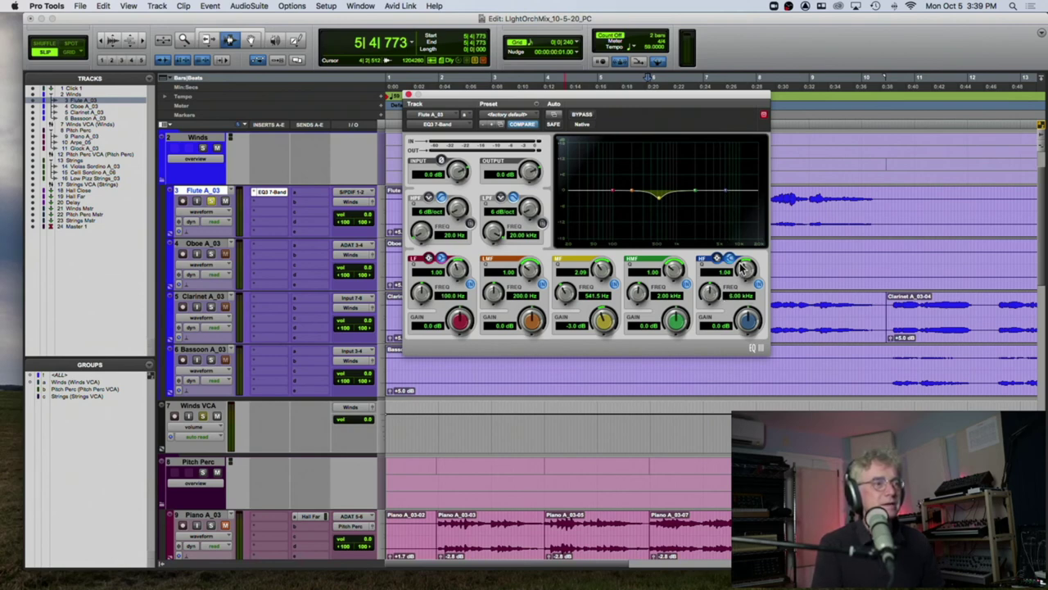
Shape the flute's HF shelf with Q 0.61 during playback, testing a 12.0 dB boost and settling on 2.63 kHz with 4.0 dB gain.
{"action": "left_click_drag", "start_coordinate": [743, 323], "coordinate": [726, 278]}
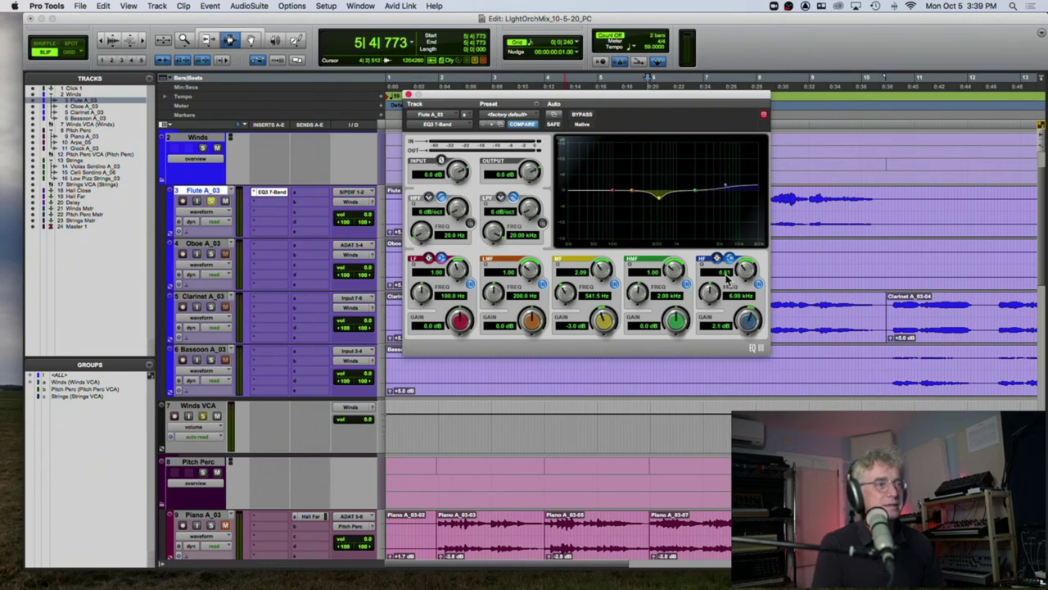
{"action": "key", "text": "space"}
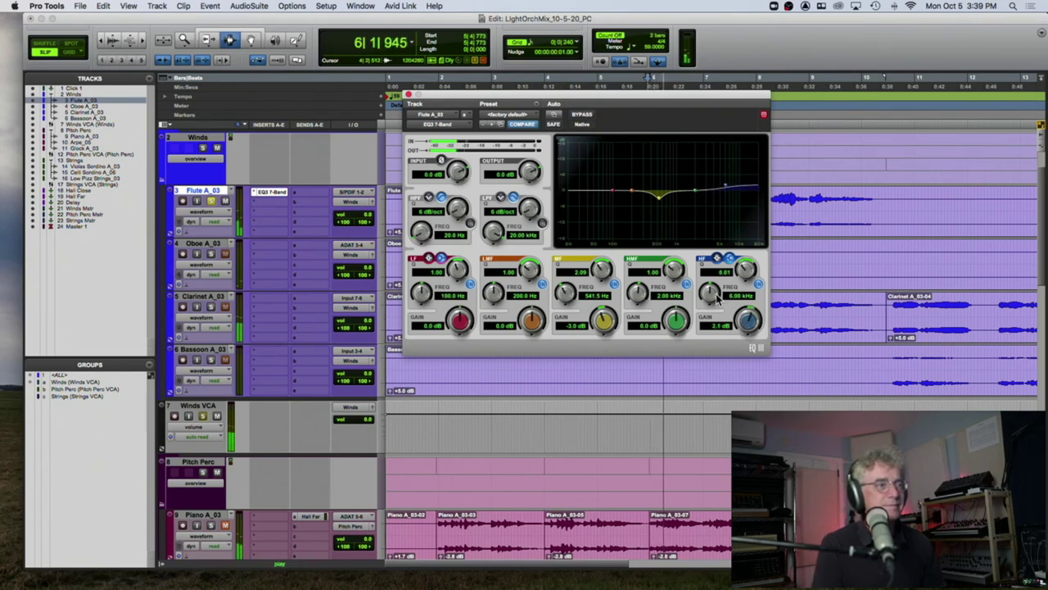
{"action": "left_click_drag", "start_coordinate": [711, 296], "coordinate": [711, 291]}
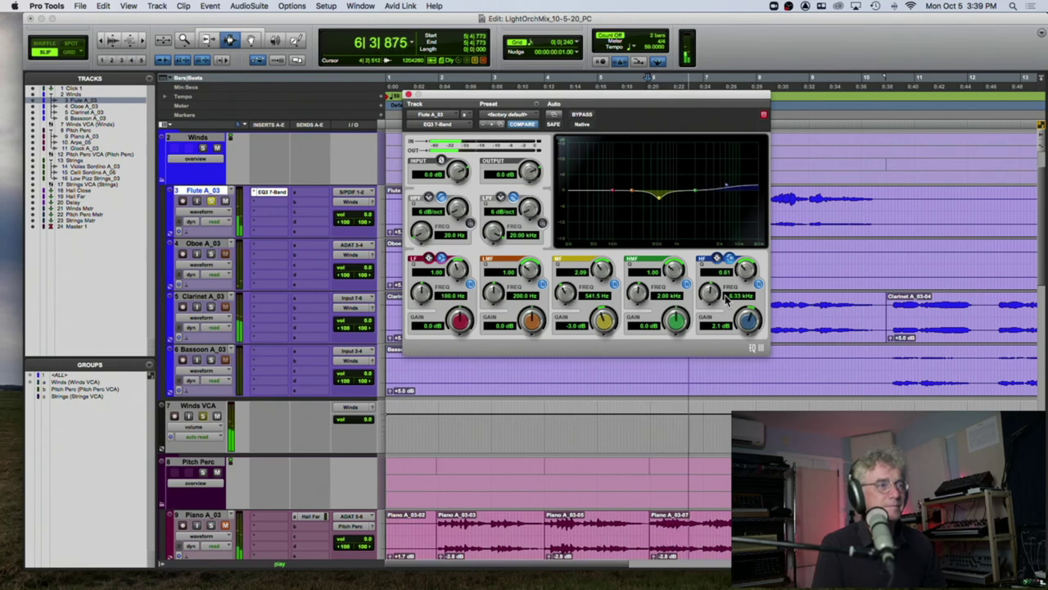
{"action": "left_click_drag", "start_coordinate": [745, 324], "coordinate": [743, 298]}
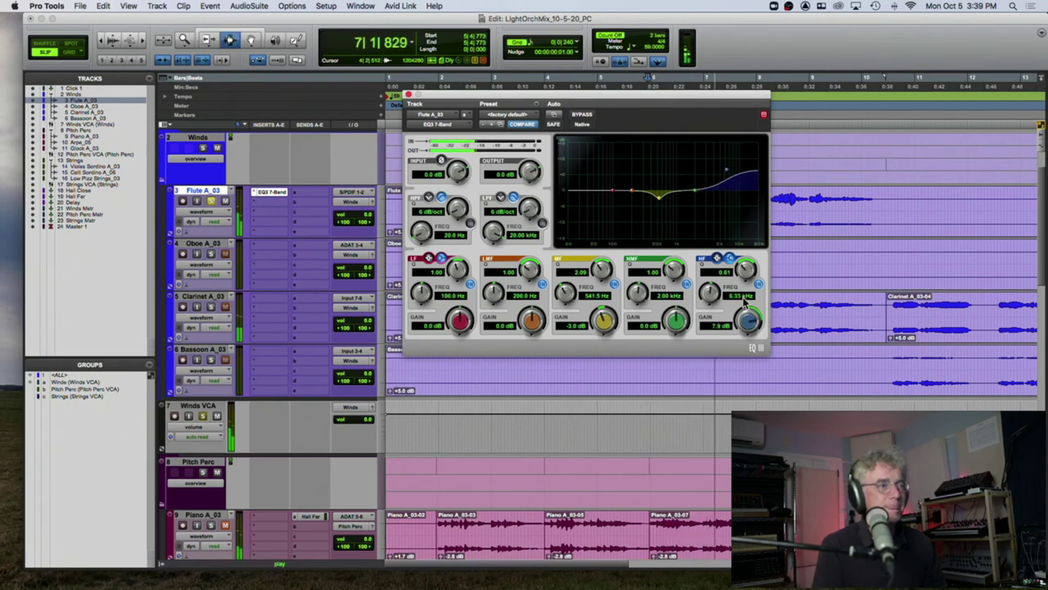
{"action": "left_click_drag", "start_coordinate": [704, 300], "coordinate": [676, 321]}
{"action": "left_click_drag", "start_coordinate": [748, 321], "coordinate": [699, 304]}
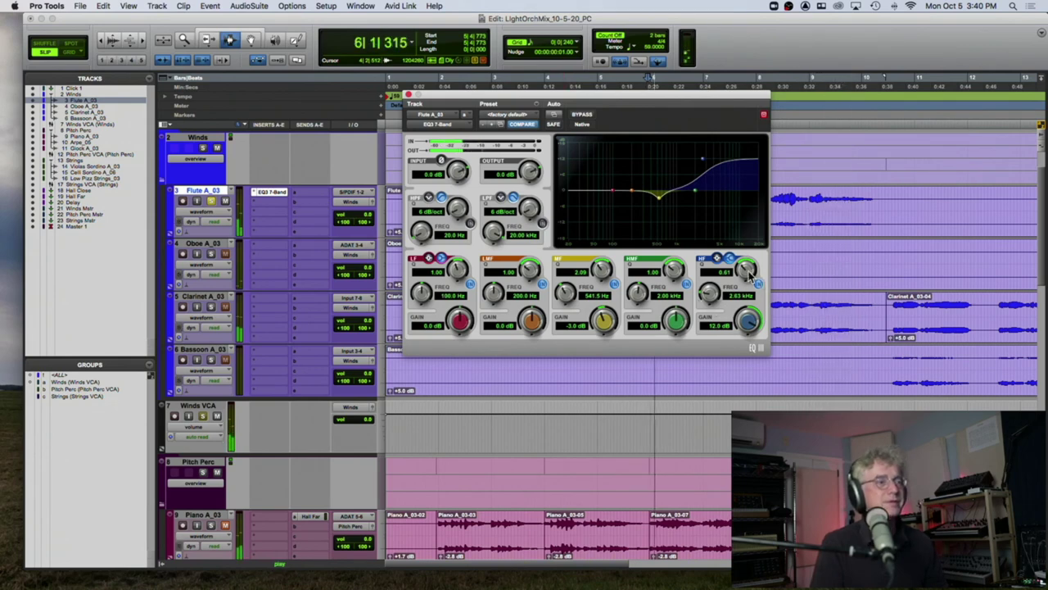
{"action": "left_click_drag", "start_coordinate": [747, 319], "coordinate": [725, 352]}
{"action": "key", "text": "space"}
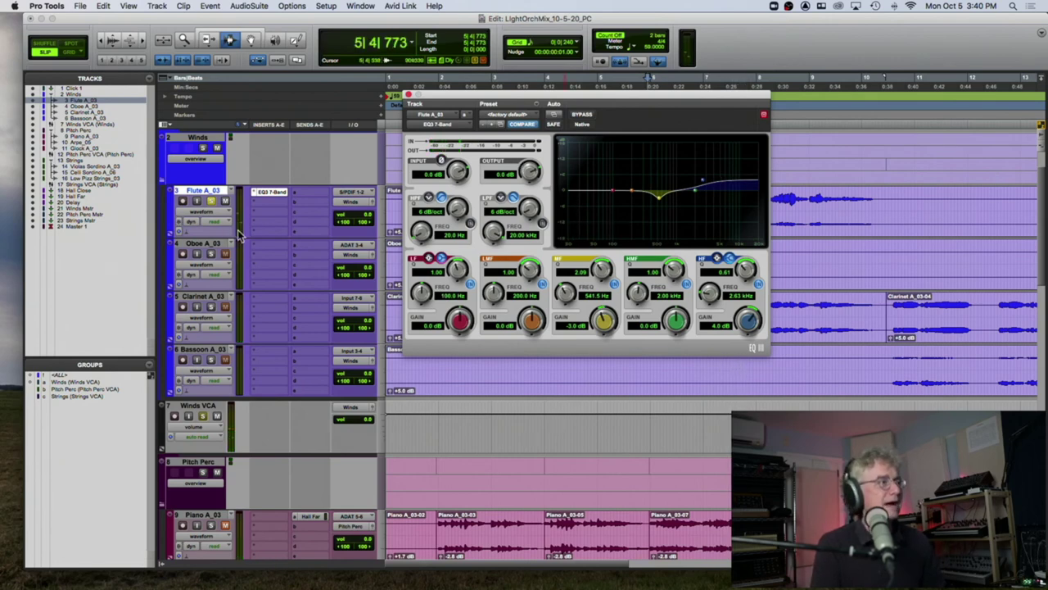
Open Blue Cat's FreqAnalyst from the Master 1 track, keep its window open, and place it below the flute track.
{"action": "scroll", "coordinate": [275, 208], "scroll_direction": "down", "scroll_amount": 15}
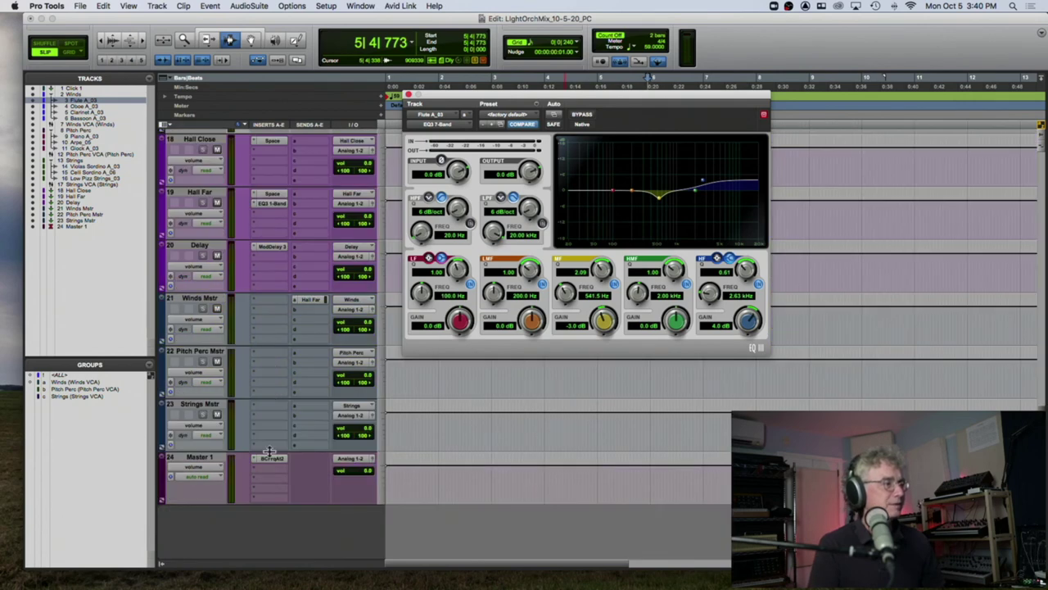
{"action": "left_click", "coordinate": [271, 458]}
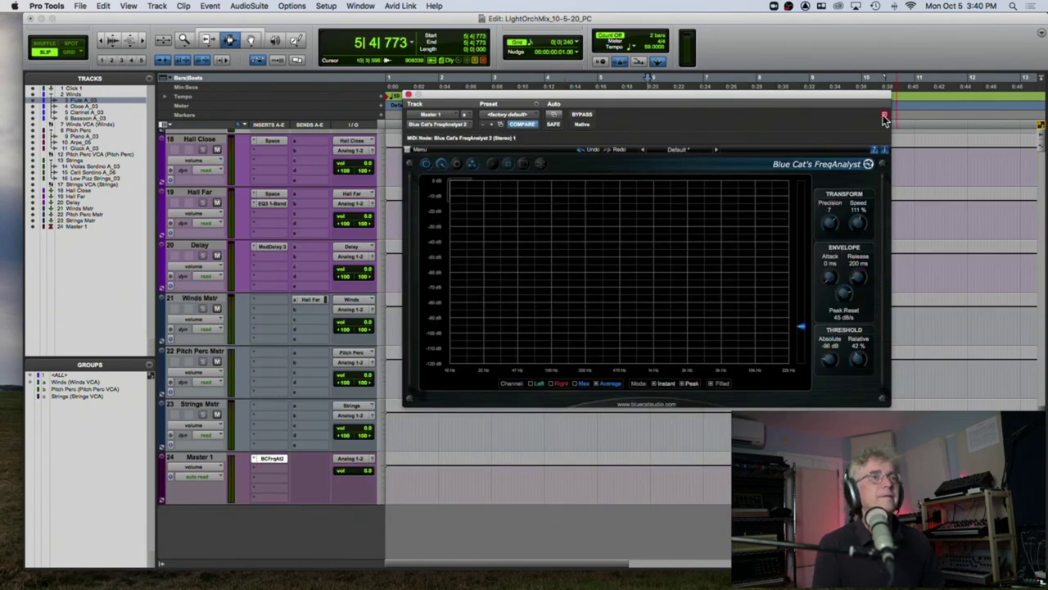
{"action": "left_click_drag", "start_coordinate": [873, 98], "coordinate": [564, 81]}
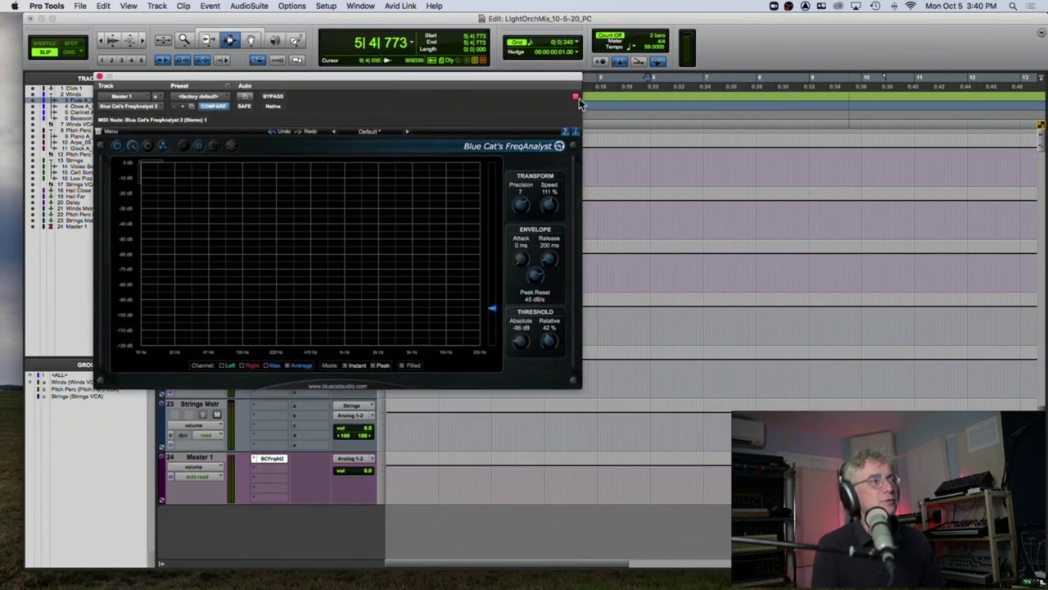
{"action": "left_click_drag", "start_coordinate": [549, 82], "coordinate": [564, 176]}
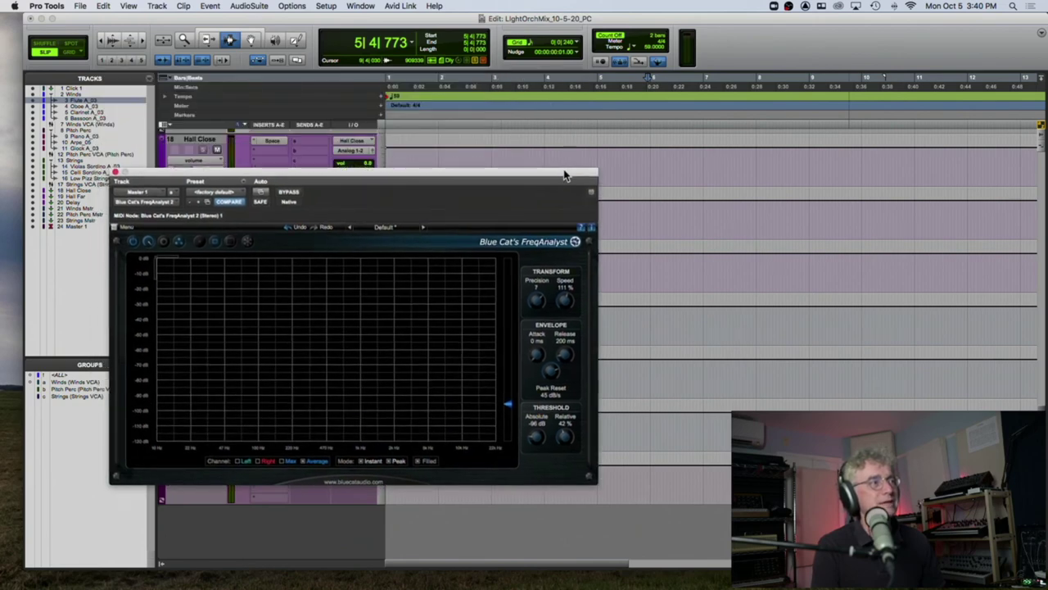
{"action": "scroll", "coordinate": [294, 139], "scroll_direction": "up", "scroll_amount": 5}
{"action": "left_click_drag", "start_coordinate": [292, 169], "coordinate": [287, 244]}
{"action": "scroll", "coordinate": [278, 217], "scroll_direction": "up", "scroll_amount": 5}
{"action": "scroll", "coordinate": [259, 205], "scroll_direction": "up", "scroll_amount": 2}
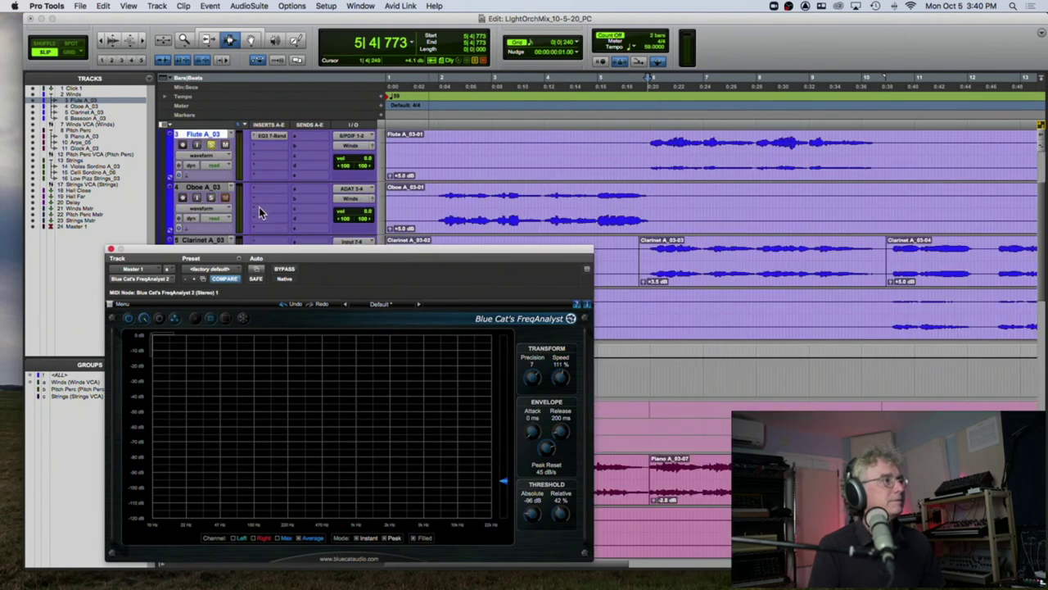
Show the flute's EQ3 7-Band beside the analyzer and compare its spectrum with the EQ bypassed and active during playback.
{"action": "left_click", "coordinate": [269, 135]}
{"action": "left_click_drag", "start_coordinate": [437, 78], "coordinate": [974, 90]}
{"action": "key", "text": "space"}
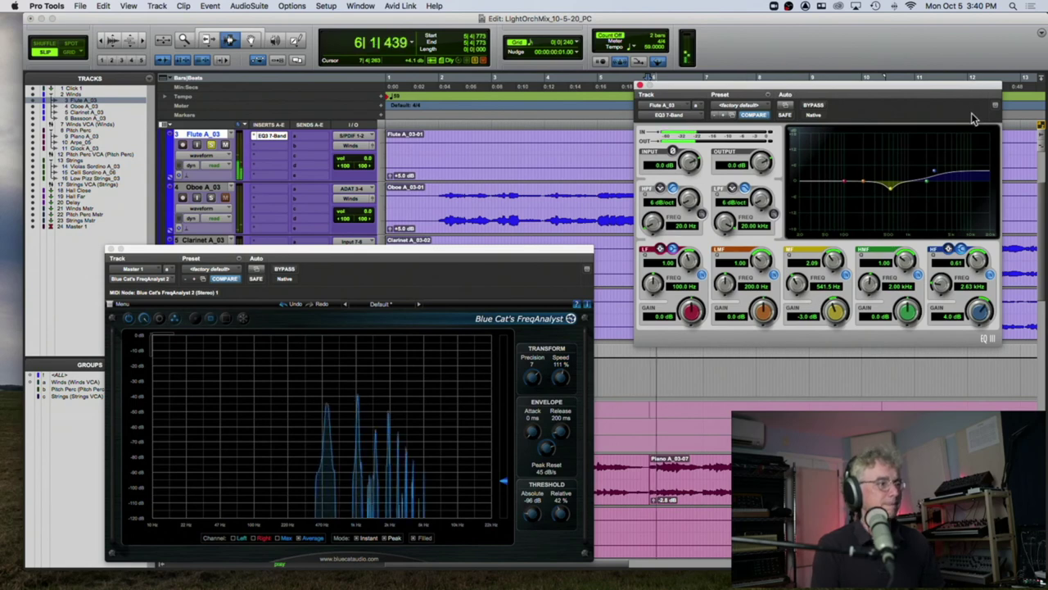
{"action": "left_click", "coordinate": [814, 105]}
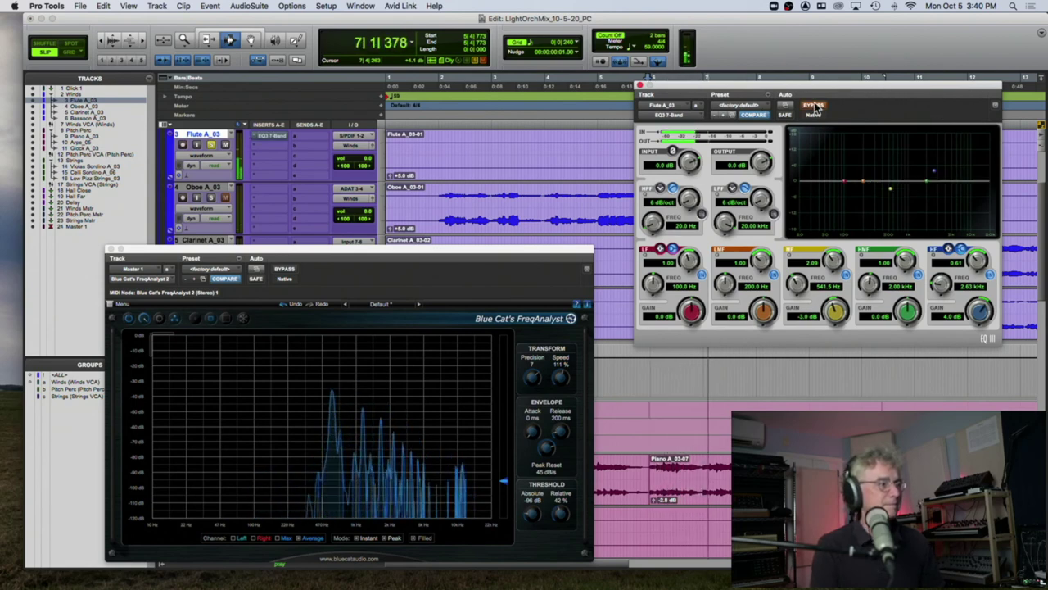
{"action": "left_click", "coordinate": [814, 107]}
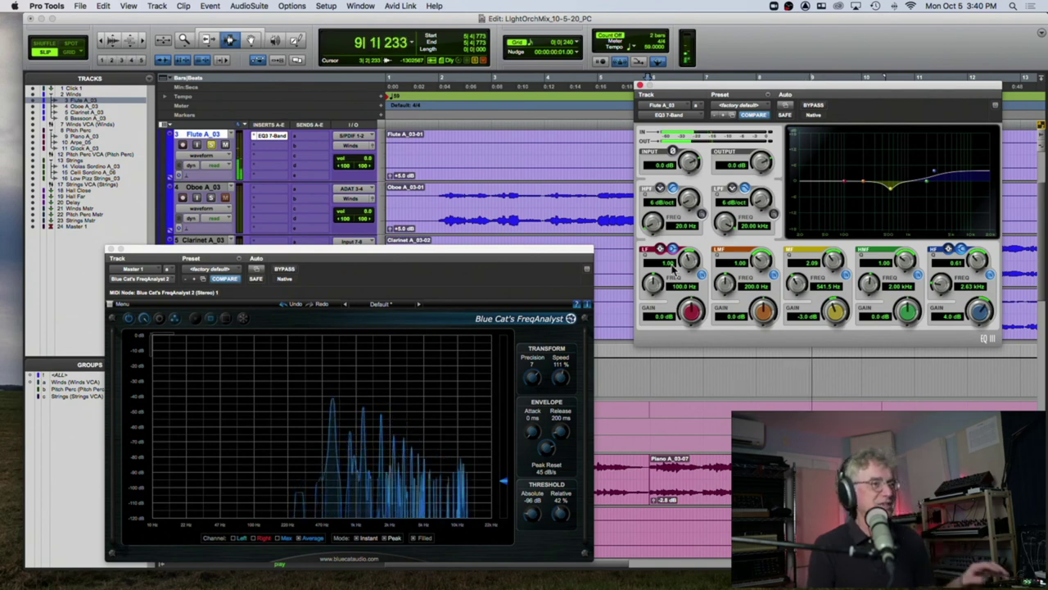
{"action": "key", "text": "space"}
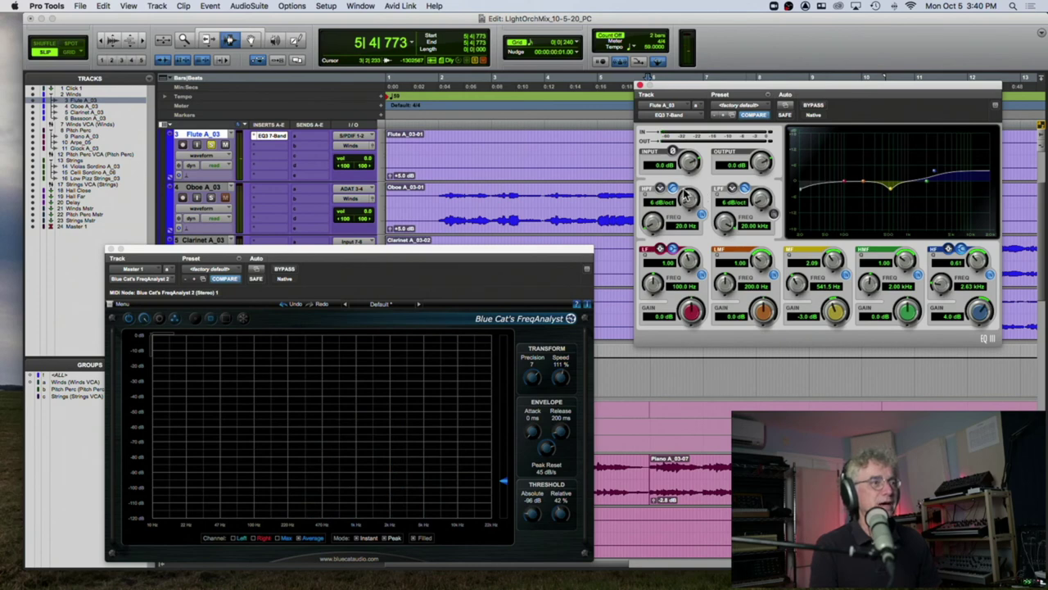
Set the flute's high-pass to 112.0 Hz at 12 dB/oct and HF to 2.92 kHz, 1.7 dB; compare with bypass, and close the analyzer.
{"action": "left_click_drag", "start_coordinate": [652, 227], "coordinate": [653, 208]}
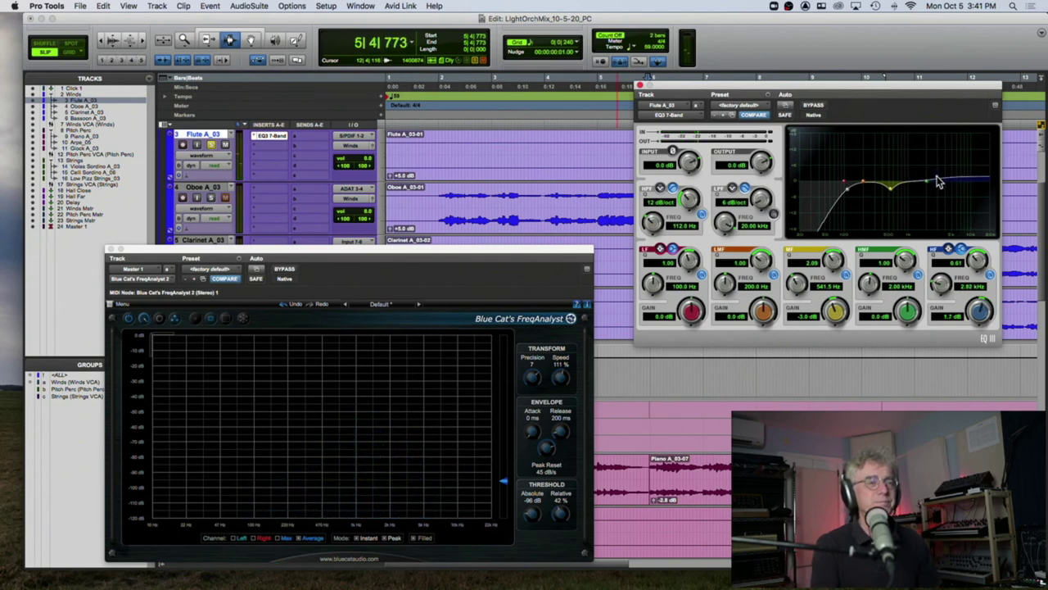
{"action": "key", "text": "space"}
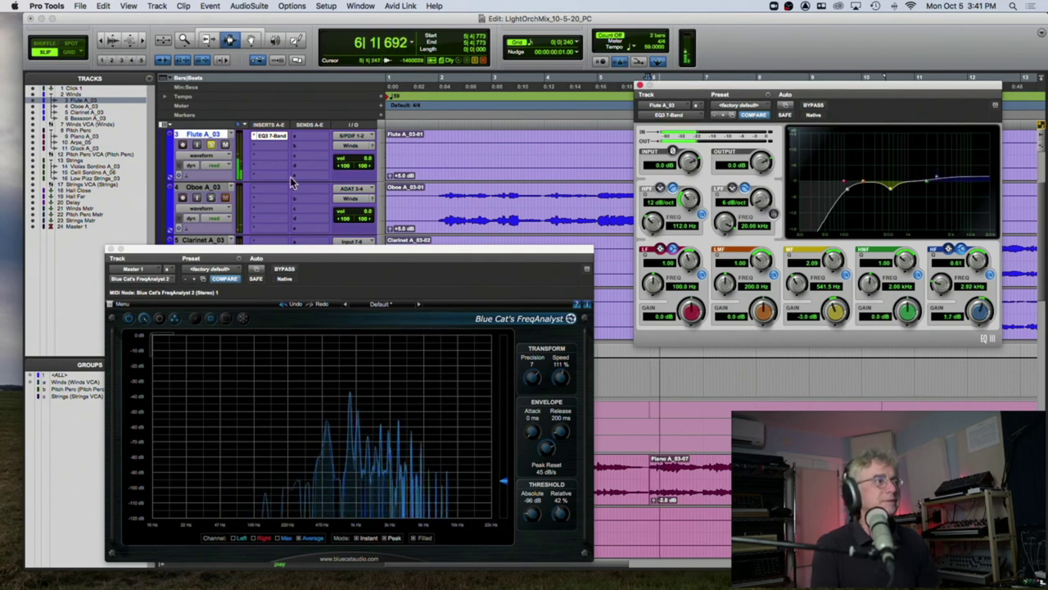
{"action": "left_click", "coordinate": [813, 106]}
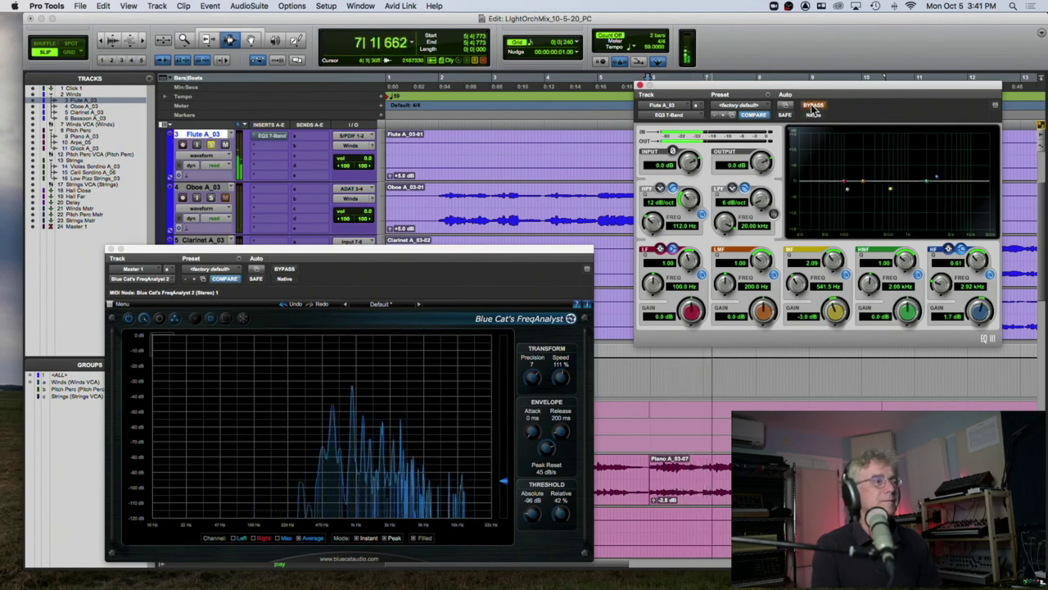
{"action": "left_click", "coordinate": [813, 111]}
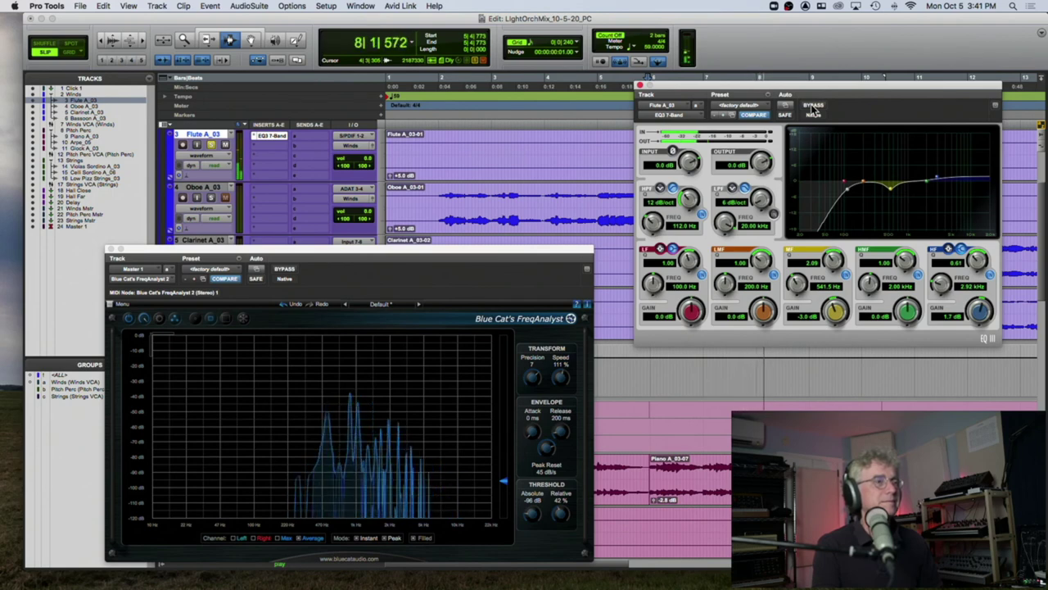
{"action": "left_click", "coordinate": [813, 107]}
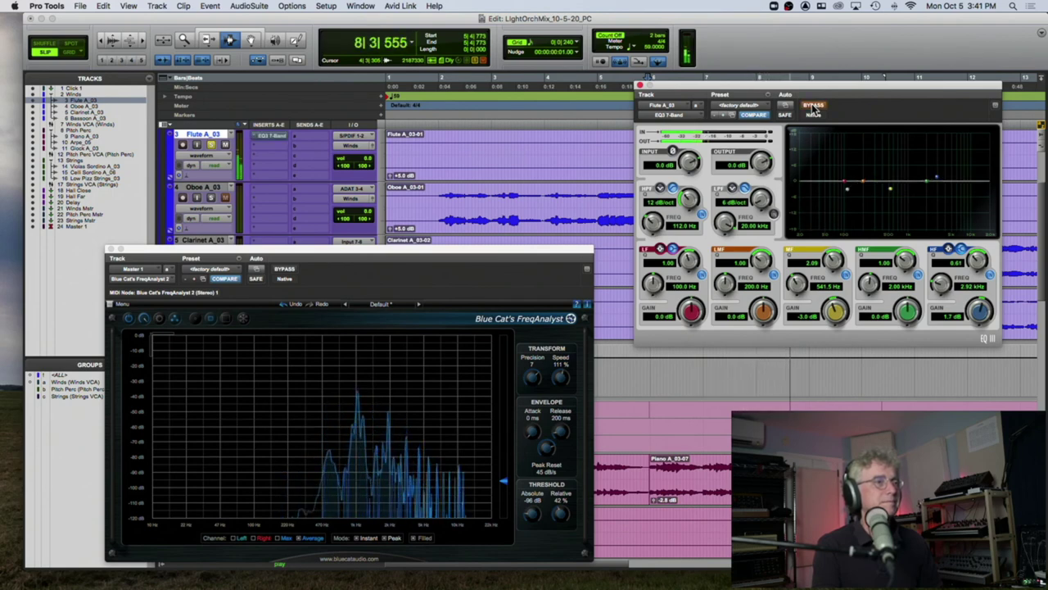
{"action": "key", "text": "space"}
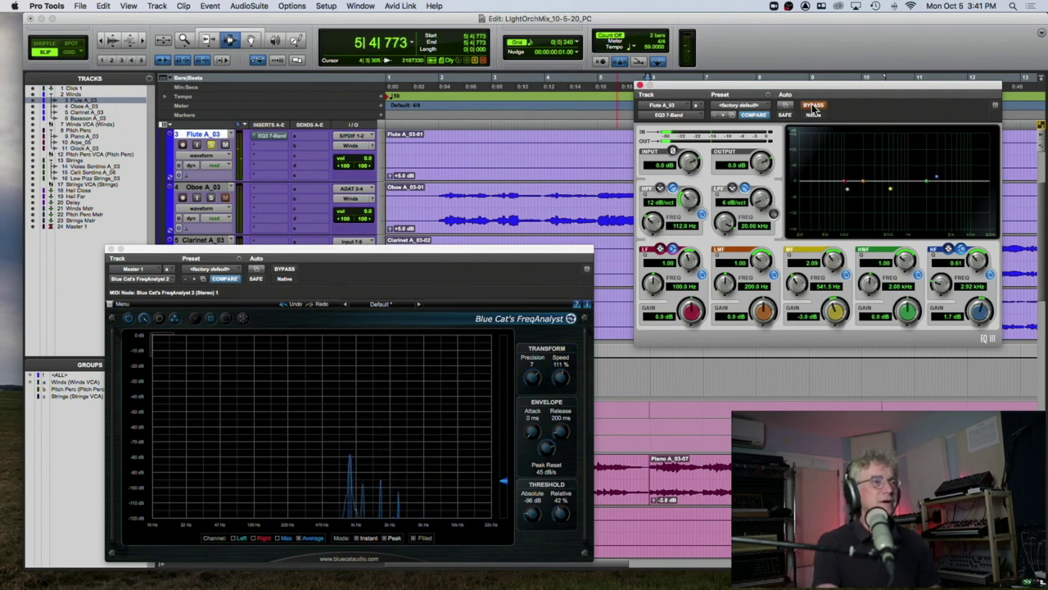
{"action": "left_click", "coordinate": [813, 107]}
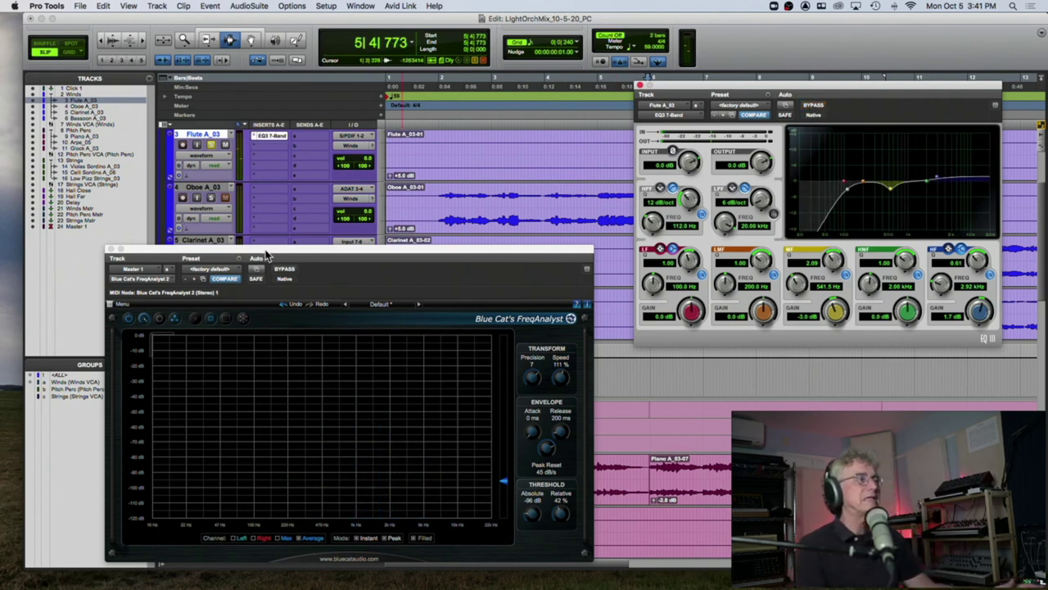
{"action": "left_click", "coordinate": [113, 250]}
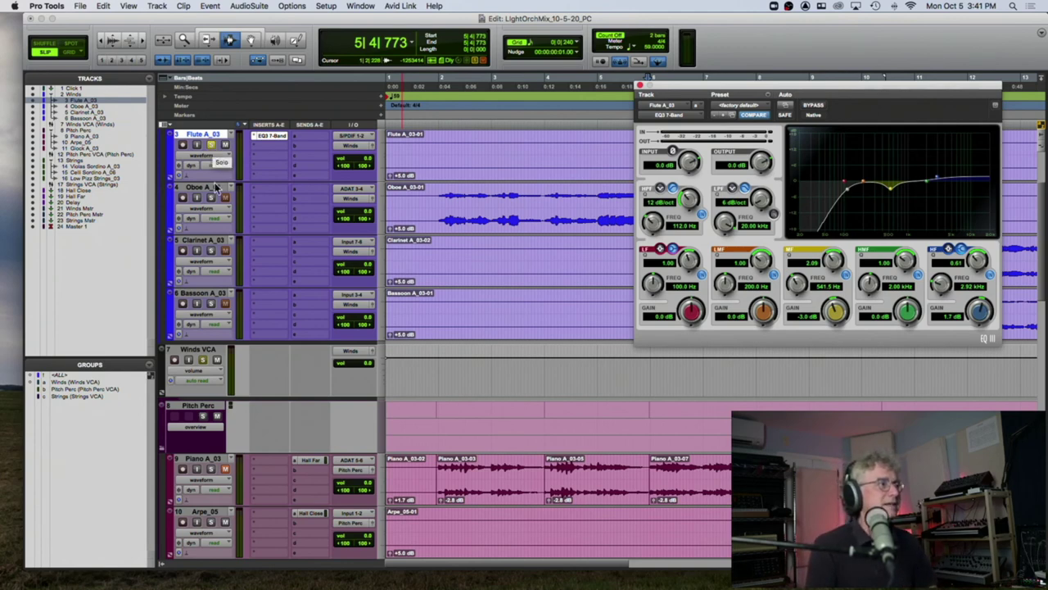
Solo the clarinet together with the flute and audition the two playing together.
{"action": "left_click", "coordinate": [211, 253]}
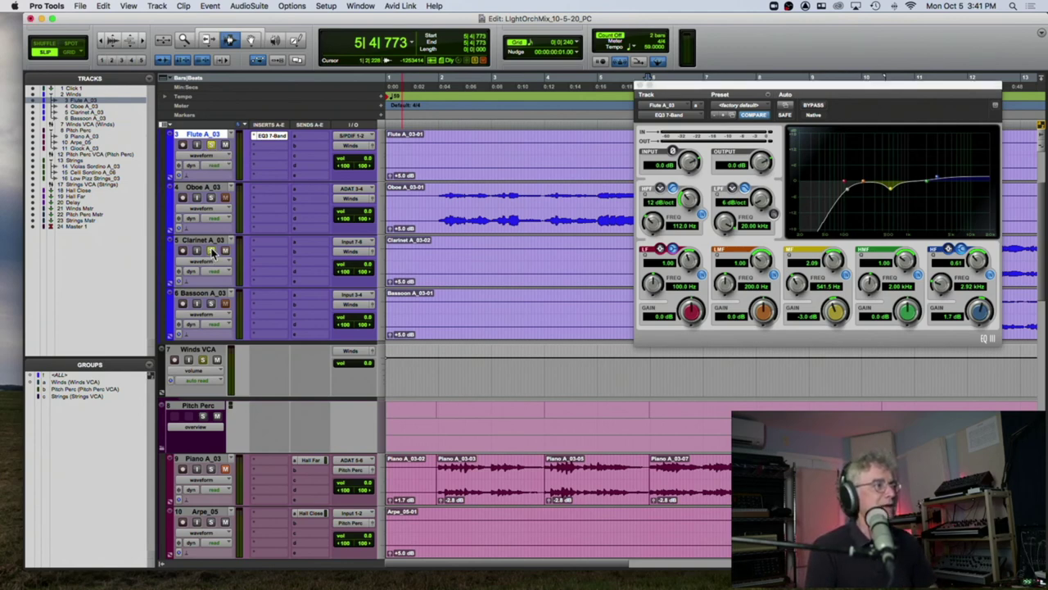
{"action": "key", "text": "space"}
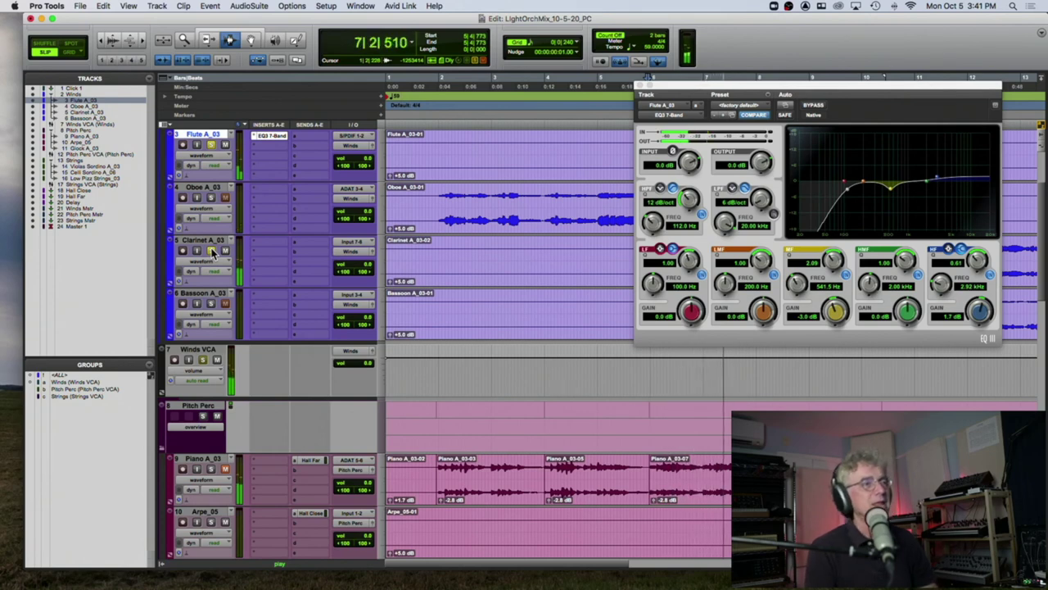
{"action": "key", "text": "space"}
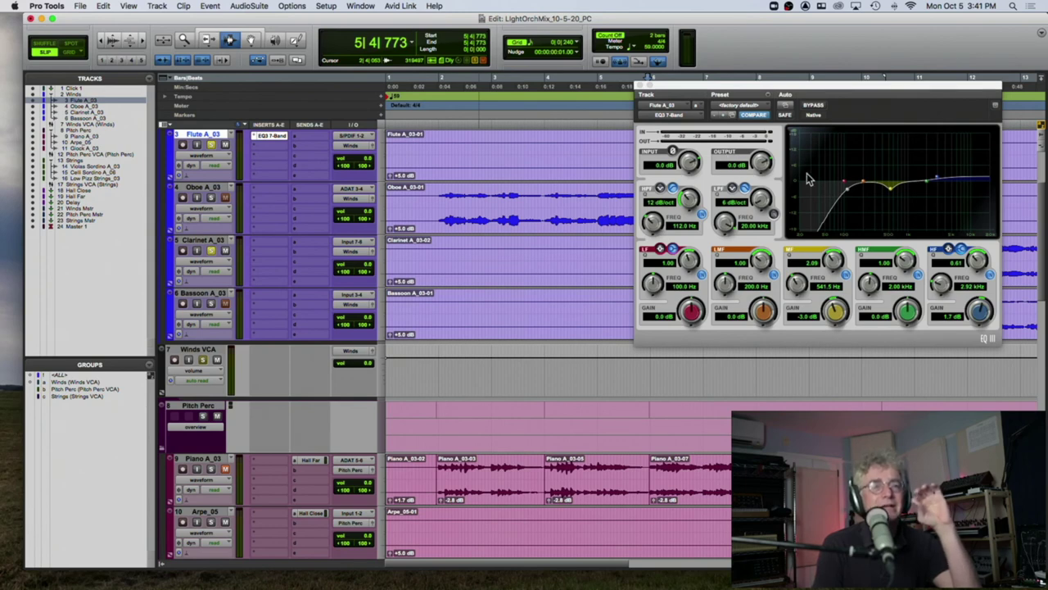
Raise the flute EQ's output to 1.0 dB, check it against the clarinet in playback, and close the EQ window.
{"action": "left_click", "coordinate": [761, 161]}
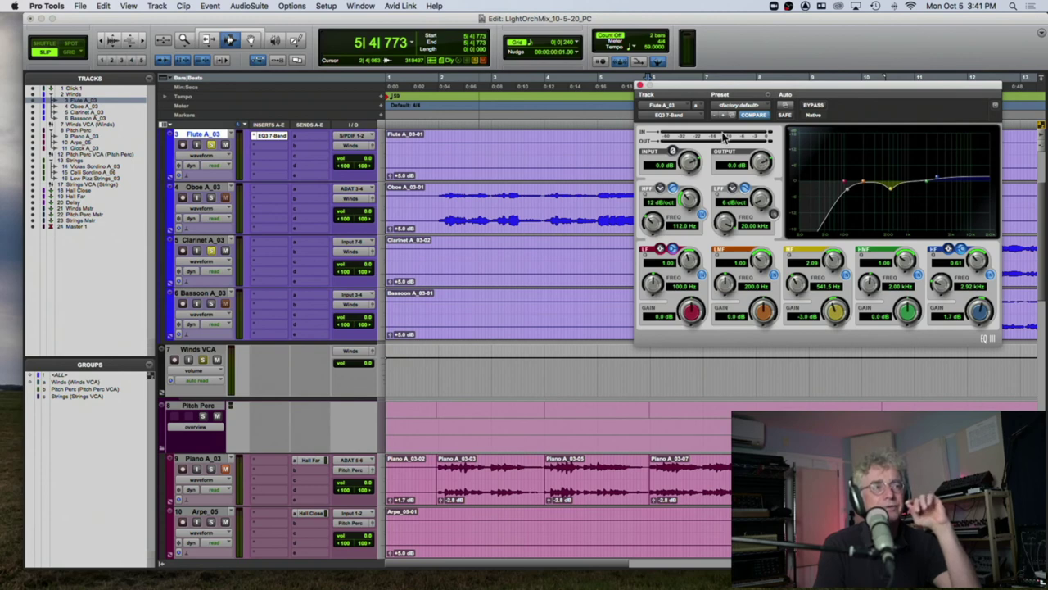
{"action": "key", "text": "space"}
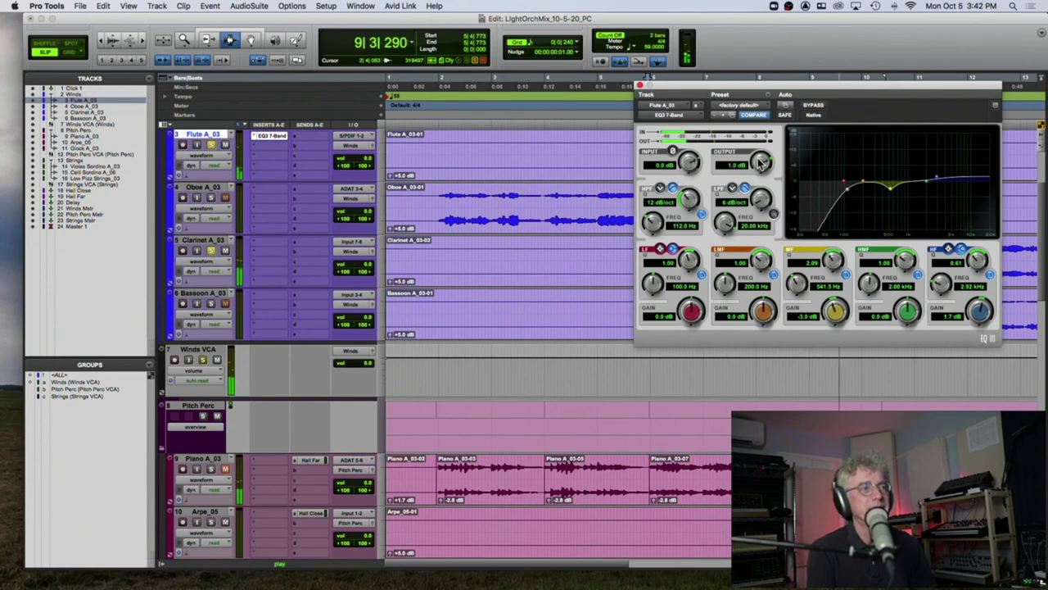
{"action": "left_click", "coordinate": [641, 86]}
{"action": "key", "text": "space"}
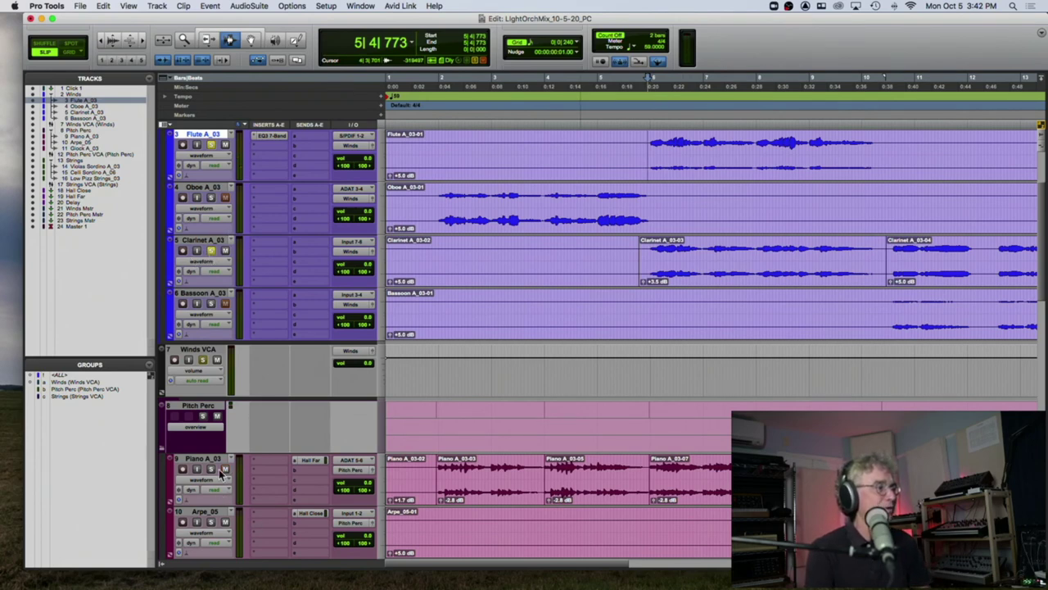
Add the piano to the flute and clarinet solo, then clear the wind solos and audition the piano alone.
{"action": "key", "text": "space"}
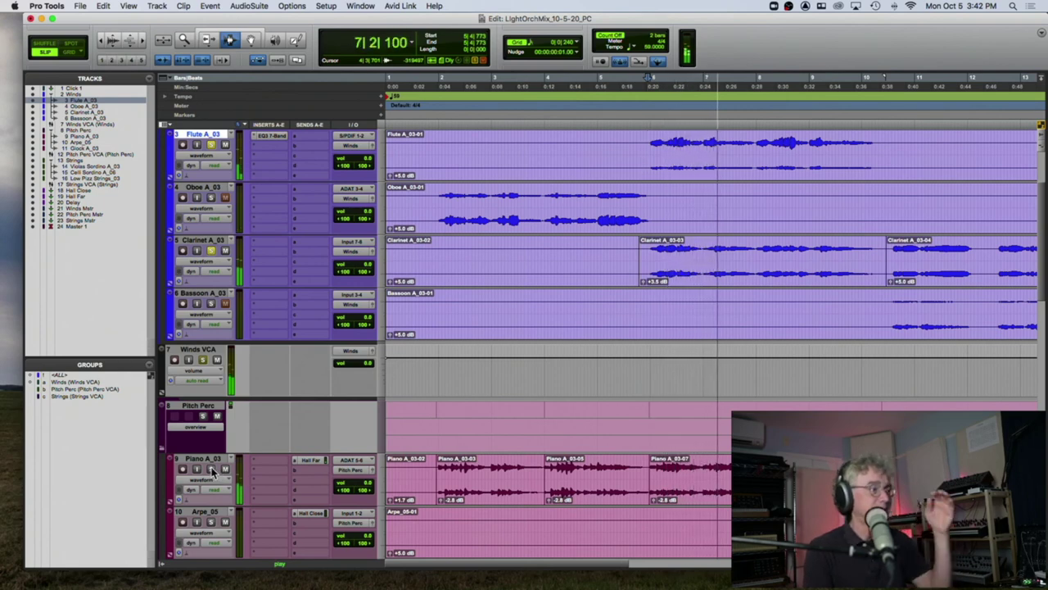
{"action": "key", "text": "space"}
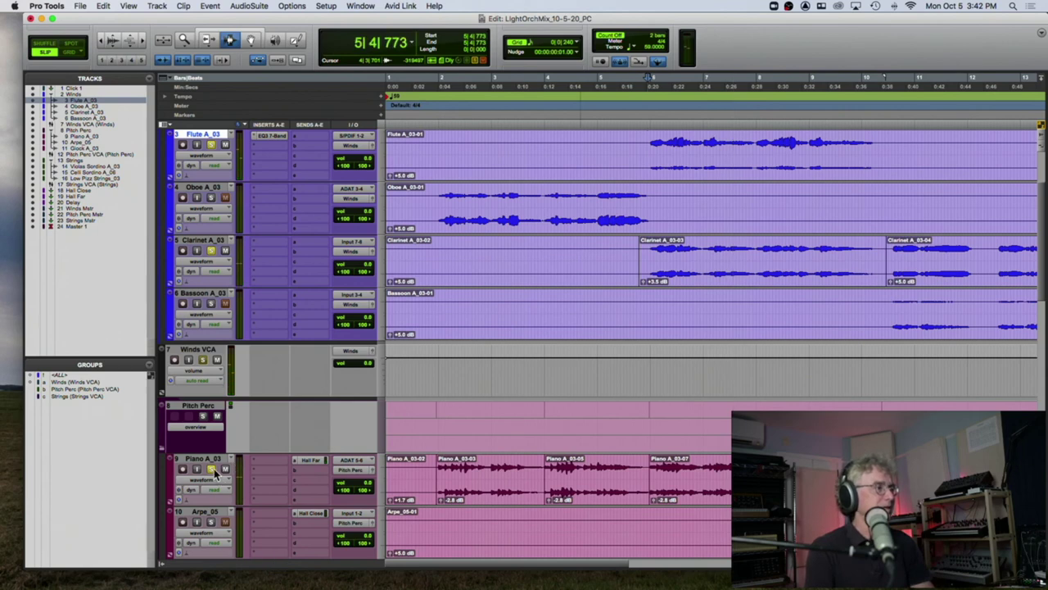
{"action": "key", "text": "space"}
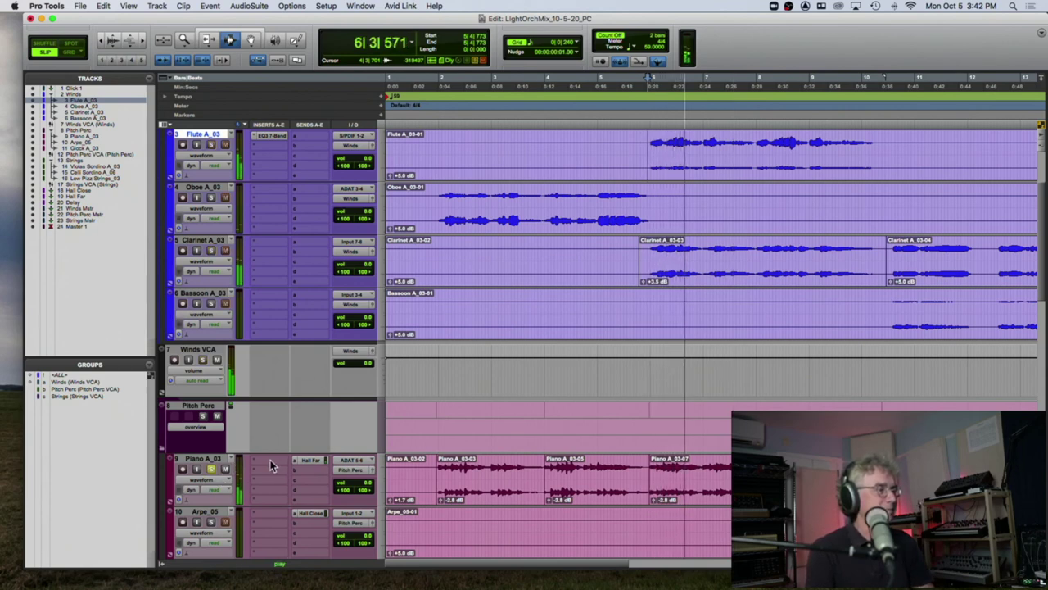
{"action": "key", "text": "space"}
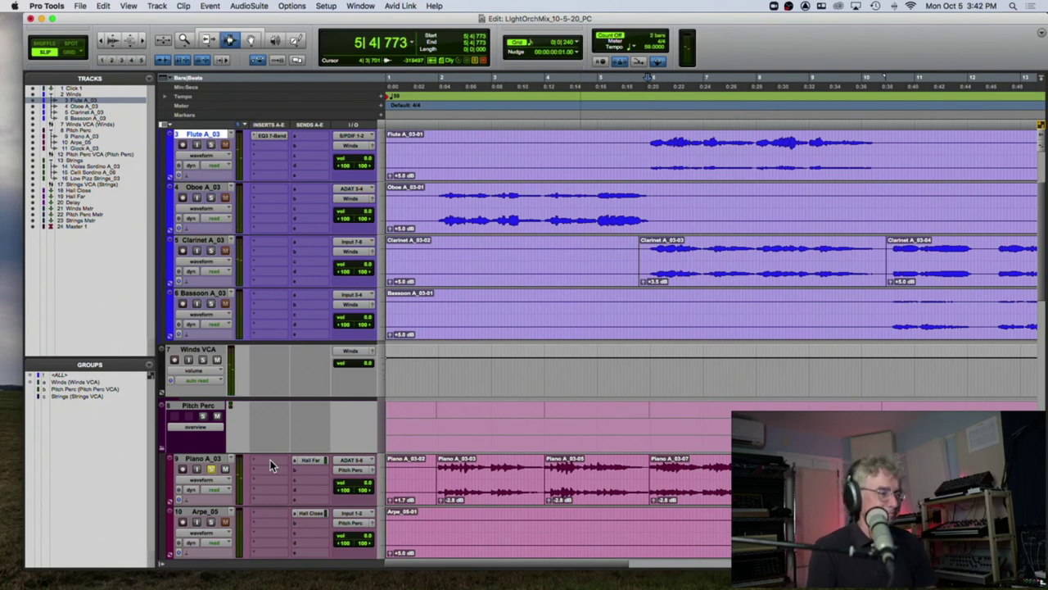
Insert a stereo EQ3 7-Band on the Piano A_03 track and shift its window slightly aside.
{"action": "left_click", "coordinate": [271, 460]}
{"action": "mouse_move", "coordinate": [271, 462]}
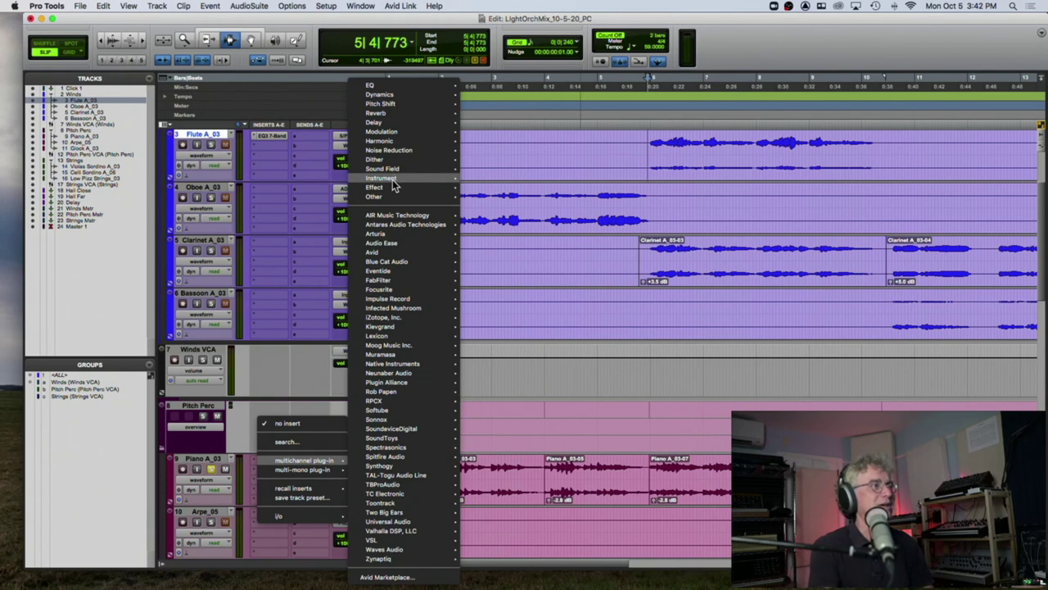
{"action": "mouse_move", "coordinate": [398, 82]}
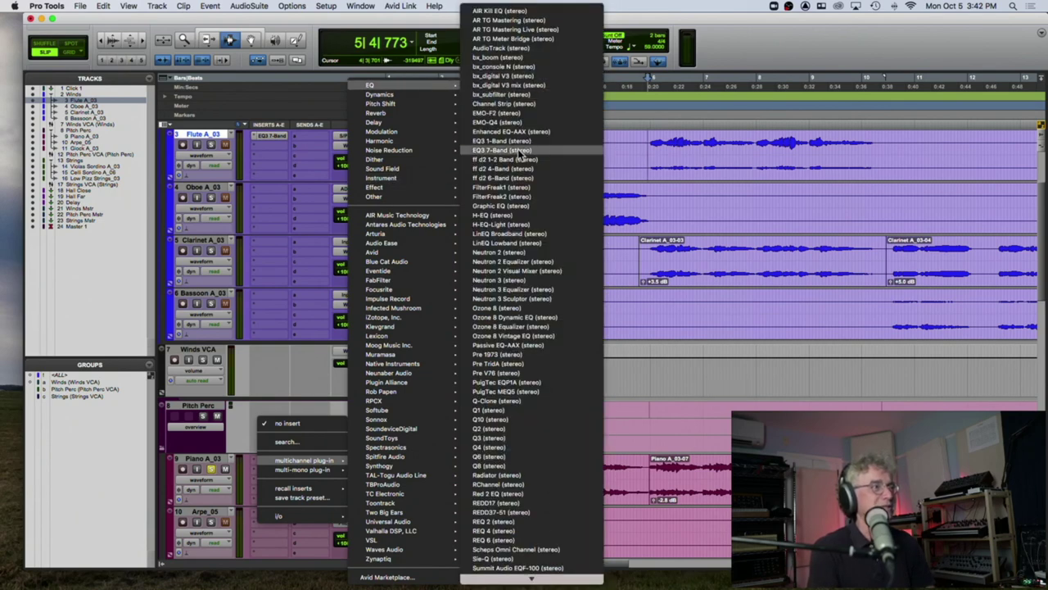
{"action": "left_click", "coordinate": [516, 151]}
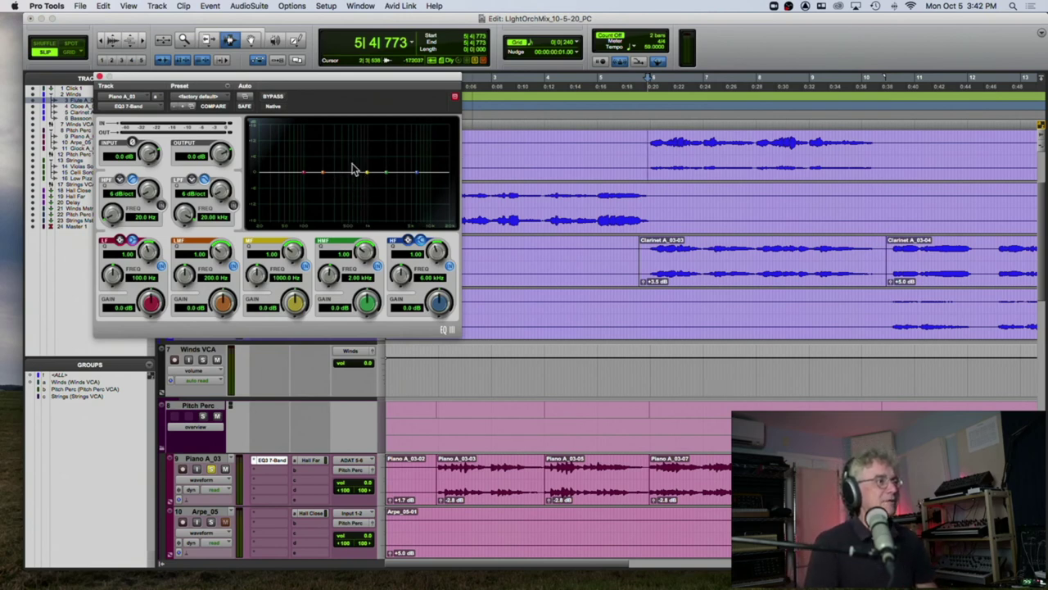
{"action": "left_click_drag", "start_coordinate": [342, 81], "coordinate": [357, 81]}
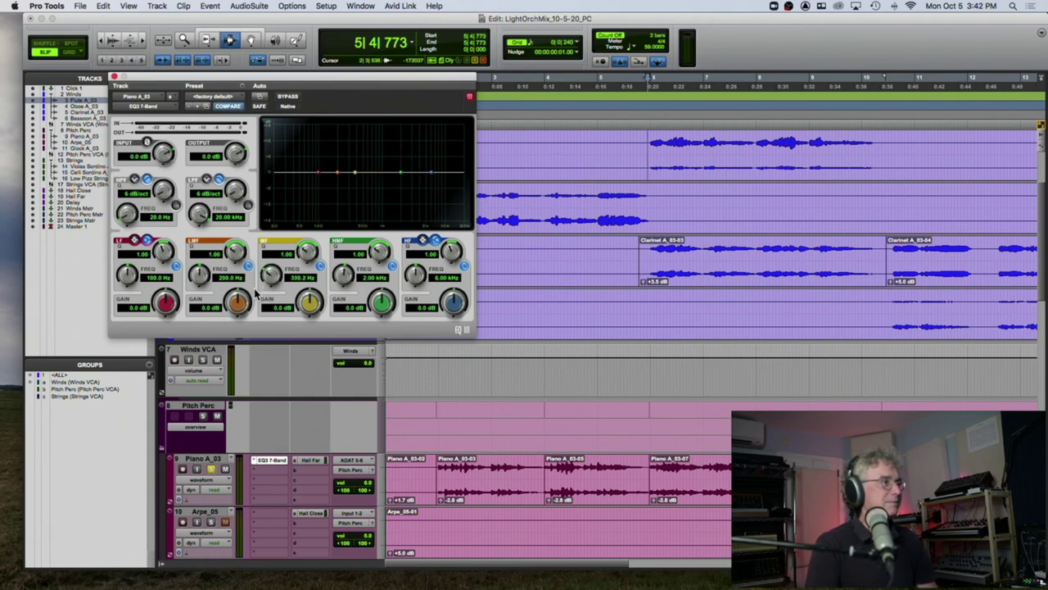
Set the piano EQ's MF band to 588.5 Hz, -3.3 dB with Q 1.01 during playback and compare it with bypass.
{"action": "key", "text": "space"}
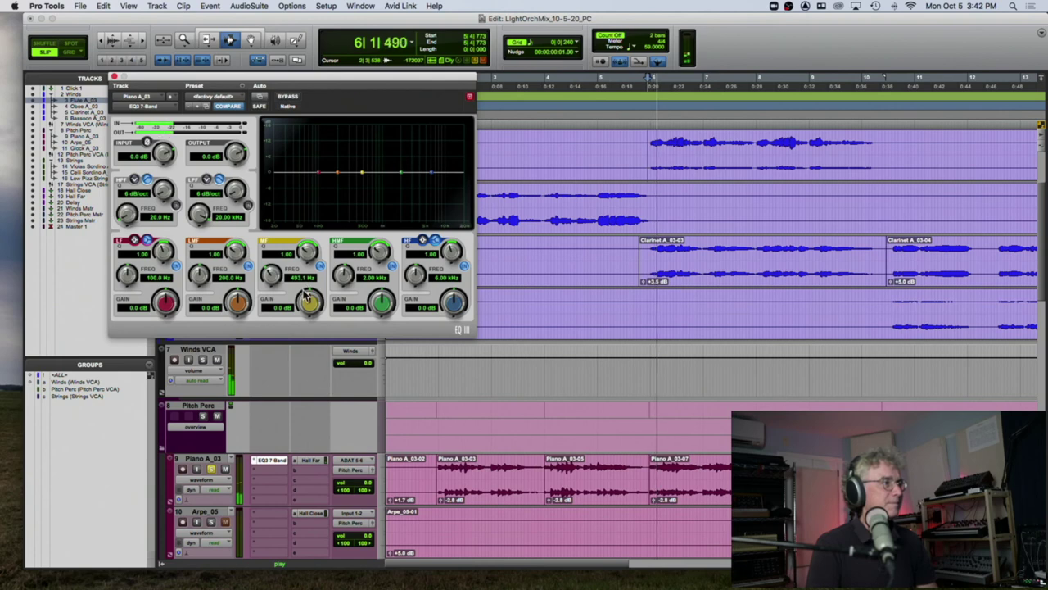
{"action": "left_click_drag", "start_coordinate": [287, 294], "coordinate": [288, 301]}
{"action": "left_click_drag", "start_coordinate": [306, 254], "coordinate": [306, 251]}
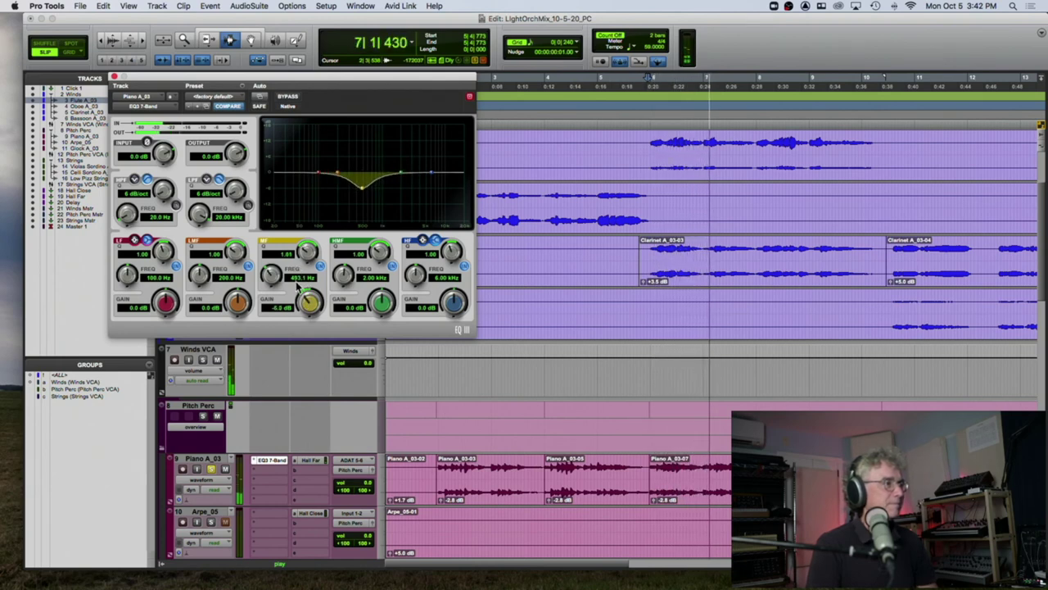
{"action": "left_click_drag", "start_coordinate": [309, 303], "coordinate": [270, 279]}
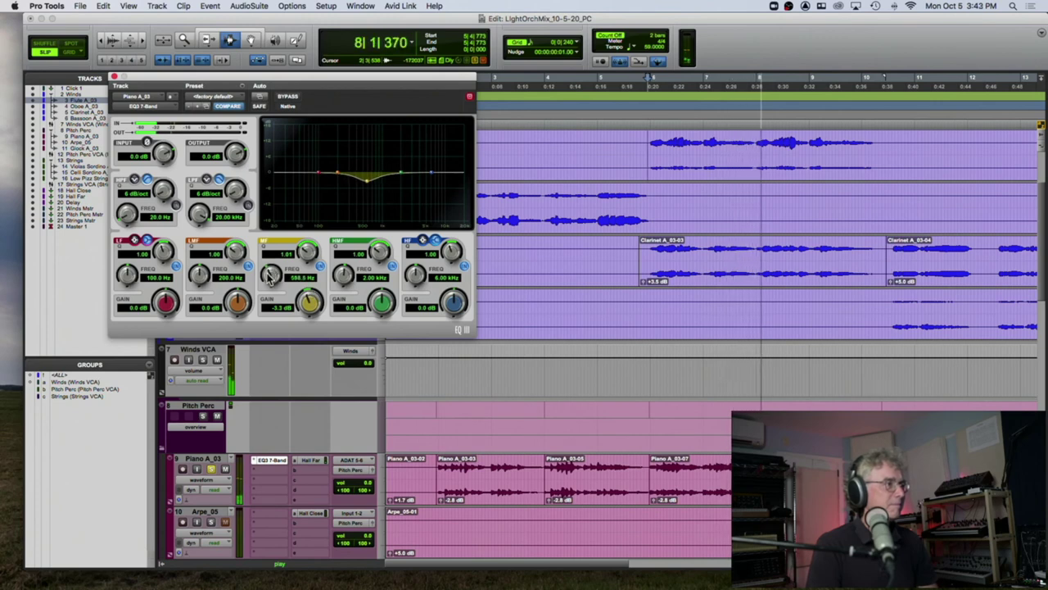
{"action": "left_click", "coordinate": [287, 97]}
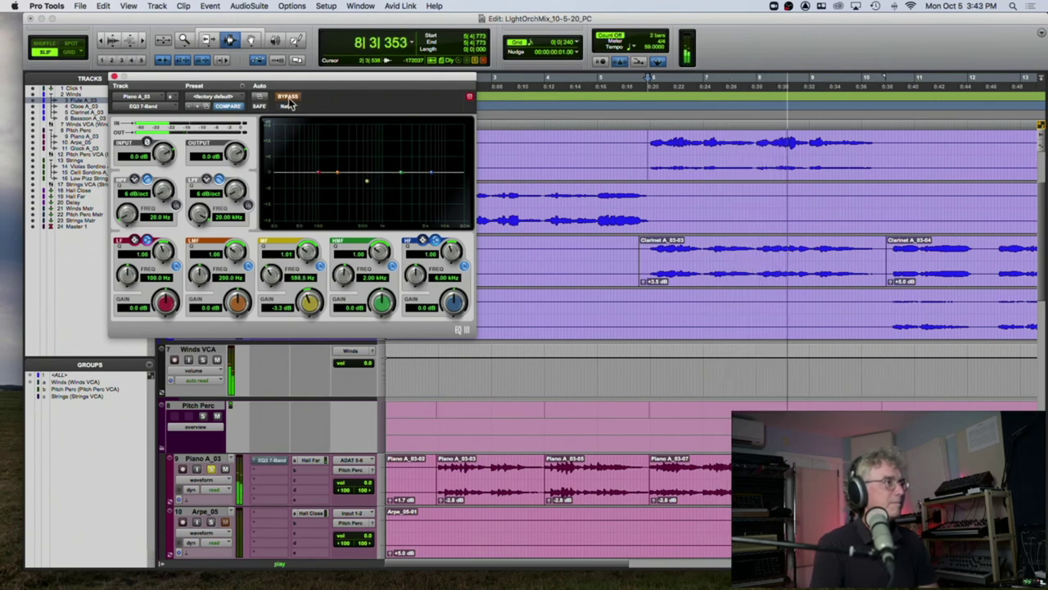
{"action": "left_click", "coordinate": [287, 96]}
Try an exaggerated MF cut of -10.7 dB and a boost of 8.4 dB on the piano during playback.
{"action": "left_click_drag", "start_coordinate": [309, 295], "coordinate": [303, 304]}
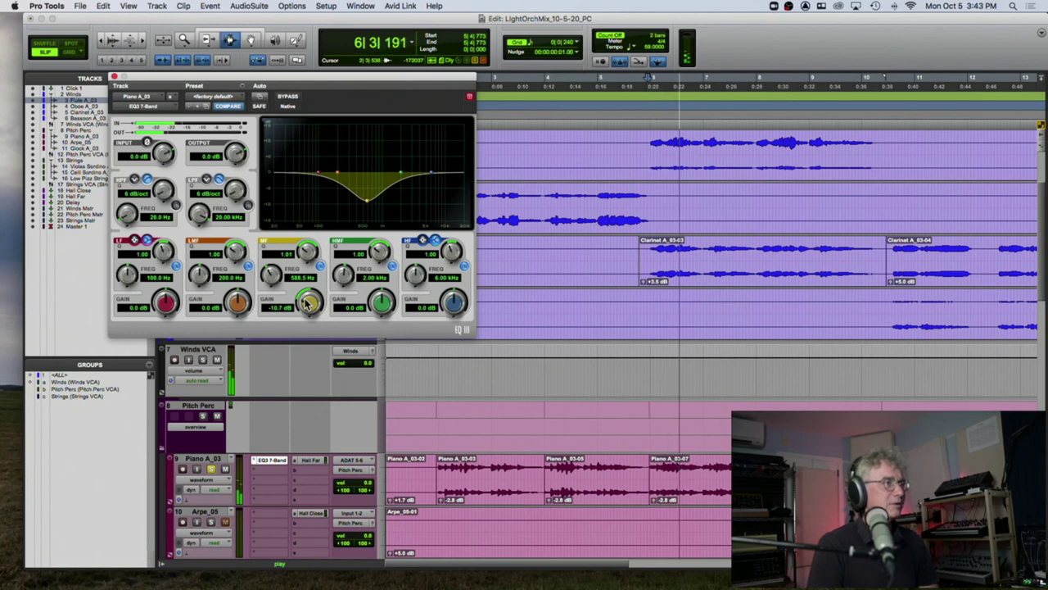
{"action": "left_click_drag", "start_coordinate": [308, 303], "coordinate": [322, 262]}
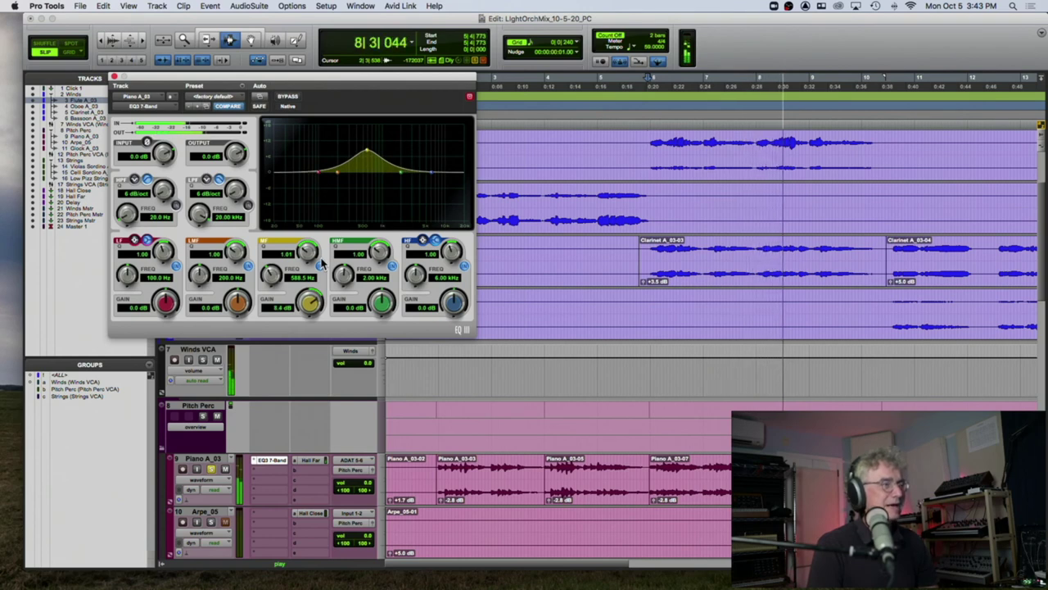
{"action": "left_click_drag", "start_coordinate": [322, 262], "coordinate": [320, 315]}
Set the piano's MF gain to -2.2 dB, compare it with bypass in playback, and close the EQ window.
{"action": "key", "text": "space"}
{"action": "left_click_drag", "start_coordinate": [310, 309], "coordinate": [306, 309]}
{"action": "key", "text": "space"}
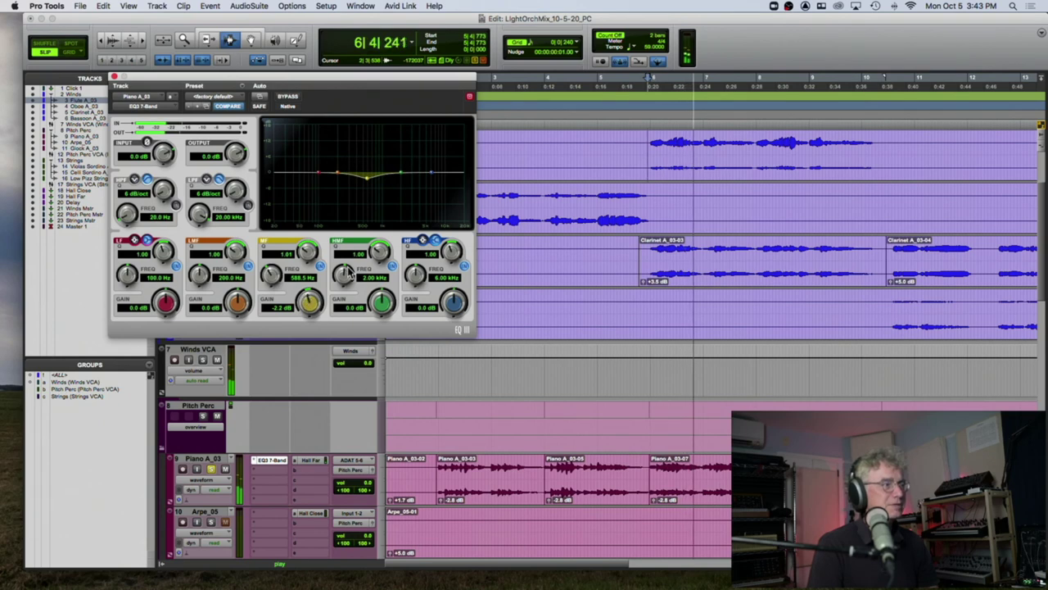
{"action": "left_click", "coordinate": [286, 96]}
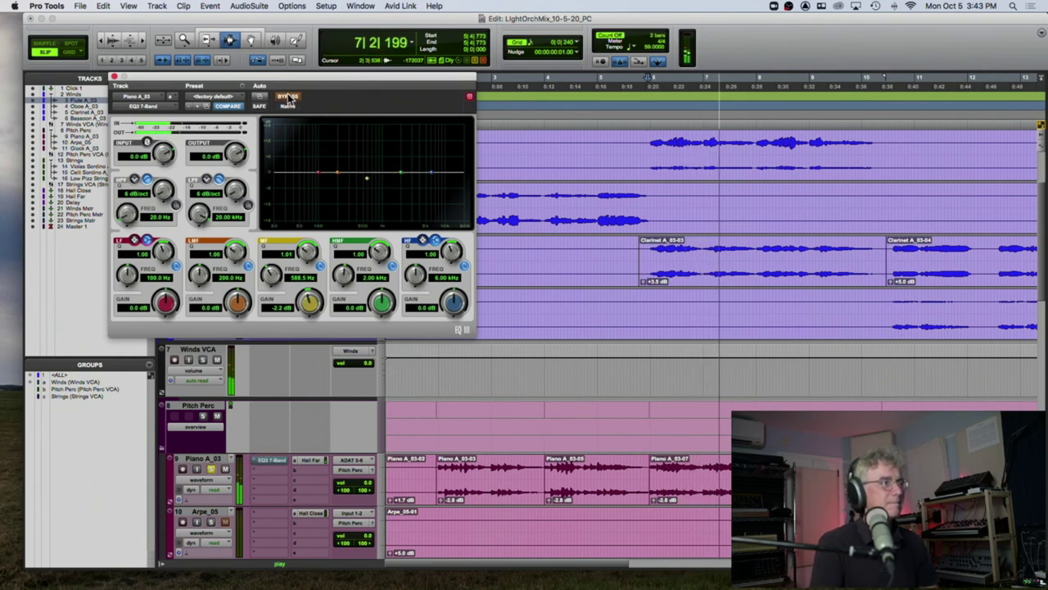
{"action": "left_click", "coordinate": [287, 97]}
{"action": "key", "text": "space"}
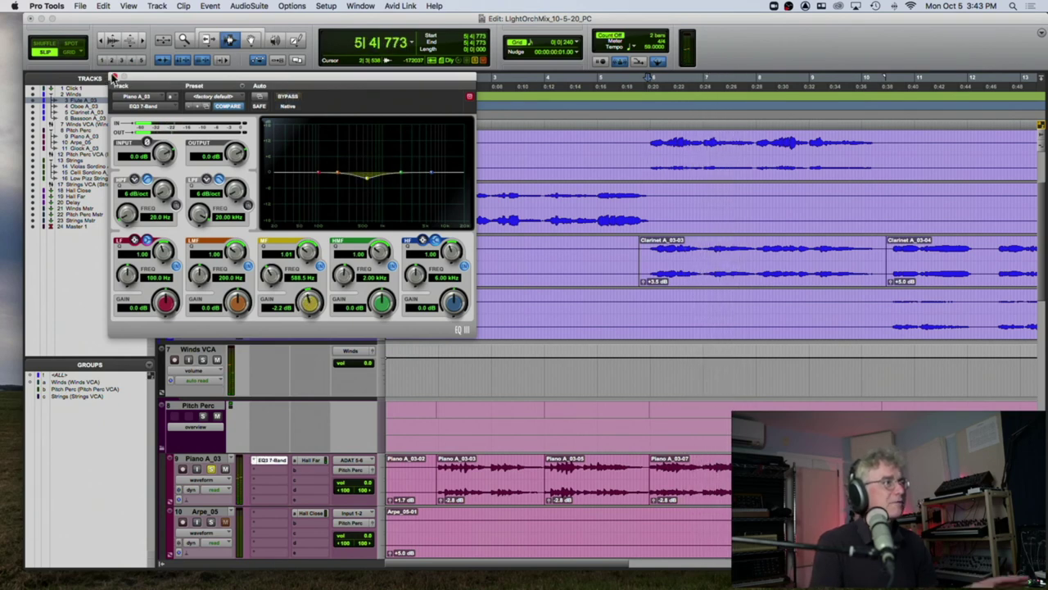
{"action": "left_click", "coordinate": [114, 76]}
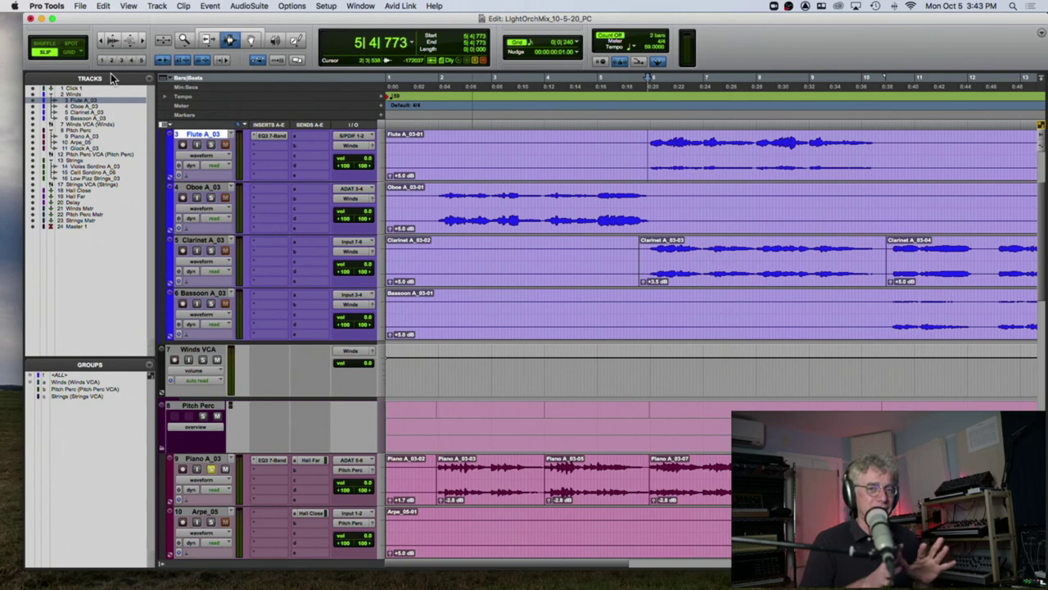
Solo the Winds VCA alongside the piano and audition the winds and piano together.
{"action": "key", "text": "space"}
{"action": "key", "text": "space"}
{"action": "left_click", "coordinate": [203, 359]}
{"action": "key", "text": "space"}
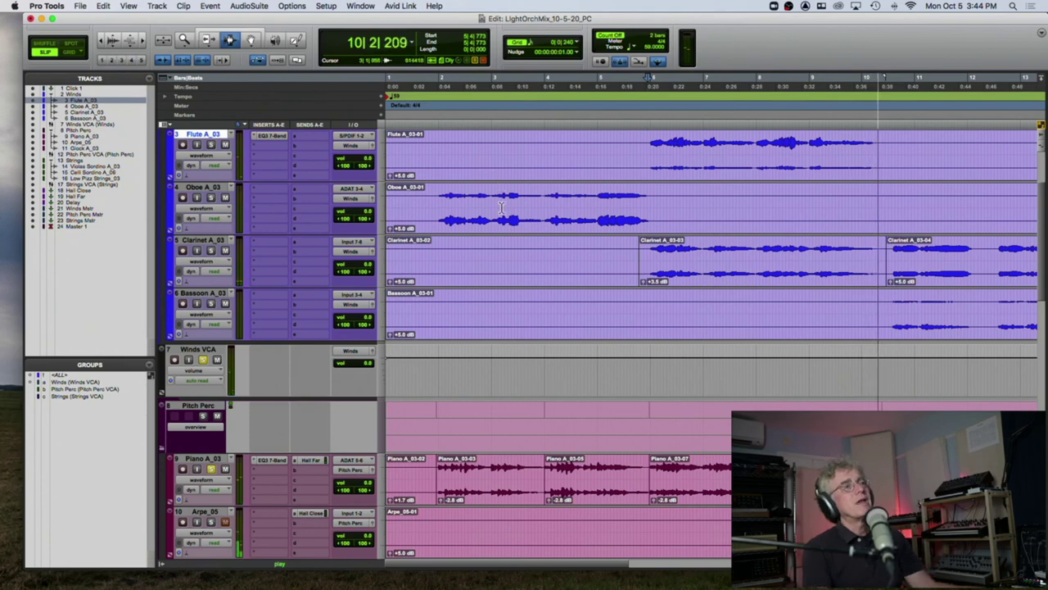
{"action": "key", "text": "space"}
Place the cursor just before the oboe's entrance, switch the oboe track view to volume, and start playback.
{"action": "left_click", "coordinate": [432, 207]}
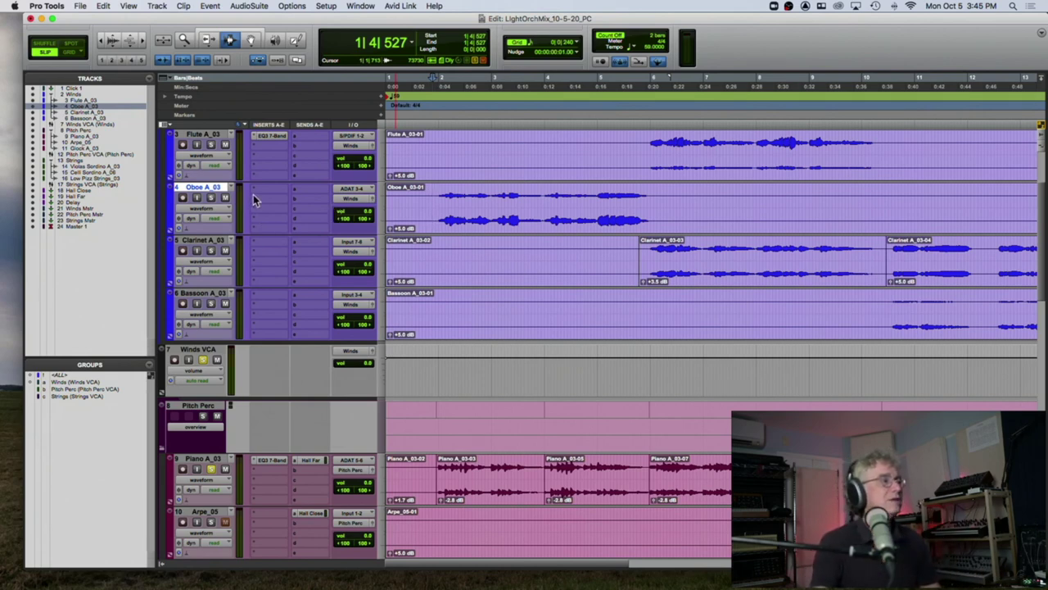
{"action": "left_click", "coordinate": [212, 209]}
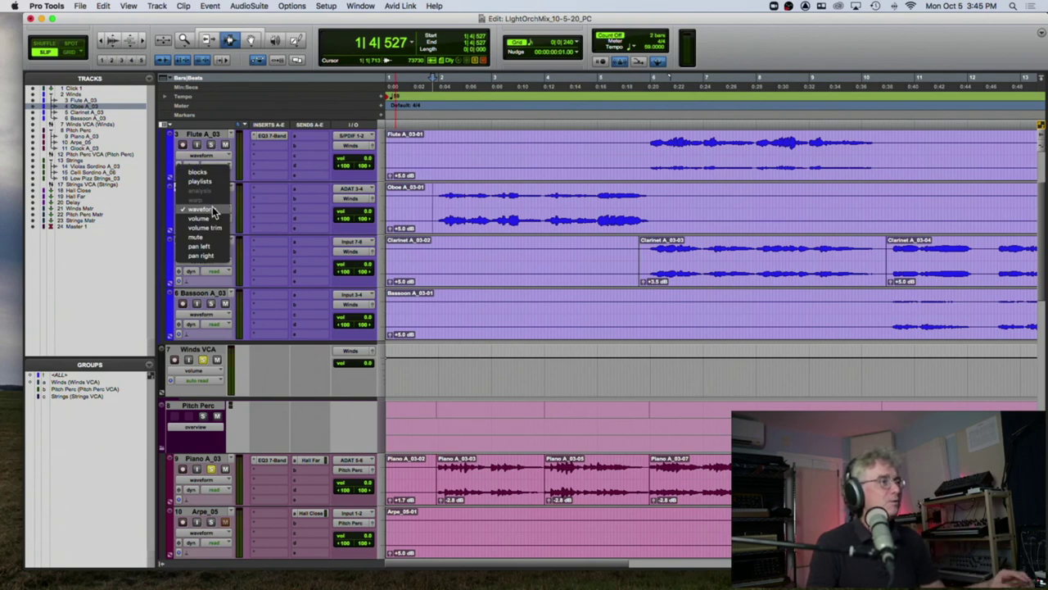
{"action": "left_click", "coordinate": [201, 218]}
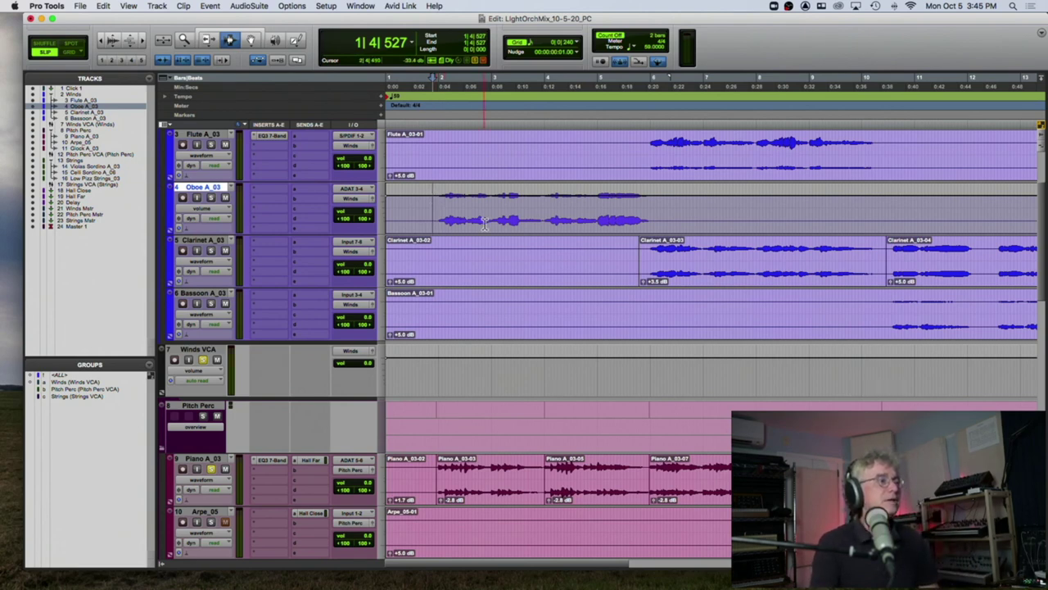
{"action": "key", "text": "space"}
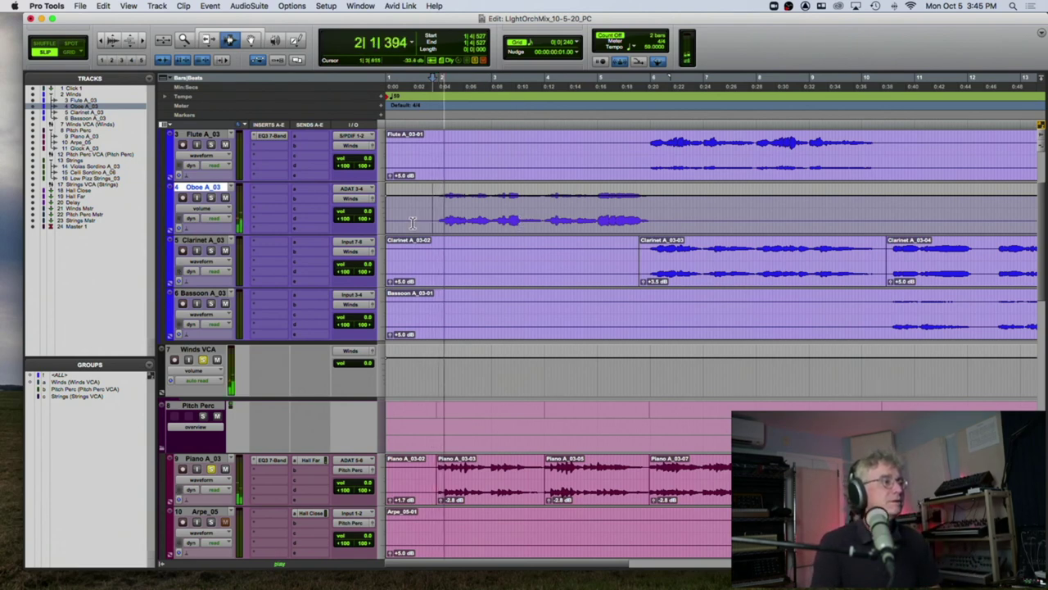
Solo the oboe, clear the piano's solo, and audition the oboe's opening phrase.
{"action": "key", "text": "space"}
{"action": "left_click", "coordinate": [211, 198]}
{"action": "key", "text": "space"}
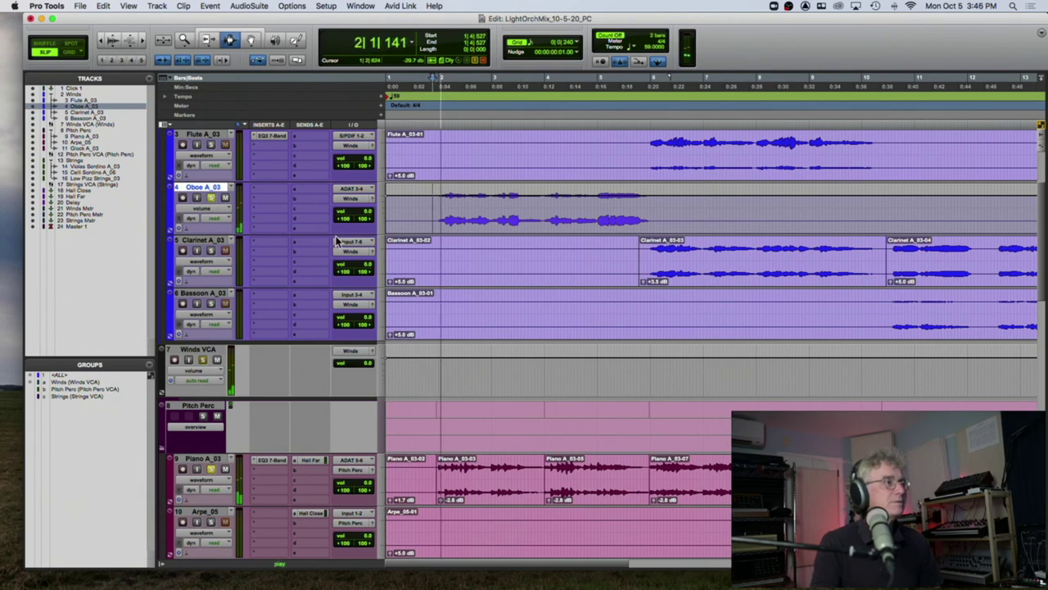
{"action": "key", "text": "space"}
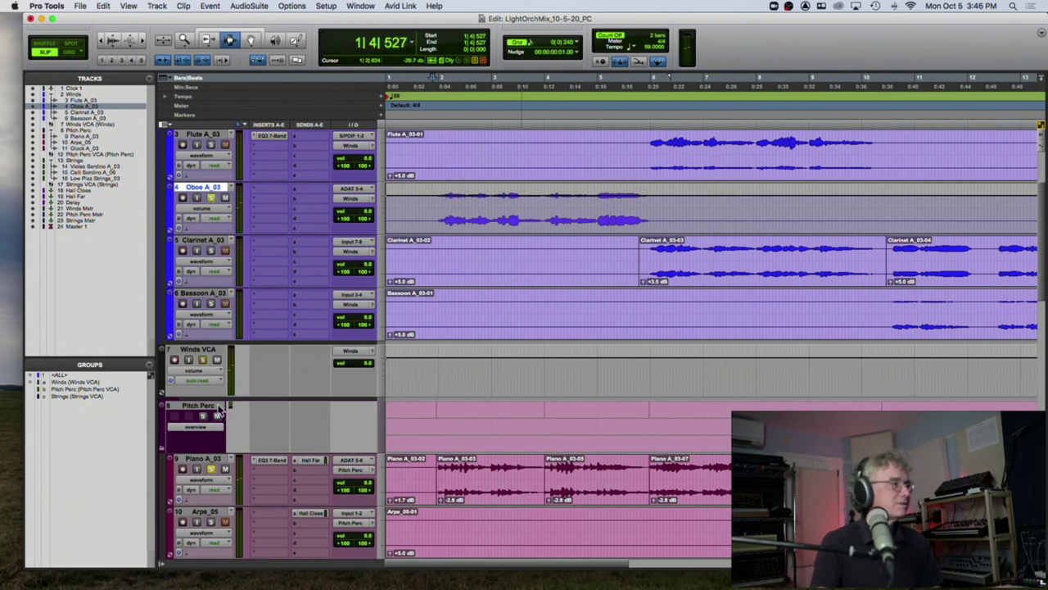
{"action": "key", "text": "space"}
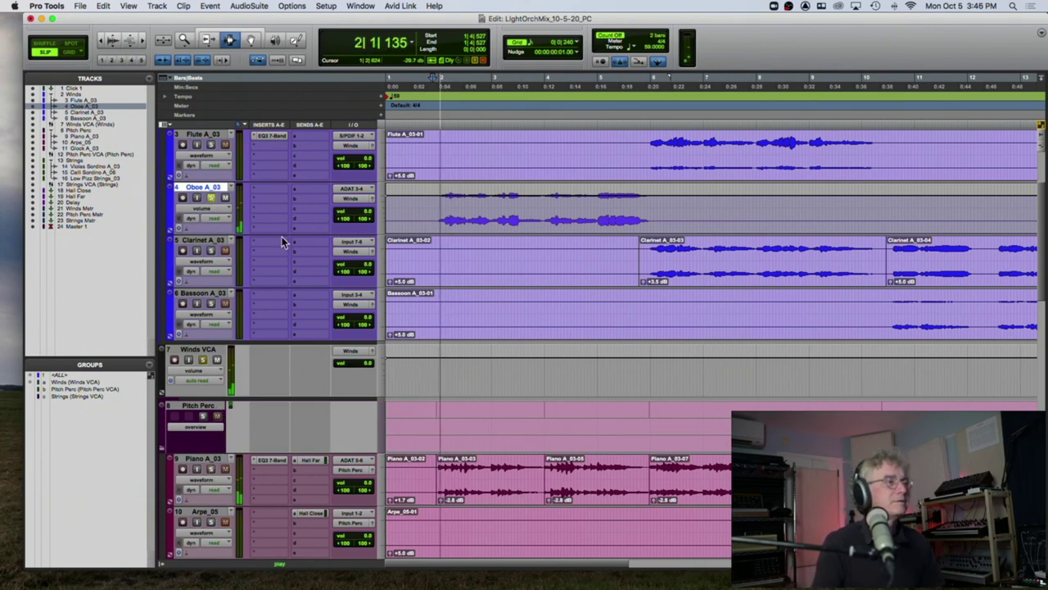
Enlarge the oboe track and shape a small dip in its volume line around bar 3 beat 1 with the Grabber tool.
{"action": "key", "text": "super+bracketright"}
{"action": "key", "text": "super+bracketright"}
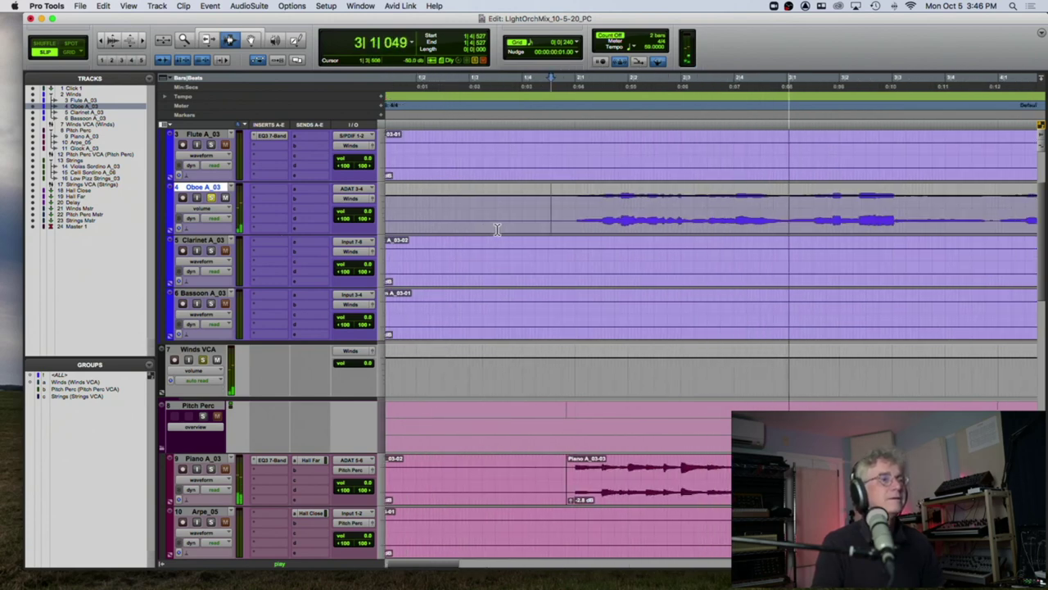
{"action": "left_click", "coordinate": [252, 41]}
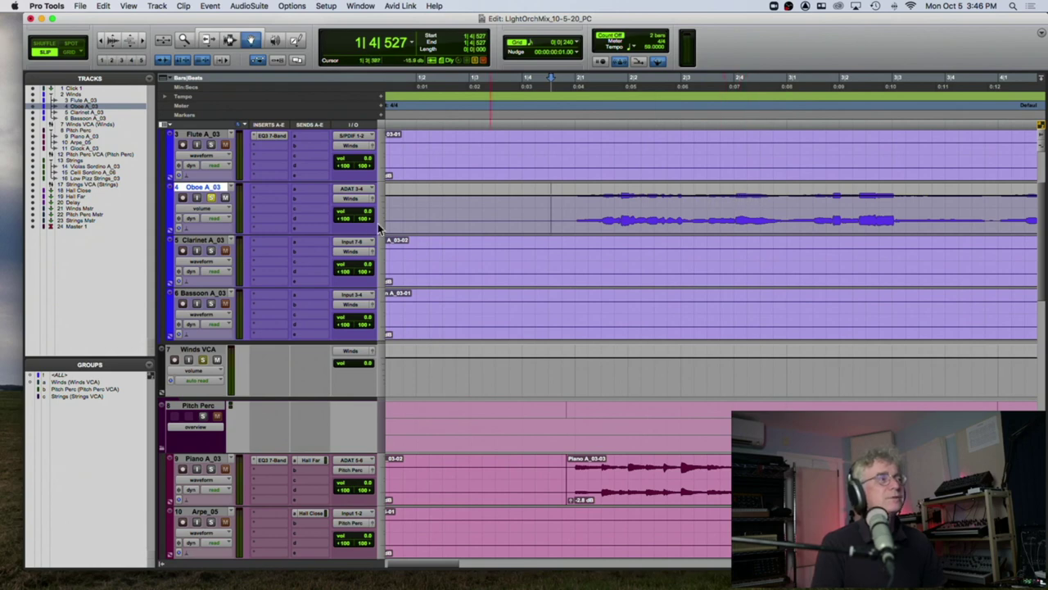
{"action": "left_click_drag", "start_coordinate": [276, 239], "coordinate": [276, 348]}
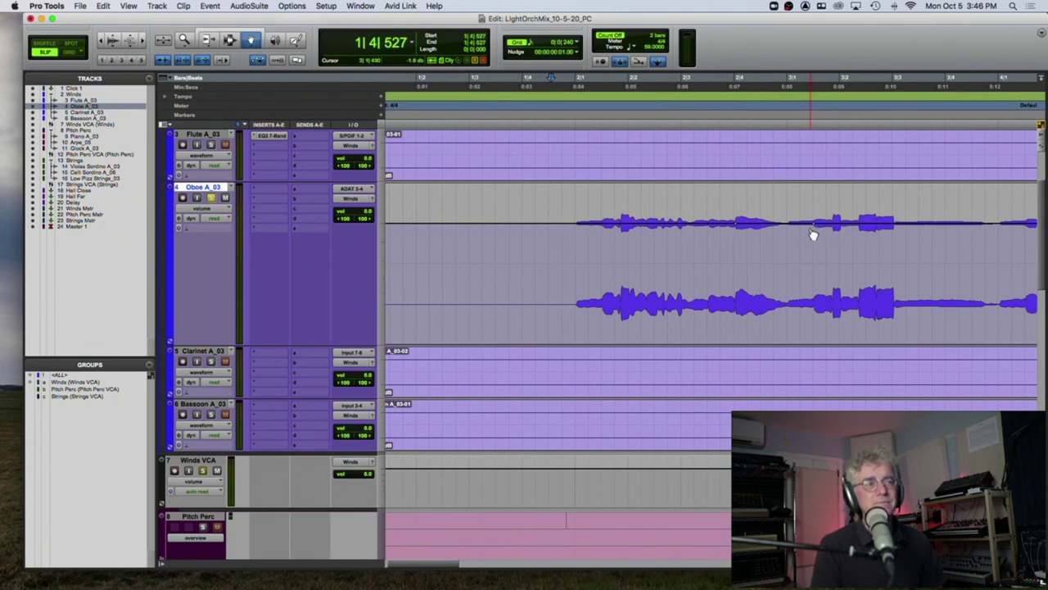
{"action": "left_click_drag", "start_coordinate": [786, 228], "coordinate": [786, 235]}
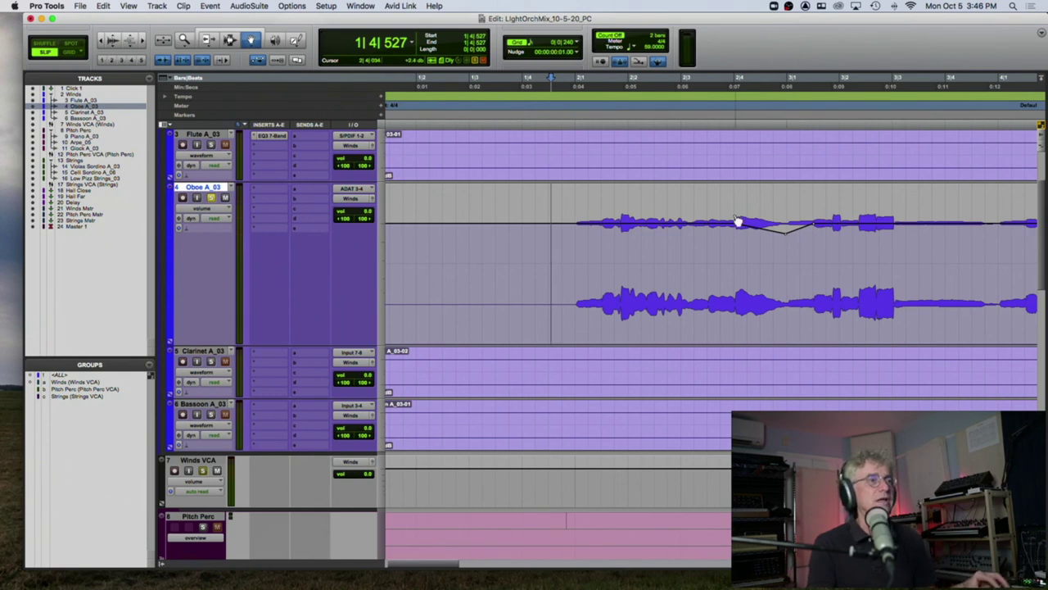
{"action": "left_click_drag", "start_coordinate": [776, 234], "coordinate": [789, 237]}
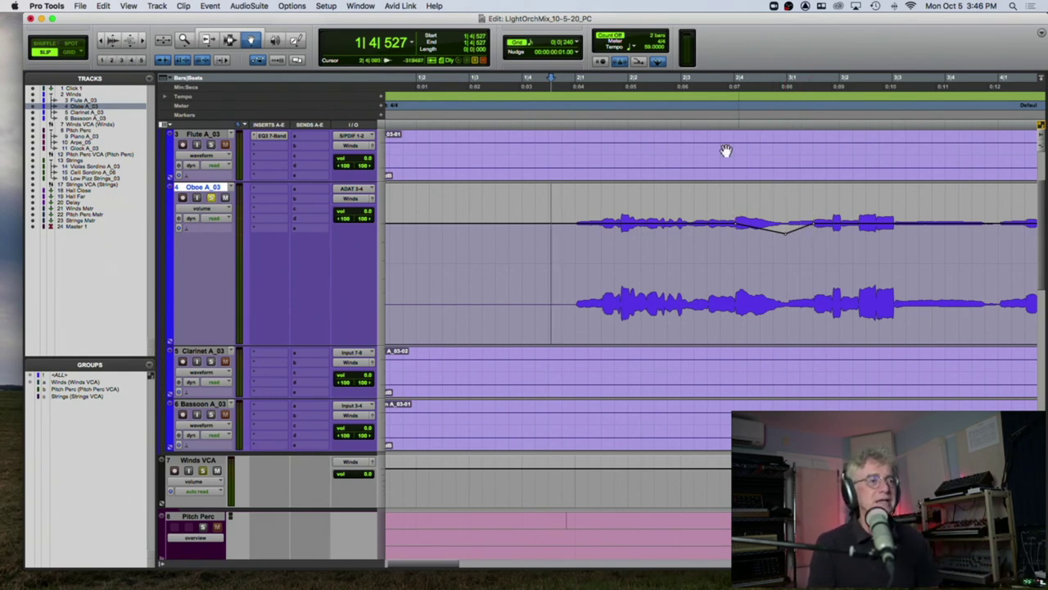
Audition the oboe's volume dip from bar 2 beat 2 and try deepening its lowest point to about -18.2 dB.
{"action": "key", "text": "space"}
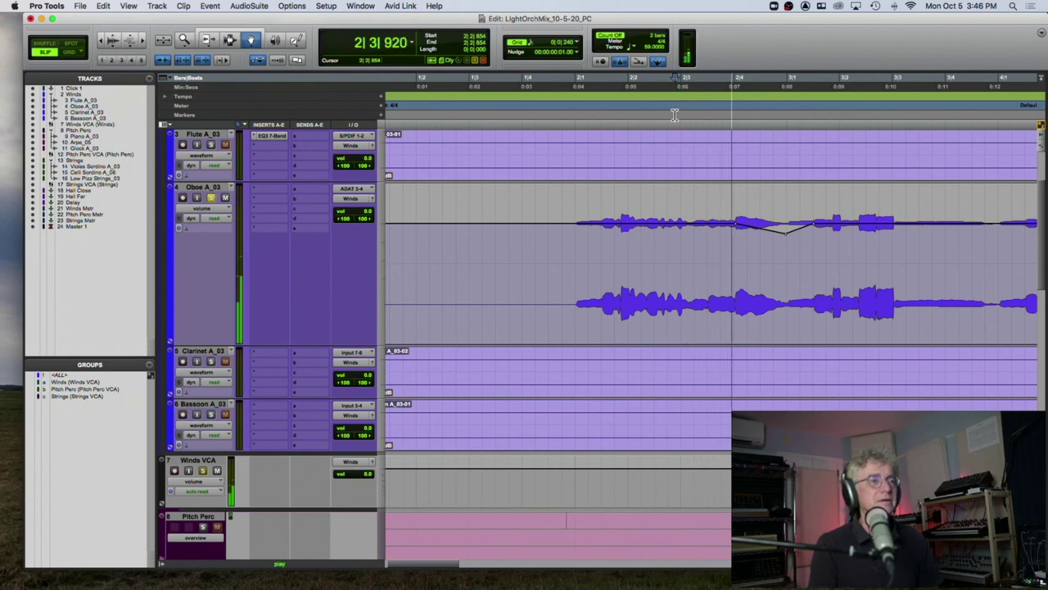
{"action": "key", "text": "space"}
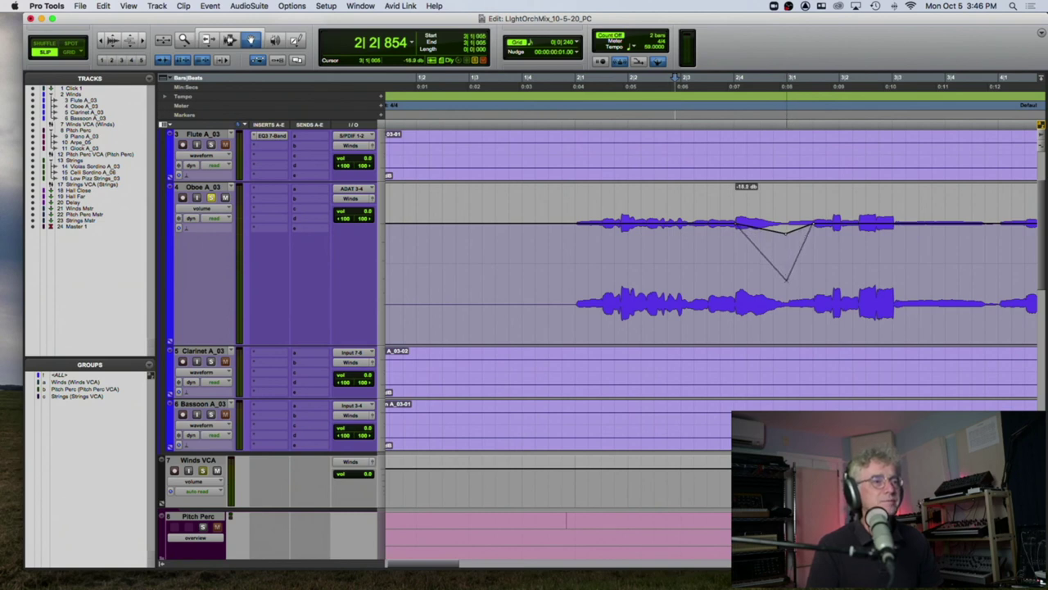
{"action": "key", "text": "space"}
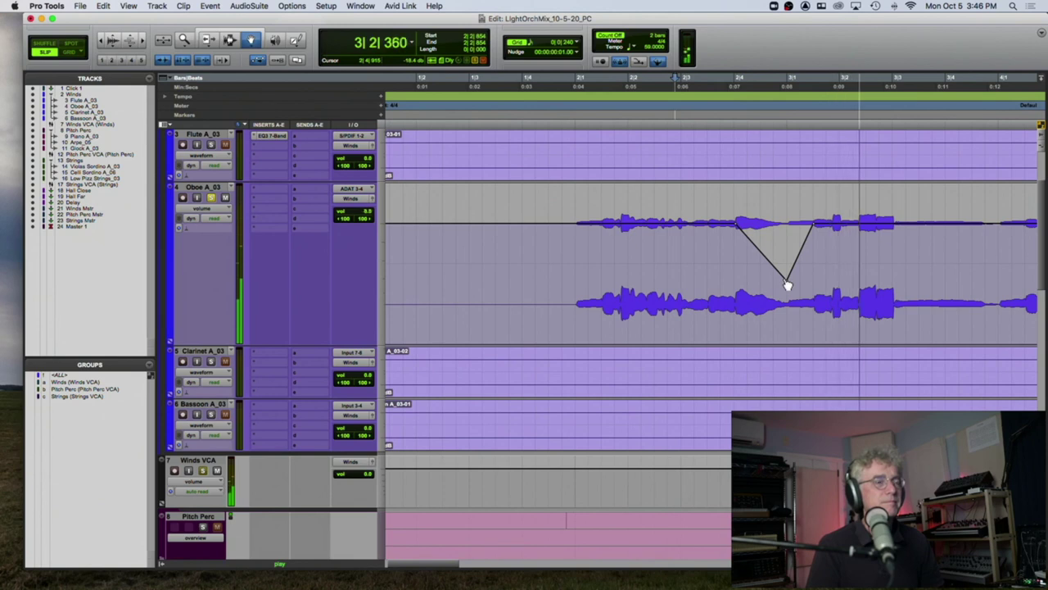
{"action": "key", "text": "space"}
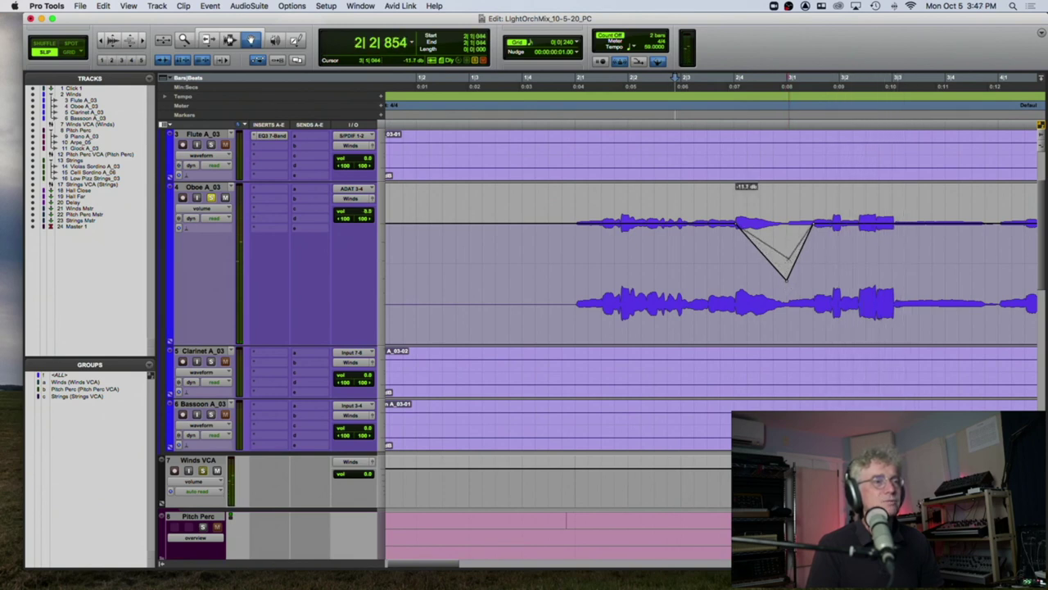
Raise the lowest point of the oboe's volume dip to a gentler cut and play the phrase back.
{"action": "left_click_drag", "start_coordinate": [786, 279], "coordinate": [790, 244]}
{"action": "key", "text": "space"}
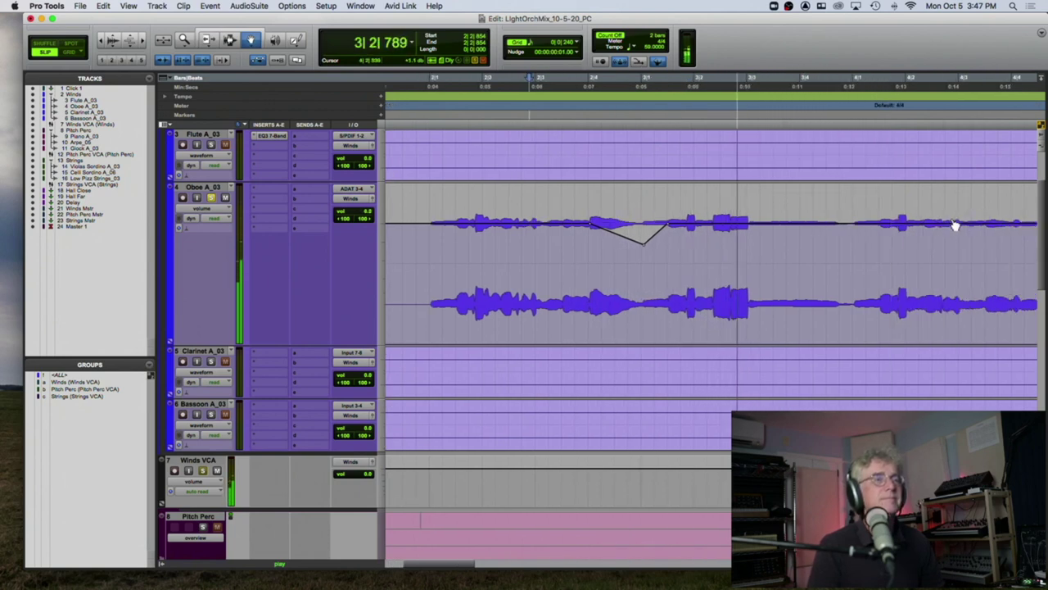
{"action": "key", "text": "space"}
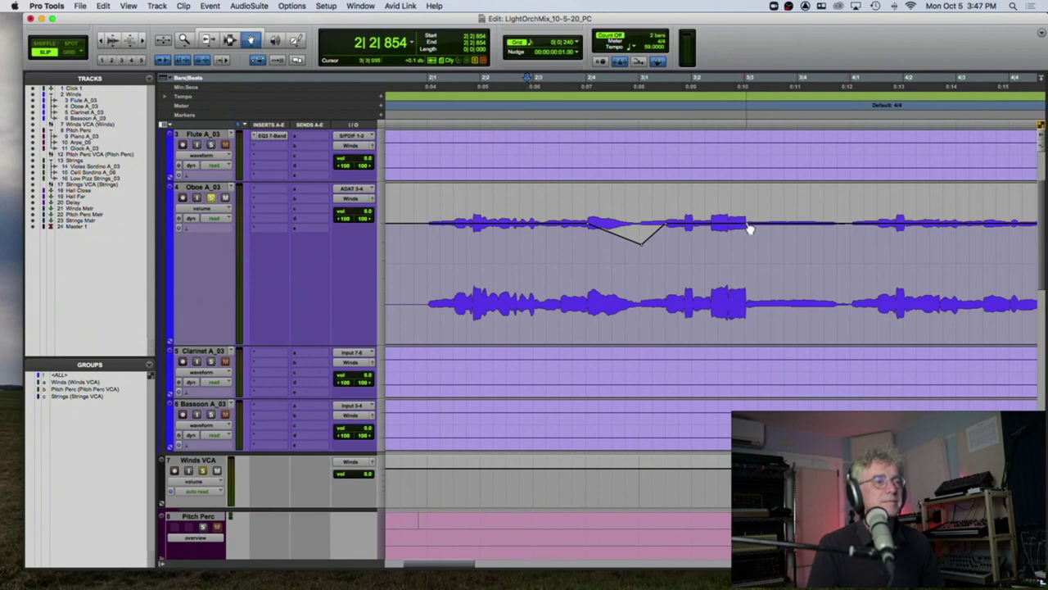
Audition the oboe again from before the dip, and play on from bar 3 beat 3.
{"action": "key", "text": "space"}
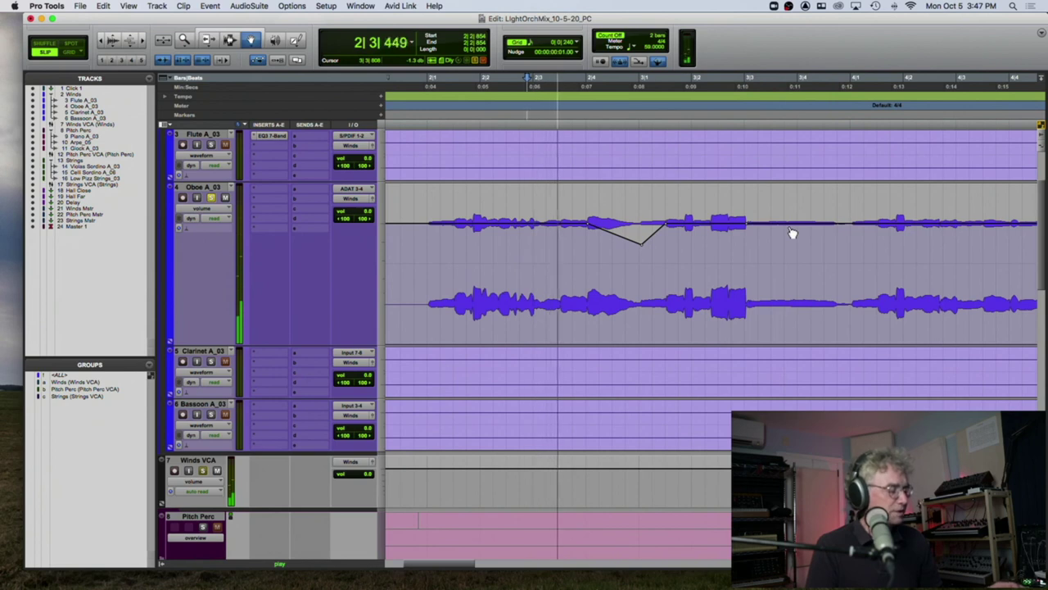
{"action": "key", "text": "space"}
{"action": "key", "text": "space"}
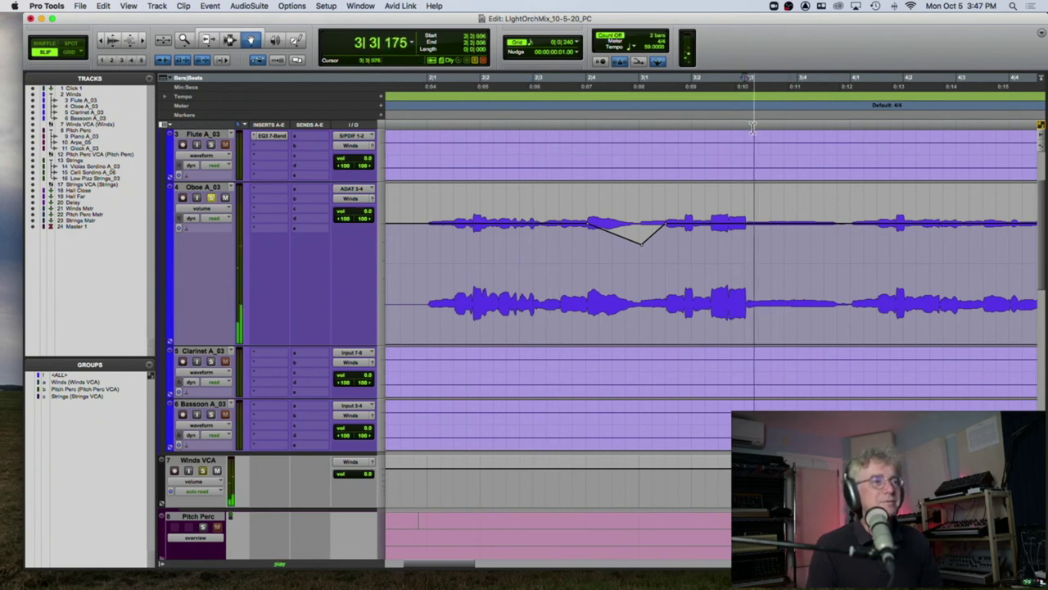
Shape a shallow dip in the oboe's volume line around bar 4 beat 1 and audition it from bar 3 beat 2.
{"action": "key", "text": "space"}
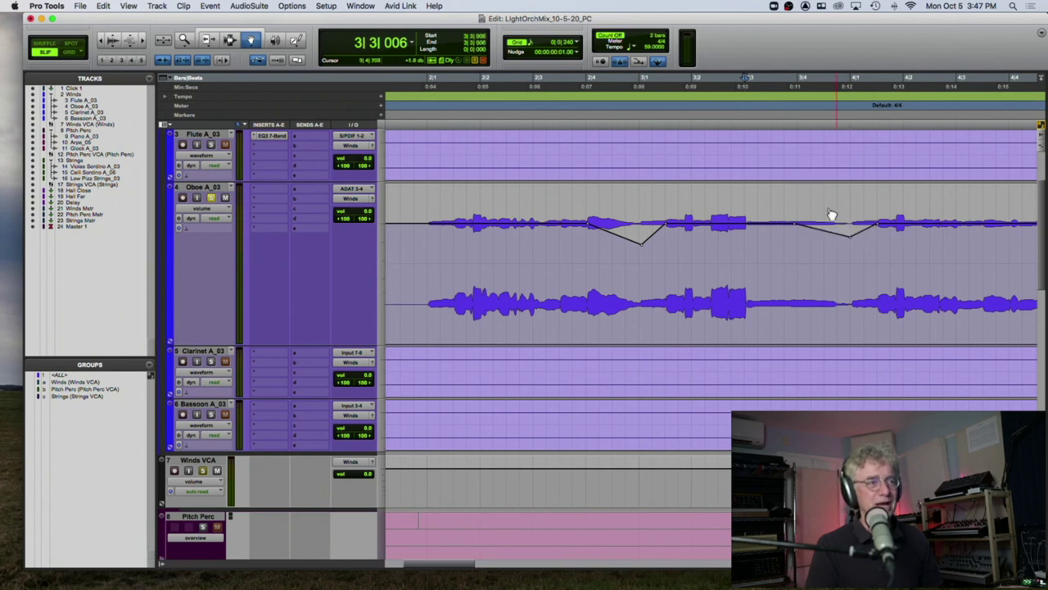
{"action": "left_click", "coordinate": [767, 110]}
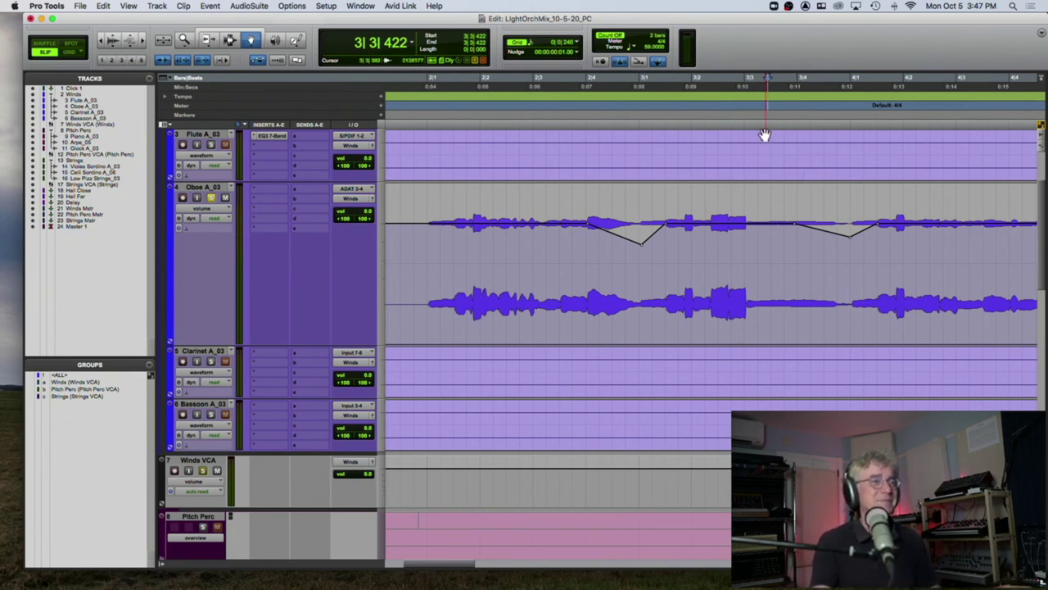
{"action": "key", "text": "space"}
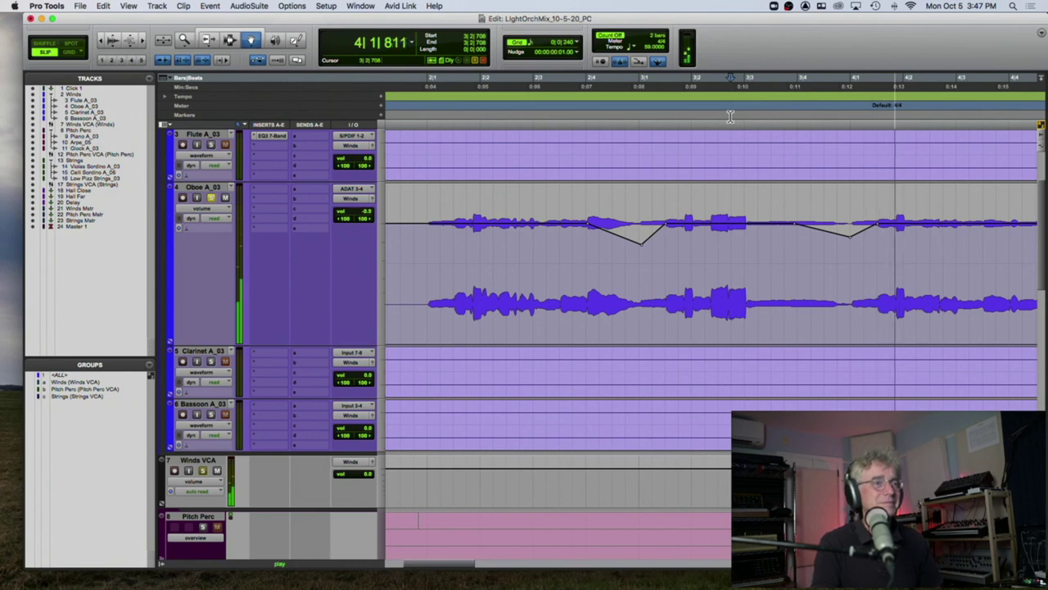
{"action": "key", "text": "space"}
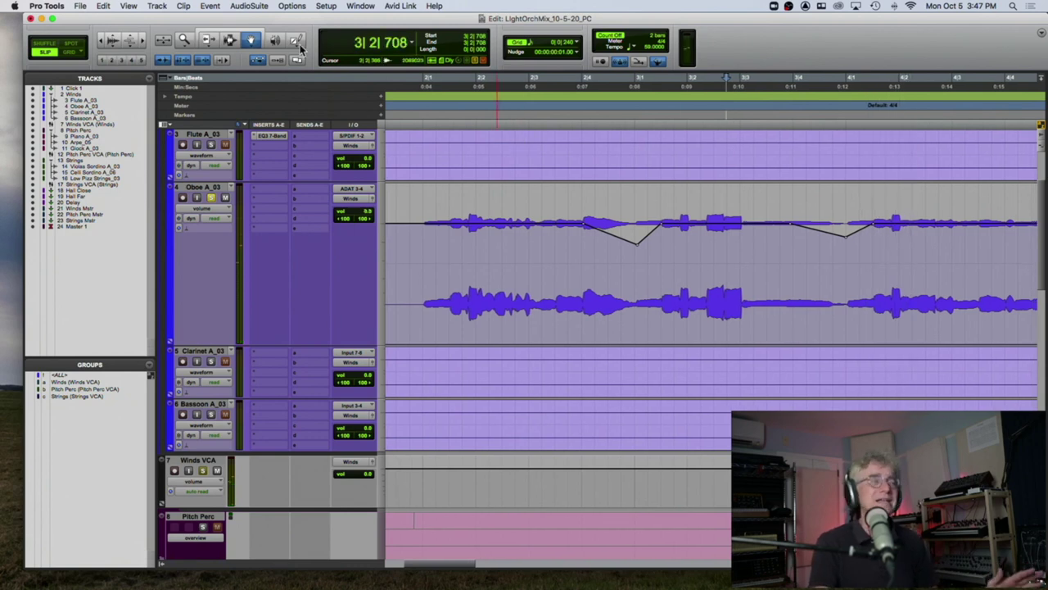
Add a small volume dip at the oboe's entrance near bar 2 beat 1 and play from bar 1 beat 4.
{"action": "left_click", "coordinate": [422, 240]}
{"action": "key", "text": "space"}
{"action": "key", "text": "space"}
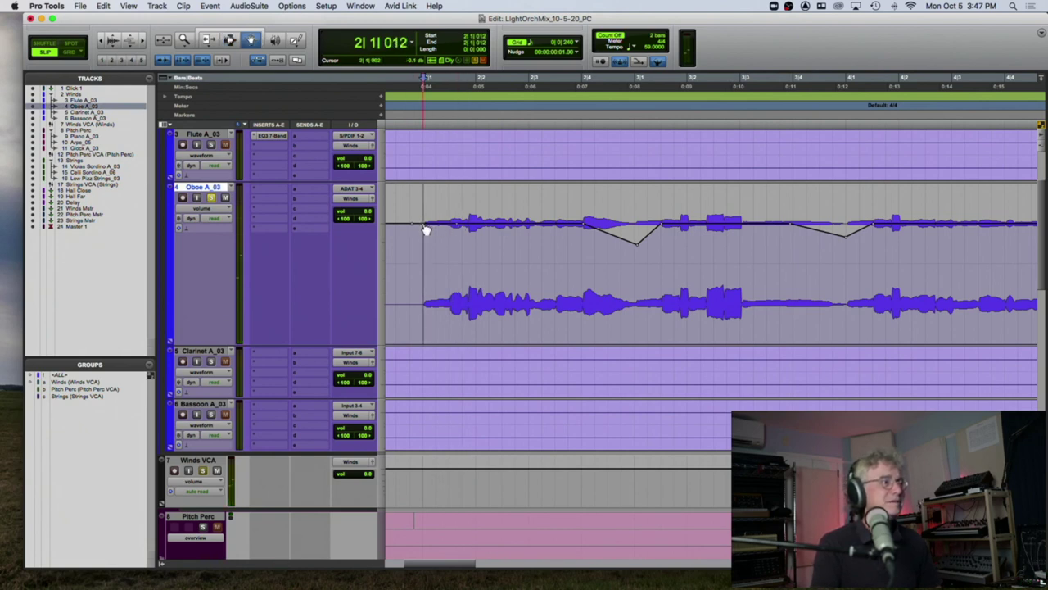
{"action": "left_click", "coordinate": [408, 112]}
{"action": "key", "text": "space"}
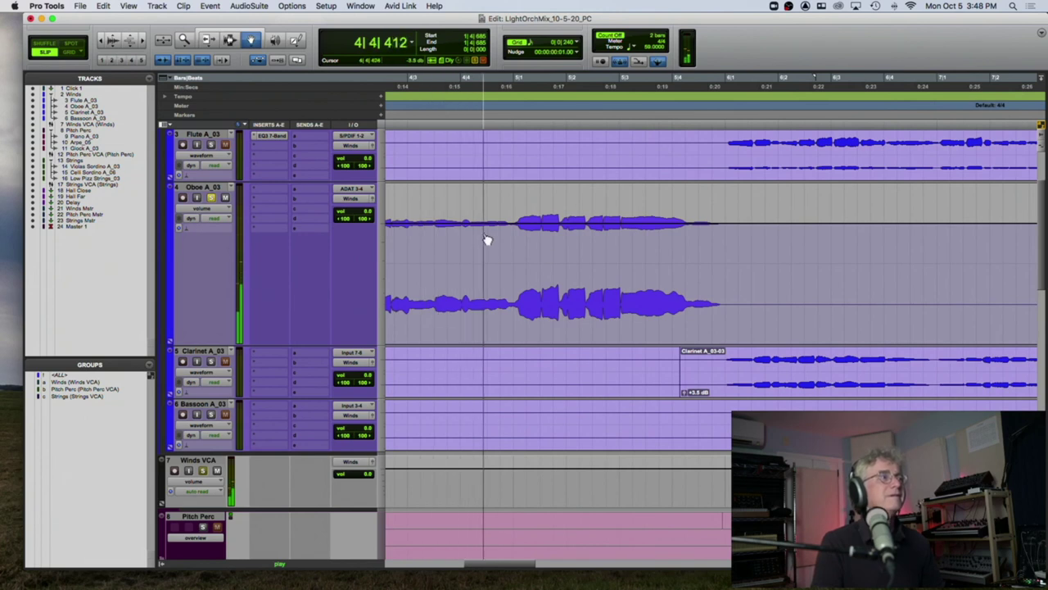
Shape dips in the oboe's volume line at bar 5 beat 1 and just before bar 6, auditioning from bar 4 beat 4.
{"action": "key", "text": "space"}
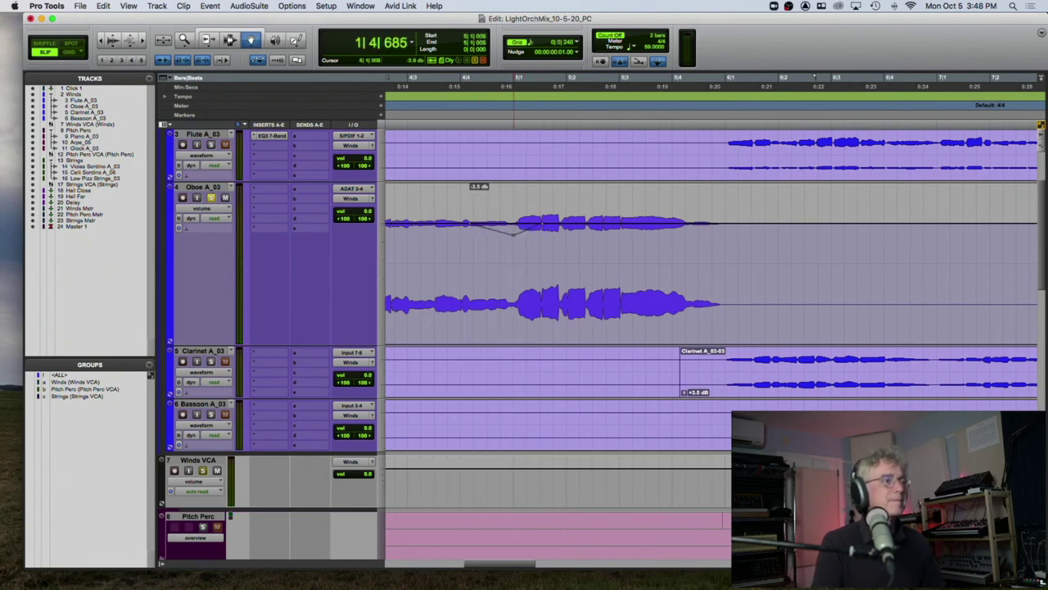
{"action": "key", "text": "space"}
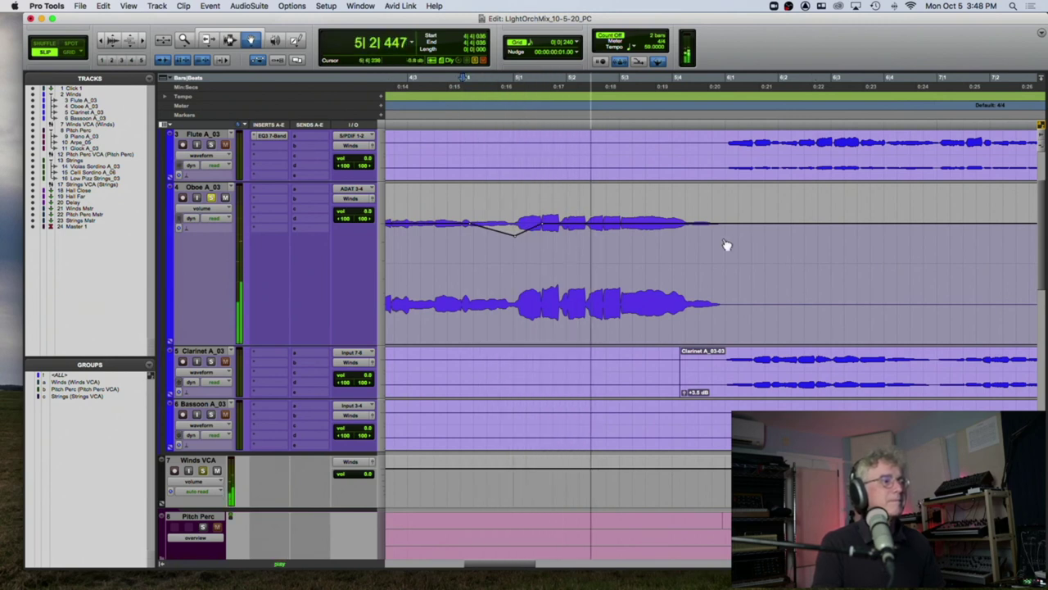
{"action": "key", "text": "space"}
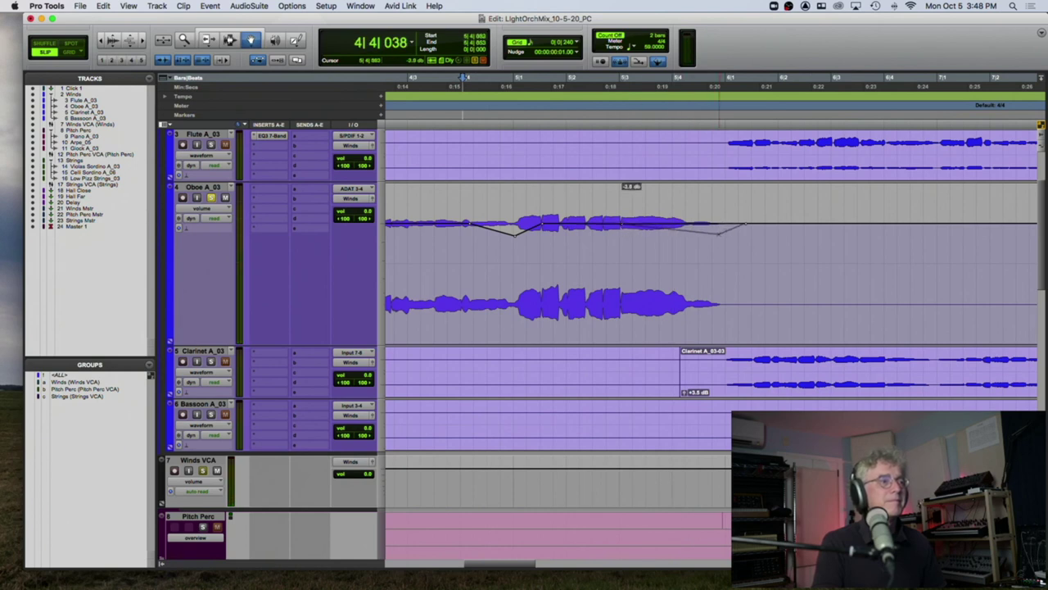
{"action": "left_click_drag", "start_coordinate": [718, 239], "coordinate": [718, 239]}
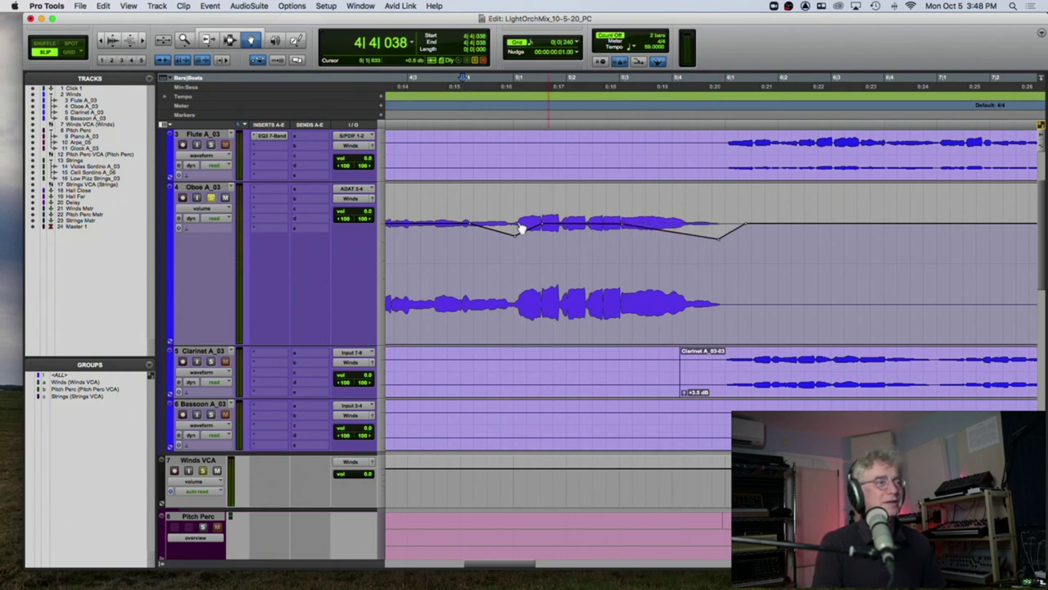
{"action": "key", "text": "super+bracketleft"}
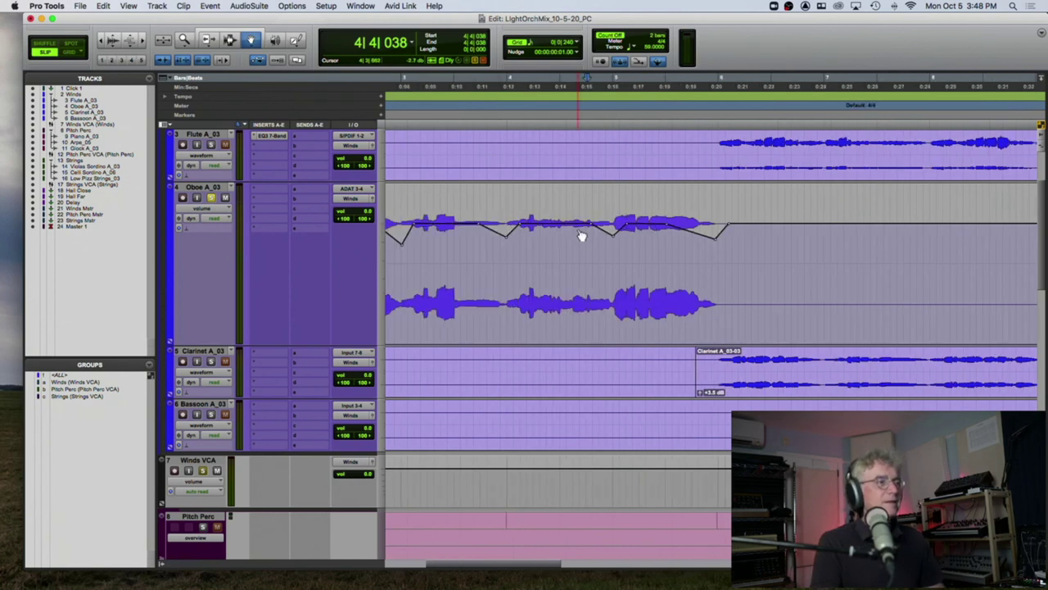
{"action": "key", "text": "super+bracketleft"}
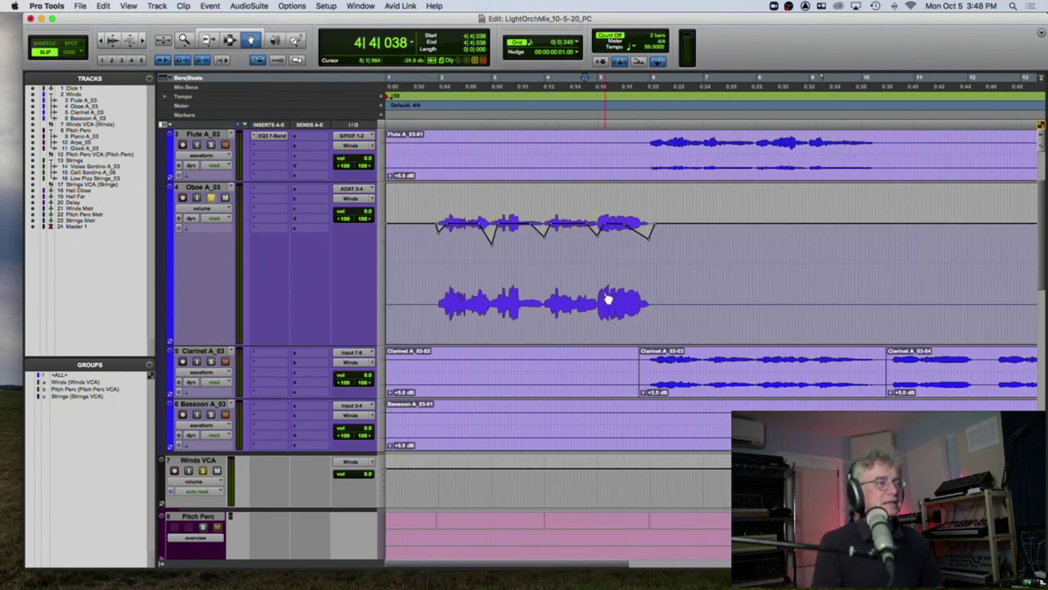
In waveform view, separate the oboe phrase from bar 5 to bar 6, lower its clip gain to +2.6 dB, and play from bar 2.
{"action": "left_click", "coordinate": [209, 210]}
{"action": "left_click", "coordinate": [205, 199]}
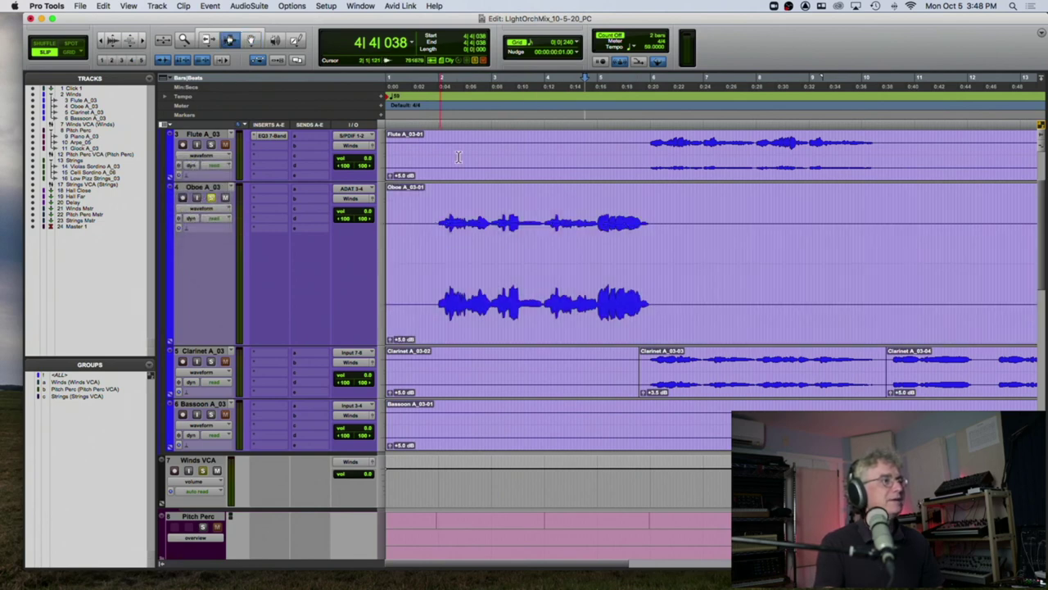
{"action": "left_click", "coordinate": [598, 233]}
{"action": "key", "text": "super+e"}
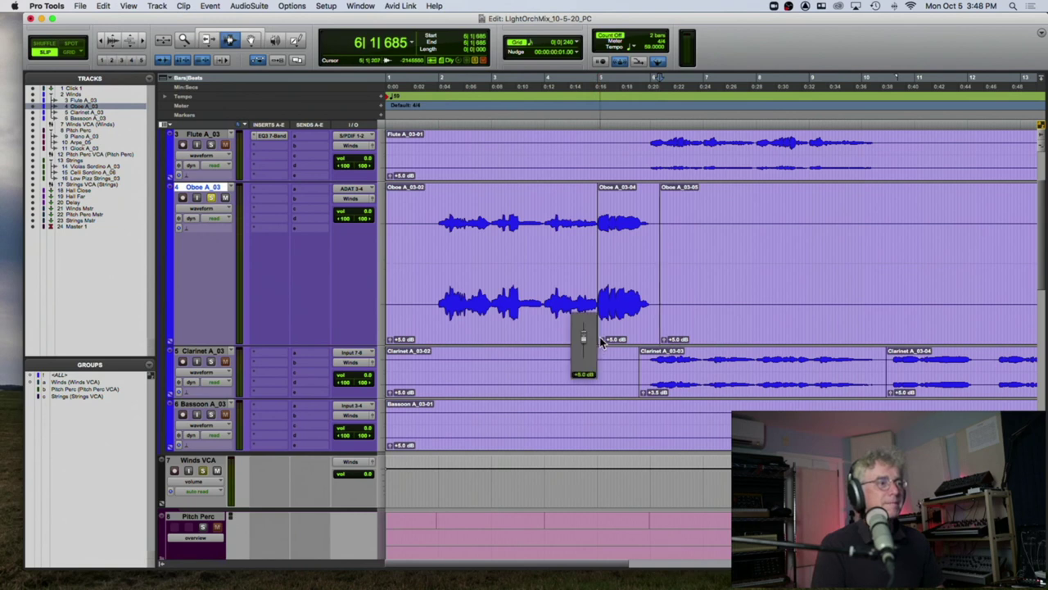
{"action": "left_click_drag", "start_coordinate": [602, 342], "coordinate": [602, 342]}
{"action": "key", "text": "space"}
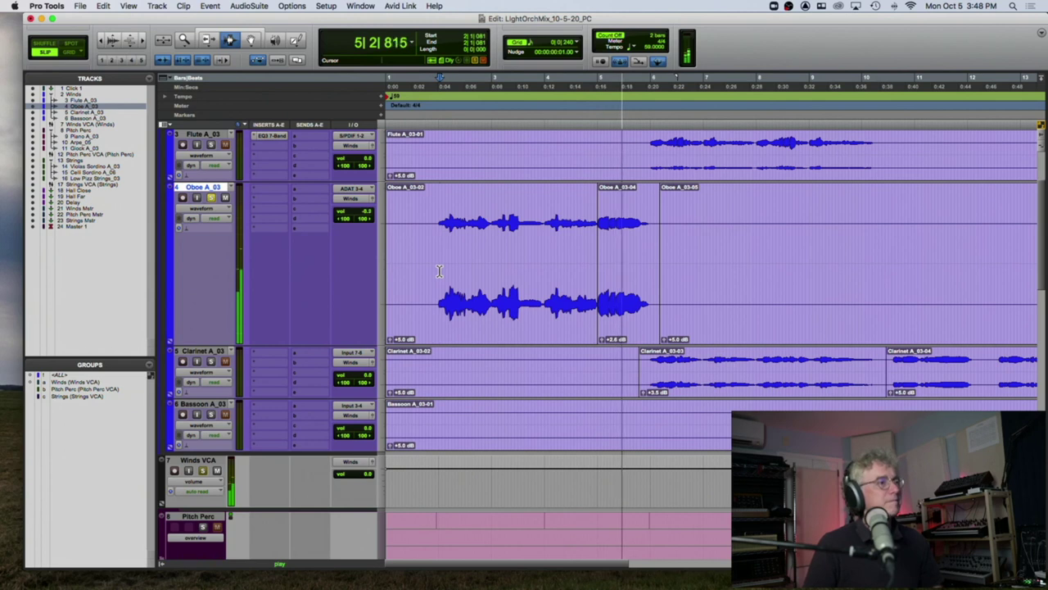
{"action": "key", "text": "space"}
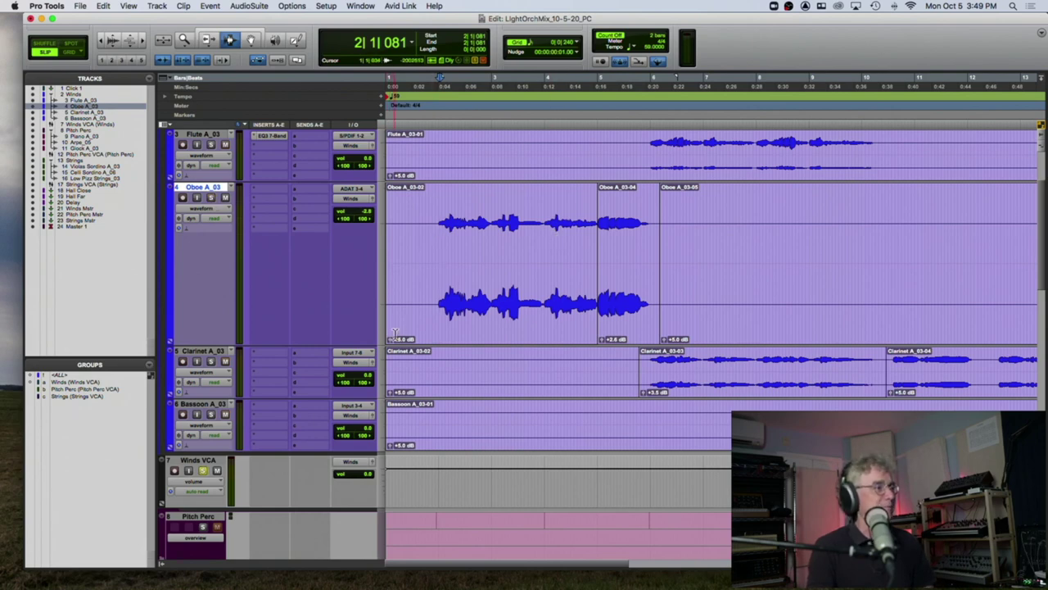
Clear the solos and audition the oboe together with the piano from bar 1 beat 3.
{"action": "scroll", "coordinate": [311, 342], "scroll_direction": "down", "scroll_amount": 5}
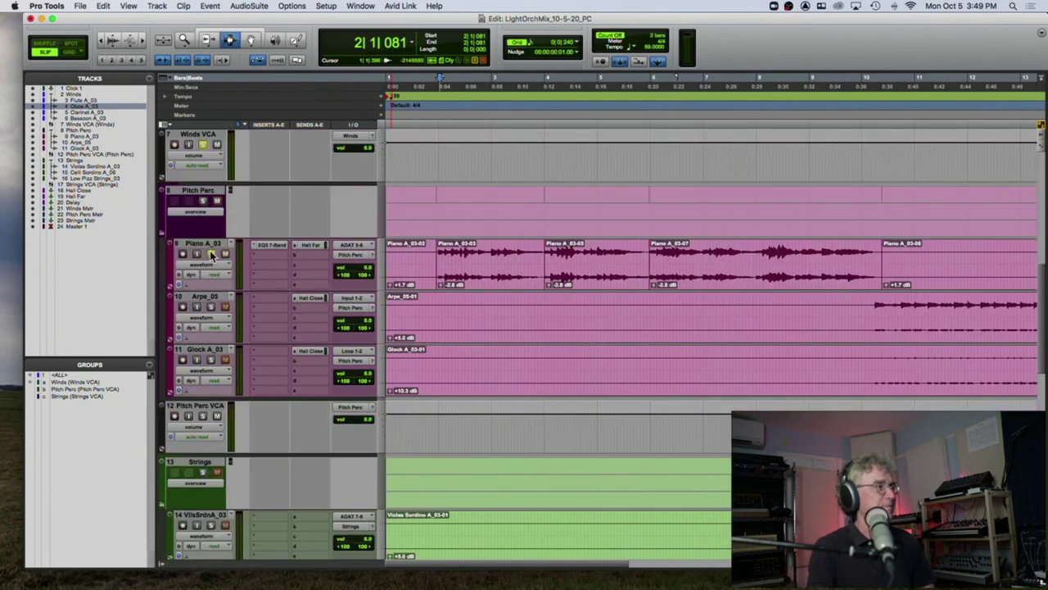
{"action": "left_click", "coordinate": [423, 260]}
{"action": "key", "text": "space"}
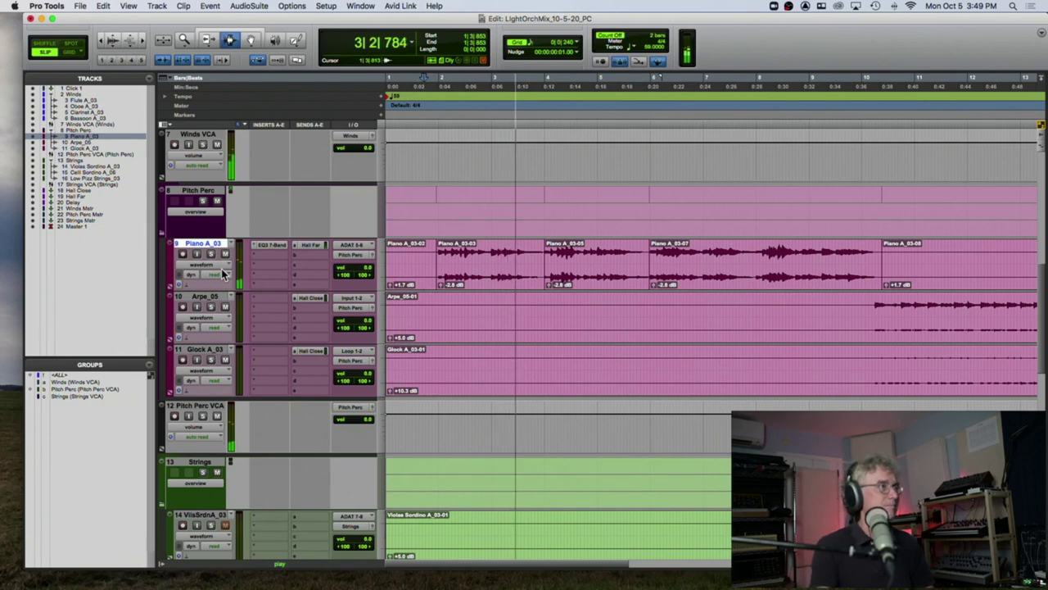
{"action": "scroll", "coordinate": [223, 273], "scroll_direction": "up", "scroll_amount": 5}
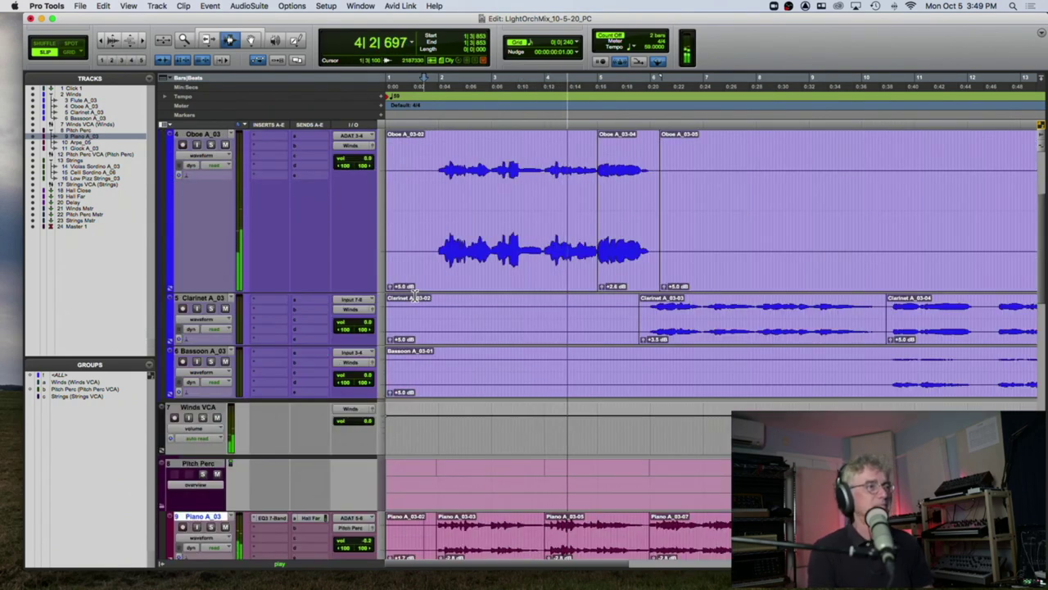
{"action": "key", "text": "space"}
Display the oboe's volume line, place the cursor at bar 4 beat 3, and choose the Grabber tool.
{"action": "left_click", "coordinate": [211, 160]}
{"action": "left_click", "coordinate": [206, 172]}
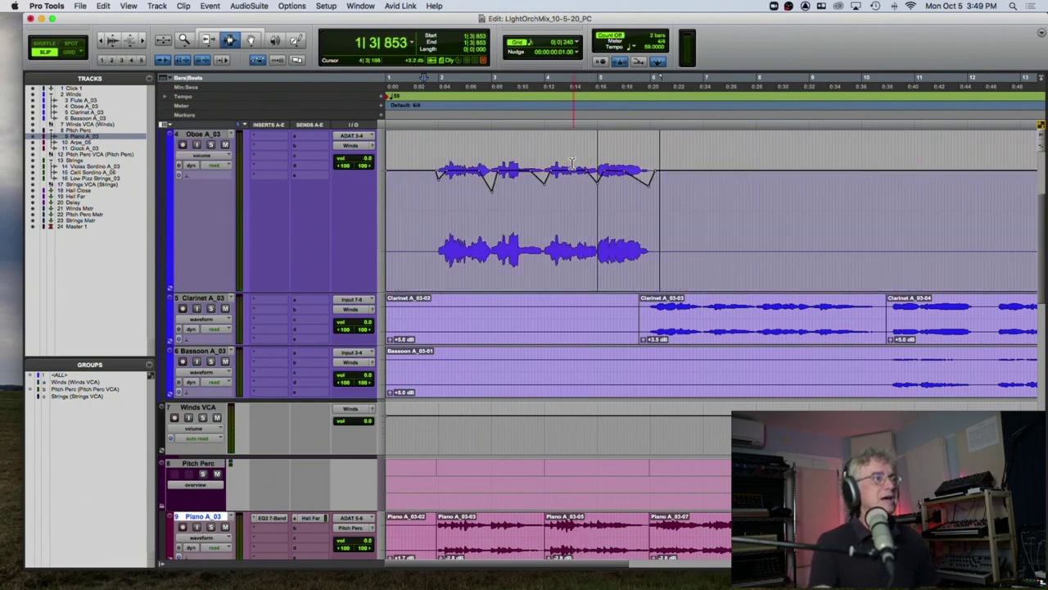
{"action": "left_click", "coordinate": [571, 174]}
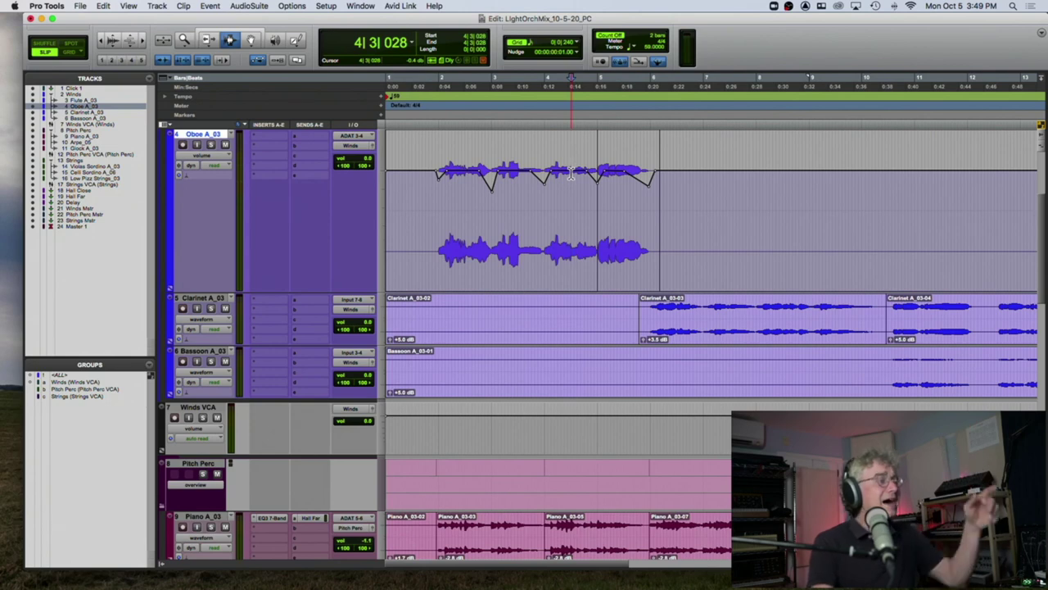
{"action": "key", "text": "super+bracketright"}
{"action": "key", "text": "super+bracketright"}
{"action": "key", "text": "space"}
{"action": "key", "text": "space"}
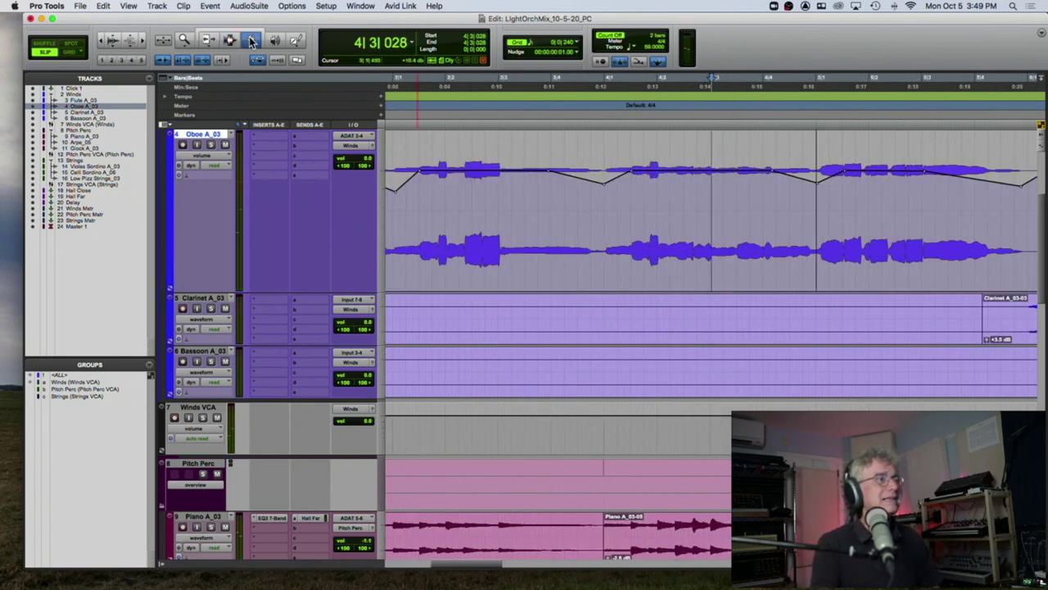
Audition the quiet oboe passage against the piano from bar 4 beat 2.
{"action": "key", "text": "space"}
{"action": "key", "text": "space"}
{"action": "left_click", "coordinate": [690, 127]}
{"action": "key", "text": "space"}
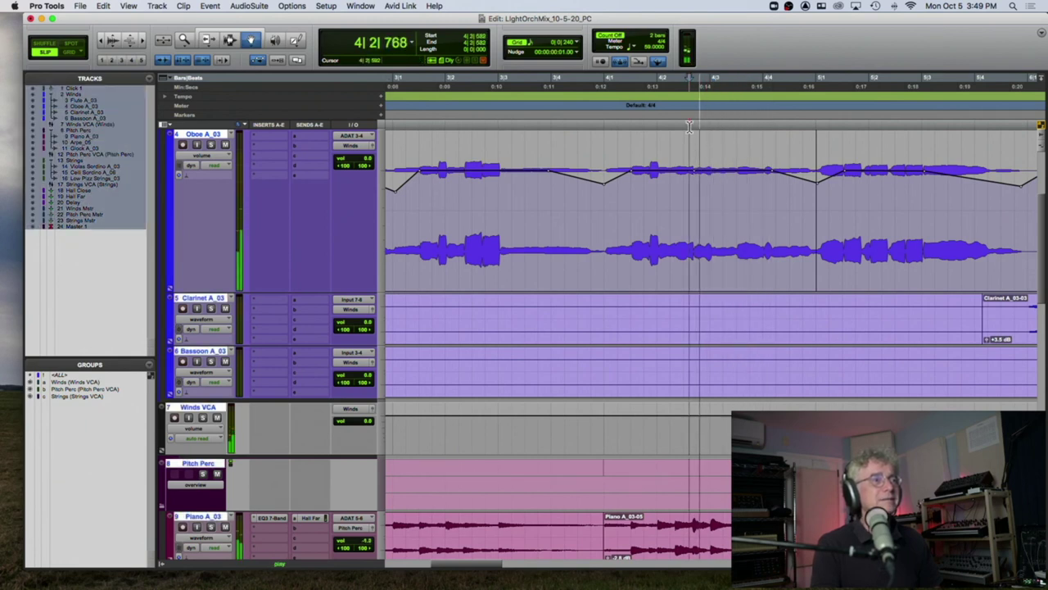
{"action": "key", "text": "space"}
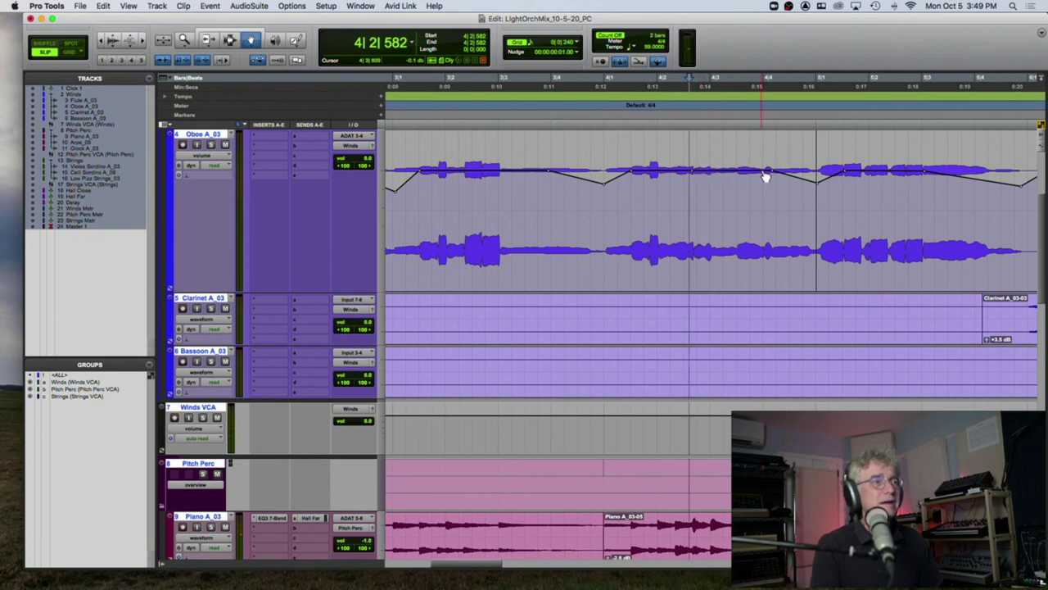
Add a raised volume point on the oboe at bar 4 beat 3 and play back from bar 4 beat 2.
{"action": "left_click", "coordinate": [718, 174]}
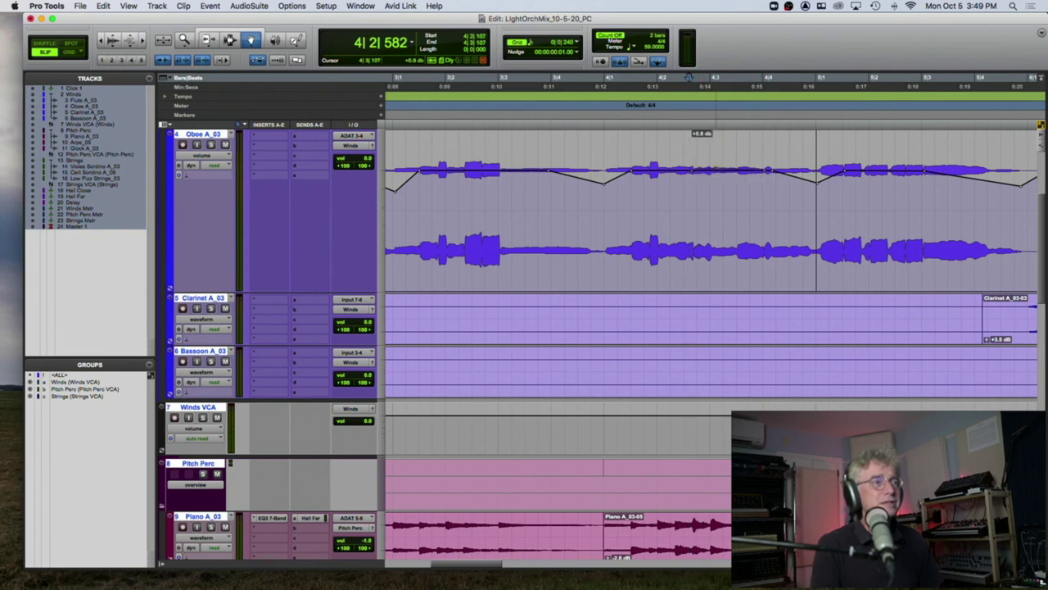
{"action": "left_click", "coordinate": [681, 127]}
{"action": "key", "text": "space"}
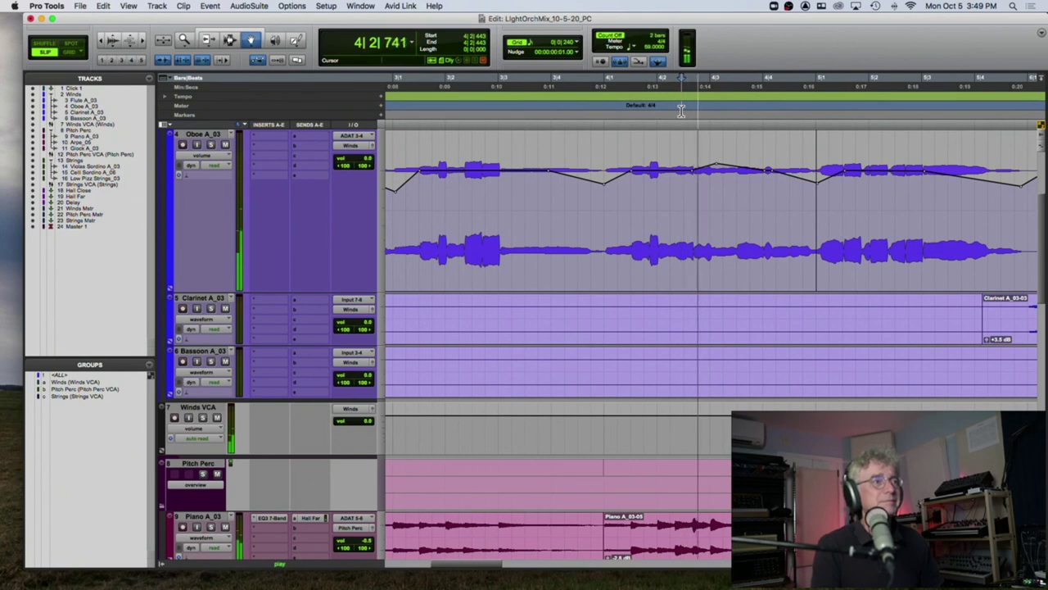
Extend the oboe's volume boost from bar 4 beat 3 to about beat 4 with further breakpoints, auditioning from beat 2.
{"action": "key", "text": "space"}
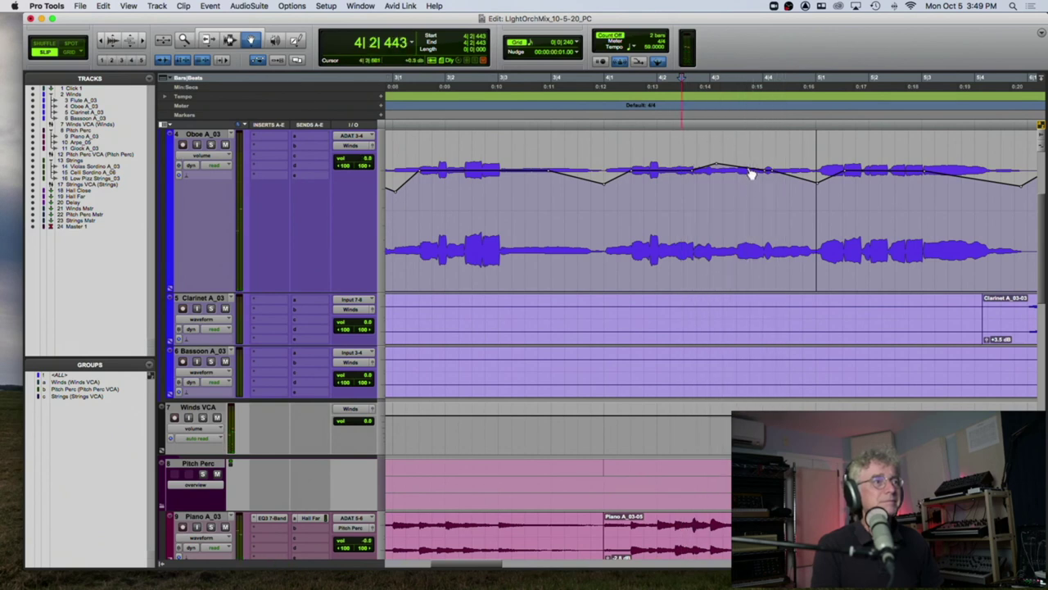
{"action": "key", "text": "space"}
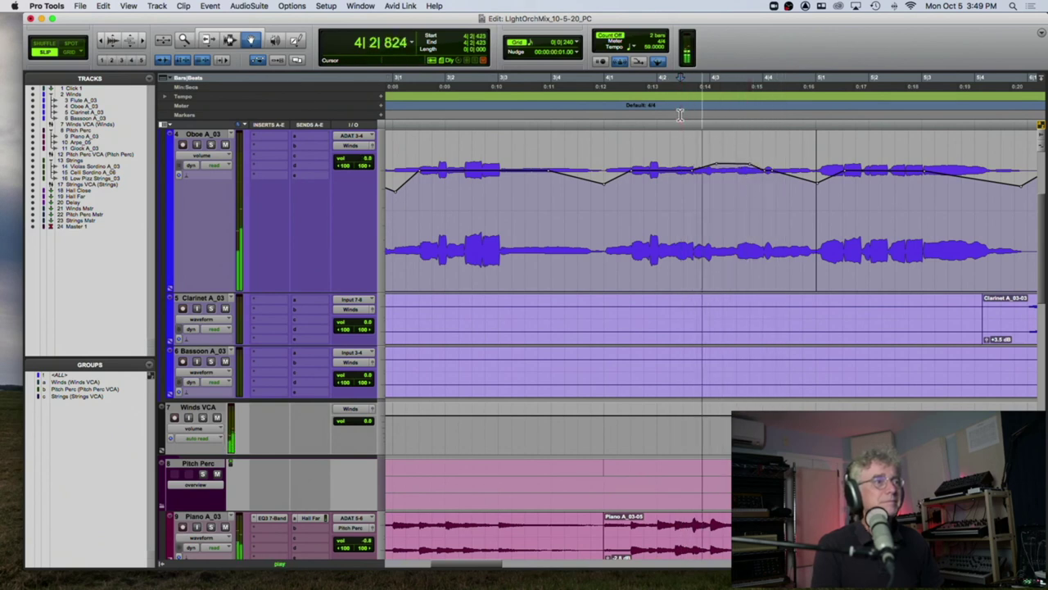
{"action": "key", "text": "space"}
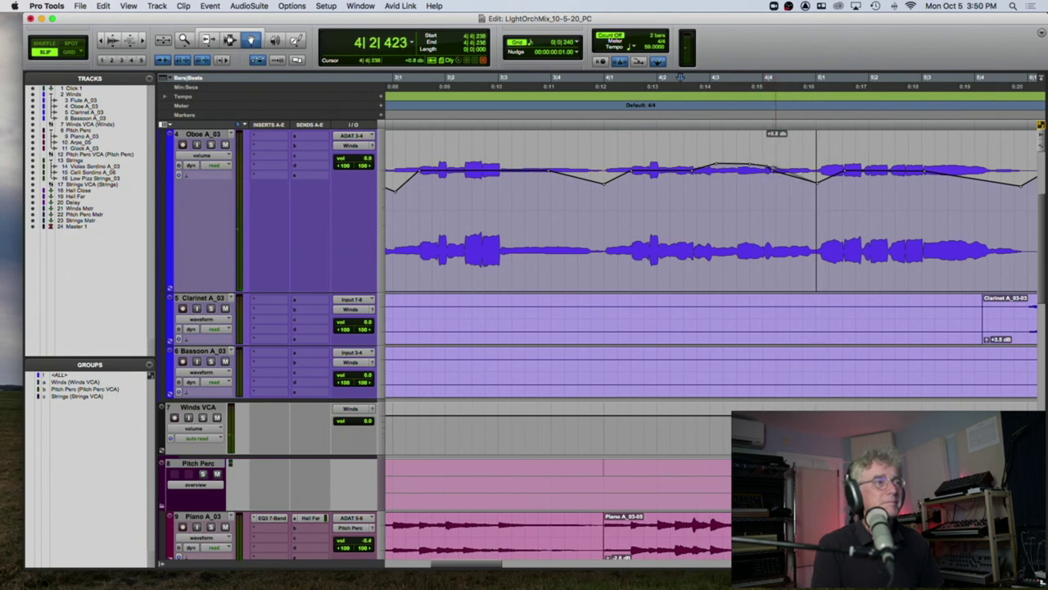
{"action": "key", "text": "space"}
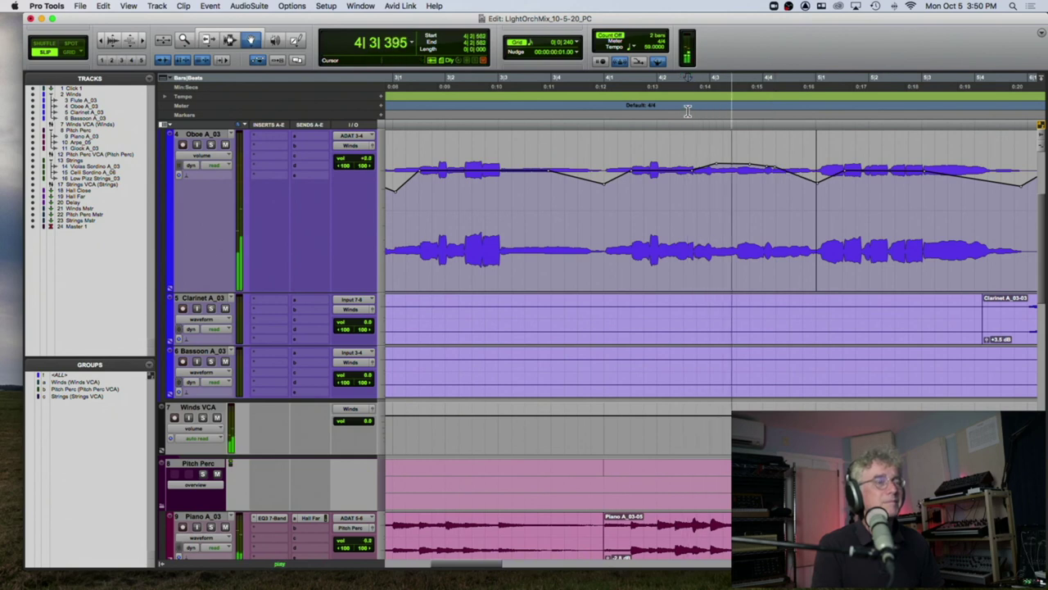
{"action": "key", "text": "space"}
Return the oboe track to waveform view and show its whole opening passage.
{"action": "left_click", "coordinate": [197, 155]}
{"action": "left_click", "coordinate": [201, 148]}
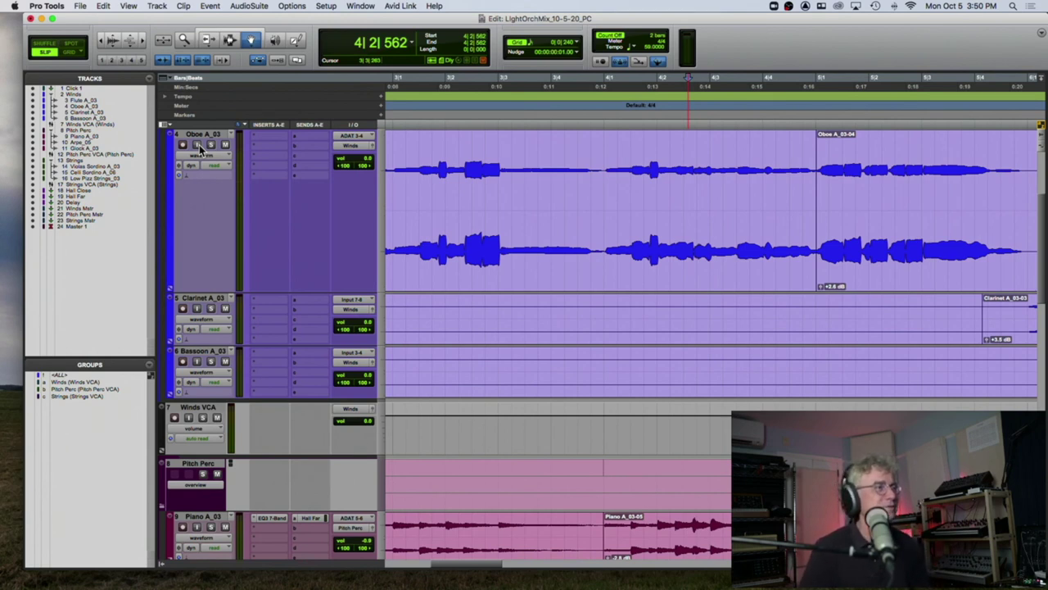
{"action": "key", "text": "super+bracketleft"}
{"action": "key", "text": "super+bracketleft"}
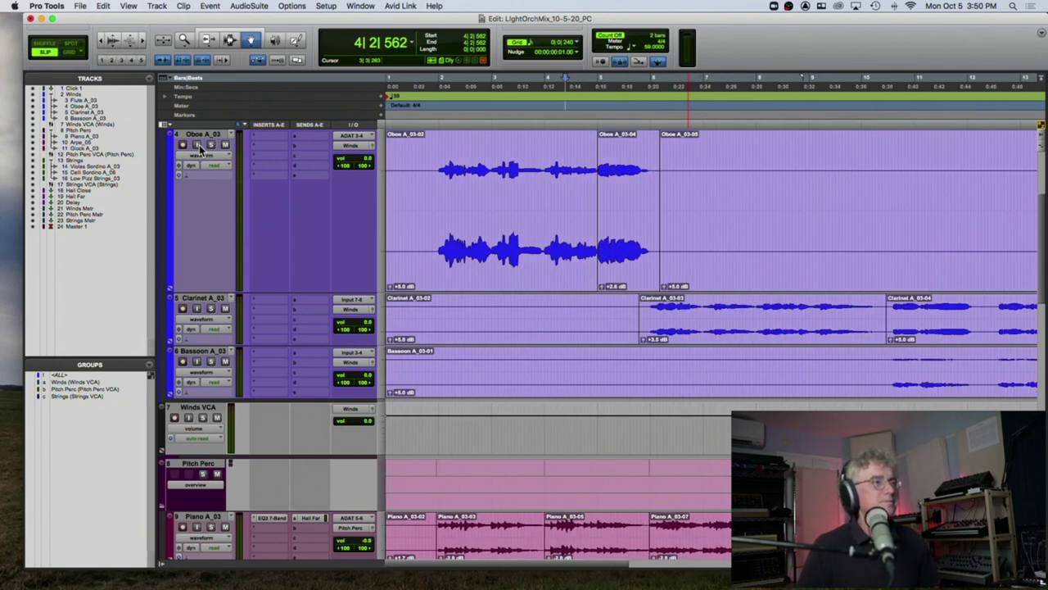